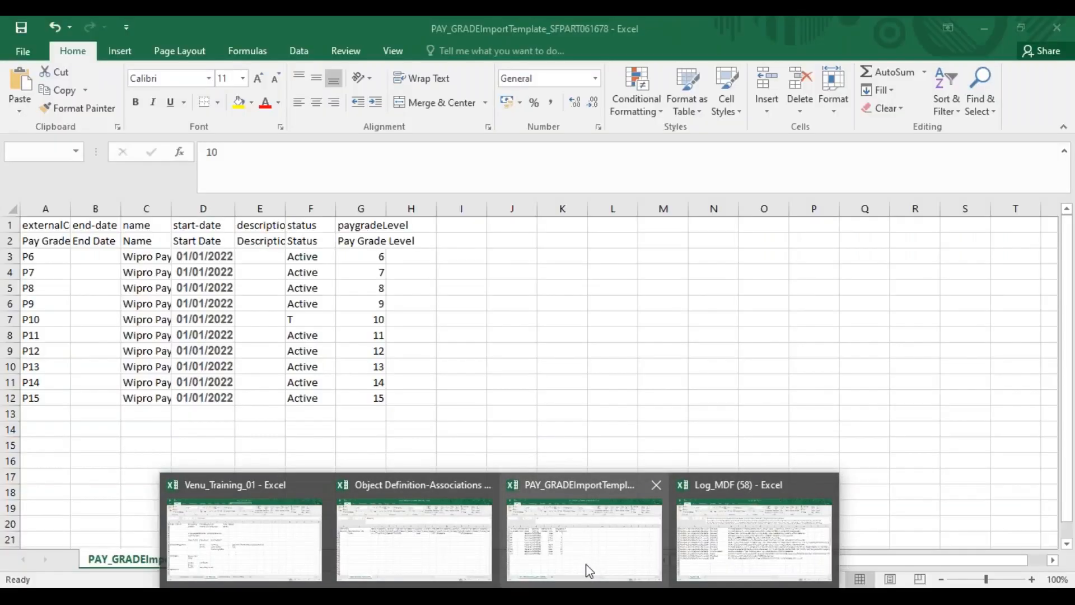
Review the header row and pay grade rows in the PAY_GRADEImportTemplate workbook
{"action": "left_click", "coordinate": [590, 571]}
{"action": "left_click", "coordinate": [349, 428]}
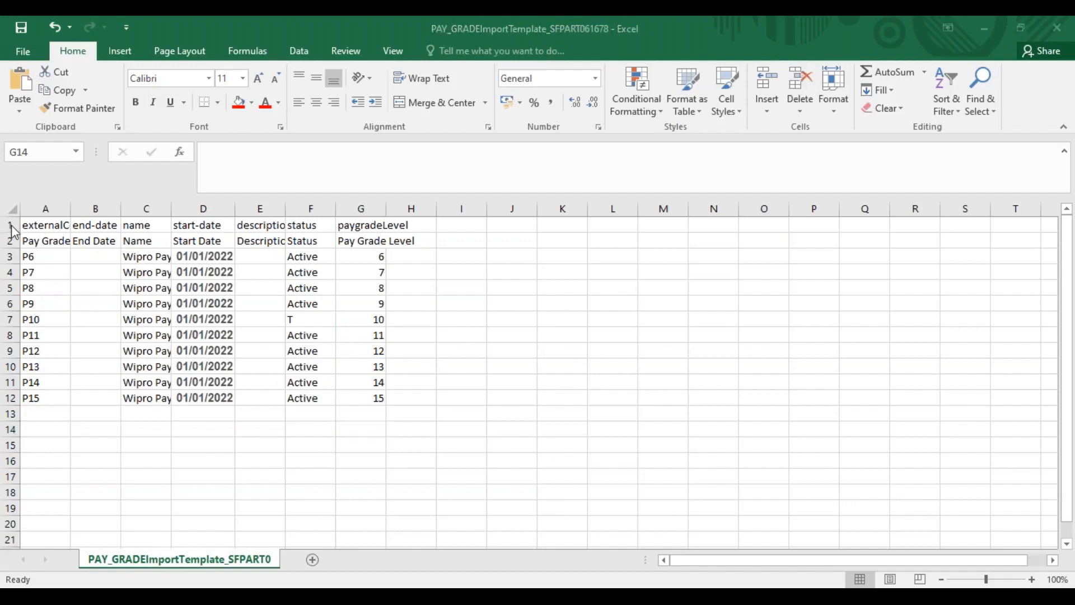
{"action": "left_click_drag", "start_coordinate": [361, 397], "coordinate": [34, 227]}
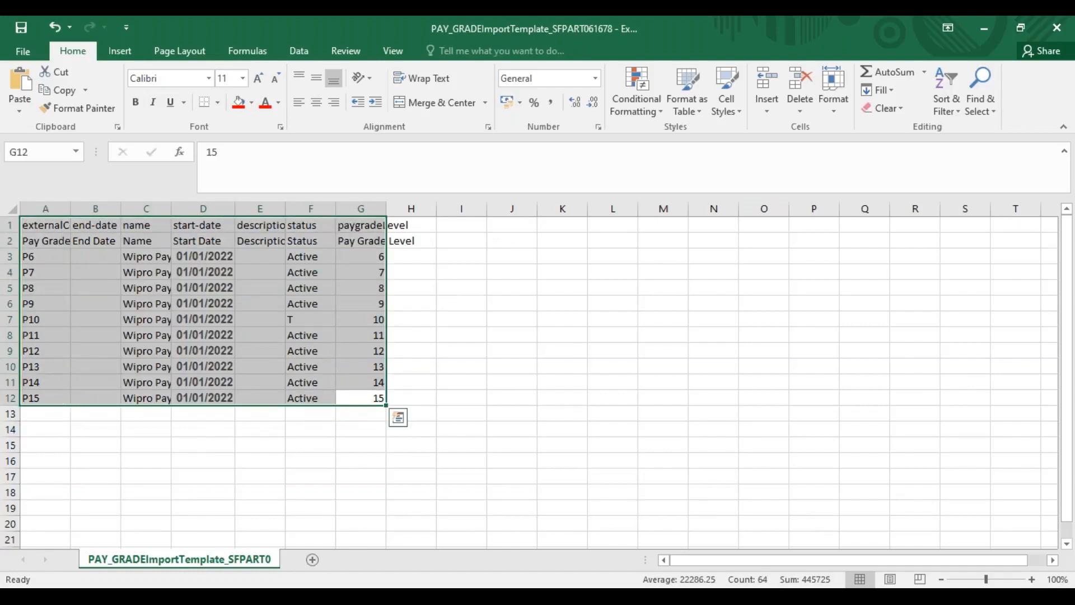
{"action": "left_click", "coordinate": [48, 229]}
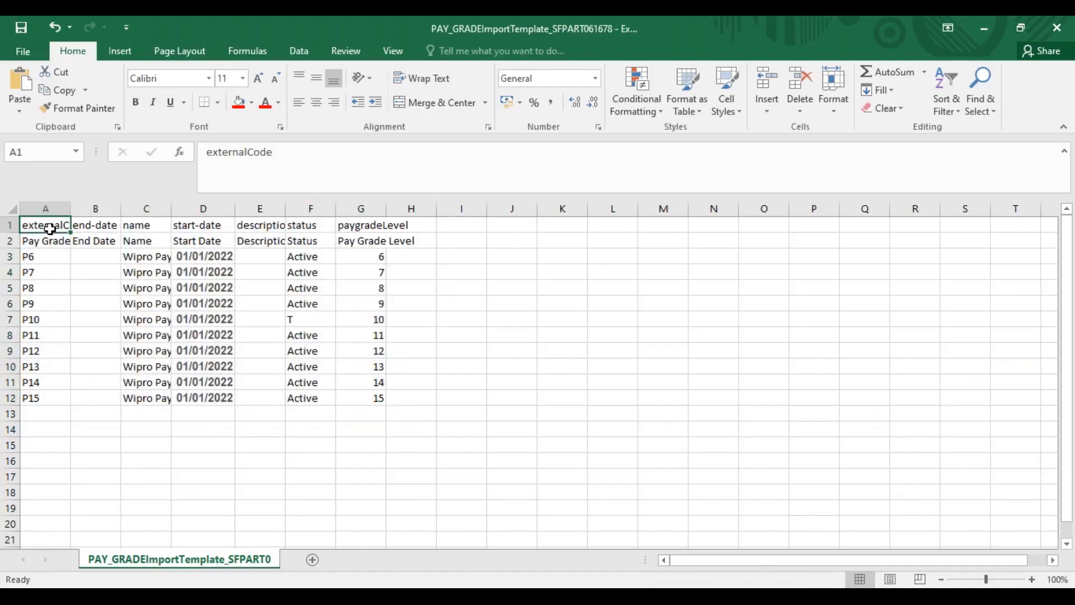
{"action": "left_click", "coordinate": [10, 226]}
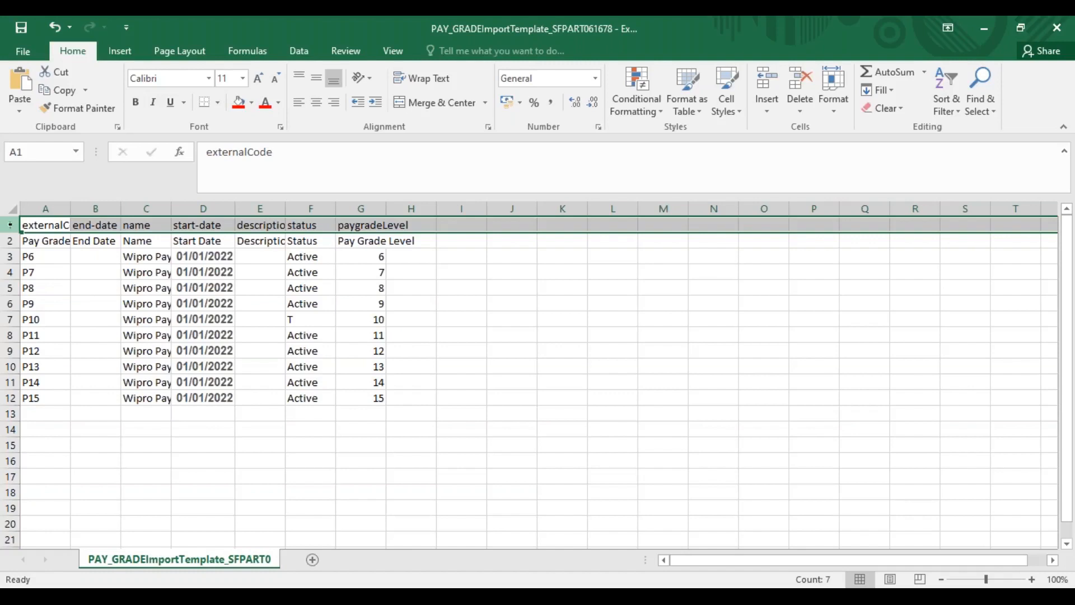
{"action": "left_click", "coordinate": [177, 465]}
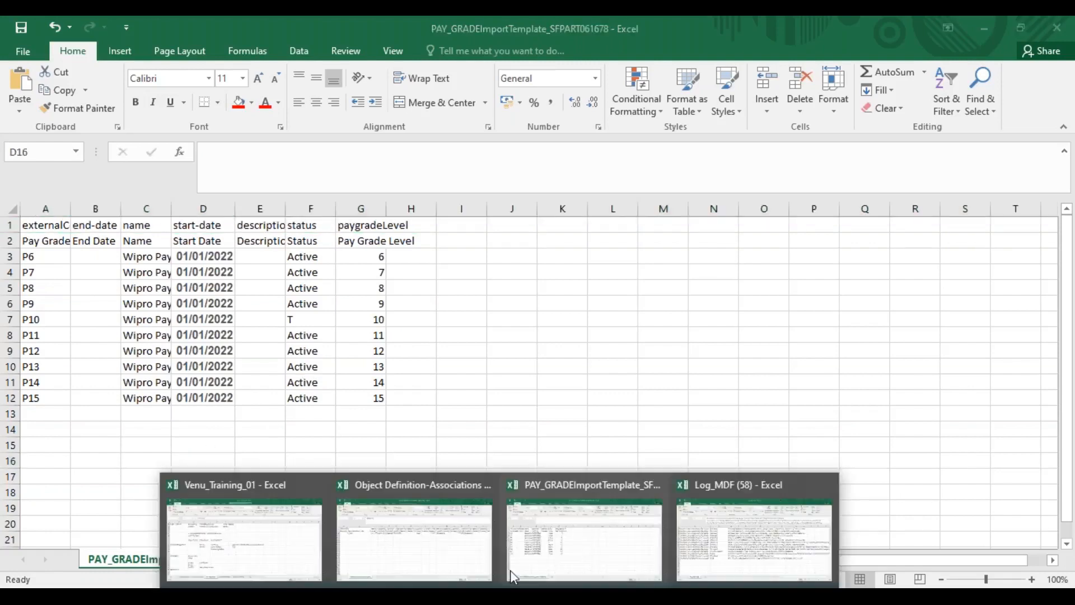
{"action": "left_click", "coordinate": [242, 562]}
{"action": "left_click", "coordinate": [527, 477]}
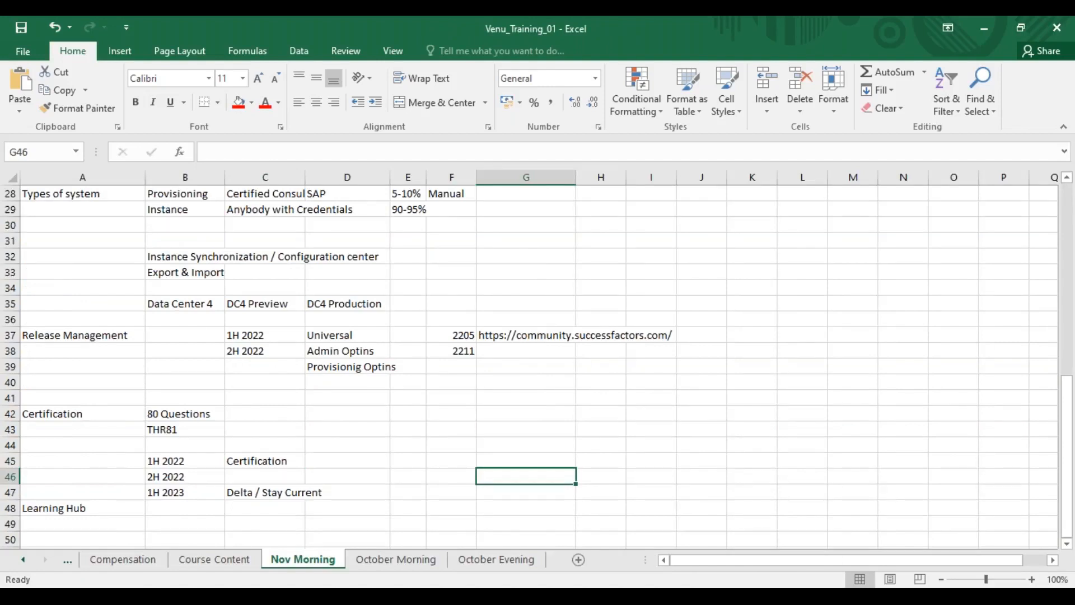
{"action": "type", "text": "Pay range"}
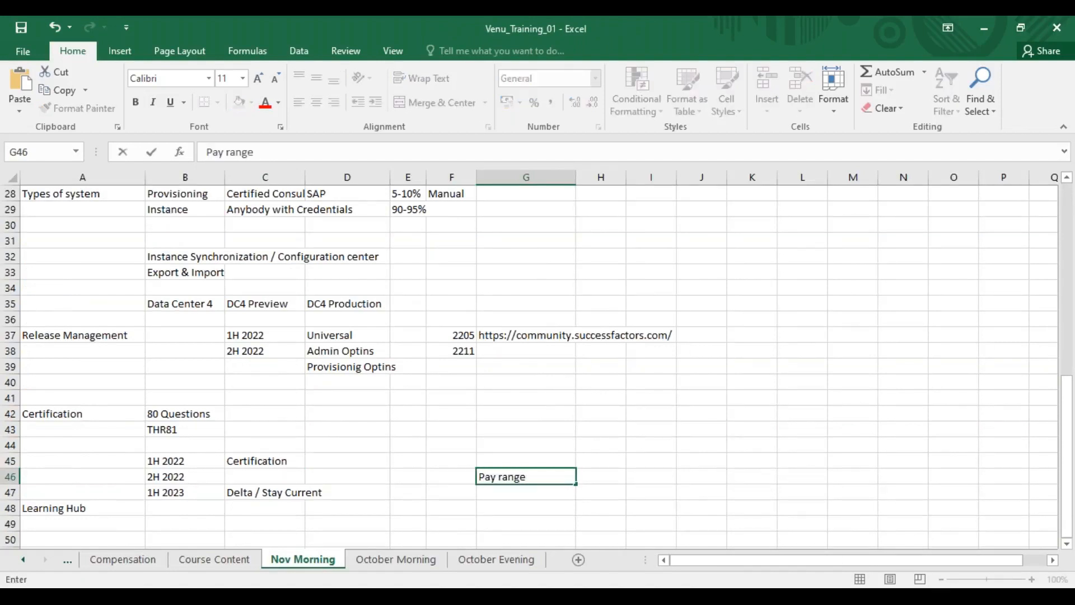
{"action": "key", "text": "Tab"}
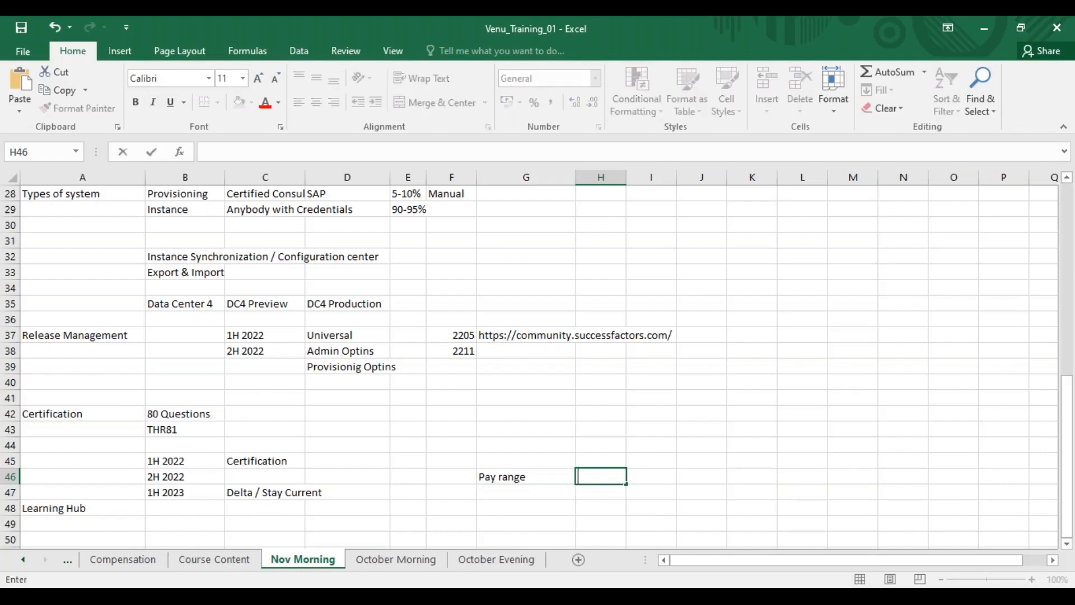
{"action": "left_click", "coordinate": [533, 476]}
{"action": "type", "text": "Job Info"}
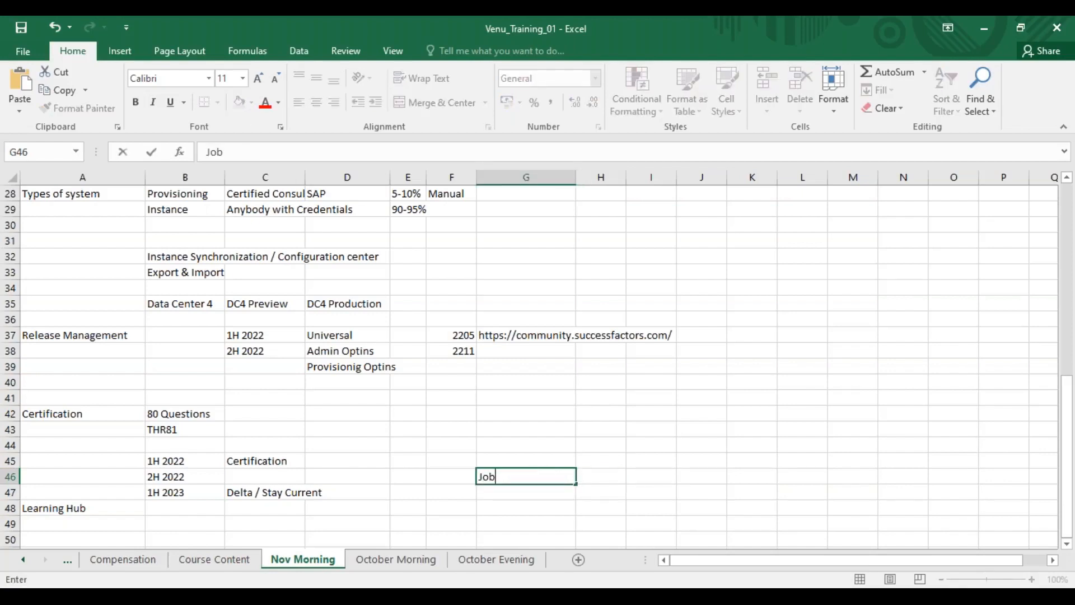
{"action": "key", "text": "Tab"}
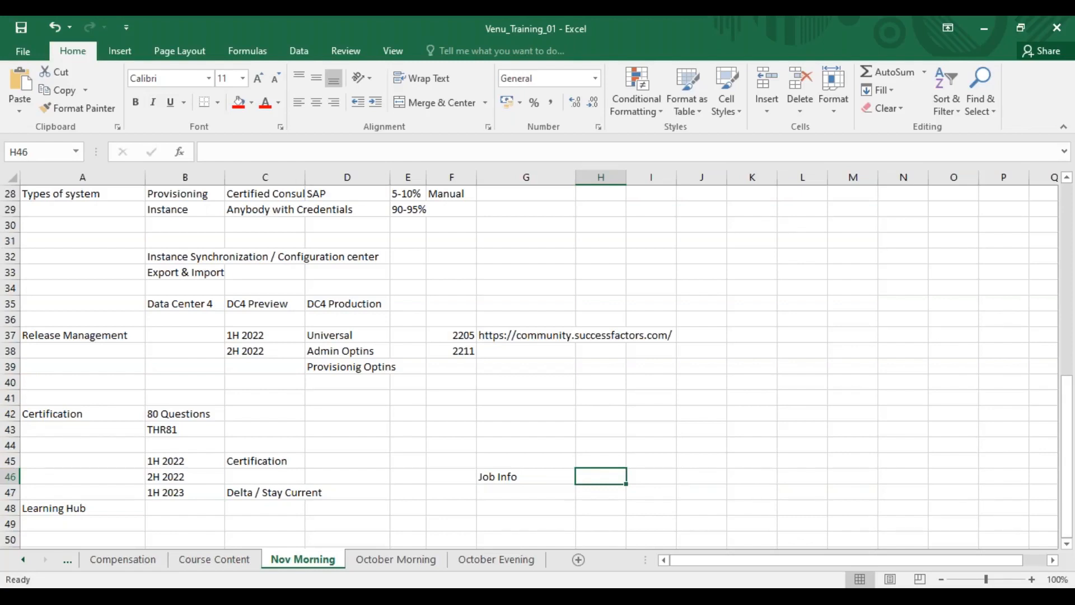
{"action": "left_click", "coordinate": [504, 490]}
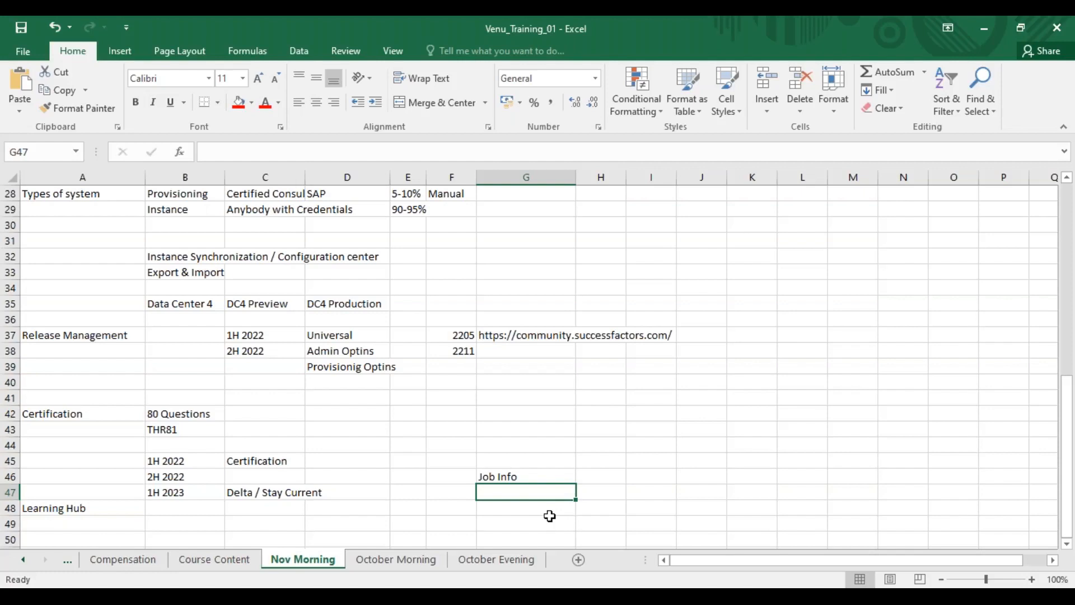
{"action": "left_click", "coordinate": [526, 482]}
{"action": "key", "text": "Delete"}
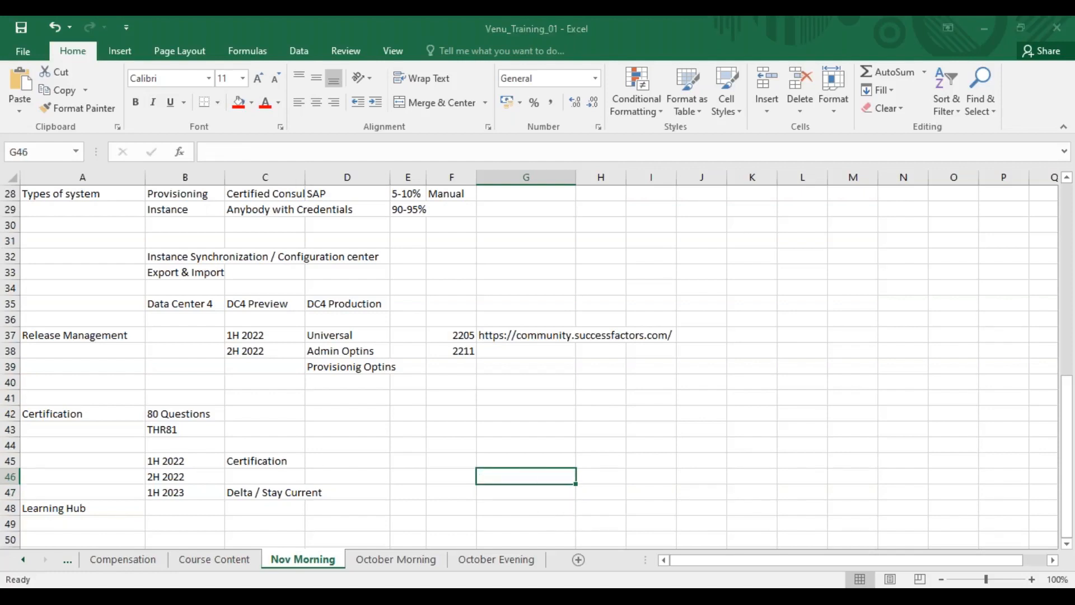
Switch to the SuccessFactors Import Foundation Data page in the browser
{"action": "key", "text": "alt+Tab"}
{"action": "key", "text": "alt+Tab"}
{"action": "key", "text": "Tab"}
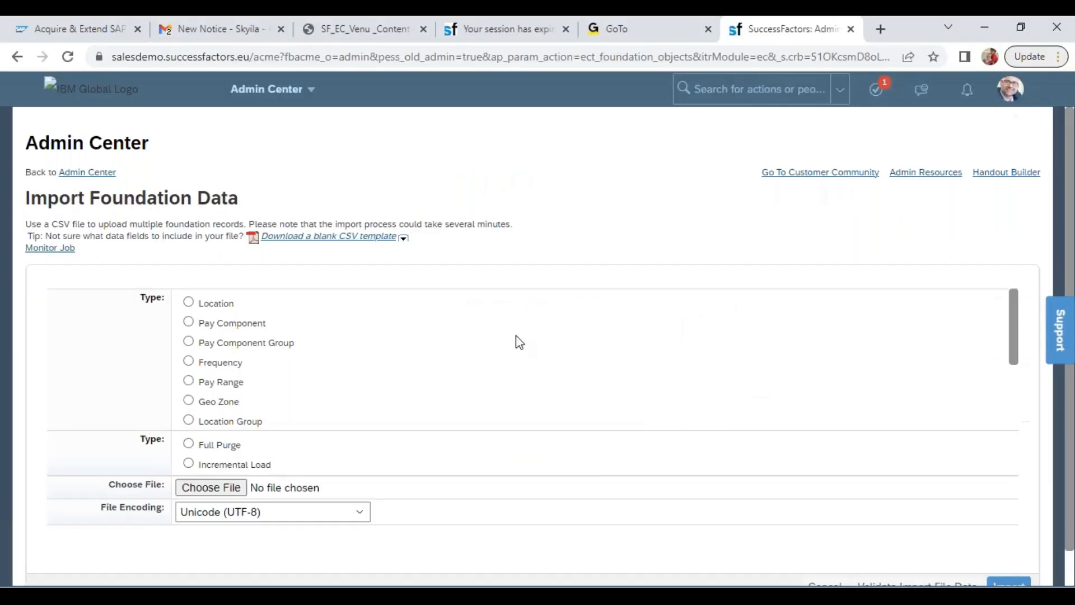
{"action": "left_click", "coordinate": [765, 44]}
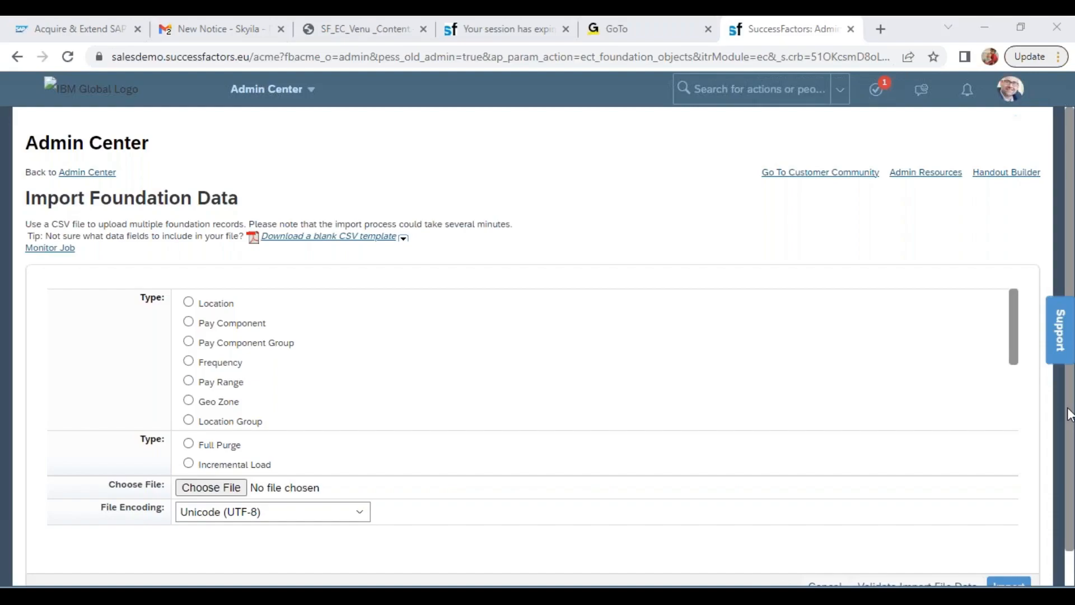
Widen the name column in the PAY_GRADEImportTemplate workbook in Excel so the full pay grade names fit
{"action": "key", "text": "alt+Tab"}
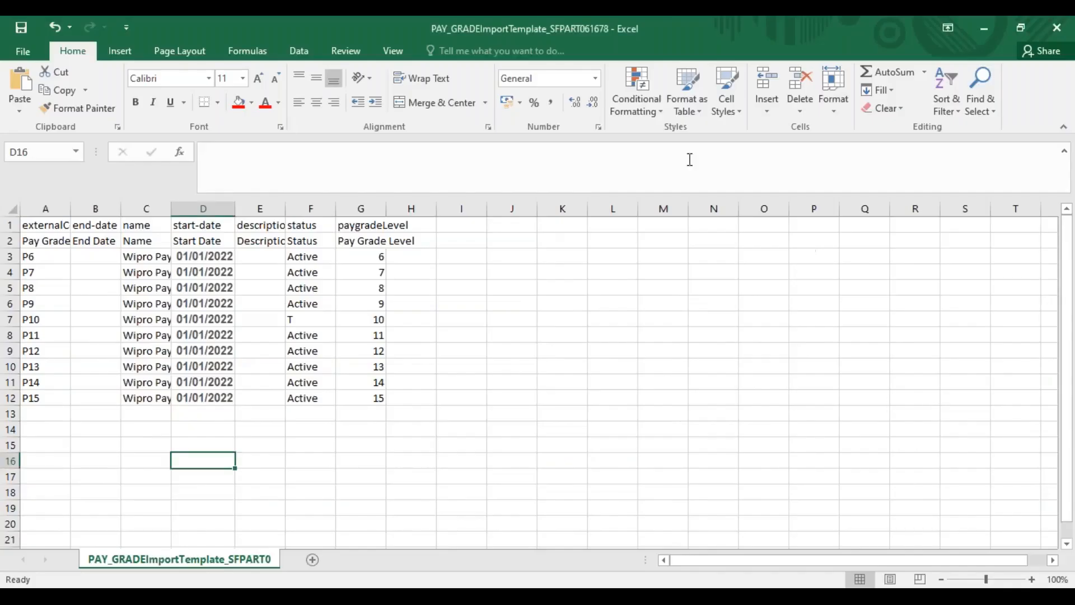
{"action": "left_click_drag", "start_coordinate": [172, 210], "coordinate": [233, 210]}
{"action": "key", "text": "alt+Tab"}
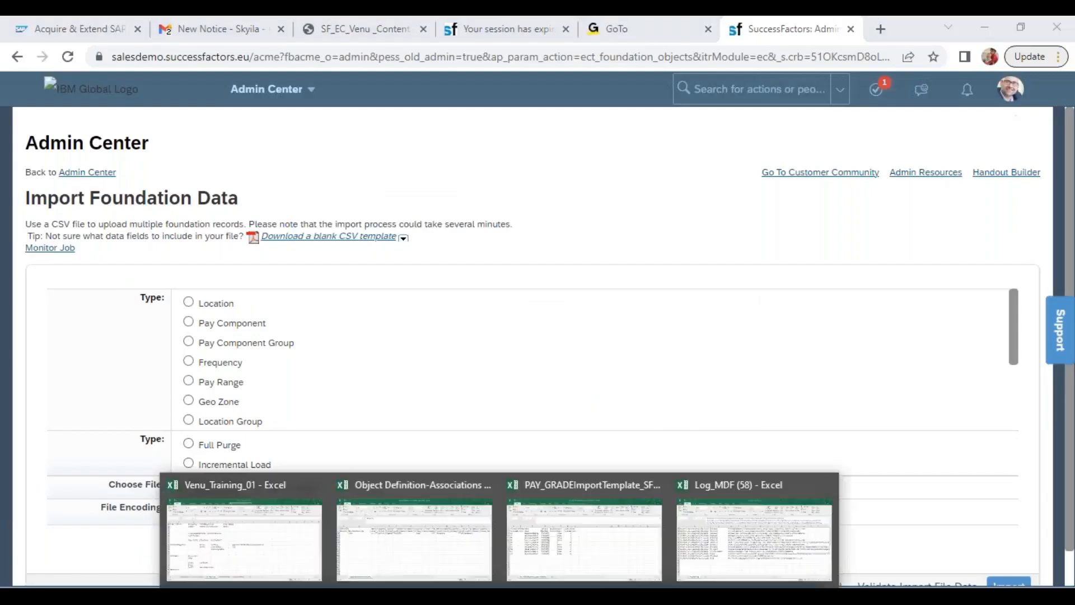
Examine the import and export method for each object type on the October Evening sheet of the Venu_Training_01 workbook
{"action": "left_click", "coordinate": [240, 554]}
{"action": "left_click", "coordinate": [503, 559]}
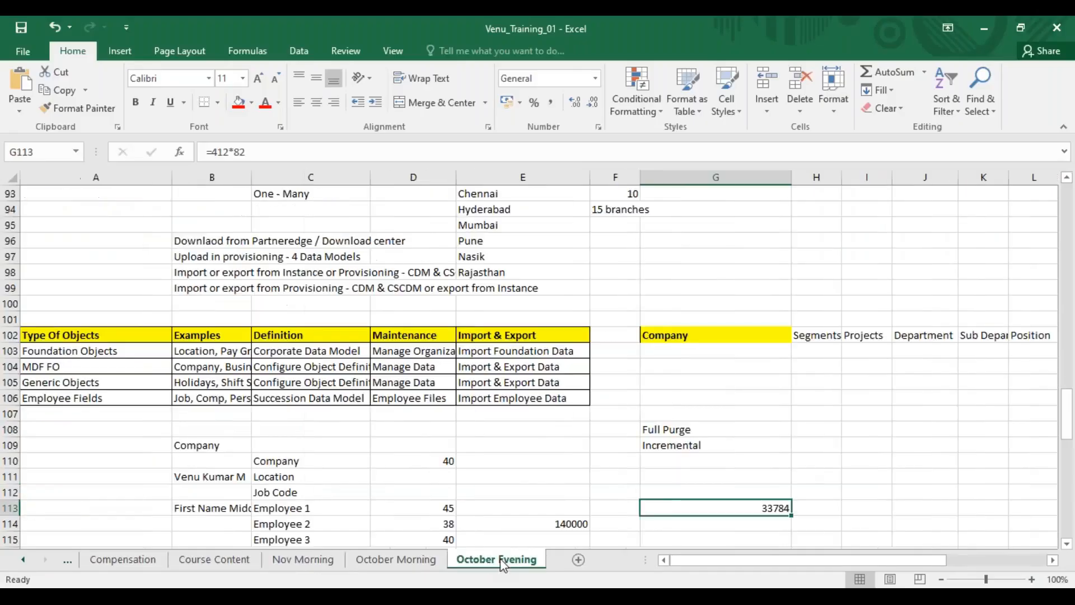
{"action": "left_click", "coordinate": [12, 353]}
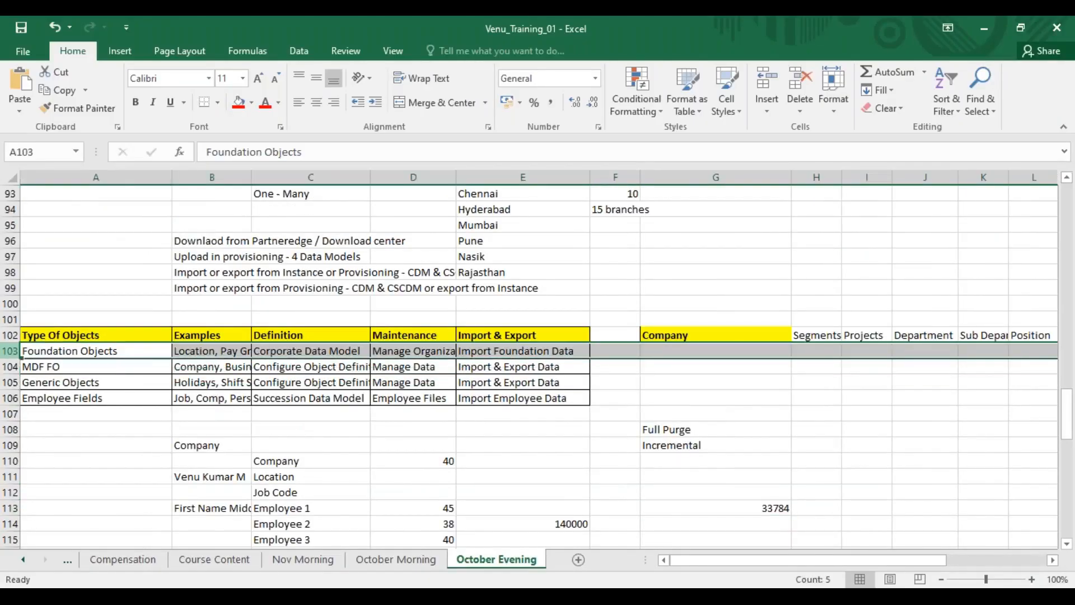
{"action": "left_click", "coordinate": [493, 349]}
{"action": "left_click", "coordinate": [475, 368]}
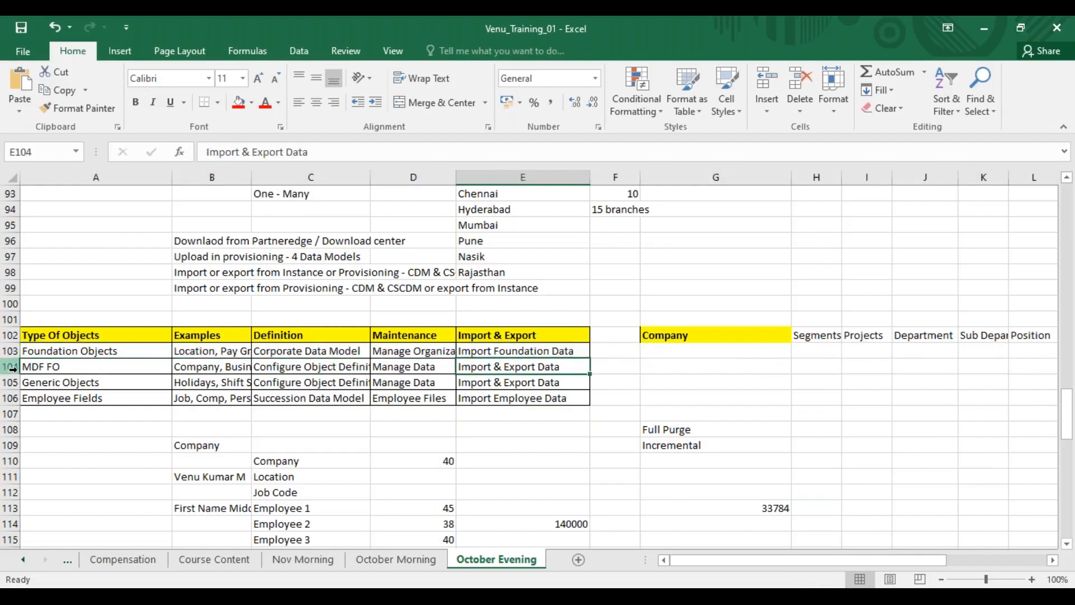
{"action": "left_click_drag", "start_coordinate": [13, 367], "coordinate": [14, 384]}
{"action": "left_click", "coordinate": [12, 397]}
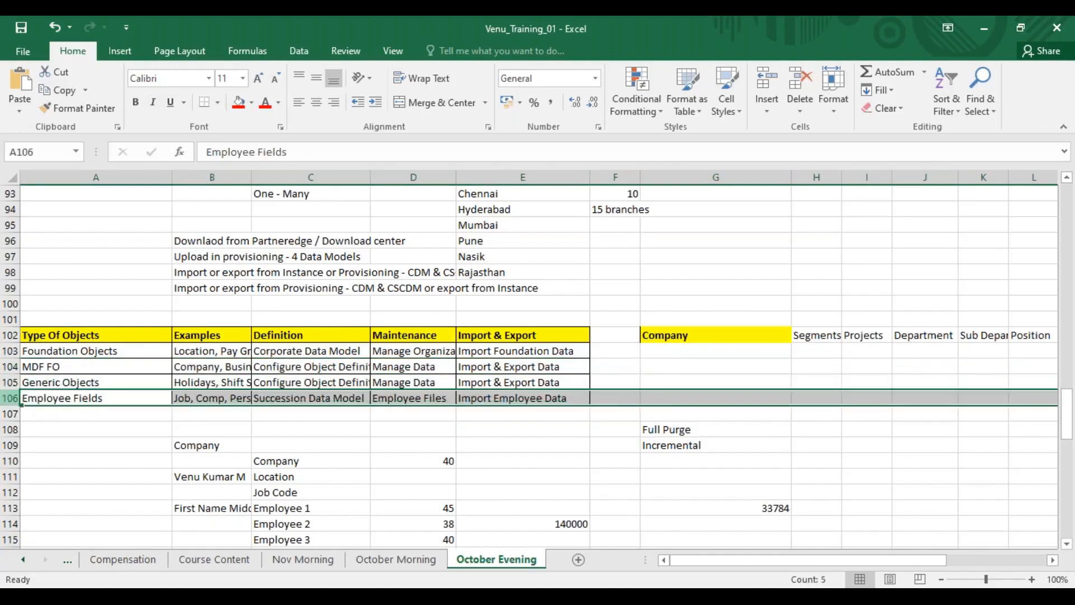
{"action": "left_click", "coordinate": [495, 339]}
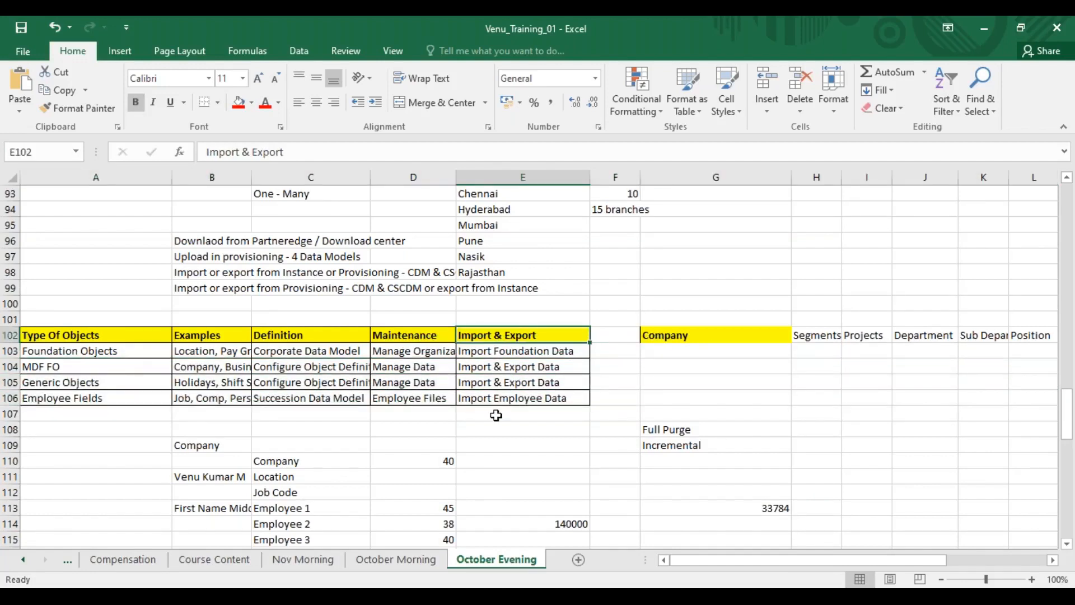
Download the blank Pay Range CSV template from SuccessFactors Import Foundation Data and open it in Excel
{"action": "key", "text": "alt+Tab"}
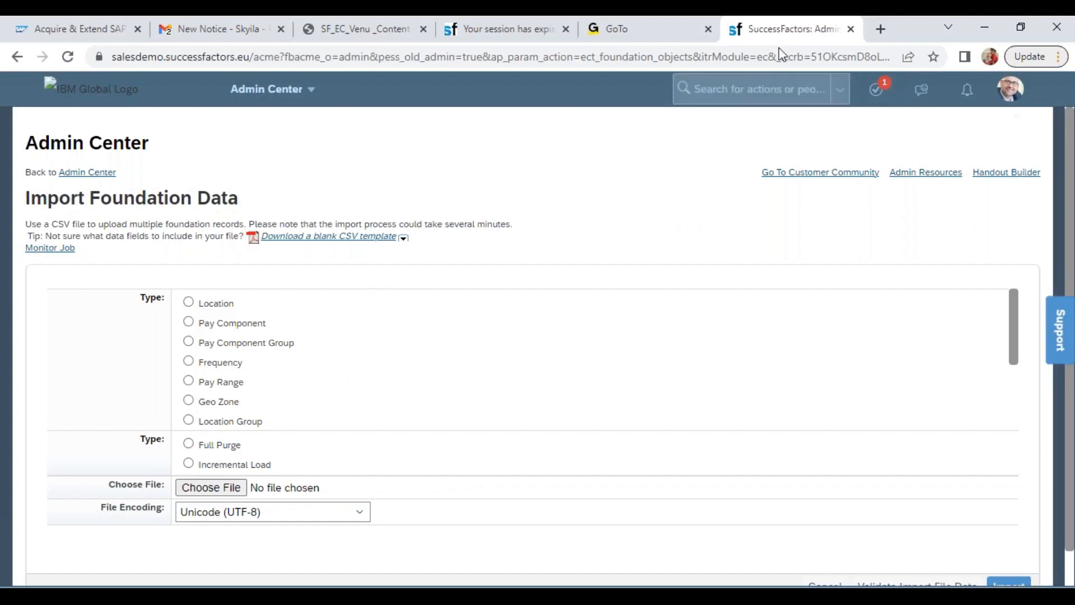
{"action": "key", "text": "alt+Tab"}
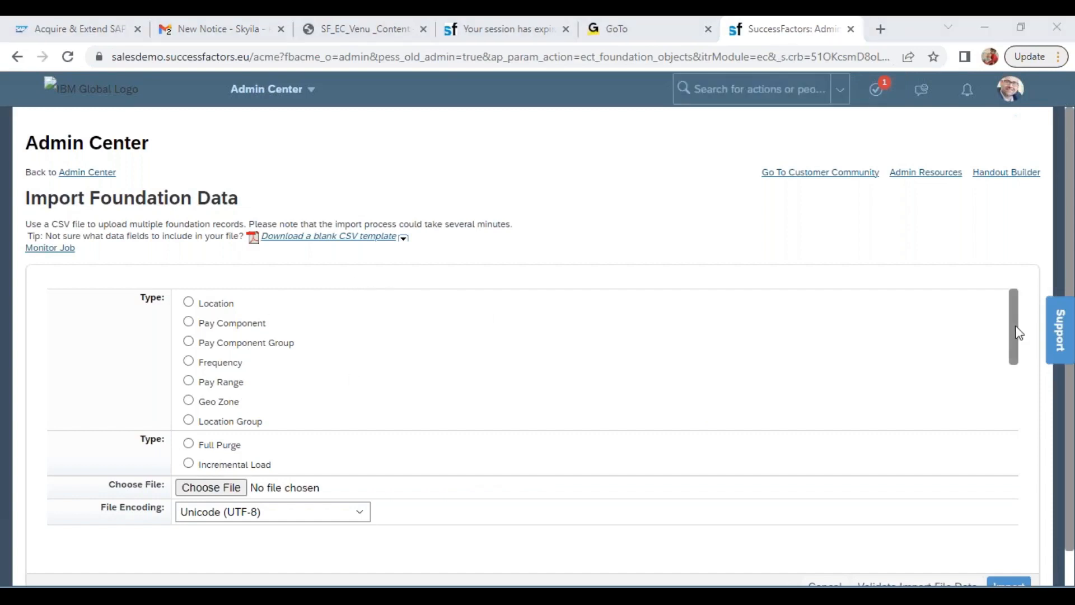
{"action": "left_click", "coordinate": [403, 238]}
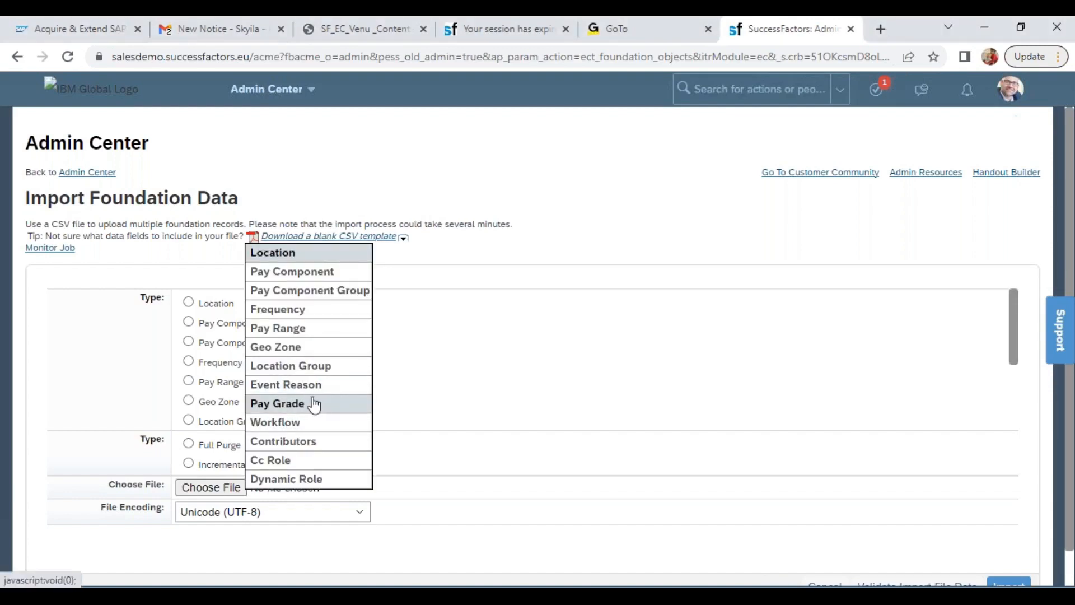
{"action": "left_click", "coordinate": [324, 329]}
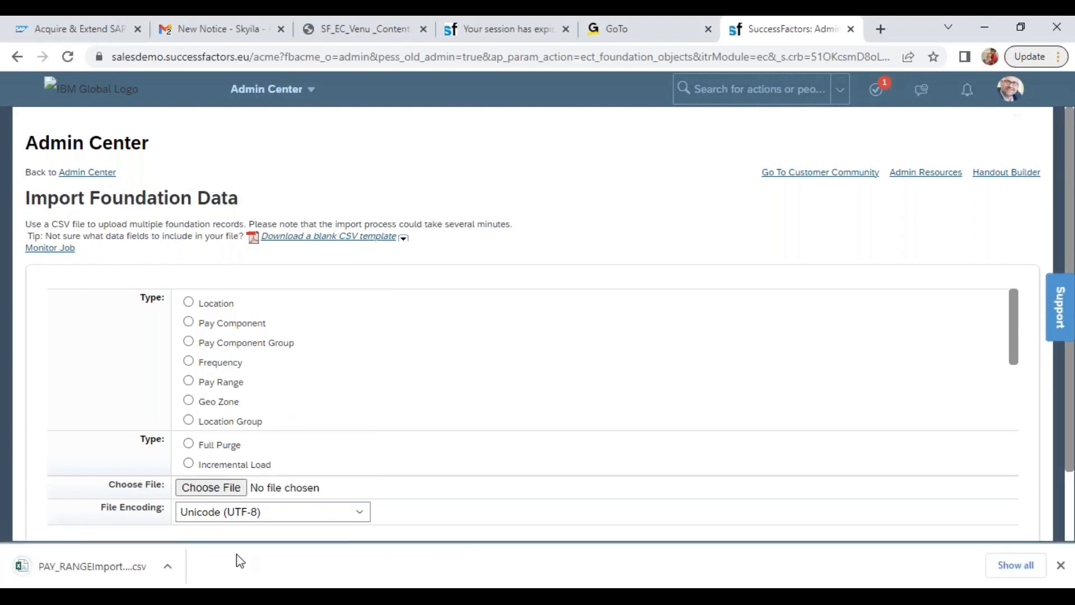
{"action": "left_click", "coordinate": [164, 567]}
{"action": "left_click", "coordinate": [203, 466]}
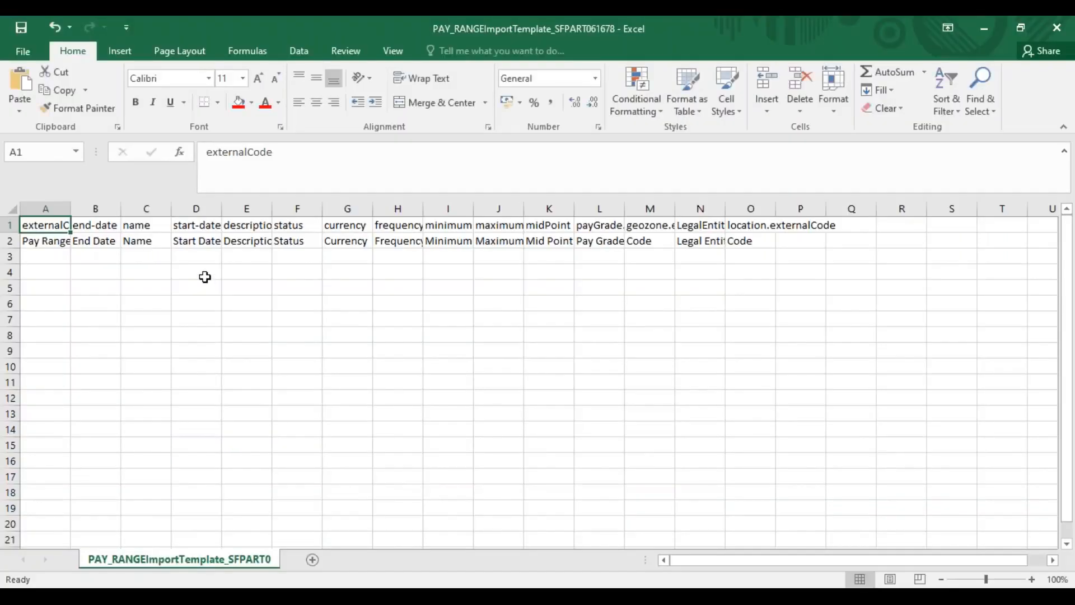
{"action": "left_click", "coordinate": [204, 273]}
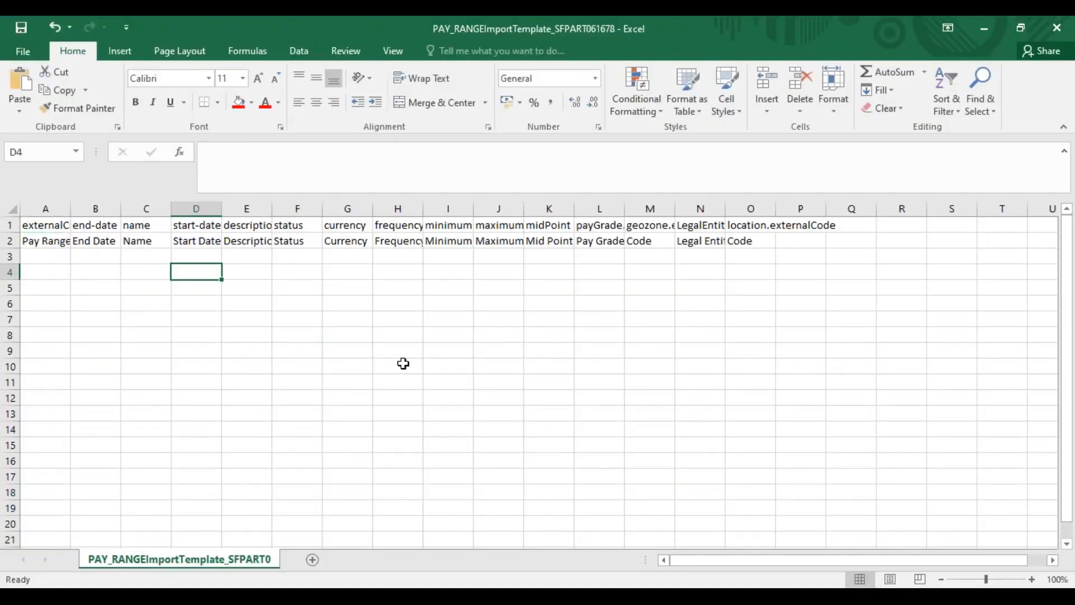
Copy pay grade codes P6 to P15 from the PAY_GRADE template into the payGrade.externalCode column of the PAY_RANGE template, starting at L3
{"action": "key", "text": "alt+Tab"}
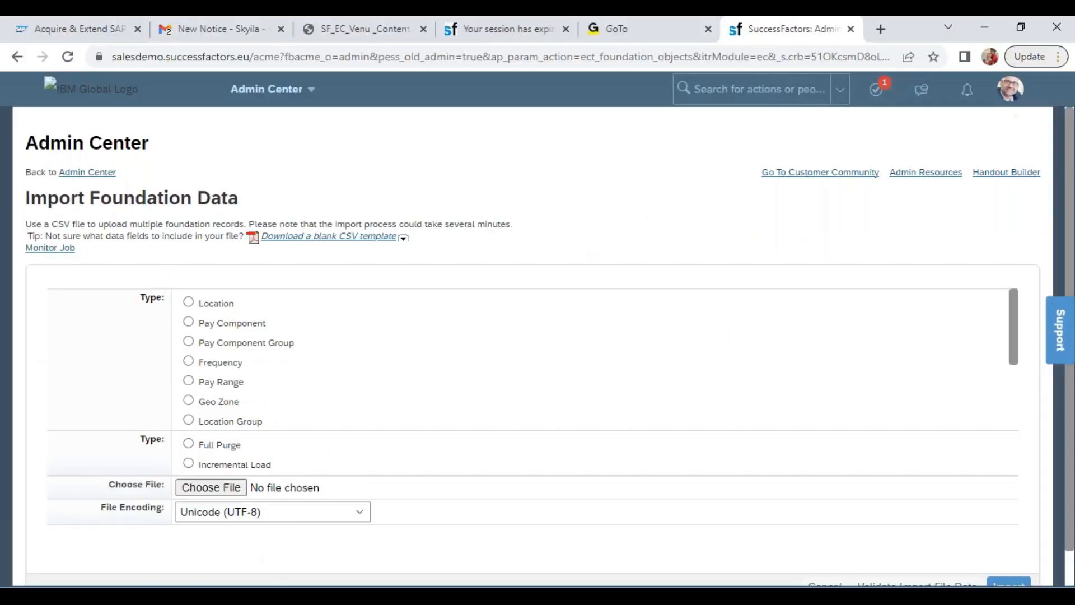
{"action": "key", "text": "alt+Tab"}
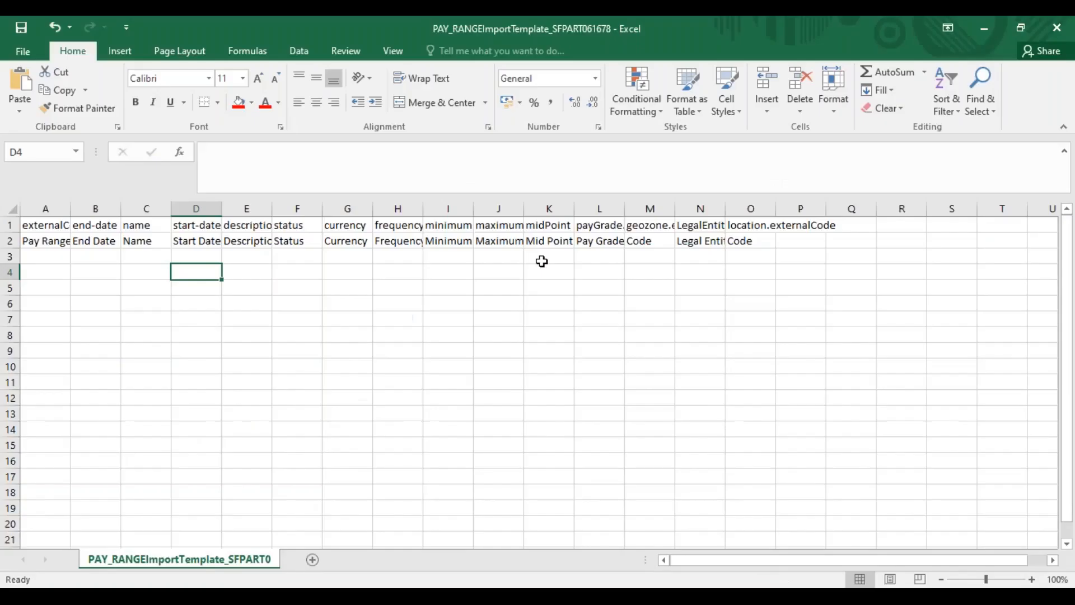
{"action": "left_click", "coordinate": [596, 213]}
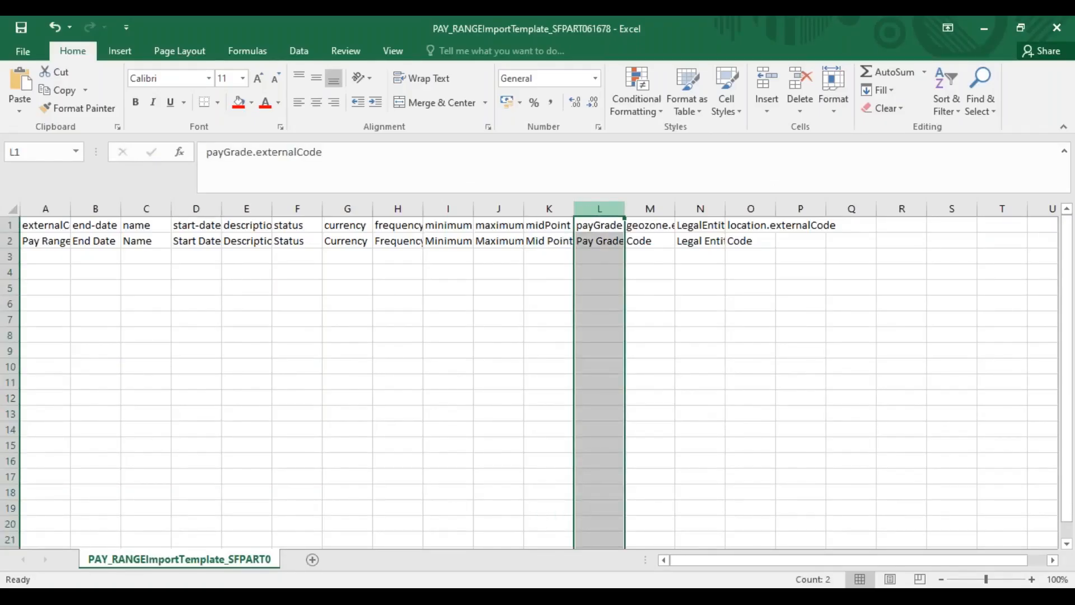
{"action": "mouse_move", "coordinate": [518, 585]}
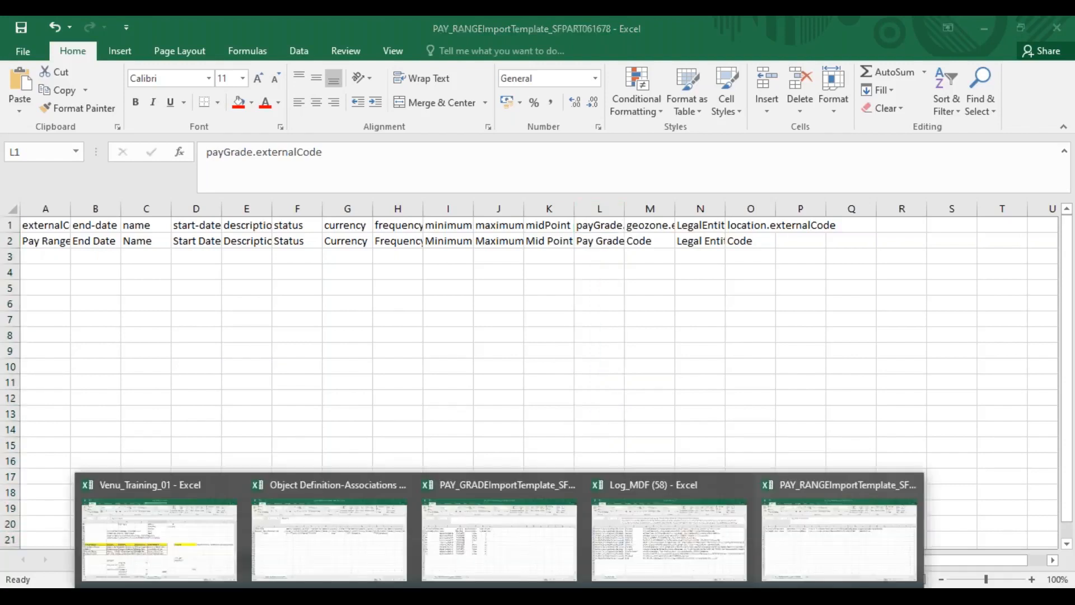
{"action": "left_click", "coordinate": [500, 563]}
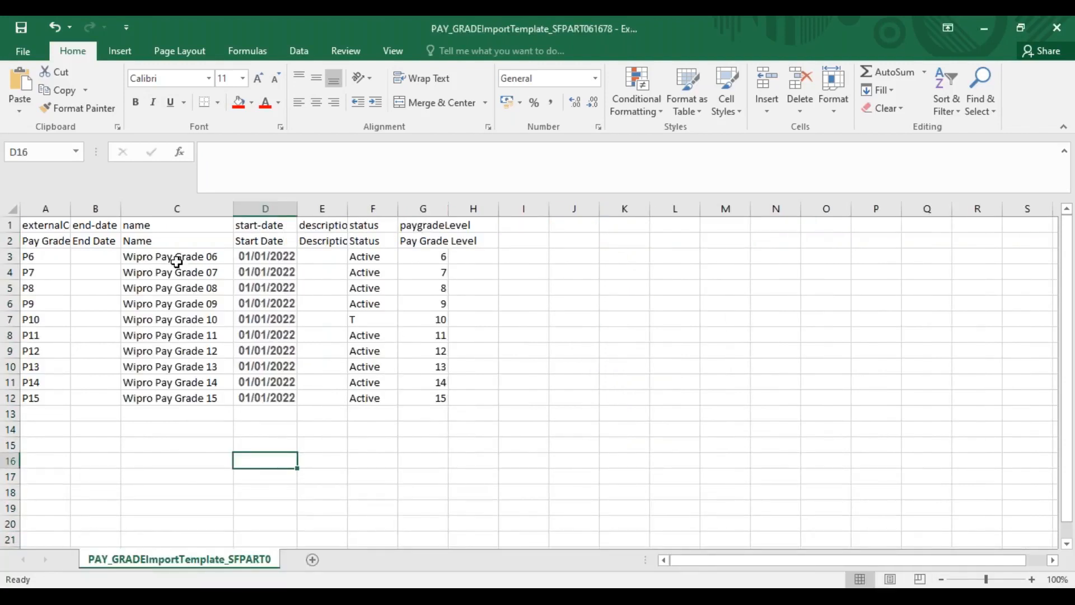
{"action": "left_click_drag", "start_coordinate": [56, 257], "coordinate": [52, 401]}
{"action": "key", "text": "ctrl+c"}
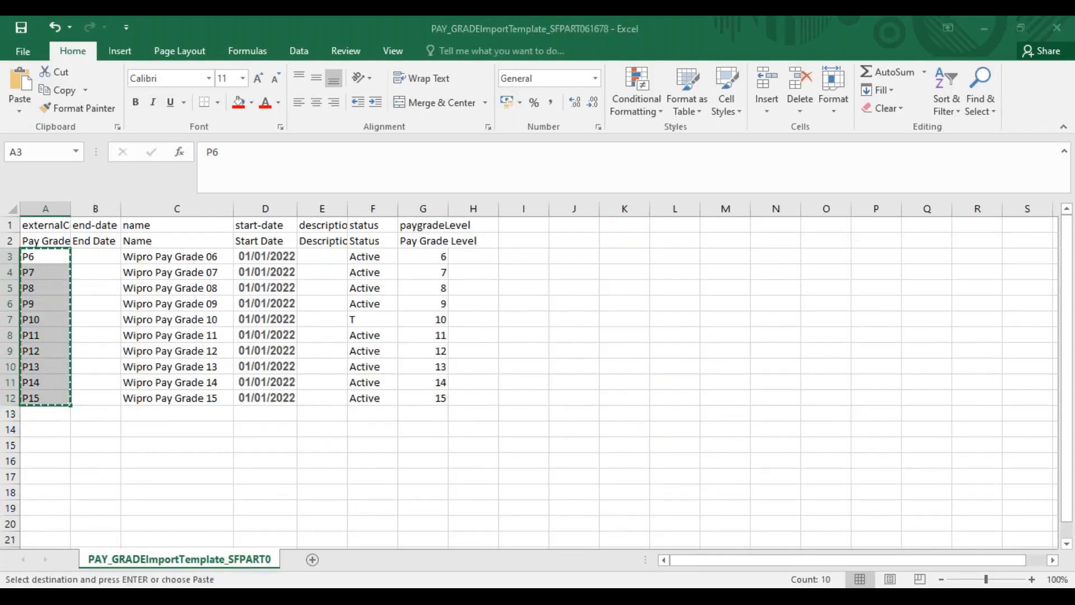
{"action": "key", "text": "alt+Tab"}
{"action": "left_click", "coordinate": [602, 257]}
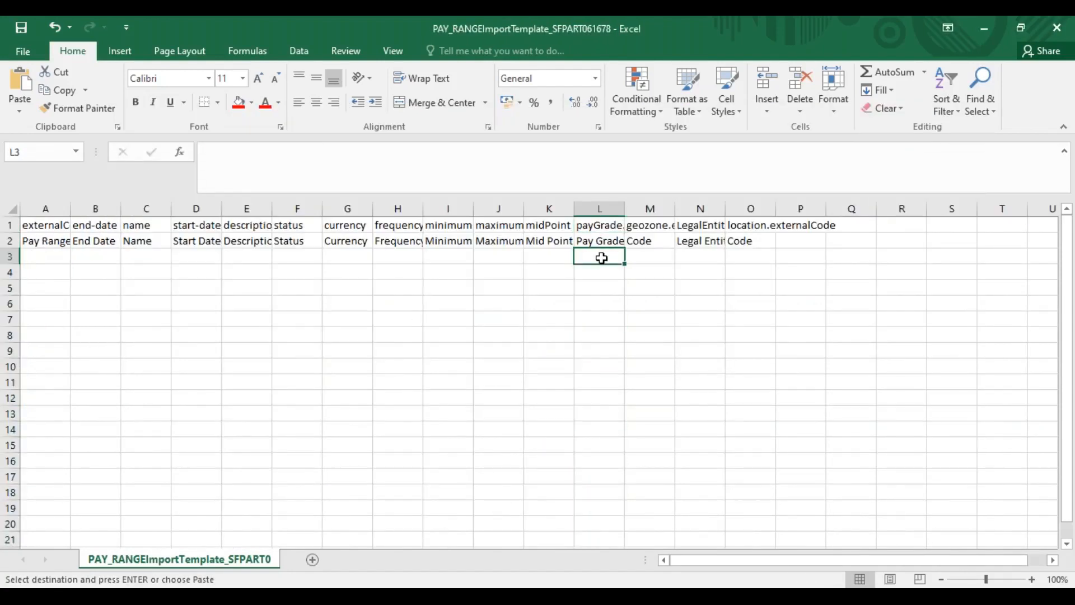
{"action": "key", "text": "ctrl+v"}
{"action": "left_click", "coordinate": [644, 259]}
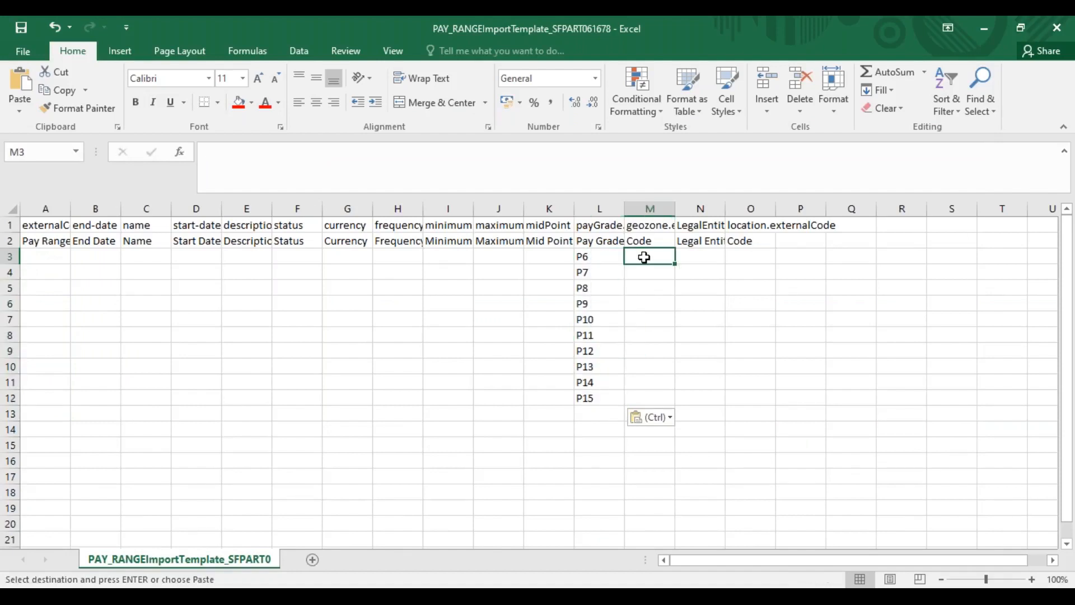
Copy the 01/01/2022 start dates from D3:D12 of the PAY_GRADE template to D3 of the PAY_RANGE template and autofit column D
{"action": "key", "text": "alt+Tab"}
{"action": "mouse_move", "coordinate": [275, 257]}
{"action": "left_mouse_down"}
{"action": "mouse_move", "coordinate": [282, 251]}
{"action": "mouse_move", "coordinate": [276, 394]}
{"action": "left_mouse_up"}
{"action": "key", "text": "ctrl+c"}
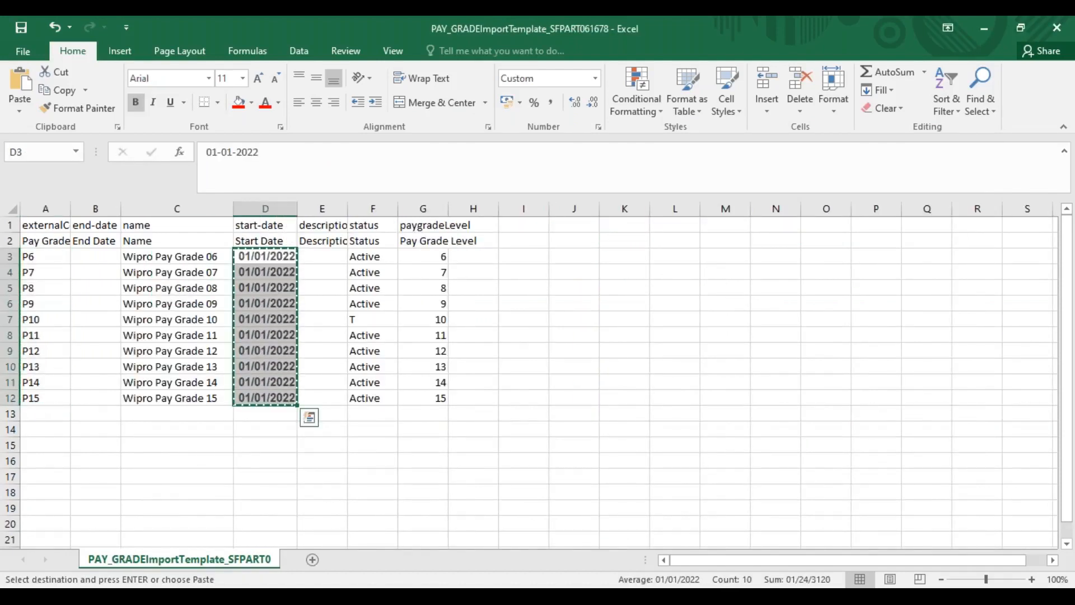
{"action": "key", "text": "alt+Tab"}
{"action": "left_click", "coordinate": [189, 254]}
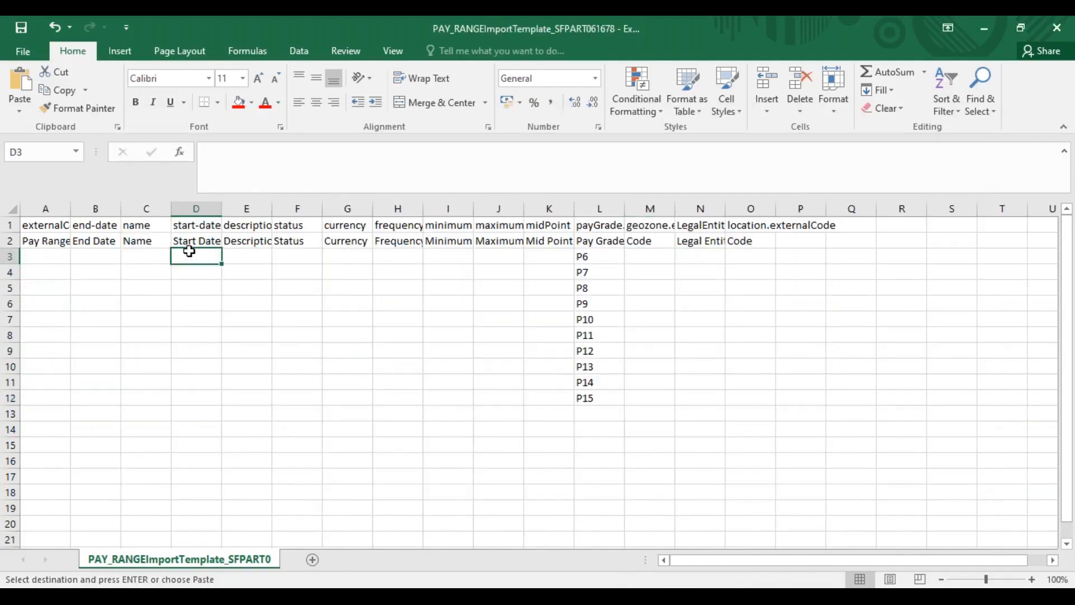
{"action": "key", "text": "ctrl+v"}
{"action": "double_click", "coordinate": [222, 209]}
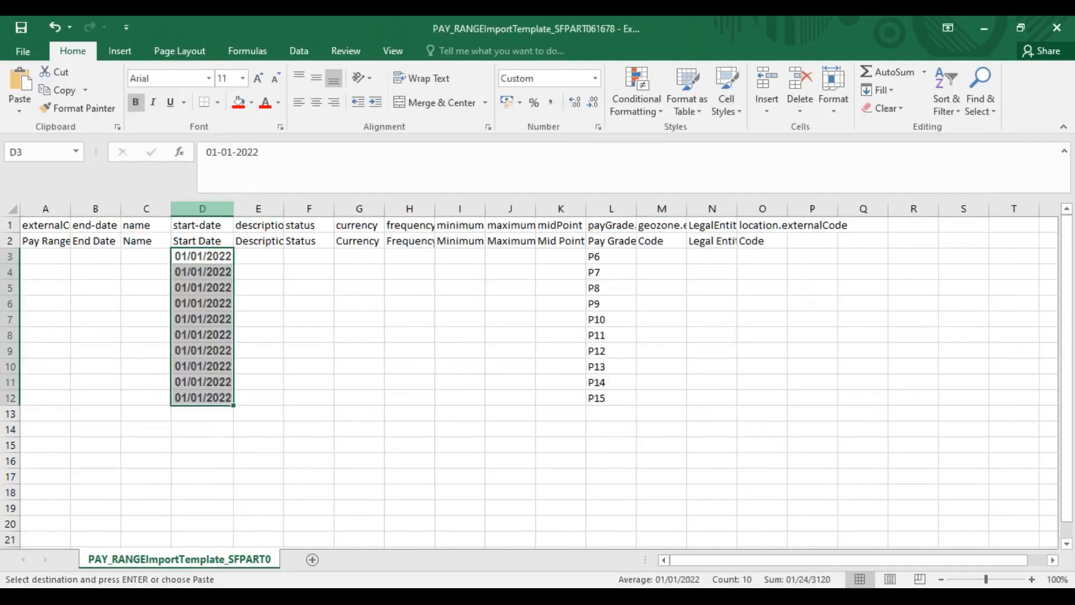
Duplicate the SuccessFactors Import Foundation Data browser tab and open Manage Organization, Pay and Job Structures in the copy by searching for "man org pay"
{"action": "left_click", "coordinate": [43, 255]}
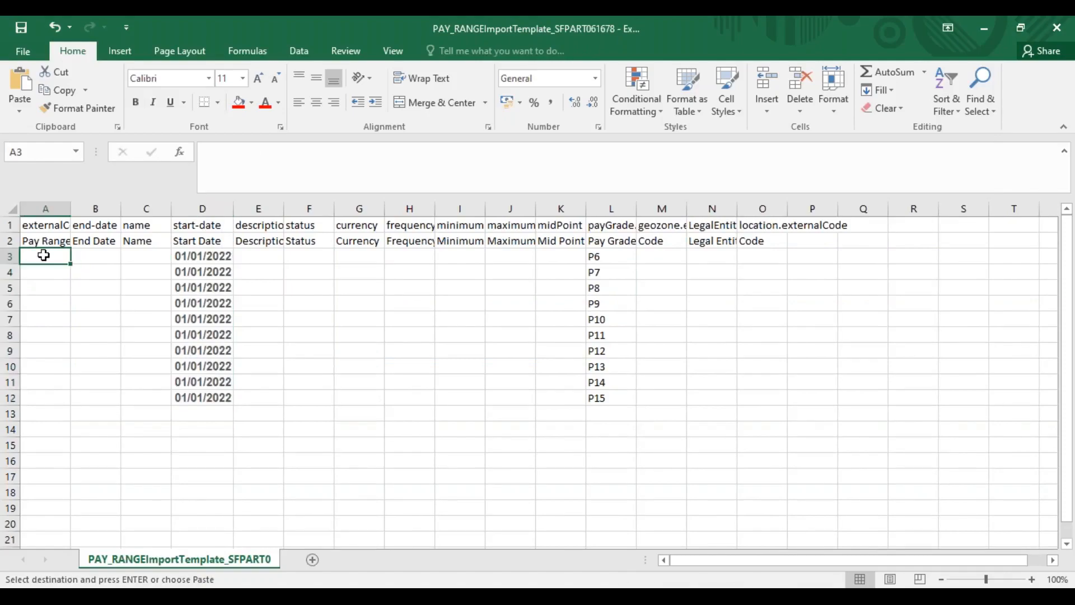
{"action": "key", "text": "alt+Tab"}
{"action": "key", "text": "alt+Tab"}
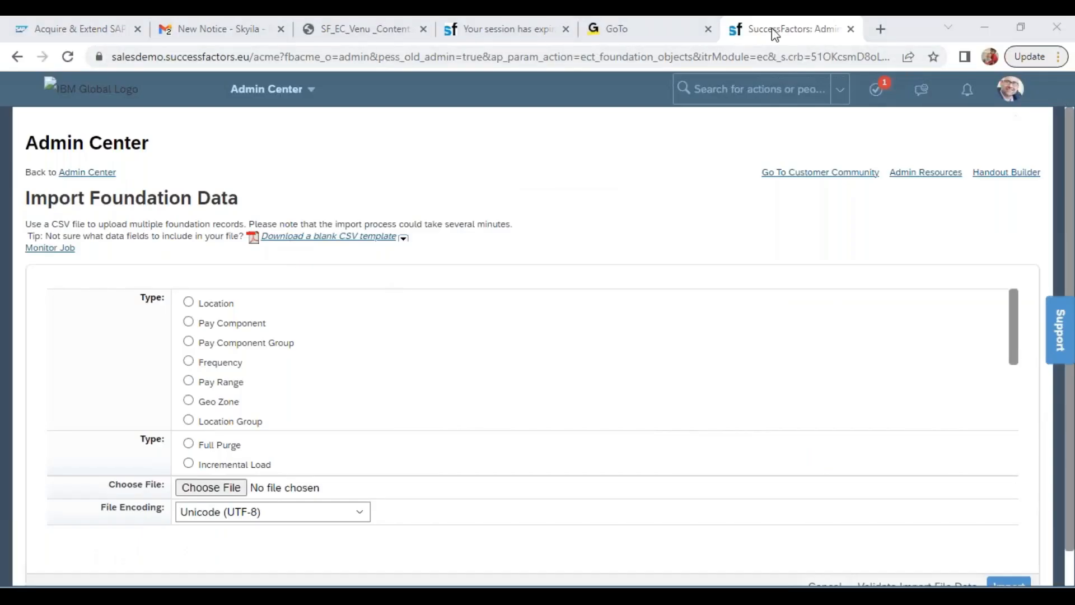
{"action": "right_click", "coordinate": [772, 28]}
{"action": "left_click", "coordinate": [833, 143]}
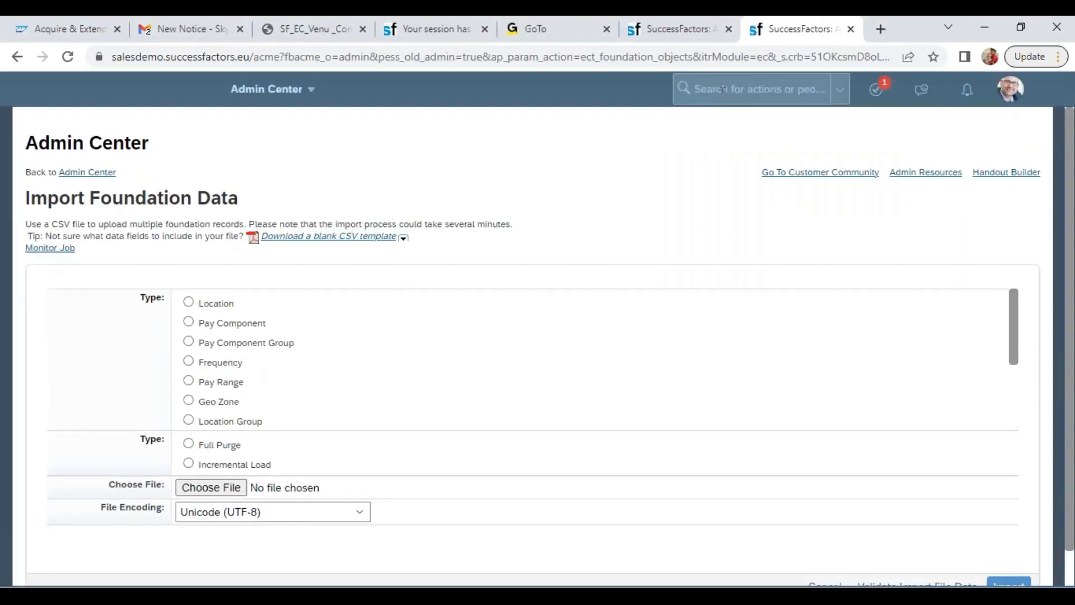
{"action": "left_click", "coordinate": [722, 88]}
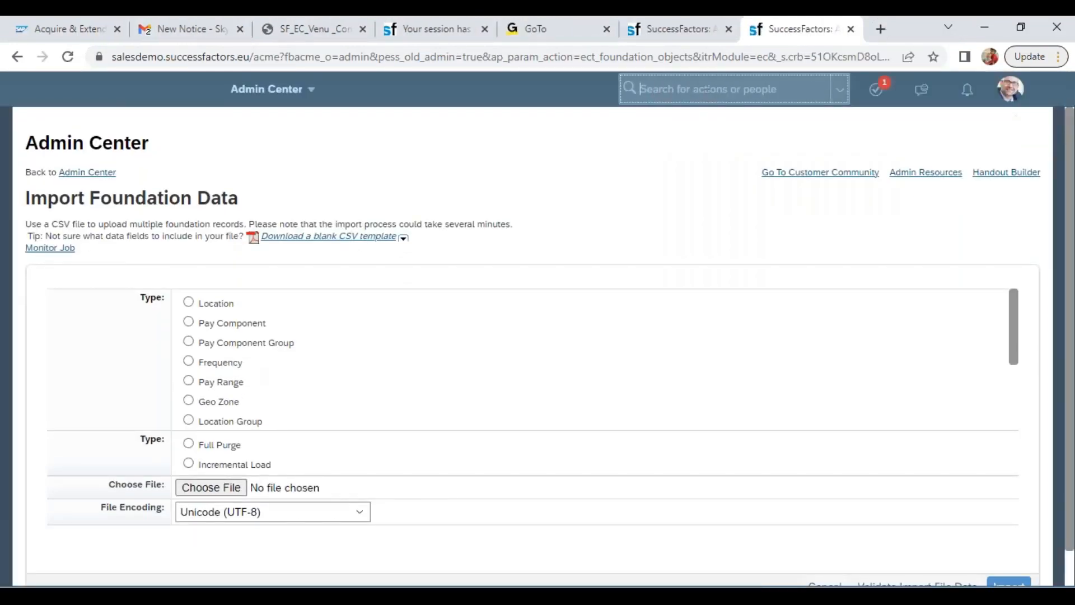
{"action": "type", "text": "man org pay"}
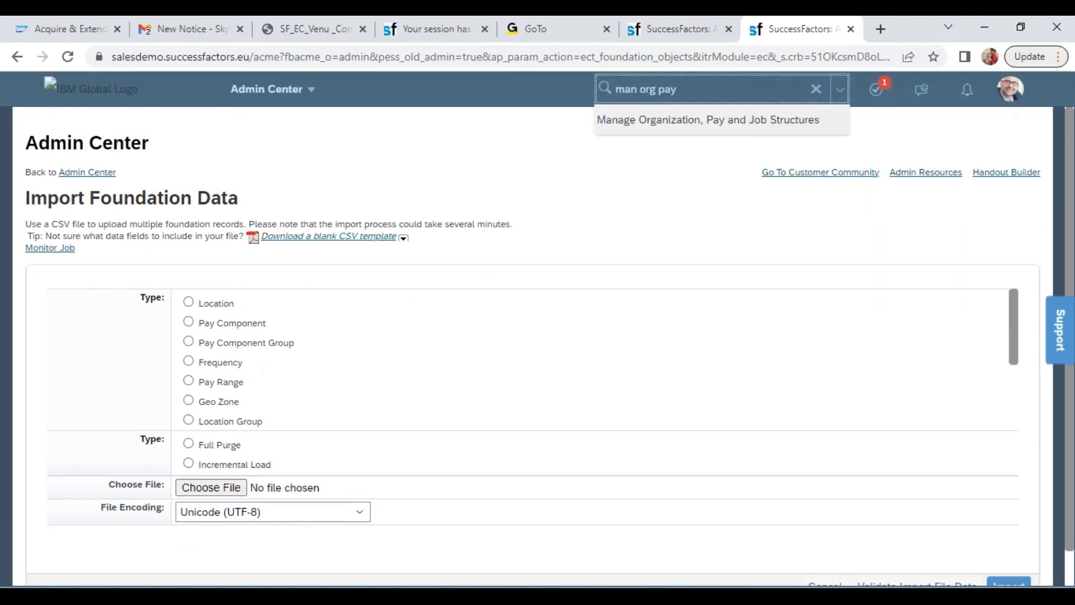
{"action": "left_click", "coordinate": [680, 118]}
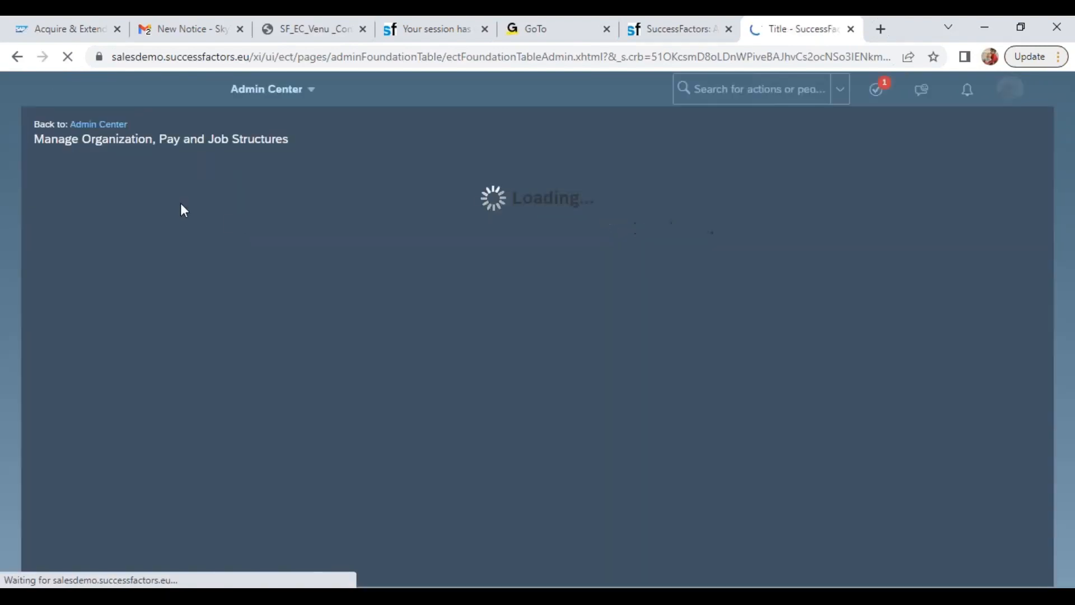
Search the Pay Range objects for "wipro" and display the Wipro Director Pay Range (WIPRO_PR05) record
{"action": "left_click", "coordinate": [162, 175]}
{"action": "type", "text": "pay"}
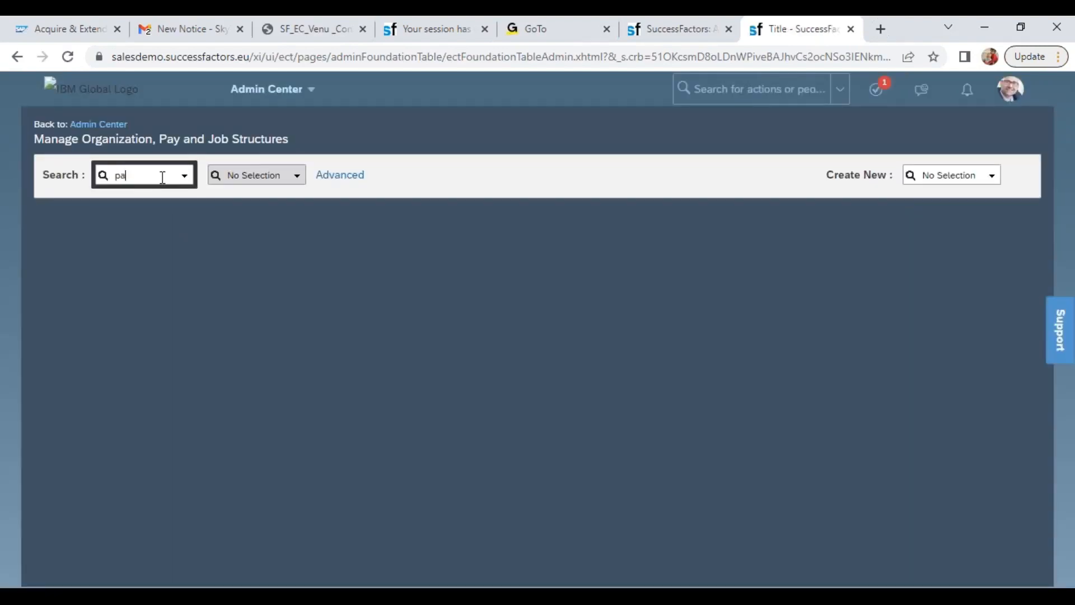
{"action": "left_click", "coordinate": [166, 198]}
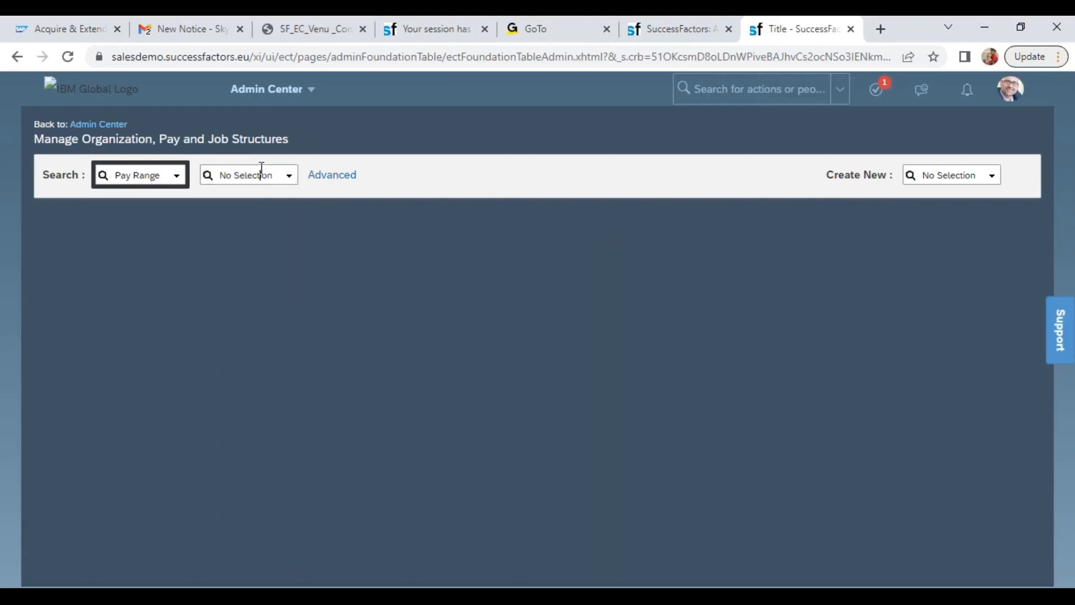
{"action": "left_click", "coordinate": [261, 173]}
{"action": "type", "text": "wipropr"}
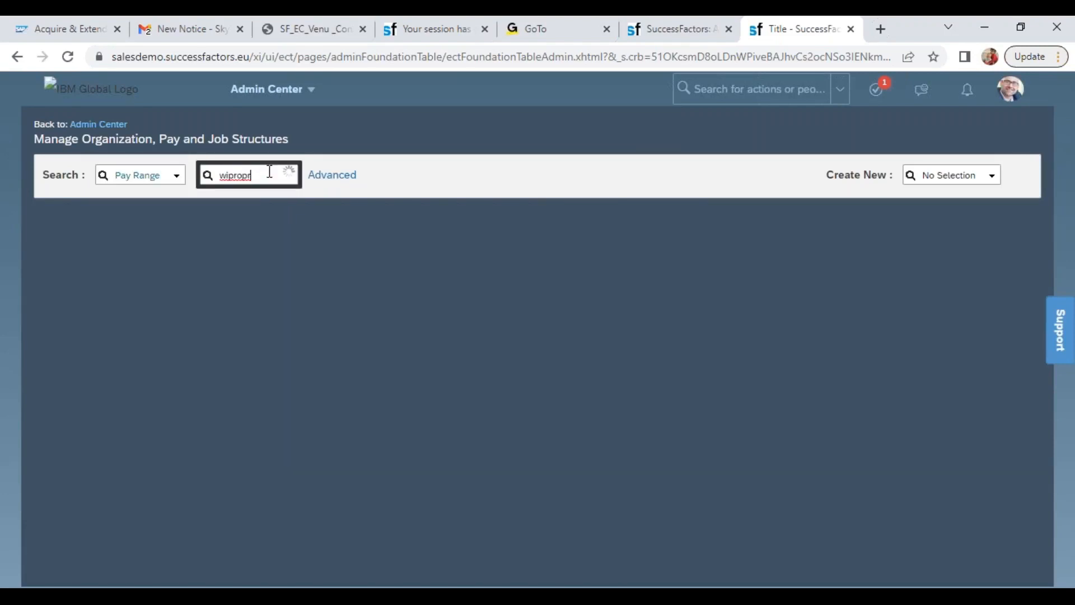
{"action": "key", "text": "BackSpace"}
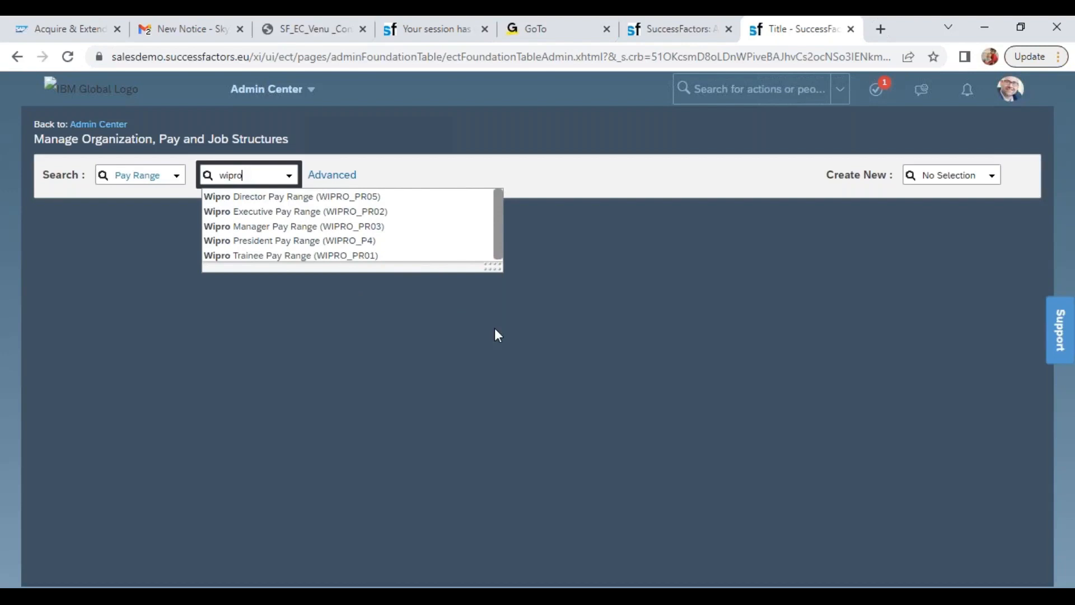
{"action": "left_click", "coordinate": [386, 198]}
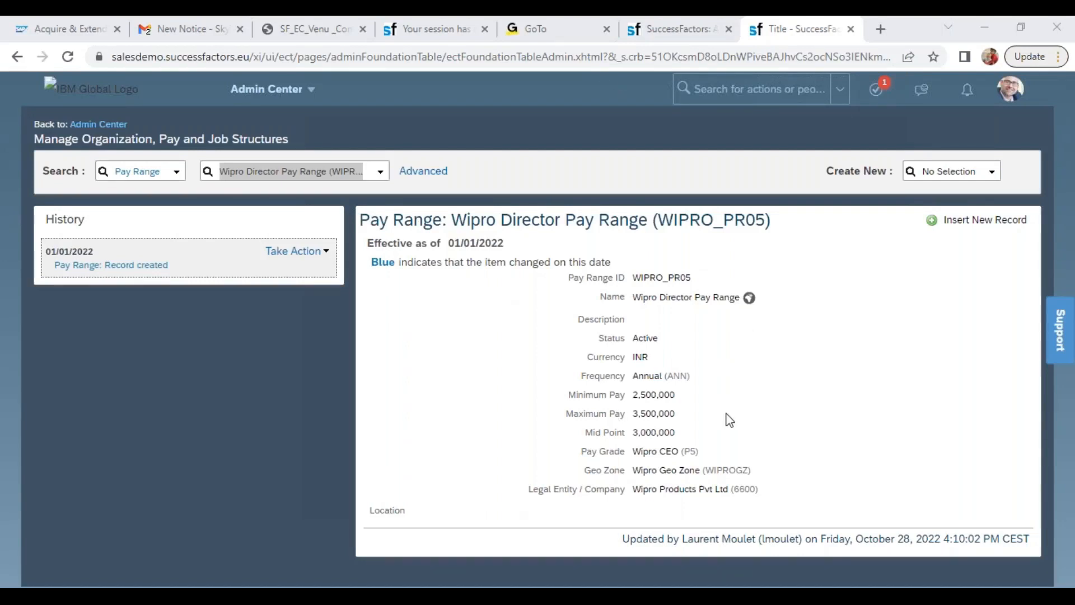
Copy the record's Pay Range ID into A3 of the PAY_RANGE template in Excel and change it to WIPRO_PR06
{"action": "double_click", "coordinate": [670, 278]}
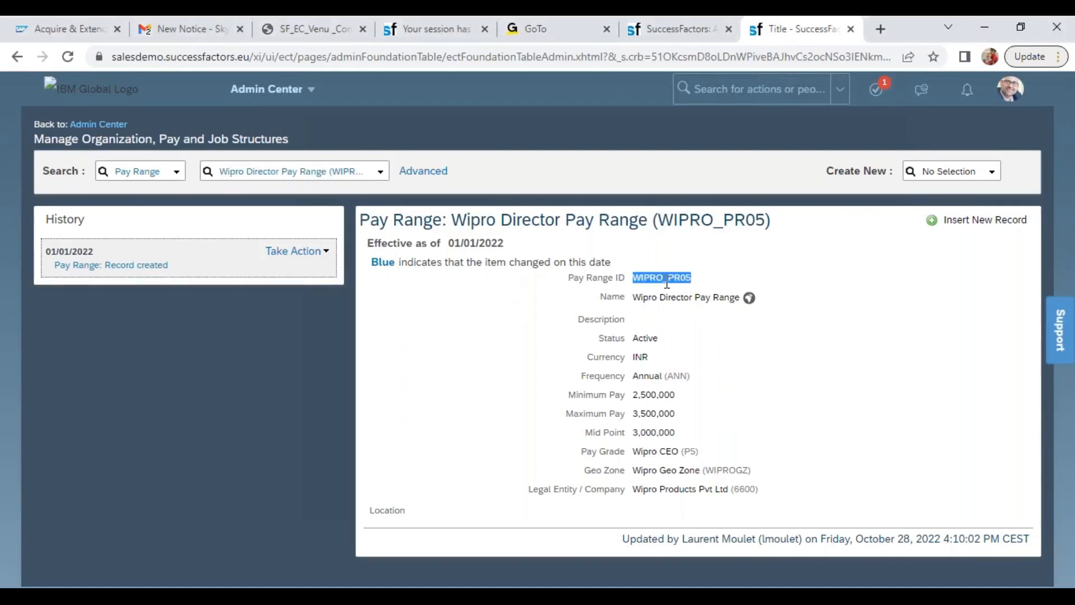
{"action": "key", "text": "alt+Tab"}
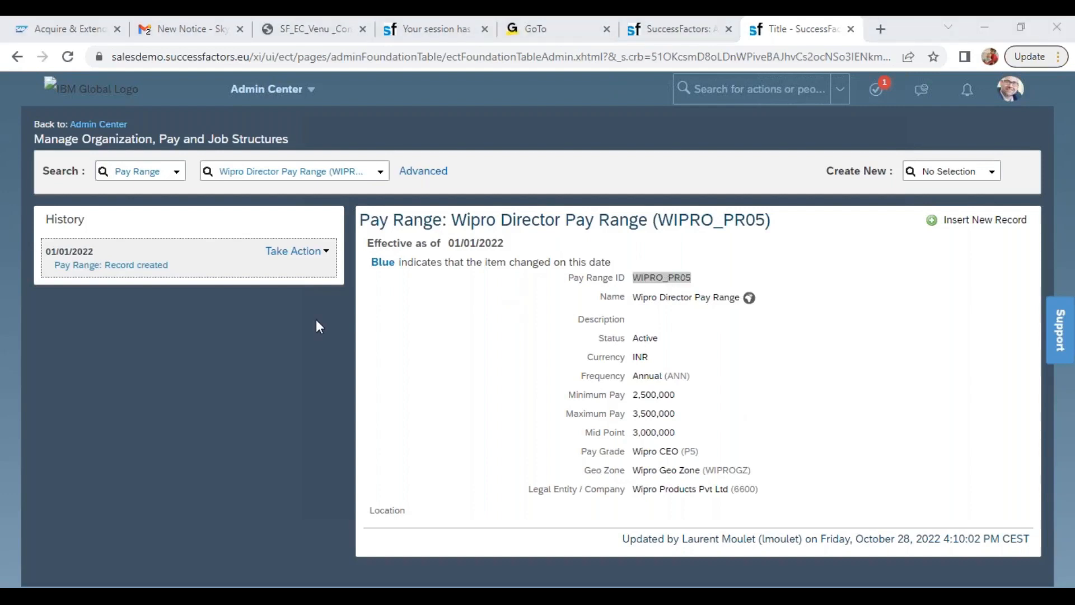
{"action": "key", "text": "alt+Tab"}
{"action": "key", "text": "alt+Tab"}
{"action": "type", "text": "WIPRO_PR05Previous"}
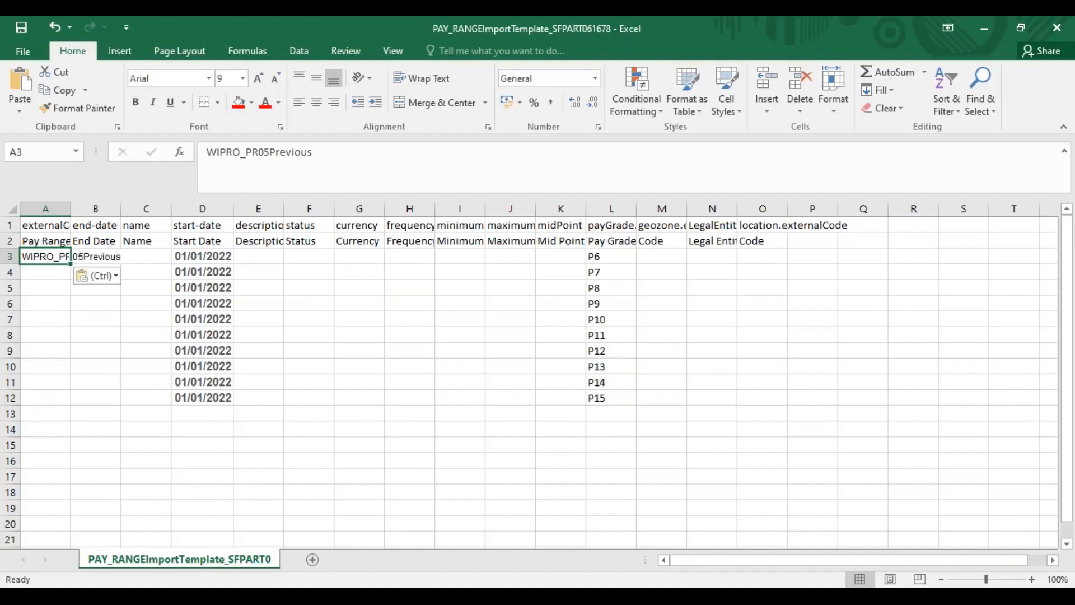
{"action": "left_click", "coordinate": [322, 150]}
{"action": "key", "text": "BackSpace"}
{"action": "key", "text": "BackSpace"}
{"action": "key", "text": "BackSpace"}
{"action": "key", "text": "BackSpace"}
{"action": "key", "text": "BackSpace"}
{"action": "key", "text": "BackSpace"}
{"action": "key", "text": "BackSpace"}
{"action": "key", "text": "BackSpace"}
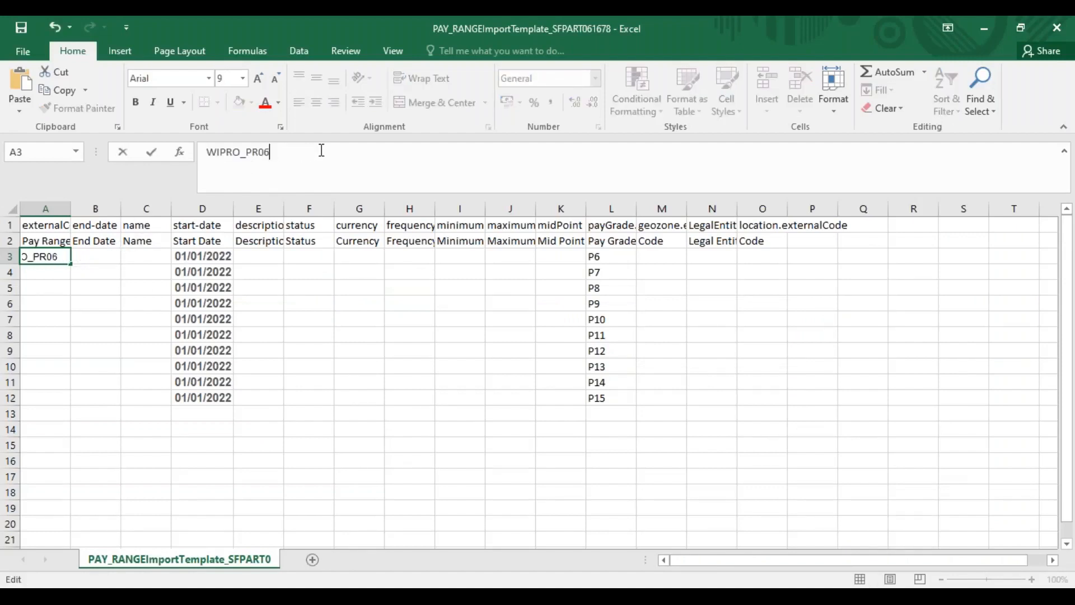
{"action": "key", "text": "Return"}
Fill the Pay Range ID series from A3 down to WIPRO_PR15 in A12 and widen column A to fit the codes
{"action": "left_click", "coordinate": [52, 256]}
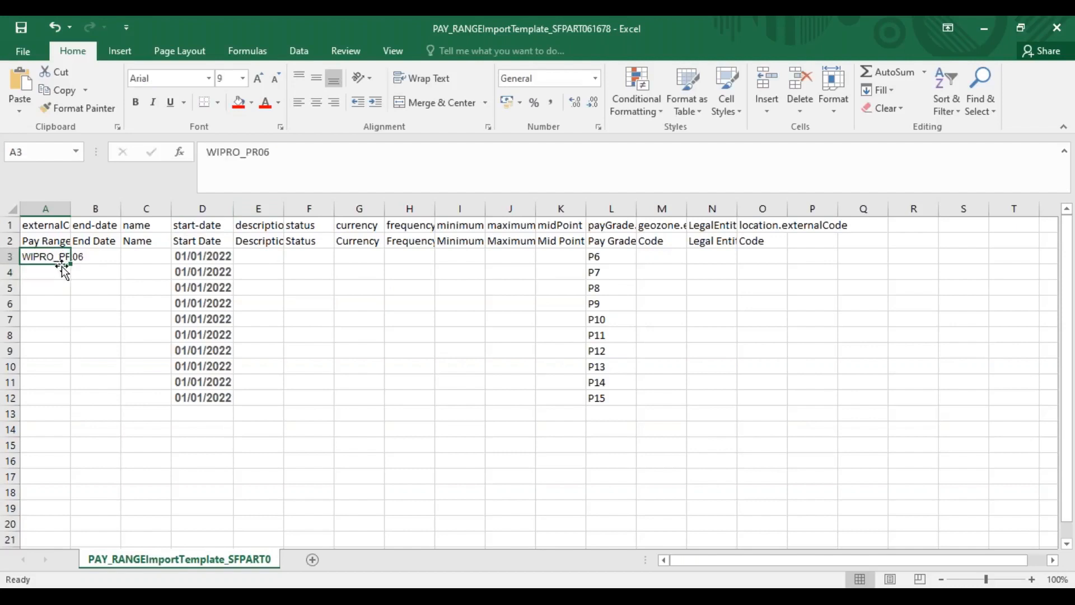
{"action": "left_click_drag", "start_coordinate": [70, 265], "coordinate": [66, 411]}
{"action": "left_click_drag", "start_coordinate": [70, 210], "coordinate": [92, 210]}
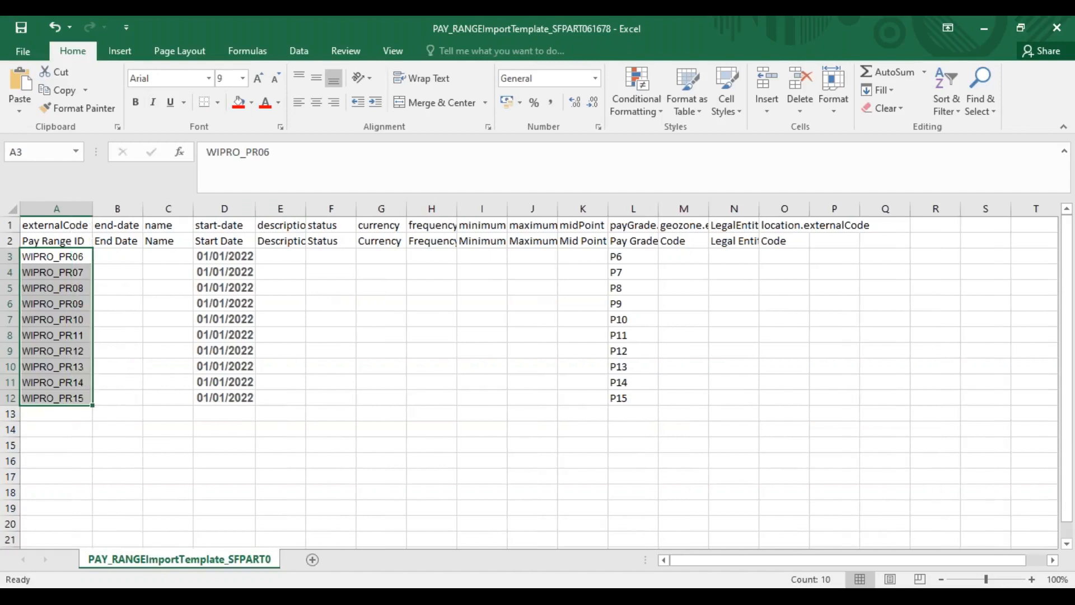
Enter the name "Wipro Pay Range 06" in C3 and fill the numbered series down to C12
{"action": "left_click", "coordinate": [156, 262]}
{"action": "type", "text": "Wipro Pay Range"}
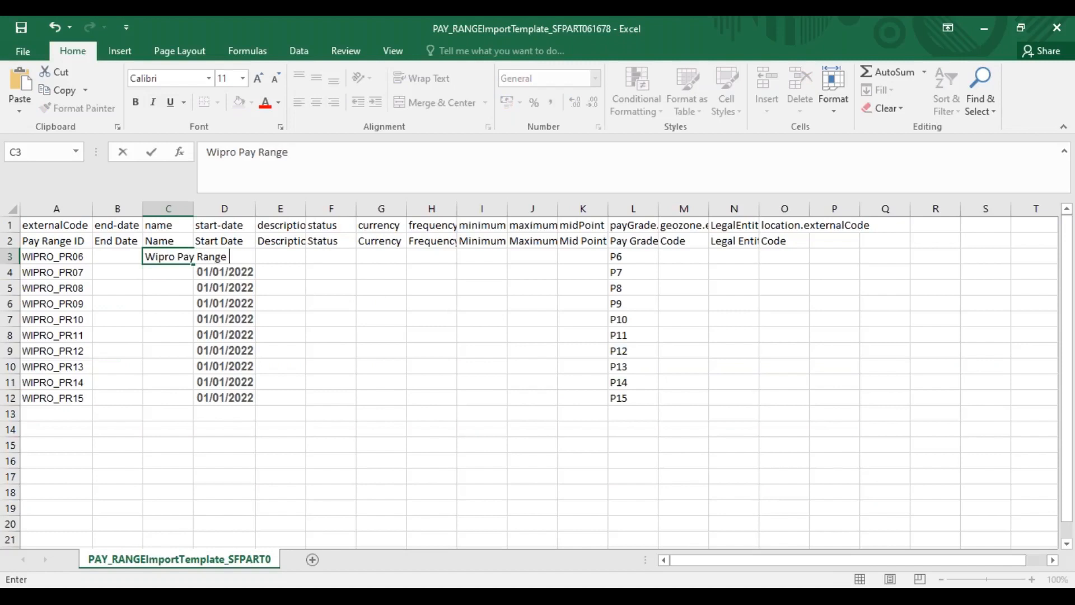
{"action": "key", "text": "Return"}
{"action": "key", "text": "Up"}
{"action": "key", "text": "Up"}
{"action": "left_click", "coordinate": [167, 259]}
{"action": "left_click", "coordinate": [194, 267]}
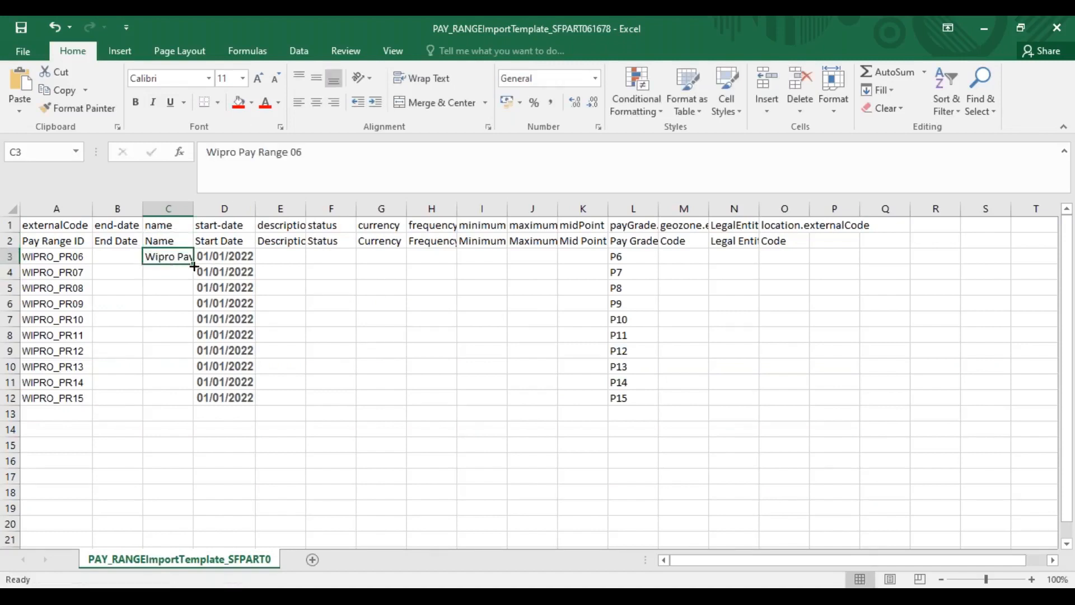
{"action": "left_click_drag", "start_coordinate": [193, 266], "coordinate": [197, 407]}
Enter status A in F3 and fill it down to F12
{"action": "left_click", "coordinate": [286, 255]}
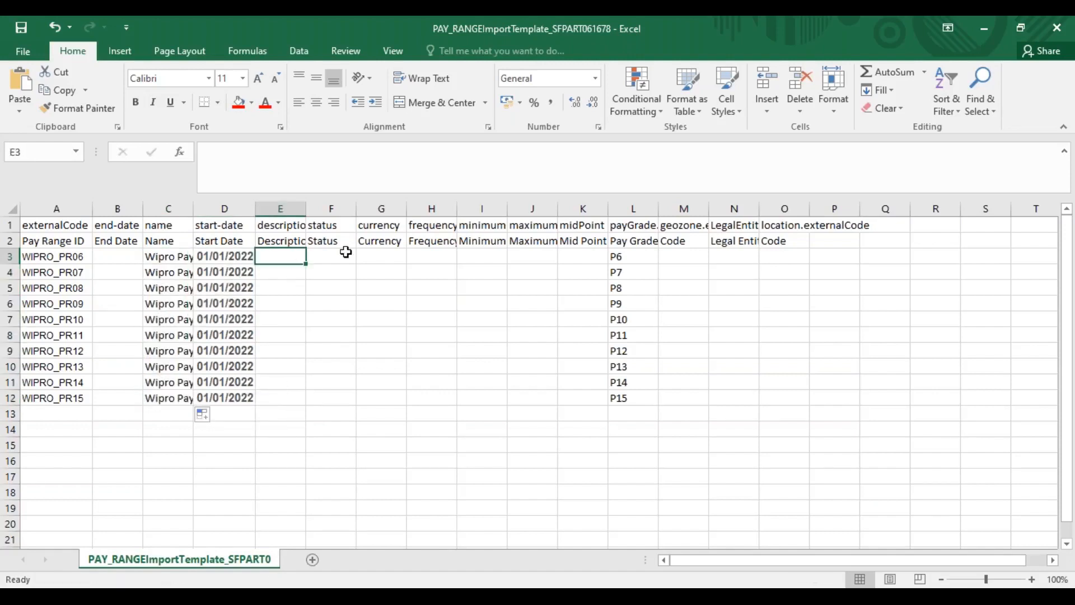
{"action": "left_click", "coordinate": [336, 254]}
{"action": "type", "text": "A"}
{"action": "key", "text": "Return"}
{"action": "left_click_drag", "start_coordinate": [331, 256], "coordinate": [330, 399]}
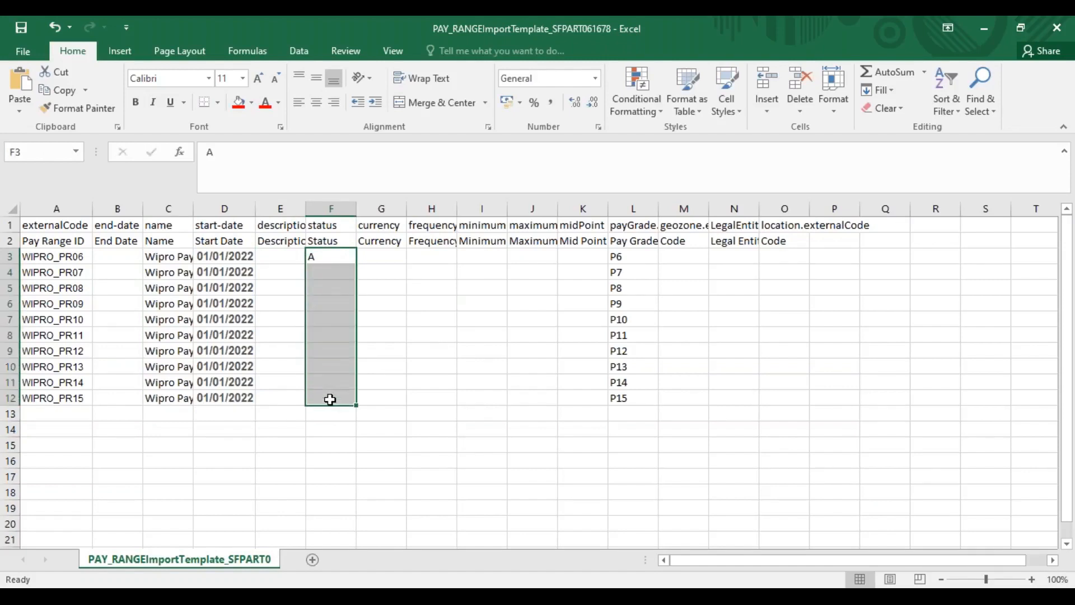
{"action": "key", "text": "ctrl+d"}
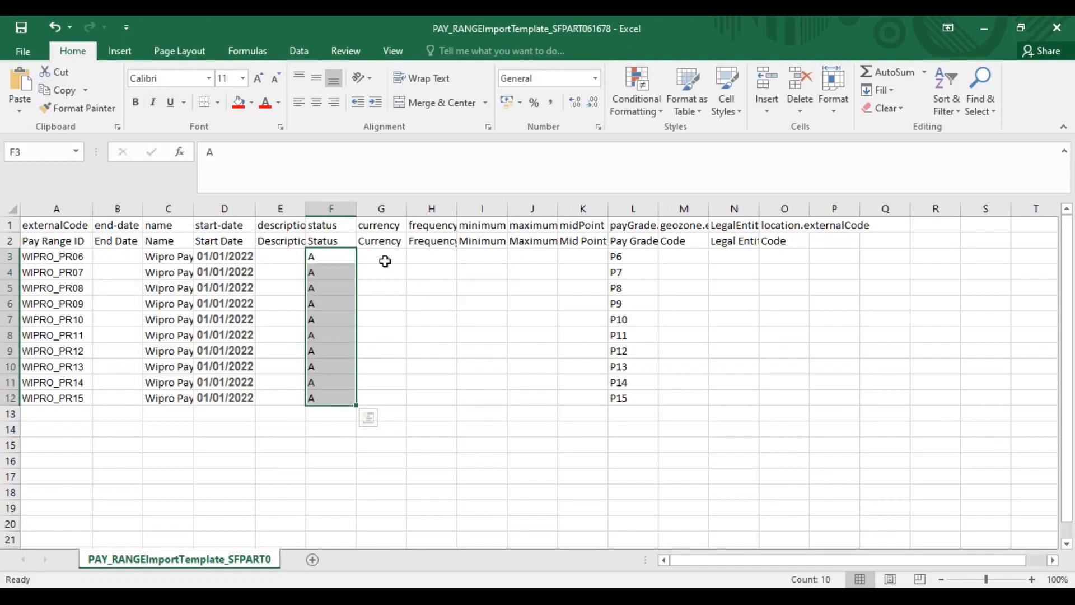
Enter currency INR in G3 and frequency ANN in H3, and fill both down to row 12
{"action": "left_click", "coordinate": [384, 259]}
{"action": "type", "text": "IN"}
{"action": "key", "text": "Tab"}
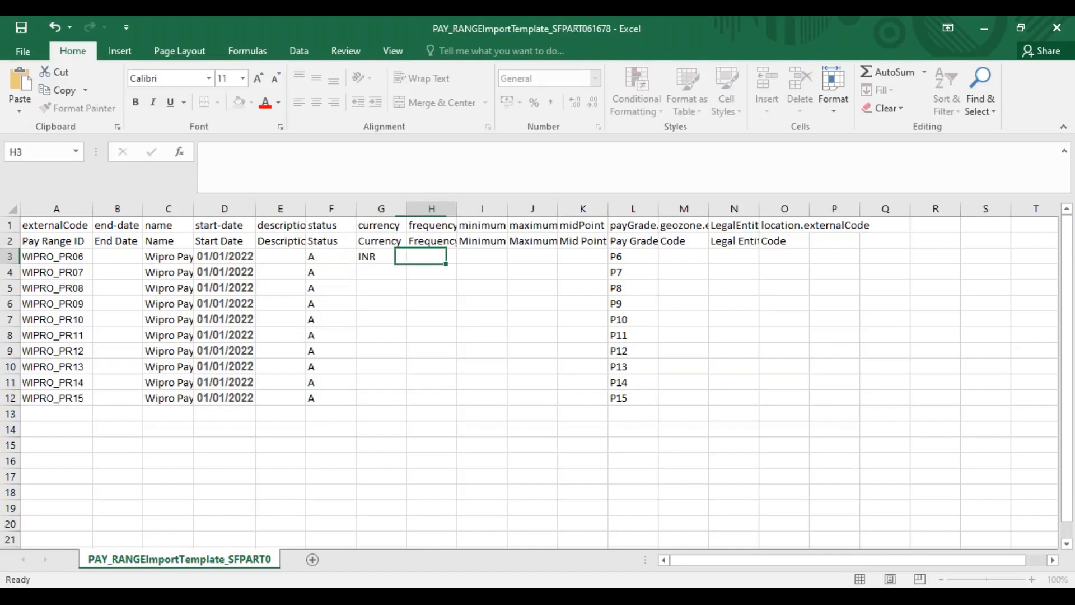
{"action": "type", "text": "ANN"}
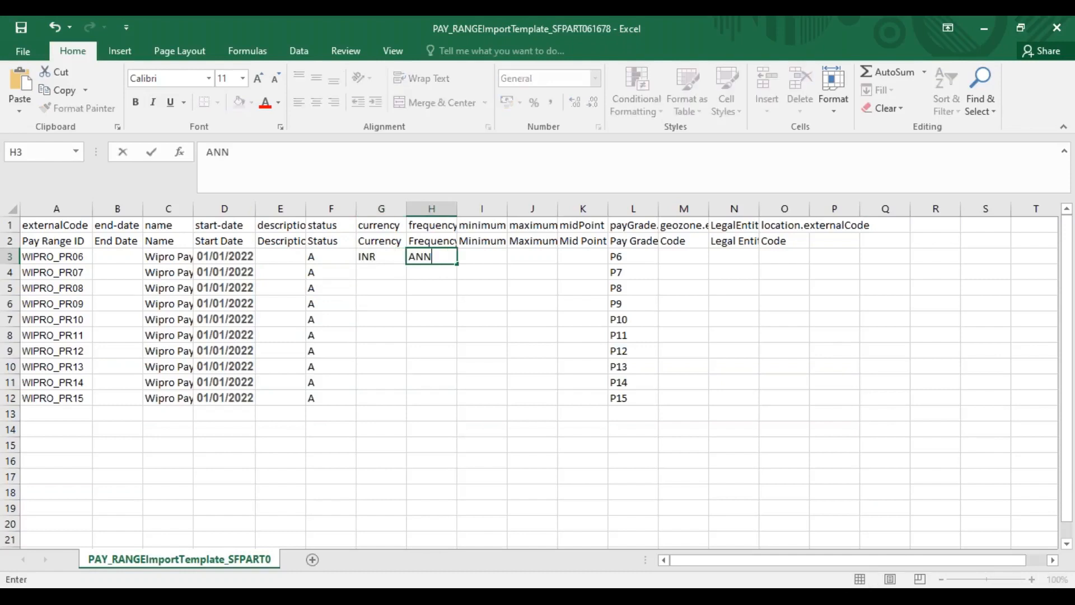
{"action": "left_click", "coordinate": [411, 314]}
{"action": "left_click", "coordinate": [379, 259]}
{"action": "left_click_drag", "start_coordinate": [379, 259], "coordinate": [441, 396]}
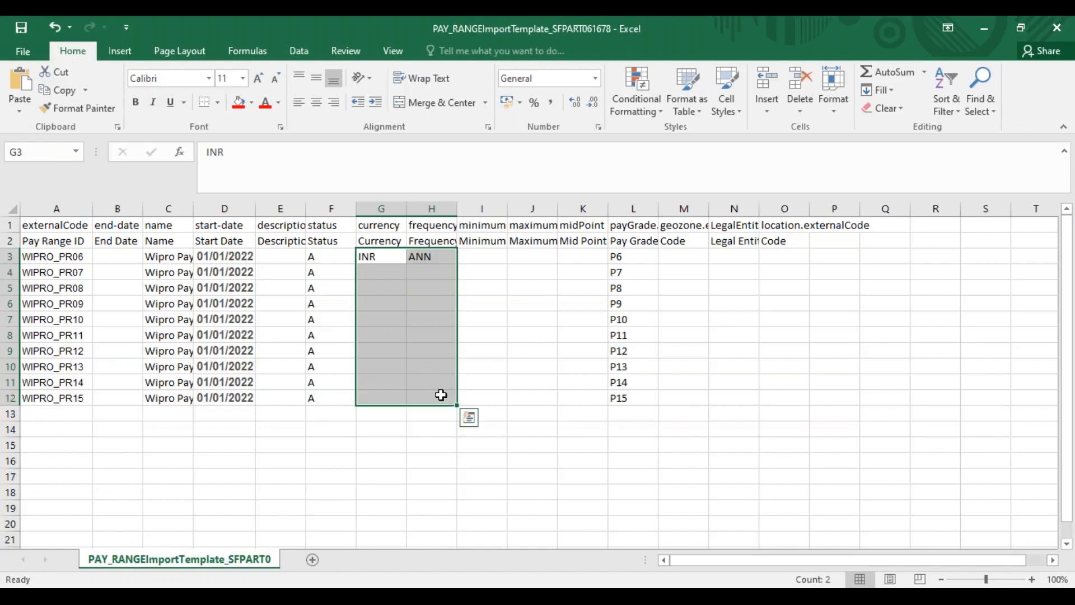
{"action": "key", "text": "ctrl+d"}
Enter minimum pay 200000, maximum pay 400000 and mid point 300000 for WIPRO_PR06 in row 3
{"action": "left_click", "coordinate": [484, 257]}
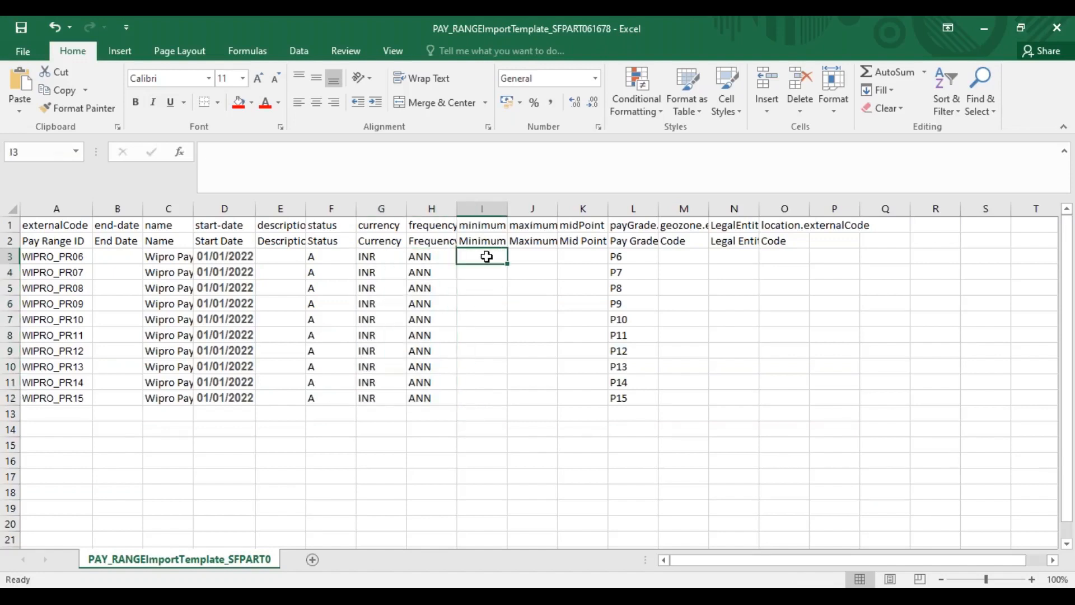
{"action": "type", "text": "20000"}
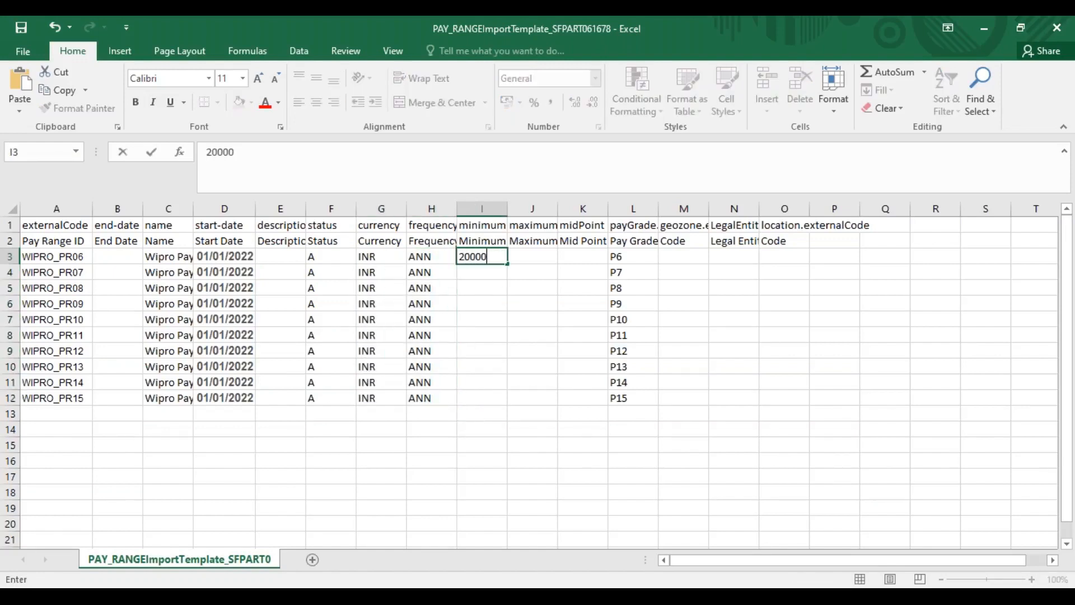
{"action": "type", "text": "0"}
{"action": "key", "text": "Tab"}
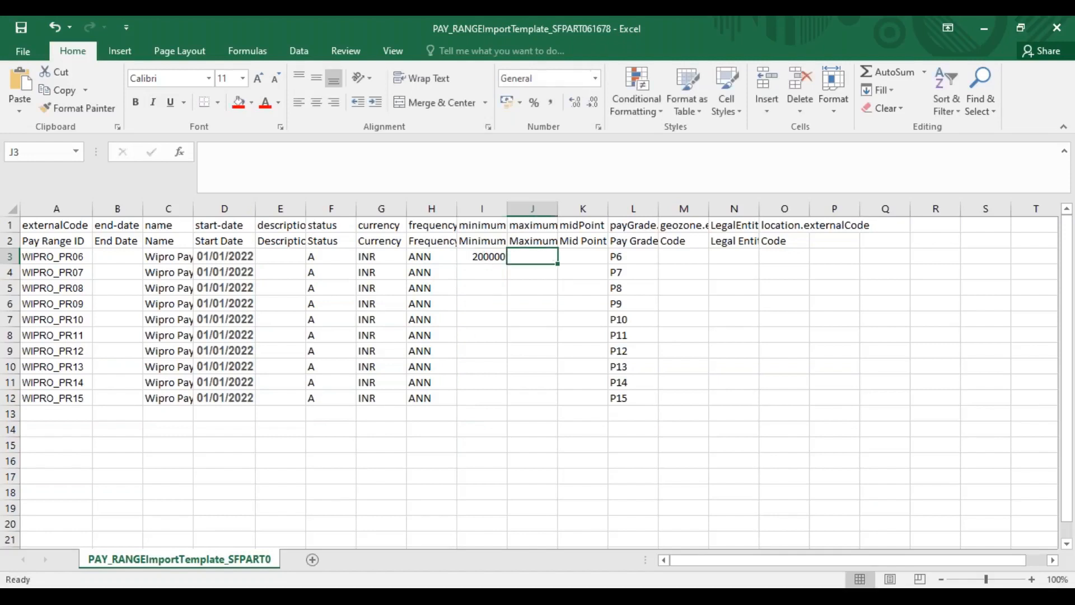
{"action": "type", "text": "400000"}
{"action": "key", "text": "Tab"}
{"action": "type", "text": "3000"}
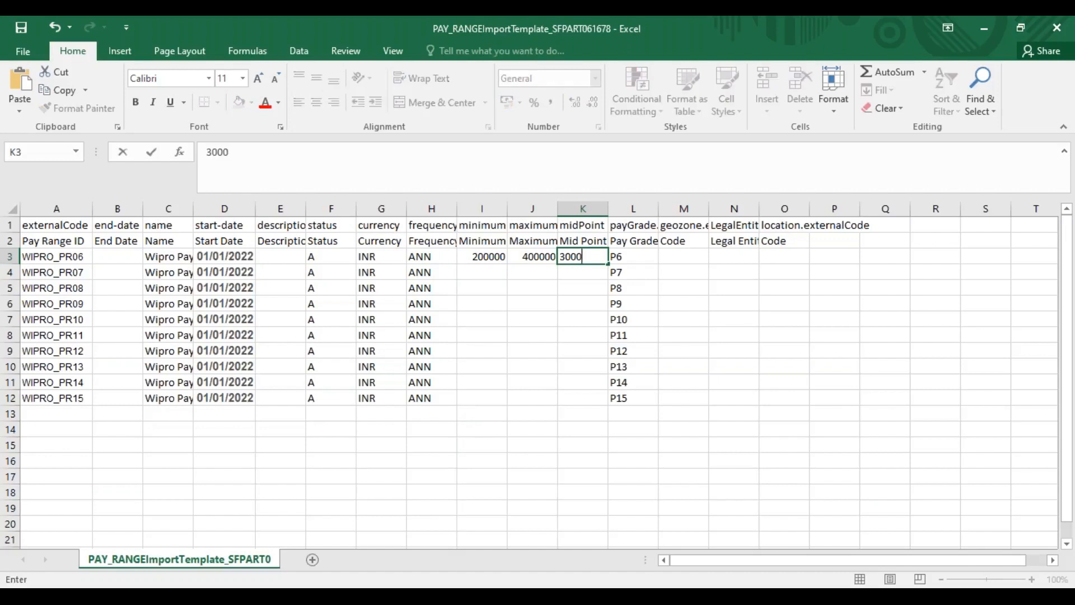
{"action": "type", "text": "00"}
{"action": "key", "text": "Return"}
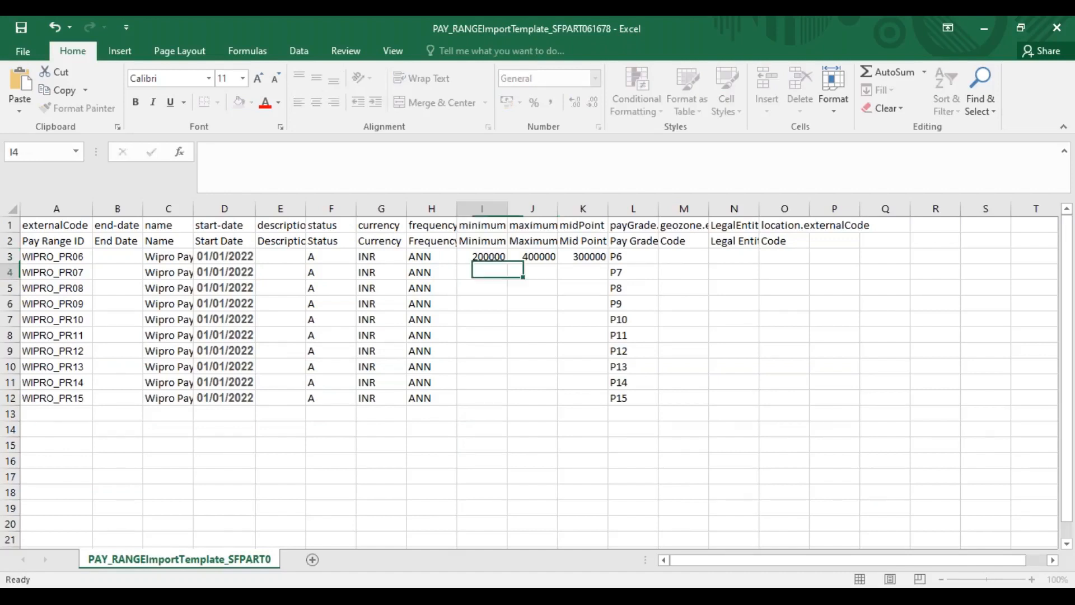
Copy the 300000 mid point into I4 and extend the minimum pay series in 100000 increments down to 1100000 in I12
{"action": "left_click", "coordinate": [585, 256]}
{"action": "key", "text": "ctrl+c"}
{"action": "left_click", "coordinate": [487, 270]}
{"action": "key", "text": "ctrl+v"}
{"action": "left_click_drag", "start_coordinate": [487, 256], "coordinate": [508, 404]}
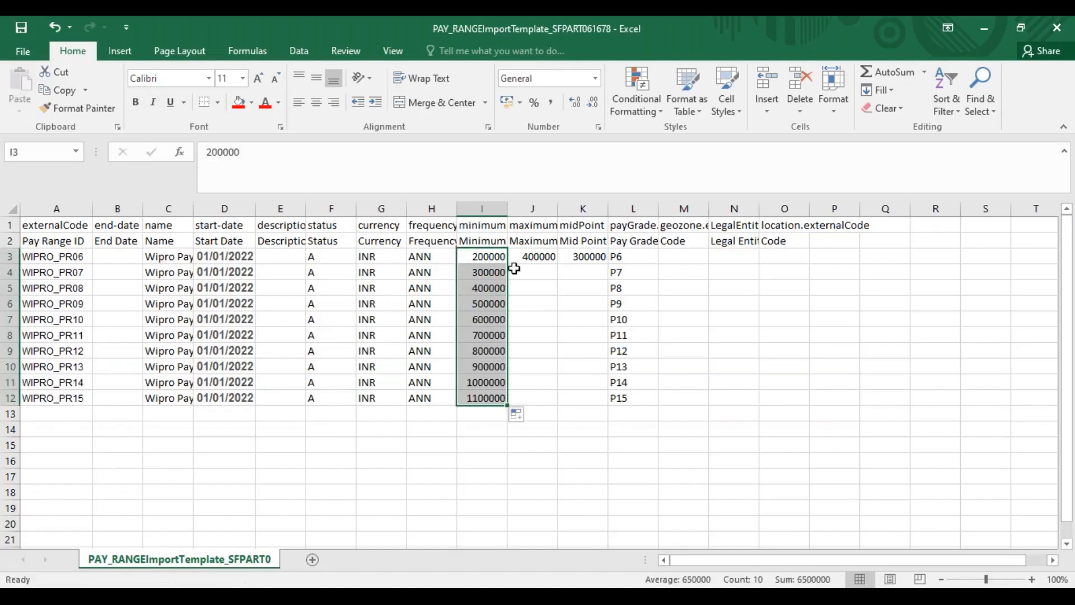
Copy the 400000 minimum pay from I5 into K4 and extend the mid point series in 100000 increments down to 1200000 in K12
{"action": "left_click", "coordinate": [496, 289]}
{"action": "key", "text": "ctrl+c"}
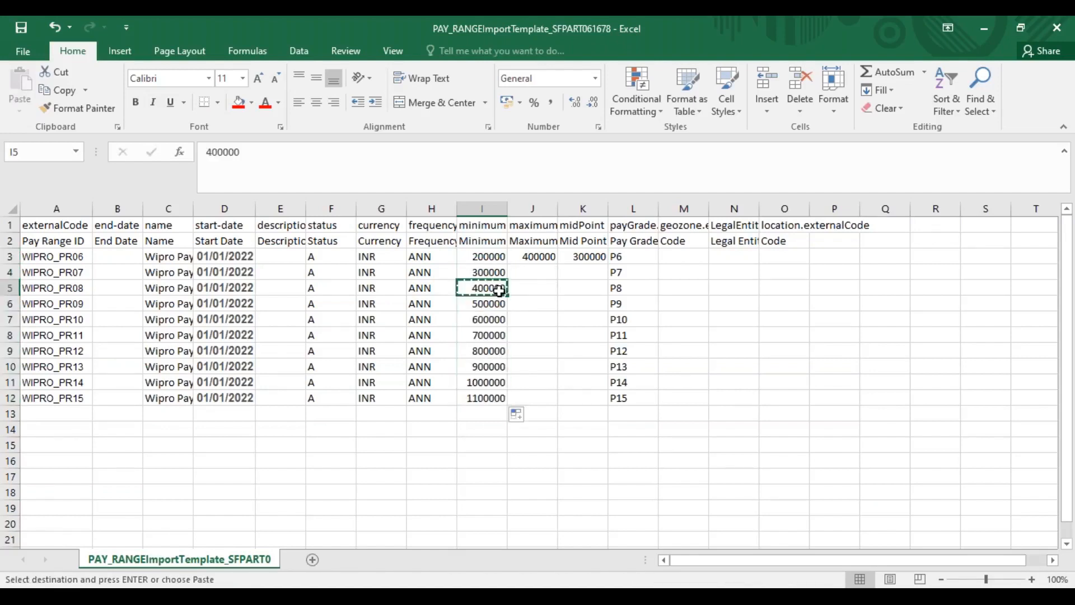
{"action": "left_click", "coordinate": [568, 269]}
{"action": "key", "text": "ctrl+v"}
{"action": "left_click_drag", "start_coordinate": [599, 256], "coordinate": [588, 273]}
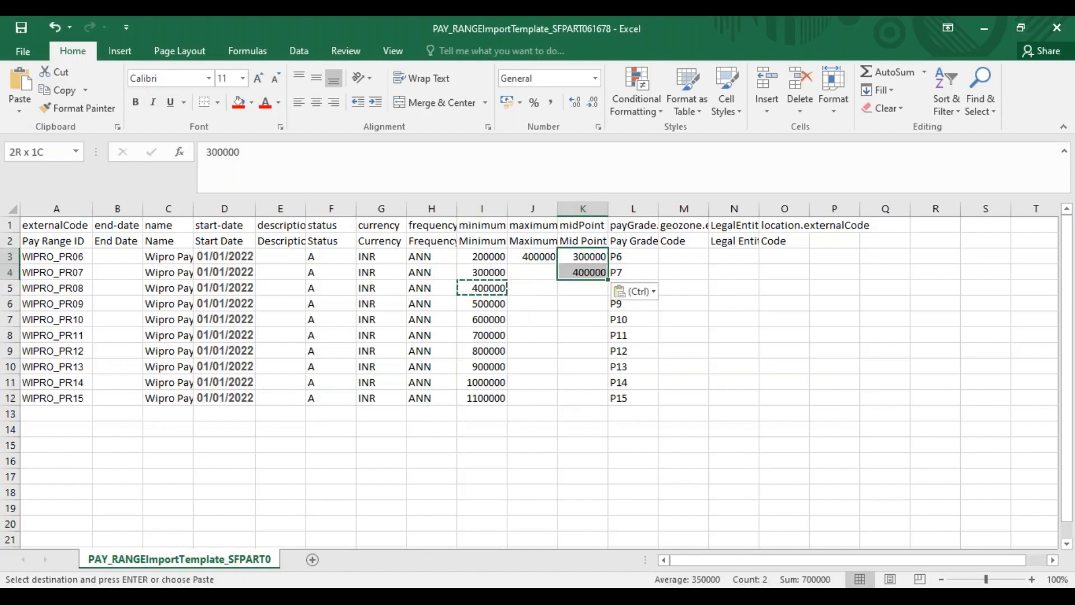
{"action": "double_click", "coordinate": [608, 279]}
Copy the 500000 mid point from K5 into J4 and extend the maximum pay series in 100000 increments down to 1300000 in J12
{"action": "left_click", "coordinate": [570, 282]}
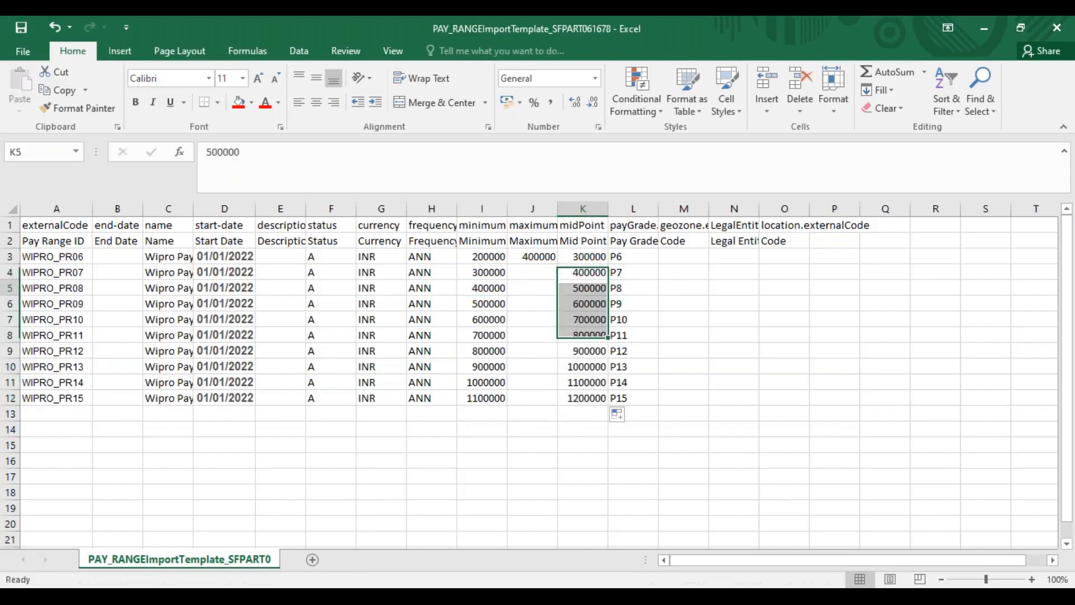
{"action": "key", "text": "ctrl+c"}
{"action": "left_click", "coordinate": [532, 272]}
{"action": "key", "text": "ctrl+v"}
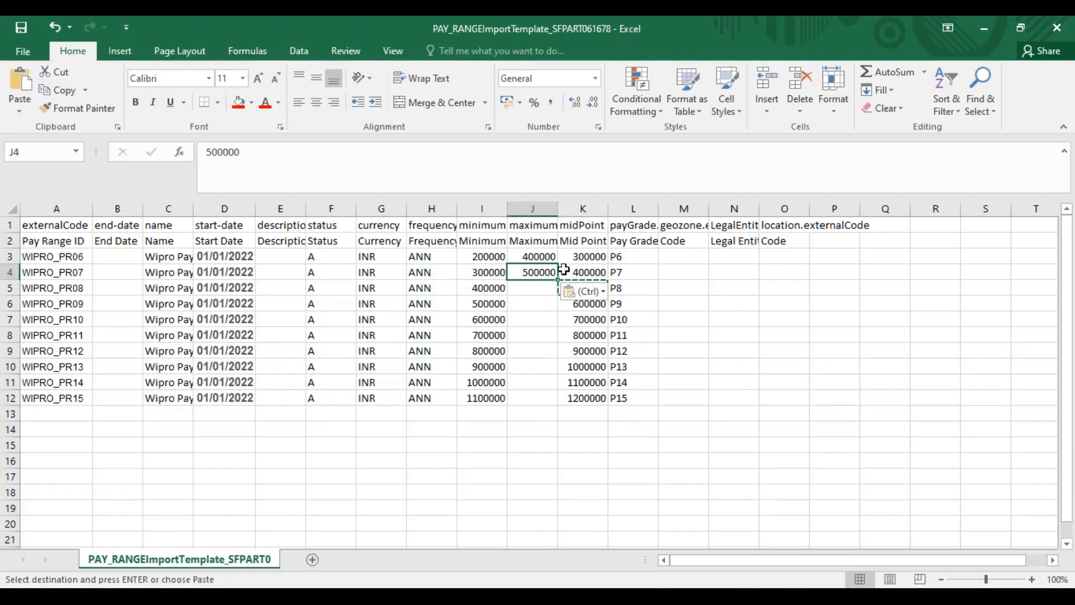
{"action": "left_click_drag", "start_coordinate": [552, 257], "coordinate": [554, 271]}
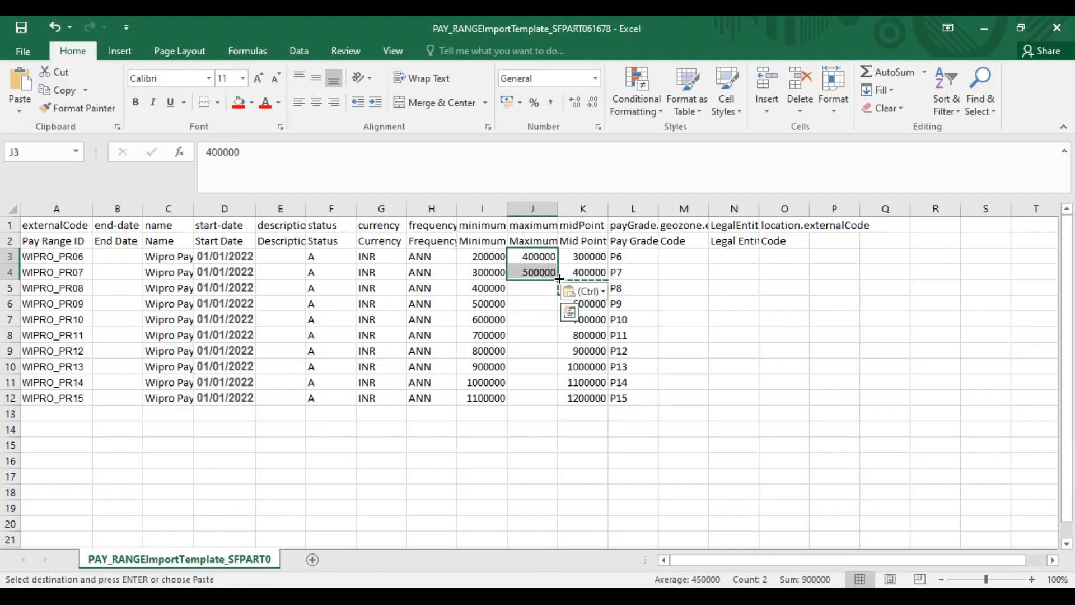
{"action": "double_click", "coordinate": [559, 278]}
Copy the geo zone code WIPROGZ from the WIPRO_PR05 record in SuccessFactors into M3 of the Pay Range template in Excel
{"action": "left_click", "coordinate": [683, 256]}
{"action": "key", "text": "alt+Tab"}
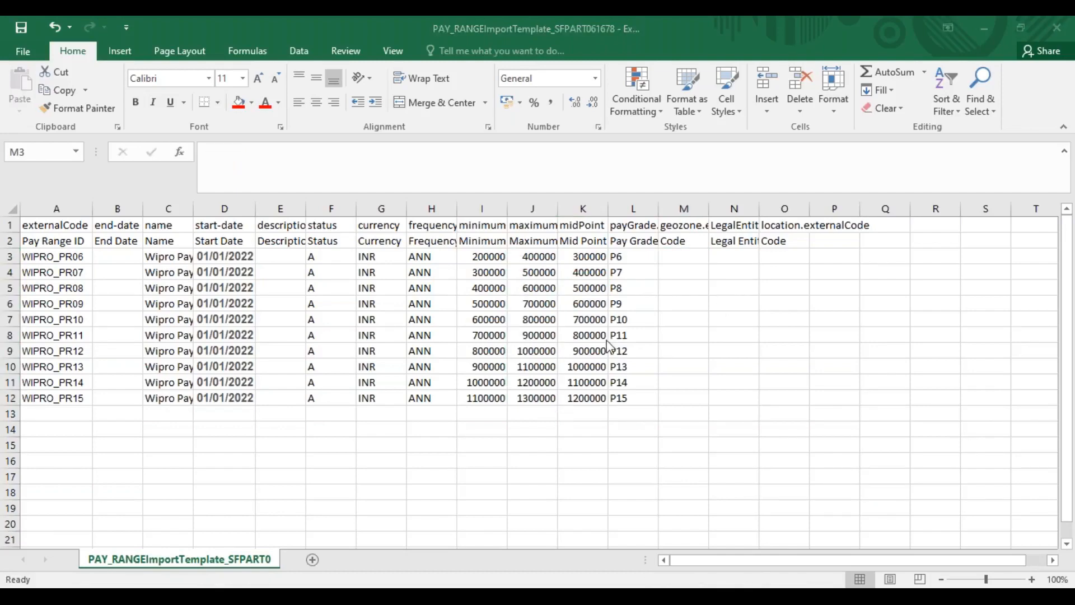
{"action": "key", "text": "alt+Tab"}
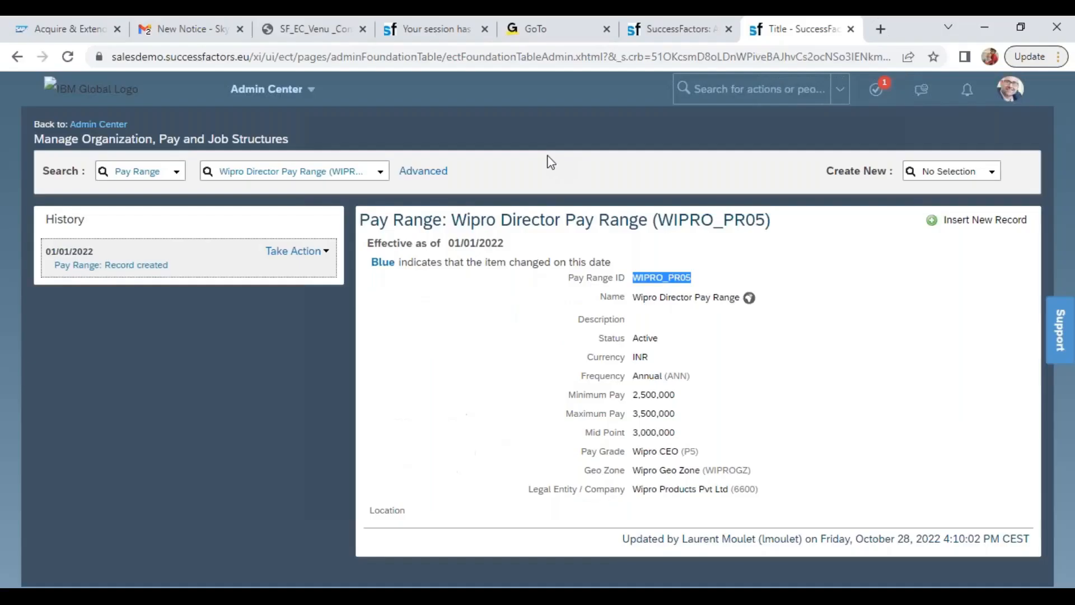
{"action": "key", "text": "alt+Tab"}
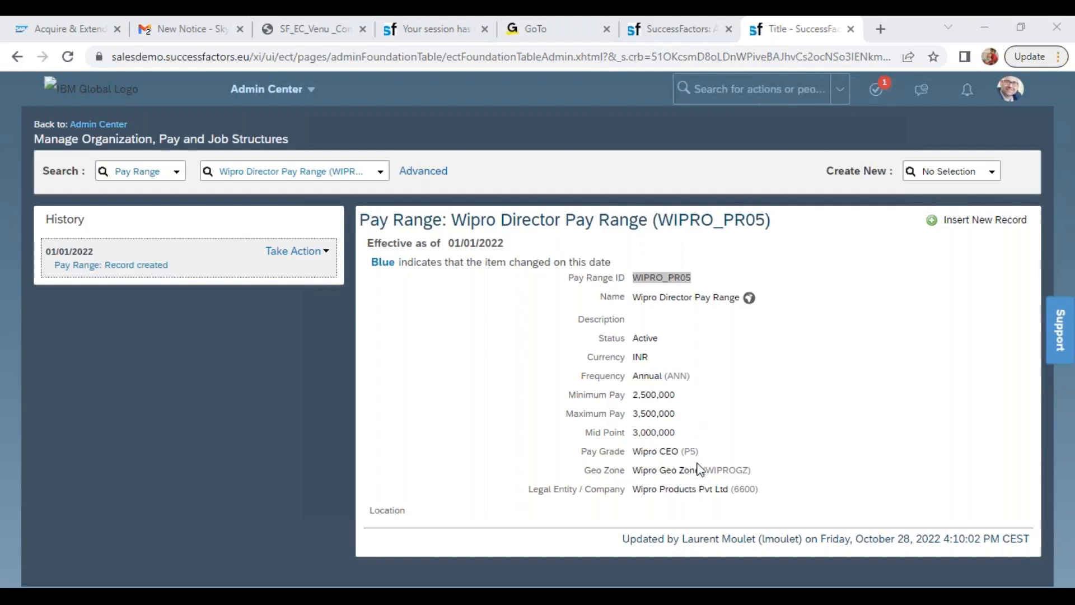
{"action": "double_click", "coordinate": [729, 470]}
{"action": "key", "text": "ctrl+c"}
{"action": "key", "text": "alt+Tab"}
{"action": "key", "text": "alt+Tab"}
{"action": "key", "text": "alt+Tab"}
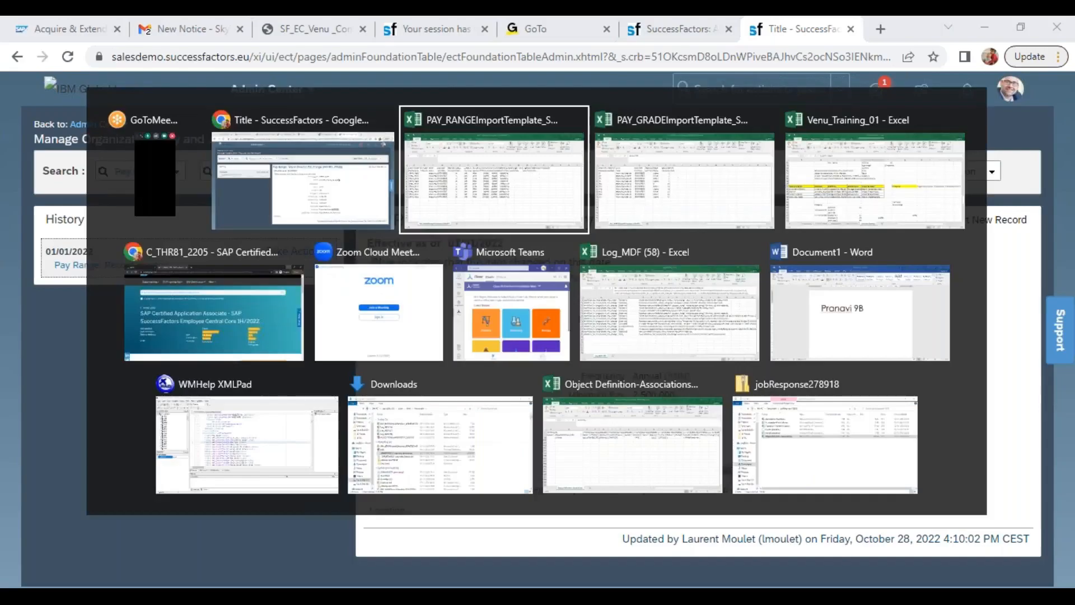
{"action": "key", "text": "ctrl+v"}
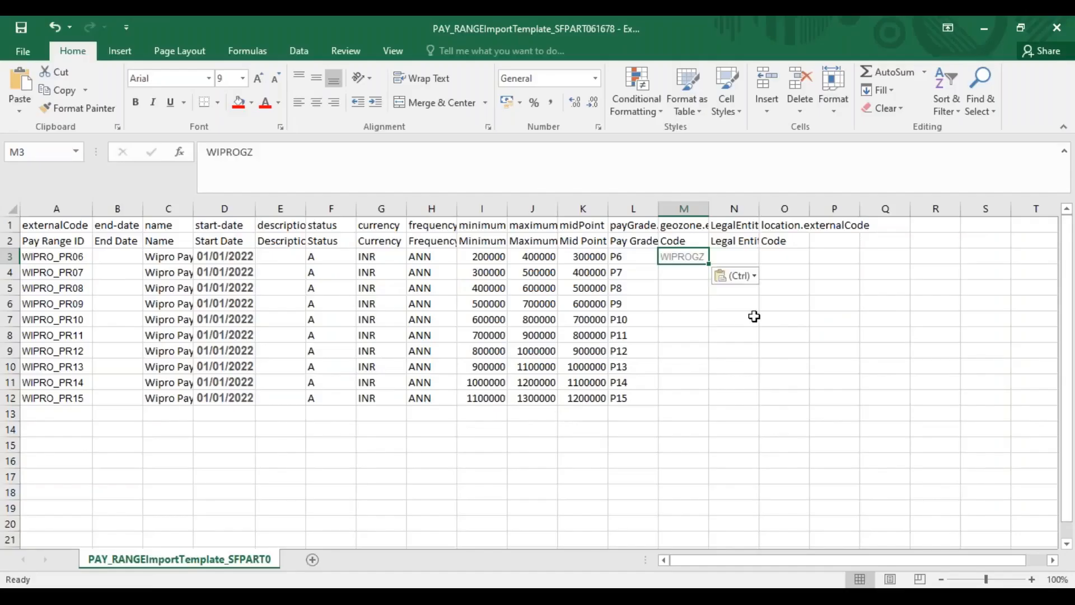
Enter legal entity 6600 in N3 and fill the geo zone and legal entity codes down to row 12
{"action": "left_click", "coordinate": [735, 258]}
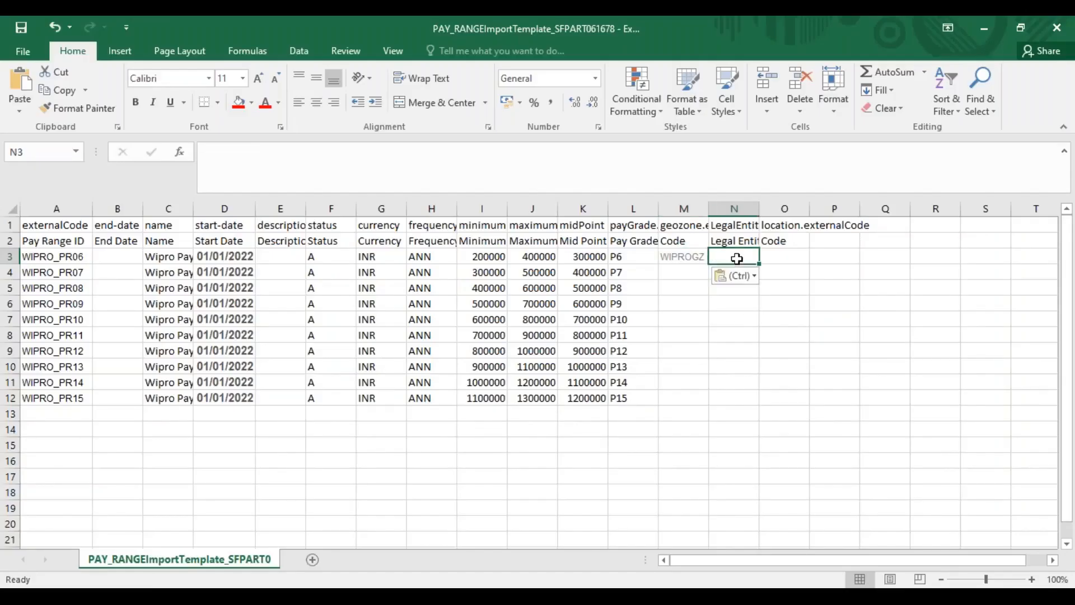
{"action": "type", "text": "6600"}
{"action": "left_click_drag", "start_coordinate": [677, 256], "coordinate": [729, 401]}
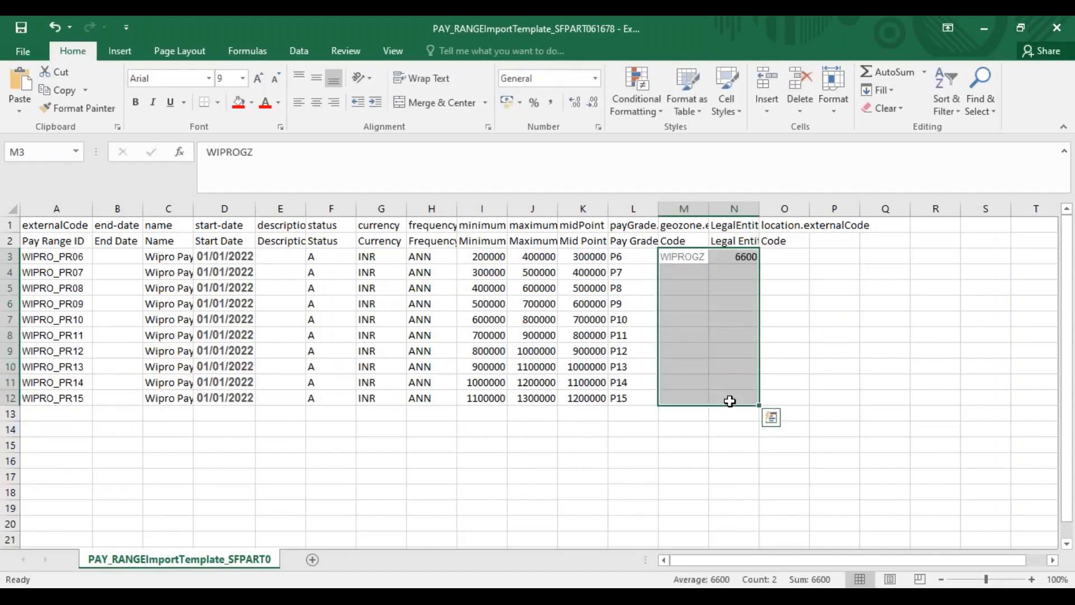
{"action": "key", "text": "ctrl+d"}
Save the template, keeping the CSV format, and switch back to SuccessFactors in Chrome
{"action": "key", "text": "ctrl+s"}
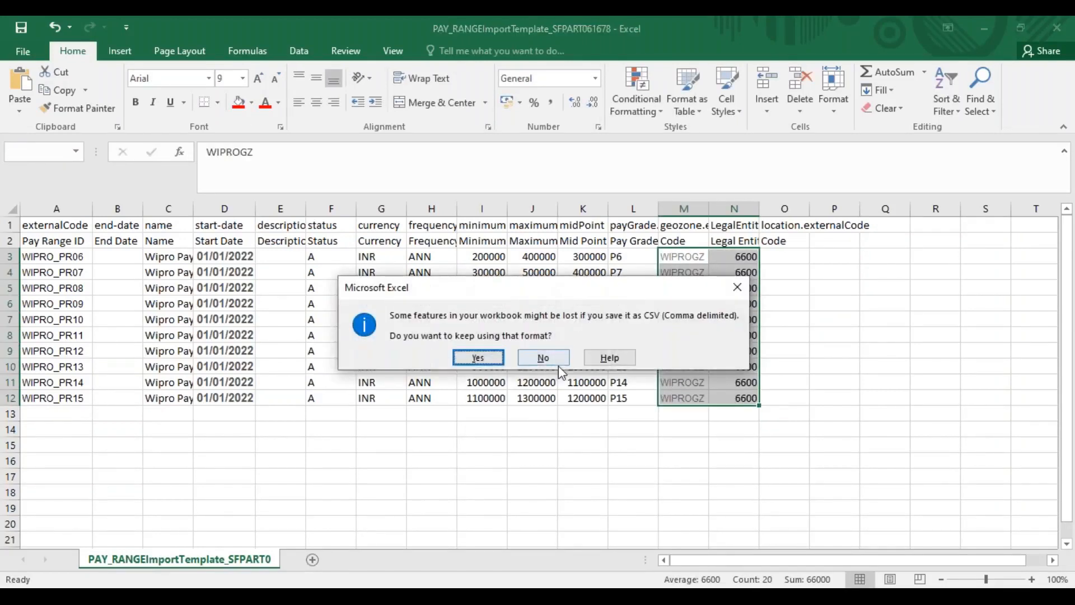
{"action": "left_click", "coordinate": [476, 358]}
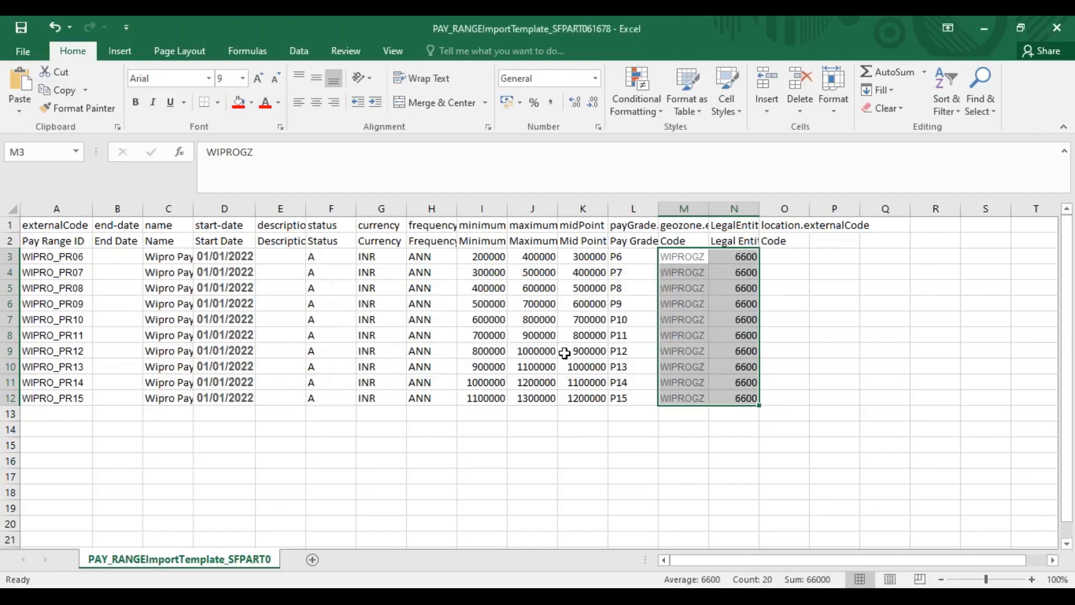
{"action": "key", "text": "alt+Tab"}
{"action": "key", "text": "alt+Tab"}
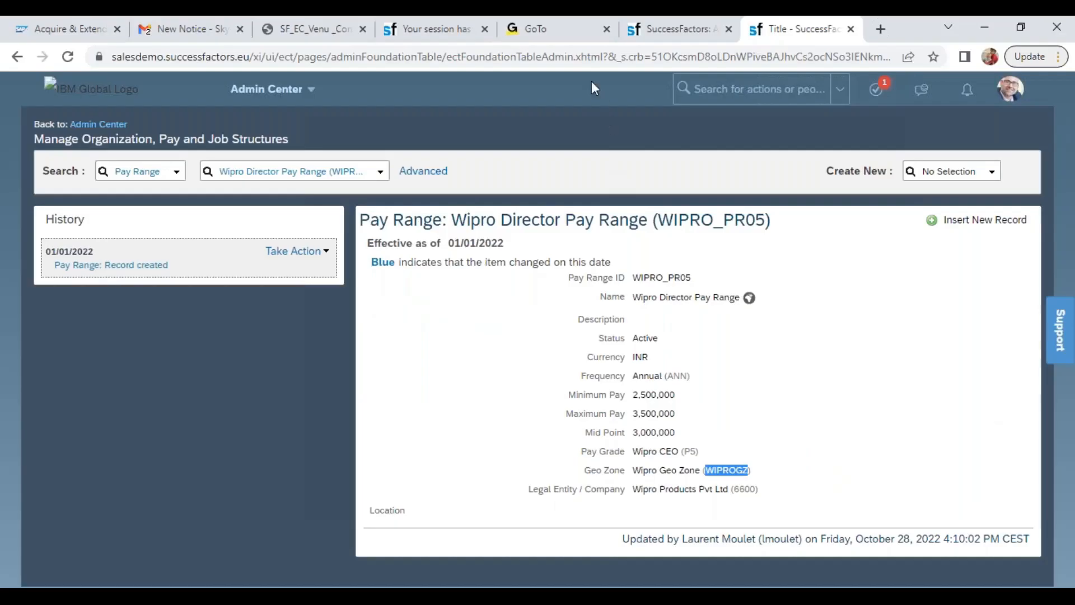
In Import Foundation Data, validate PAY_RANGEImportTemplate_SFPART061678 from Downloads as a Pay Range import with Incremental Load
{"action": "left_click", "coordinate": [678, 29]}
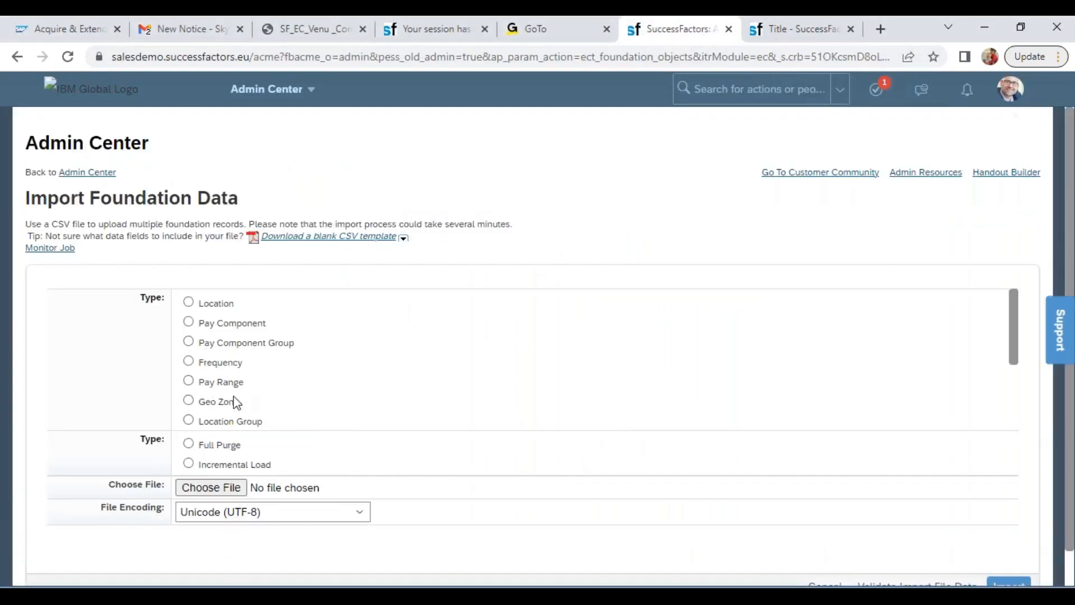
{"action": "left_click", "coordinate": [189, 380]}
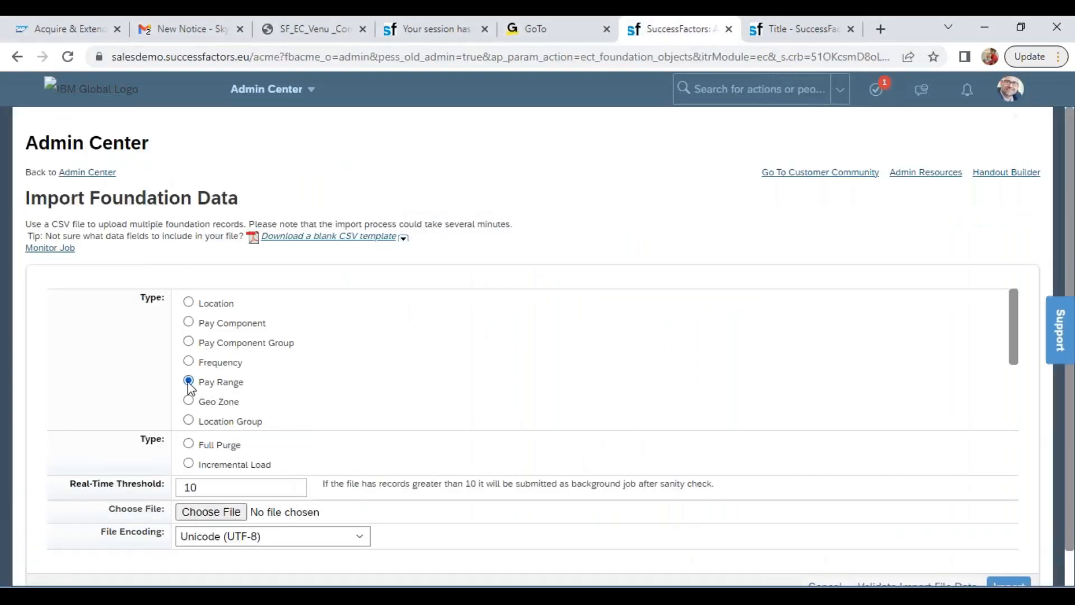
{"action": "left_click", "coordinate": [188, 464]}
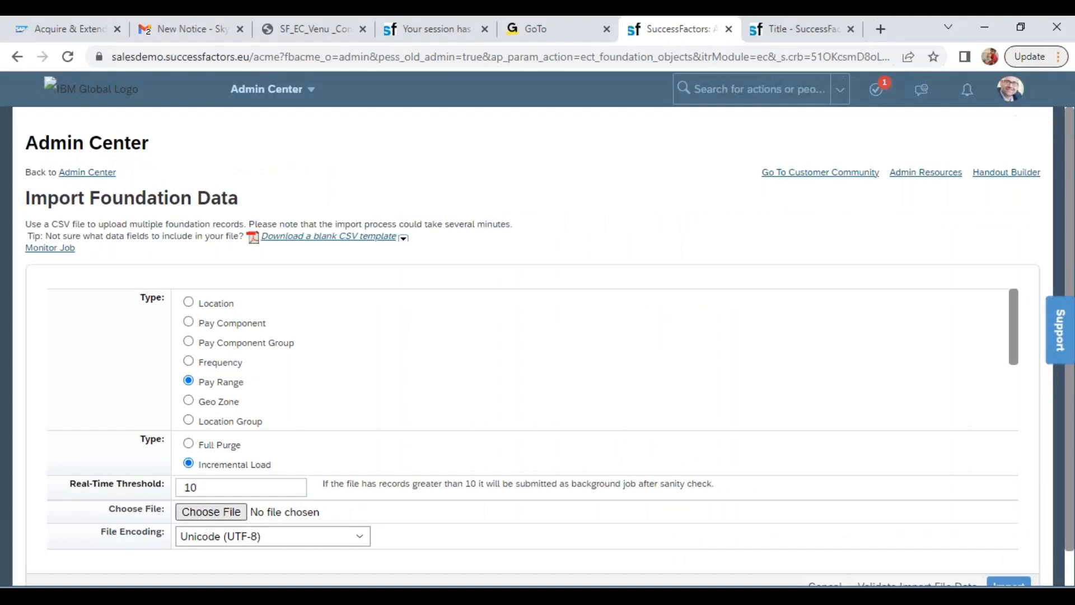
{"action": "left_click", "coordinate": [211, 512]}
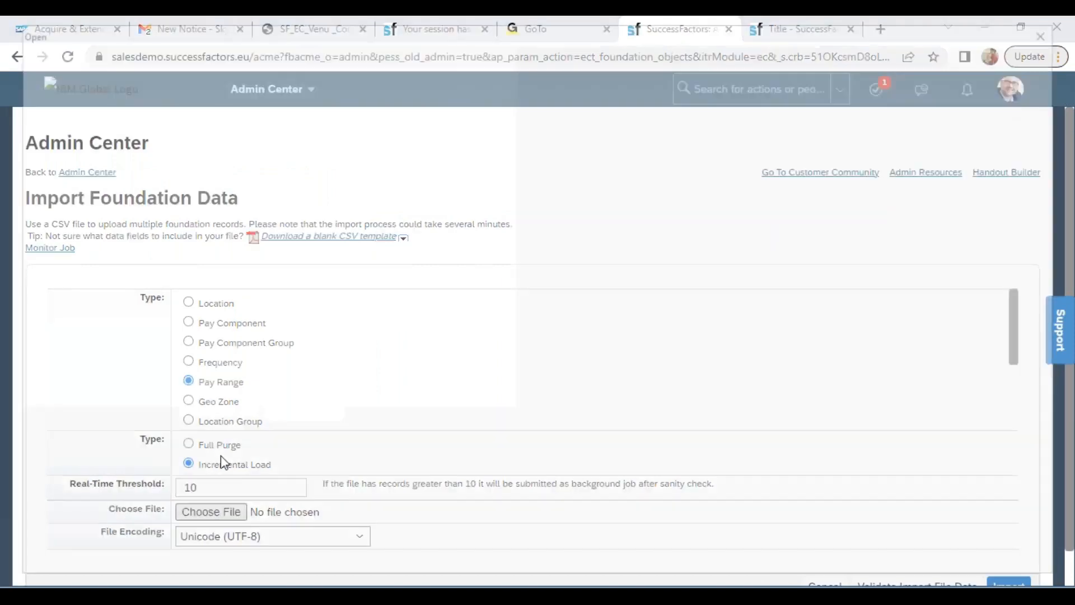
{"action": "left_click", "coordinate": [64, 159]}
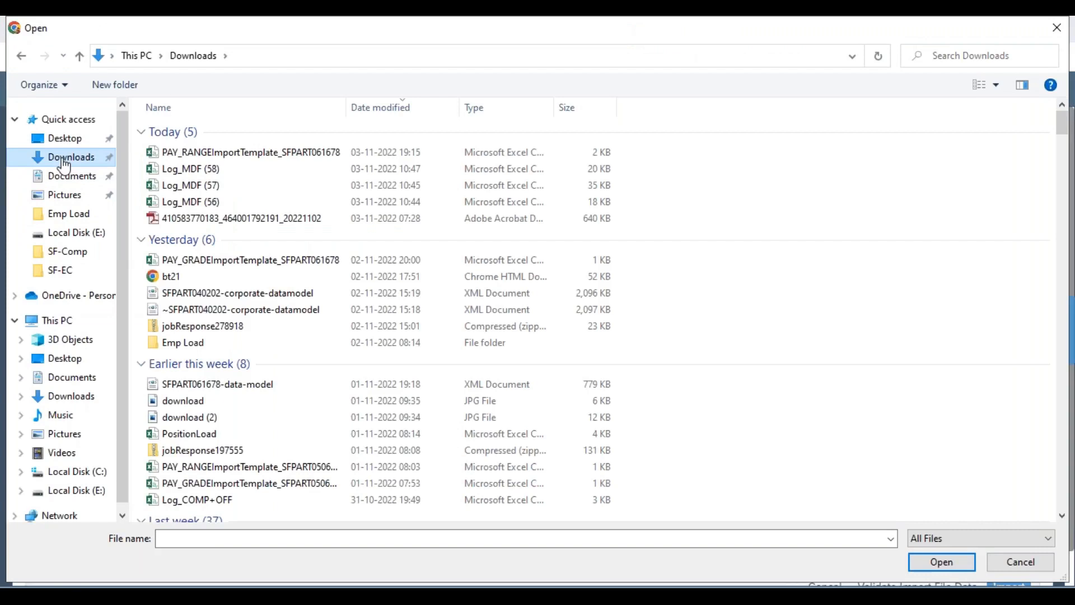
{"action": "double_click", "coordinate": [201, 152]}
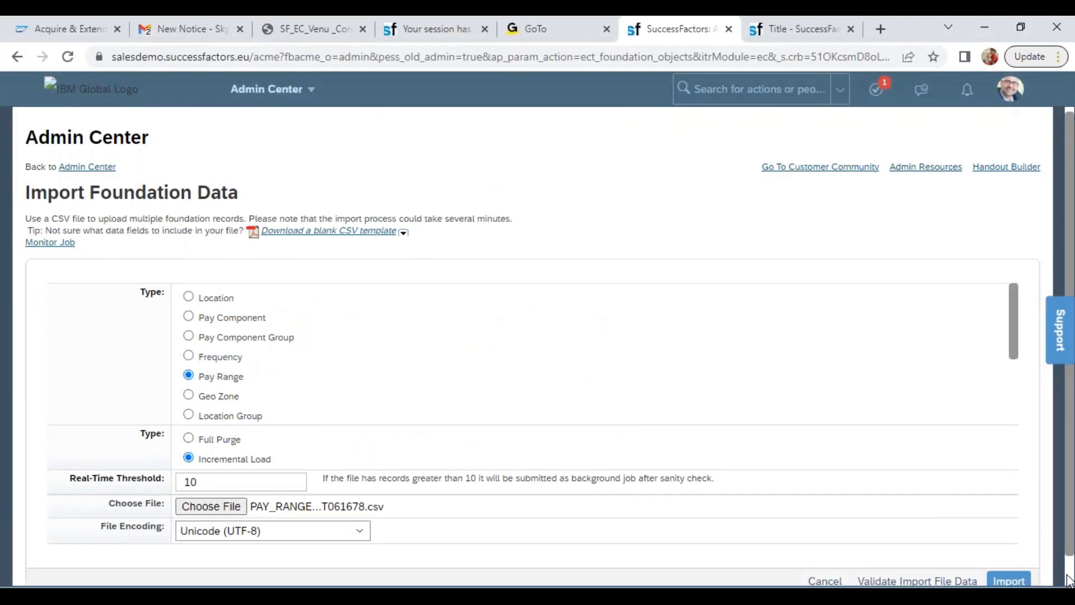
{"action": "scroll", "coordinate": [907, 550], "scroll_direction": "down", "scroll_amount": 1}
{"action": "left_click", "coordinate": [907, 552]}
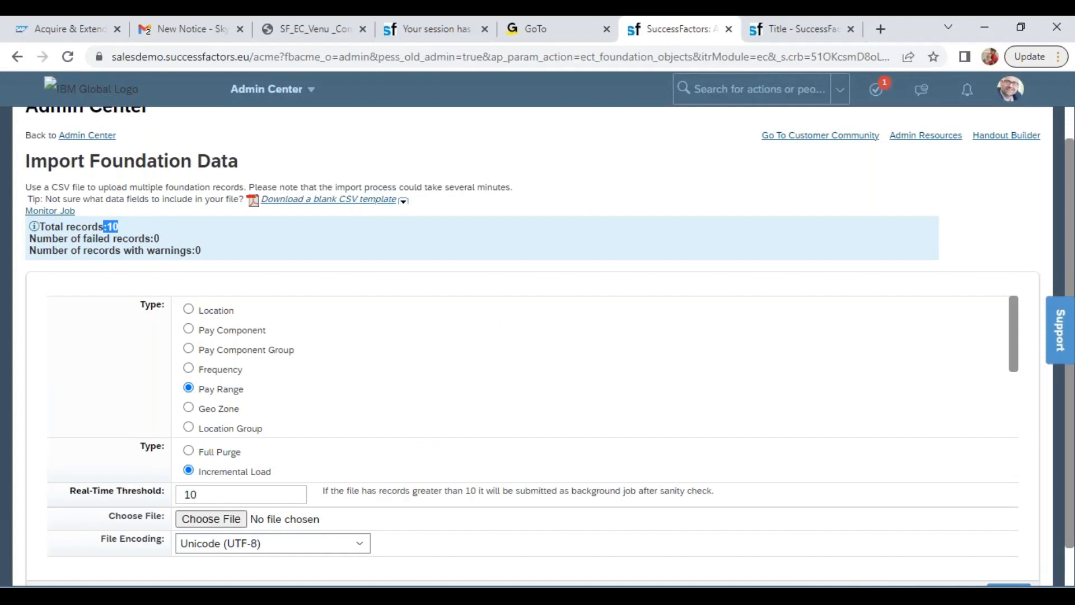
Choose the PAY_RANGEImportTemplate_SFPART061678 file again and import it as Pay Range data with Incremental Load
{"action": "left_click", "coordinate": [221, 522]}
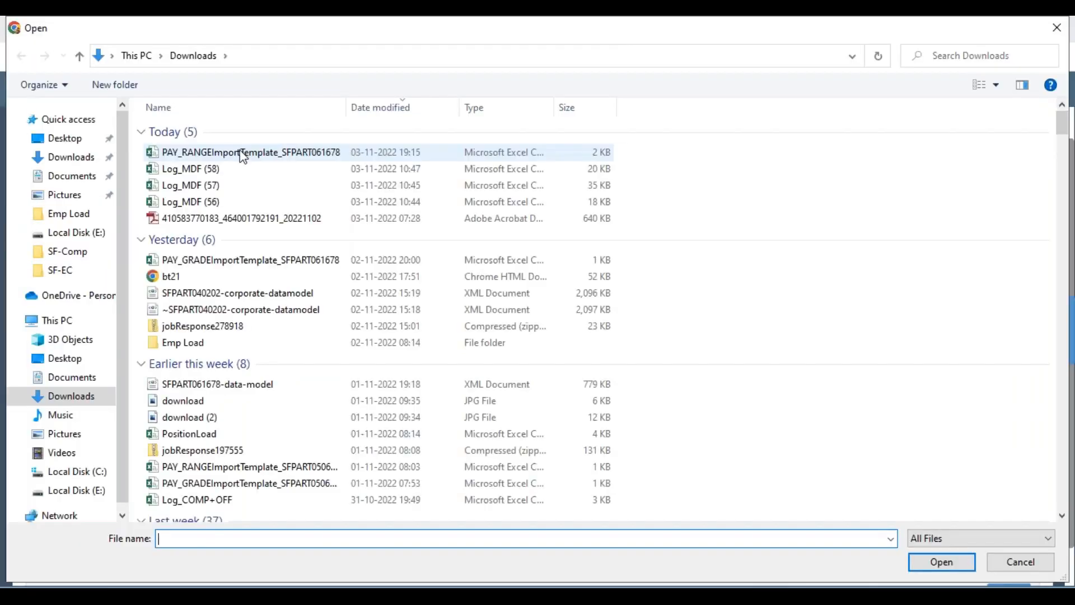
{"action": "double_click", "coordinate": [242, 153]}
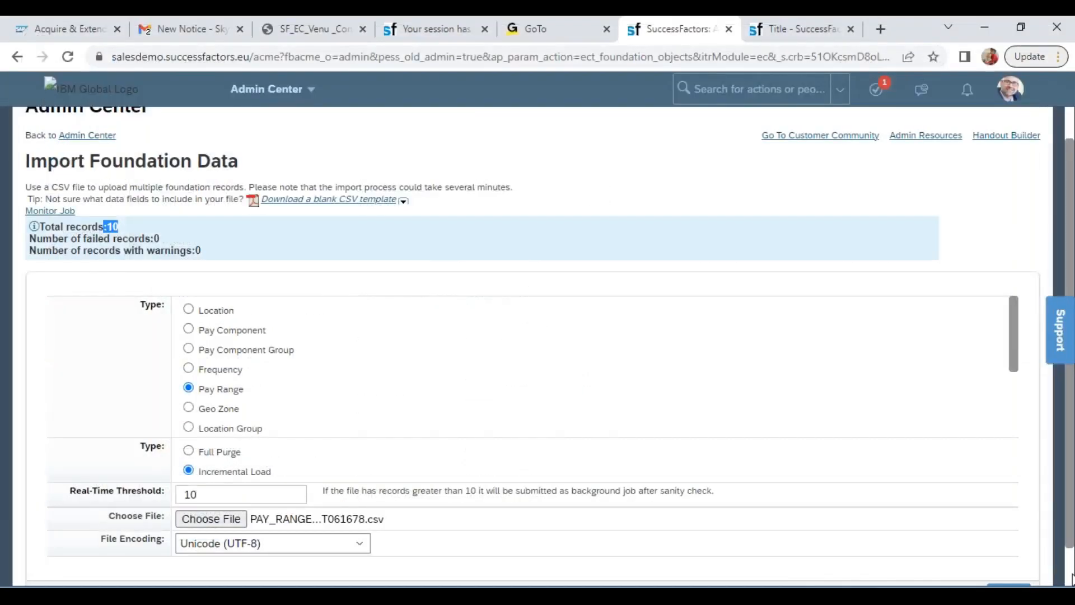
{"action": "scroll", "coordinate": [1071, 580], "scroll_direction": "down", "scroll_amount": 1}
{"action": "left_click", "coordinate": [1008, 550]}
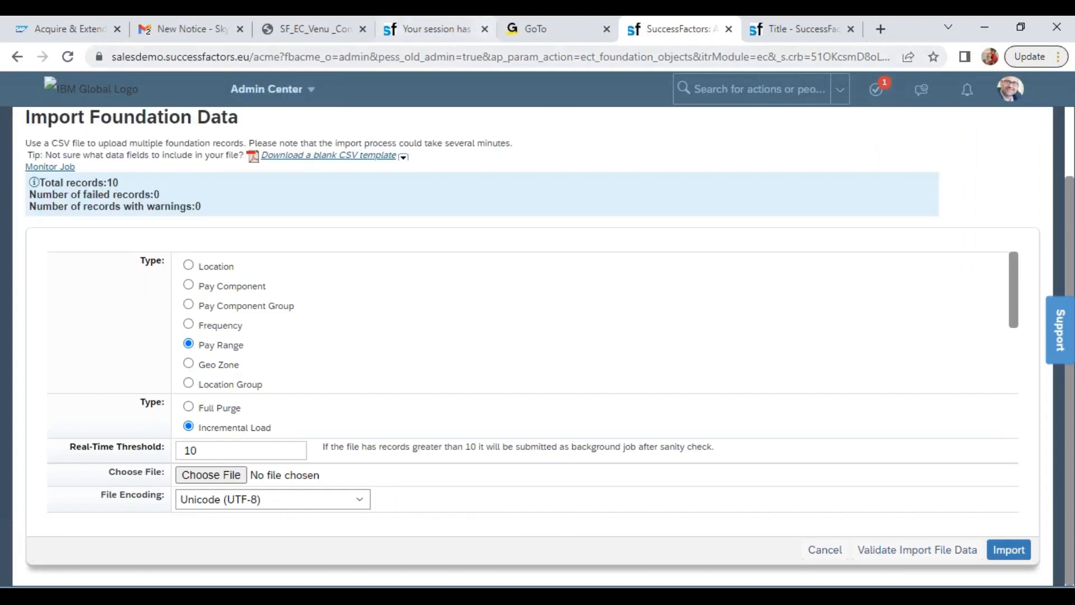
Search the pay ranges for wipro in Manage Organization, Pay and Job Structures and open Wipro Pay Range 13 (WIPRO_PR13)
{"action": "left_click", "coordinate": [784, 25]}
{"action": "left_click", "coordinate": [266, 171]}
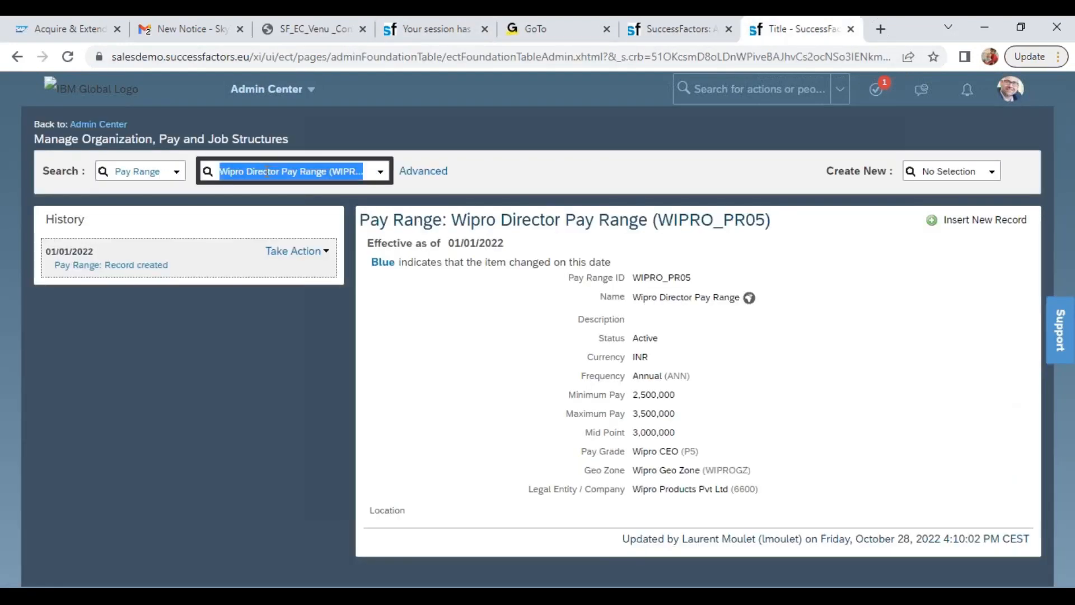
{"action": "type", "text": "wipro"}
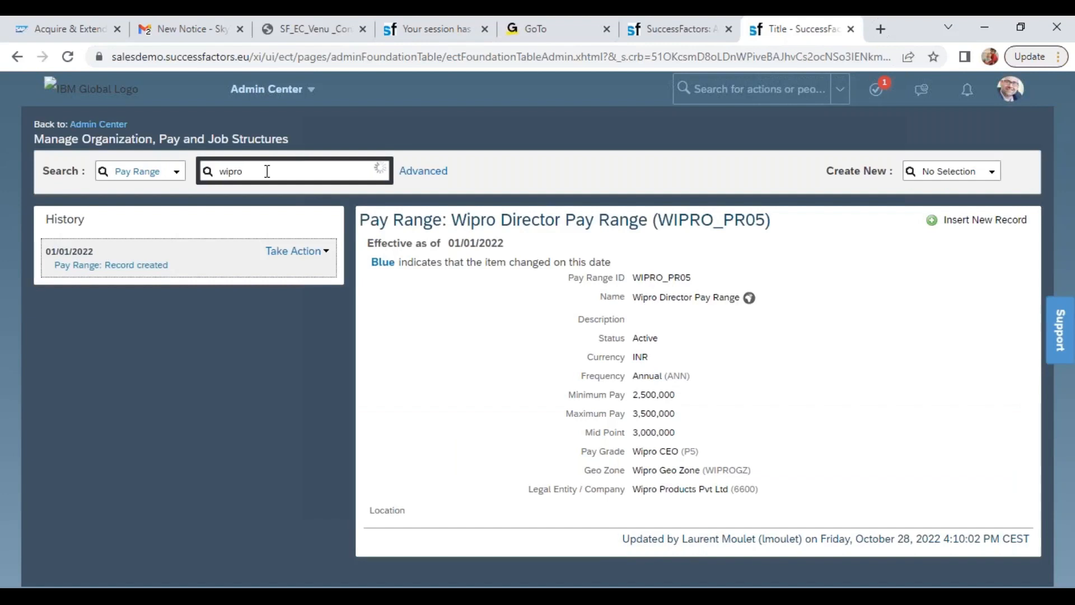
{"action": "left_click_drag", "start_coordinate": [493, 290], "coordinate": [531, 458]}
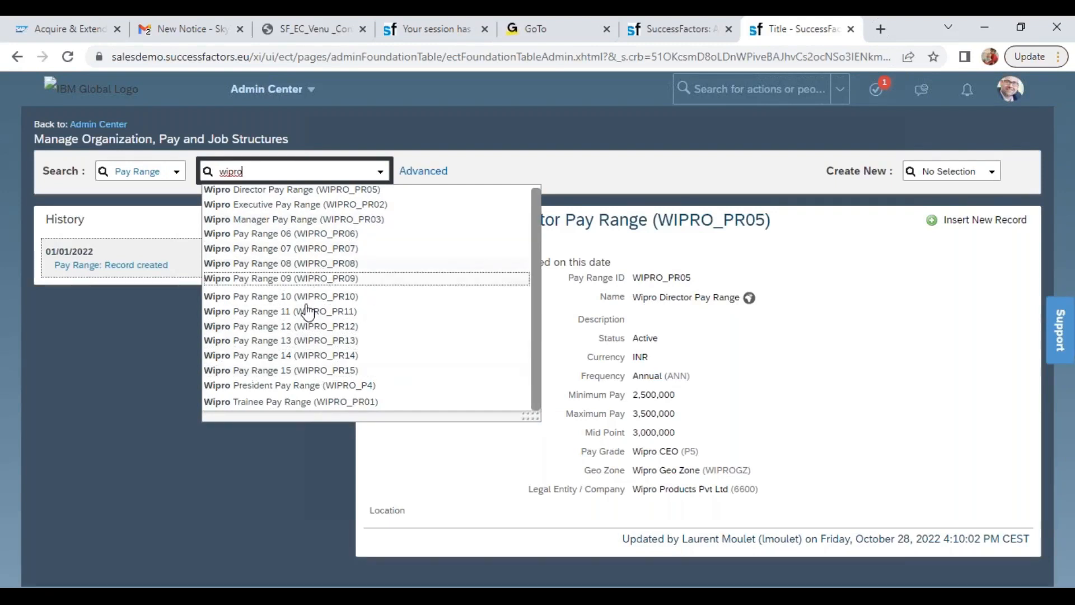
{"action": "left_click", "coordinate": [307, 341]}
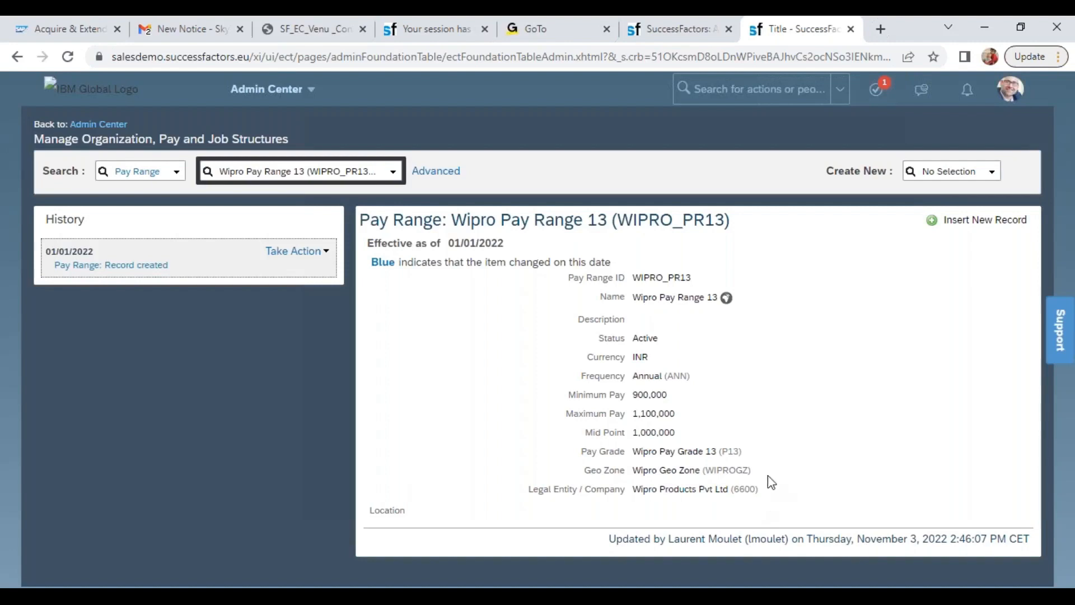
Compare the minimum, maximum and mid point pay of WIPRO_PR13 with its row in the Pay Range template in Excel
{"action": "left_click_drag", "start_coordinate": [677, 437], "coordinate": [628, 401]}
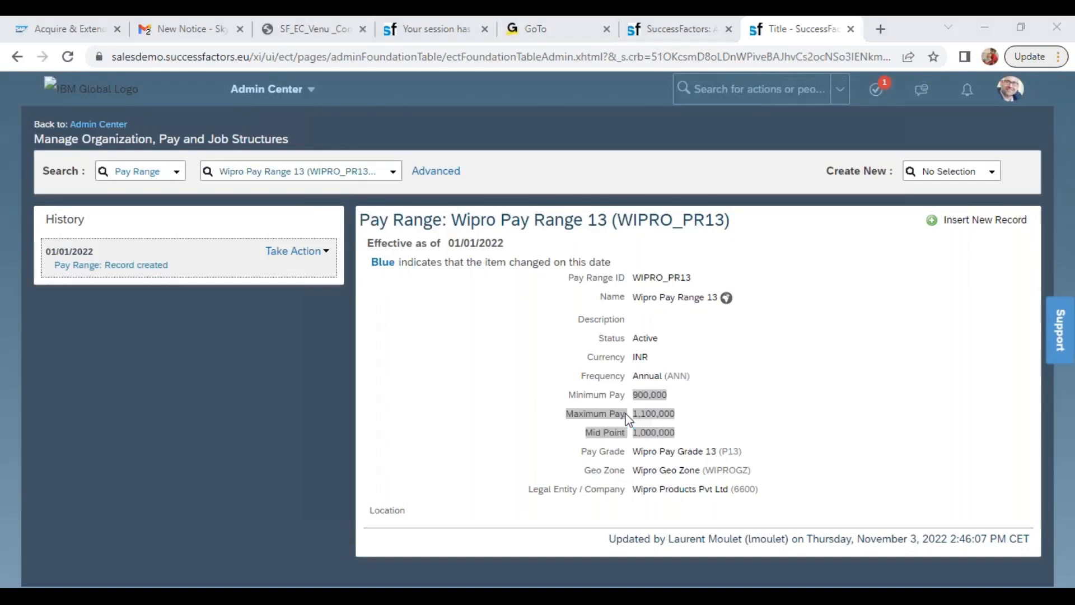
{"action": "key", "text": "alt+Tab"}
{"action": "key", "text": "alt+Tab"}
{"action": "key", "text": "alt+Tab"}
{"action": "key", "text": "alt+shift+Tab"}
{"action": "key", "text": "alt+shift+Tab"}
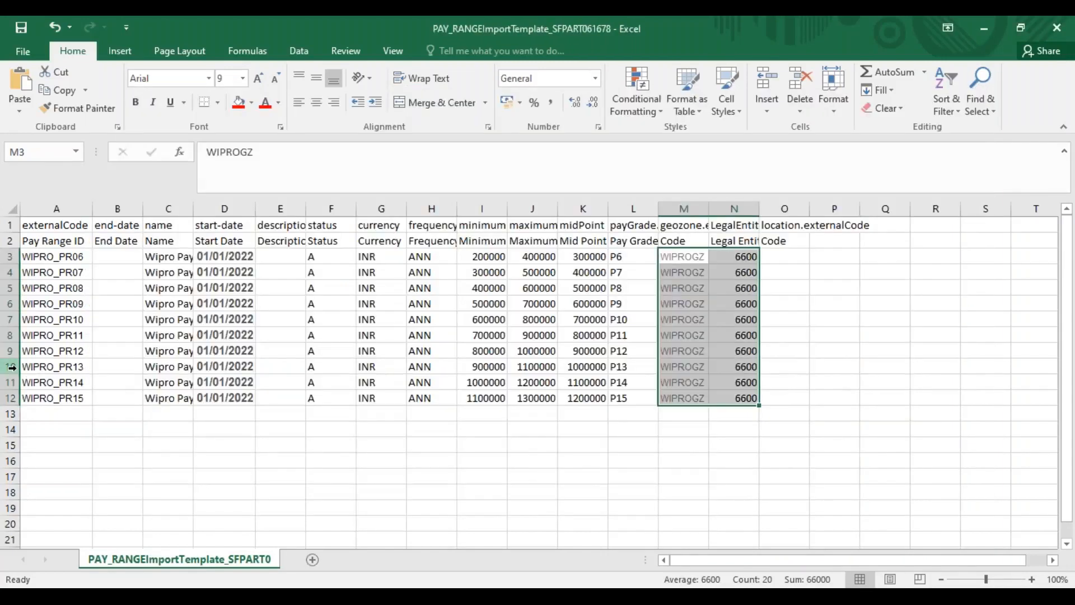
{"action": "left_click", "coordinate": [10, 367]}
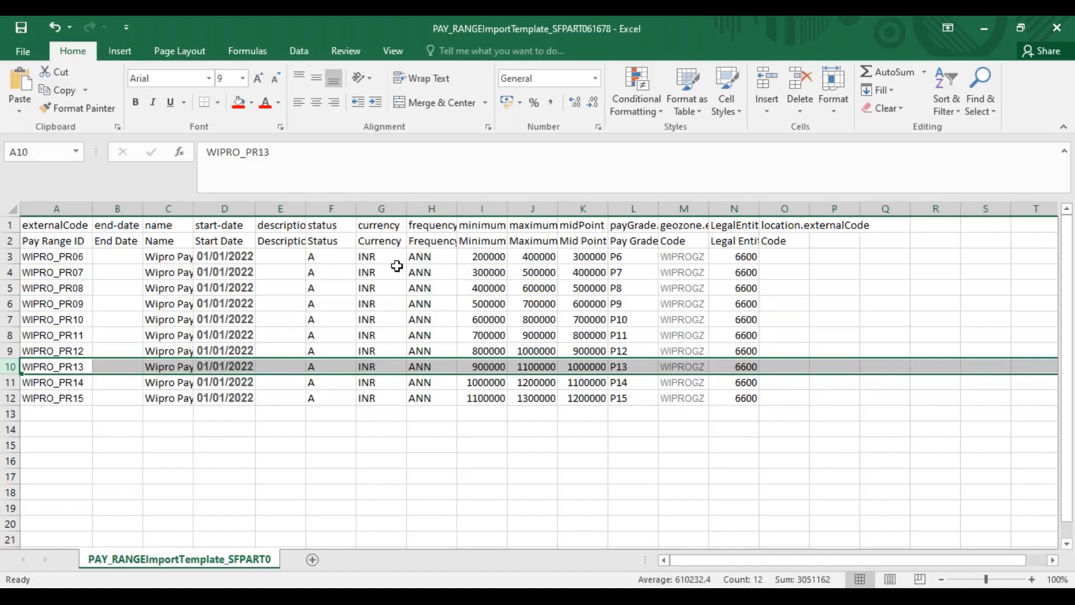
Change the start date in D3 to 02/01/2022 and fill it down to D12
{"action": "left_click", "coordinate": [219, 253]}
{"action": "left_click", "coordinate": [231, 150]}
{"action": "left_click", "coordinate": [229, 151]}
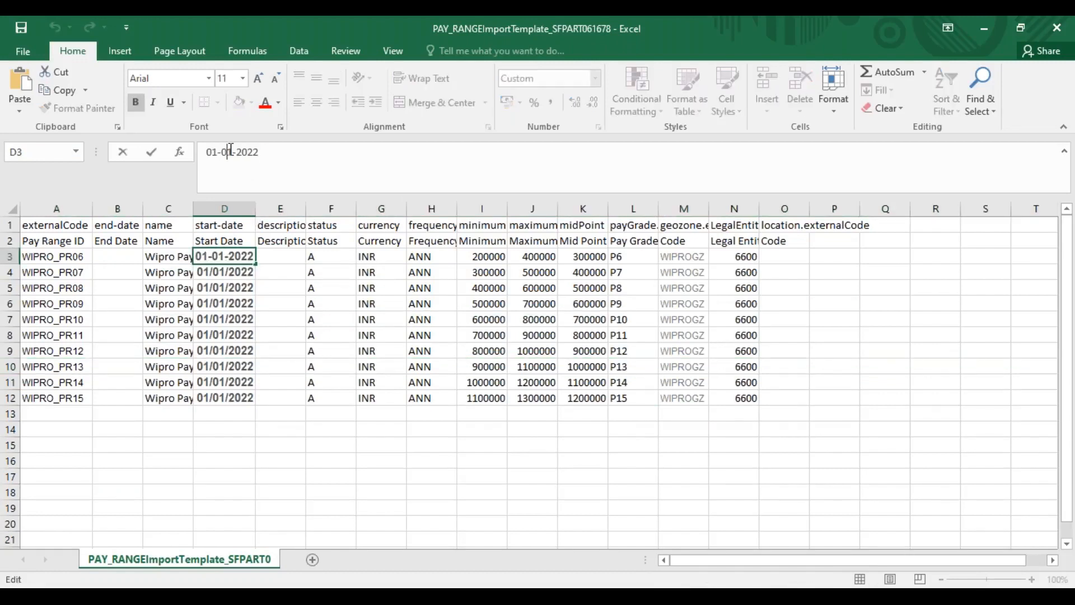
{"action": "key", "text": "BackSpace"}
{"action": "type", "text": "2"}
{"action": "key", "text": "Return"}
{"action": "left_click", "coordinate": [221, 258]}
{"action": "left_click_drag", "start_coordinate": [221, 268], "coordinate": [219, 394]}
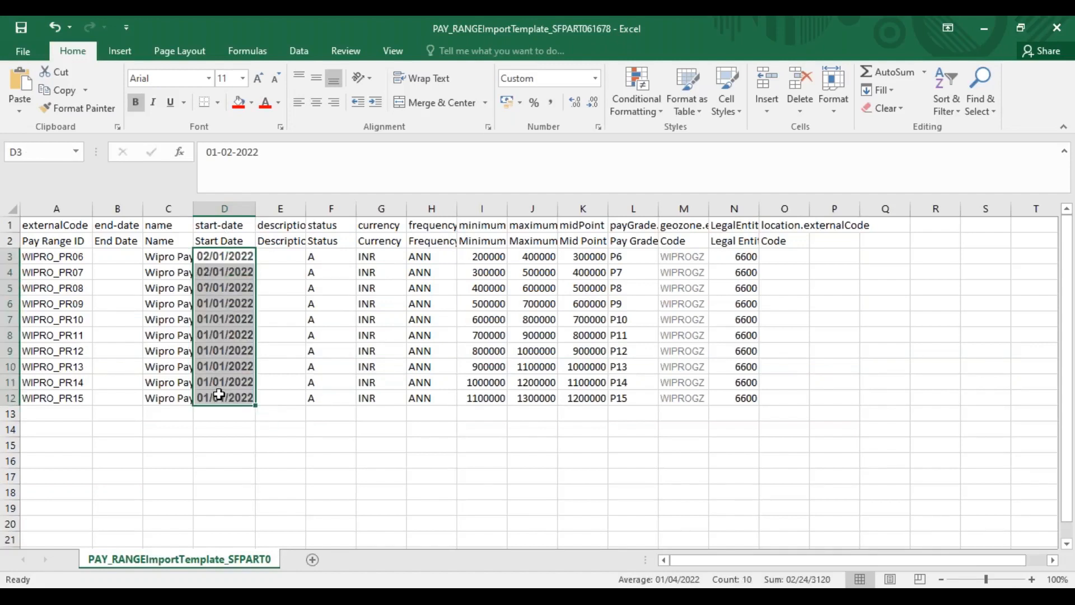
{"action": "key", "text": "ctrl+d"}
Copy the mid point values K3:K12 into the minimum column starting at I3, giving 300000 to 1200000
{"action": "left_click", "coordinate": [588, 258]}
{"action": "left_click", "coordinate": [585, 398], "text": "shift"}
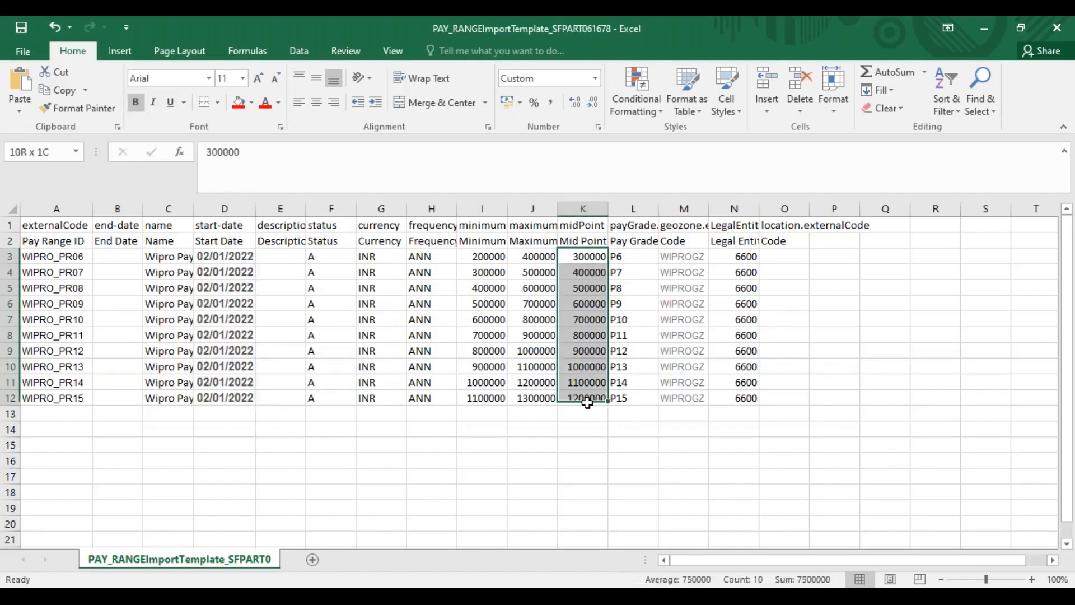
{"action": "key", "text": "ctrl+c"}
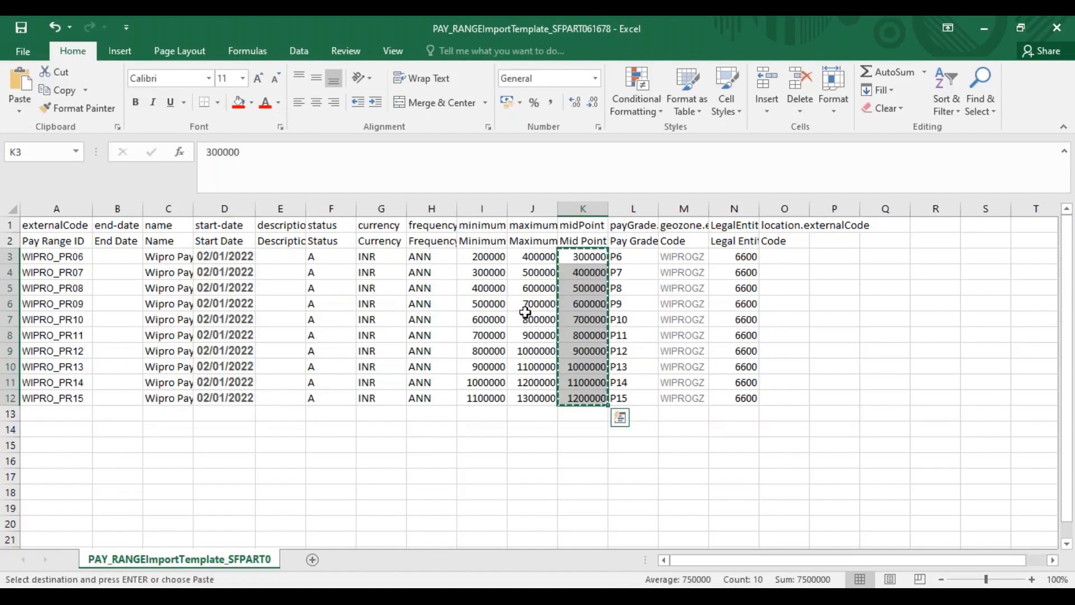
{"action": "left_click", "coordinate": [488, 257]}
{"action": "key", "text": "ctrl+v"}
Move the maximum values J3:J12 into the mid point column from K3, giving 400000 to 1300000
{"action": "left_click_drag", "start_coordinate": [532, 256], "coordinate": [532, 390]}
{"action": "key", "text": "ctrl+c"}
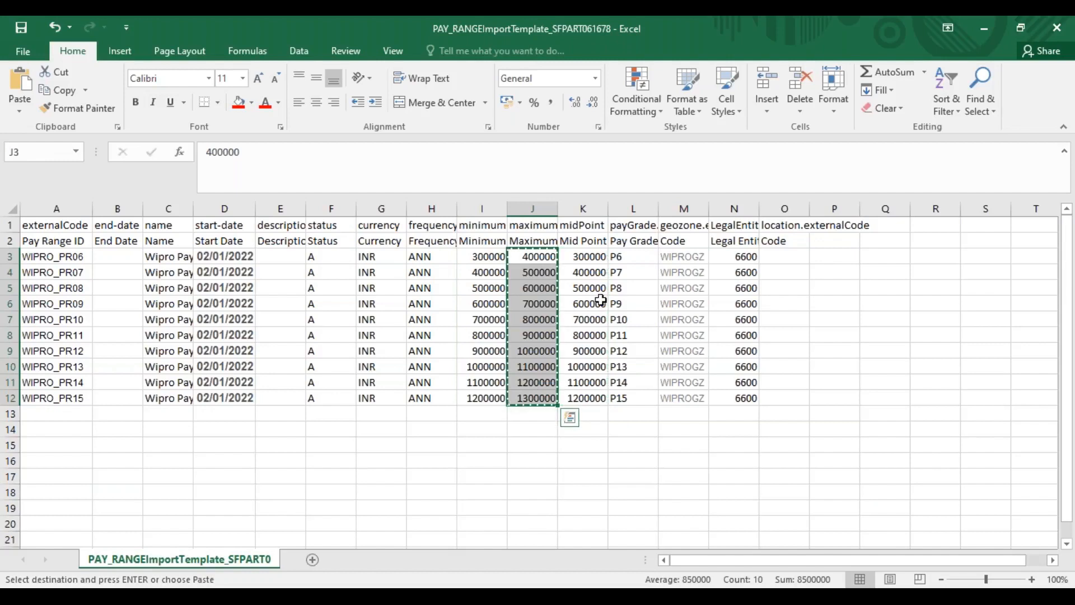
{"action": "left_click", "coordinate": [583, 257]}
{"action": "key", "text": "ctrl+v"}
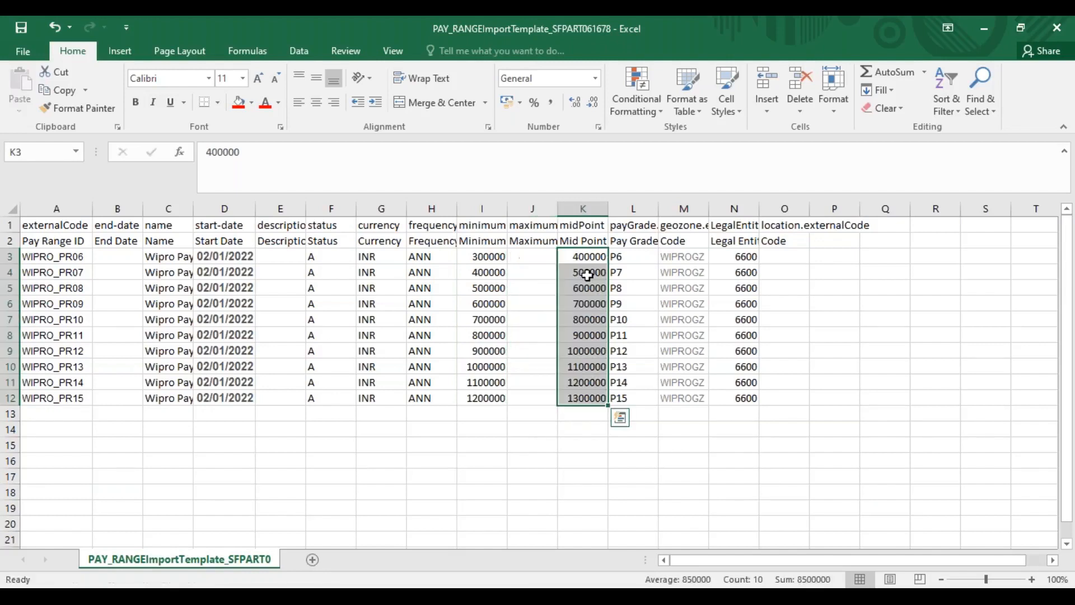
Try moving the mid point values K4:K12 into the maximum column from J3, and undo the move
{"action": "left_click_drag", "start_coordinate": [585, 272], "coordinate": [586, 399]}
{"action": "key", "text": "ctrl+c"}
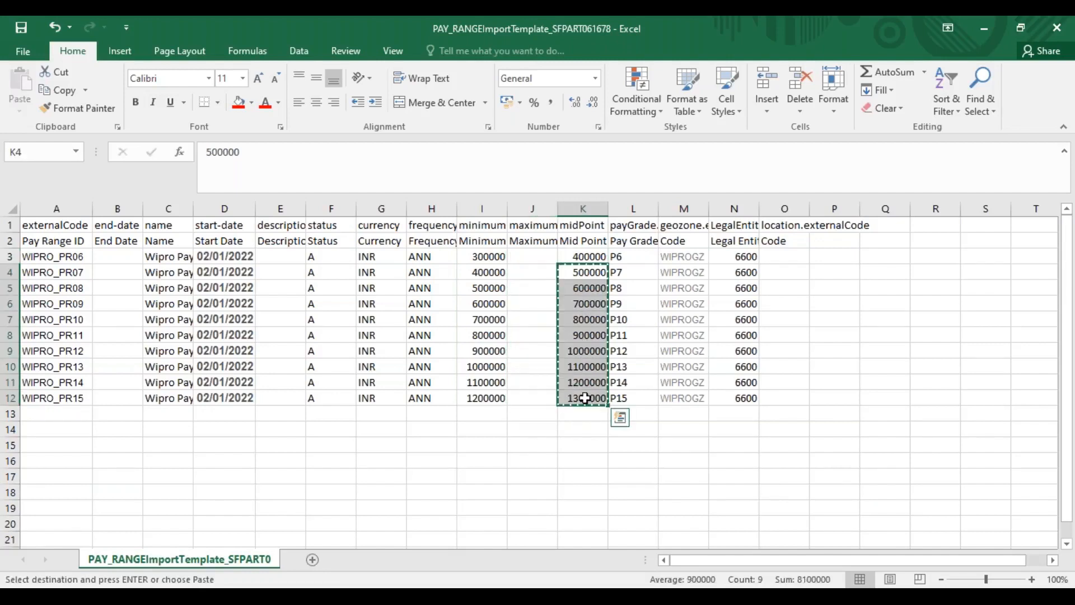
{"action": "left_click", "coordinate": [530, 257]}
{"action": "key", "text": "ctrl+v"}
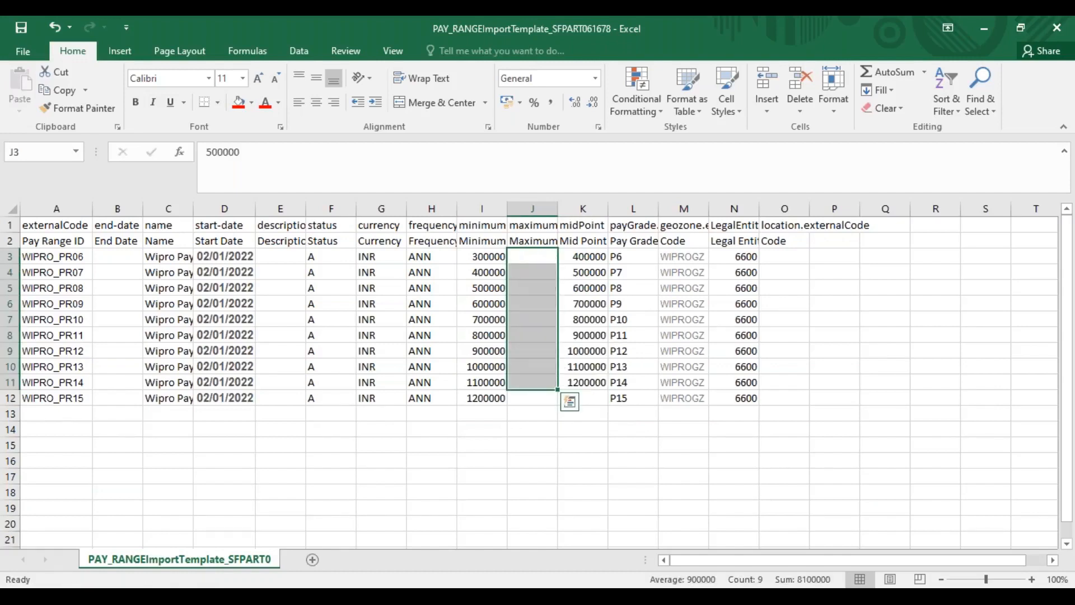
{"action": "key", "text": "ctrl+z"}
Copy the mid point values K4:K12 into the maximum column from J3 and extend the series to 1400000 in J12
{"action": "left_click_drag", "start_coordinate": [587, 272], "coordinate": [587, 397]}
{"action": "key", "text": "ctrl+c"}
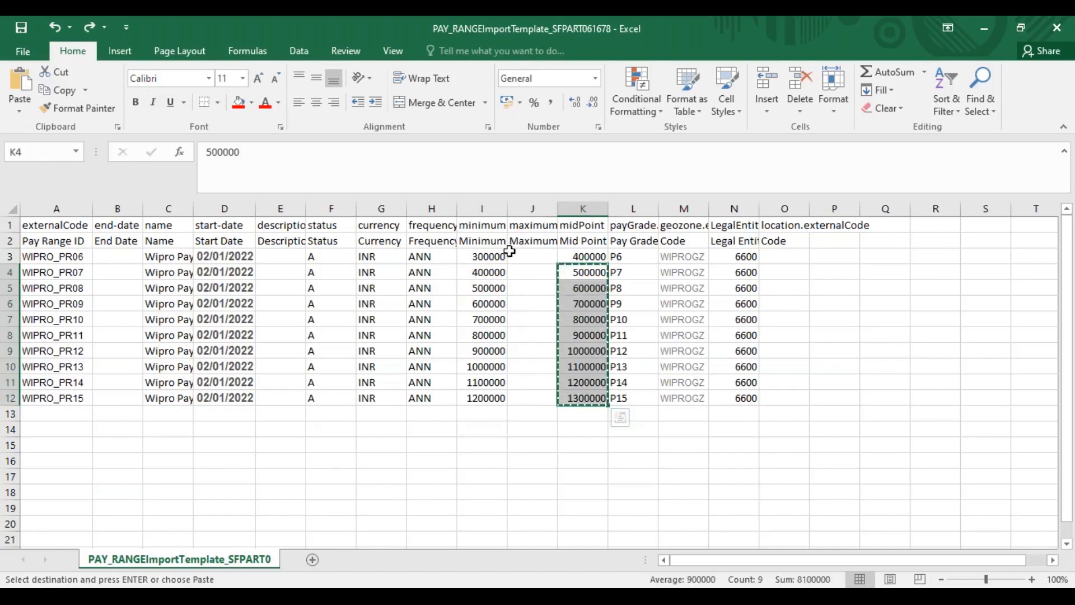
{"action": "left_click", "coordinate": [520, 258]}
{"action": "key", "text": "ctrl+v"}
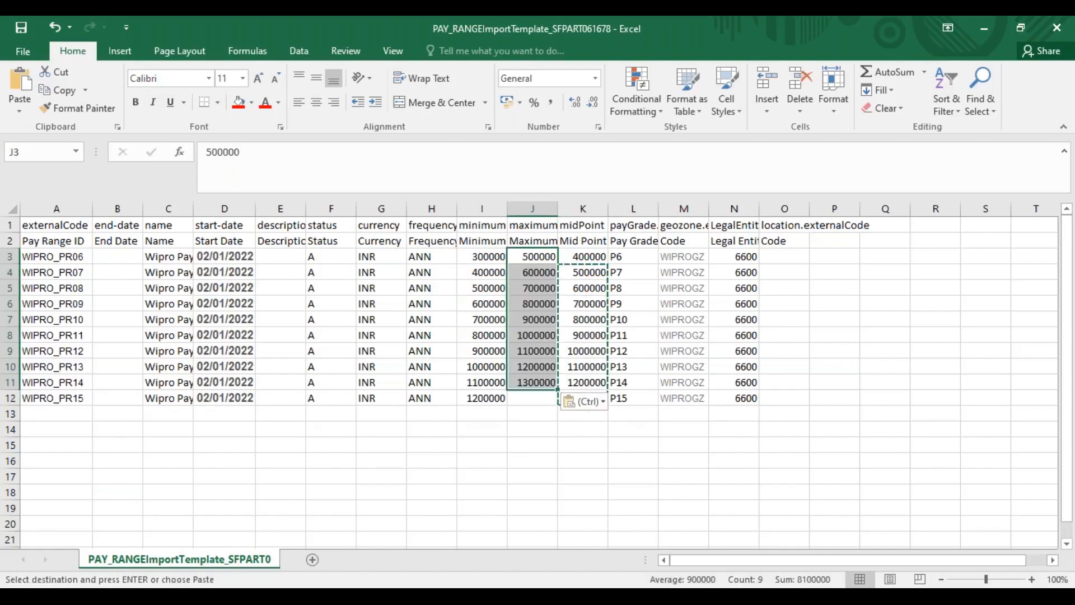
{"action": "left_click_drag", "start_coordinate": [559, 389], "coordinate": [559, 406]}
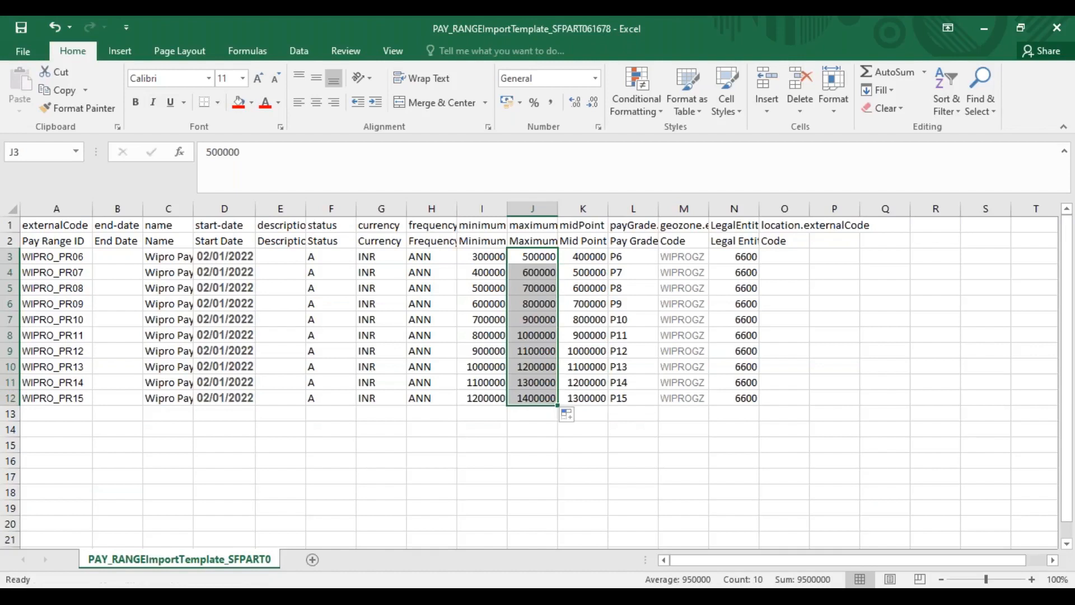
Save the template, keeping the CSV format, and check the start date, minimum and pay range ID in row 3
{"action": "key", "text": "ctrl+s"}
{"action": "left_click", "coordinate": [478, 357]}
{"action": "left_click", "coordinate": [237, 259]}
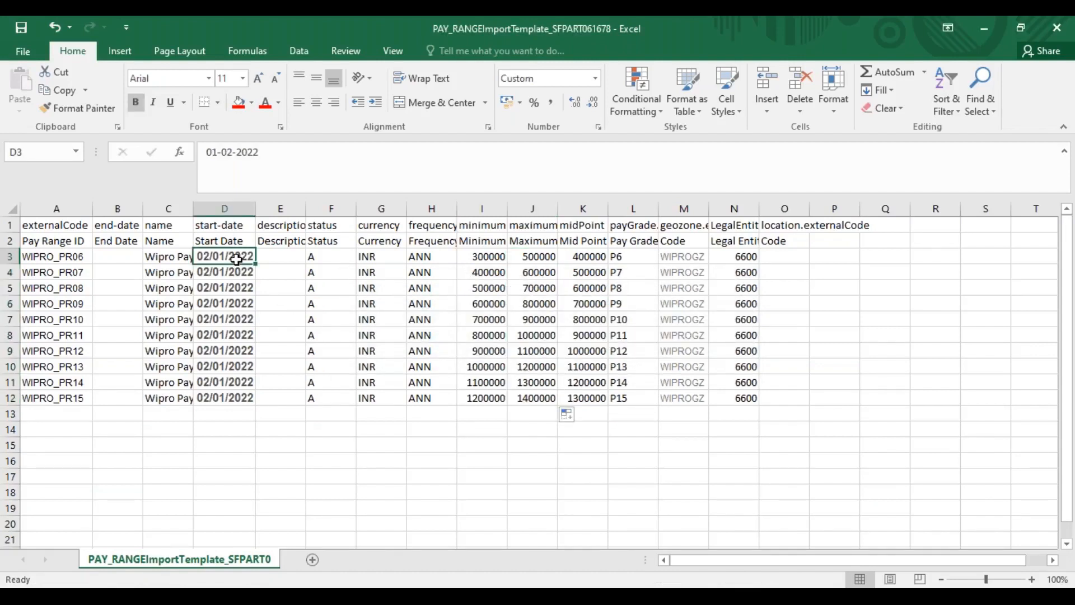
{"action": "left_click", "coordinate": [486, 256]}
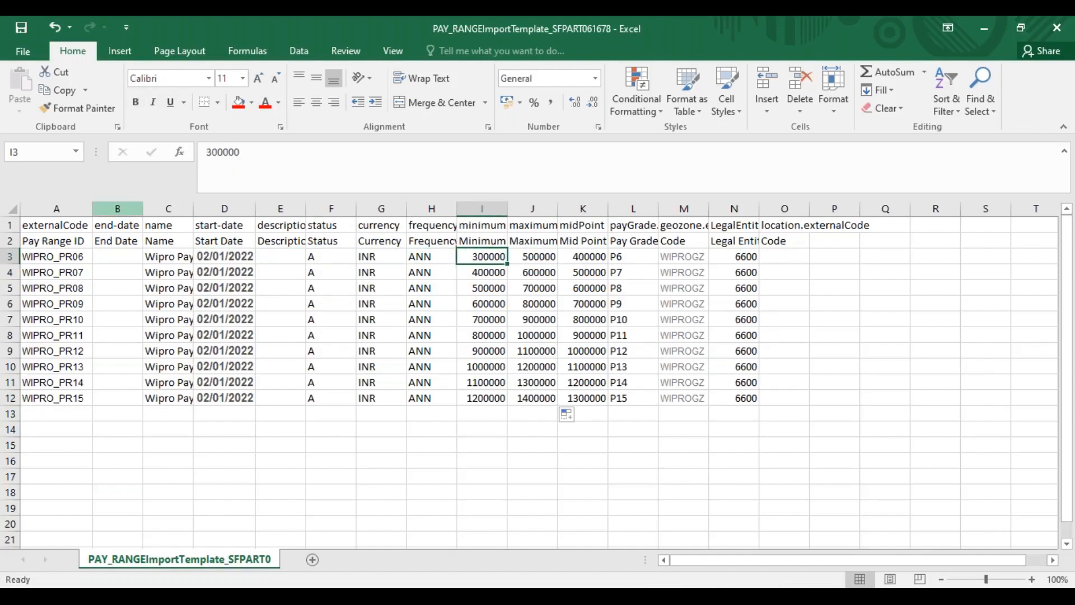
{"action": "left_click", "coordinate": [66, 255]}
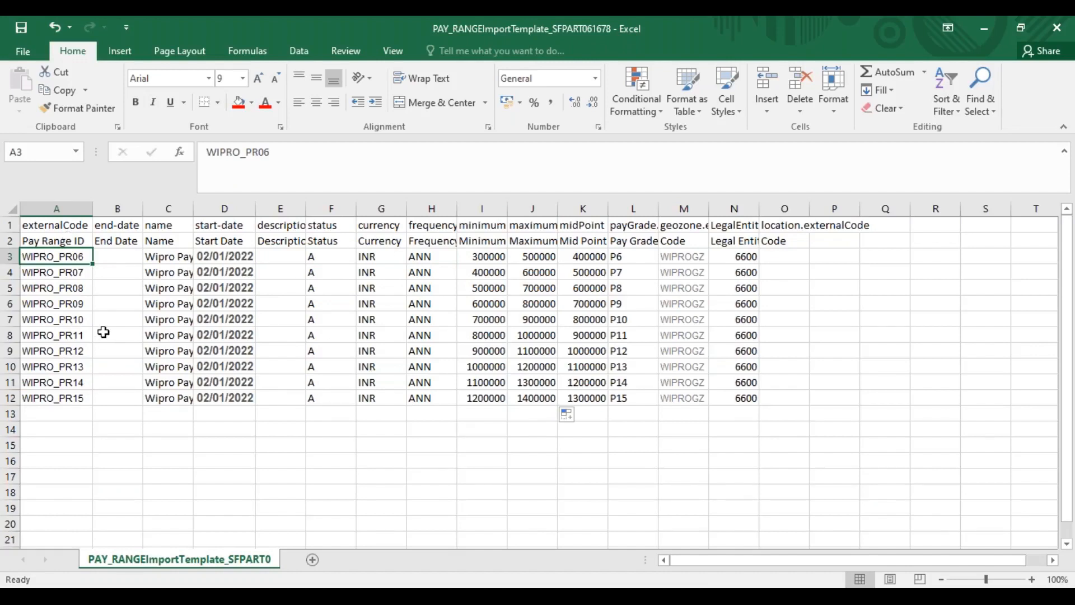
{"action": "key", "text": "ctrl+s"}
{"action": "key", "text": "Return"}
Switch to SuccessFactors in Chrome, choose the saved Pay Range template file and import it as an Incremental Load
{"action": "key", "text": "alt+Tab"}
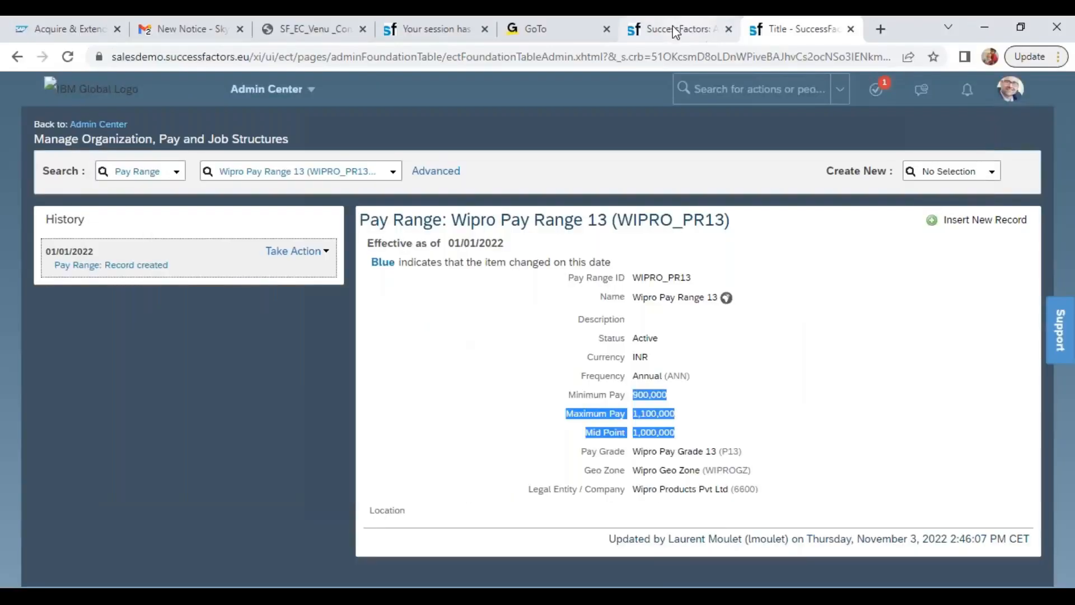
{"action": "left_click", "coordinate": [674, 32]}
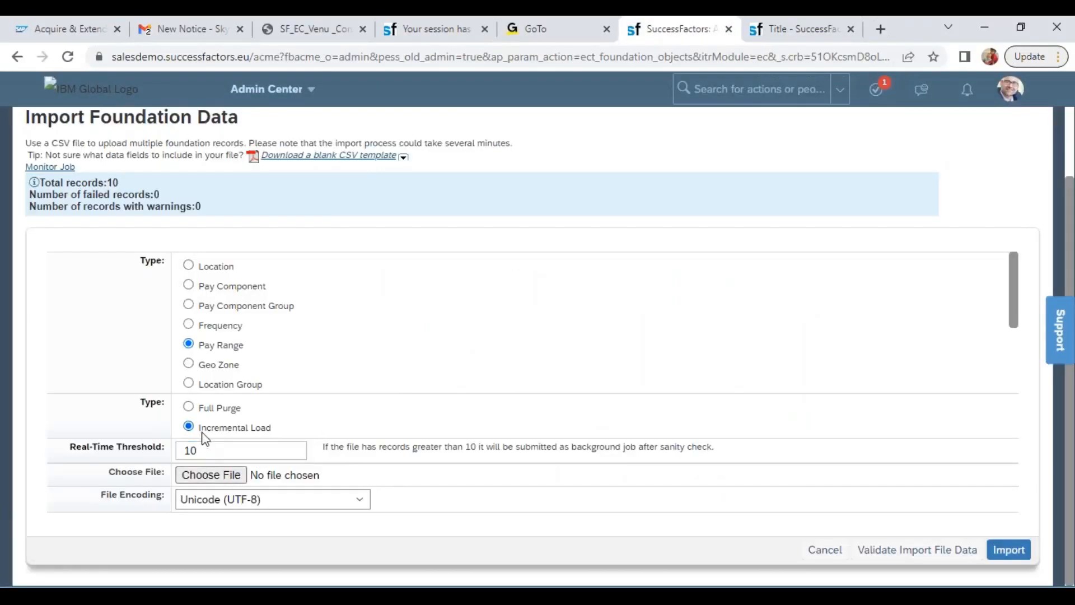
{"action": "left_click", "coordinate": [199, 475]}
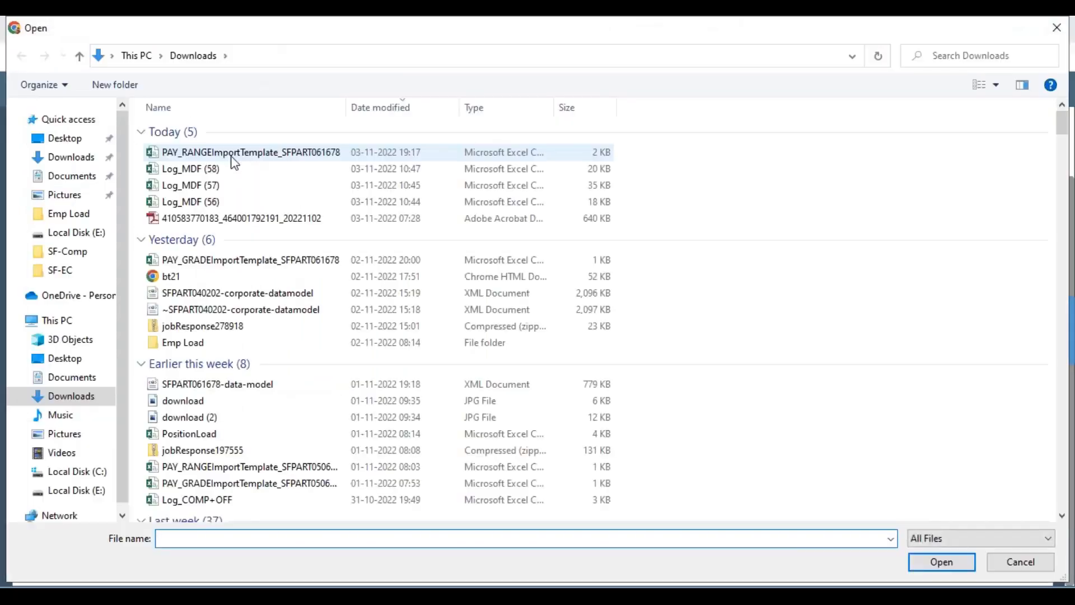
{"action": "left_click", "coordinate": [228, 154]}
{"action": "double_click", "coordinate": [226, 155]}
{"action": "left_click", "coordinate": [1008, 550]}
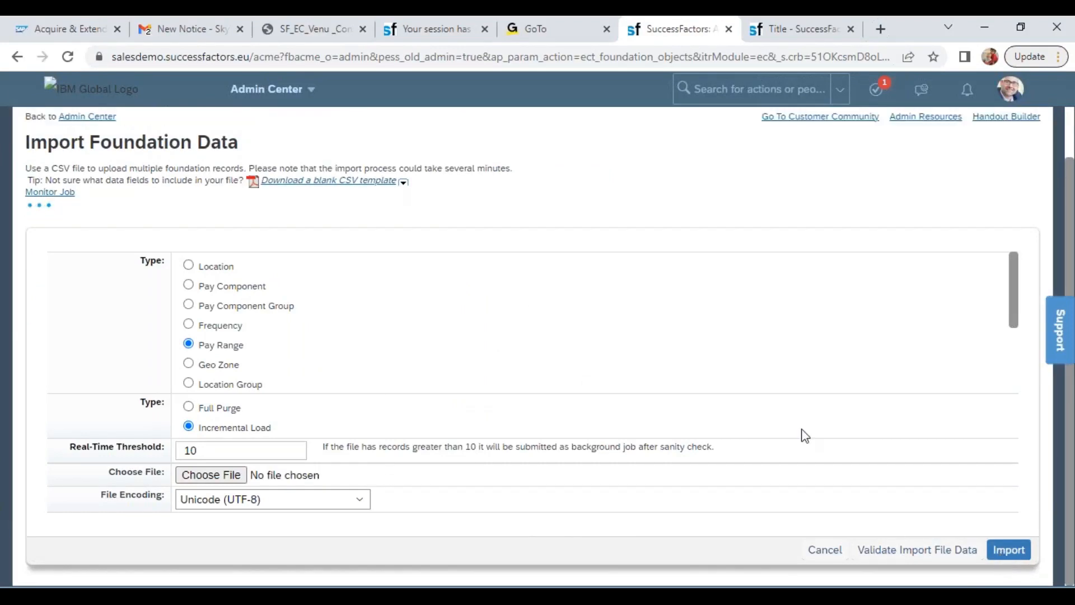
Search the pay ranges for wipro in Manage Organization, Pay and Job Structures and open Wipro Pay Range 08 (WIPRO_PR08)
{"action": "left_click", "coordinate": [792, 29]}
{"action": "left_click", "coordinate": [289, 170]}
{"action": "type", "text": "wipro"}
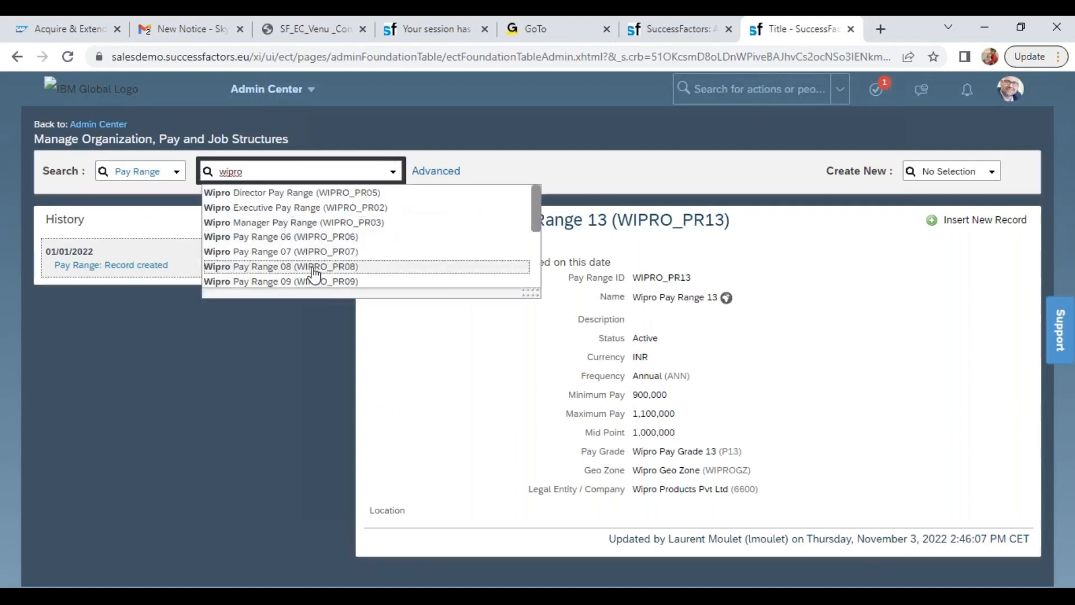
{"action": "left_click", "coordinate": [311, 265]}
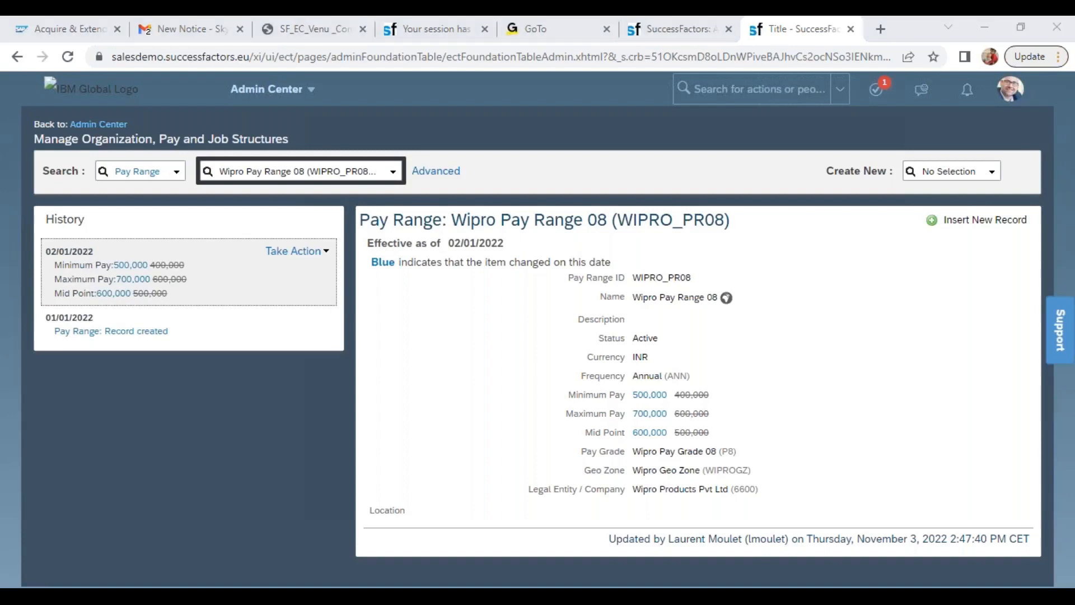
Switch to the Pay Range template in Excel, change the start date in D3 to 03/01/2022 and fill it down to D12
{"action": "key", "text": "alt+Tab"}
{"action": "left_click", "coordinate": [224, 255]}
{"action": "left_click", "coordinate": [229, 152]}
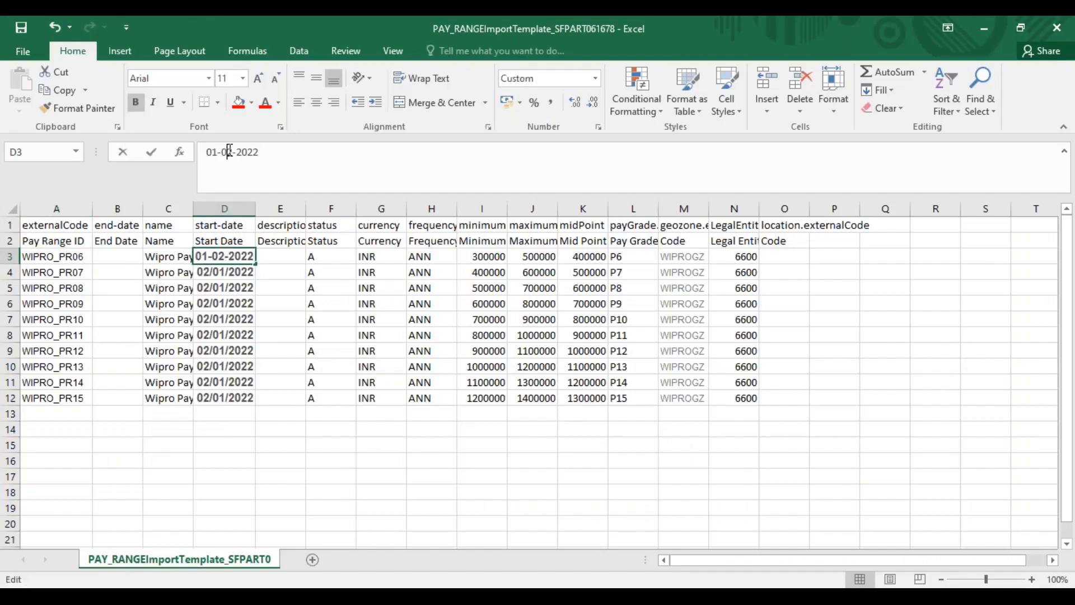
{"action": "key", "text": "BackSpace"}
{"action": "type", "text": "3"}
{"action": "left_click", "coordinate": [227, 302]}
{"action": "left_click_drag", "start_coordinate": [227, 260], "coordinate": [228, 398]}
{"action": "key", "text": "ctrl+d"}
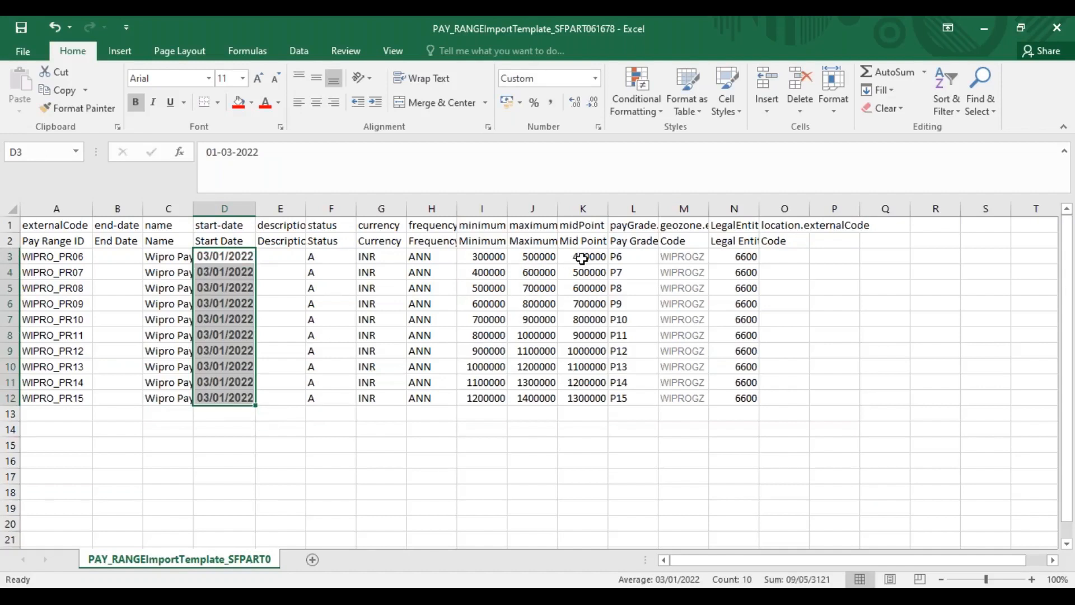
Move the mid point values K3:K12 into the minimum column from I3, giving 400000 to 1300000
{"action": "left_click_drag", "start_coordinate": [583, 259], "coordinate": [582, 398]}
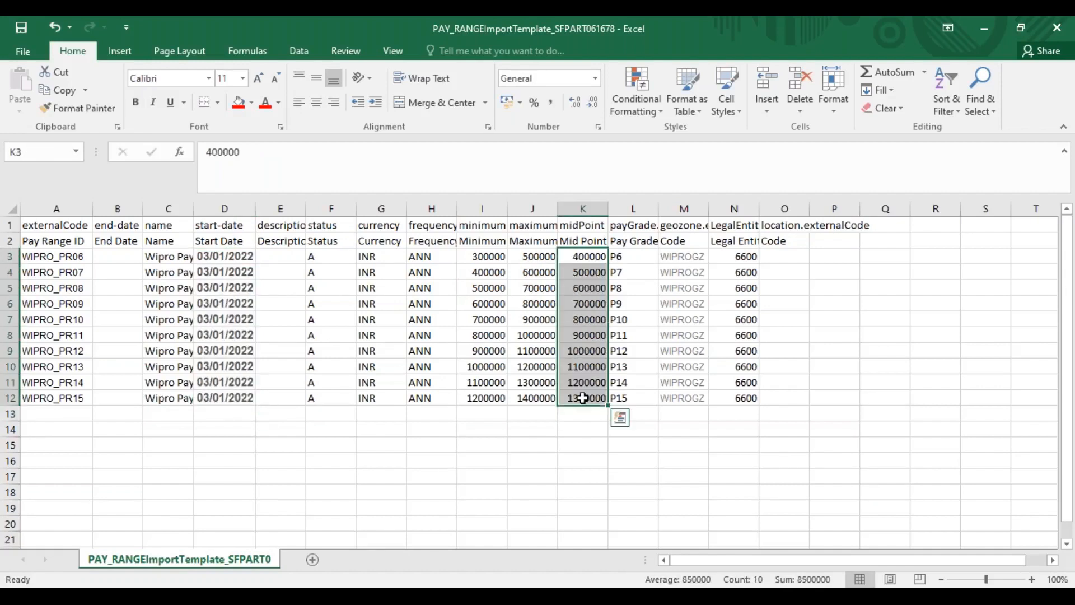
{"action": "key", "text": "ctrl+c"}
{"action": "left_click", "coordinate": [485, 257]}
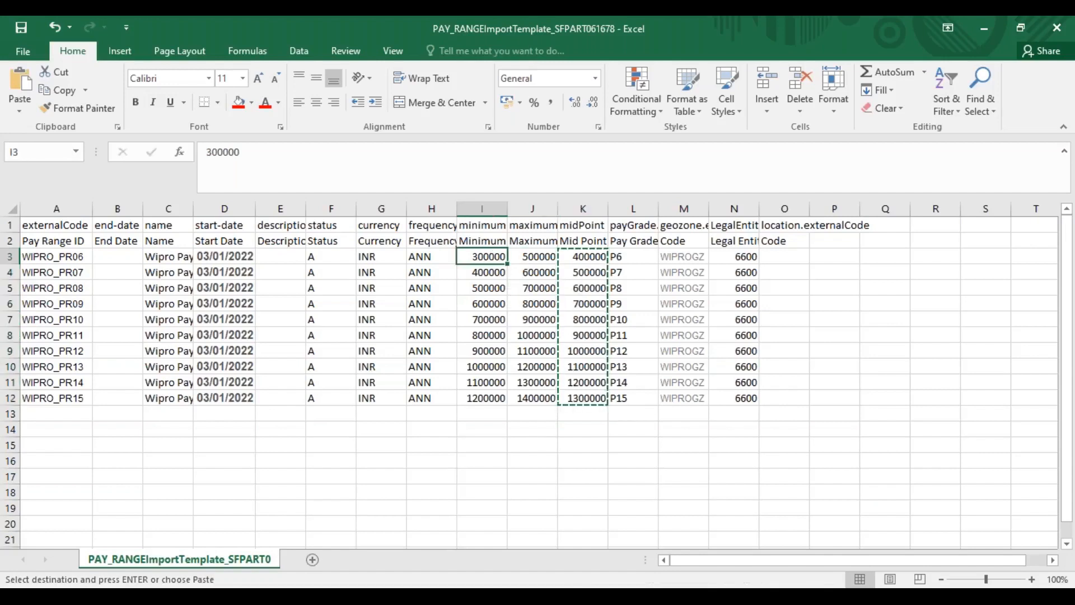
{"action": "key", "text": "ctrl+v"}
Copy the maximum values J3:J12 into the mid point column from K3, giving 500000 to 1400000
{"action": "left_click_drag", "start_coordinate": [538, 257], "coordinate": [549, 390]}
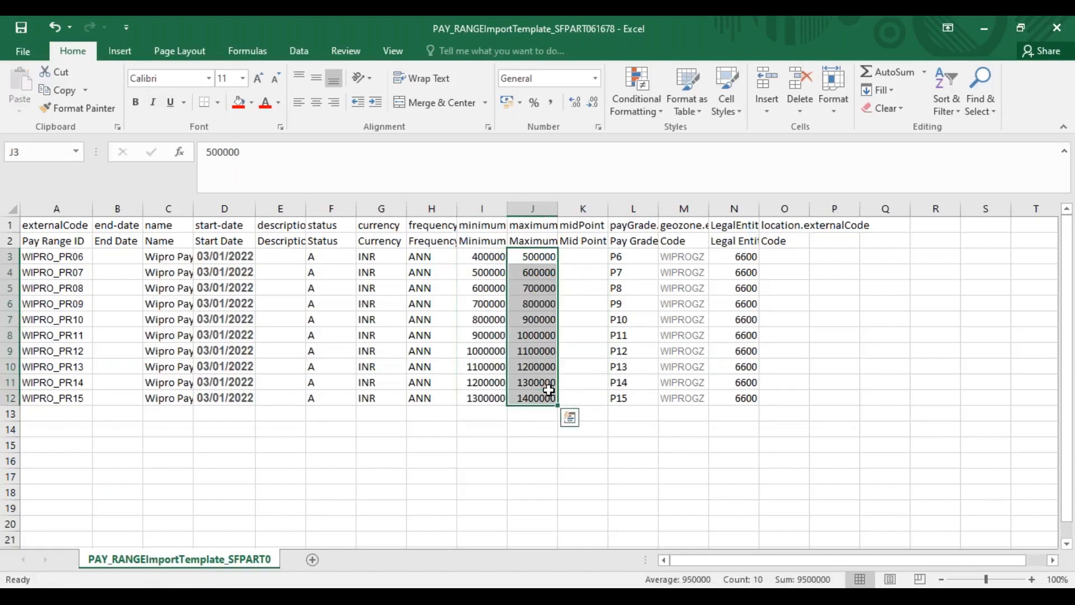
{"action": "key", "text": "ctrl+x"}
{"action": "left_click", "coordinate": [570, 260]}
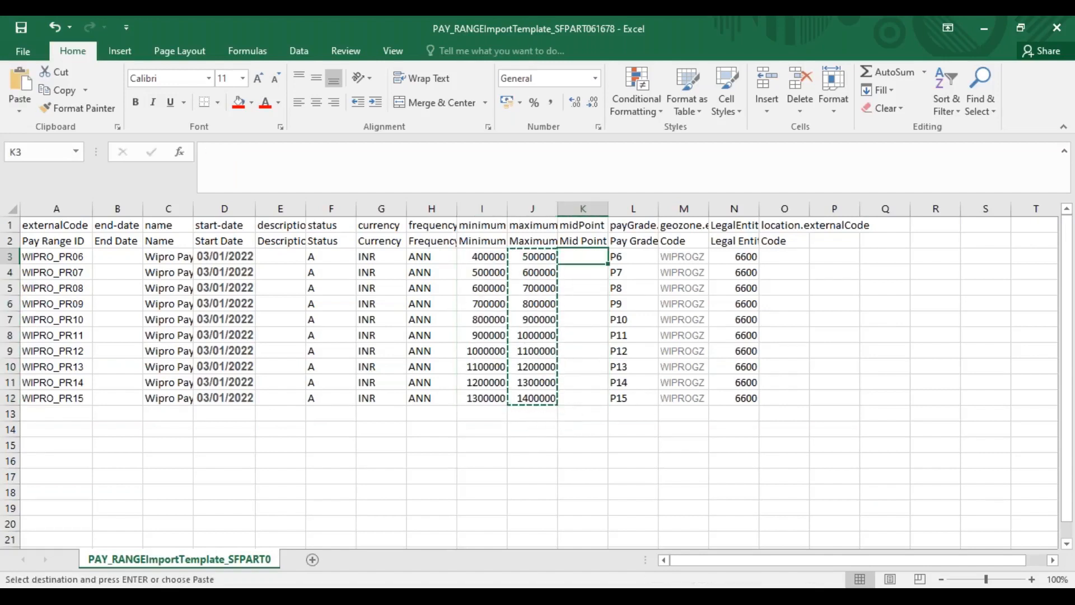
{"action": "key", "text": "ctrl+v"}
Shift the maximum values J4:J12 up to J3, extend the series to 1500000 in J12, and save the template as CSV
{"action": "left_click_drag", "start_coordinate": [532, 272], "coordinate": [537, 391]}
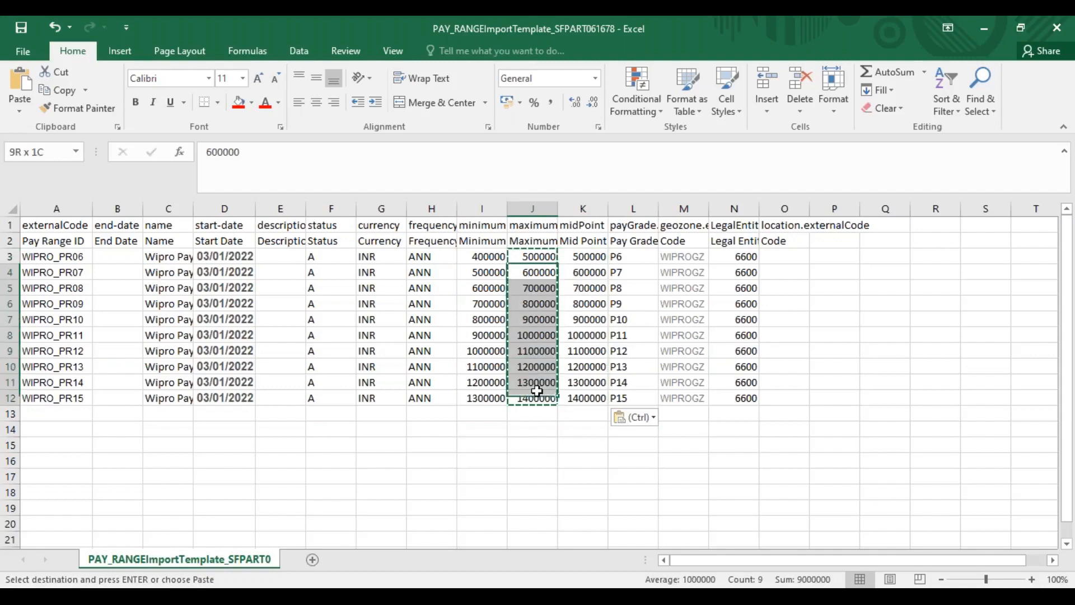
{"action": "left_click", "coordinate": [538, 258]}
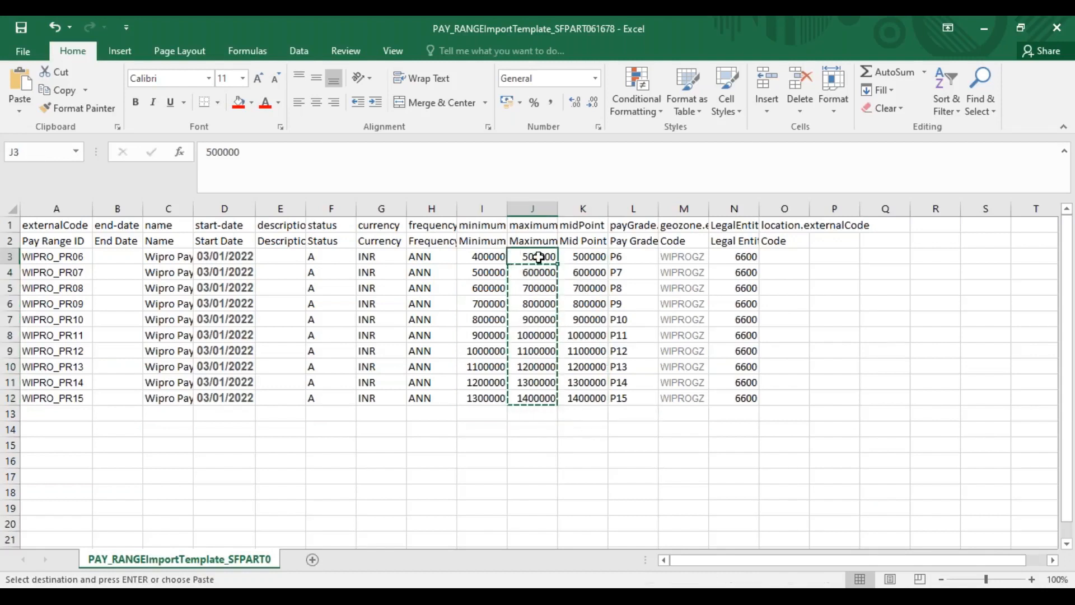
{"action": "key", "text": "ctrl+v"}
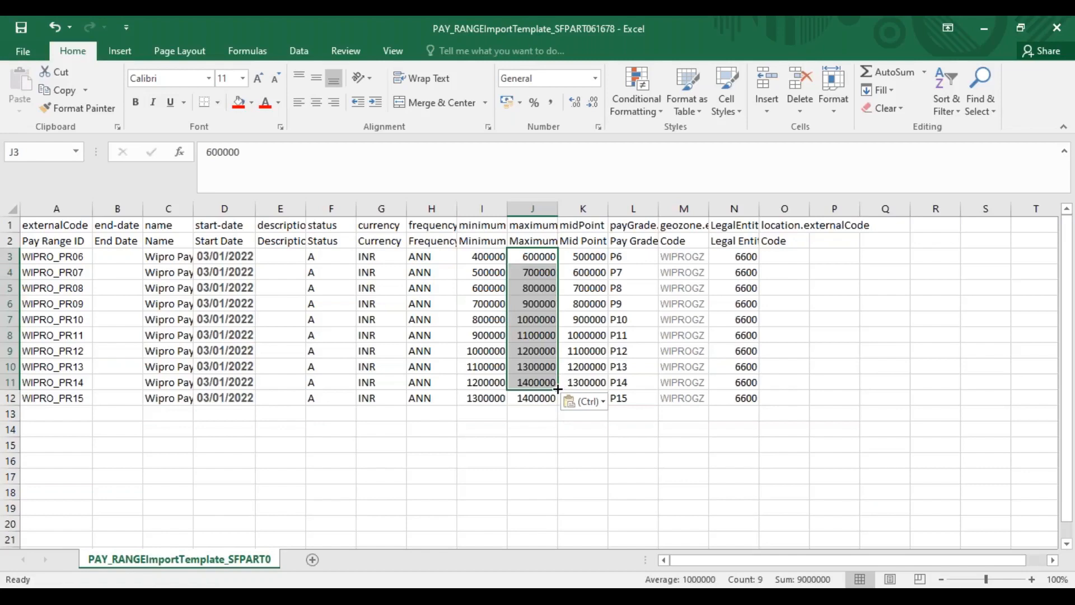
{"action": "left_click_drag", "start_coordinate": [558, 388], "coordinate": [558, 404]}
{"action": "key", "text": "ctrl+s"}
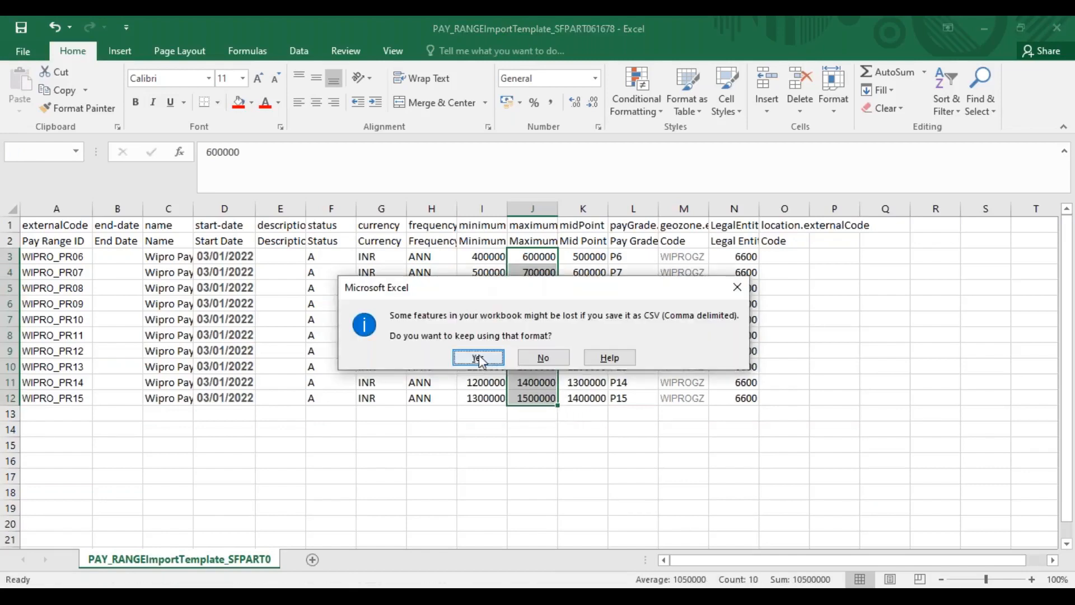
{"action": "left_click", "coordinate": [476, 357]}
Return to Import Foundation Data in Chrome and import the updated PAY_RANGE template with its 03/01/2022 records as Pay Range, Incremental Load
{"action": "key", "text": "alt+Tab"}
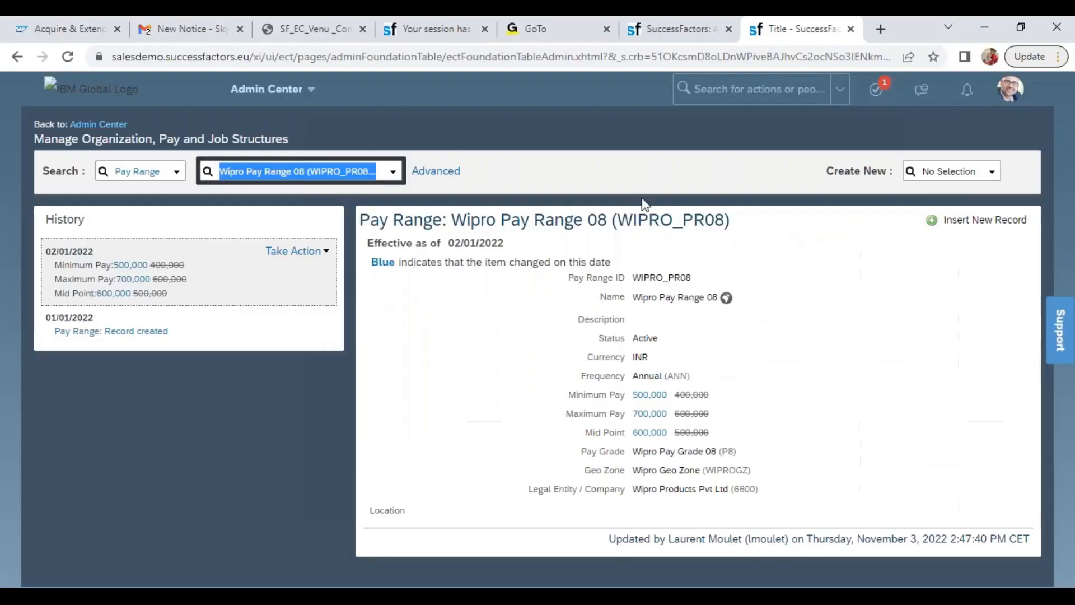
{"action": "left_click", "coordinate": [668, 26]}
{"action": "left_click", "coordinate": [227, 476]}
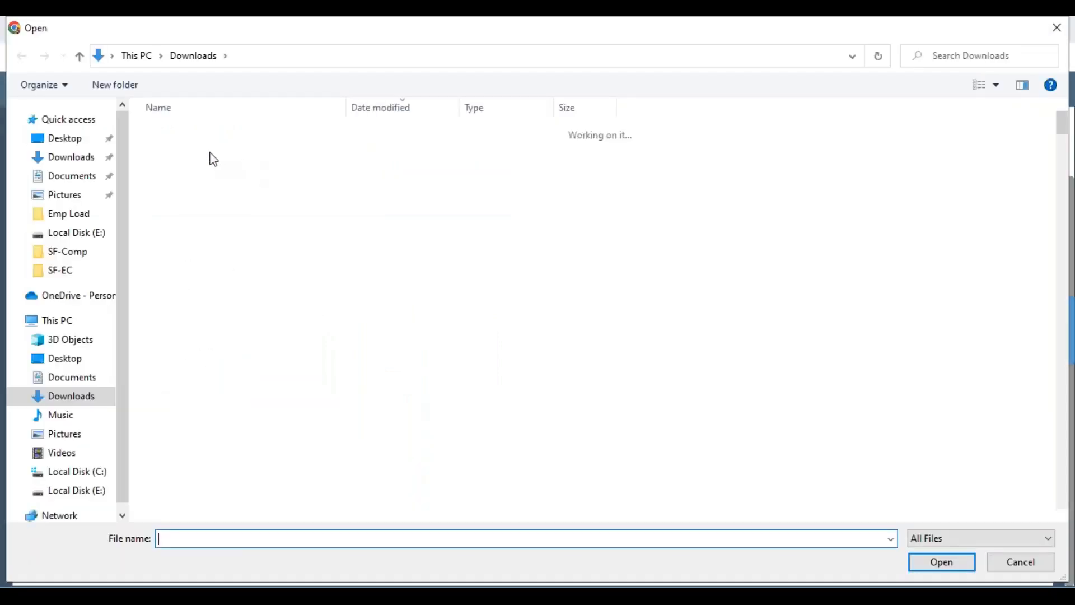
{"action": "double_click", "coordinate": [212, 154]}
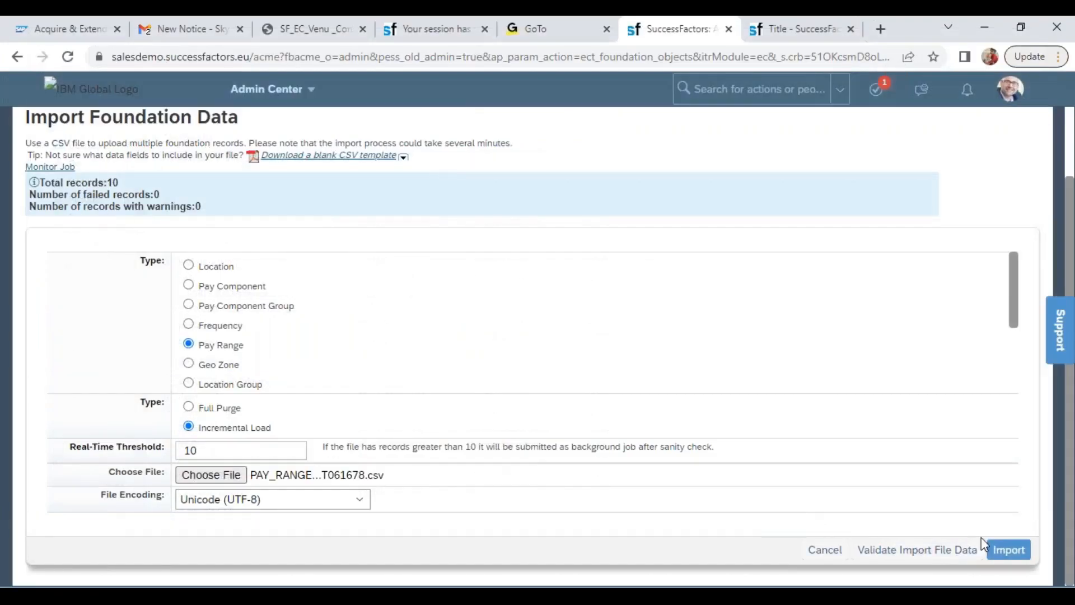
{"action": "left_click", "coordinate": [1002, 550]}
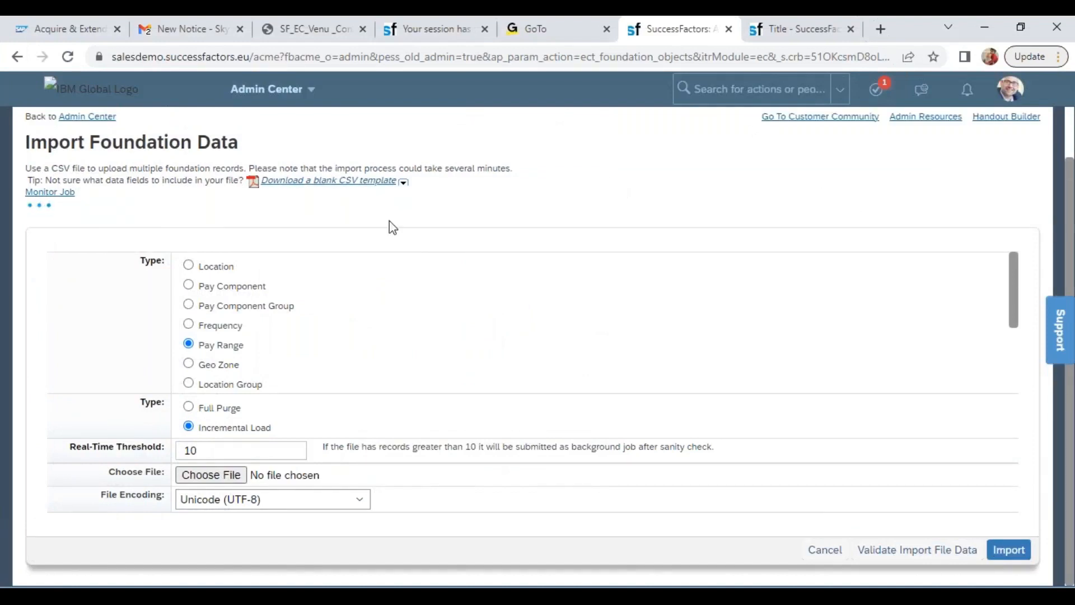
Search for wipro again, reopen Wipro Pay Range 08 to examine its change history, and switch back to the template in Excel
{"action": "left_click", "coordinate": [784, 34]}
{"action": "left_click", "coordinate": [333, 179]}
{"action": "type", "text": "wipro"}
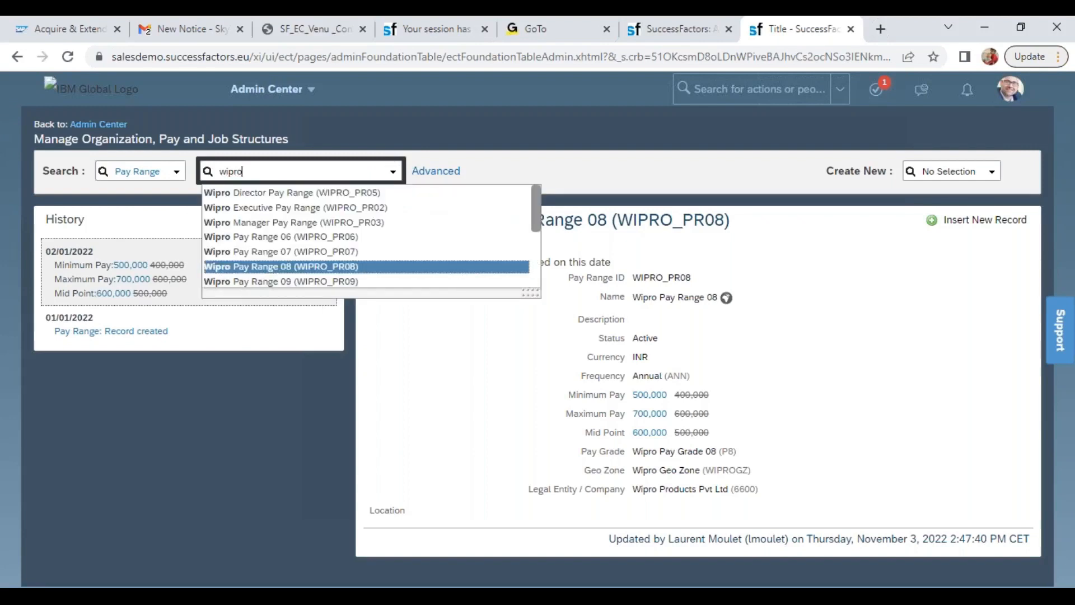
{"action": "left_click", "coordinate": [280, 266]}
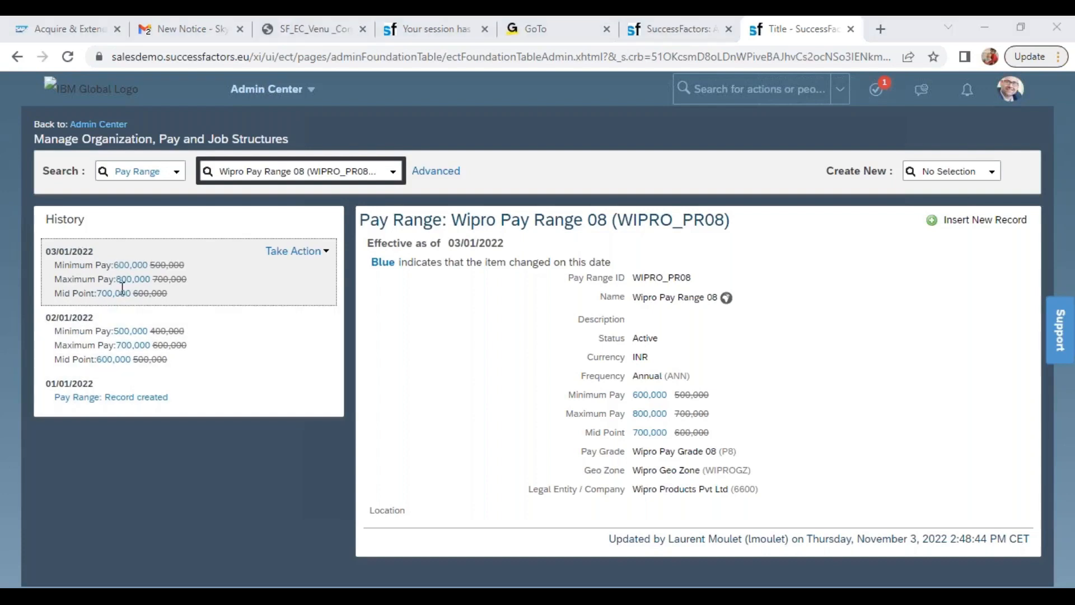
{"action": "key", "text": "alt+Tab"}
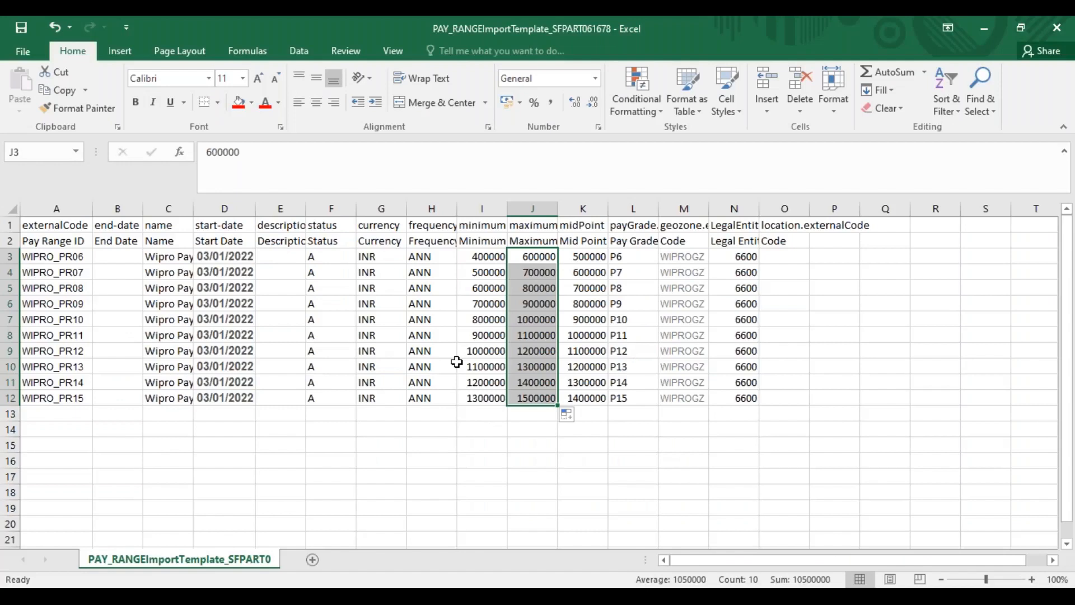
Set the start dates D3:D12 to 01/01/2022 and save the template, keeping its CSV format
{"action": "left_click", "coordinate": [221, 256]}
{"action": "left_click", "coordinate": [241, 157]}
{"action": "key", "text": "BackSpace"}
{"action": "type", "text": "1"}
{"action": "key", "text": "Return"}
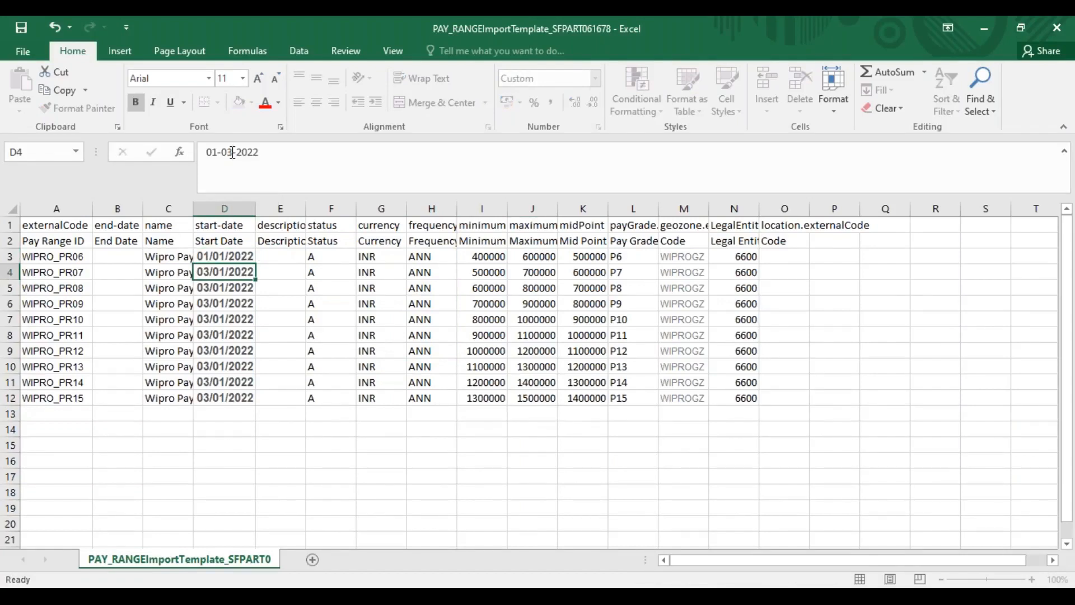
{"action": "left_click_drag", "start_coordinate": [224, 256], "coordinate": [227, 393]}
{"action": "key", "text": "ctrl+d"}
{"action": "key", "text": "ctrl+s"}
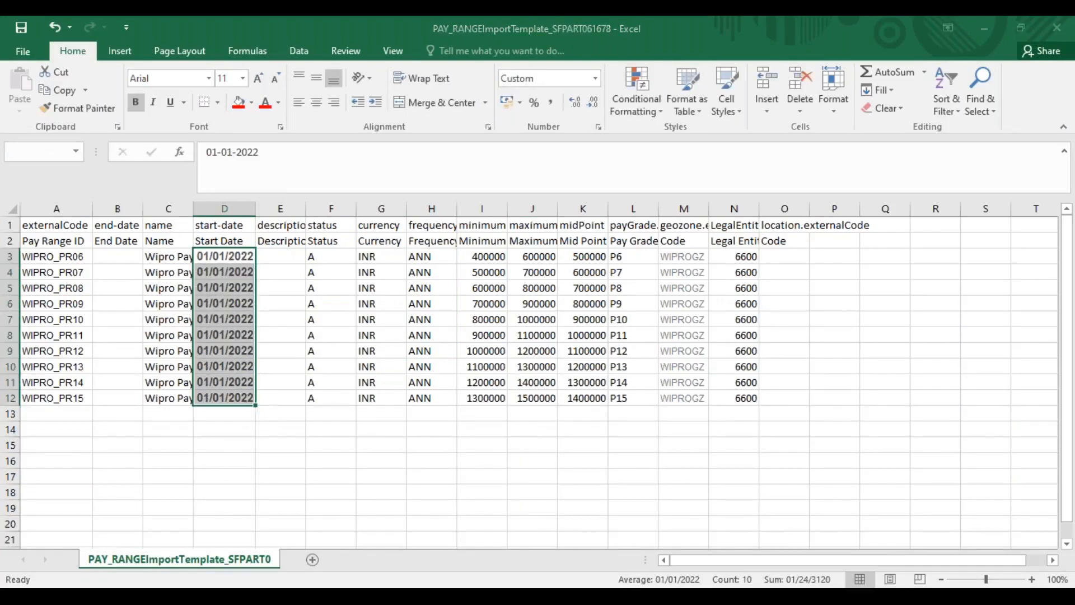
{"action": "left_click", "coordinate": [475, 356]}
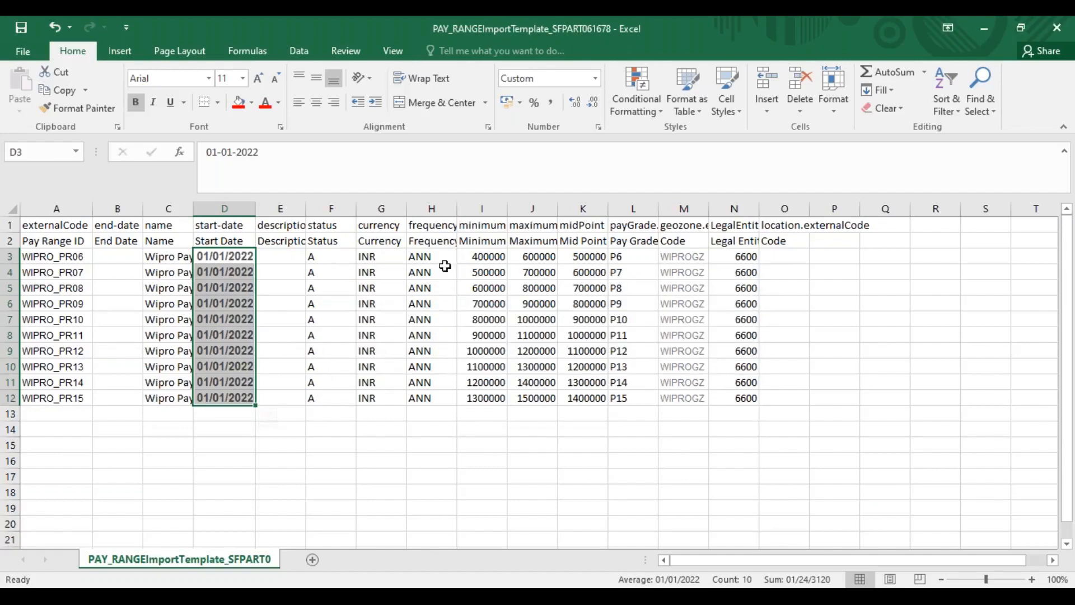
Return to Import Foundation Data in Chrome, set the Pay Range import to Full Purge, and accept the overwrite warning
{"action": "key", "text": "alt+Tab"}
{"action": "key", "text": "alt+Tab"}
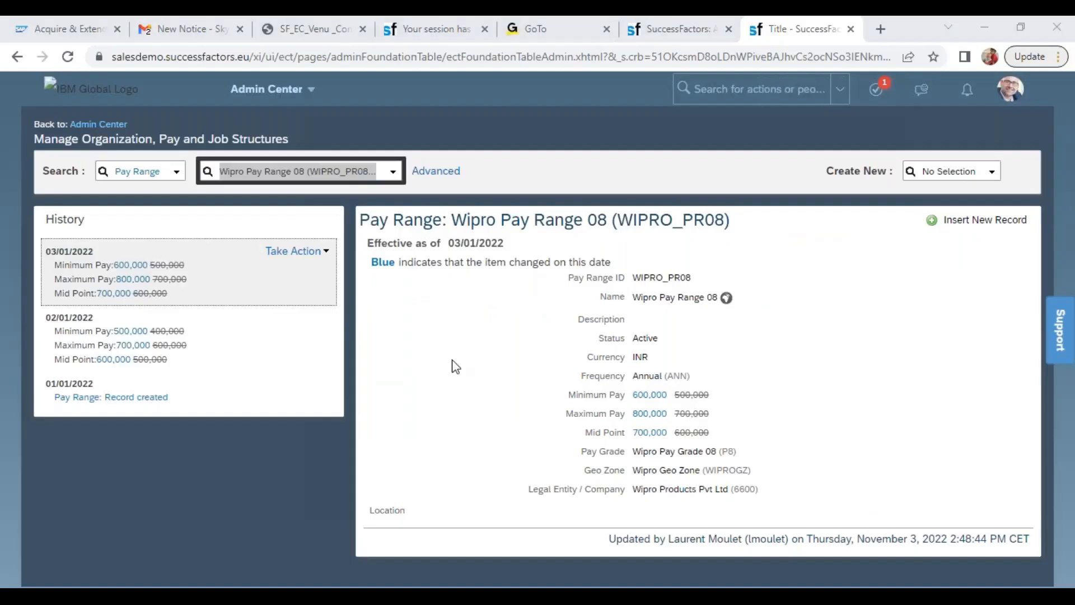
{"action": "key", "text": "alt+Tab"}
{"action": "left_click", "coordinate": [676, 24]}
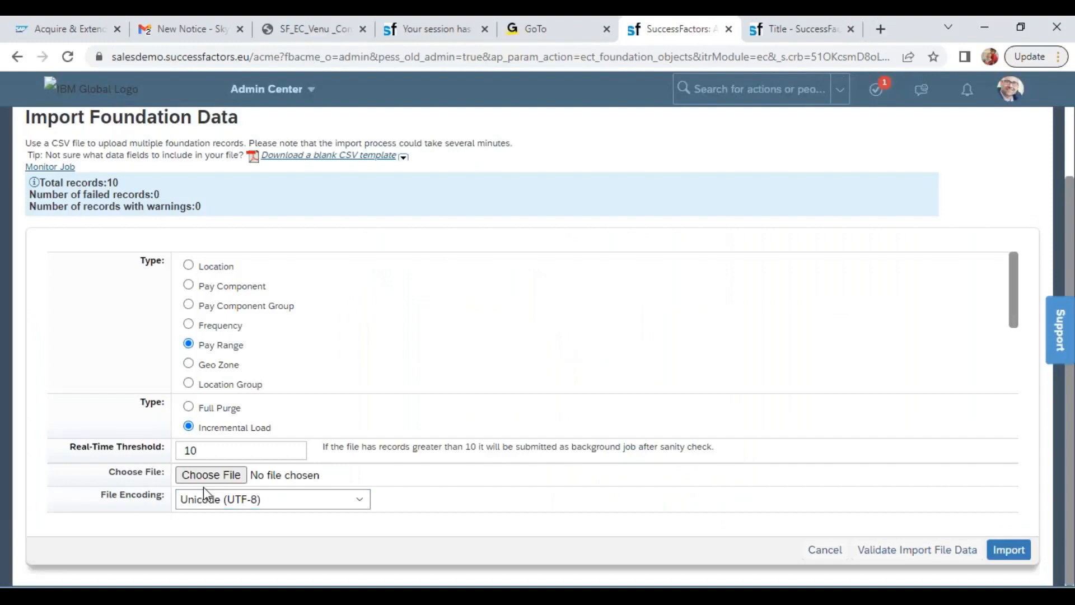
{"action": "left_click", "coordinate": [189, 406]}
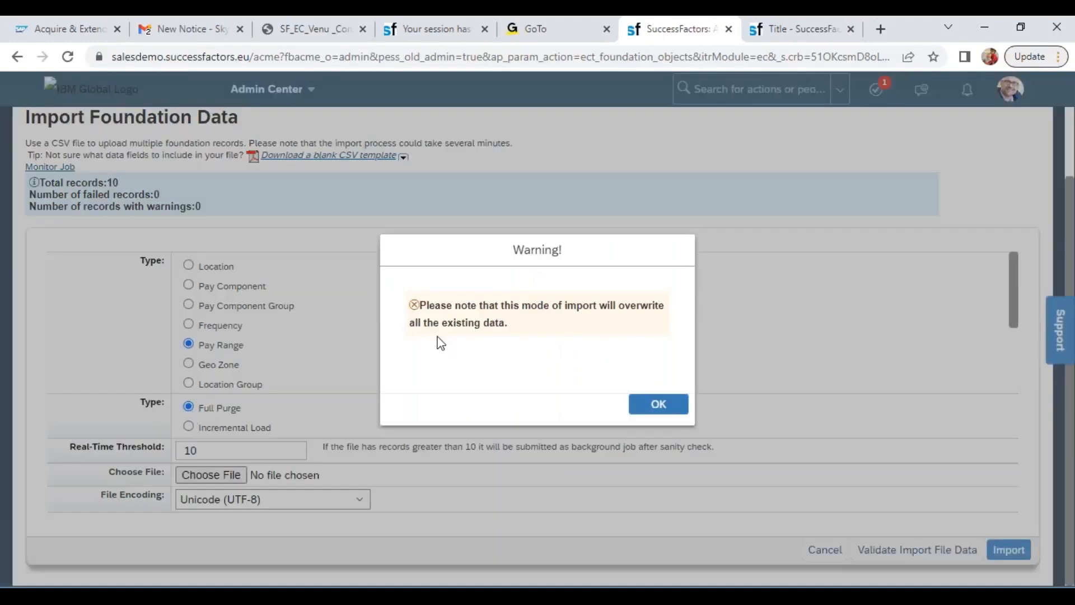
{"action": "left_click_drag", "start_coordinate": [425, 305], "coordinate": [522, 329]}
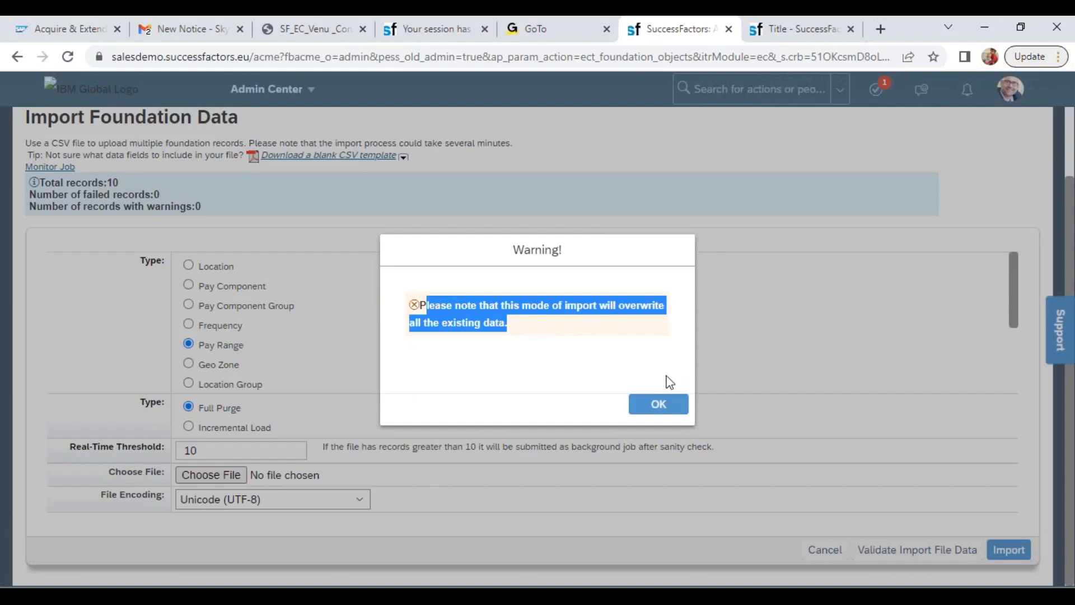
{"action": "left_click", "coordinate": [660, 406]}
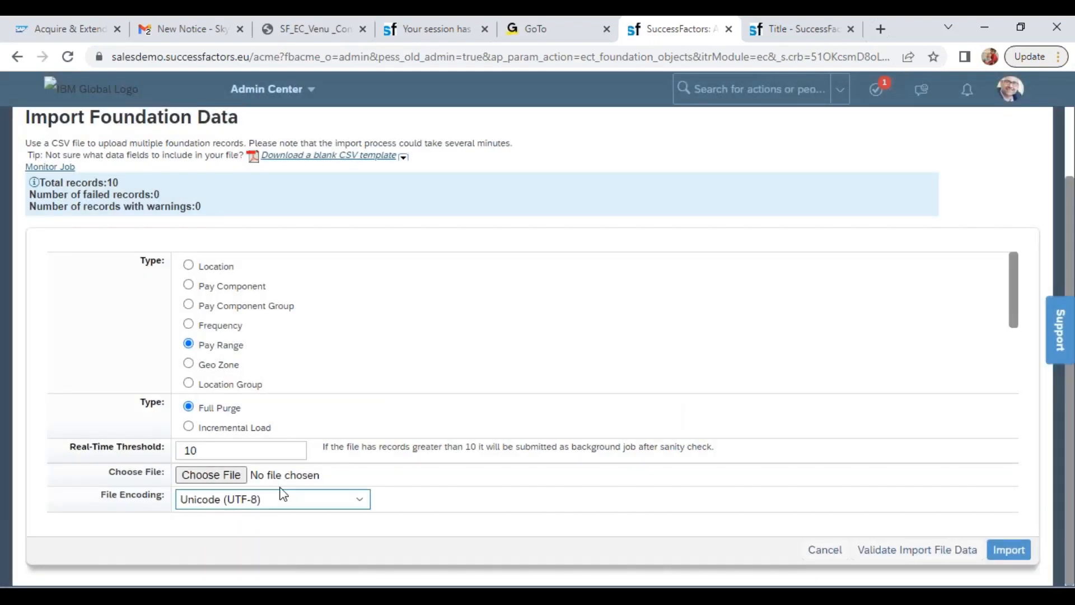
Choose the updated PAY_RANGE template CSV as the import file and import it
{"action": "left_click", "coordinate": [241, 481]}
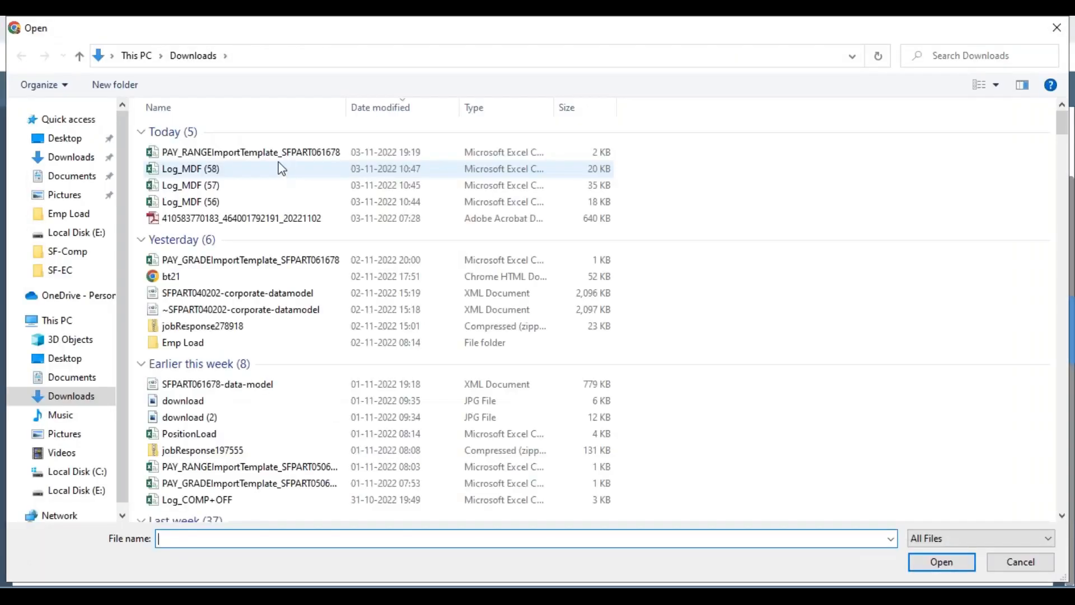
{"action": "double_click", "coordinate": [271, 154]}
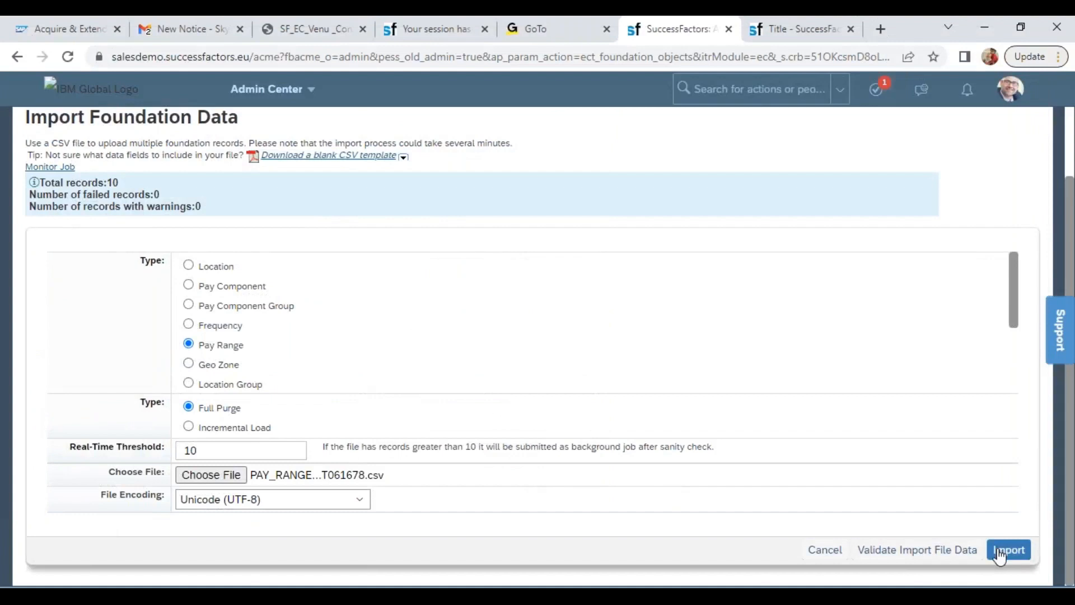
{"action": "left_click", "coordinate": [998, 551]}
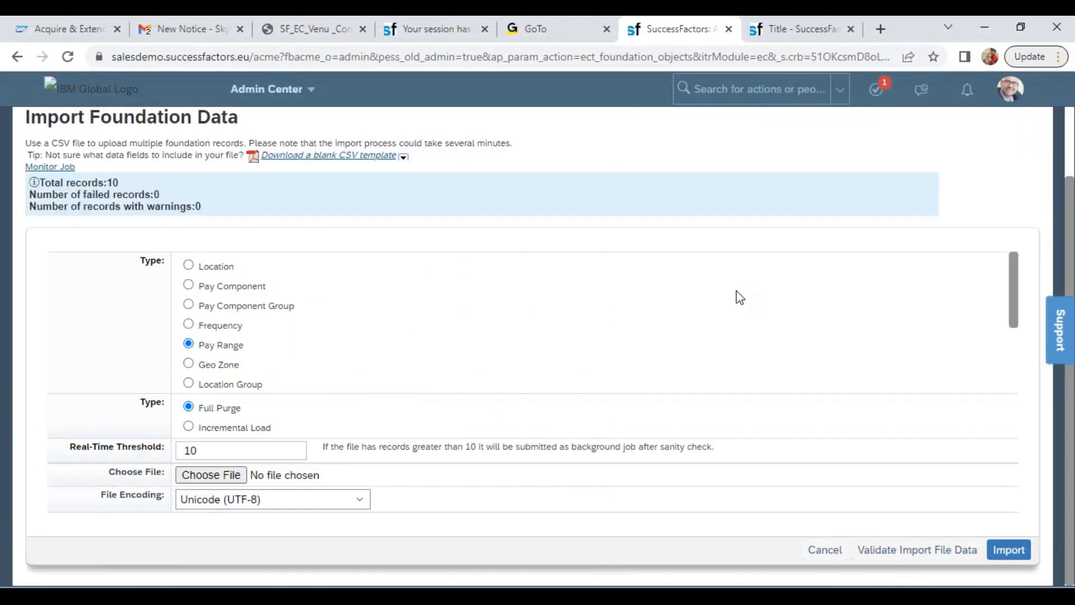
Search for wipro in Manage Organization, Pay and Job Structures and reopen Wipro Pay Range 08 to examine its history and pay values
{"action": "left_click", "coordinate": [790, 33]}
{"action": "type", "text": "wipp"}
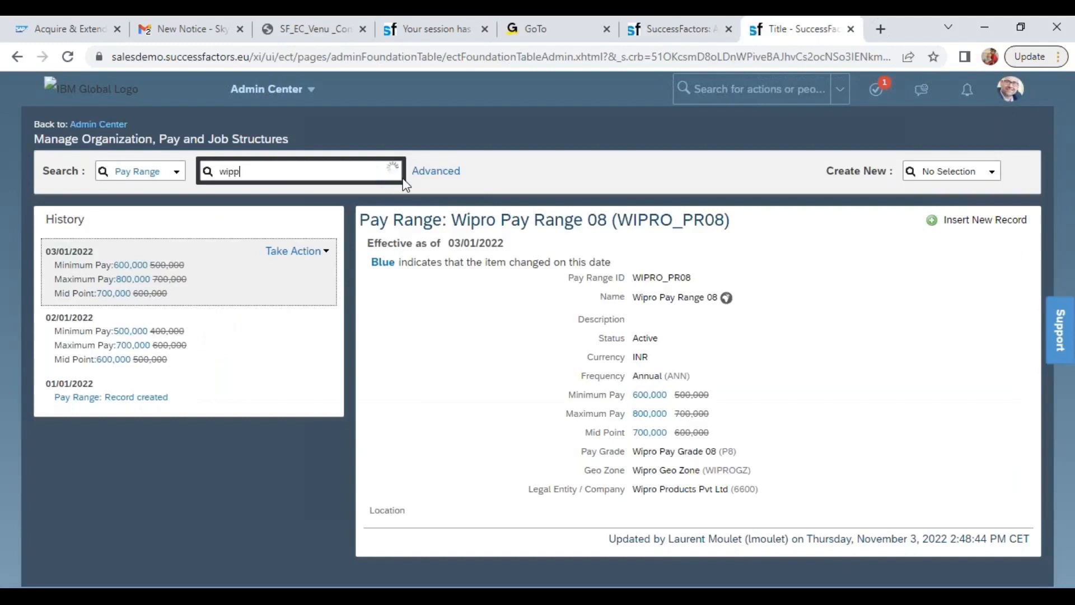
{"action": "key", "text": "BackSpace"}
{"action": "type", "text": "ro"}
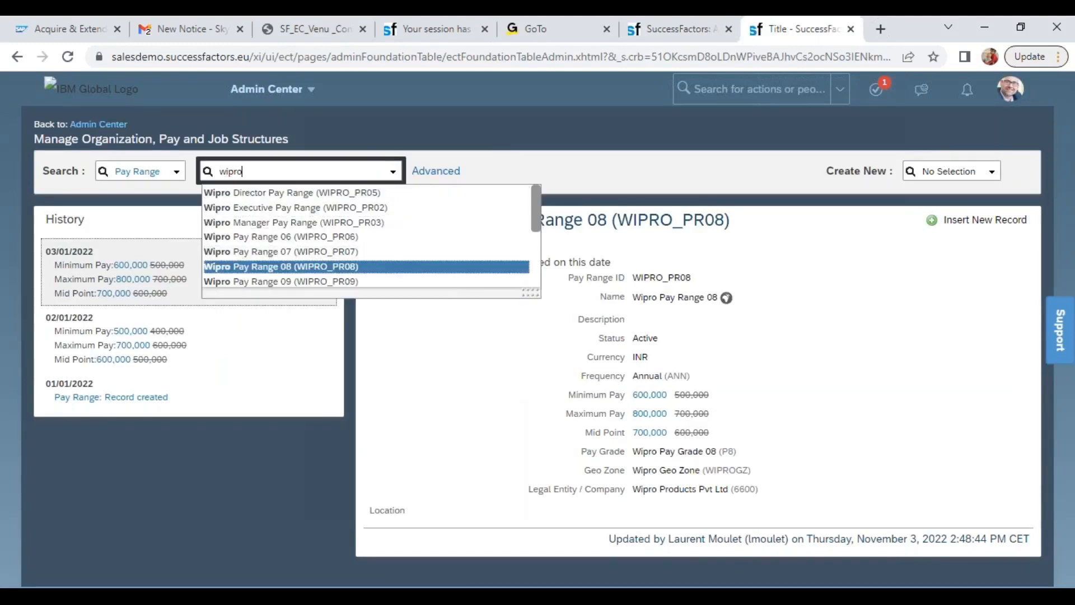
{"action": "key", "text": "Return"}
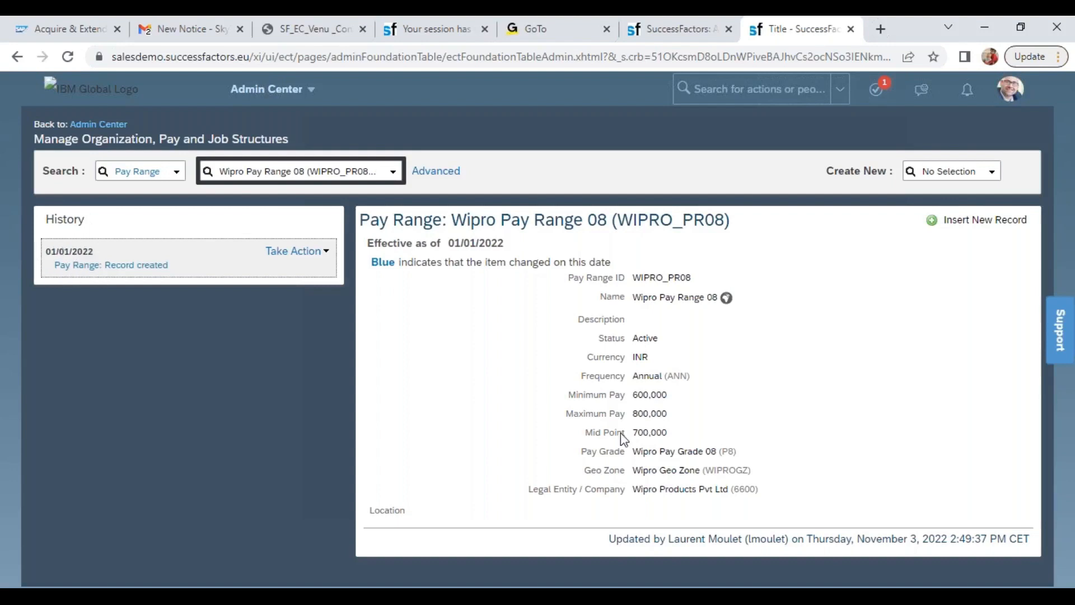
{"action": "left_click_drag", "start_coordinate": [633, 395], "coordinate": [660, 429]}
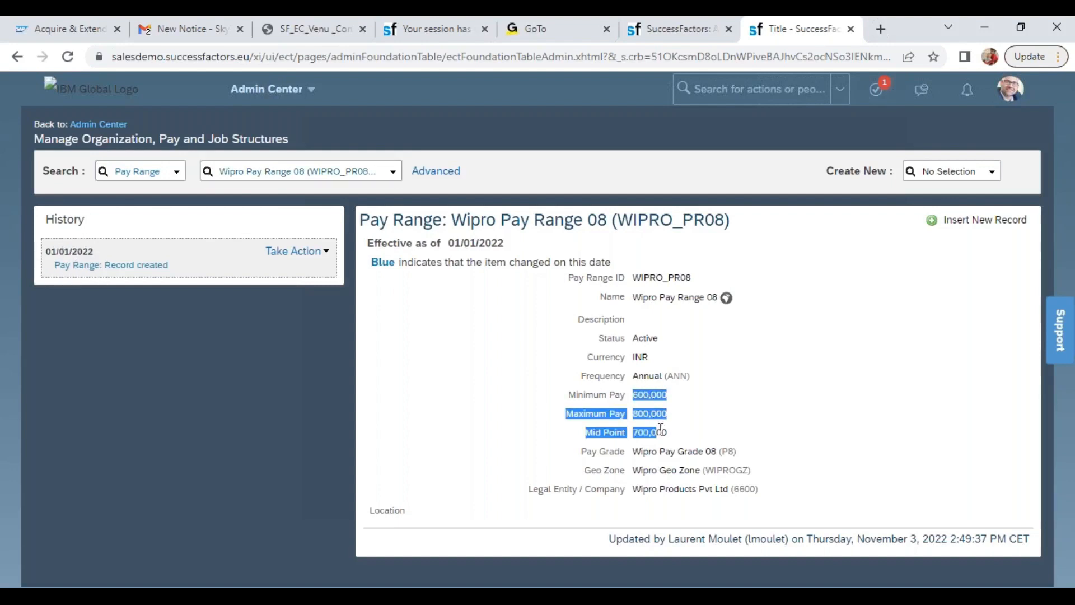
Compare the pay values with the WIPRO_PR08 row of the Excel template, and switch back to Chrome
{"action": "key", "text": "alt+Tab"}
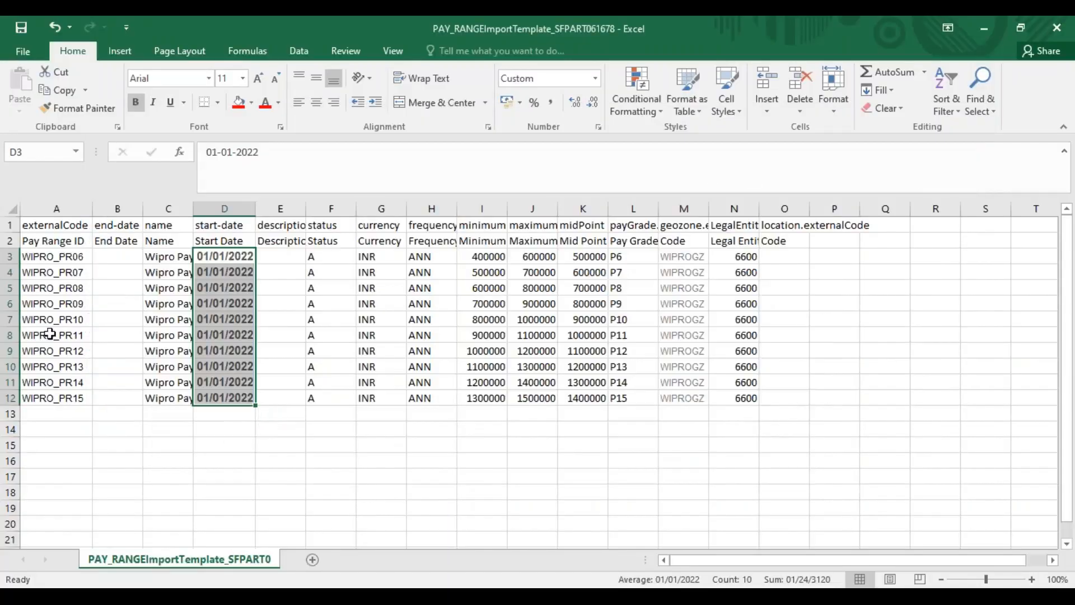
{"action": "left_click", "coordinate": [11, 287]}
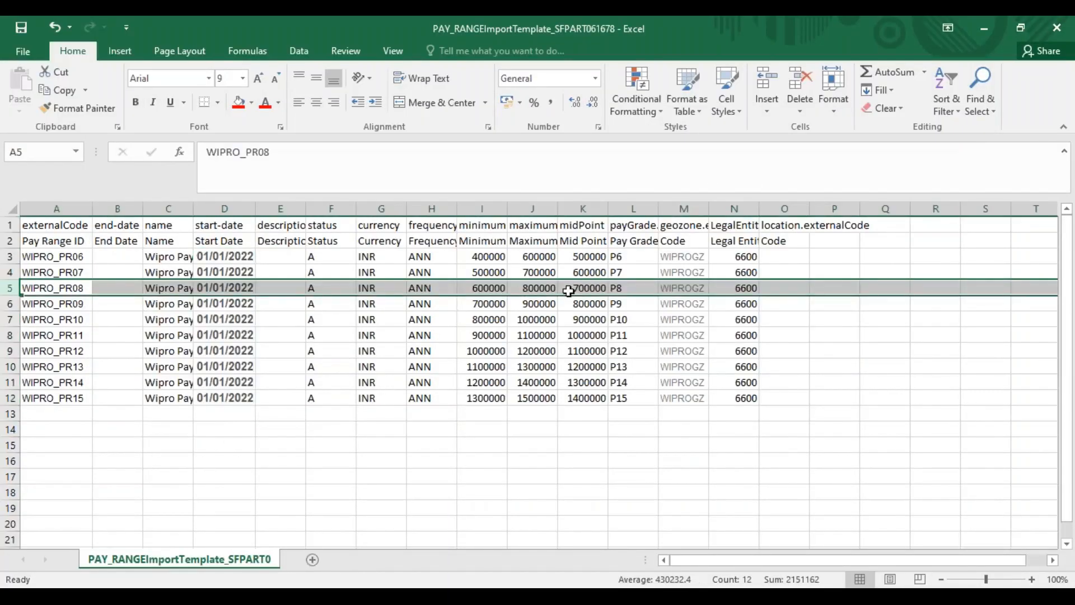
{"action": "key", "text": "alt+Tab"}
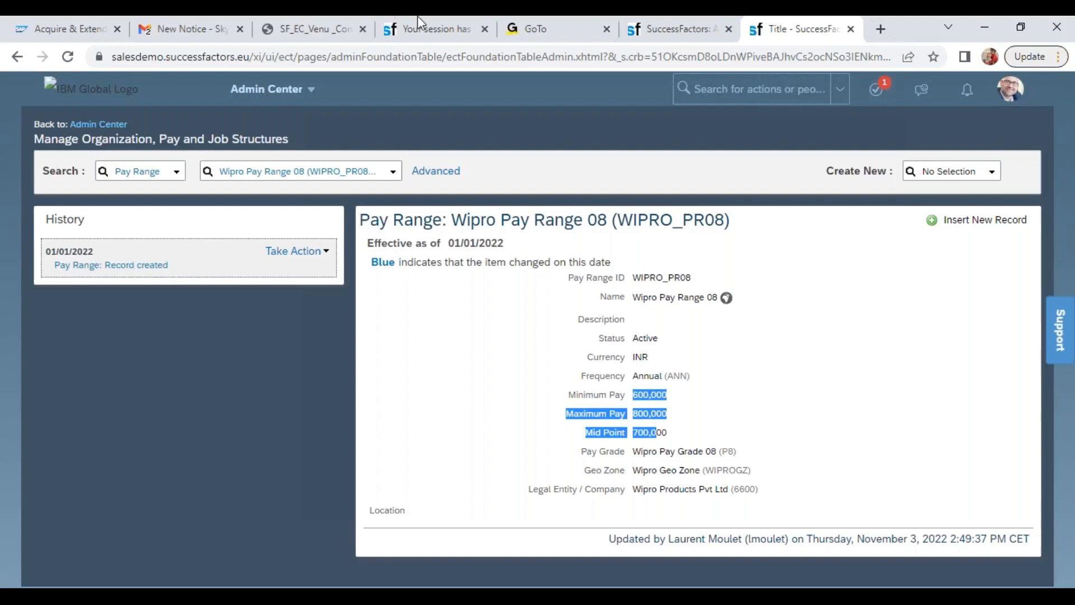
Check the training workbook's object table in Excel for the import and export tool used for MDF FO, and return to Chrome
{"action": "left_click", "coordinate": [676, 31]}
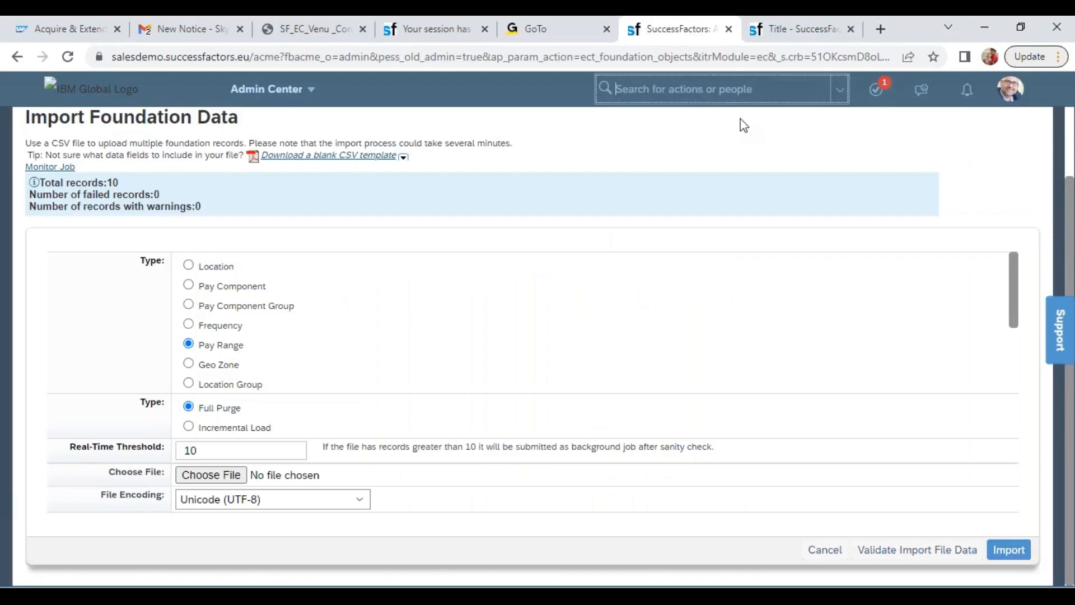
{"action": "key", "text": "alt+Tab"}
{"action": "key", "text": "alt+Tab"}
{"action": "key", "text": "alt+Tab"}
{"action": "key", "text": "alt+Tab"}
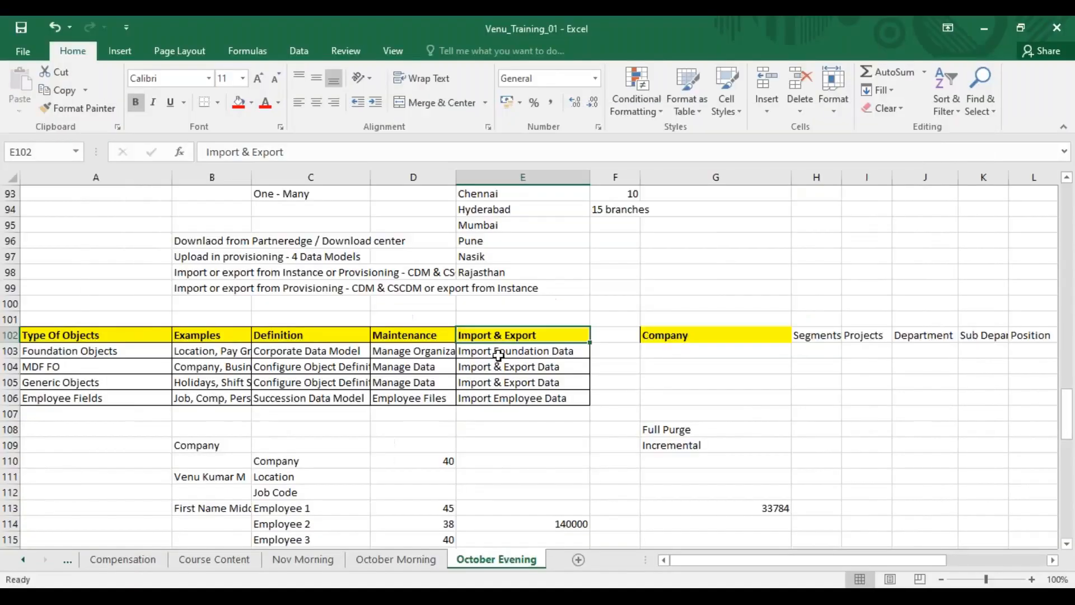
{"action": "left_click", "coordinate": [493, 351]}
{"action": "left_click", "coordinate": [493, 367]}
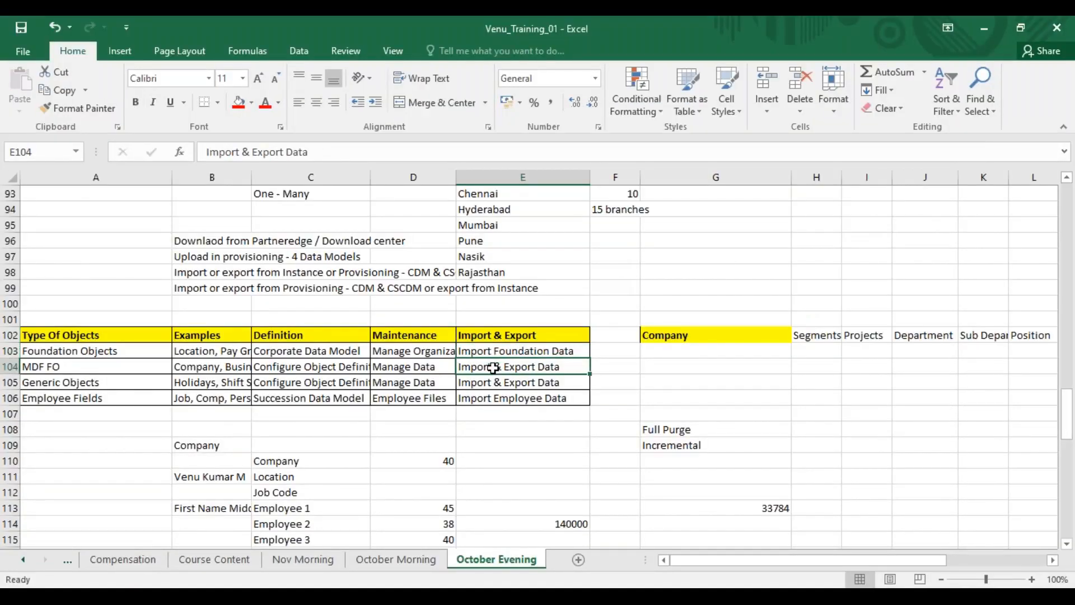
{"action": "key", "text": "alt+Tab"}
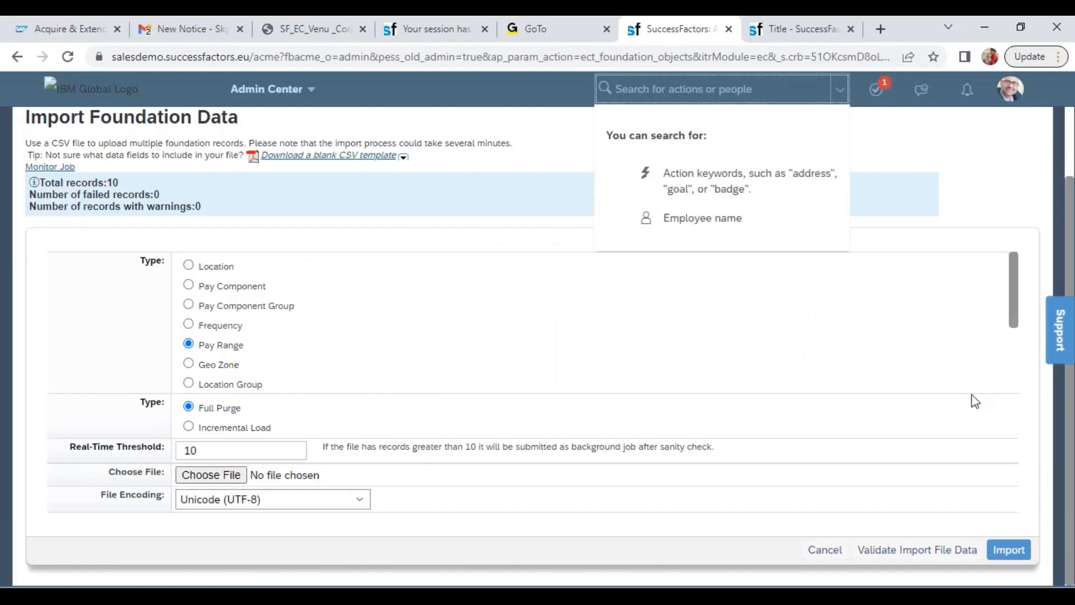
Search the site's actions for import and export data and open the Import and Export Data page
{"action": "left_click", "coordinate": [1056, 307]}
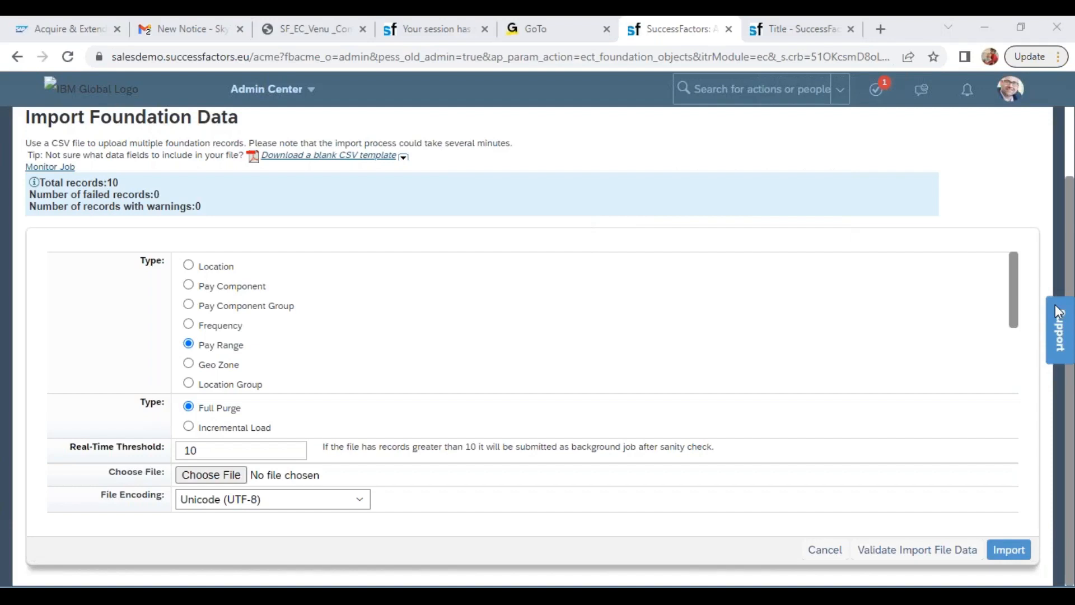
{"action": "left_click", "coordinate": [776, 89]}
{"action": "type", "text": "import and export da"}
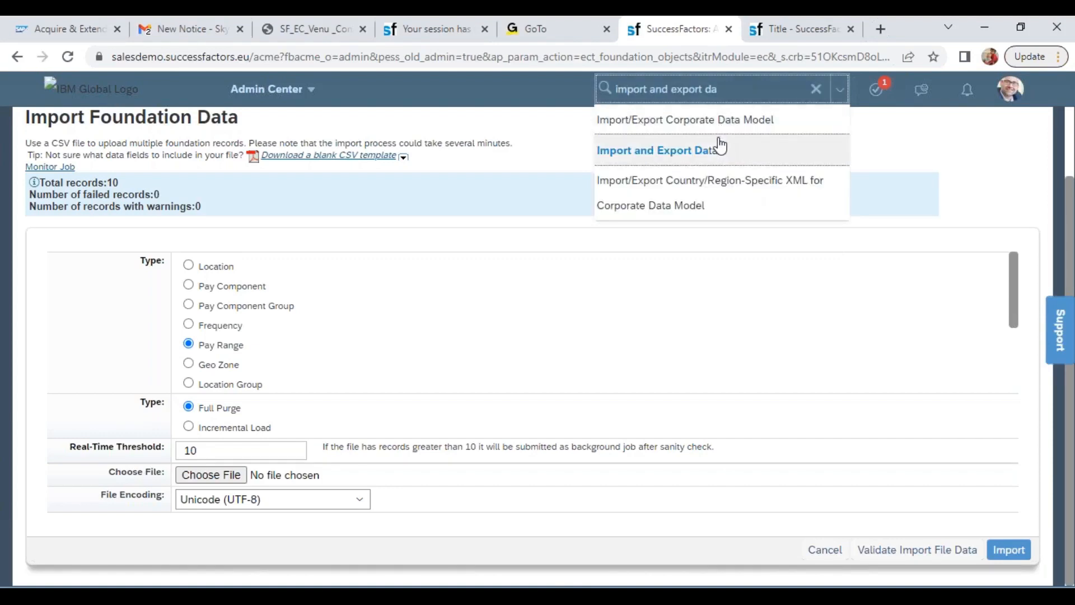
{"action": "left_click", "coordinate": [721, 147]}
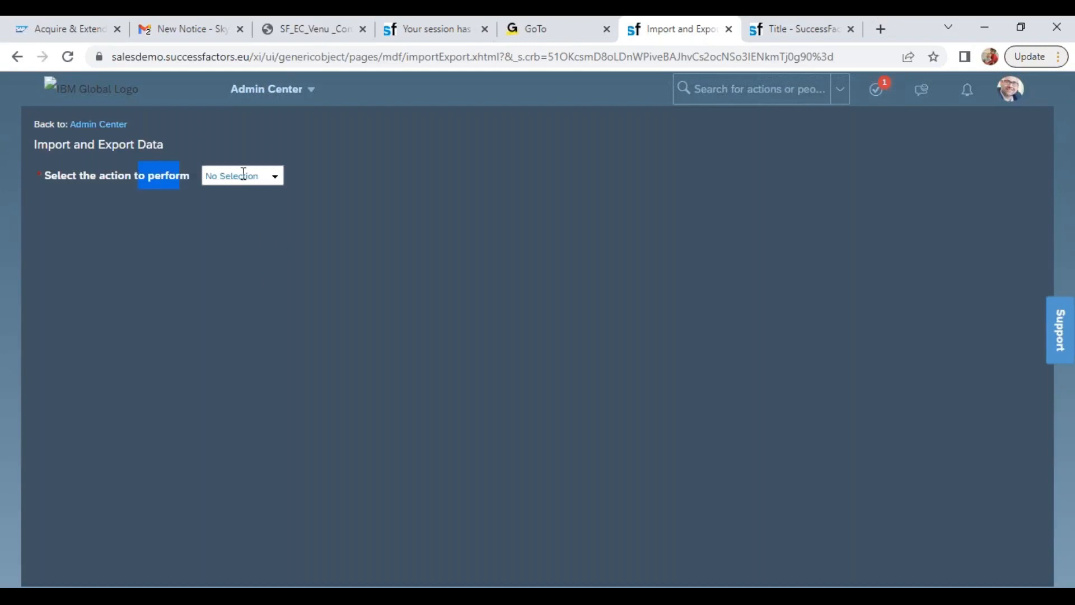
Select Export Data as the action to perform and Position as the generic object
{"action": "left_click", "coordinate": [273, 178]}
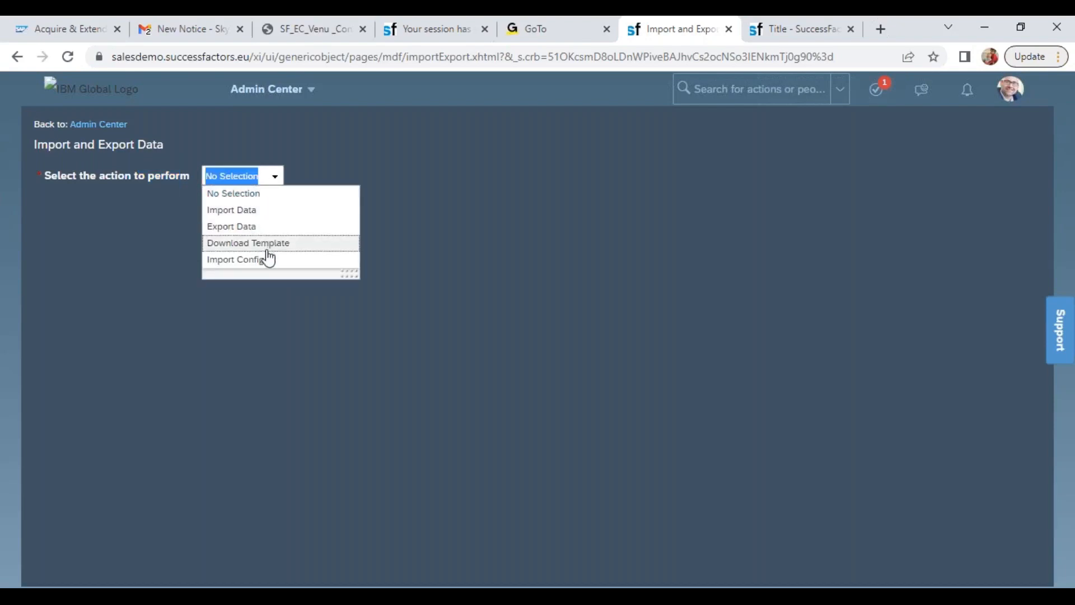
{"action": "left_click", "coordinate": [232, 226]}
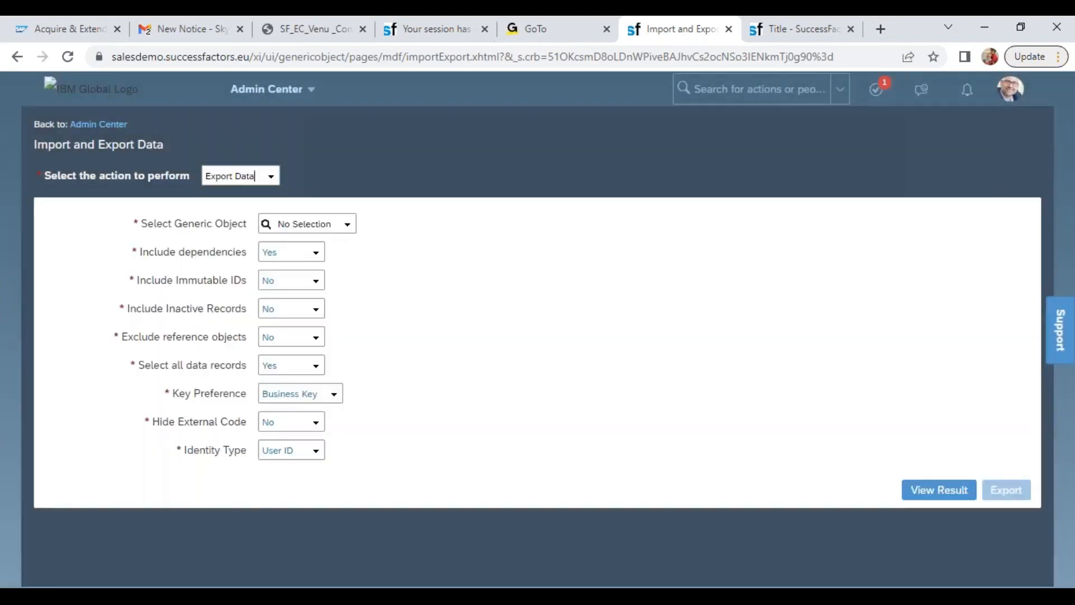
{"action": "left_click_drag", "start_coordinate": [194, 222], "coordinate": [233, 223]}
{"action": "left_click", "coordinate": [280, 224]}
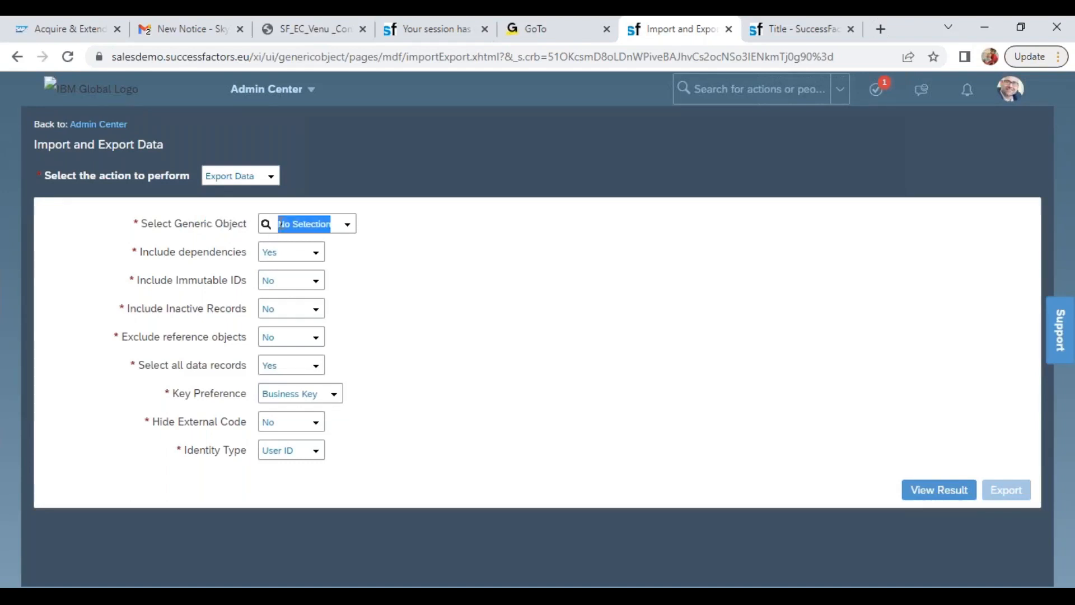
{"action": "type", "text": "posi"}
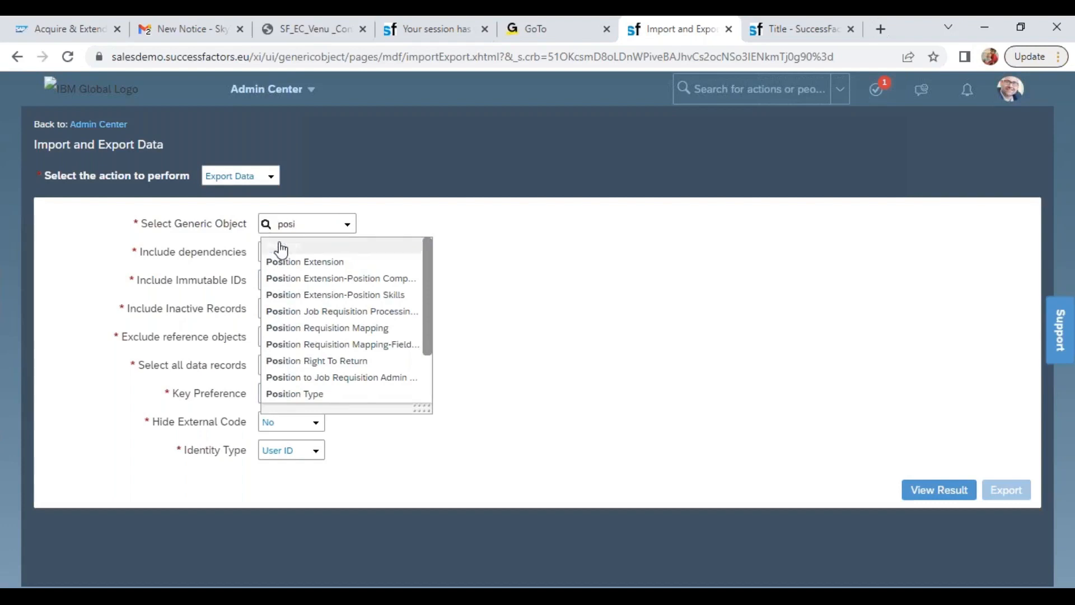
{"action": "left_click", "coordinate": [279, 245]}
{"action": "left_click_drag", "start_coordinate": [246, 451], "coordinate": [135, 279]}
{"action": "left_click", "coordinate": [458, 269]}
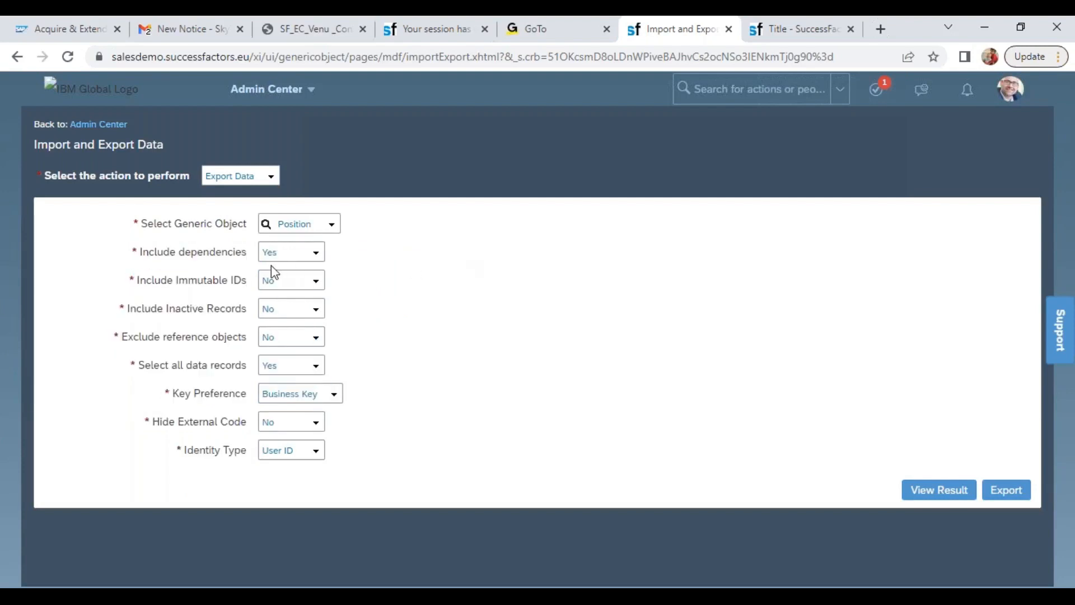
Set Include dependencies to No, export the Position data, and return to the Wipro Pay Range 08 record
{"action": "left_click_drag", "start_coordinate": [170, 253], "coordinate": [247, 258]}
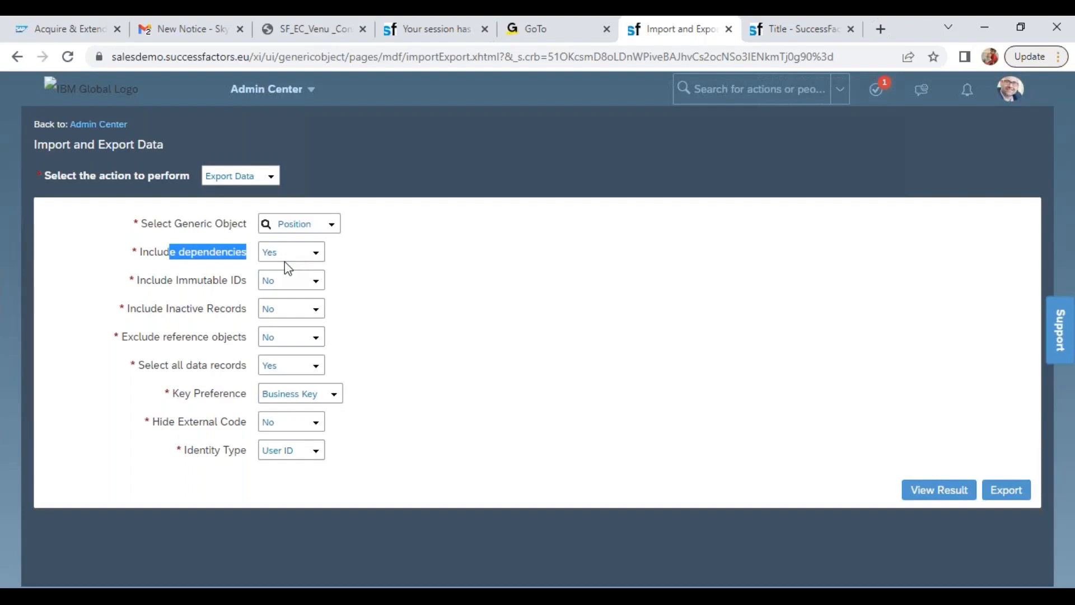
{"action": "left_click", "coordinate": [317, 253]}
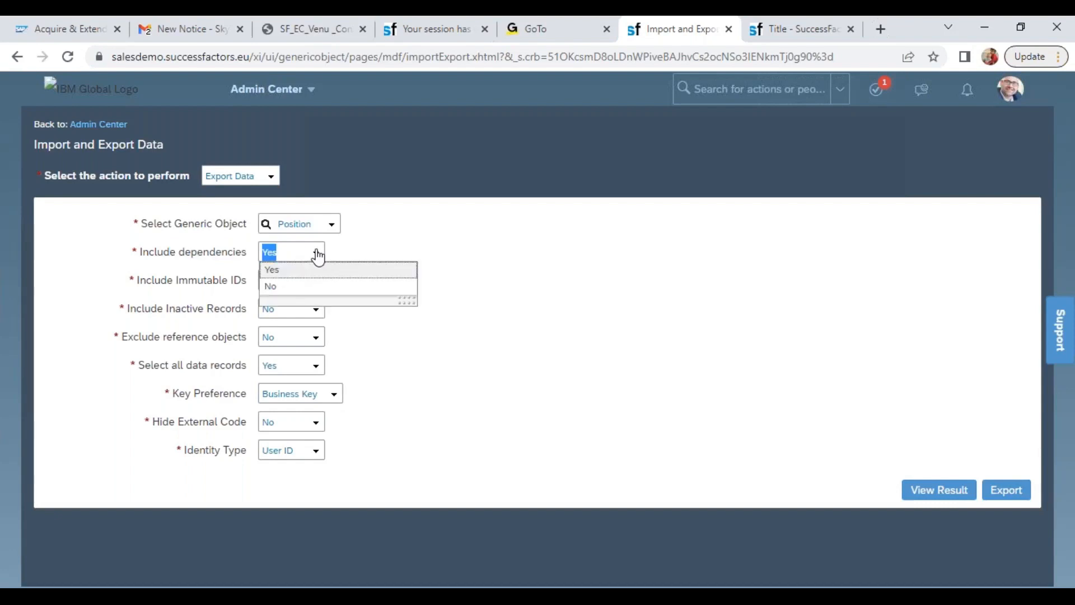
{"action": "left_click", "coordinate": [305, 288]}
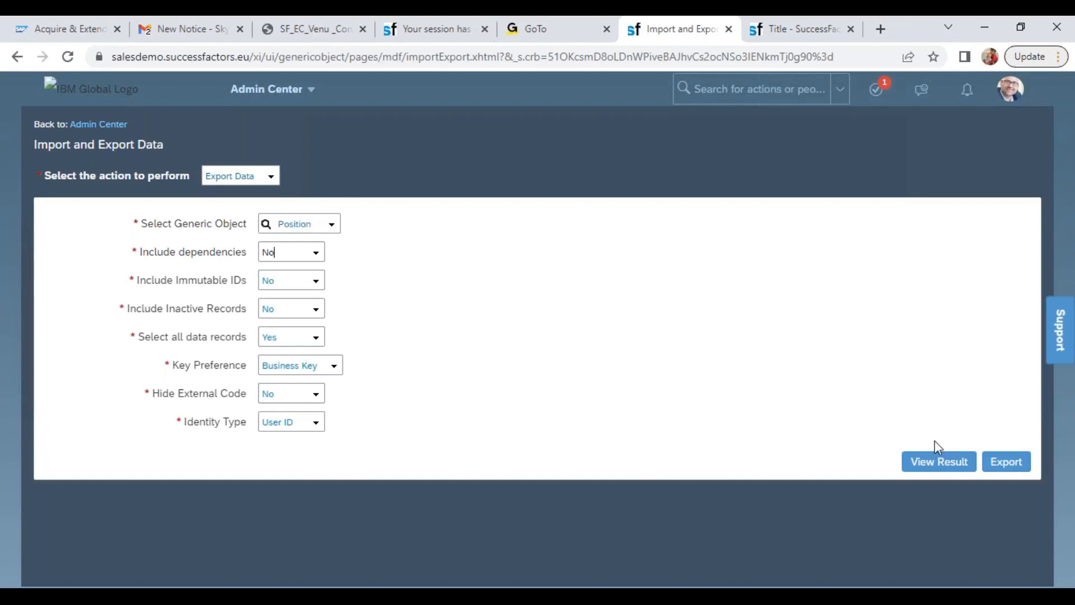
{"action": "left_click", "coordinate": [1005, 463]}
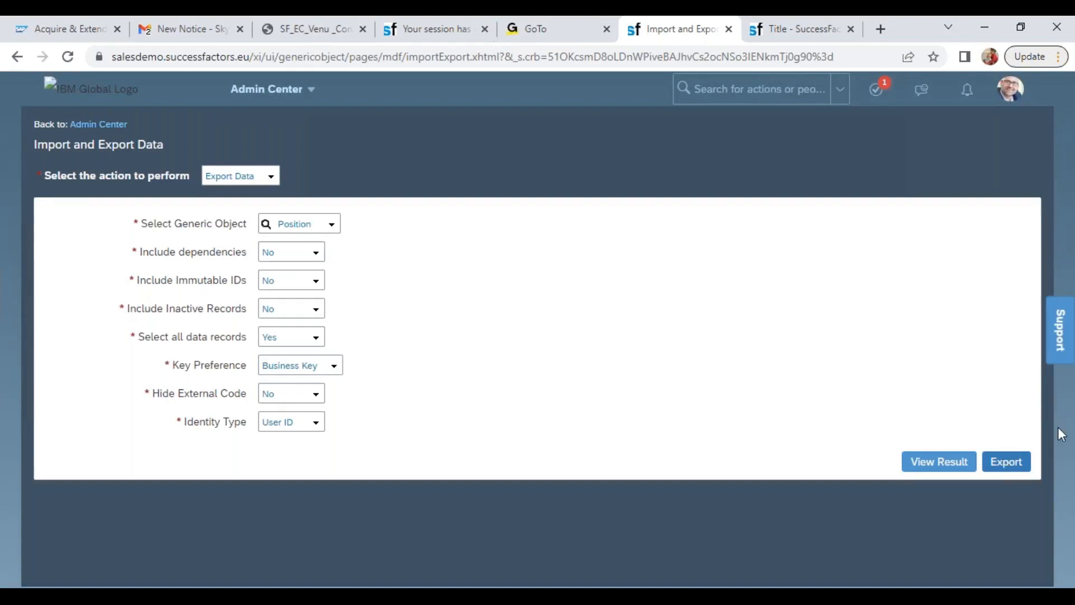
{"action": "left_click", "coordinate": [792, 30]}
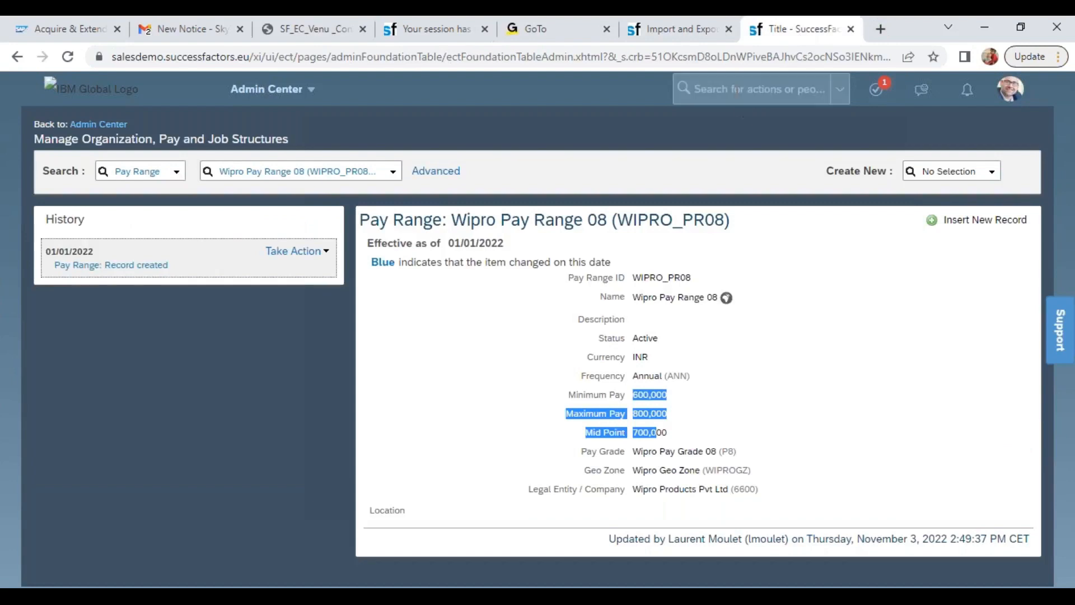
Search the site's actions for Monitor Jobs and download the status file of the newest Position MDF data export
{"action": "left_click", "coordinate": [779, 89]}
{"action": "type", "text": "mon job"}
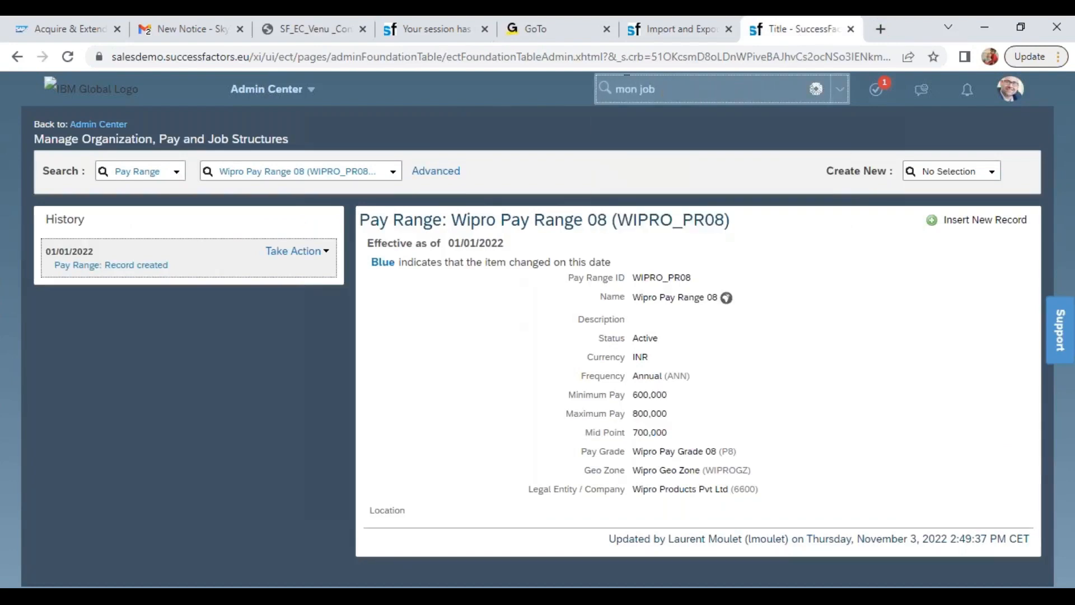
{"action": "left_click", "coordinate": [632, 178]}
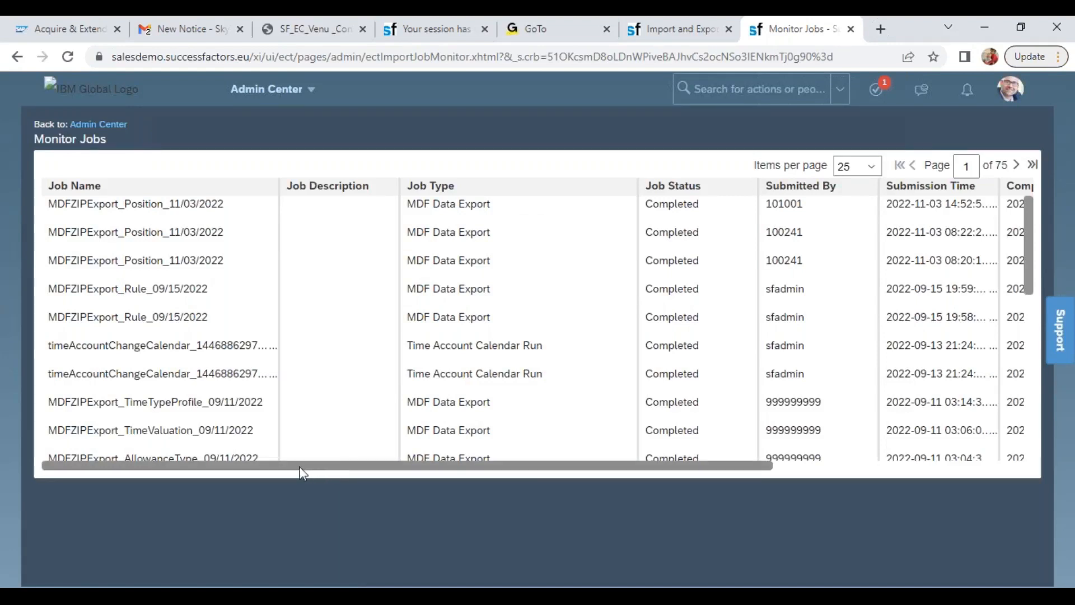
{"action": "left_click_drag", "start_coordinate": [112, 204], "coordinate": [241, 217]}
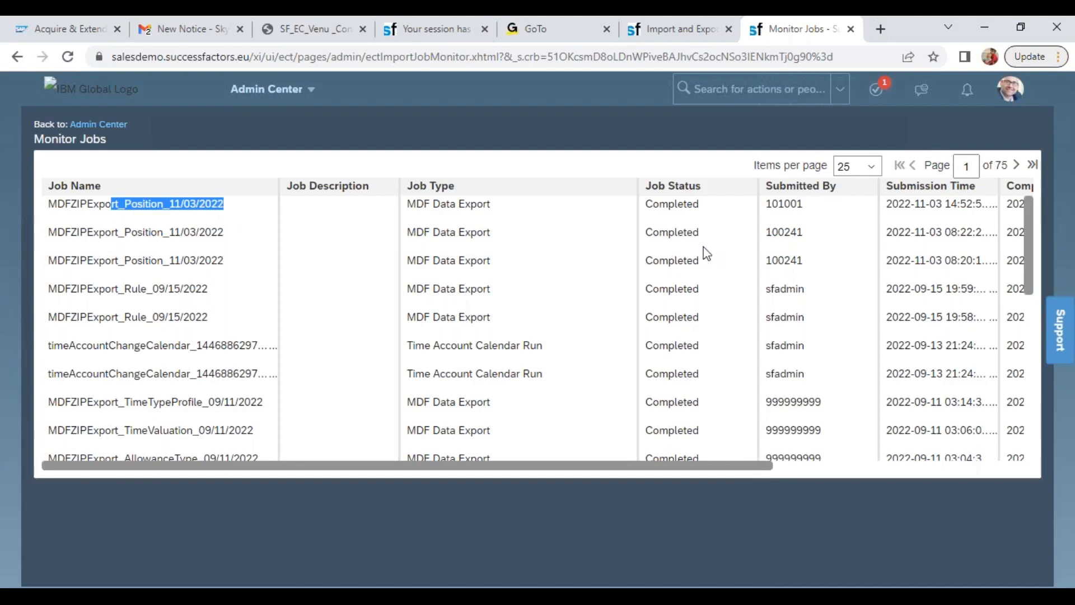
{"action": "left_click_drag", "start_coordinate": [611, 473], "coordinate": [891, 469]}
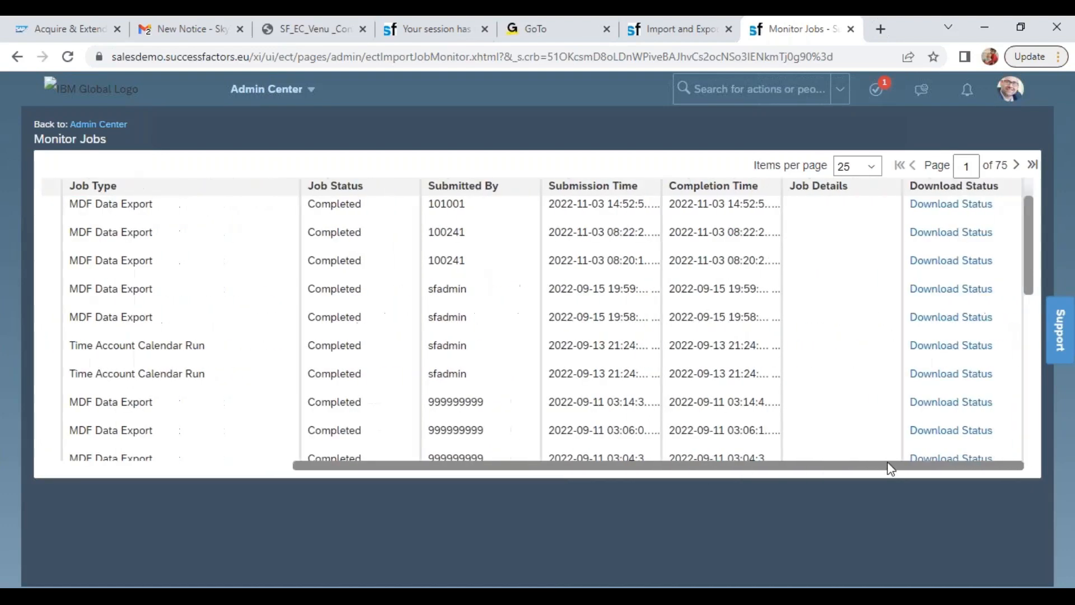
{"action": "left_click", "coordinate": [958, 209]}
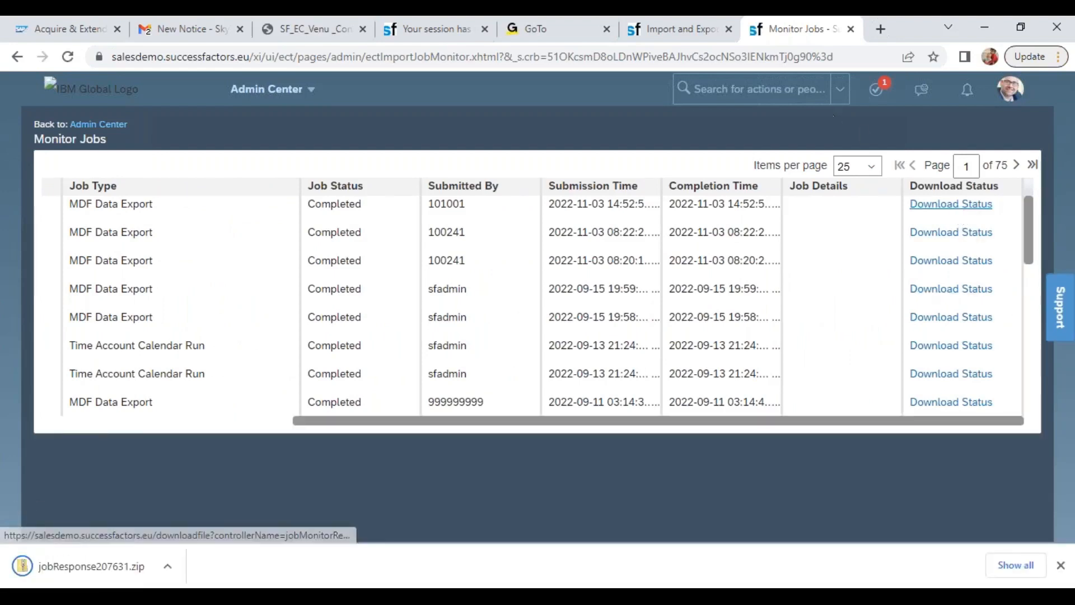
Look up the employee behind the other Position exports by searching for the submitter's ID, and close the search
{"action": "left_click", "coordinate": [784, 87]}
{"action": "type", "text": "100"}
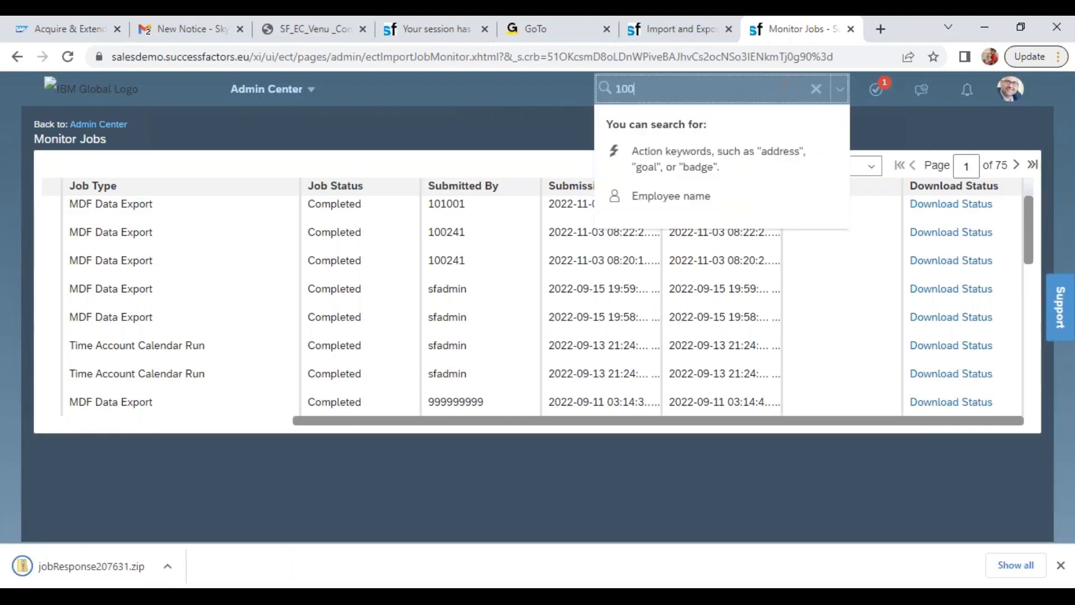
{"action": "type", "text": "241"}
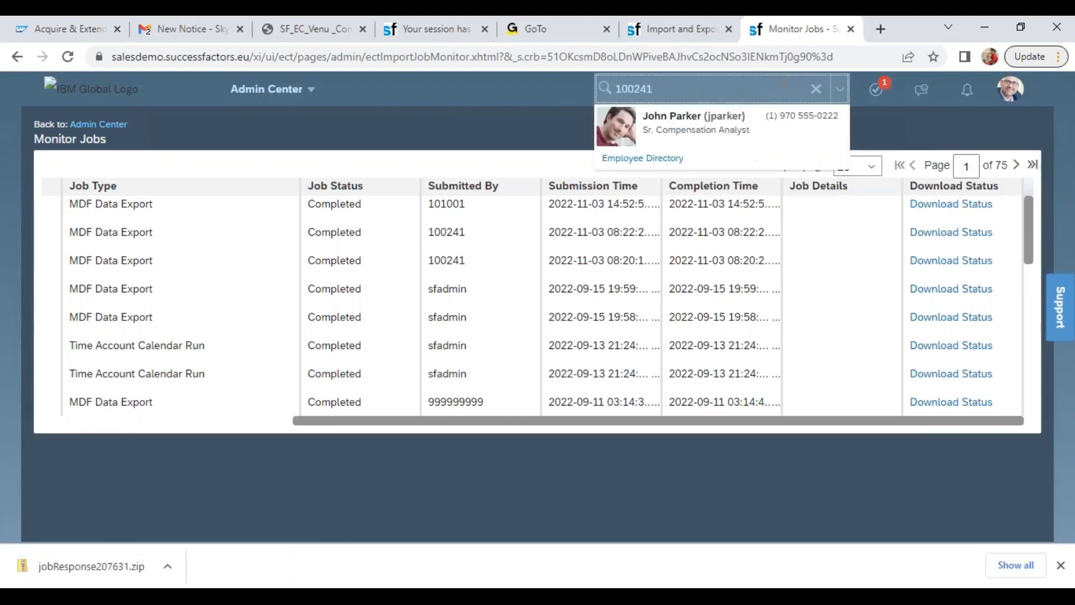
{"action": "left_click", "coordinate": [481, 126]}
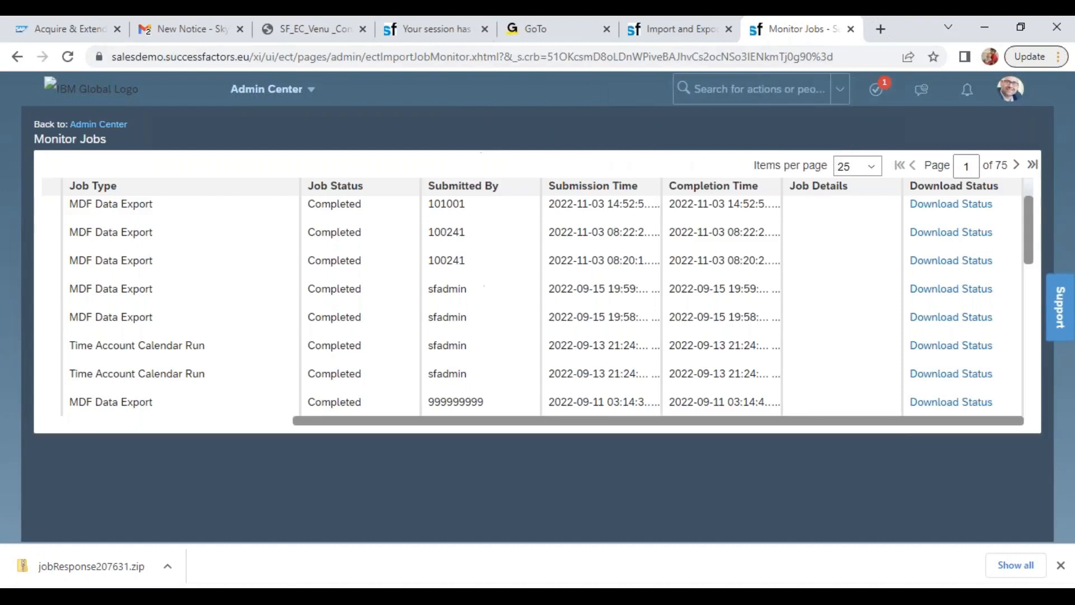
Open the Position file from the downloaded jobResponse207631.zip in Excel and widen its Start Date column
{"action": "left_click", "coordinate": [167, 566]}
{"action": "left_click", "coordinate": [189, 467]}
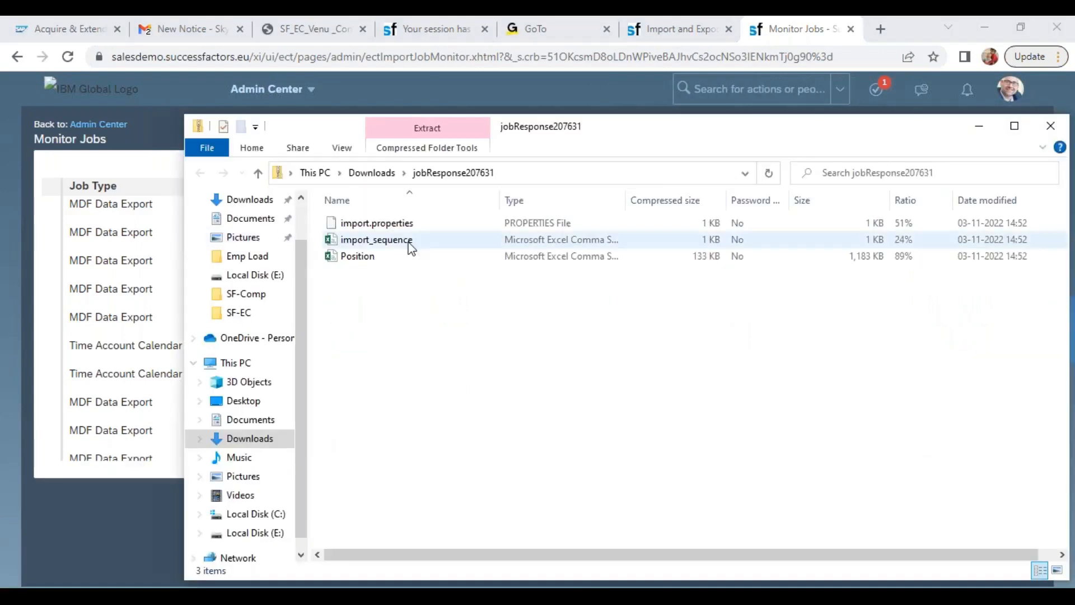
{"action": "left_click", "coordinate": [368, 261]}
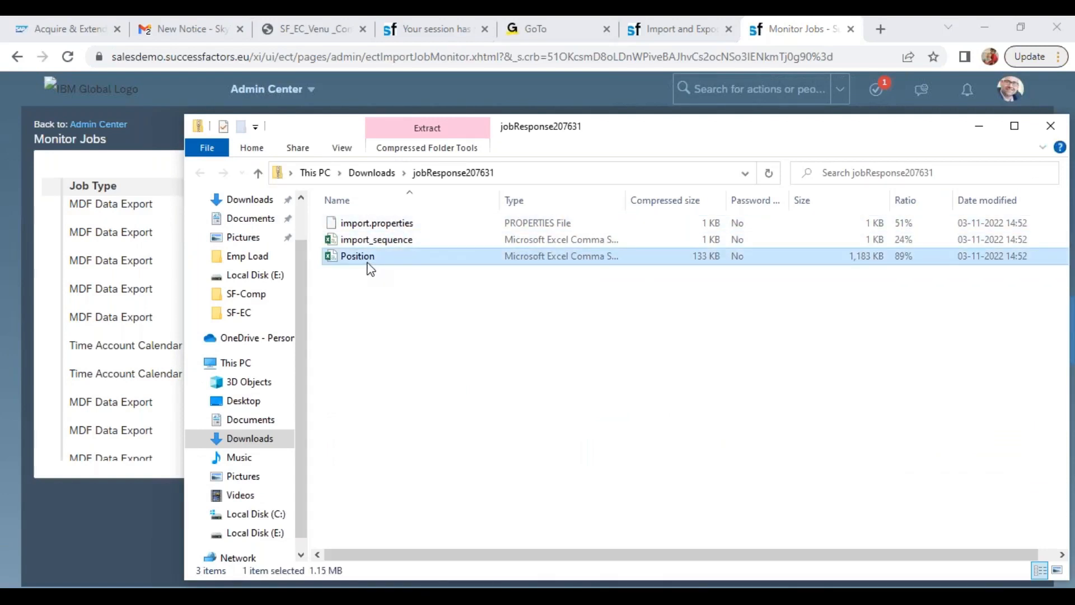
{"action": "double_click", "coordinate": [365, 261]}
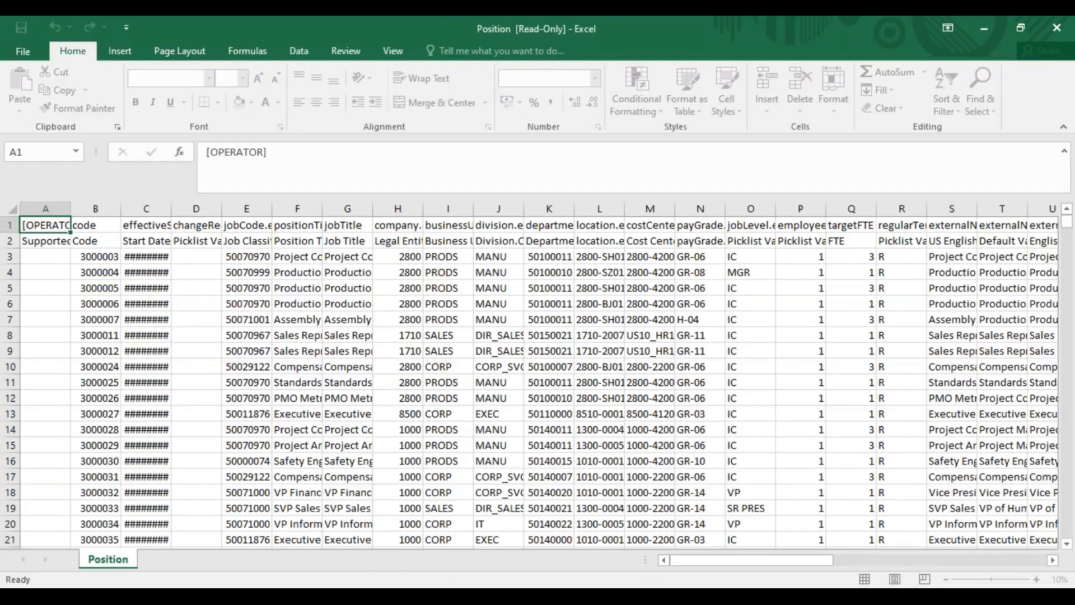
{"action": "left_click", "coordinate": [95, 200]}
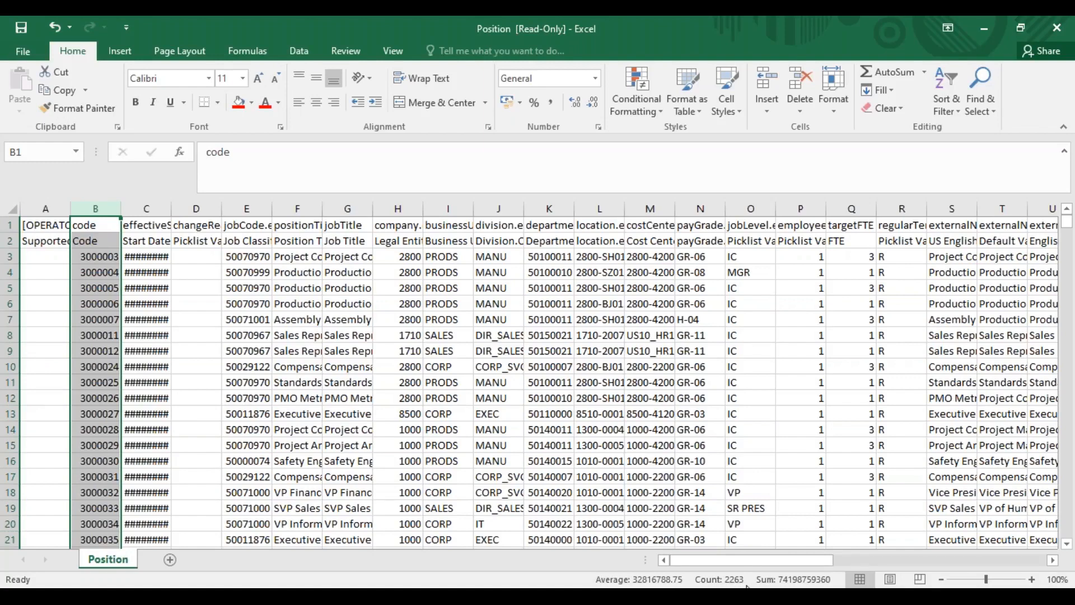
{"action": "left_click_drag", "start_coordinate": [169, 205], "coordinate": [192, 206]}
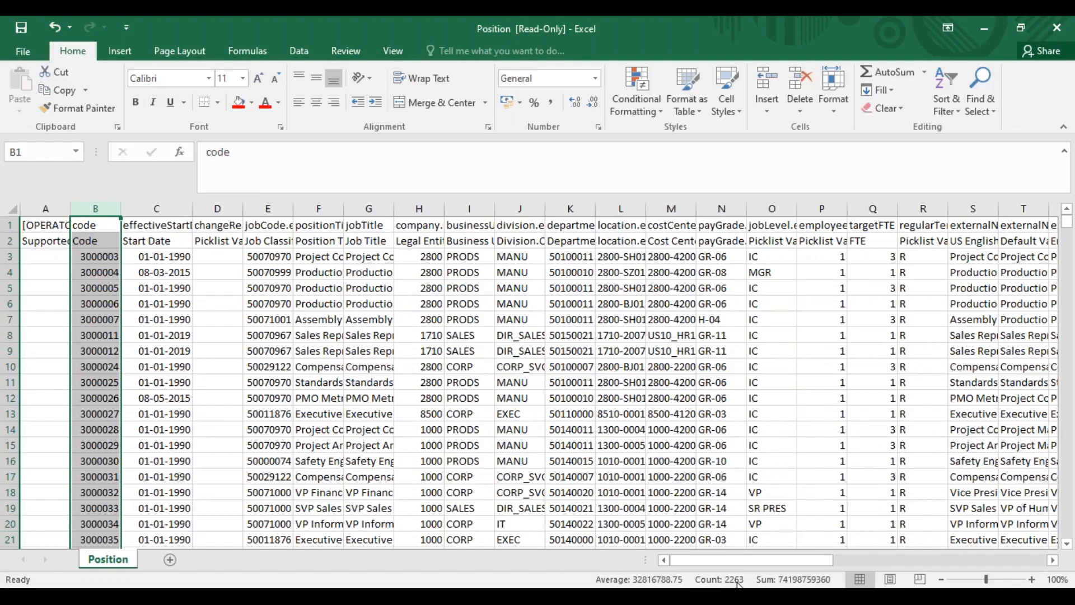
Add filters to the header labels in row 2 and filter the Position Title column for wipro
{"action": "left_click", "coordinate": [17, 236]}
{"action": "left_click", "coordinate": [11, 241]}
{"action": "key", "text": "ctrl+shift+l"}
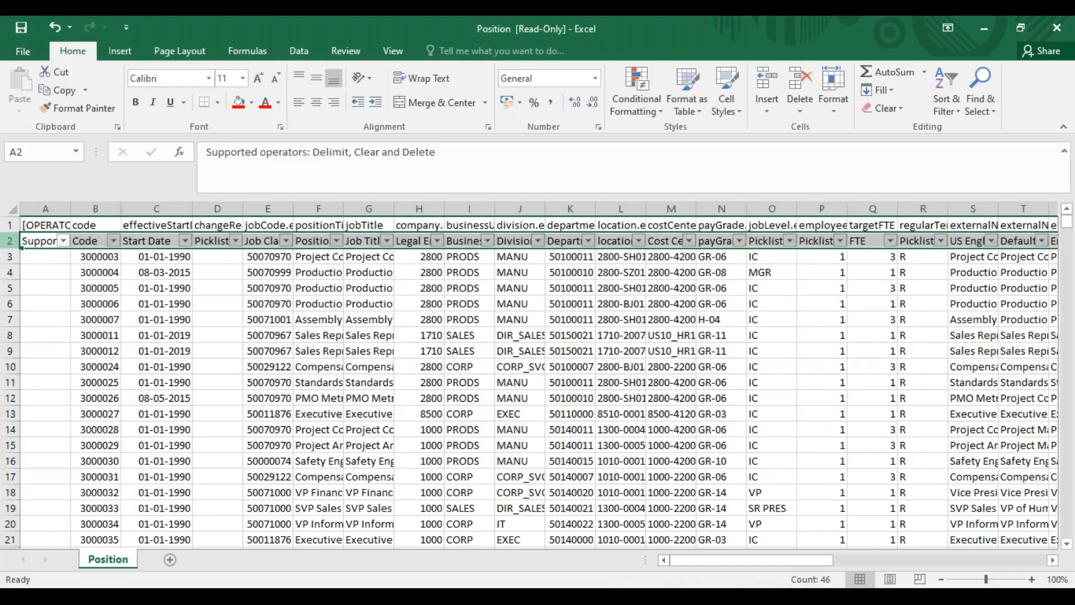
{"action": "left_click", "coordinate": [336, 241]}
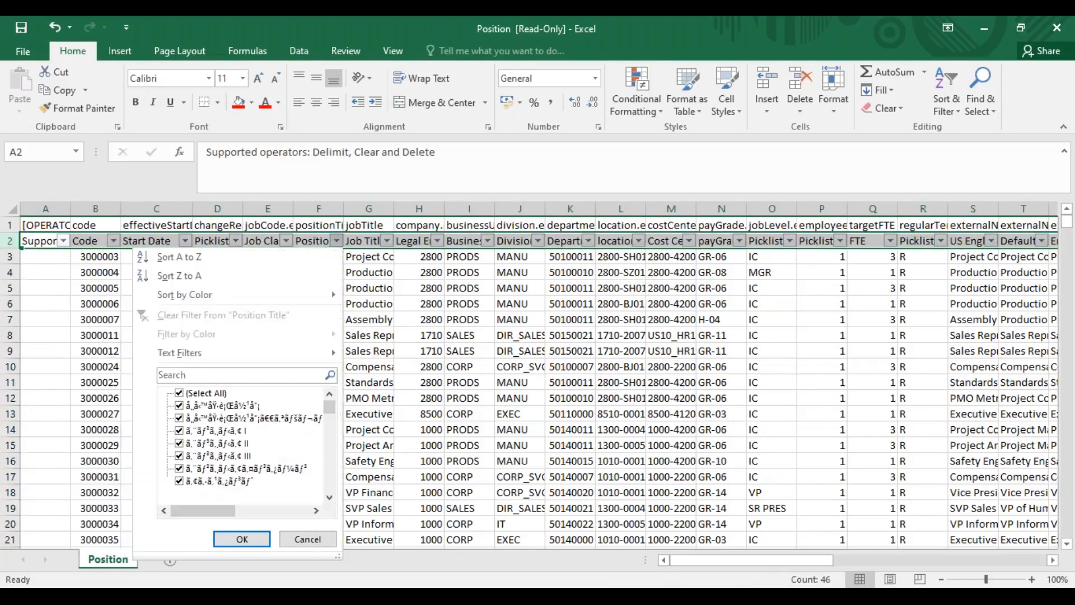
{"action": "left_click", "coordinate": [253, 373]}
{"action": "type", "text": "wipro"}
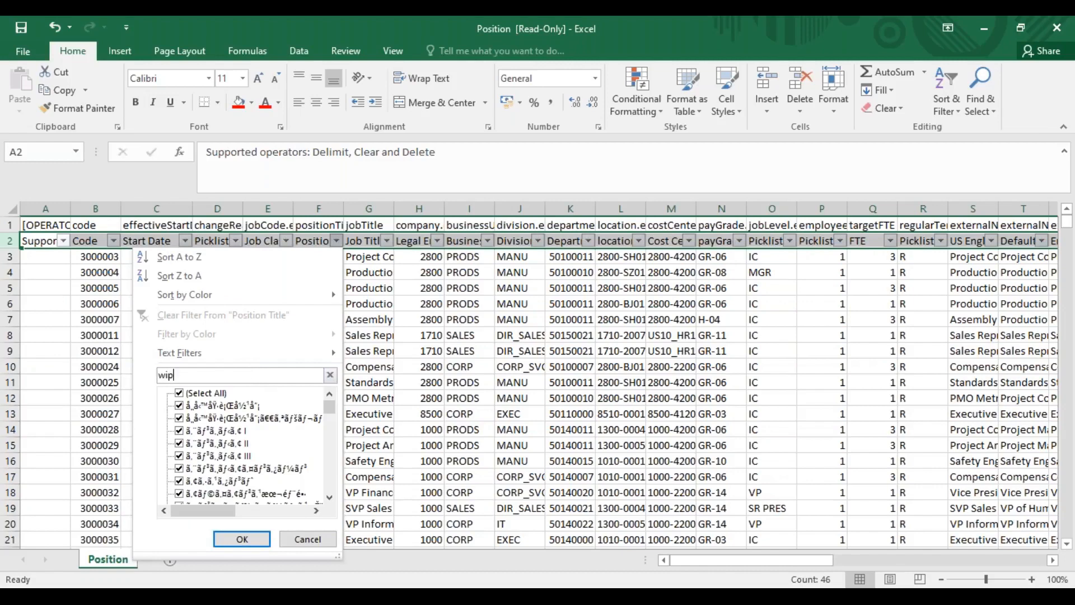
{"action": "left_click", "coordinate": [246, 540]}
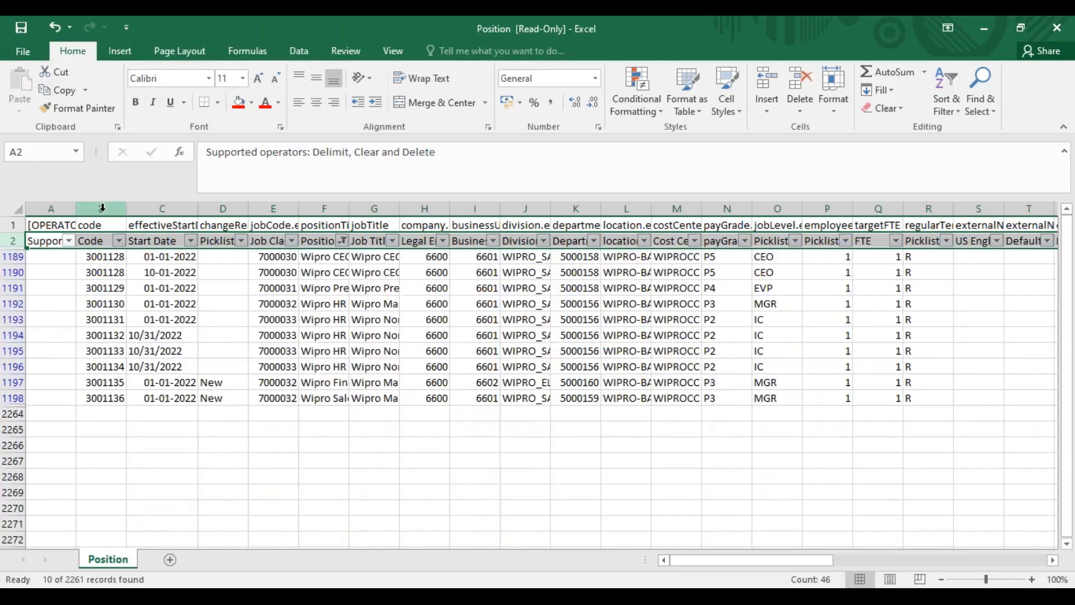
Copy both header rows and the filtered Wipro position rows into a new worksheet
{"action": "left_click_drag", "start_coordinate": [101, 208], "coordinate": [163, 209]}
{"action": "left_click_drag", "start_coordinate": [247, 232], "coordinate": [328, 232]}
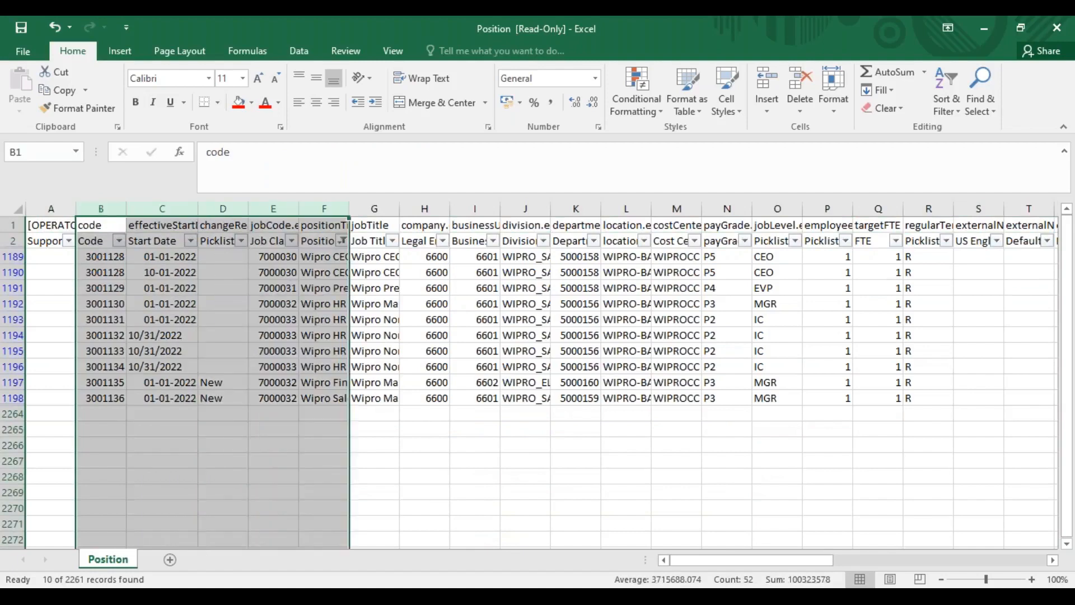
{"action": "left_click", "coordinate": [452, 321]}
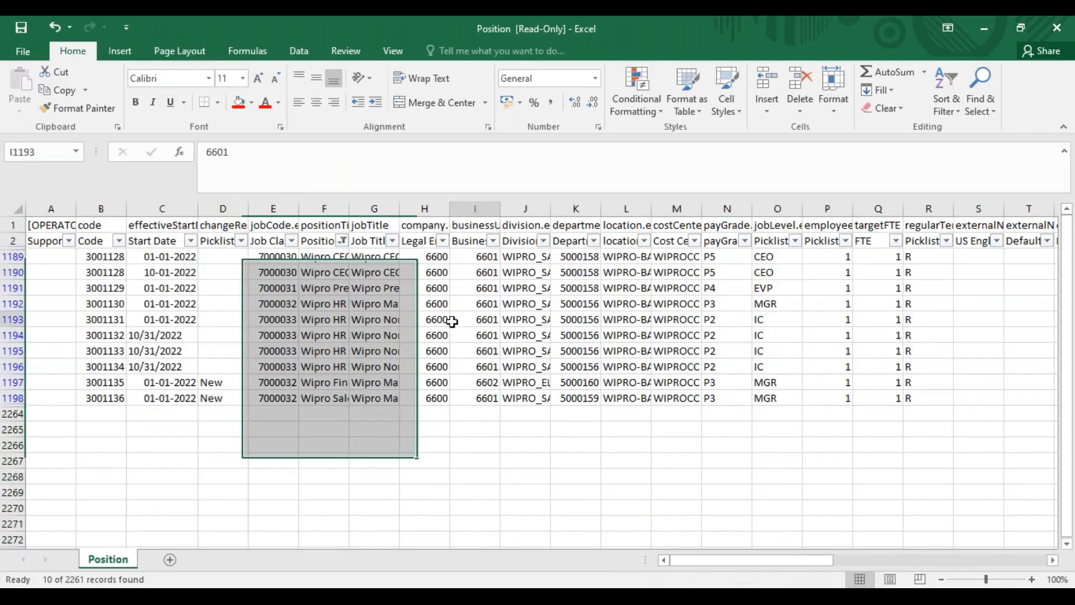
{"action": "left_click_drag", "start_coordinate": [12, 224], "coordinate": [12, 414]}
{"action": "key", "text": "ctrl+c"}
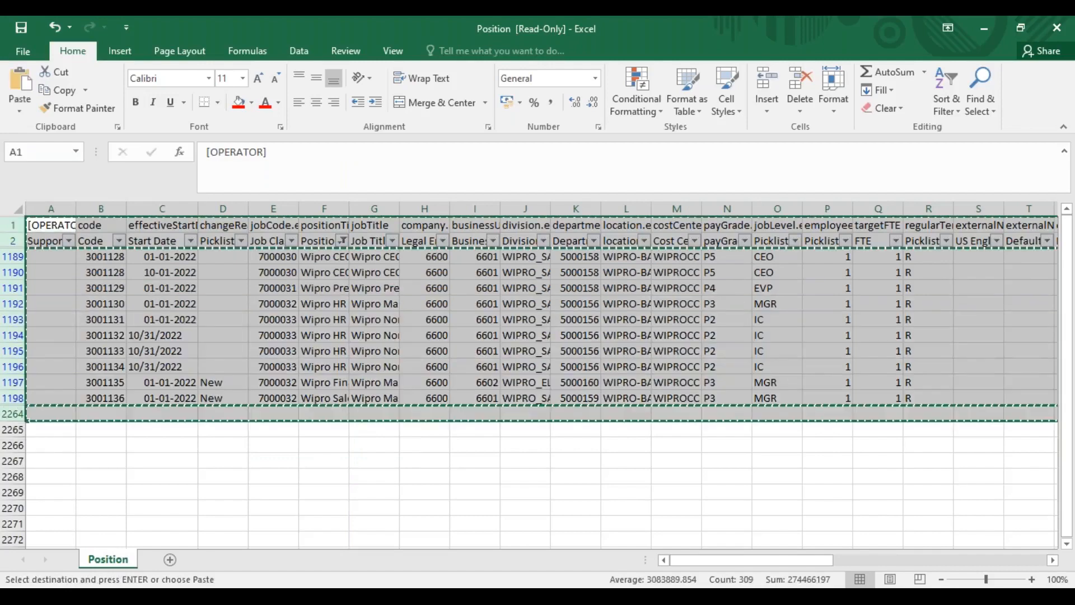
{"action": "key", "text": "shift+F11"}
{"action": "key", "text": "ctrl+v"}
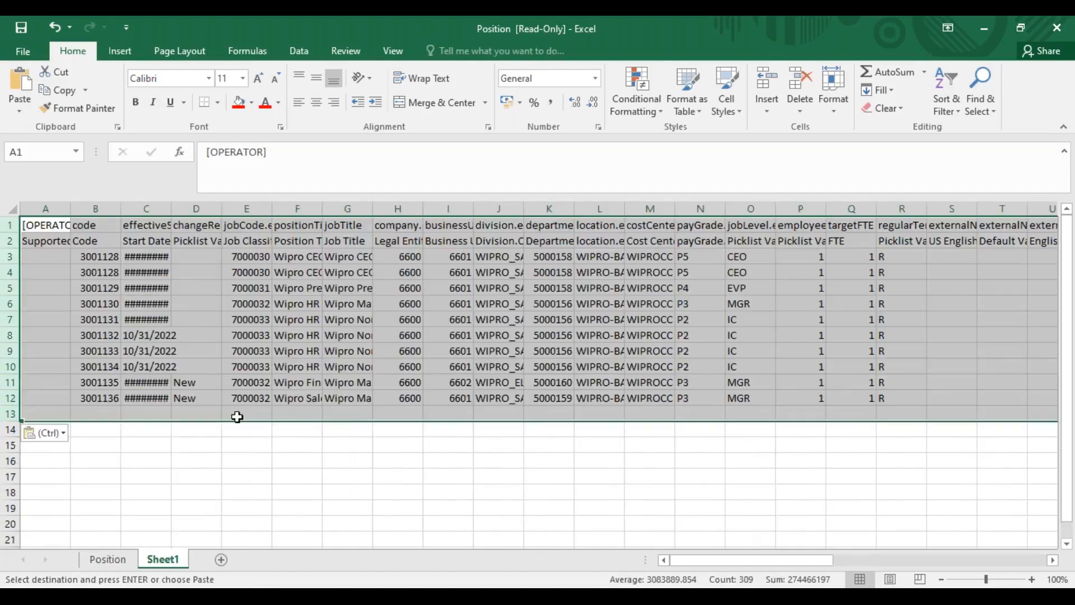
Delete the empty row 13 below the pasted records and widen the Start Date column on Sheet1
{"action": "left_click", "coordinate": [188, 394]}
{"action": "left_click", "coordinate": [11, 413]}
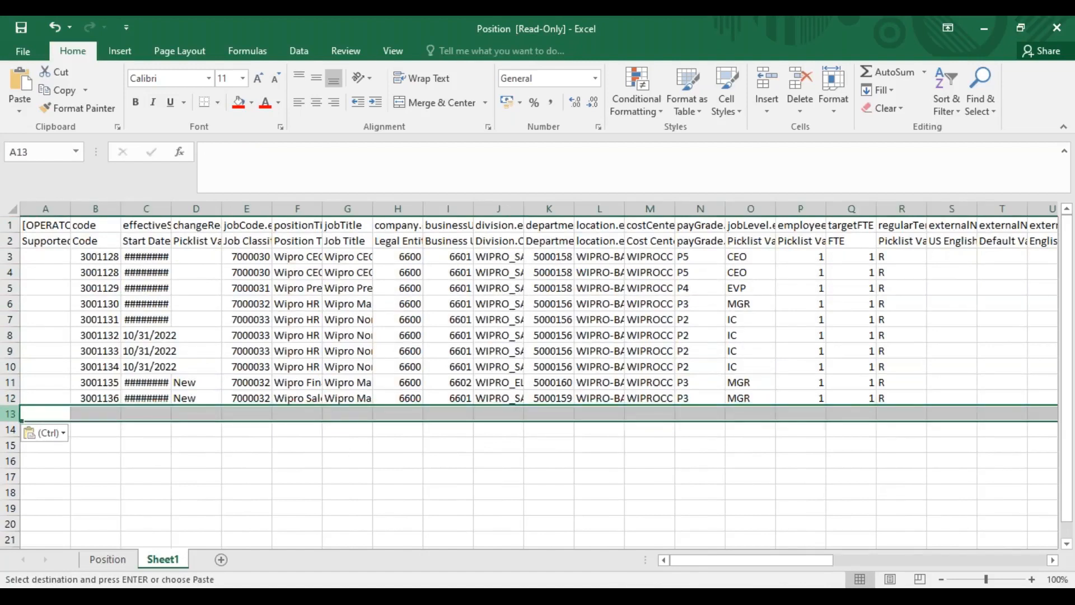
{"action": "right_click", "coordinate": [12, 414]}
{"action": "left_click", "coordinate": [92, 306]}
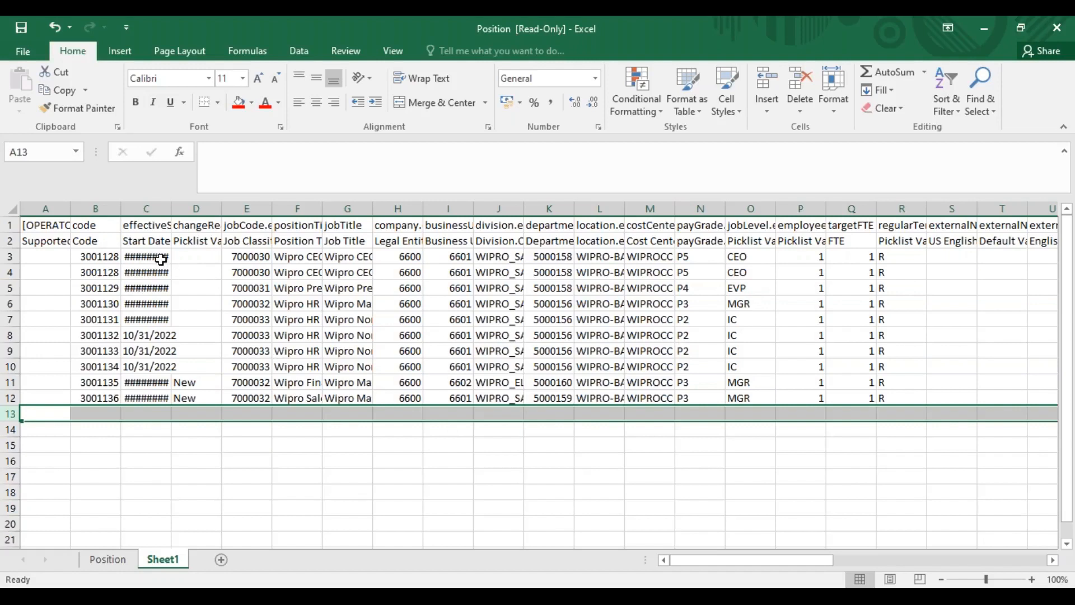
{"action": "left_click_drag", "start_coordinate": [172, 208], "coordinate": [199, 207]}
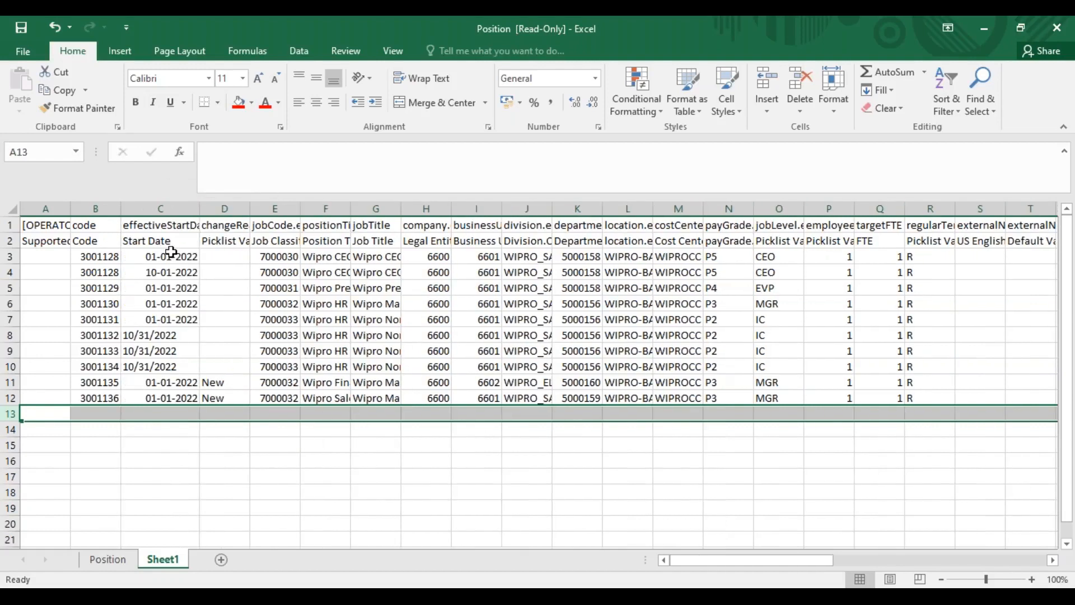
Give the start date in C3 the custom format mm/dd/yyyy and fill it down through C12
{"action": "left_click", "coordinate": [171, 253]}
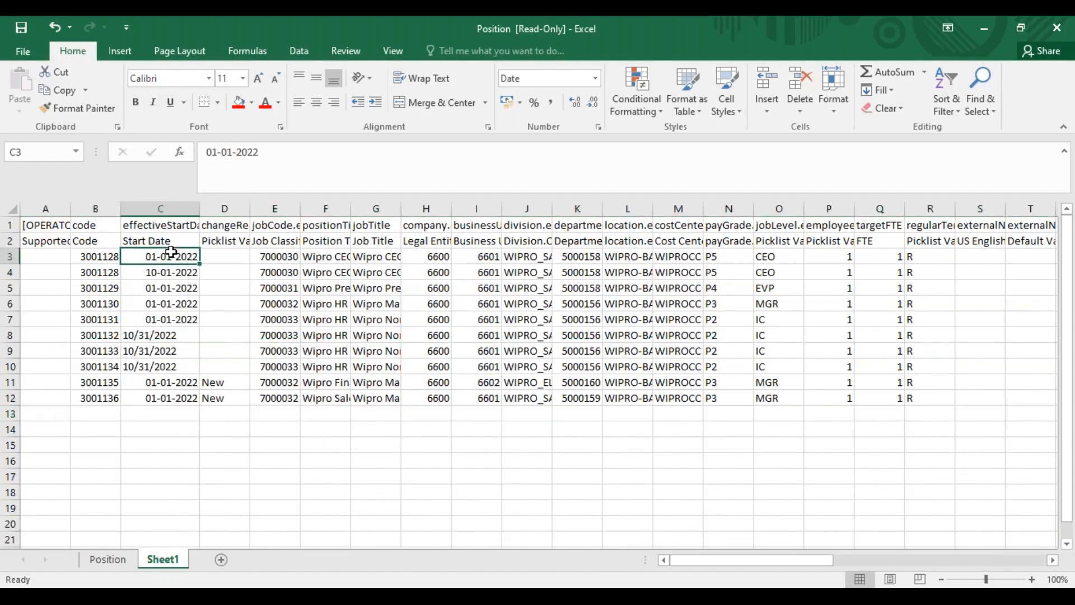
{"action": "right_click", "coordinate": [171, 252]}
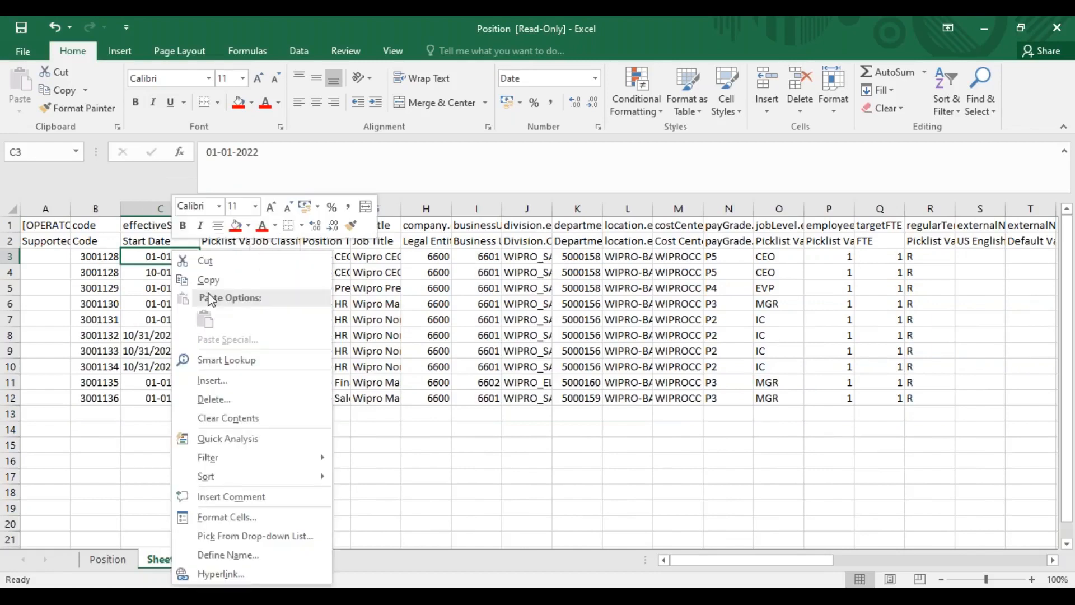
{"action": "left_click", "coordinate": [241, 515]}
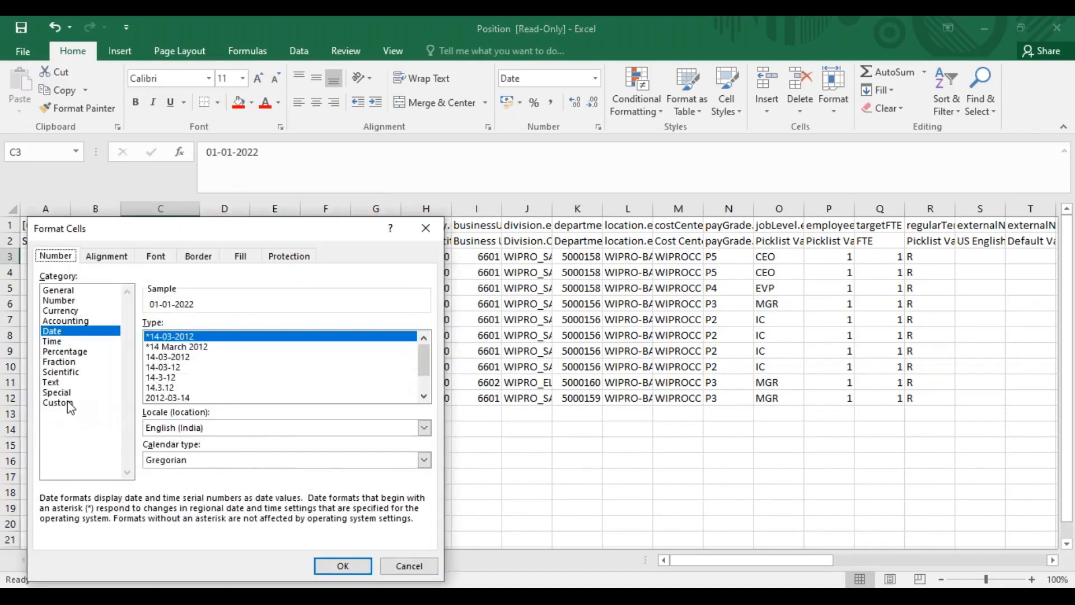
{"action": "left_click", "coordinate": [75, 403]}
{"action": "left_click", "coordinate": [178, 338]}
{"action": "key", "text": "BackSpace"}
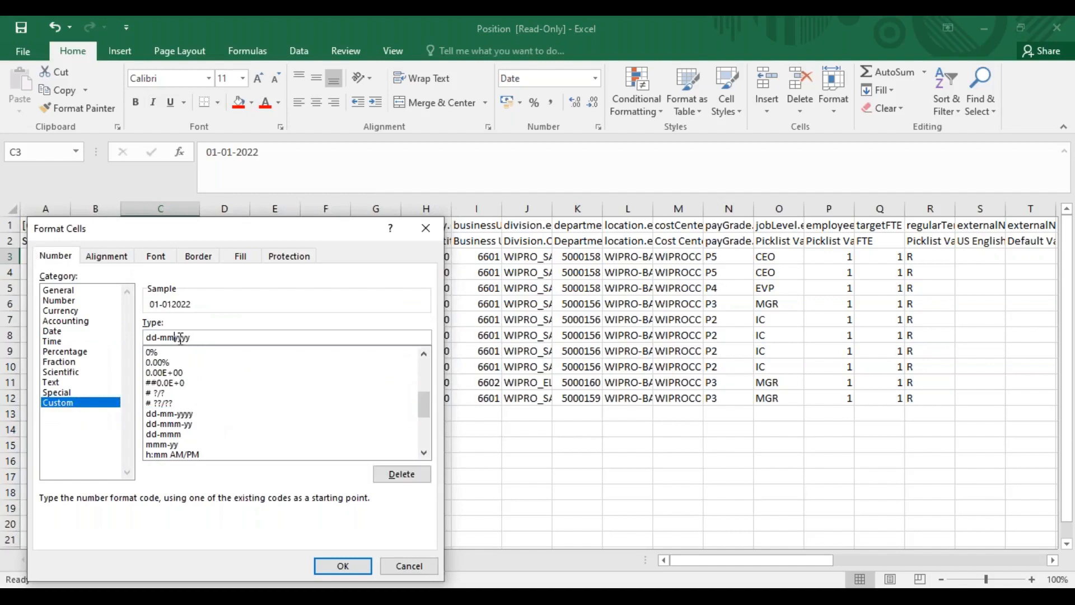
{"action": "type", "text": "/dd/"}
{"action": "key", "text": "BackSpace"}
{"action": "key", "text": "BackSpace"}
{"action": "key", "text": "BackSpace"}
{"action": "left_click", "coordinate": [338, 566]}
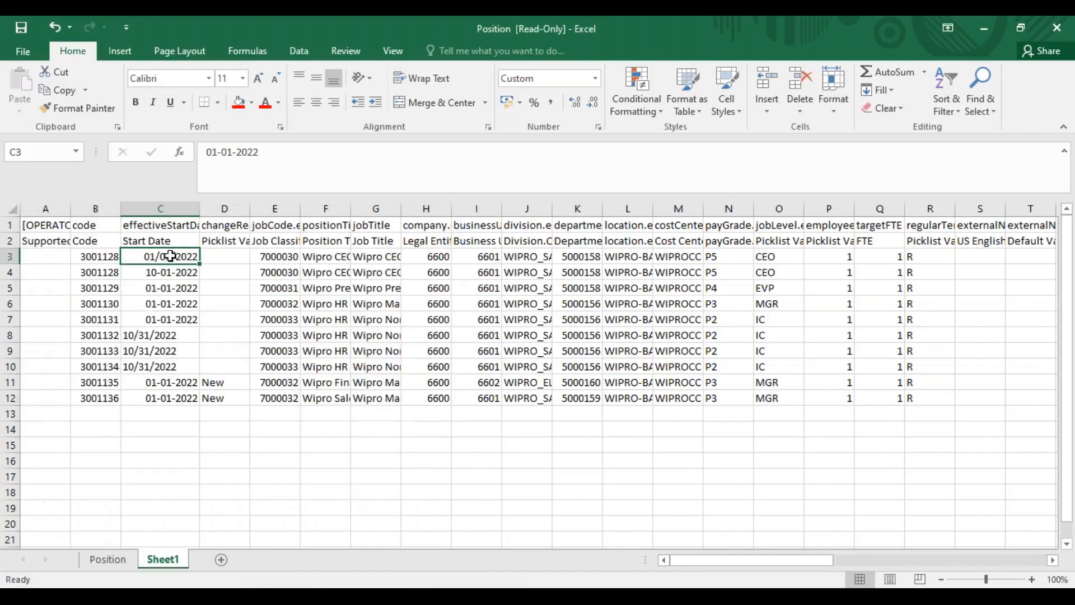
{"action": "left_click_drag", "start_coordinate": [169, 291], "coordinate": [170, 398]}
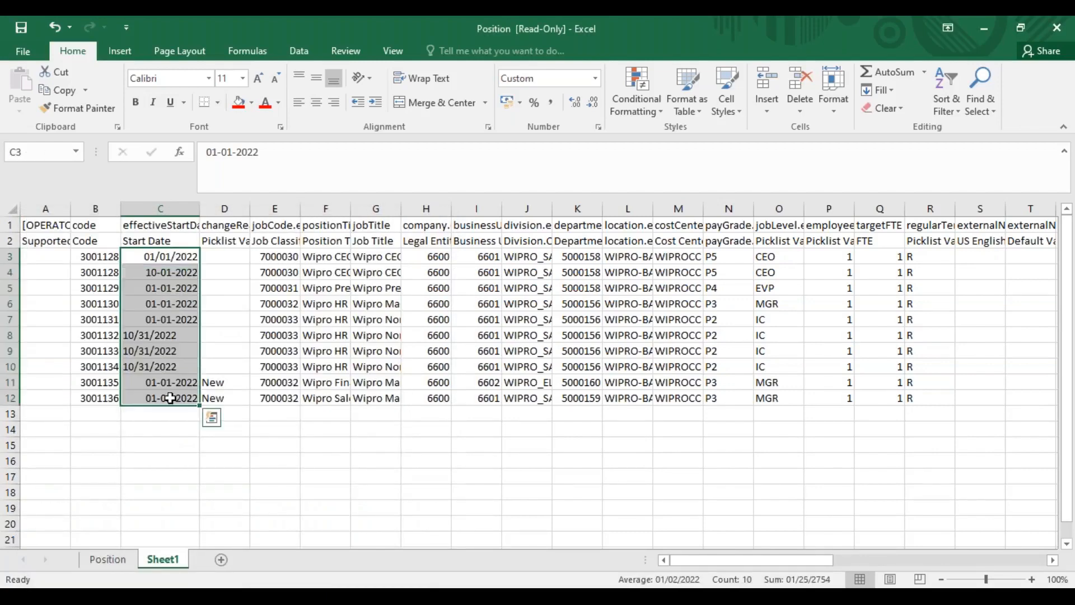
{"action": "key", "text": "ctrl+d"}
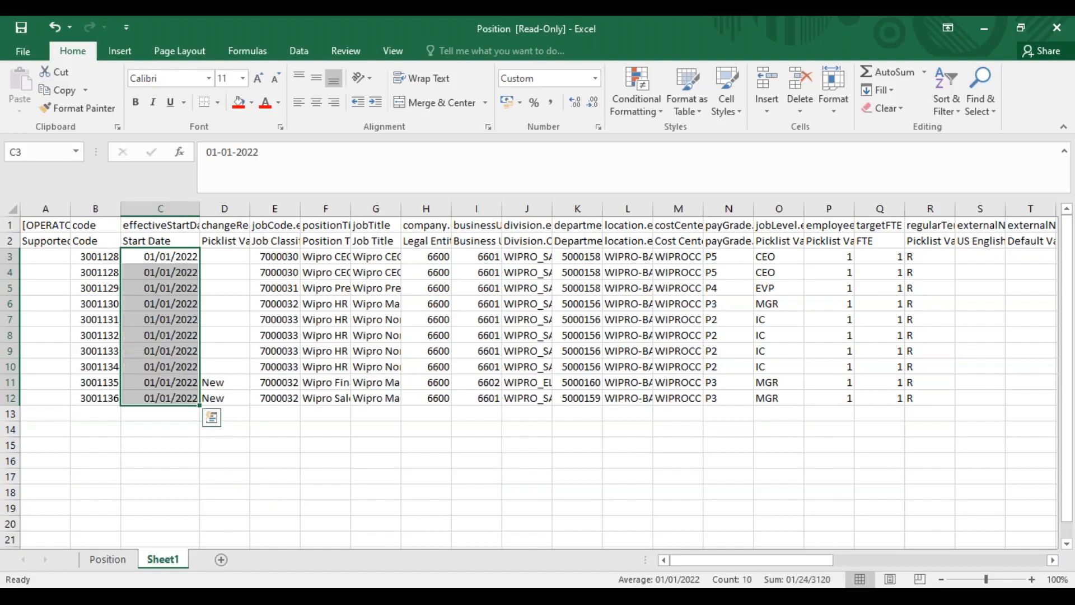
Replace the position codes in B3:B12 with a series from WIPRO001 to WIPRO010
{"action": "left_click_drag", "start_coordinate": [102, 256], "coordinate": [102, 398]}
{"action": "key", "text": "Delete"}
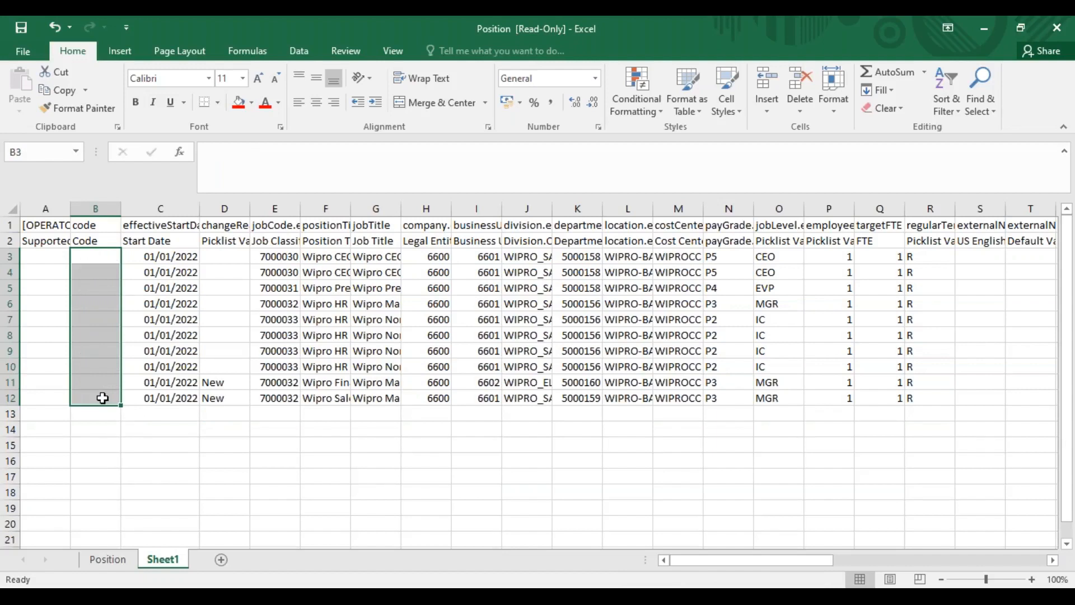
{"action": "left_click", "coordinate": [82, 253]}
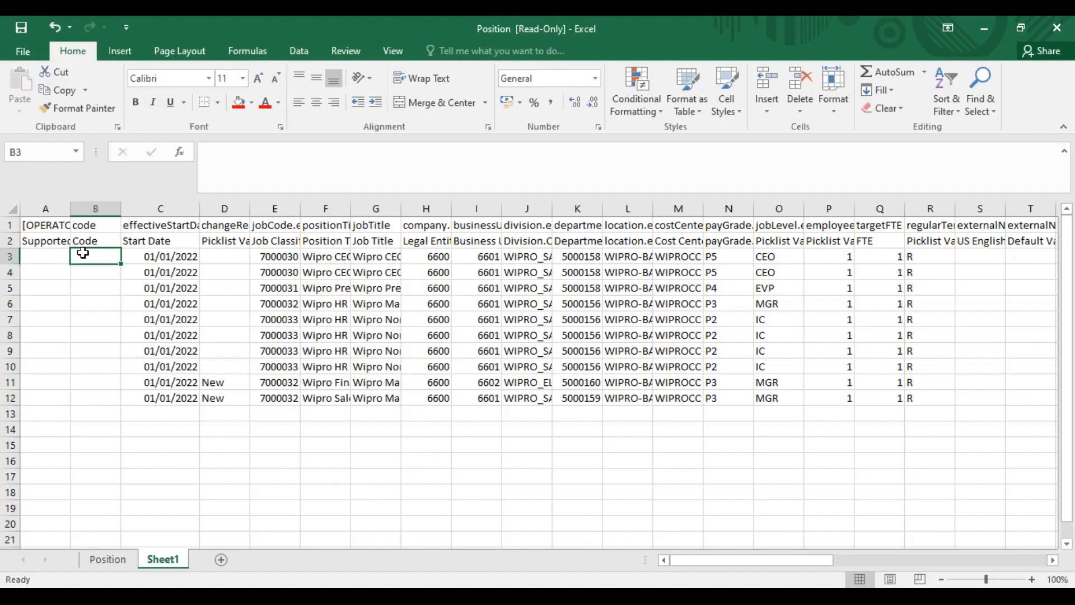
{"action": "type", "text": "WIPRO001"}
{"action": "key", "text": "Return"}
{"action": "left_click", "coordinate": [114, 259]}
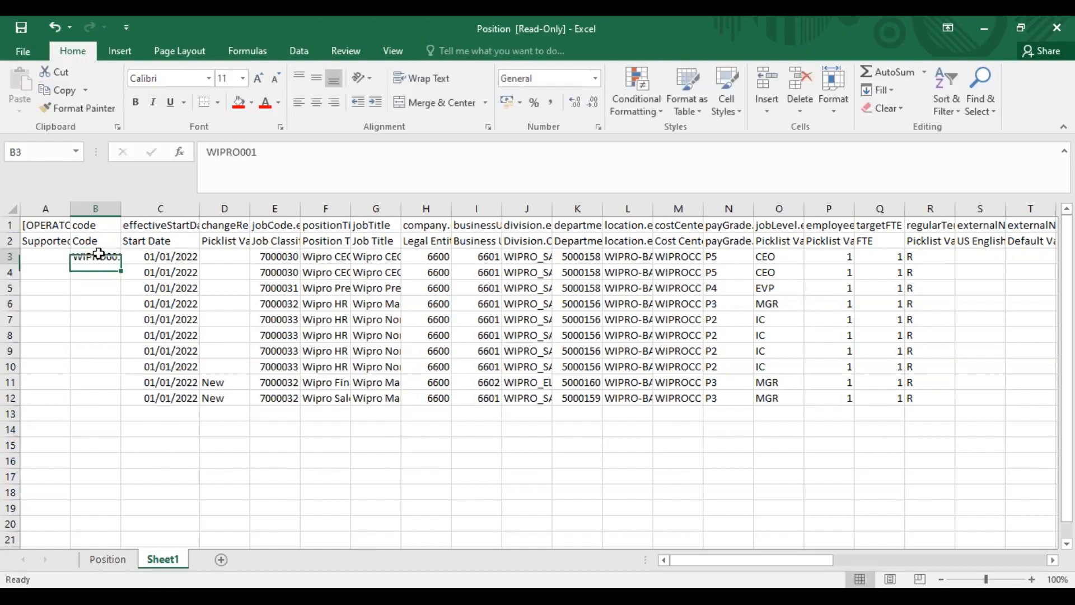
{"action": "left_click_drag", "start_coordinate": [121, 264], "coordinate": [119, 403]}
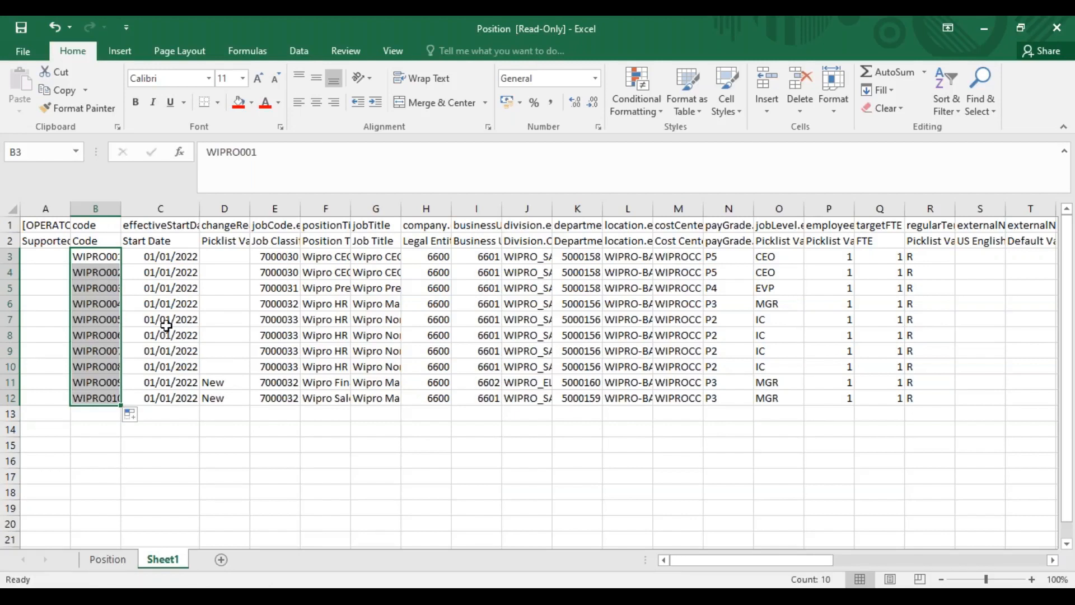
Clear the "New" change reason entries from cells D11:D12 on Sheet1
{"action": "left_click_drag", "start_coordinate": [230, 380], "coordinate": [227, 399]}
{"action": "key", "text": "Delete"}
{"action": "left_click", "coordinate": [327, 287]}
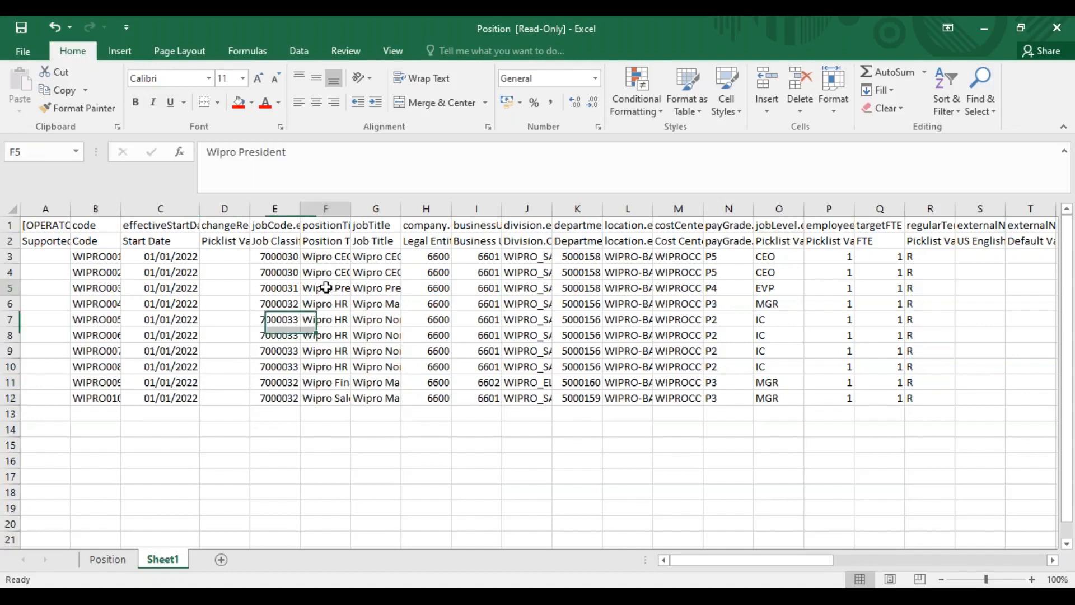
Copy the job code 7000031 and position title Wipro President from row 5 into E3:F4
{"action": "key", "text": "ctrl+c"}
{"action": "left_click", "coordinate": [286, 255]}
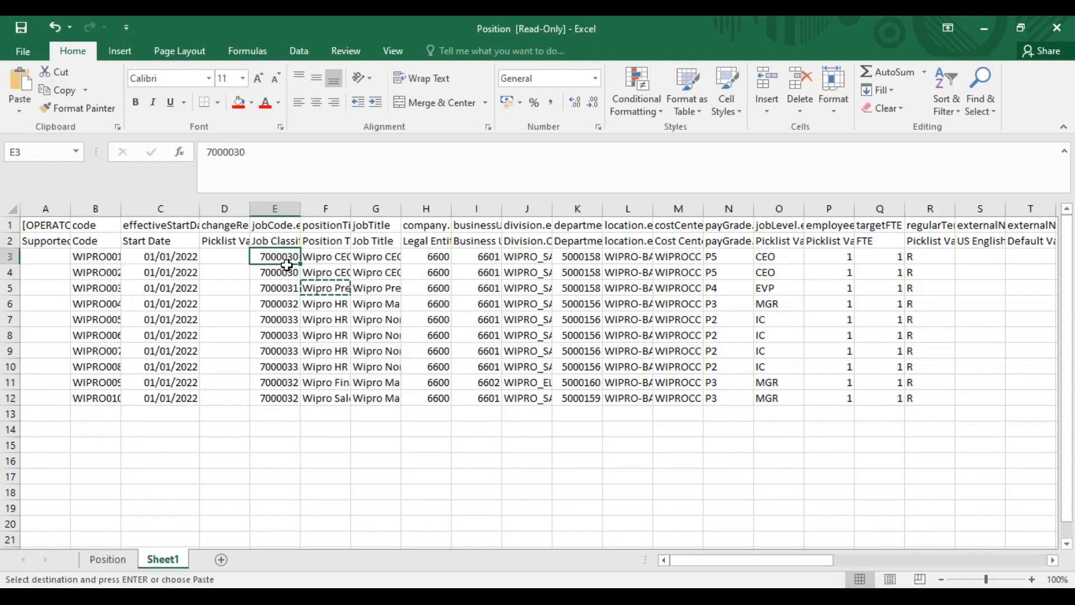
{"action": "left_click_drag", "start_coordinate": [287, 264], "coordinate": [287, 266]}
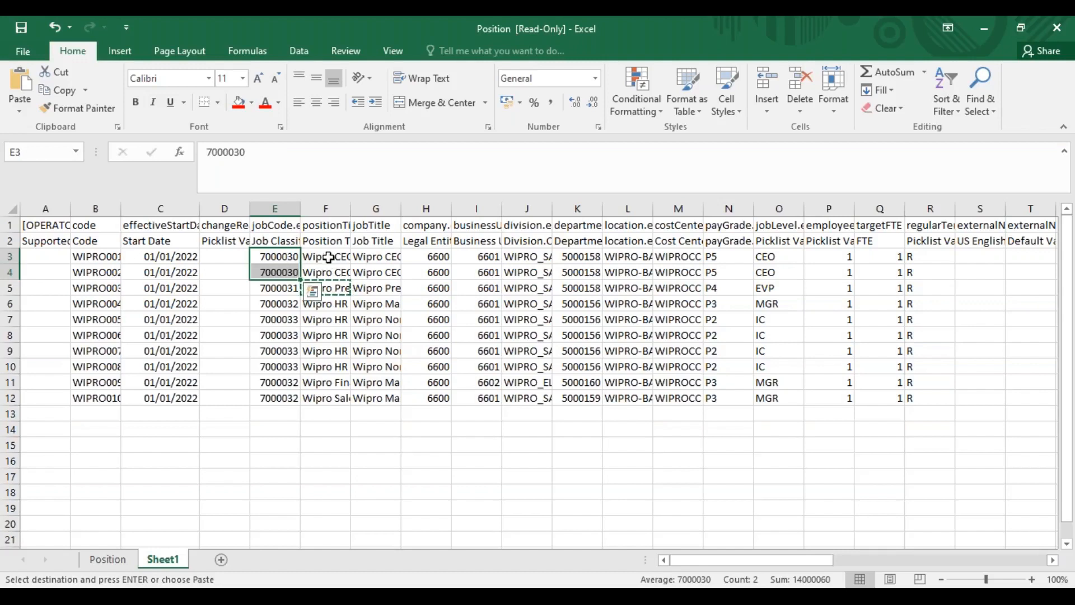
{"action": "left_click_drag", "start_coordinate": [290, 291], "coordinate": [305, 269]}
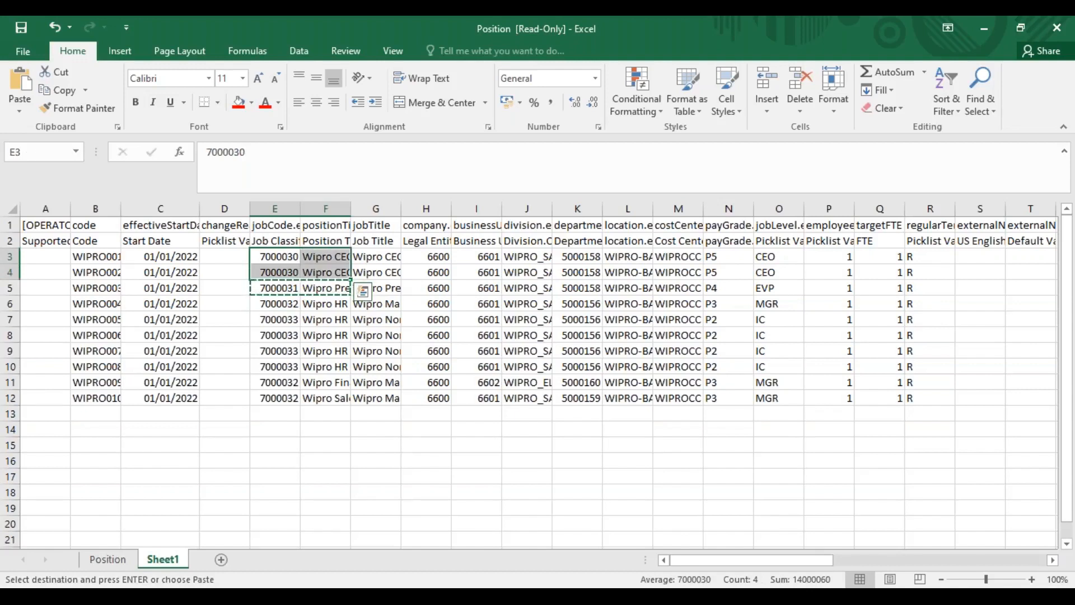
{"action": "key", "text": "ctrl+v"}
{"action": "left_click", "coordinate": [316, 308]}
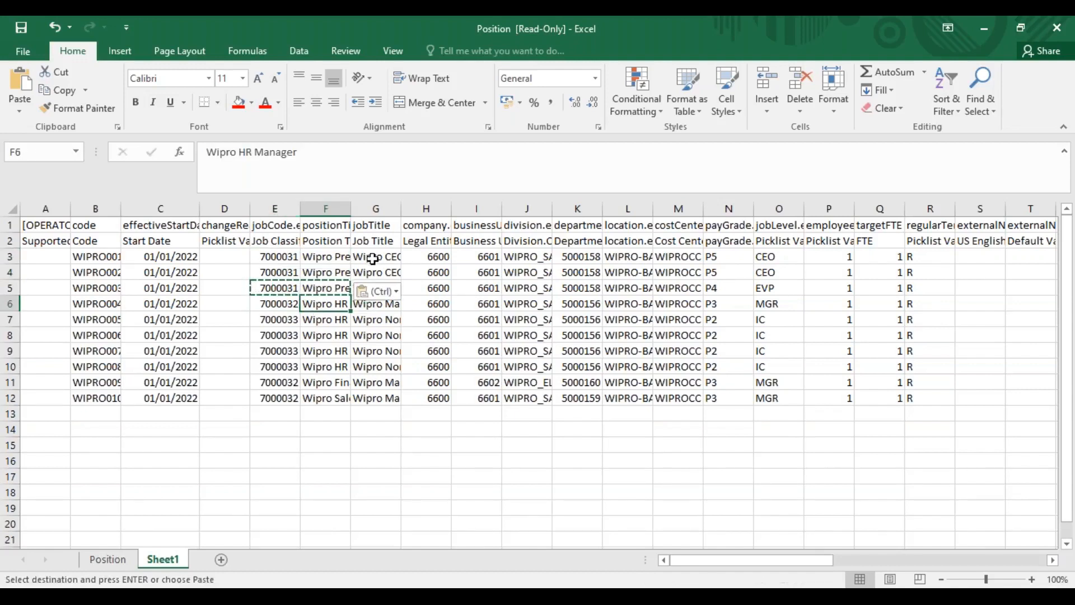
Copy the Wipro President position titles from F3:F4 into the Job Title cells G3:G4
{"action": "left_click", "coordinate": [337, 256]}
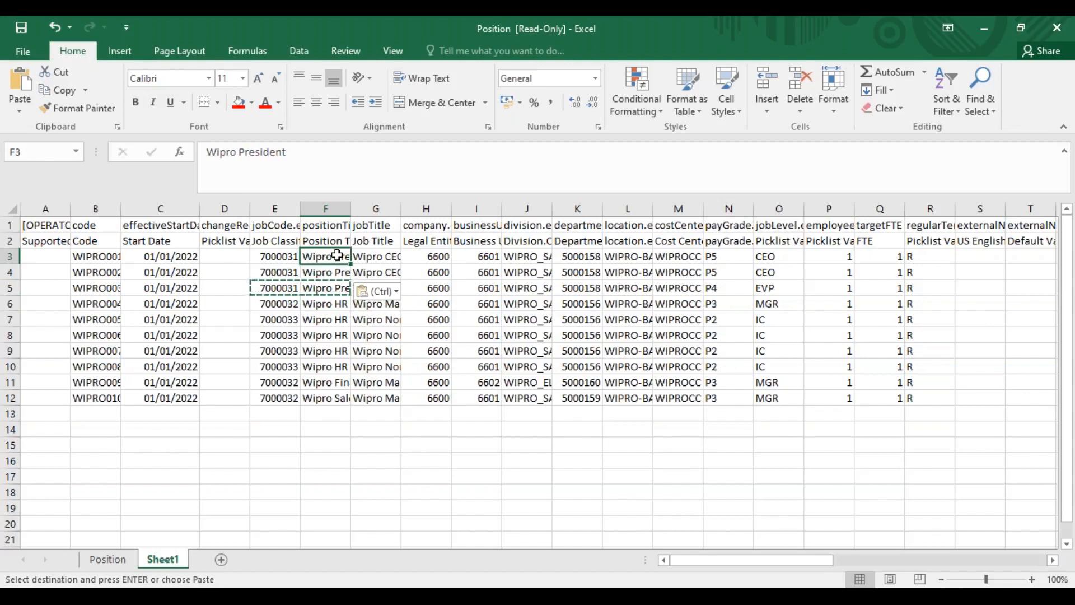
{"action": "left_click_drag", "start_coordinate": [337, 256], "coordinate": [338, 272]}
{"action": "key", "text": "ctrl+c"}
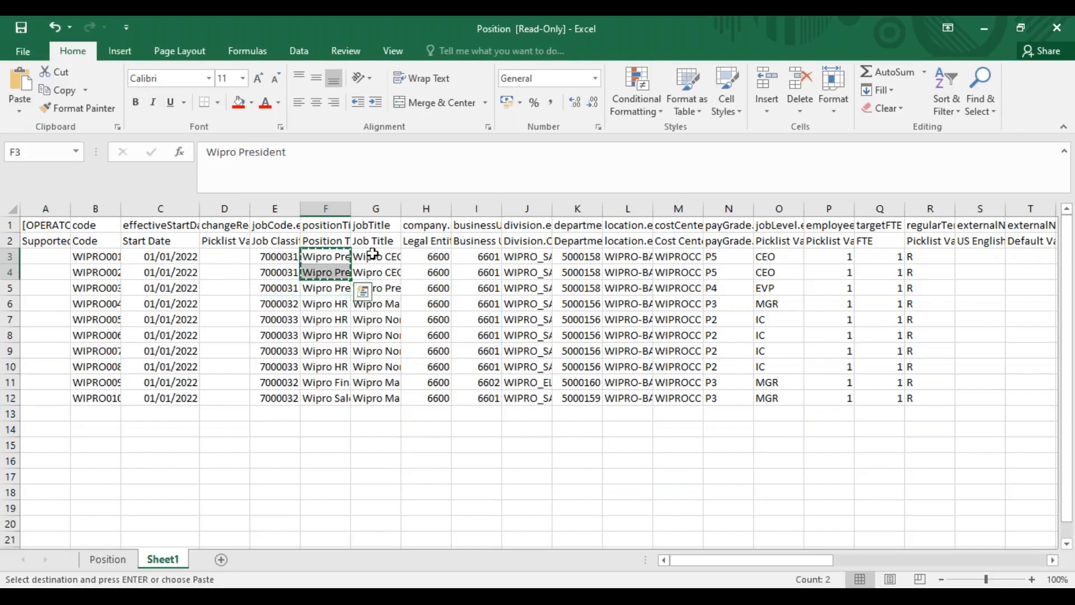
{"action": "left_click", "coordinate": [372, 254]}
{"action": "key", "text": "ctrl+v"}
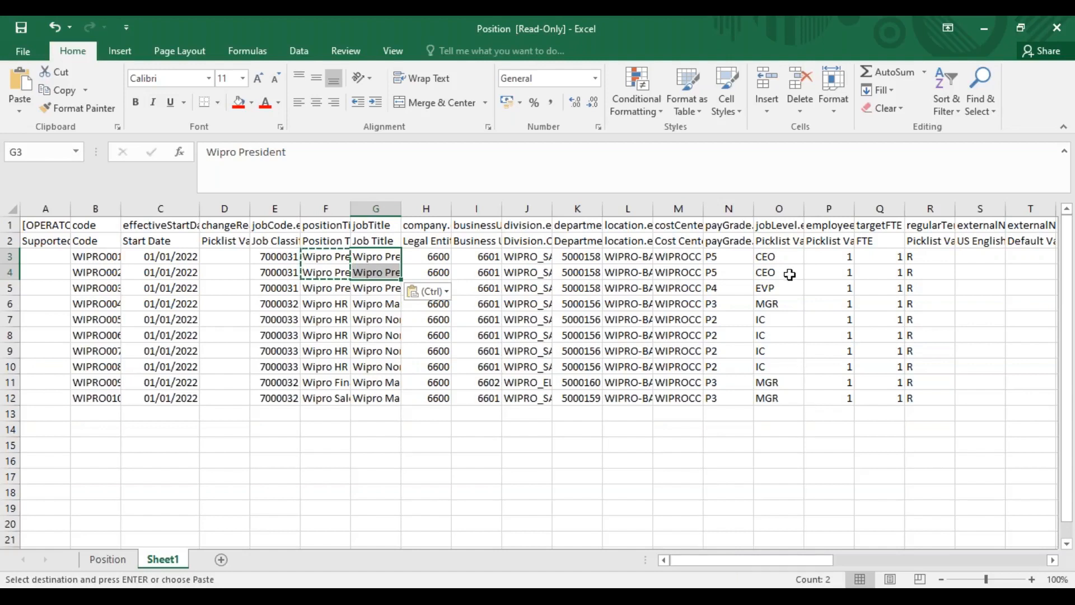
Copy the job level EVP from O5 into the job level cells O3:O4
{"action": "left_click", "coordinate": [773, 286]}
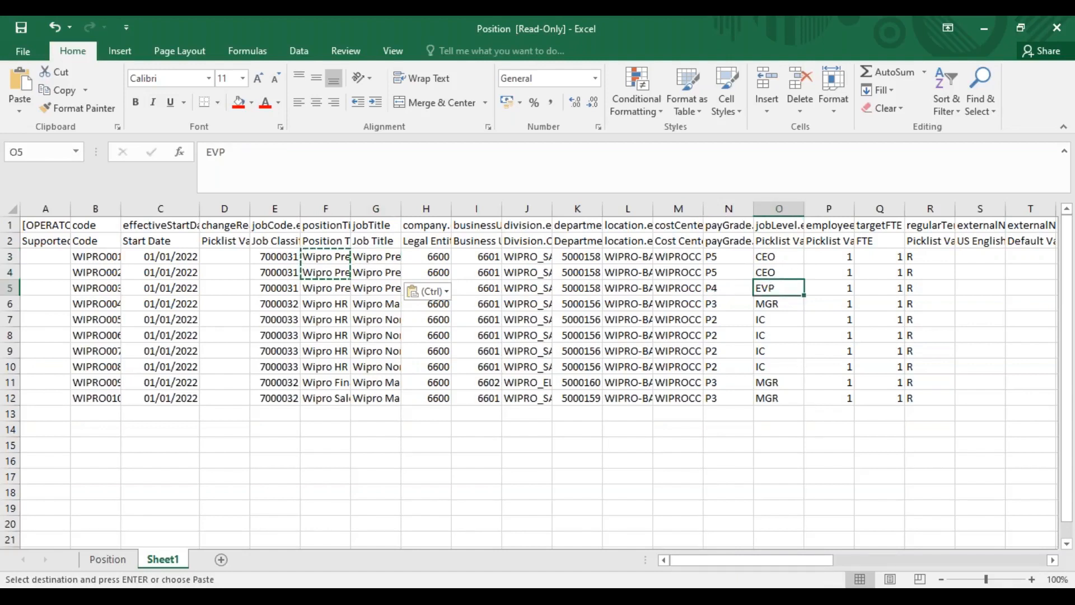
{"action": "key", "text": "Escape"}
{"action": "key", "text": "ctrl+c"}
{"action": "left_click_drag", "start_coordinate": [776, 256], "coordinate": [781, 274]}
{"action": "key", "text": "ctrl+v"}
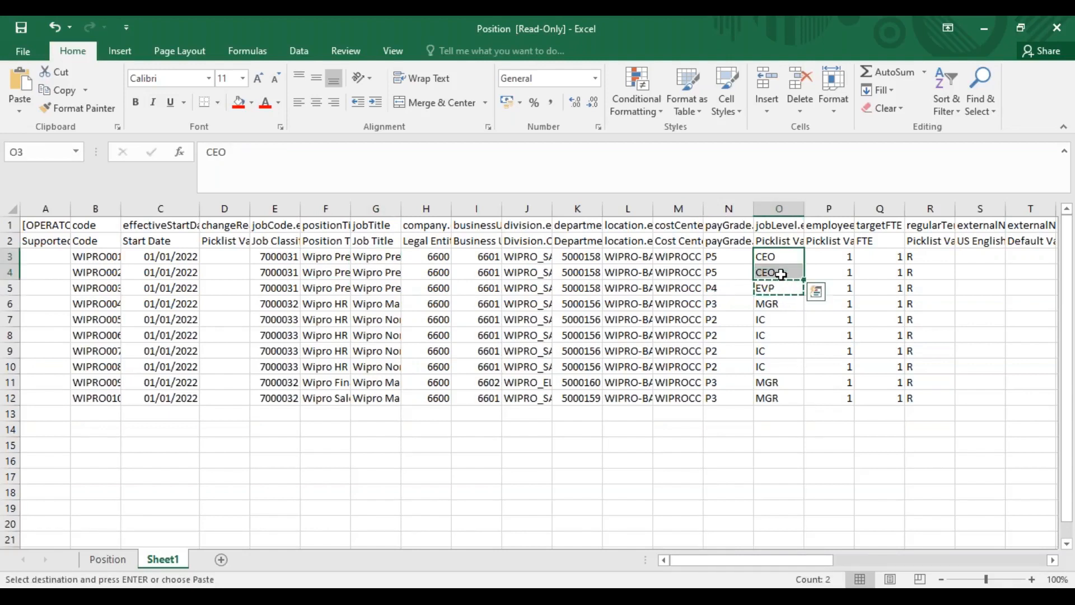
Set the pay grade in N3 and N4 to P4
{"action": "left_click", "coordinate": [726, 258]}
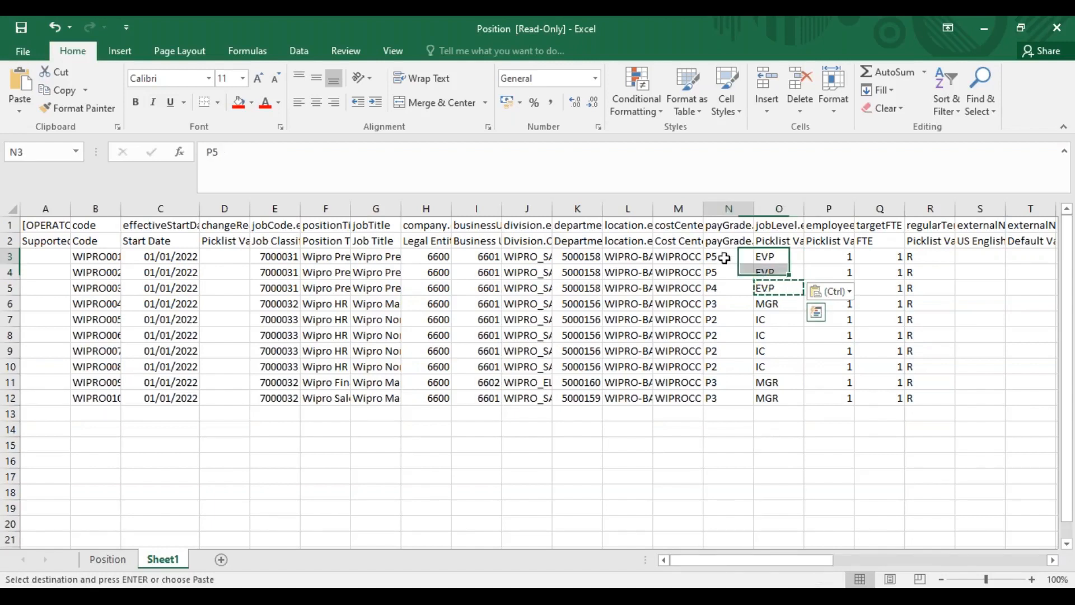
{"action": "type", "text": "P4"}
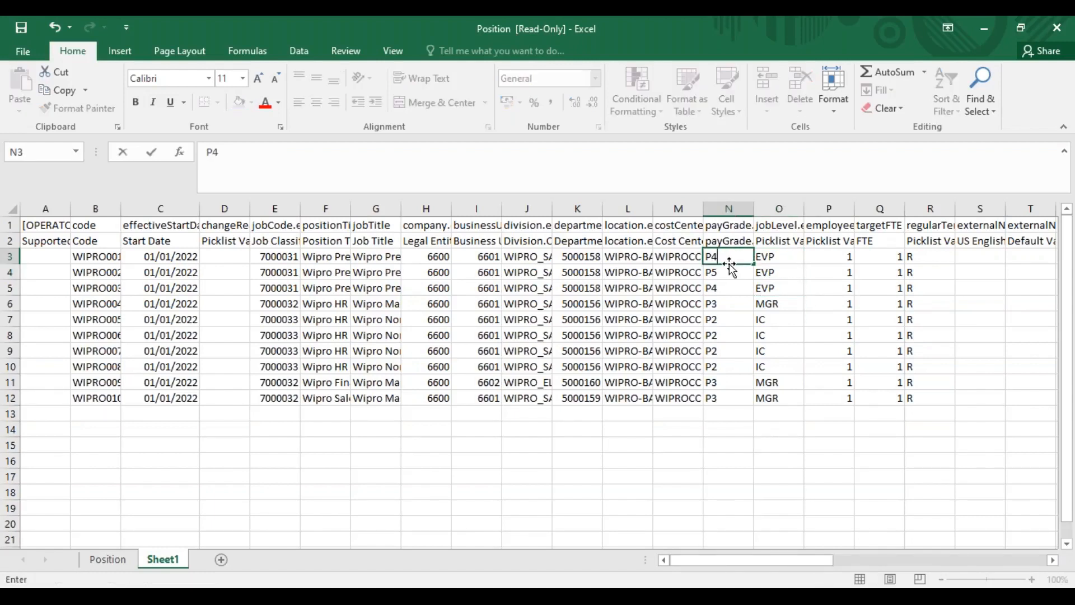
{"action": "key", "text": "Return"}
{"action": "type", "text": "P4"}
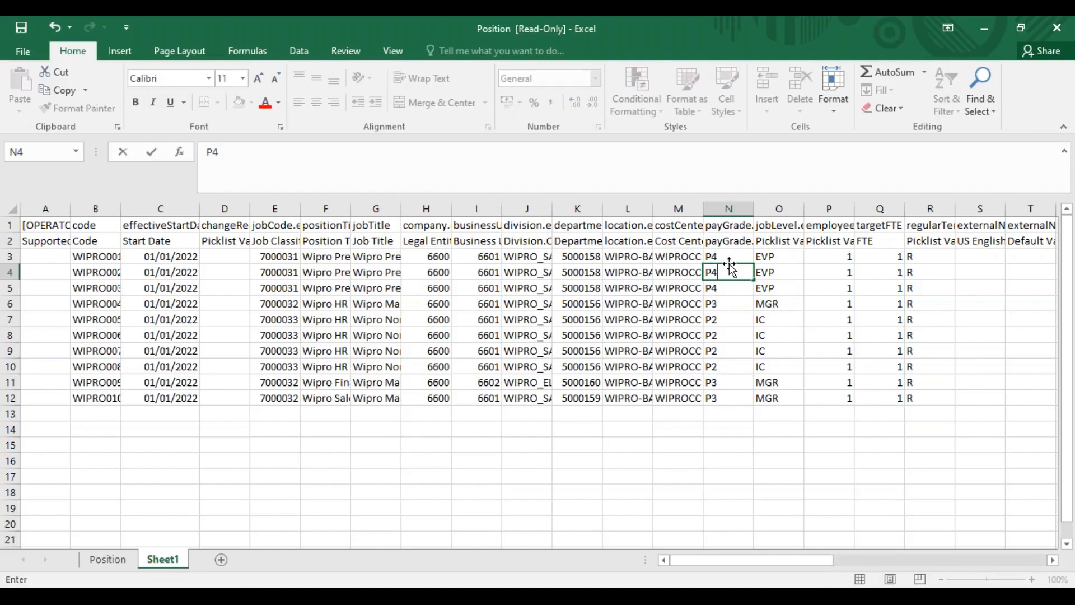
{"action": "key", "text": "Tab"}
{"action": "key", "text": "Tab"}
{"action": "key", "text": "Tab"}
Clear the position criticality and creation source values in AP8:AQ12
{"action": "left_click_drag", "start_coordinate": [730, 563], "coordinate": [979, 563]}
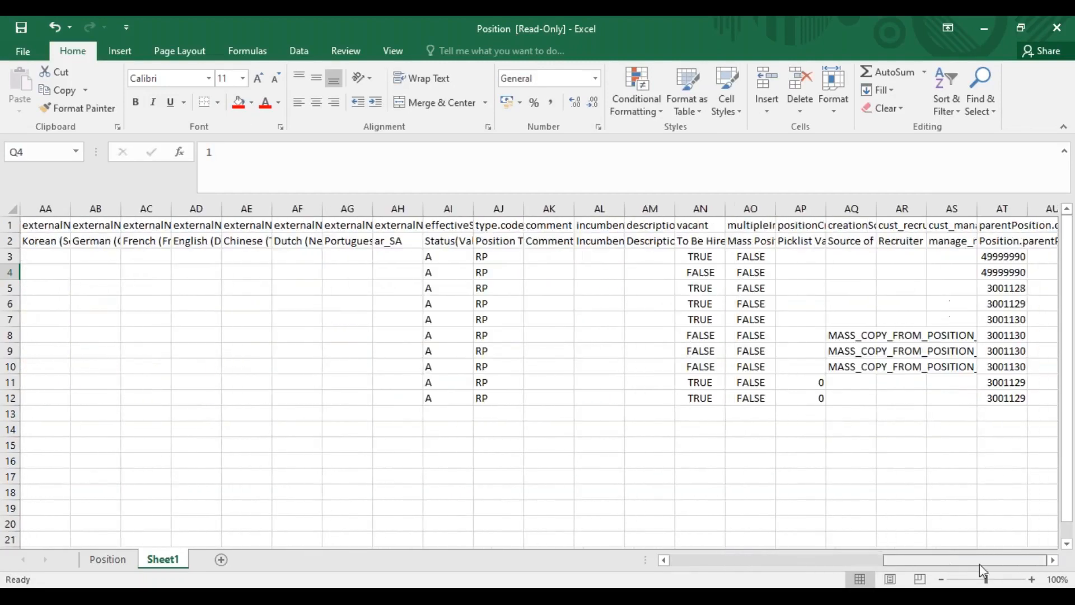
{"action": "left_click_drag", "start_coordinate": [843, 335], "coordinate": [818, 400]}
{"action": "key", "text": "Delete"}
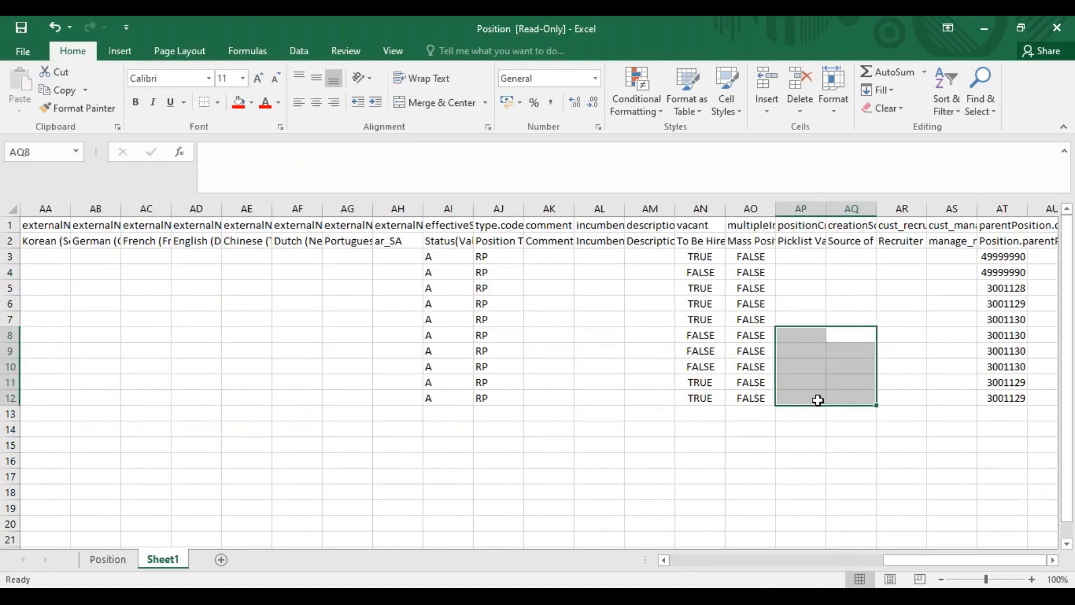
{"action": "left_click", "coordinate": [833, 315]}
Fill the To Be Hired value TRUE from AN3 down through AN12
{"action": "left_click_drag", "start_coordinate": [703, 257], "coordinate": [703, 402]}
{"action": "key", "text": "ctrl+d"}
{"action": "left_click", "coordinate": [787, 319]}
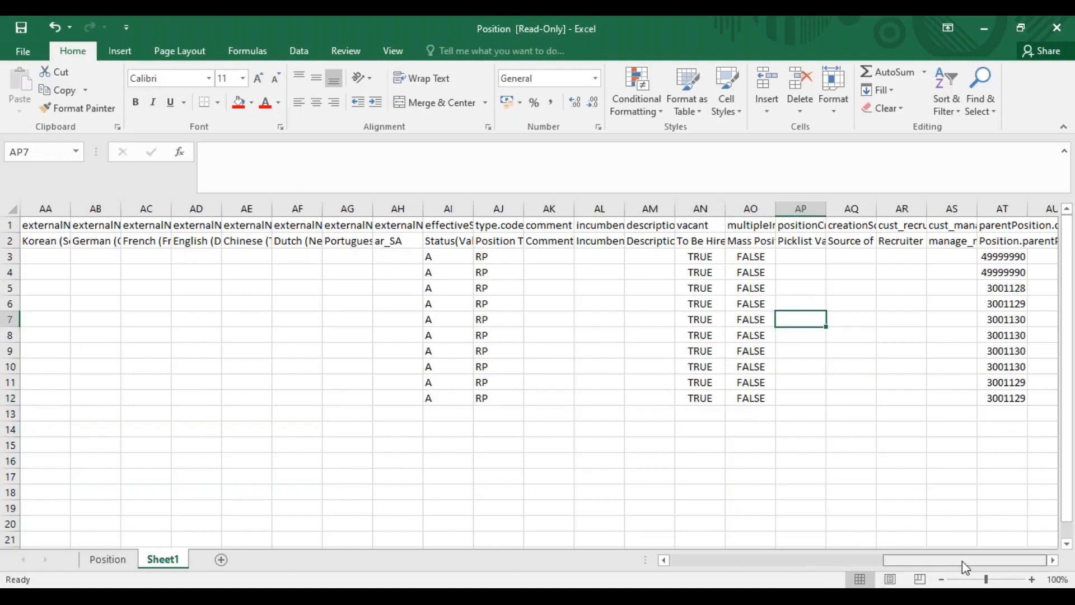
Copy the parent position code 3001128 from AT5 into AT3:AT4
{"action": "left_click", "coordinate": [1000, 295]}
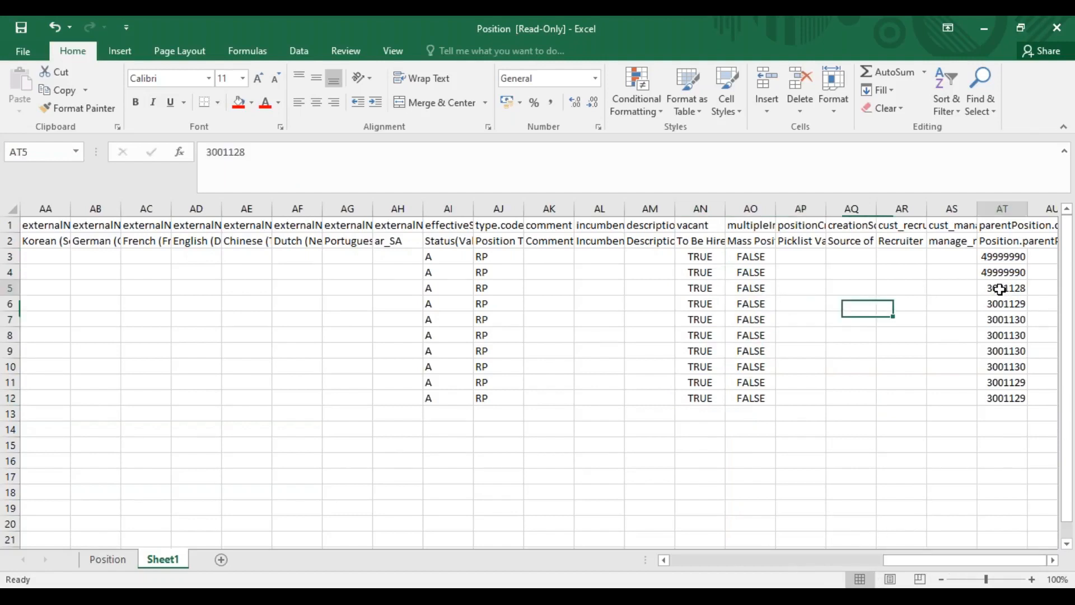
{"action": "key", "text": "ctrl+c"}
{"action": "left_click_drag", "start_coordinate": [1000, 253], "coordinate": [1000, 272]}
{"action": "key", "text": "ctrl+v"}
{"action": "left_click", "coordinate": [1016, 364]}
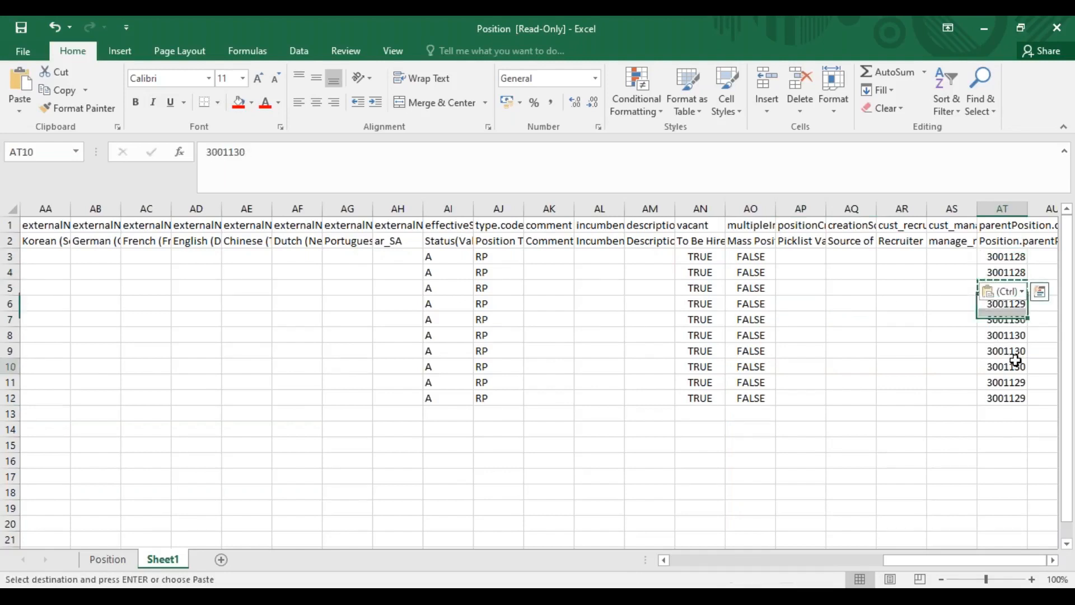
Move Sheet1 out of the Position file into a new workbook
{"action": "left_click_drag", "start_coordinate": [903, 560], "coordinate": [690, 564]}
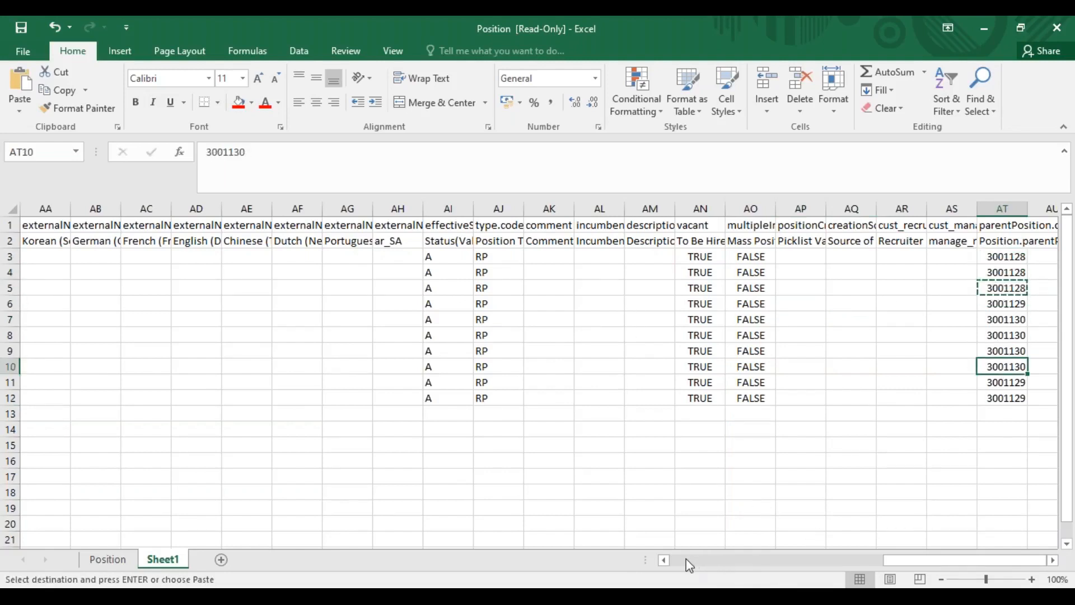
{"action": "right_click", "coordinate": [155, 564]}
{"action": "left_click", "coordinate": [208, 434]}
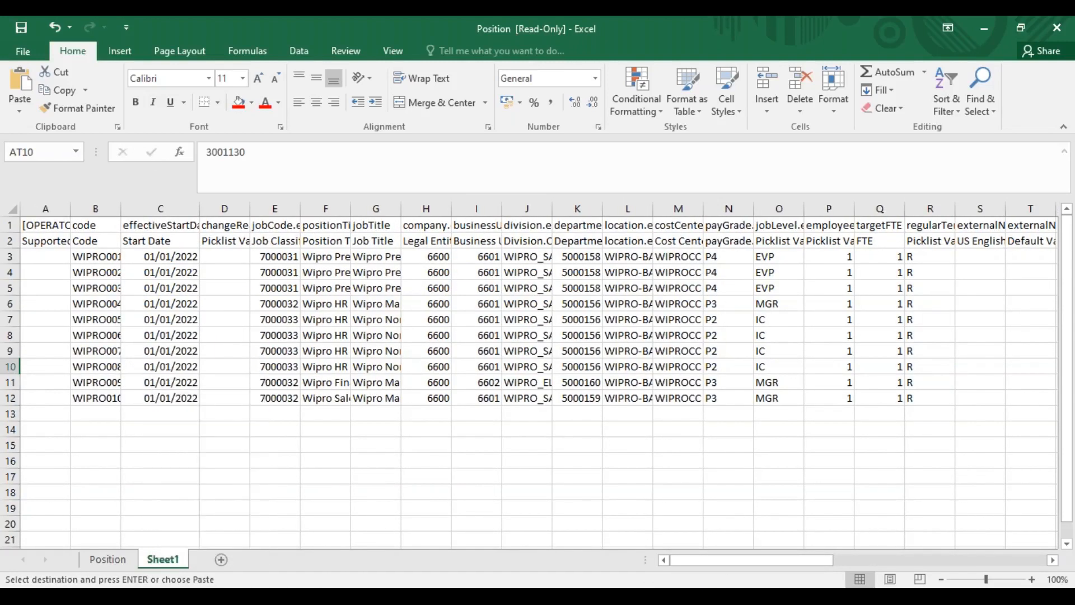
{"action": "left_click", "coordinate": [301, 373]}
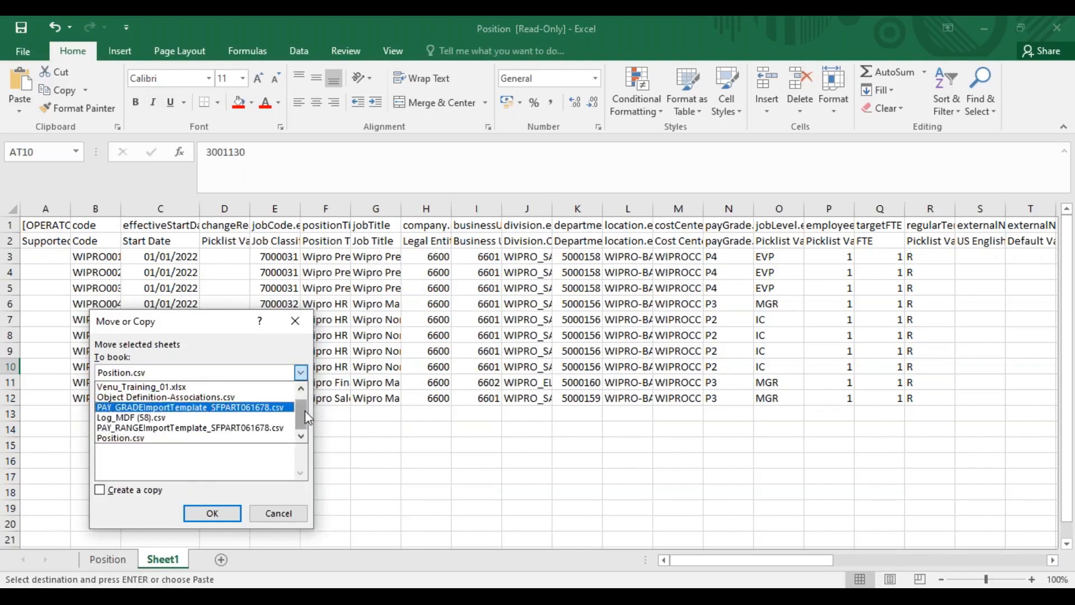
{"action": "scroll", "coordinate": [304, 411], "scroll_direction": "up", "scroll_amount": 1}
{"action": "left_click", "coordinate": [205, 386]}
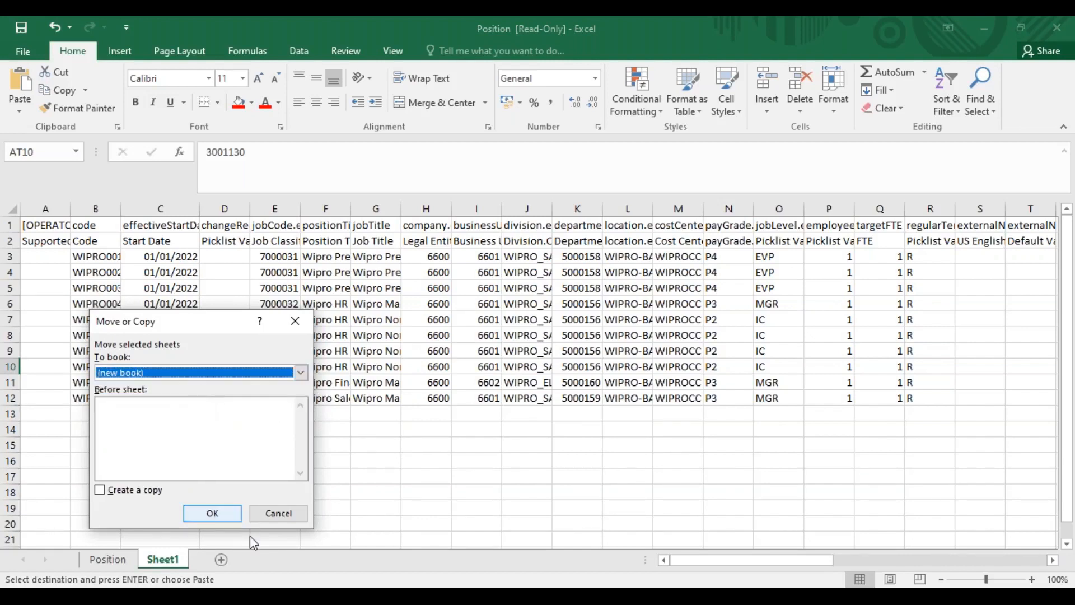
{"action": "left_click", "coordinate": [218, 516]}
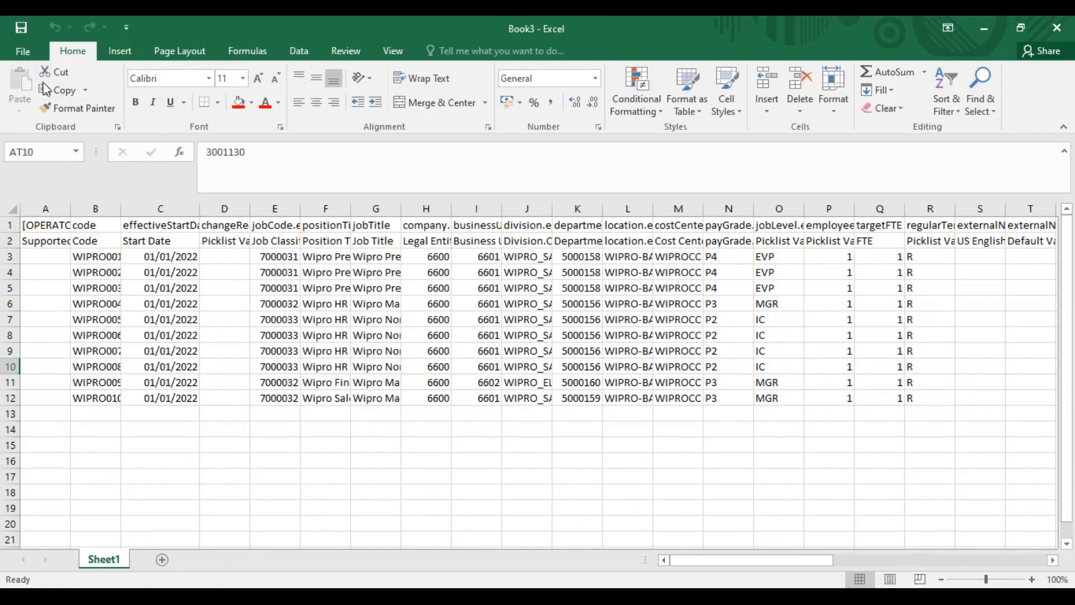
Save the new workbook in Downloads as Pos_Load in CSV (Comma delimited) format, keeping that format
{"action": "left_click", "coordinate": [23, 51]}
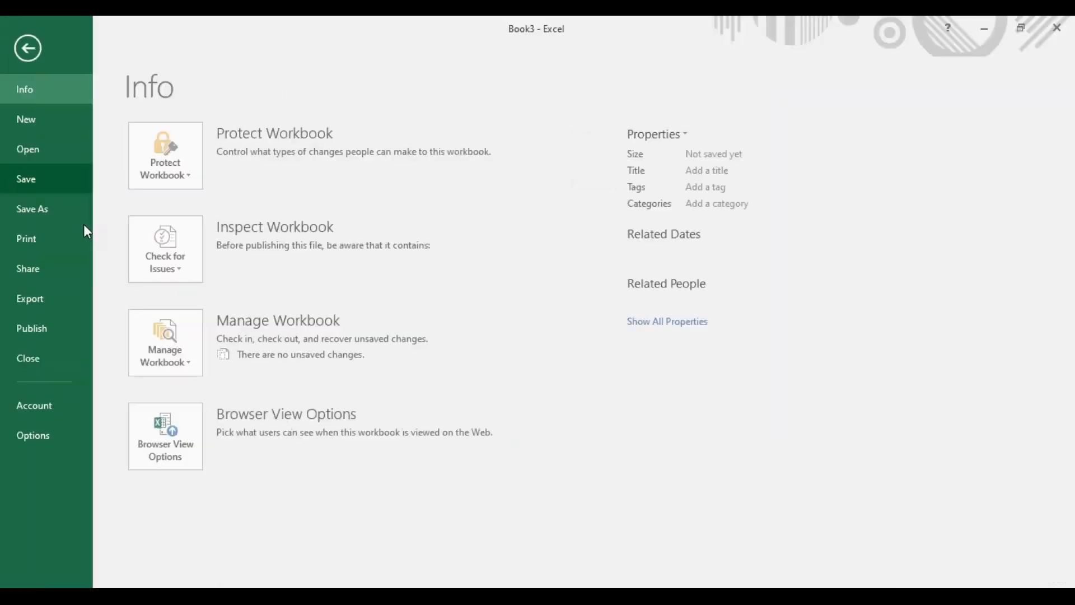
{"action": "left_click", "coordinate": [49, 208]}
{"action": "left_click", "coordinate": [185, 274]}
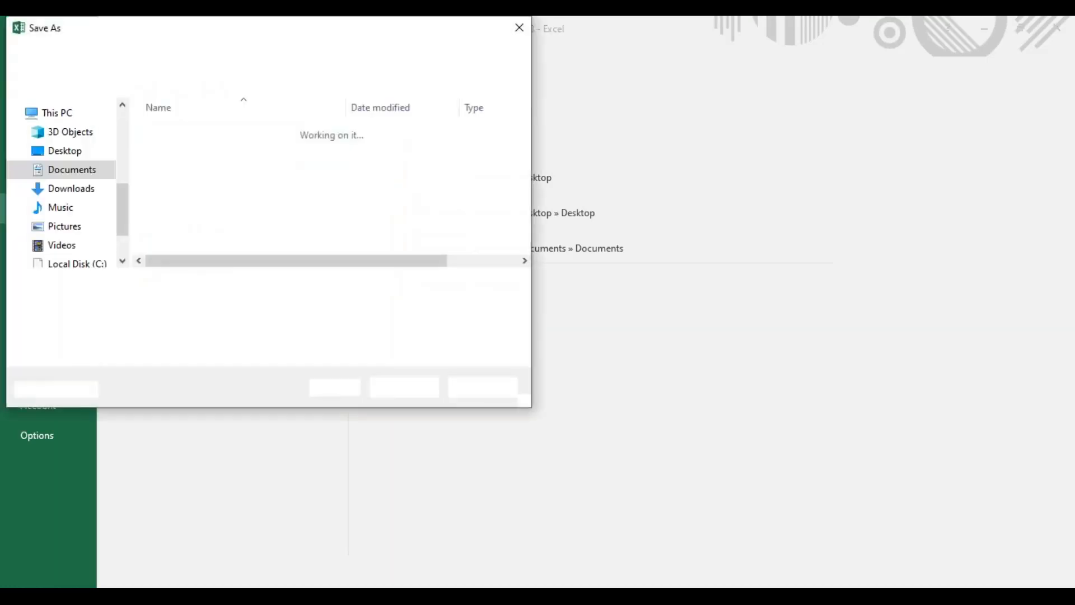
{"action": "left_click", "coordinate": [167, 303]}
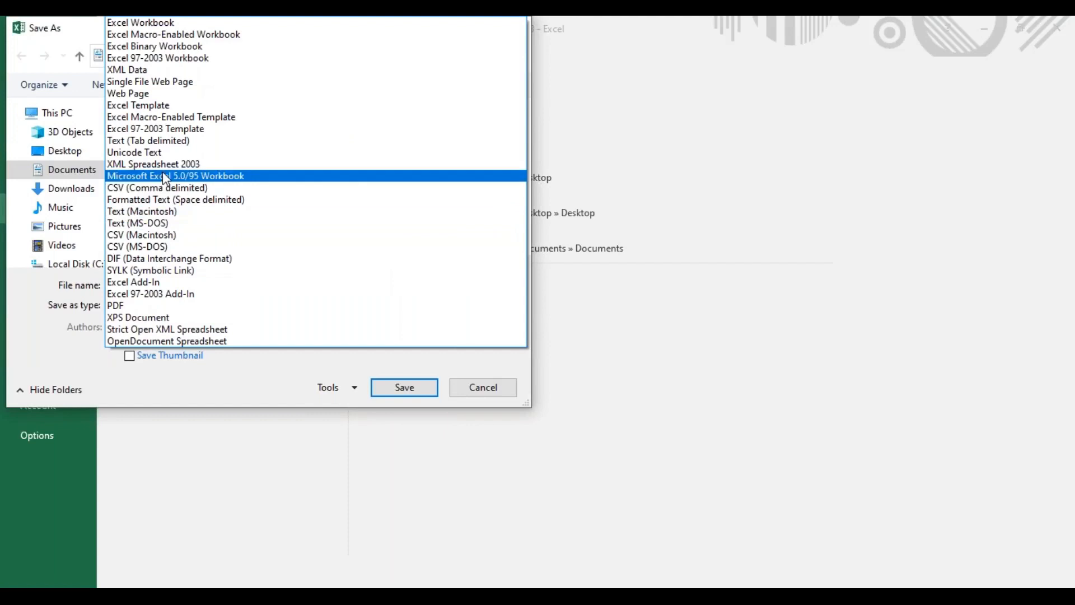
{"action": "left_click", "coordinate": [163, 186]}
{"action": "left_click", "coordinate": [122, 119]}
{"action": "left_click", "coordinate": [122, 119]}
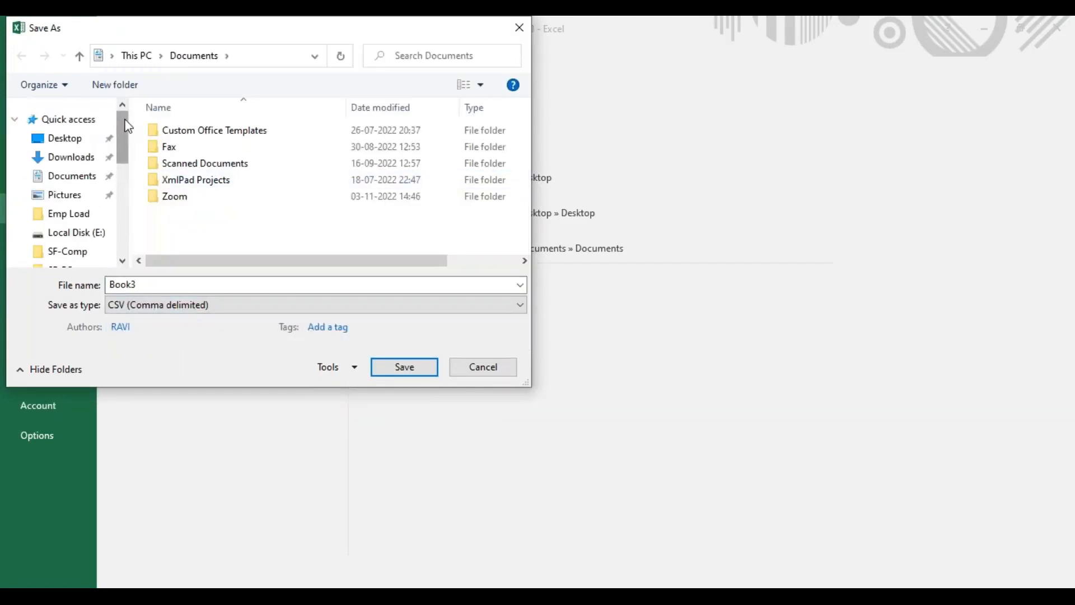
{"action": "left_click", "coordinate": [79, 156]}
{"action": "left_click", "coordinate": [222, 286]}
{"action": "type", "text": "Pos_Load"}
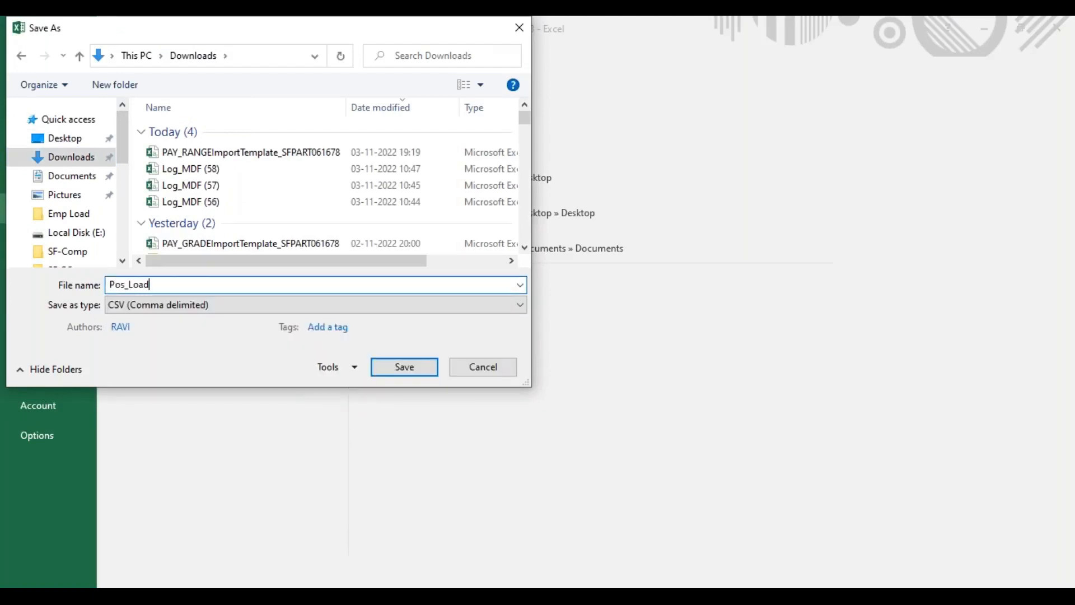
{"action": "left_click", "coordinate": [419, 372]}
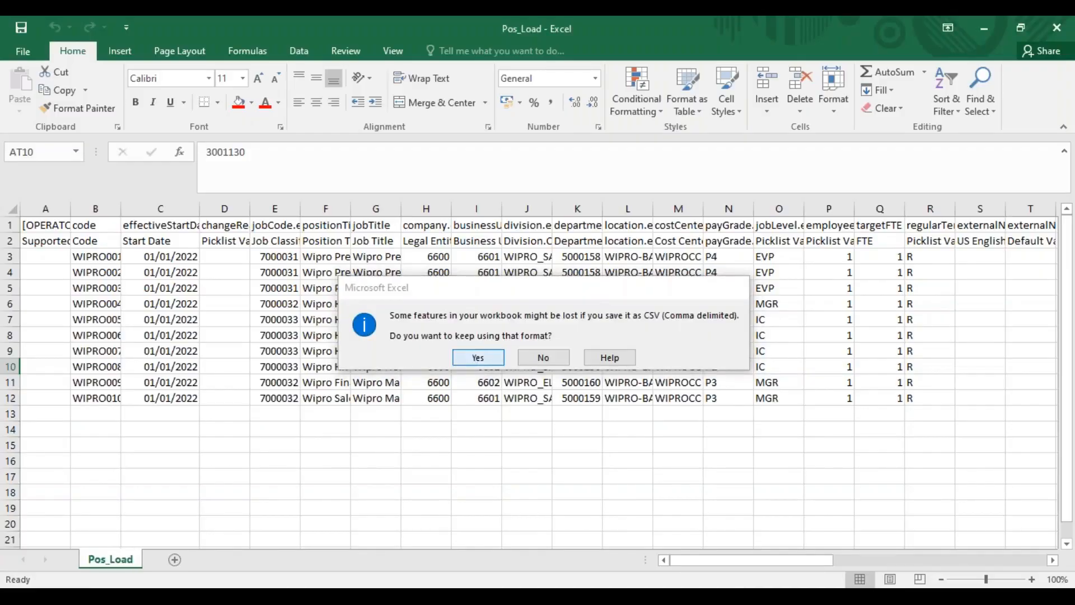
{"action": "left_click", "coordinate": [476, 362]}
Switch to the browser and bring up the SuccessFactors Import and Export Data page
{"action": "left_click", "coordinate": [504, 597]}
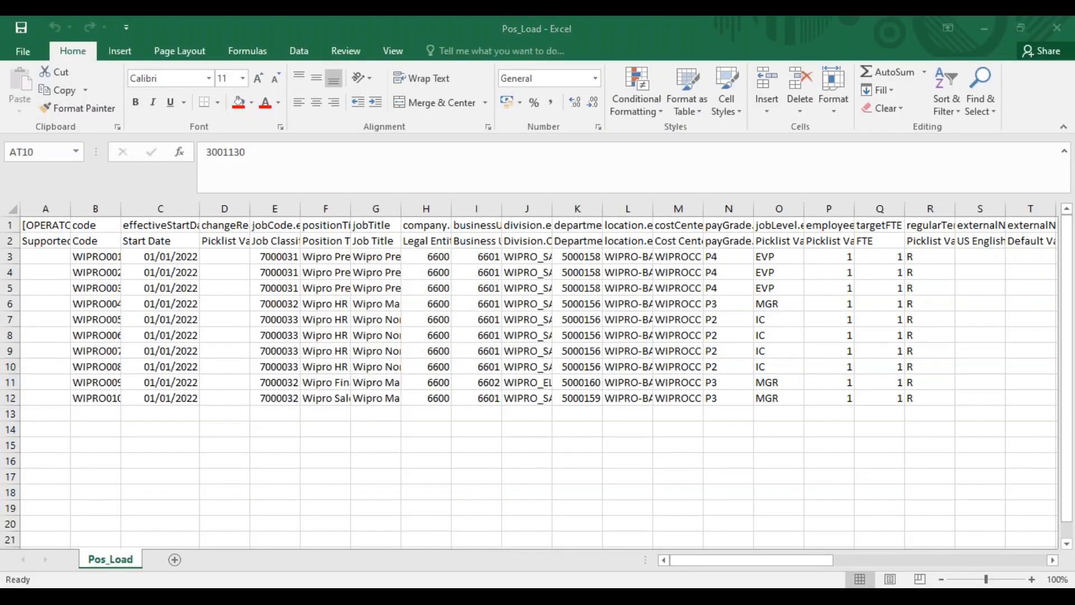
{"action": "key", "text": "alt+Tab"}
{"action": "key", "text": "alt+Tab"}
{"action": "key", "text": "alt+Tab"}
{"action": "key", "text": "alt+Tab"}
{"action": "key", "text": "alt+Tab"}
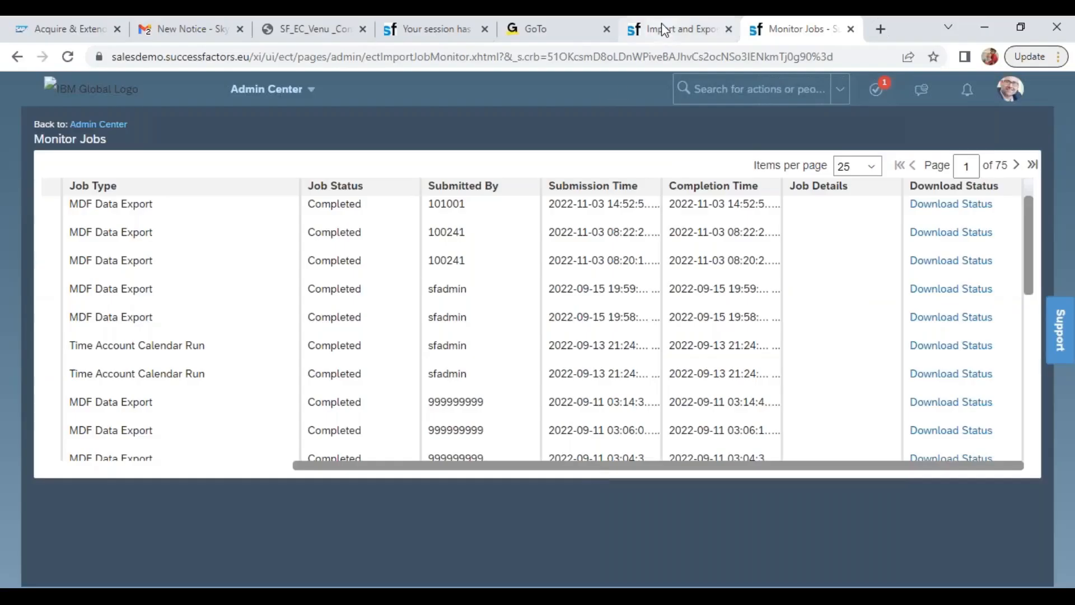
{"action": "left_click", "coordinate": [661, 26]}
Set the action to perform to Import Data
{"action": "left_click", "coordinate": [263, 179]}
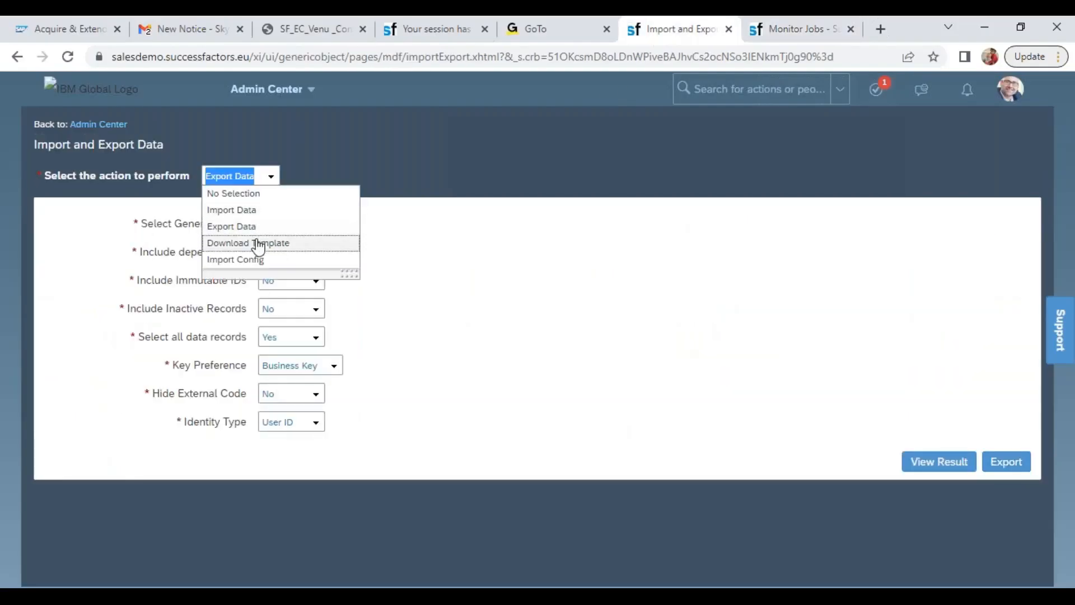
{"action": "left_click", "coordinate": [259, 241]}
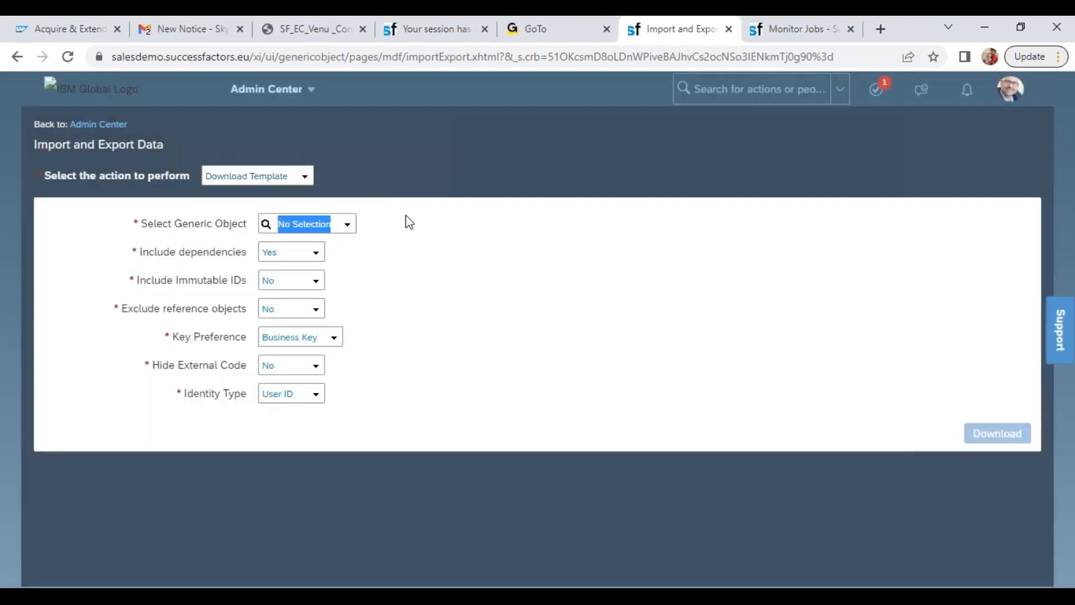
{"action": "left_click", "coordinate": [308, 174]}
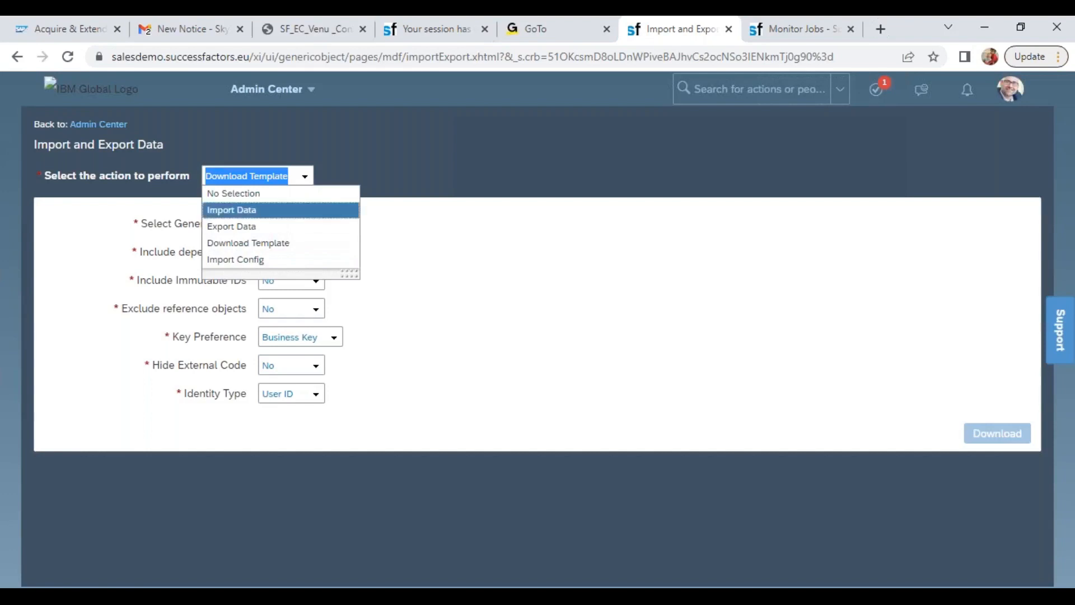
{"action": "left_click", "coordinate": [268, 213]}
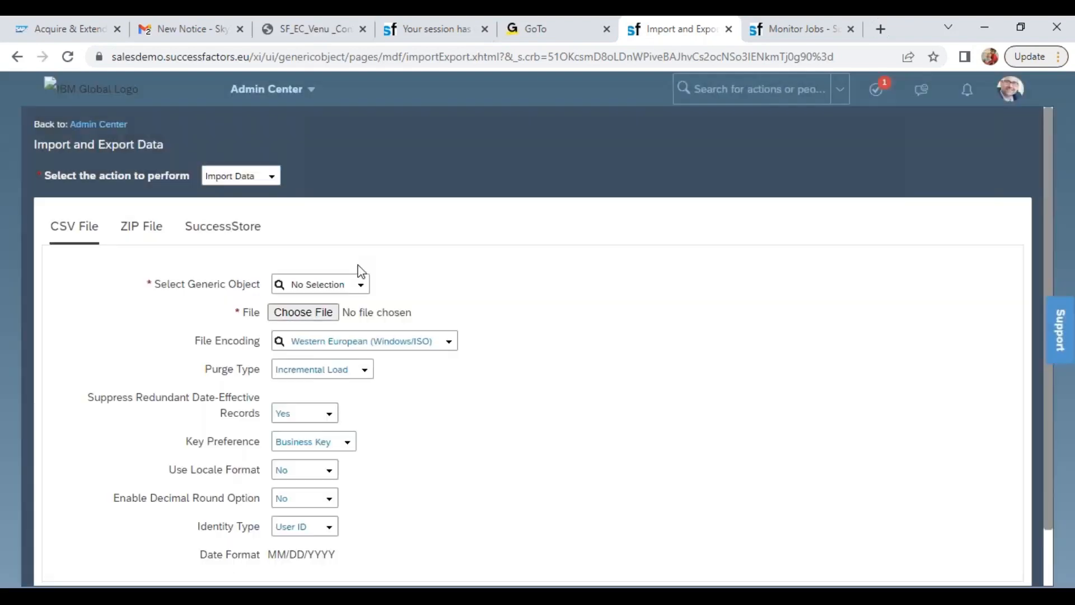
Set the generic object to Position and choose Pos_Load.csv from Downloads as the import file
{"action": "left_click", "coordinate": [326, 286]}
{"action": "type", "text": "pos"}
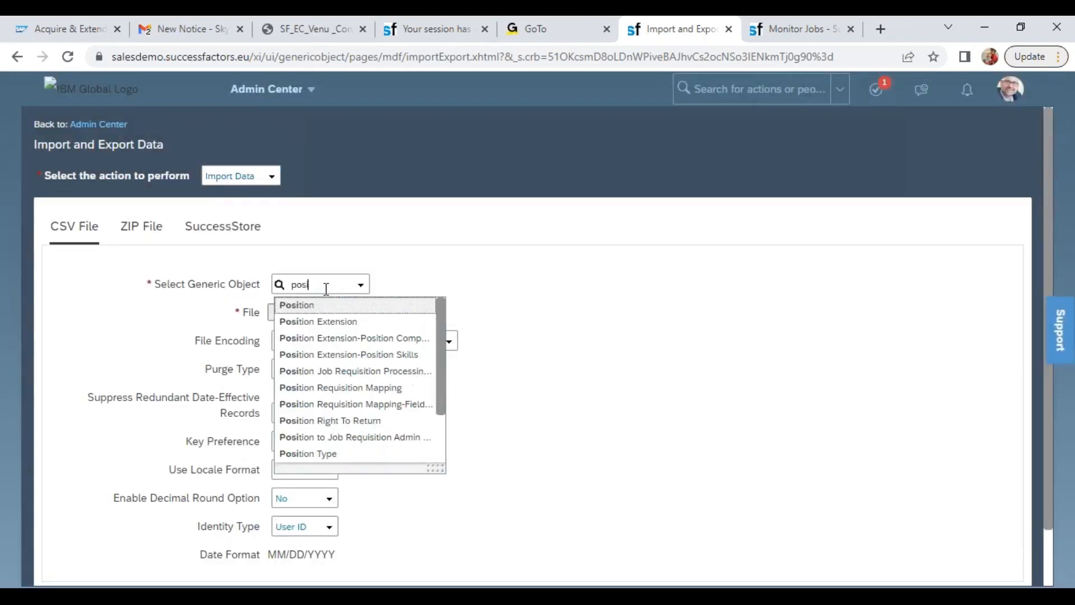
{"action": "left_click", "coordinate": [317, 307]}
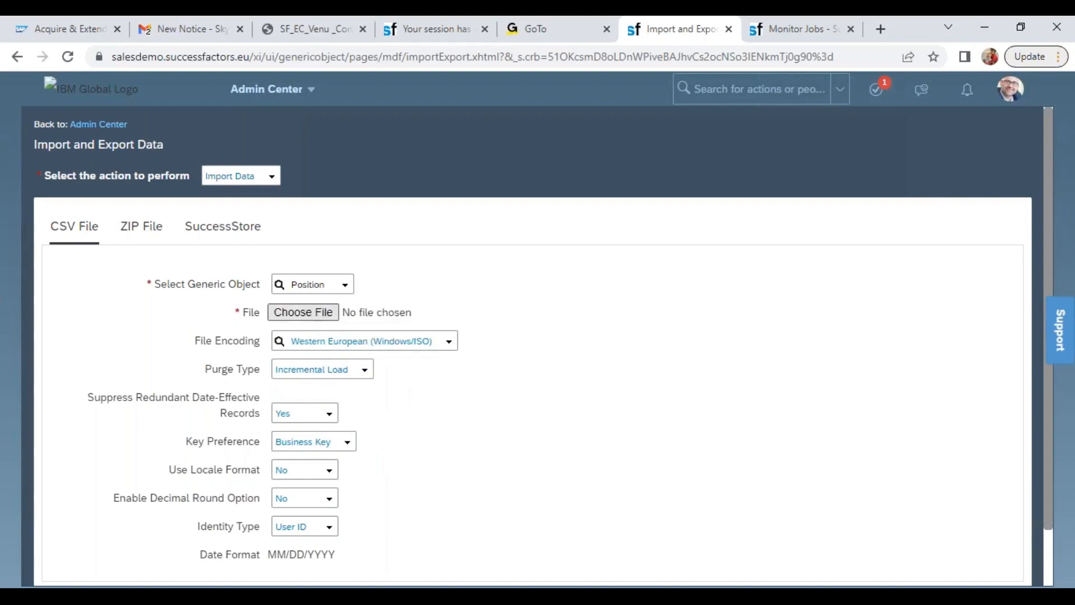
{"action": "left_click", "coordinate": [302, 313]}
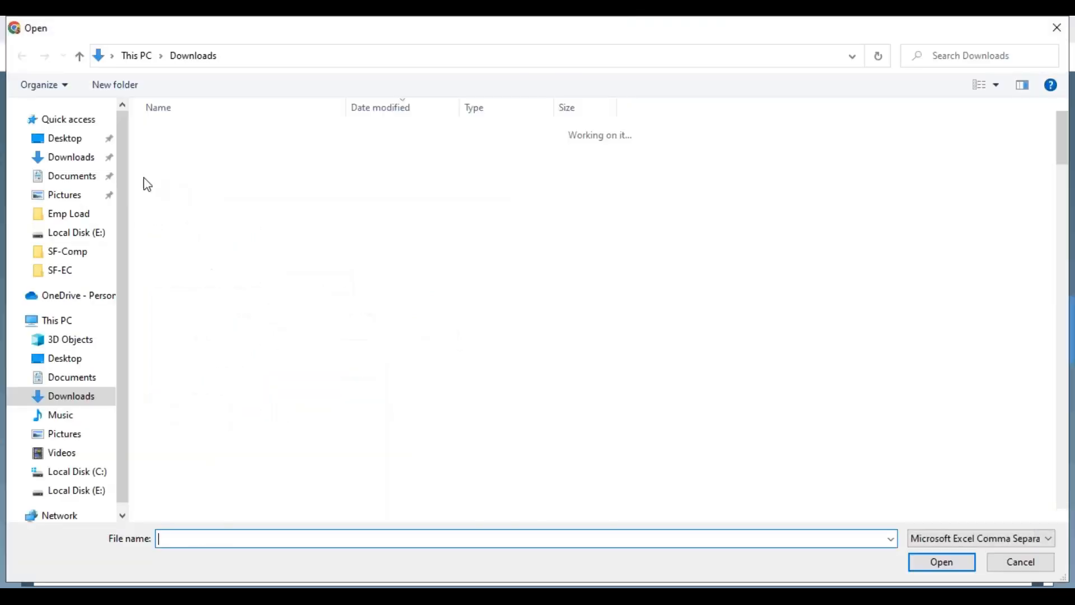
{"action": "left_click", "coordinate": [81, 143]}
{"action": "left_click", "coordinate": [82, 160]}
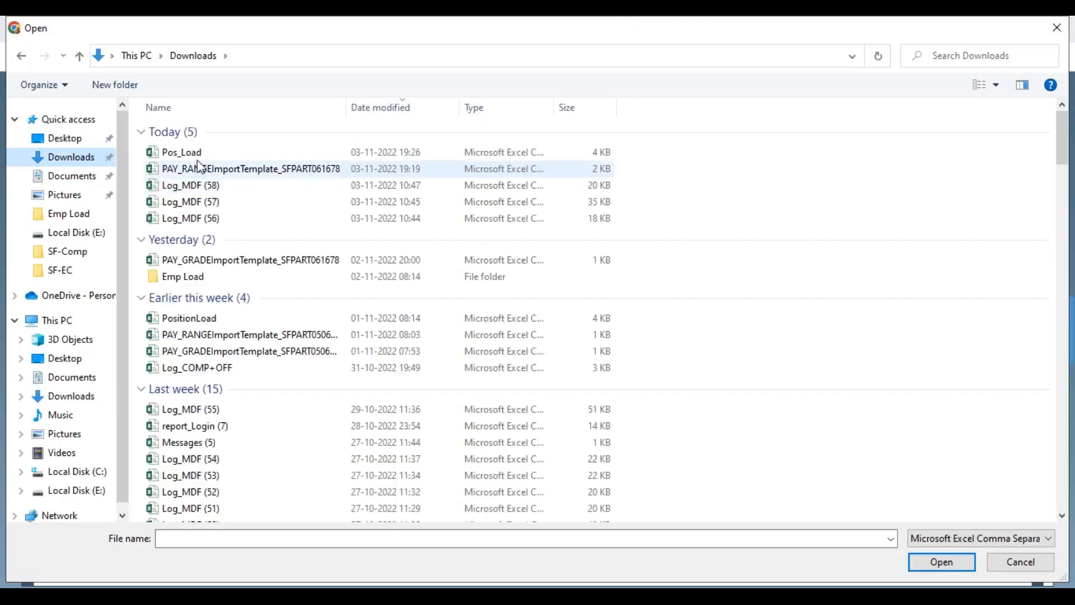
{"action": "left_click", "coordinate": [200, 154]}
{"action": "double_click", "coordinate": [199, 156]}
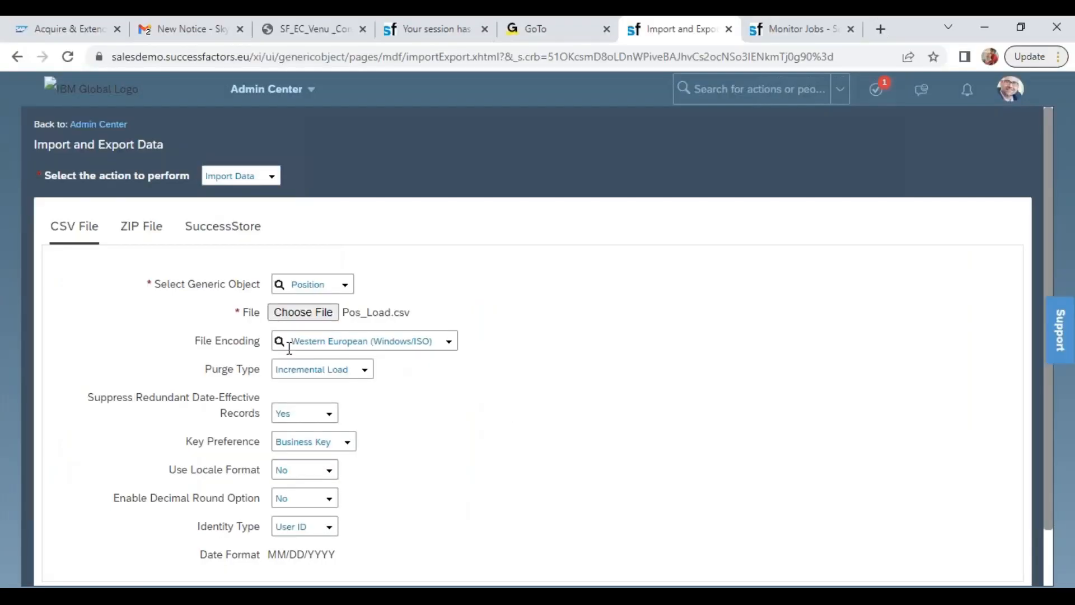
Keep the purge type at Incremental Load and start the position import
{"action": "left_click_drag", "start_coordinate": [218, 351], "coordinate": [269, 371]}
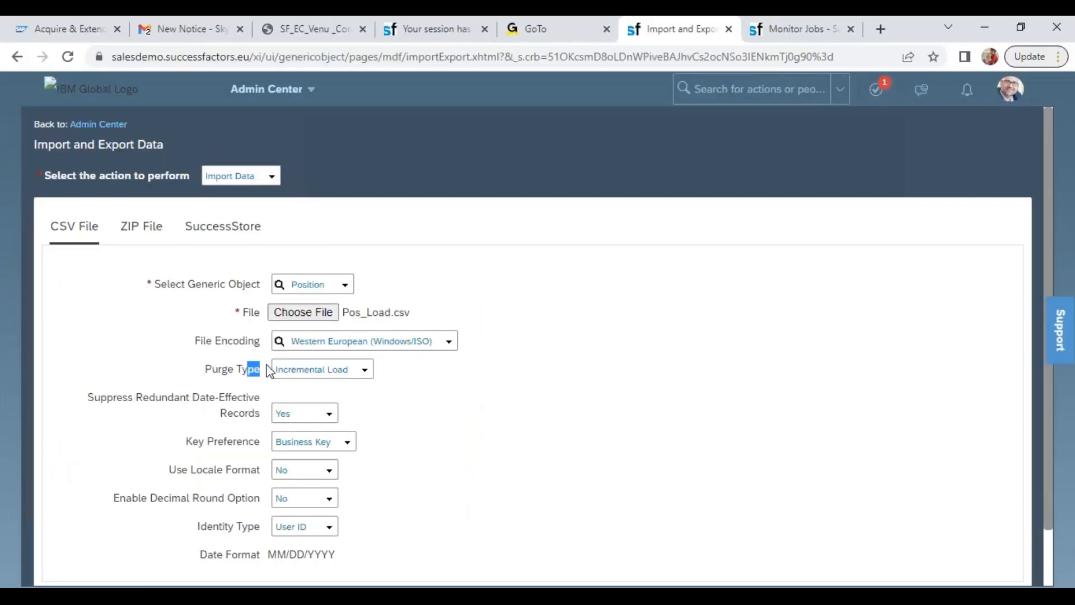
{"action": "left_click", "coordinate": [364, 371]}
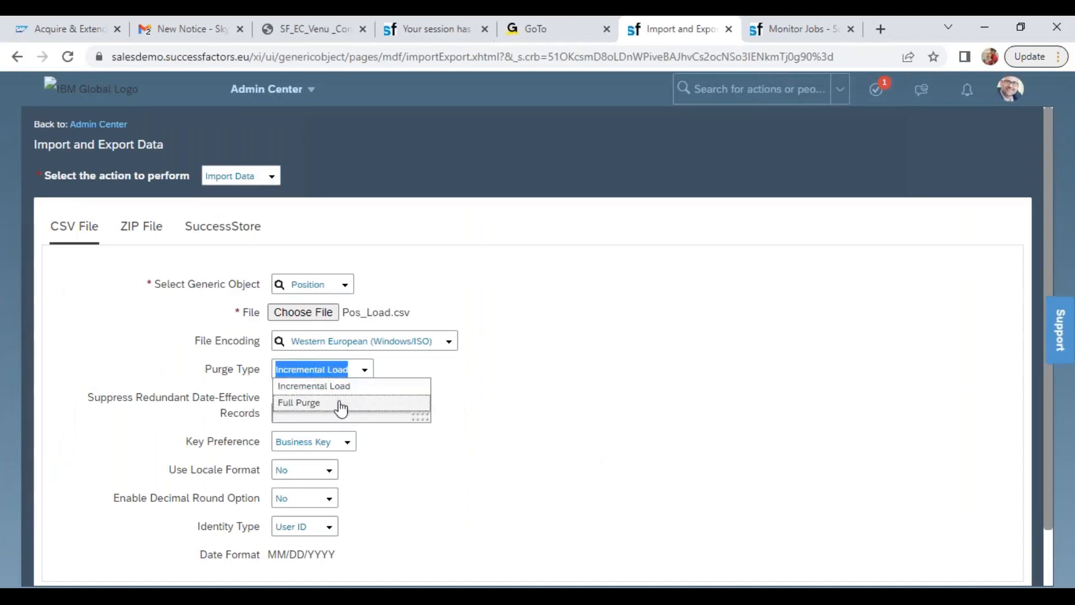
{"action": "left_click", "coordinate": [496, 392]}
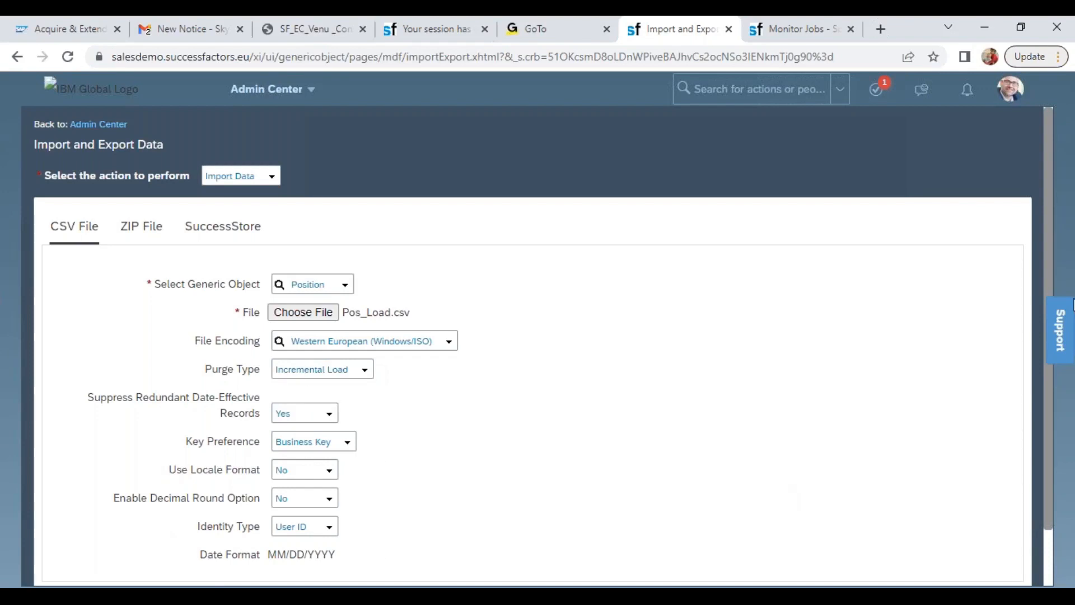
{"action": "left_click", "coordinate": [1050, 247]}
{"action": "left_click", "coordinate": [1047, 577]}
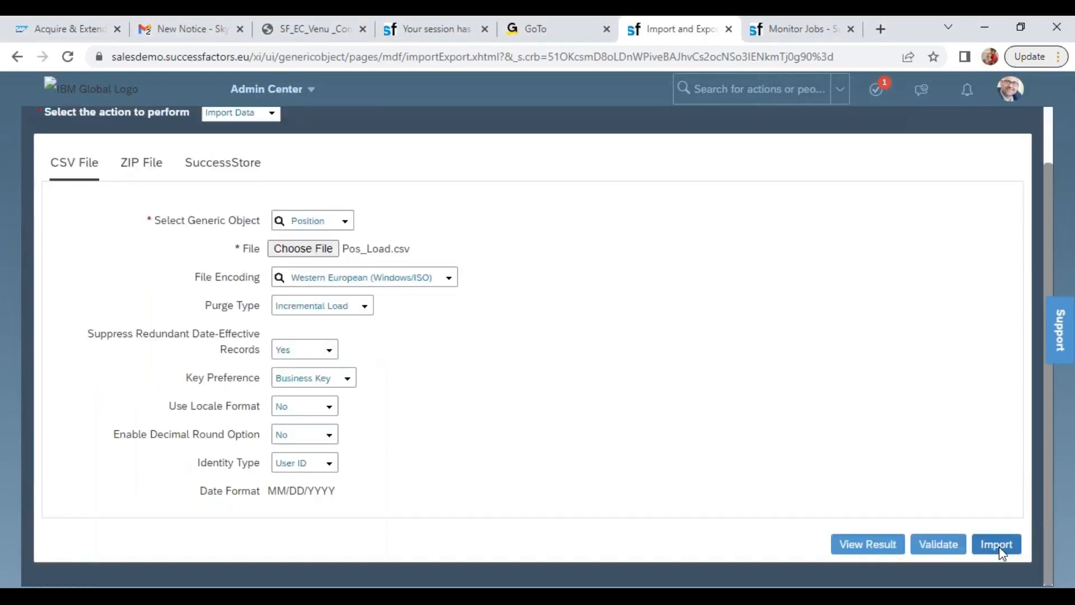
{"action": "left_click", "coordinate": [1000, 546]}
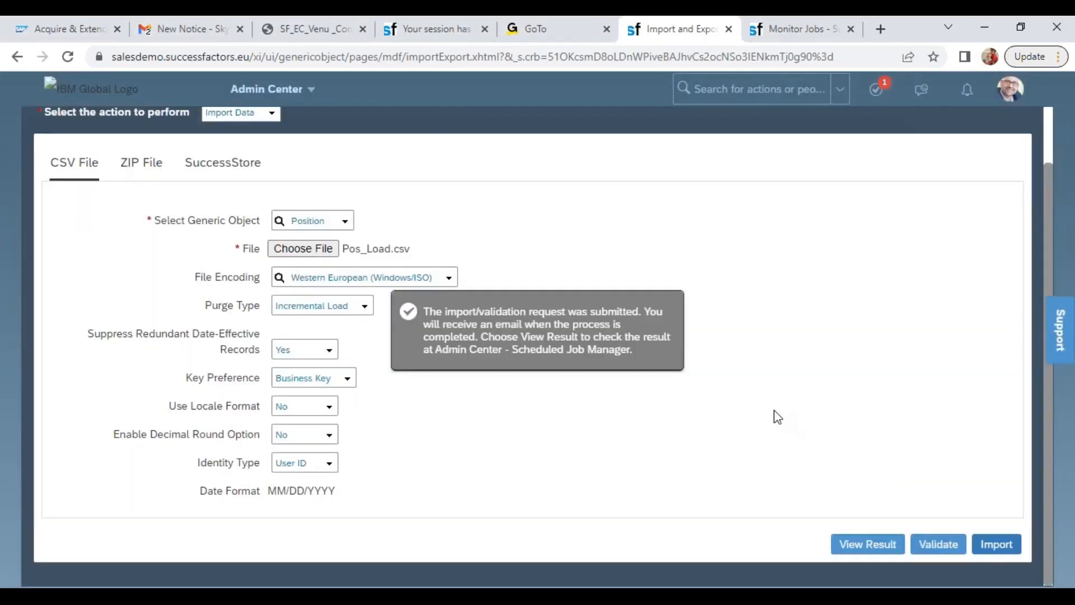
Bring up Monitor Jobs, reload the list with 10 and again with 25 items per page, and check the position import job's status
{"action": "left_click", "coordinate": [800, 29]}
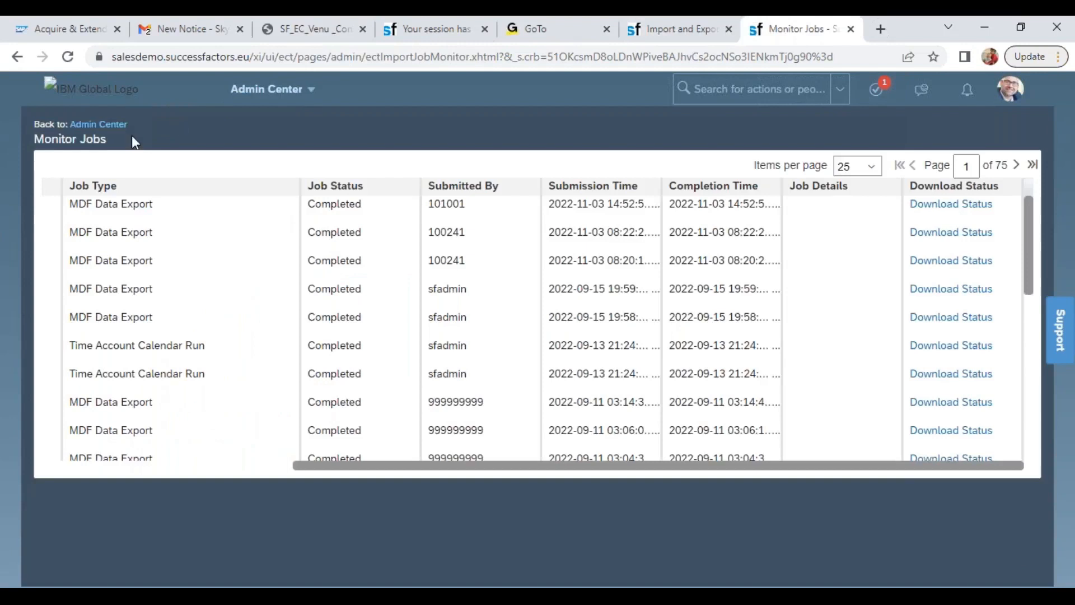
{"action": "left_click", "coordinate": [868, 168]}
{"action": "left_click", "coordinate": [855, 188]}
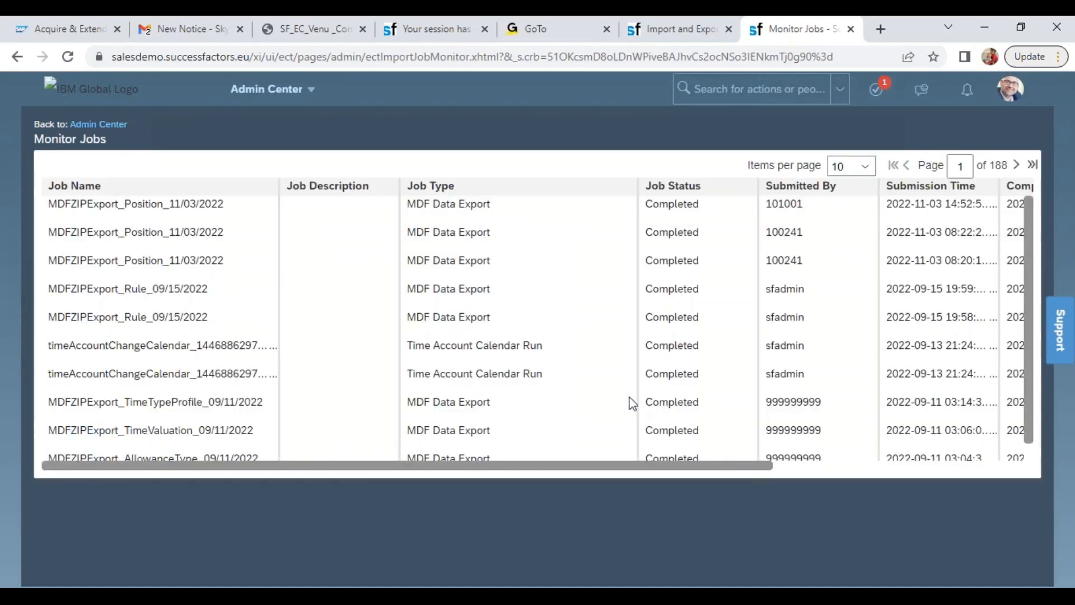
{"action": "left_click", "coordinate": [844, 167]}
{"action": "left_click", "coordinate": [847, 200]}
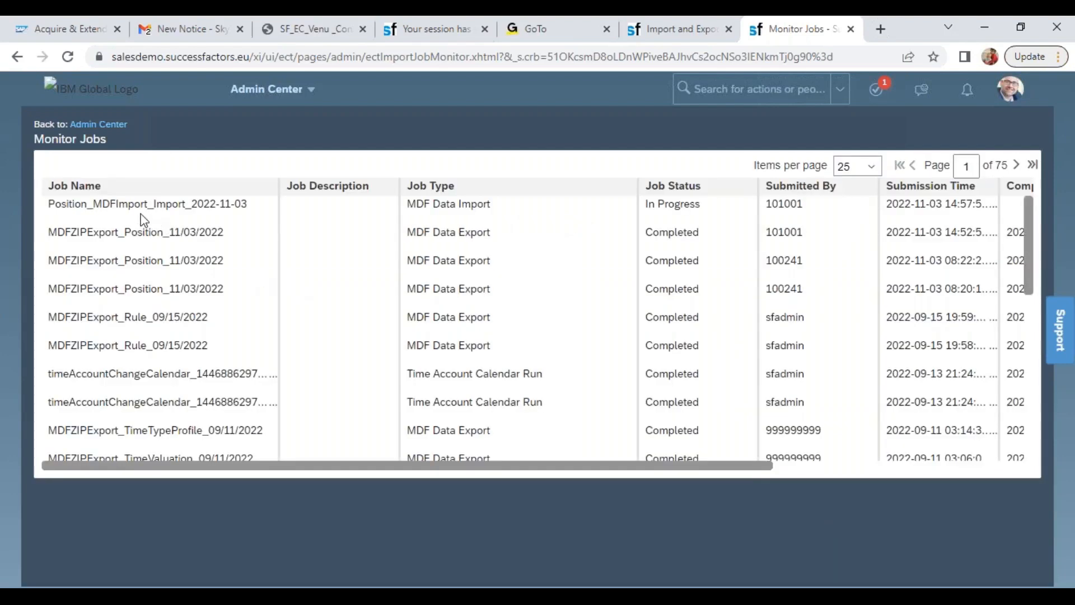
{"action": "left_click_drag", "start_coordinate": [135, 205], "coordinate": [161, 209]}
{"action": "left_click_drag", "start_coordinate": [654, 204], "coordinate": [712, 217]}
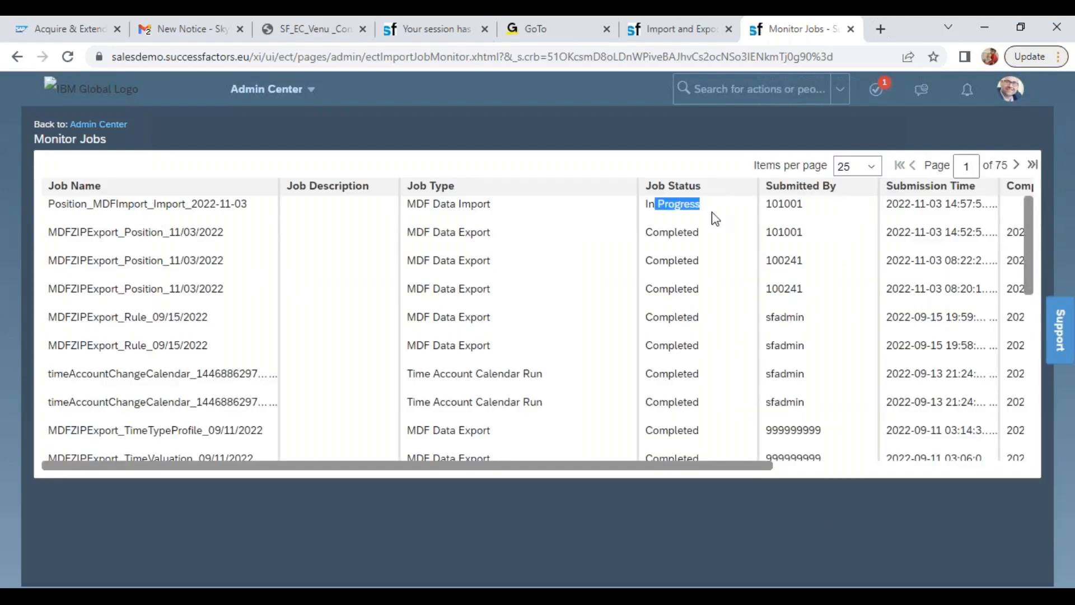
Reload the job list with 10 items per page and check the position import's status and job details
{"action": "left_click", "coordinate": [868, 167]}
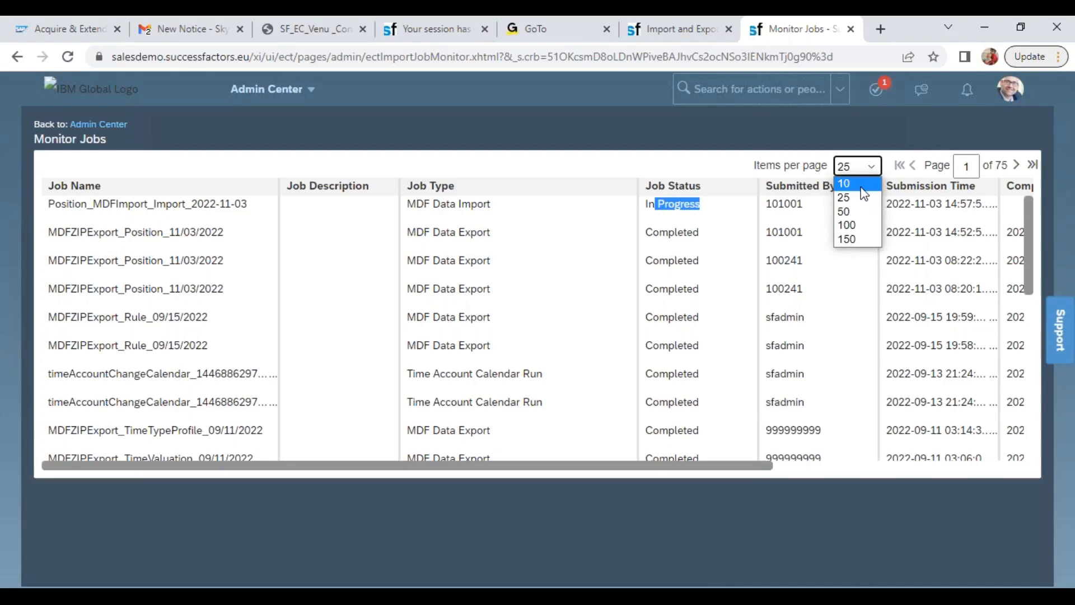
{"action": "left_click", "coordinate": [862, 186]}
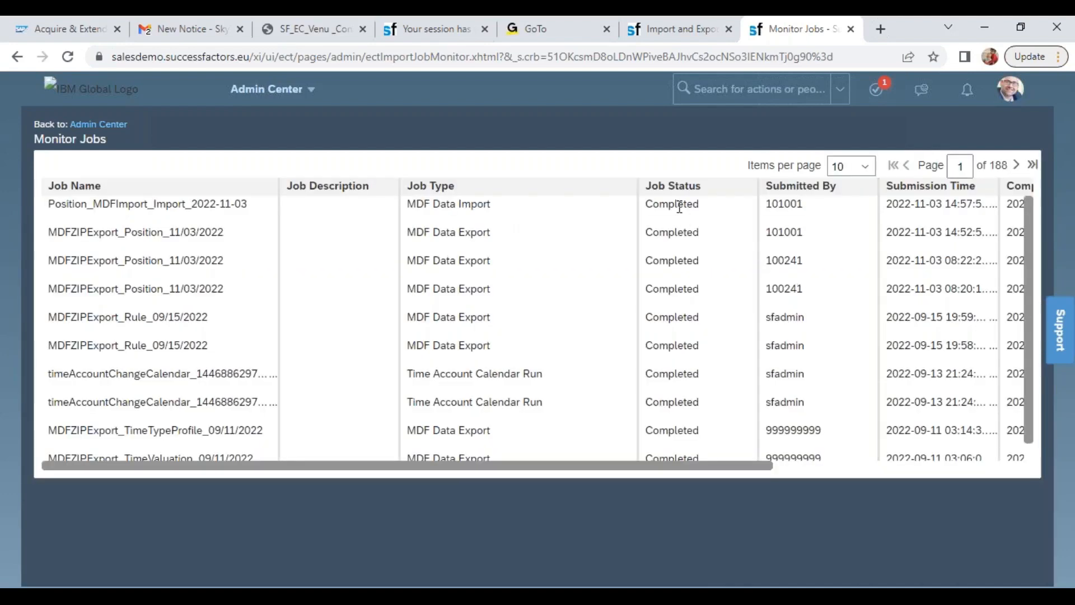
{"action": "left_click_drag", "start_coordinate": [679, 207], "coordinate": [709, 213]}
{"action": "left_click_drag", "start_coordinate": [696, 467], "coordinate": [966, 472]}
{"action": "left_click_drag", "start_coordinate": [902, 223], "coordinate": [997, 218]}
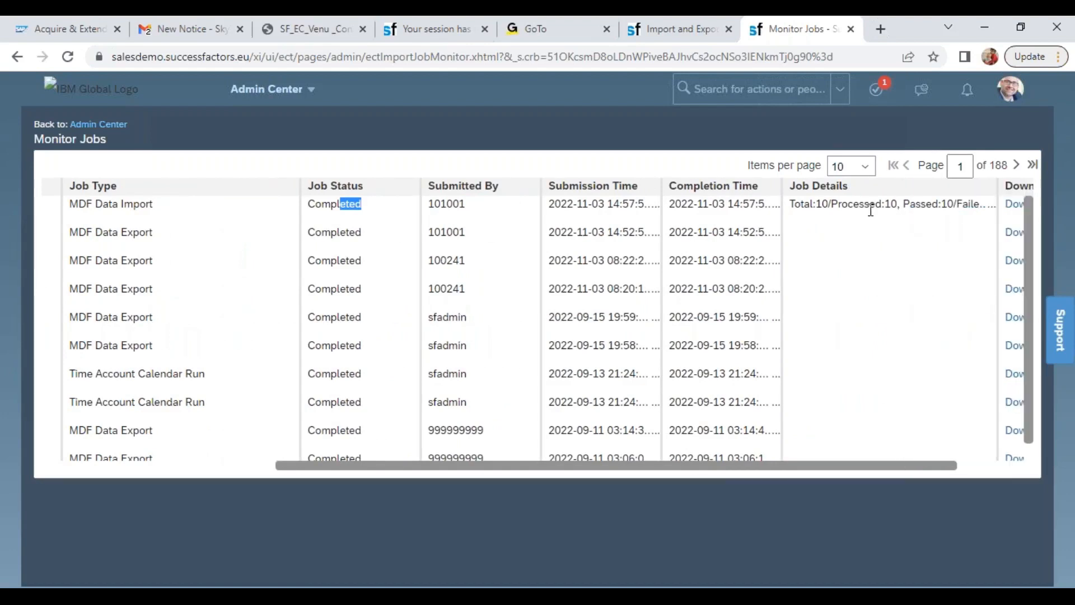
{"action": "left_click_drag", "start_coordinate": [823, 201], "coordinate": [974, 205]}
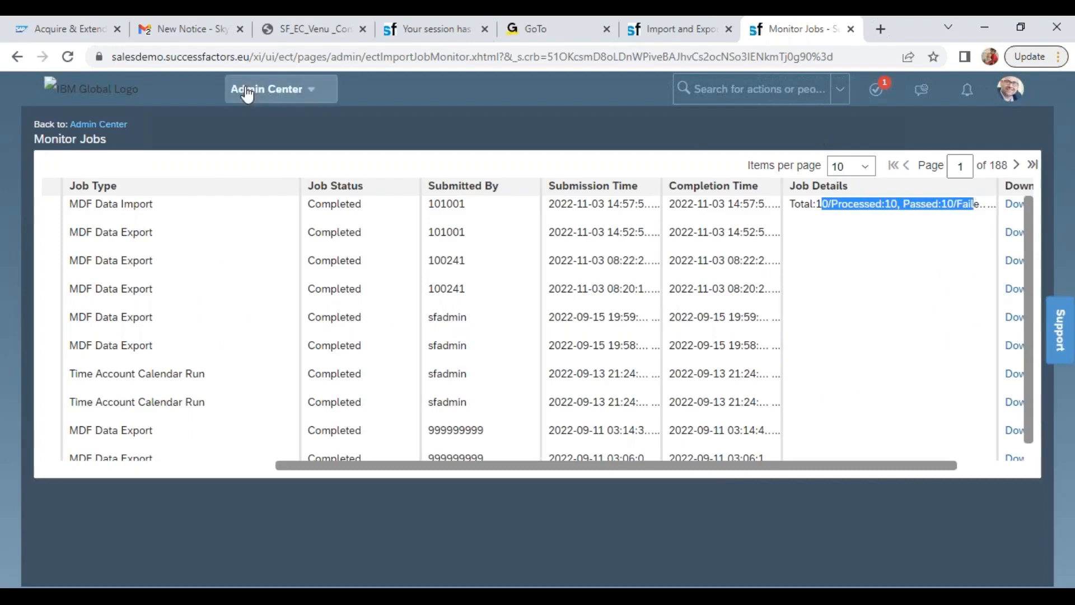
Open the Position Org Chart and expand Wipro President 3001129 and Wipro HR Manager 3001130 to examine the positions below
{"action": "left_click", "coordinate": [307, 90]}
{"action": "left_click", "coordinate": [336, 462]}
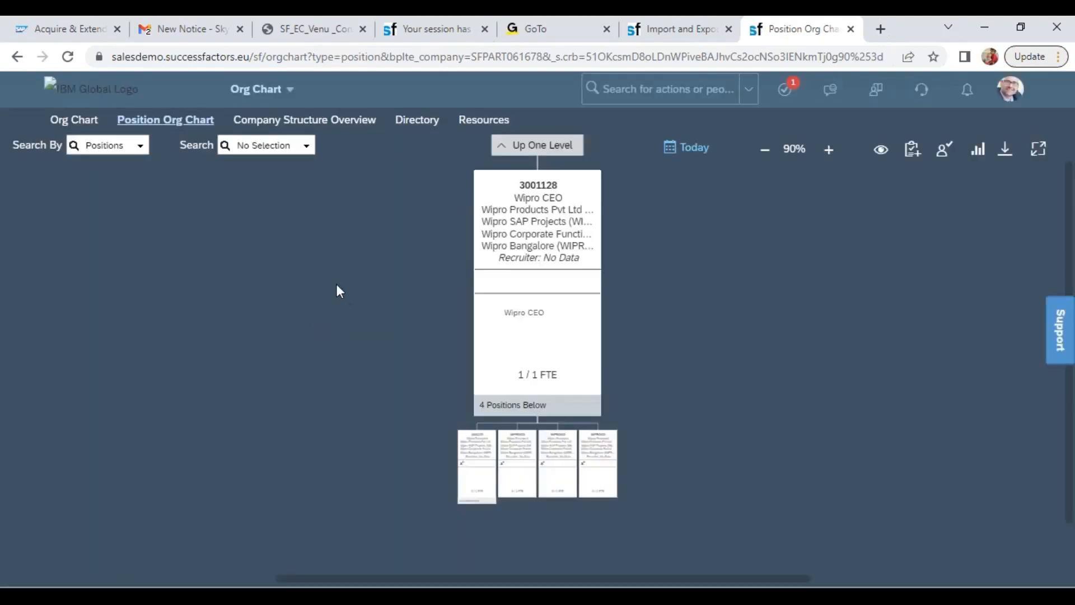
{"action": "scroll", "coordinate": [649, 252], "scroll_direction": "down", "scroll_amount": 3}
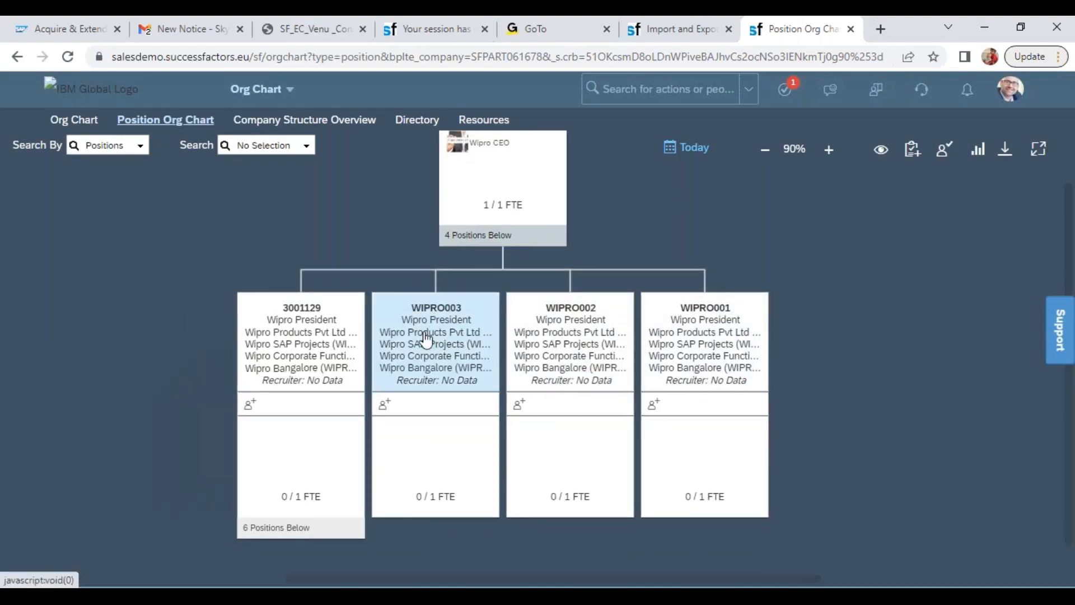
{"action": "left_click_drag", "start_coordinate": [823, 367], "coordinate": [818, 280]}
{"action": "left_click", "coordinate": [313, 386]}
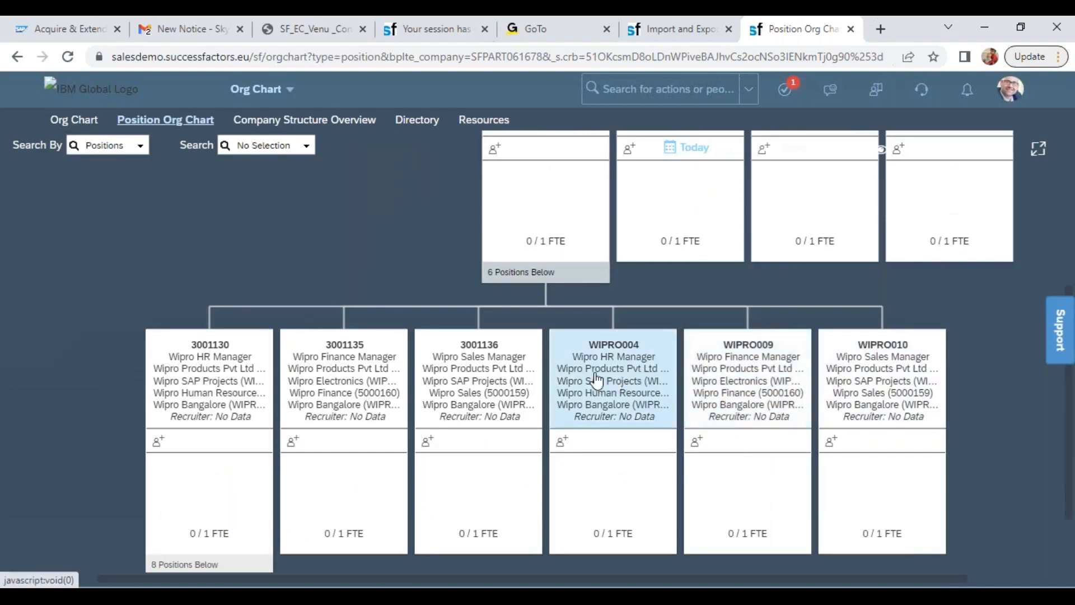
{"action": "left_click_drag", "start_coordinate": [297, 566], "coordinate": [339, 449]}
{"action": "left_click", "coordinate": [286, 449]}
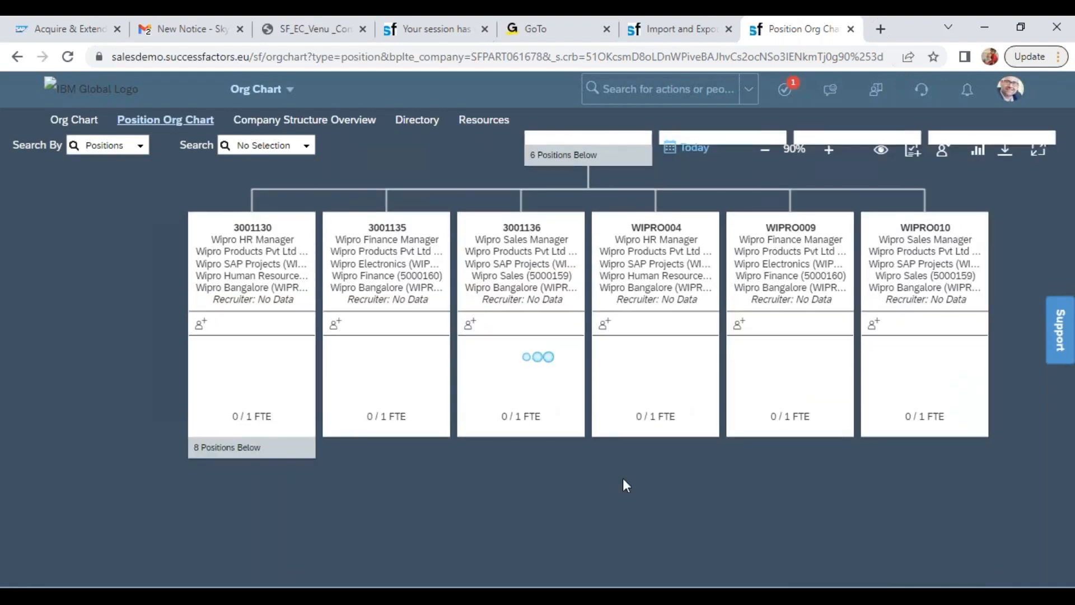
{"action": "left_click_drag", "start_coordinate": [534, 467], "coordinate": [739, 274]}
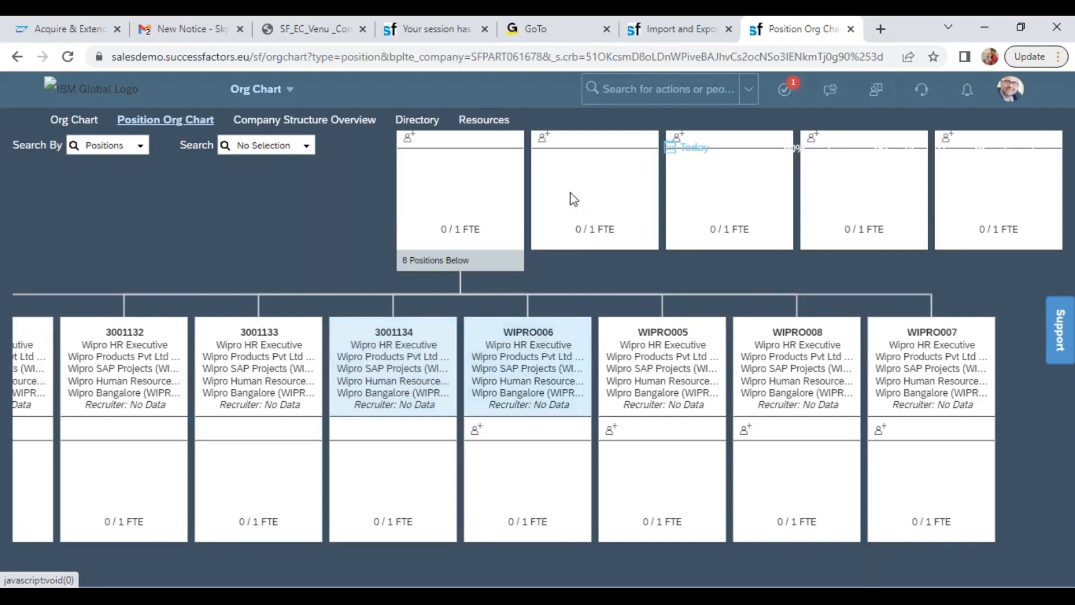
Switch to the training workbook in Excel and review the MDF FO, Generic Objects and Employee Fields rows in the object types table
{"action": "left_click", "coordinate": [660, 89]}
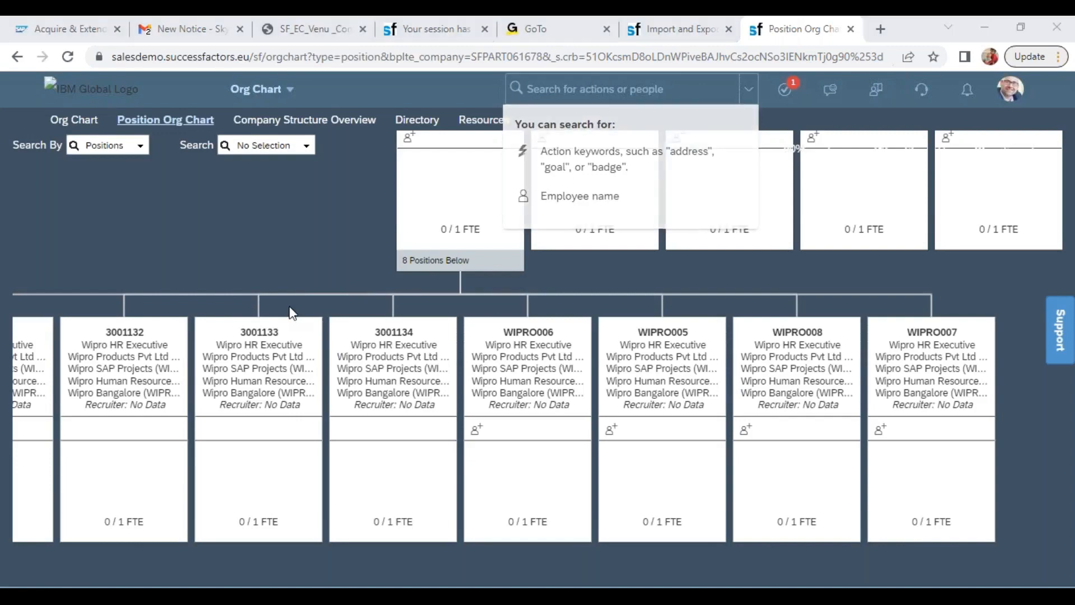
{"action": "key", "text": "alt+Tab"}
{"action": "key", "text": "alt+Tab"}
{"action": "key", "text": "alt+Tab"}
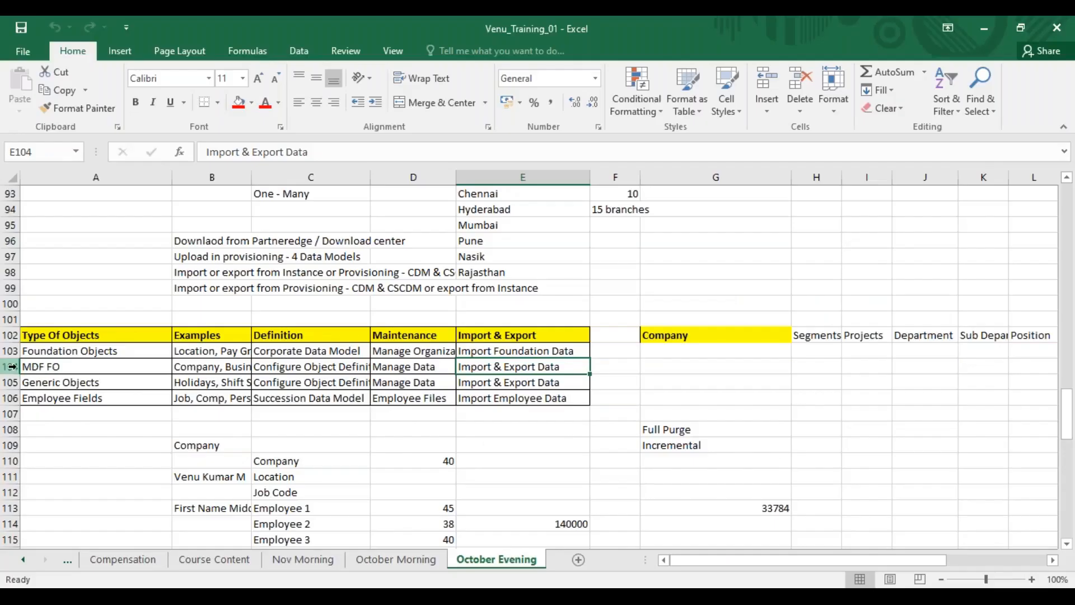
{"action": "left_click_drag", "start_coordinate": [11, 366], "coordinate": [10, 383]}
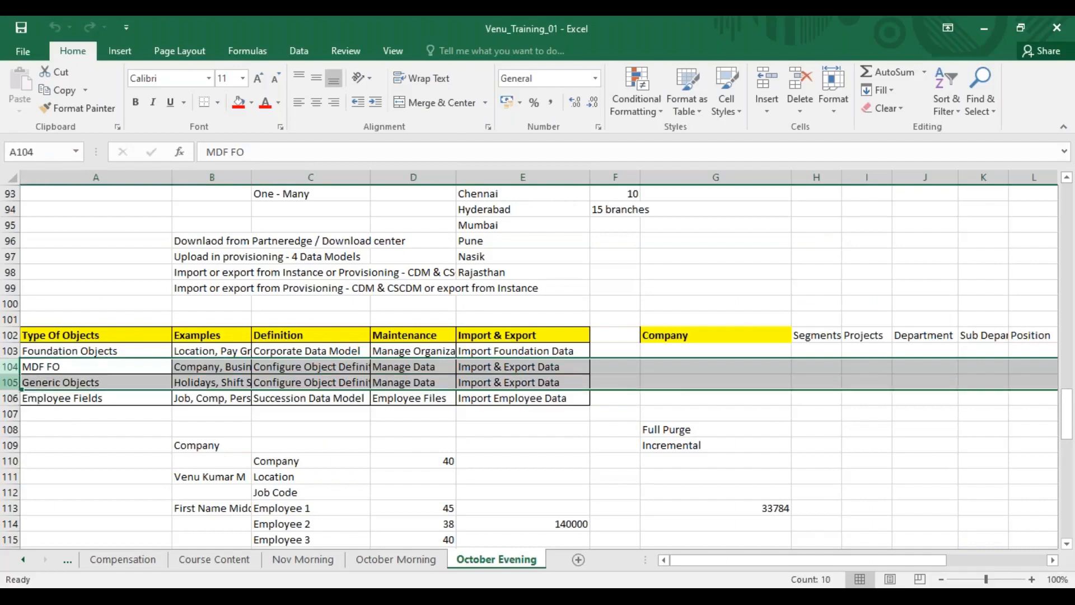
{"action": "left_click", "coordinate": [10, 399]}
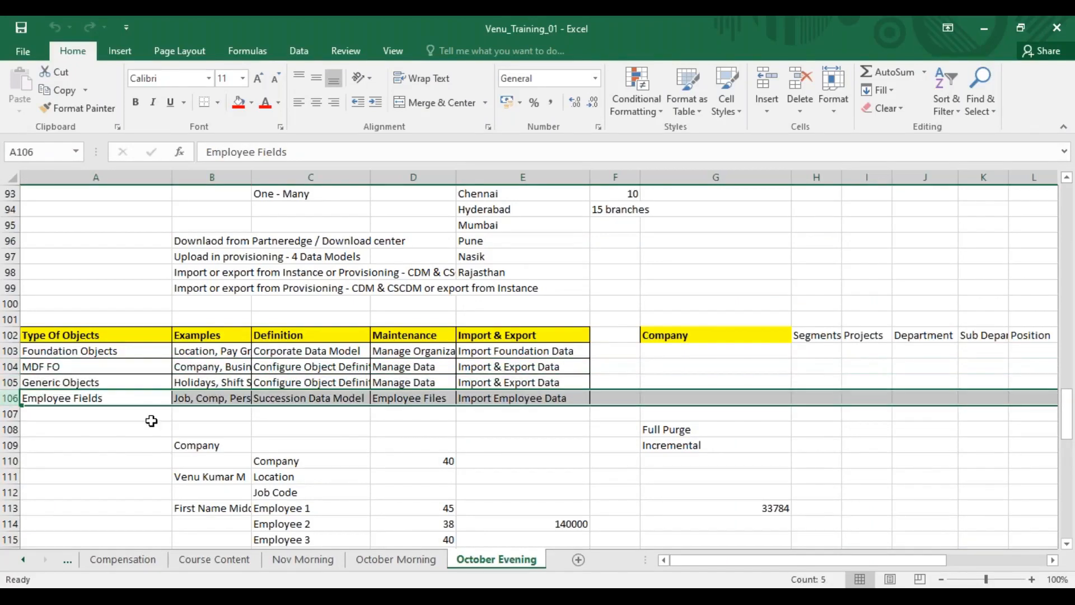
Switch back to the browser, search the actions for "import employ dat" and choose Import Employee Data
{"action": "key", "text": "alt+Tab"}
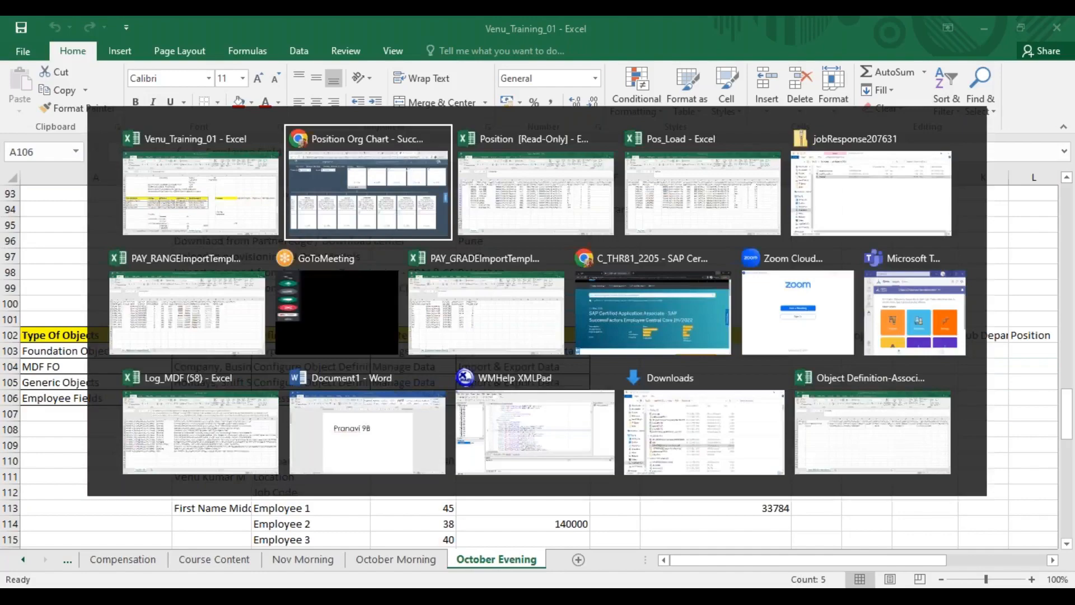
{"action": "key", "text": "alt+Tab"}
{"action": "key", "text": "alt+shift+Tab"}
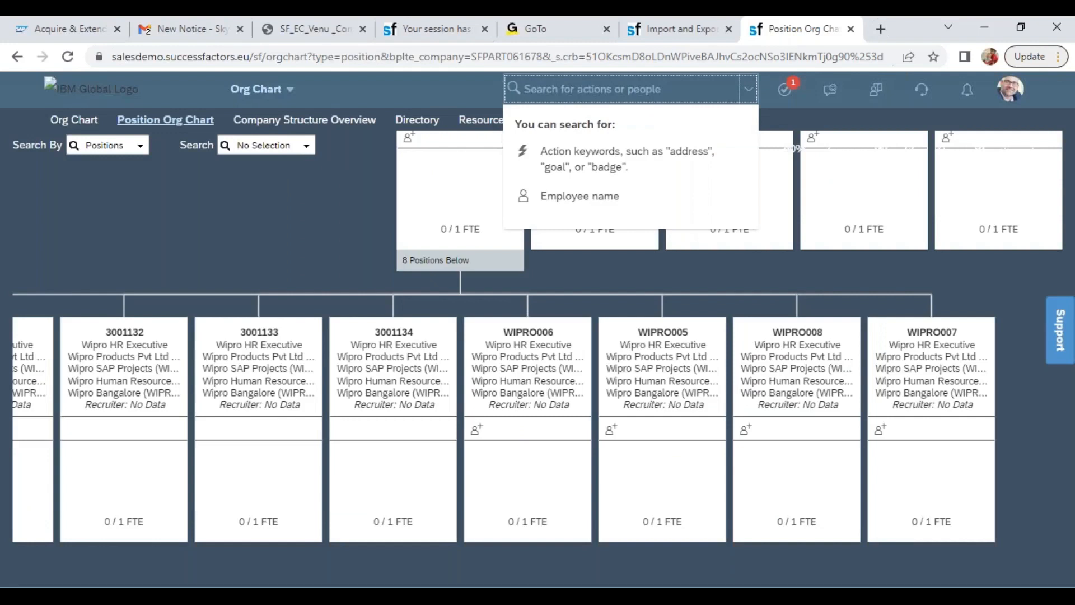
{"action": "type", "text": "import e"}
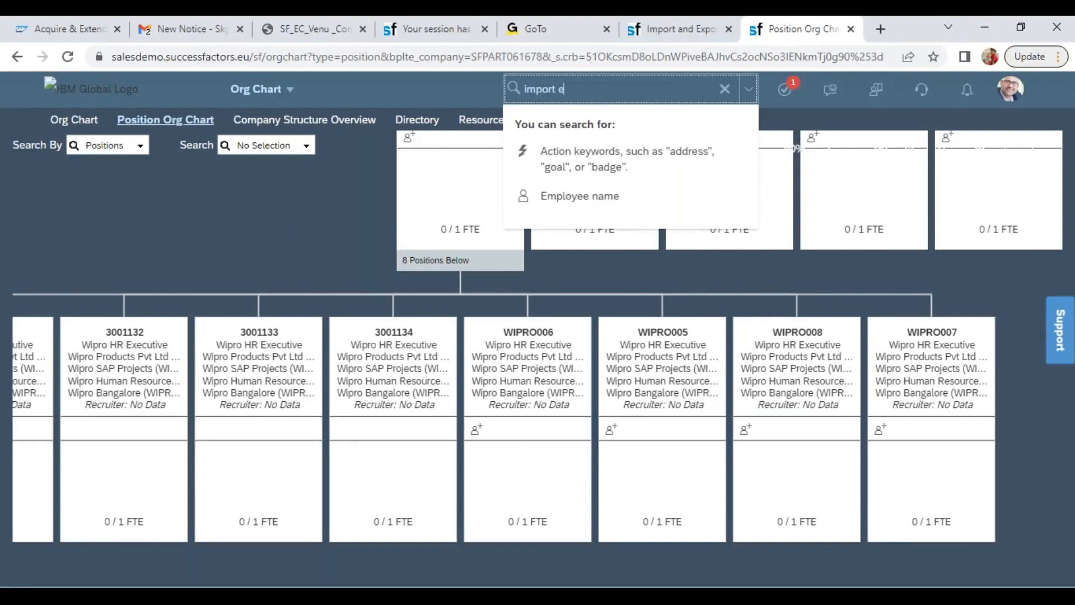
{"action": "type", "text": "mploy dat"}
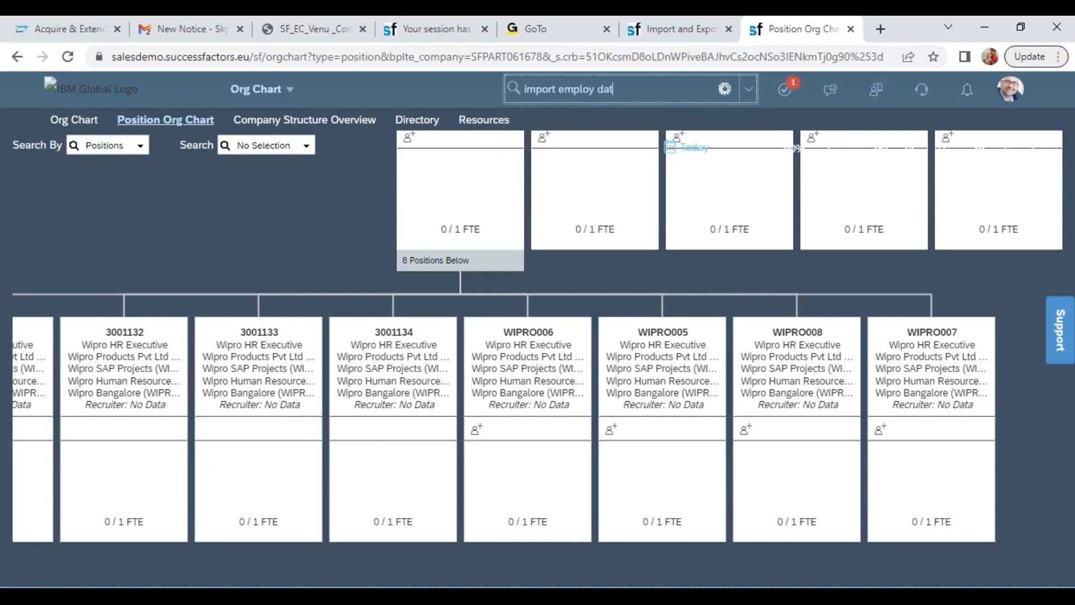
{"action": "left_click", "coordinate": [582, 124]}
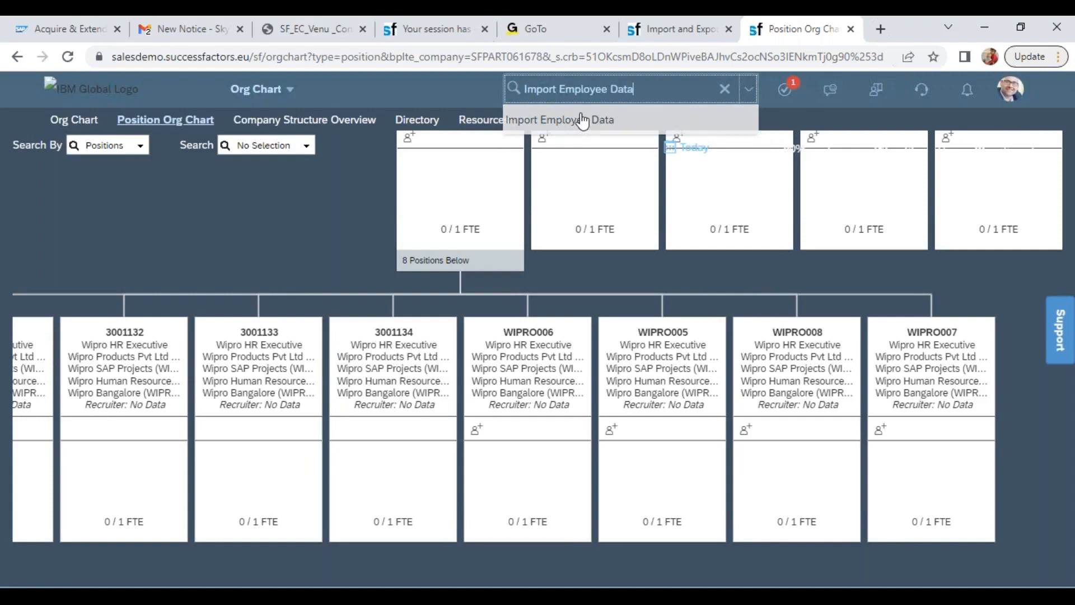
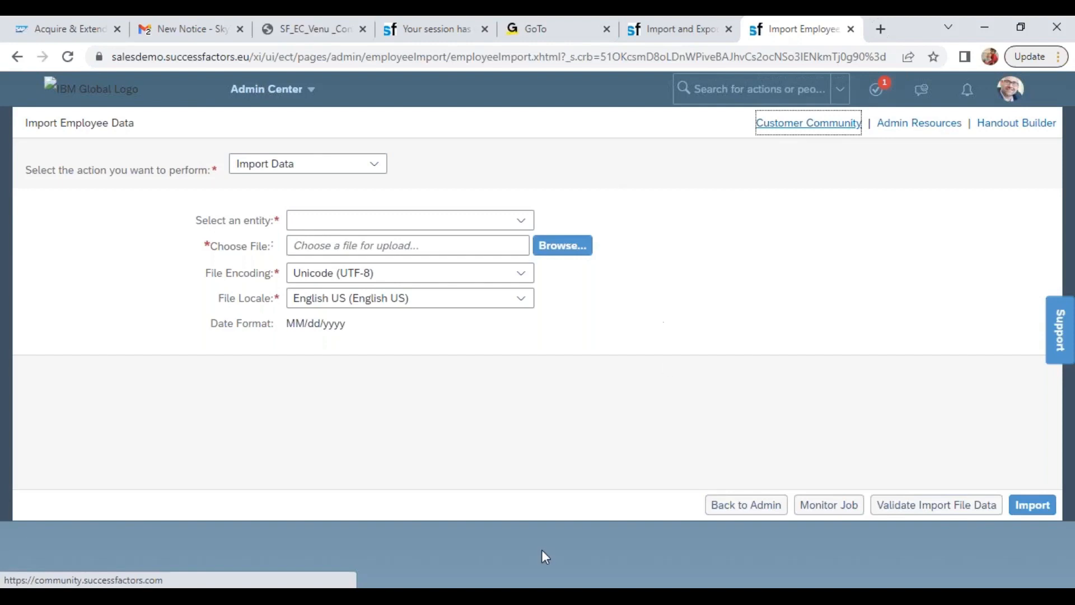
Switch to the 2080146 Employee Data Import Steps PDF in Adobe Reader and highlight the passage on why import sequence matters
{"action": "left_click", "coordinate": [533, 596]}
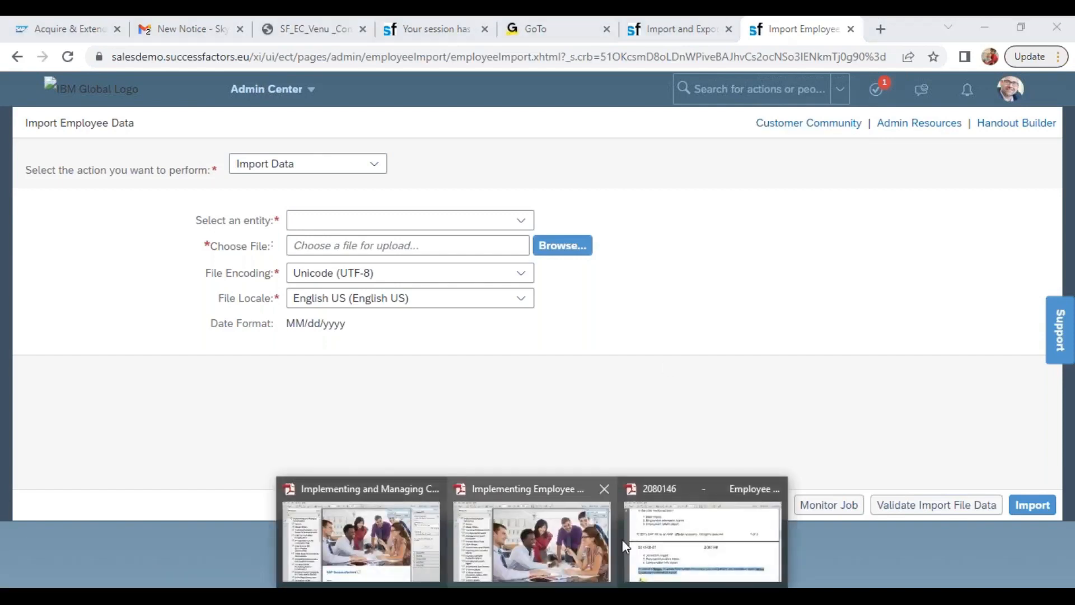
{"action": "left_click", "coordinate": [682, 540]}
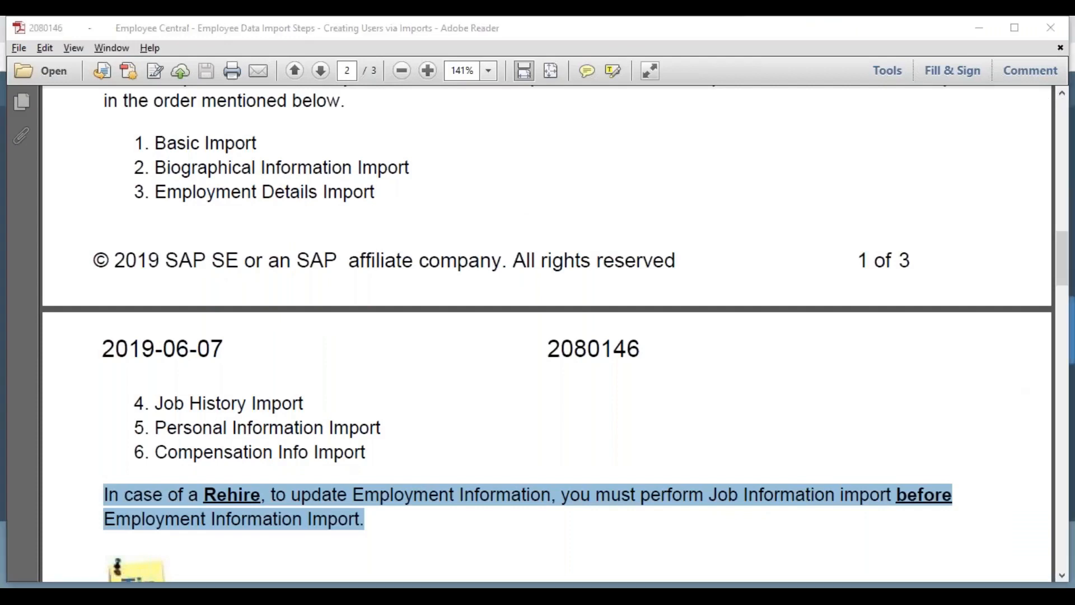
{"action": "scroll", "coordinate": [1064, 252], "scroll_direction": "up", "scroll_amount": 4}
{"action": "left_click_drag", "start_coordinate": [1064, 251], "coordinate": [1064, 231]}
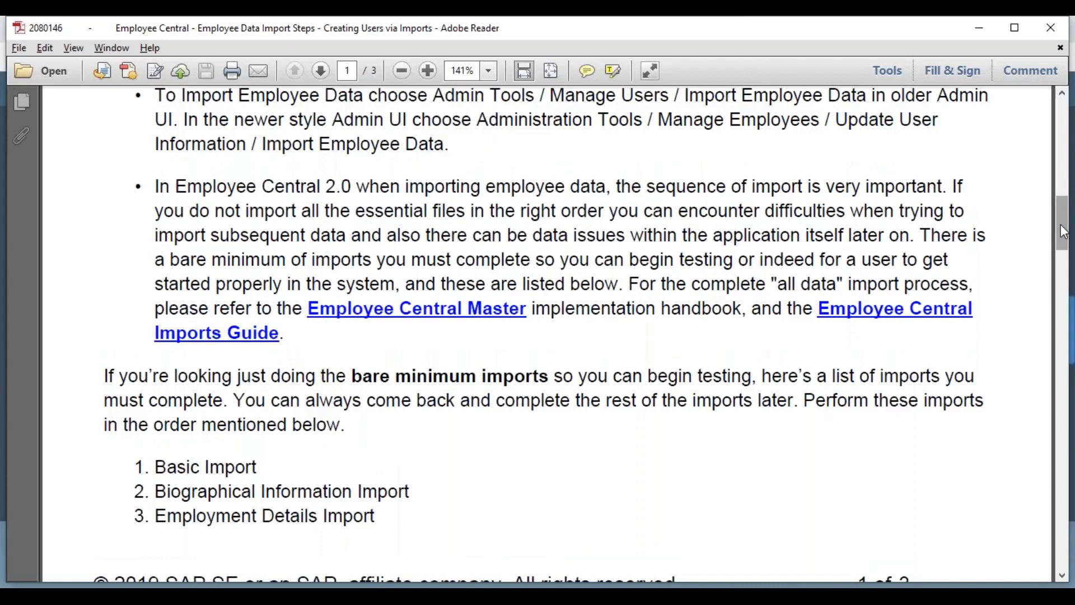
{"action": "left_click_drag", "start_coordinate": [1064, 232], "coordinate": [1064, 235]}
{"action": "left_click_drag", "start_coordinate": [155, 158], "coordinate": [914, 208]}
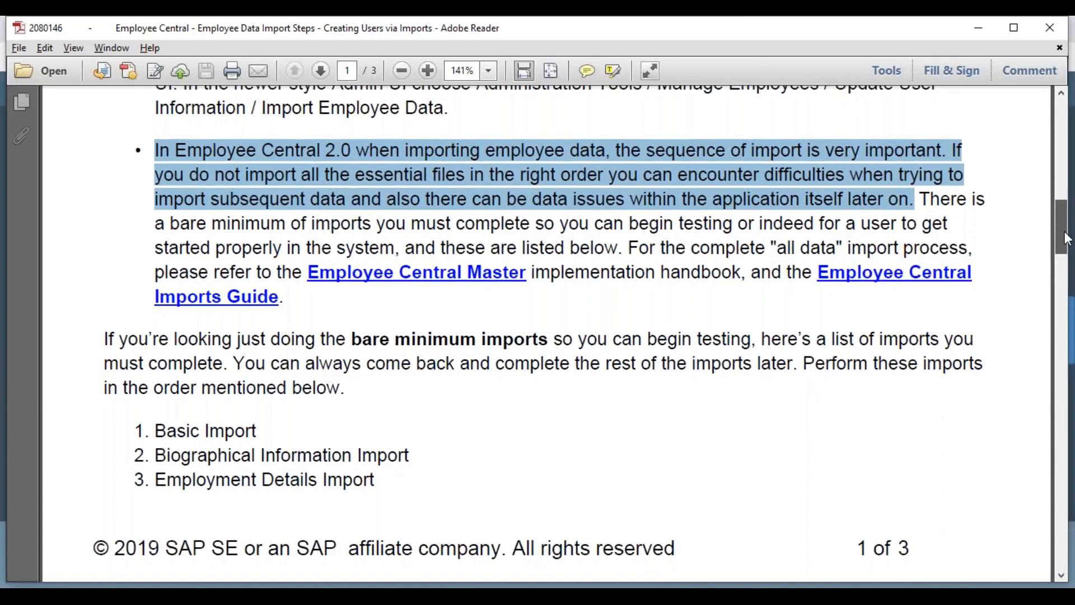
Review the bare minimum imports list across the page break and highlight "subsequent data" in the import sequence paragraph
{"action": "scroll", "coordinate": [191, 497], "scroll_direction": "down", "scroll_amount": 3}
{"action": "left_click_drag", "start_coordinate": [158, 522], "coordinate": [371, 521]}
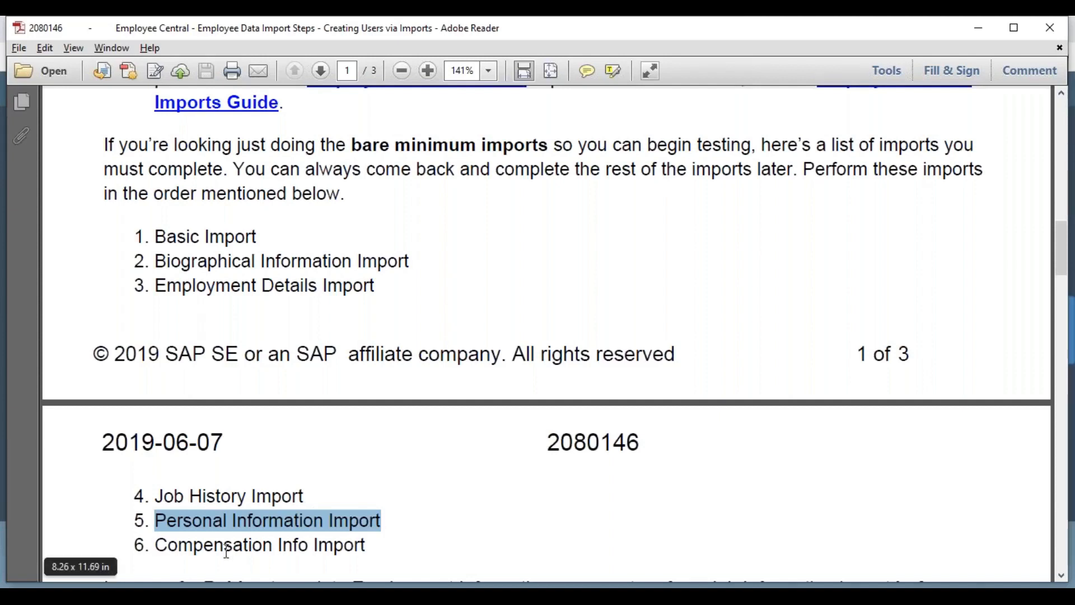
{"action": "double_click", "coordinate": [179, 245]}
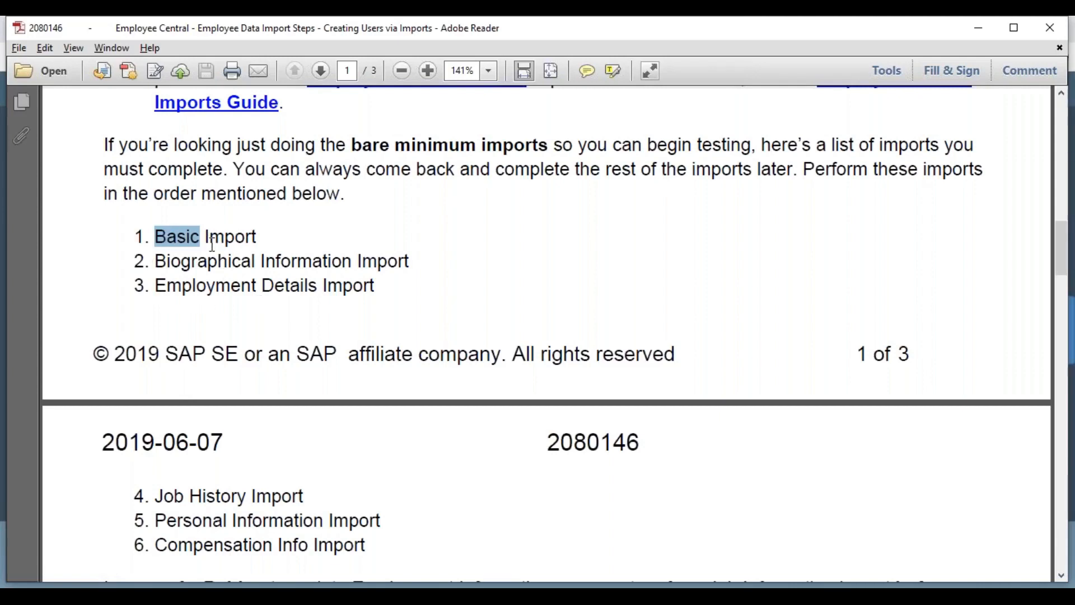
{"action": "left_click_drag", "start_coordinate": [163, 498], "coordinate": [273, 545]}
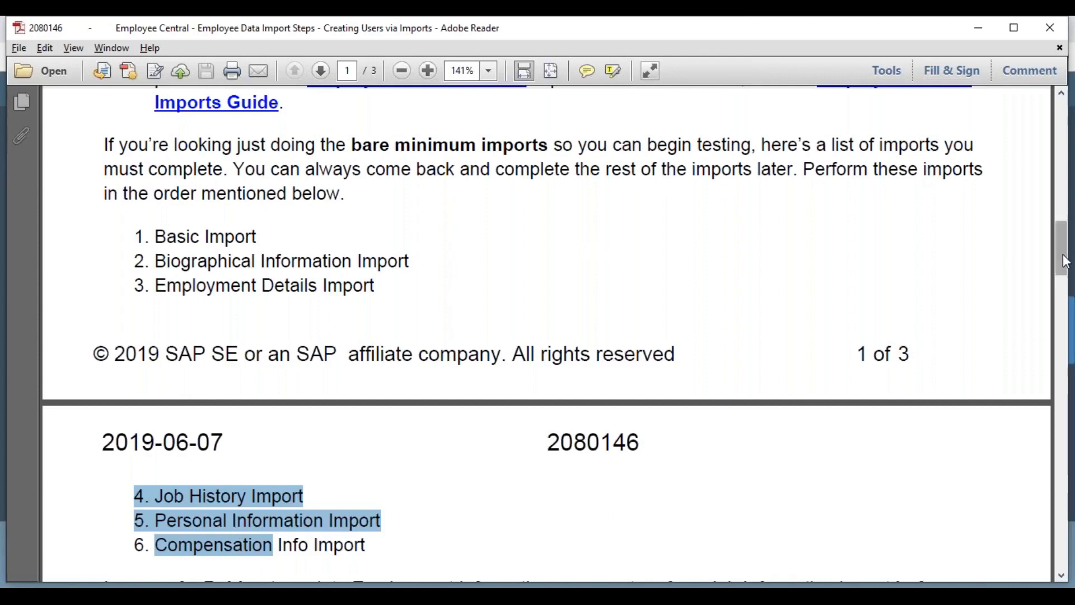
{"action": "left_click_drag", "start_coordinate": [1063, 255], "coordinate": [1063, 238]}
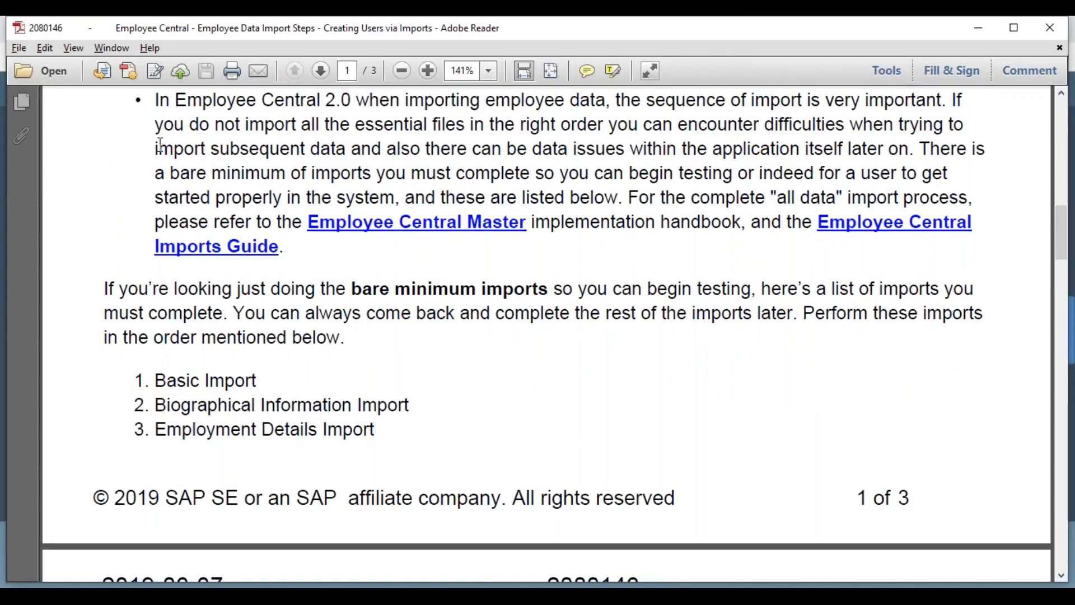
{"action": "left_click_drag", "start_coordinate": [220, 150], "coordinate": [346, 150]}
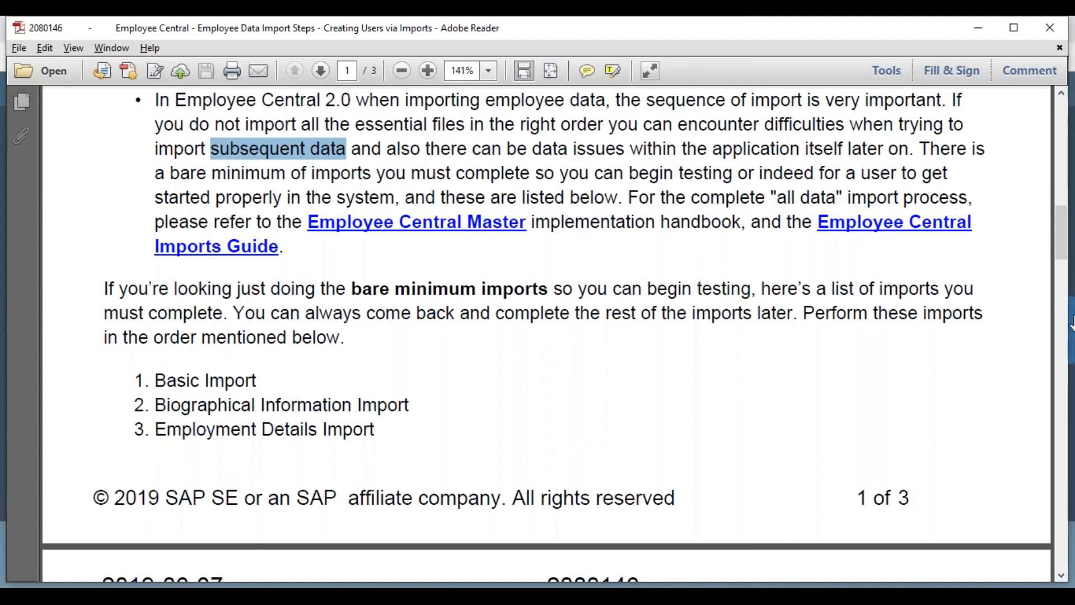
{"action": "scroll", "coordinate": [1064, 228], "scroll_direction": "down", "scroll_amount": 3}
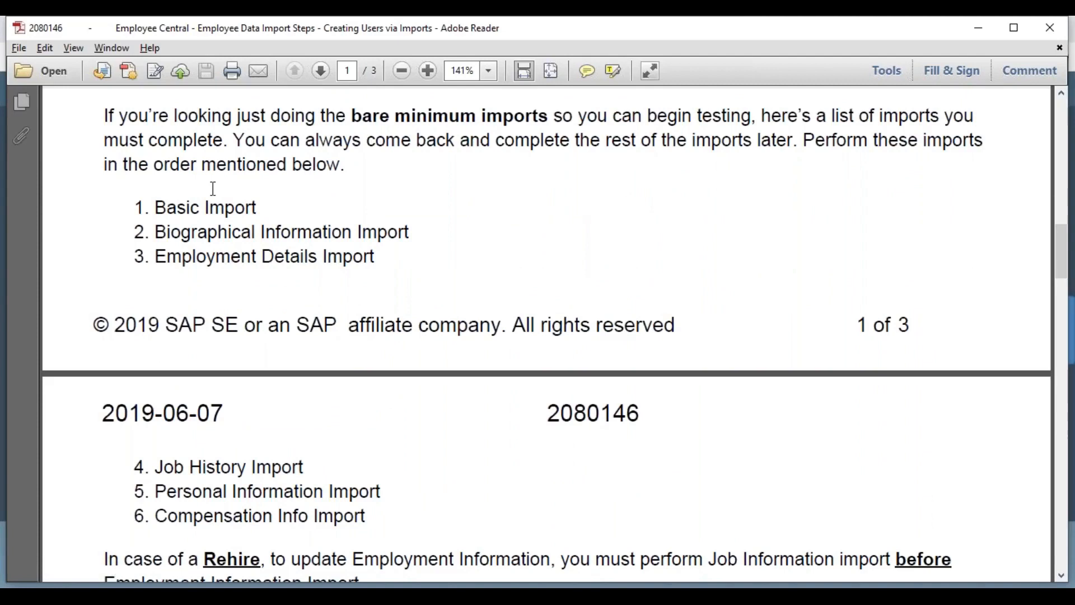
Go through the six bare minimum imports in order, from Basic Import to Compensation Info Import, highlighting each one
{"action": "left_click_drag", "start_coordinate": [157, 207], "coordinate": [256, 210]}
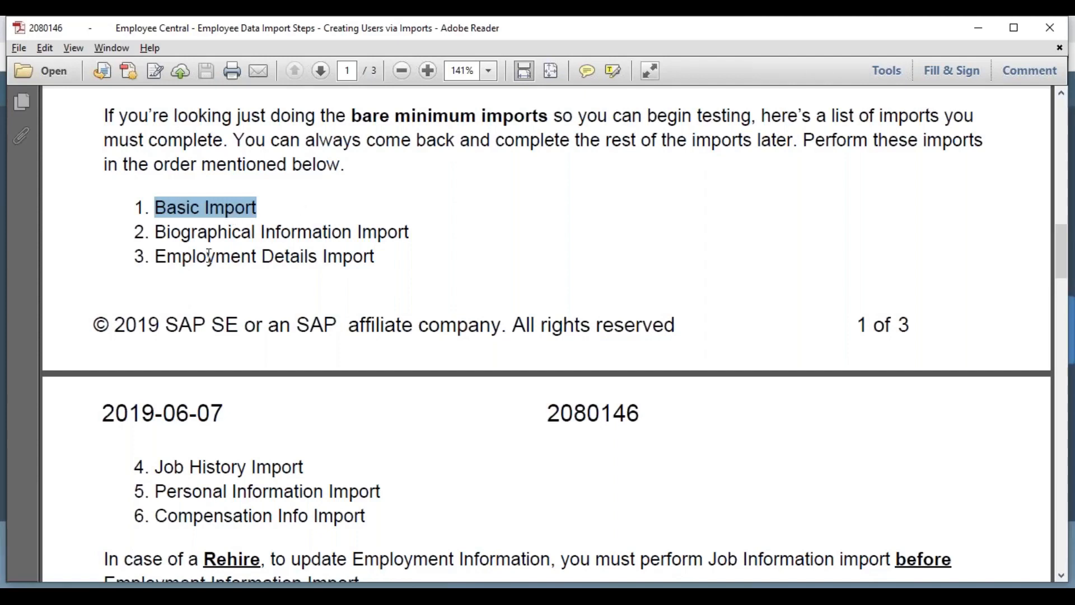
{"action": "double_click", "coordinate": [196, 232]}
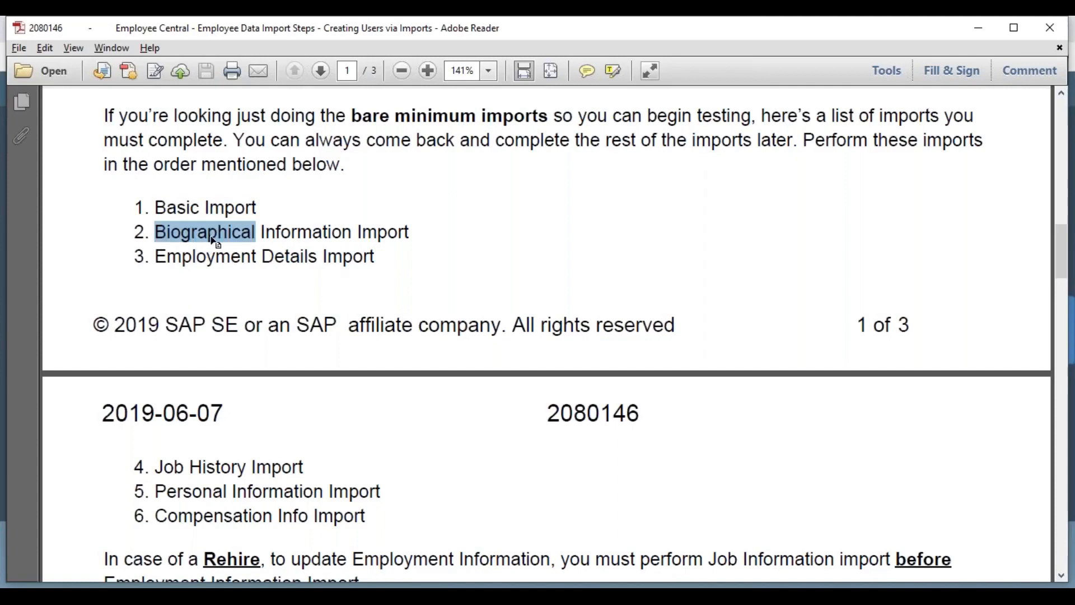
{"action": "left_click", "coordinate": [208, 258]}
{"action": "double_click", "coordinate": [210, 259]}
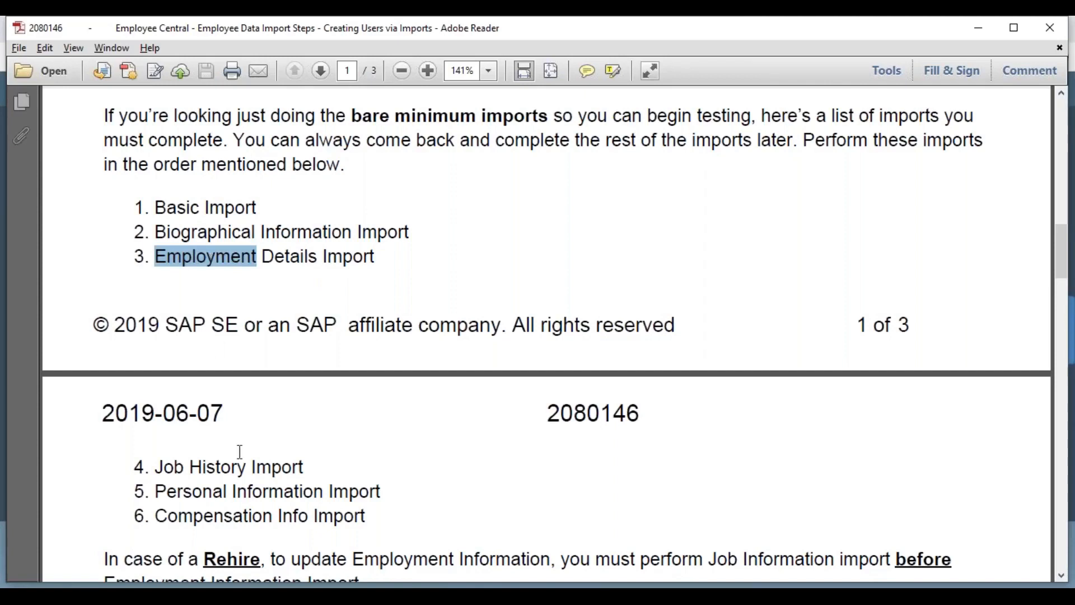
{"action": "left_click", "coordinate": [219, 467]}
{"action": "double_click", "coordinate": [218, 467]}
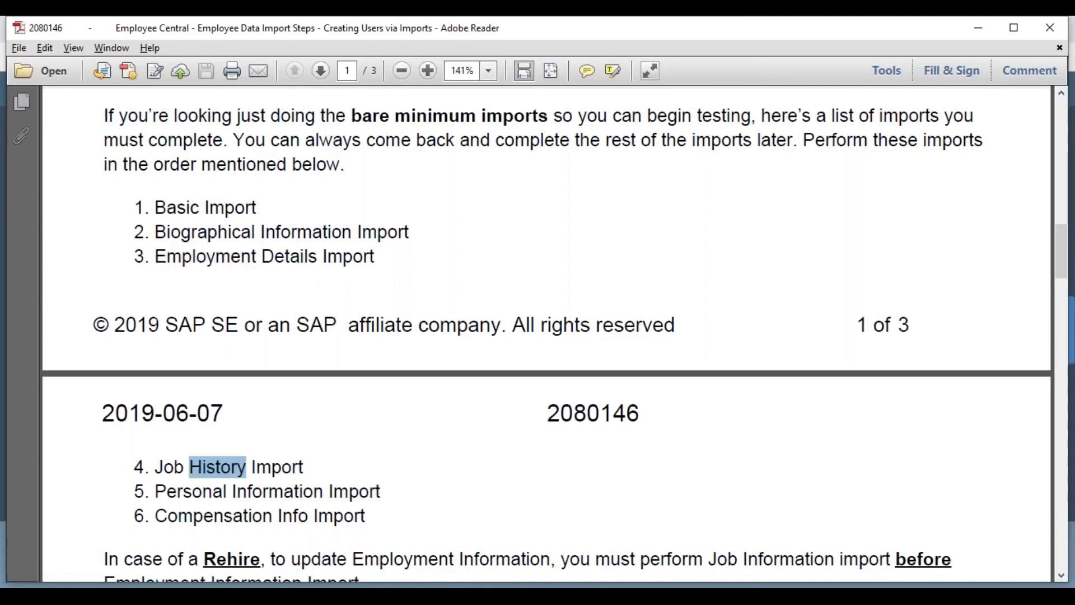
{"action": "left_click", "coordinate": [206, 492]}
{"action": "double_click", "coordinate": [206, 492]}
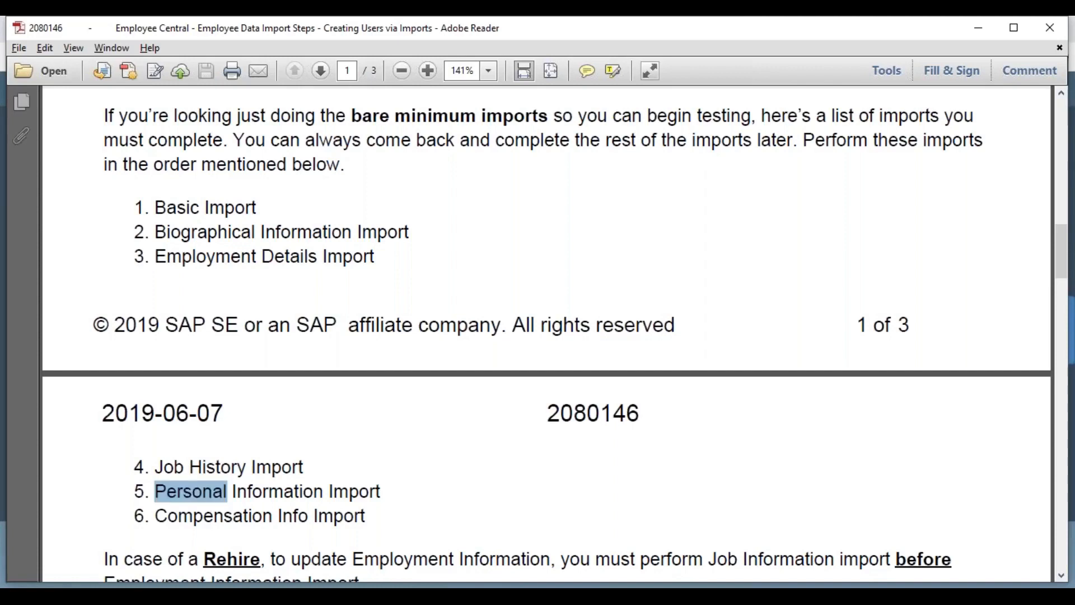
{"action": "double_click", "coordinate": [213, 517]}
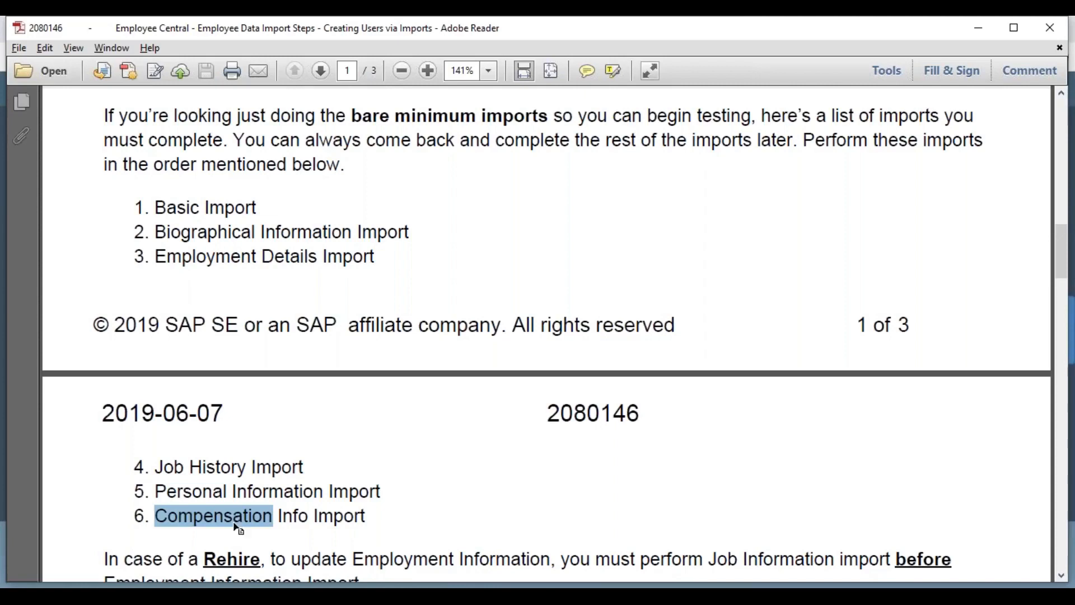
{"action": "left_click", "coordinate": [214, 515]}
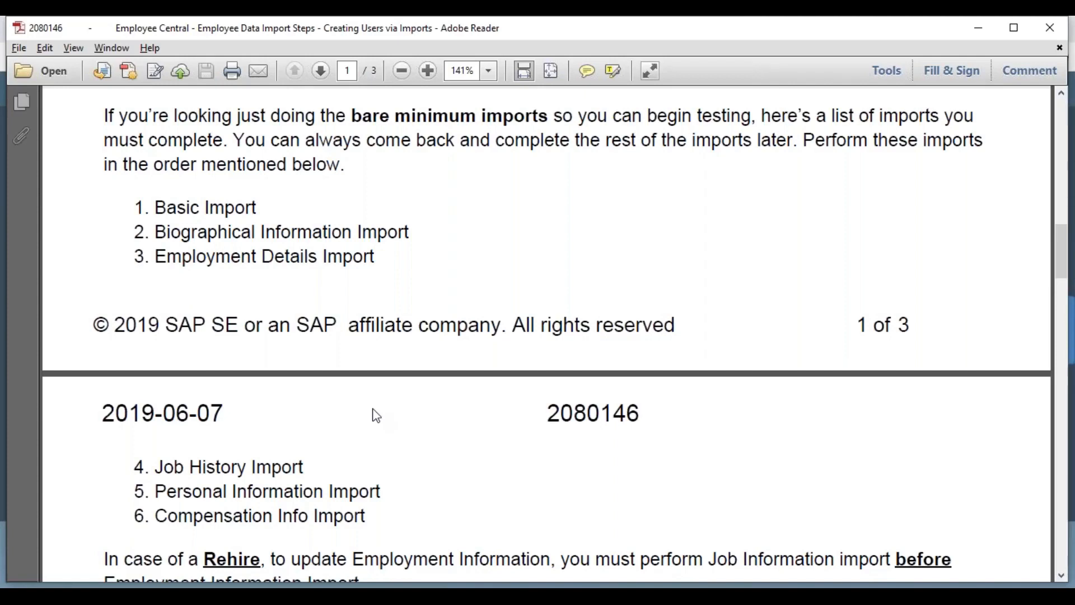
Switch back to the browser, change the action to Download Template and generate the Basic Import template
{"action": "key", "text": "alt+Tab"}
{"action": "left_click", "coordinate": [373, 164]}
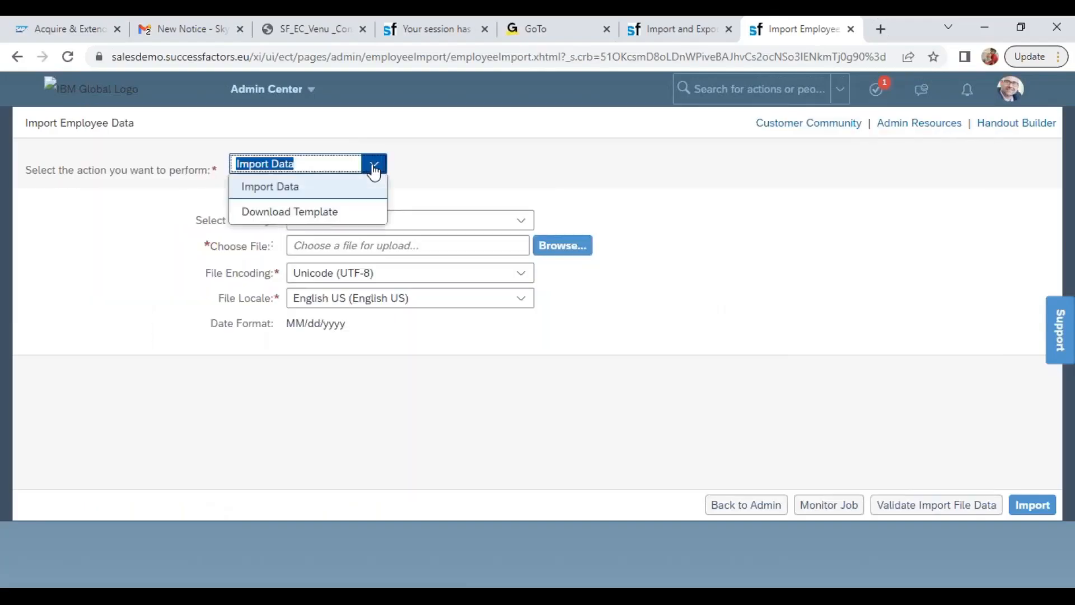
{"action": "left_click", "coordinate": [324, 213]}
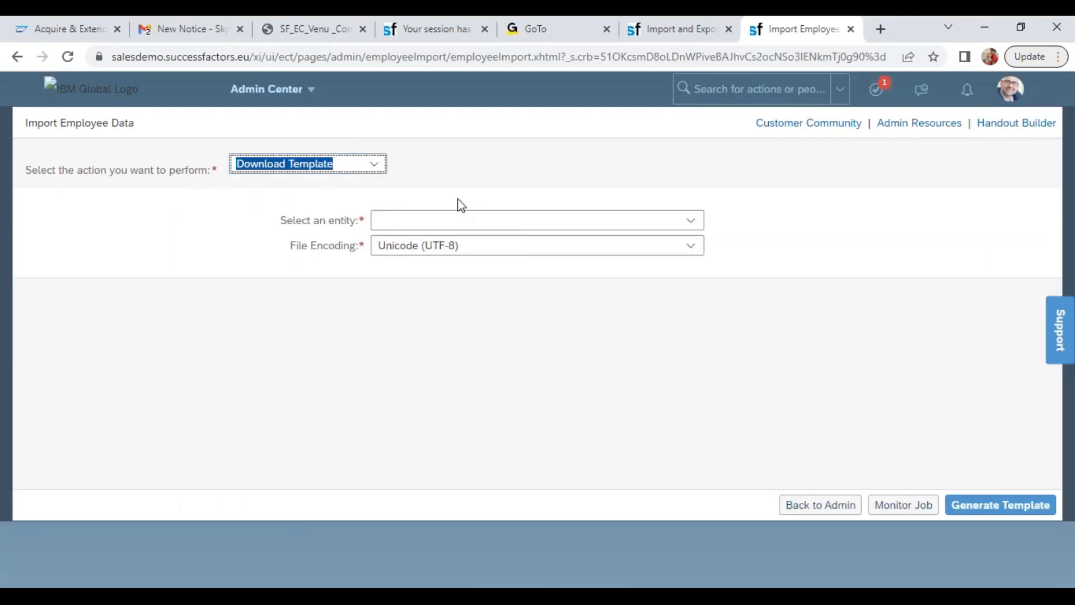
{"action": "left_click", "coordinate": [692, 223]}
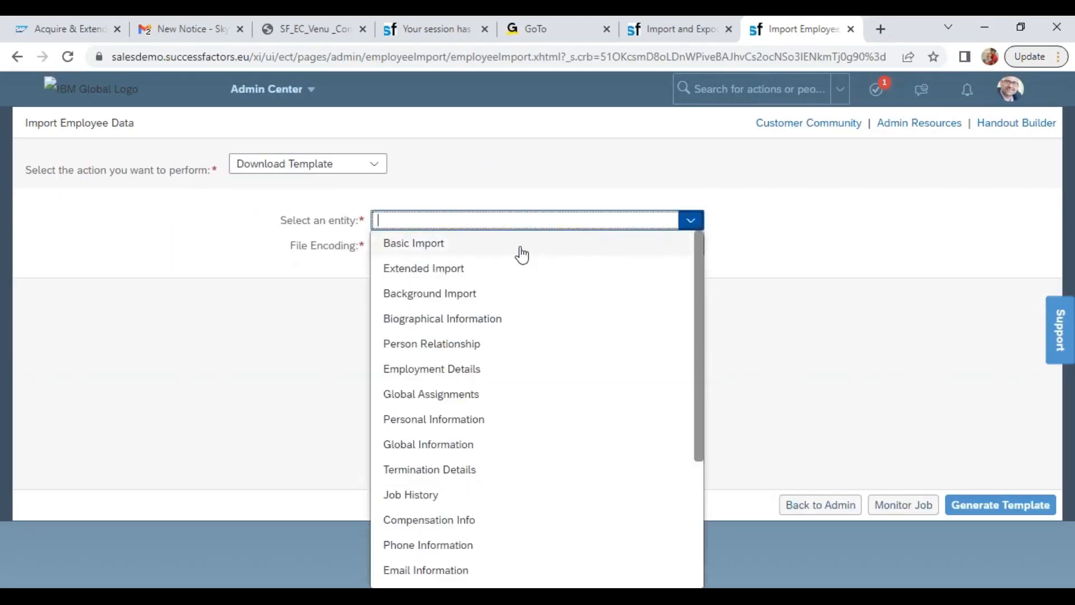
{"action": "left_click", "coordinate": [519, 246]}
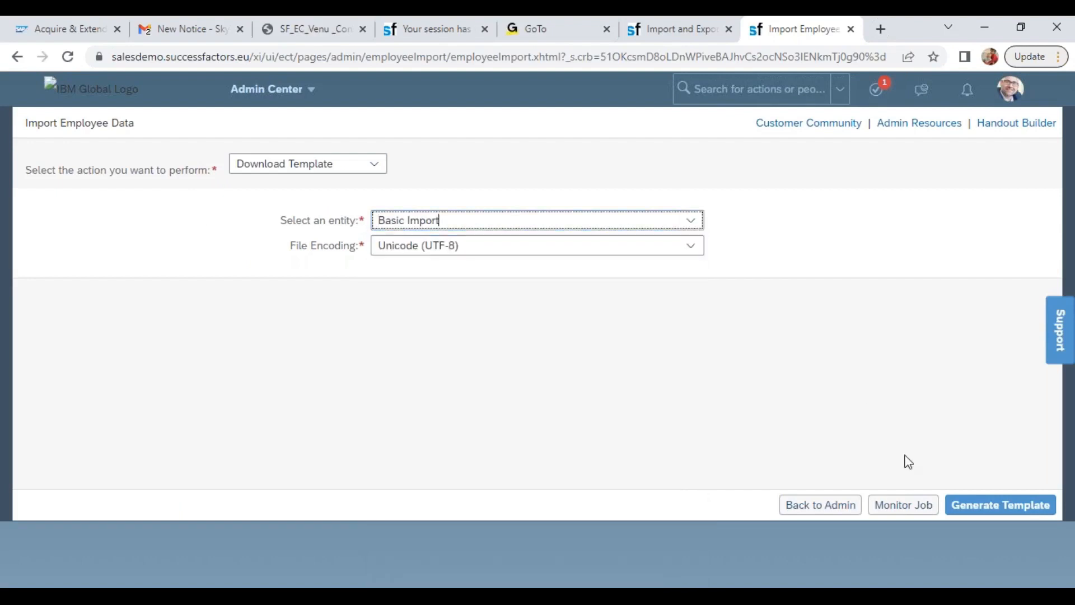
{"action": "left_click", "coordinate": [974, 504]}
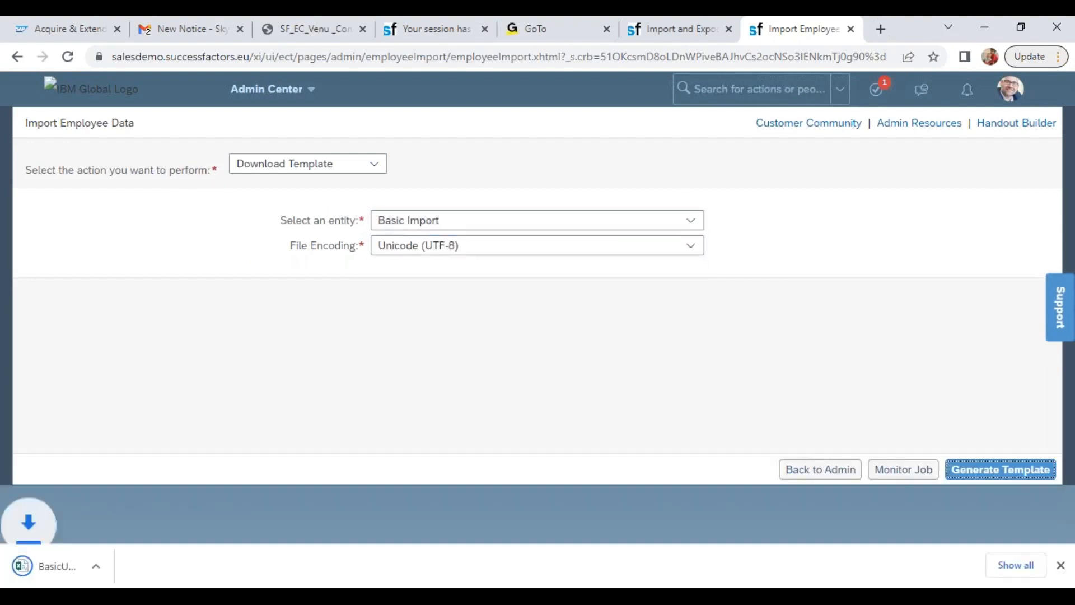
Generate the Biographical Information template with the Country Of Birth, Date Of Birth and Person Id fields added
{"action": "left_click", "coordinate": [697, 226]}
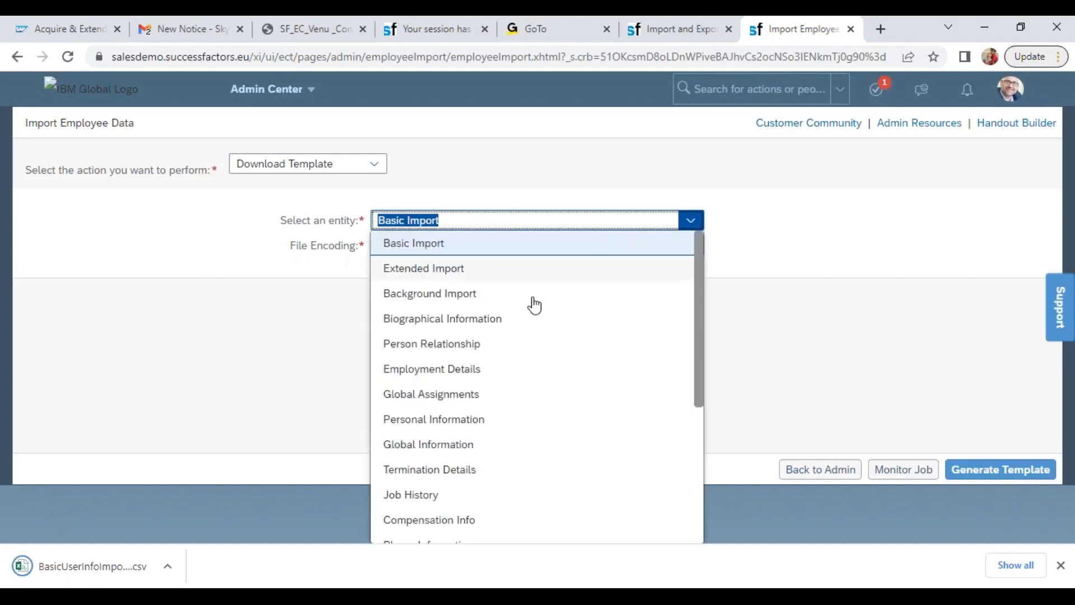
{"action": "left_click", "coordinate": [428, 319]}
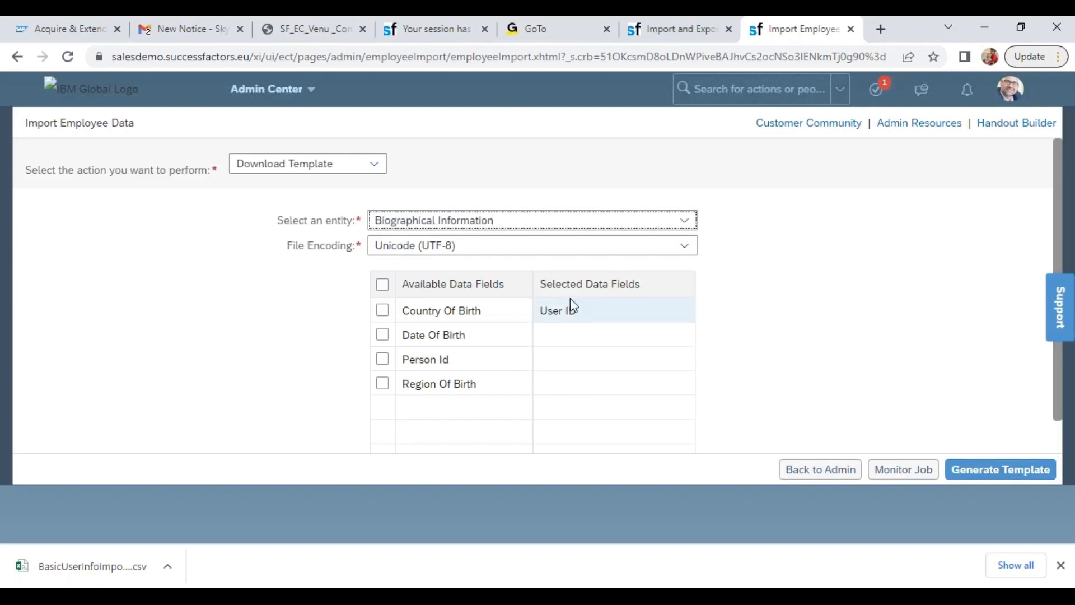
{"action": "left_click", "coordinate": [383, 310]}
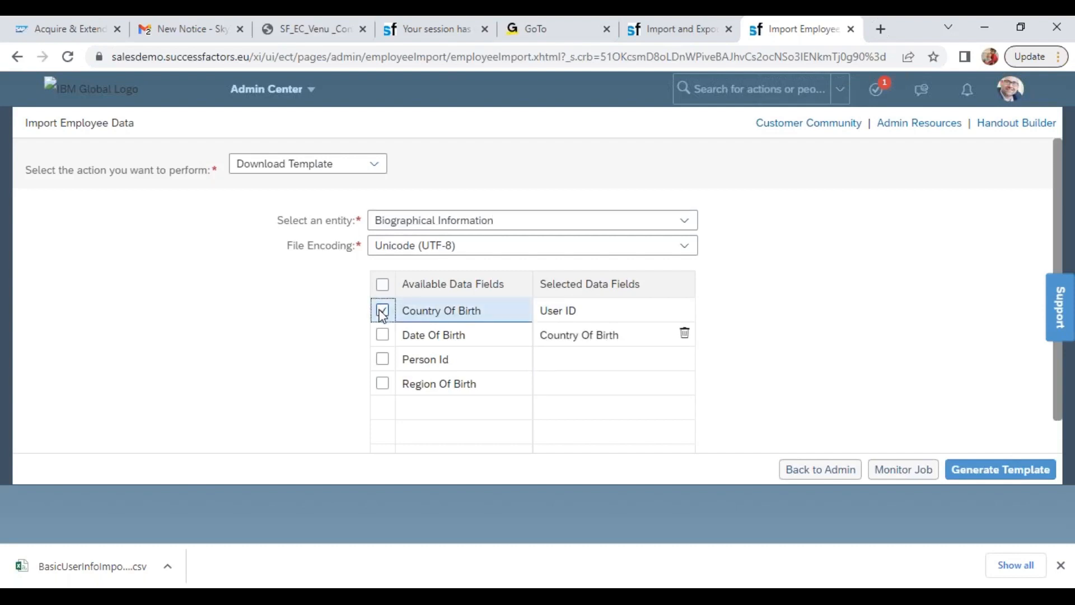
{"action": "left_click", "coordinate": [382, 334]}
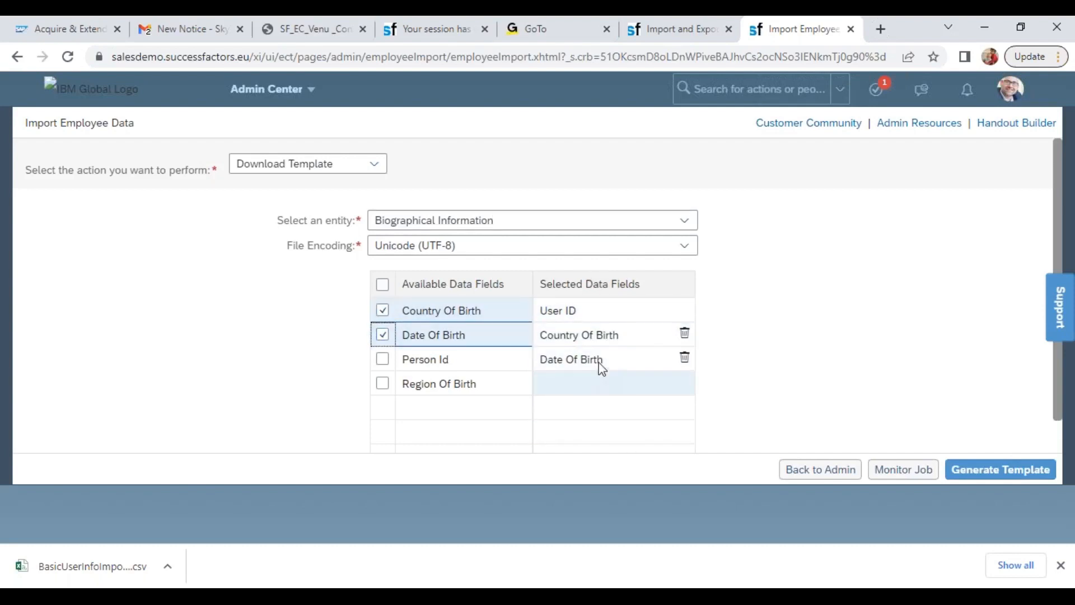
{"action": "left_click", "coordinate": [383, 359]}
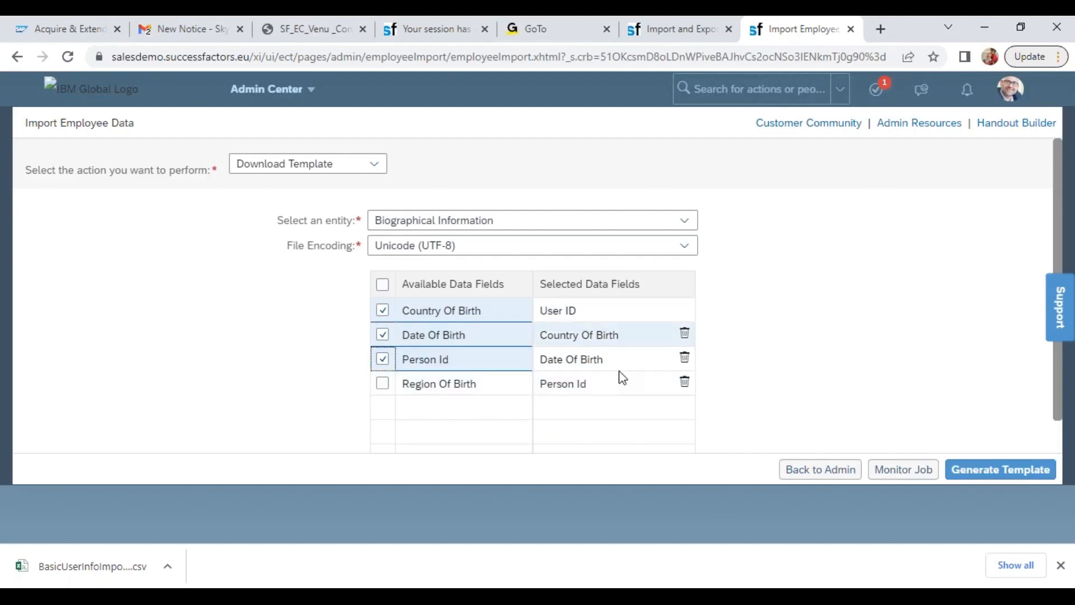
{"action": "left_click", "coordinate": [978, 473]}
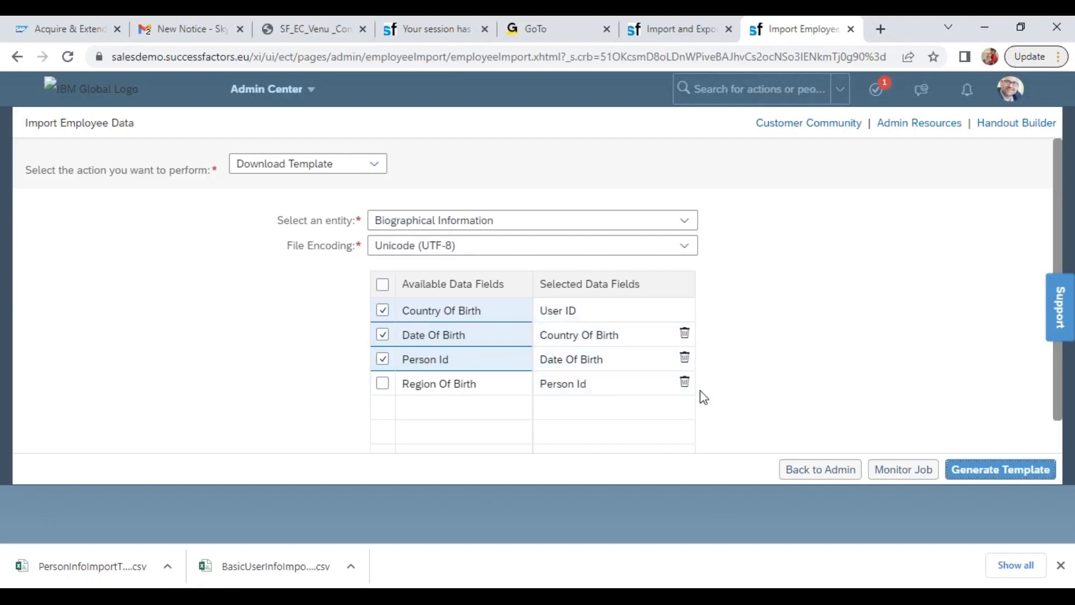
Generate the Employment Details template with its preselected data fields
{"action": "left_click", "coordinate": [678, 224]}
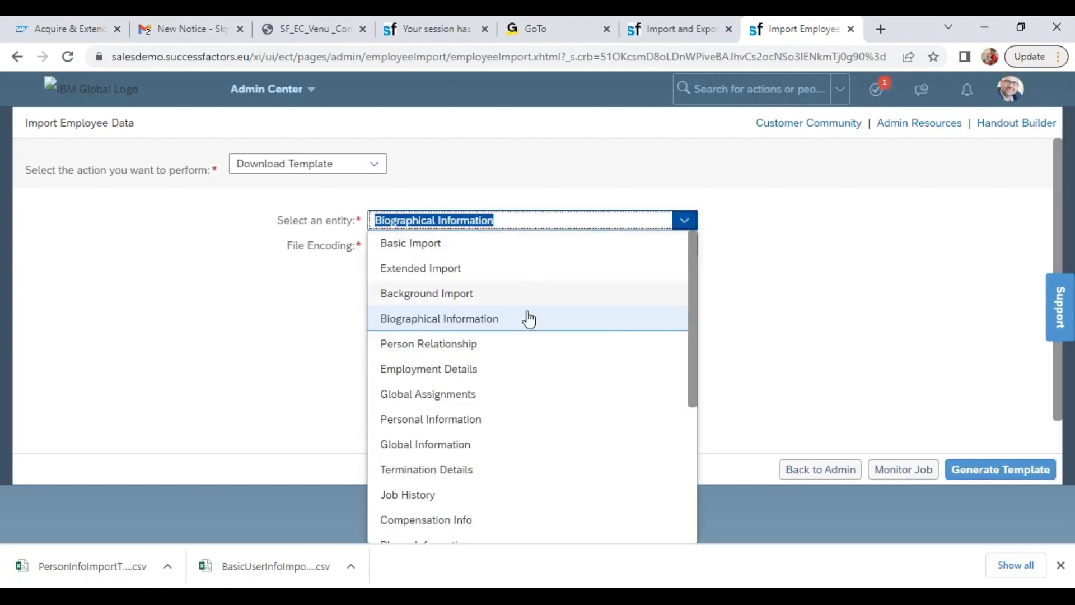
{"action": "left_click", "coordinate": [472, 370]}
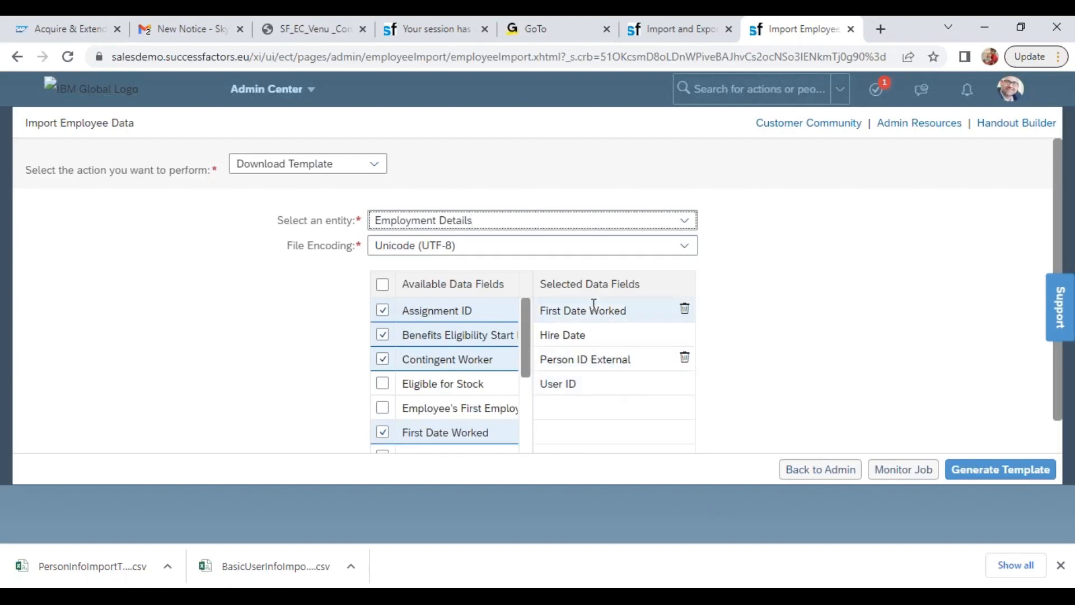
{"action": "left_click", "coordinate": [991, 465]}
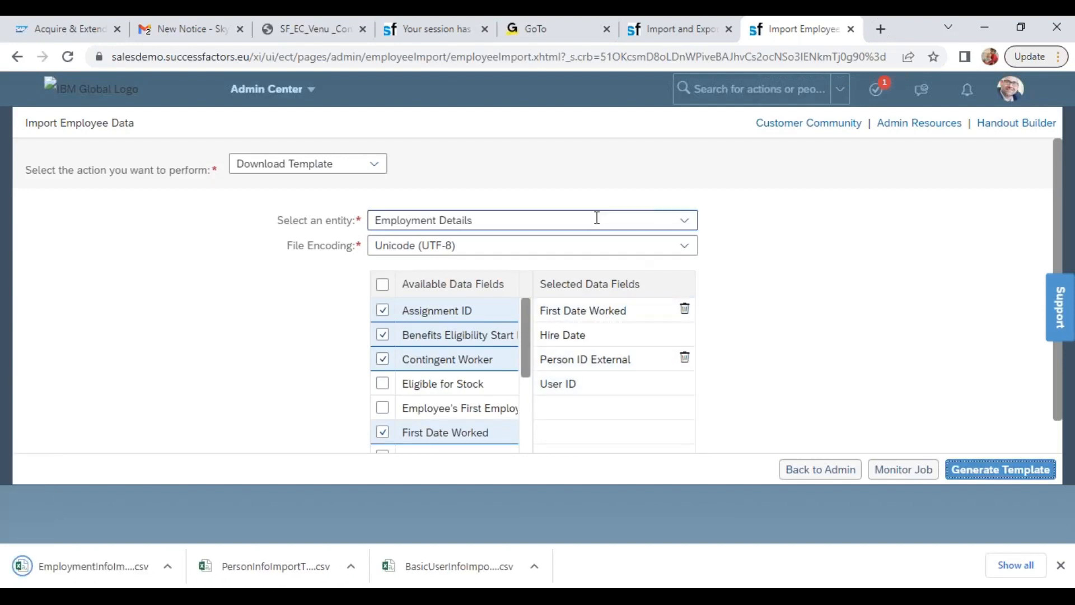
Select Job History as the template entity and look through its Country/Region list without changing the selection
{"action": "left_click", "coordinate": [684, 220]}
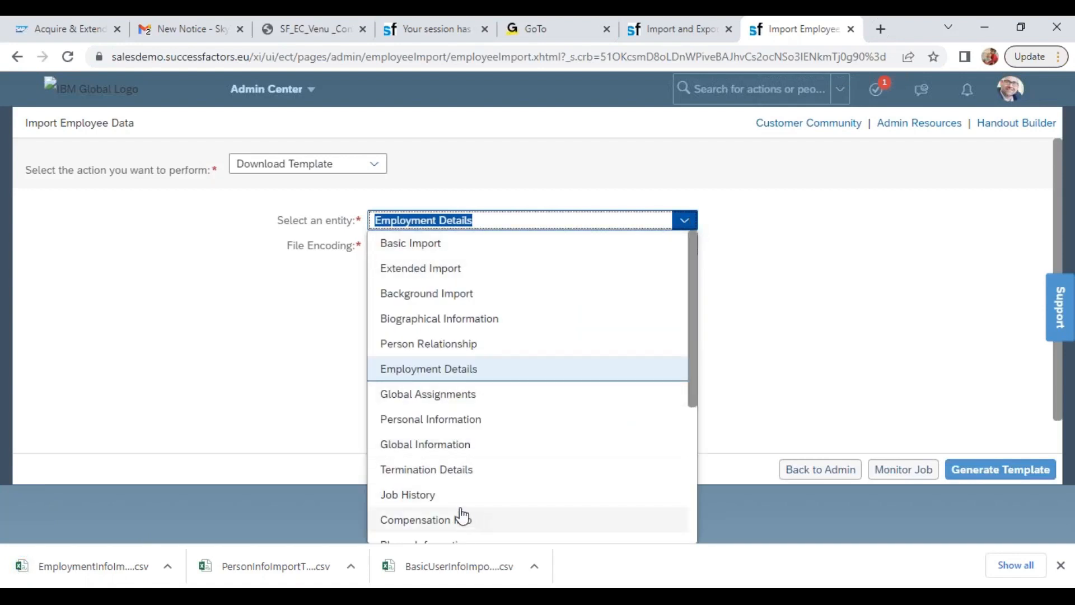
{"action": "left_click", "coordinate": [437, 494]}
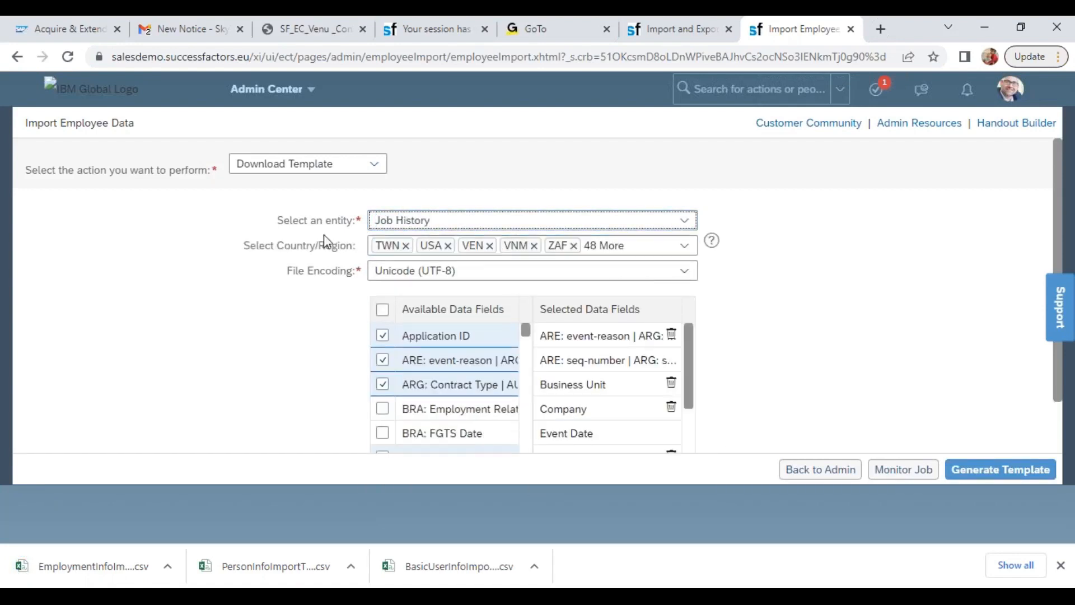
{"action": "left_click_drag", "start_coordinate": [259, 245], "coordinate": [347, 240]}
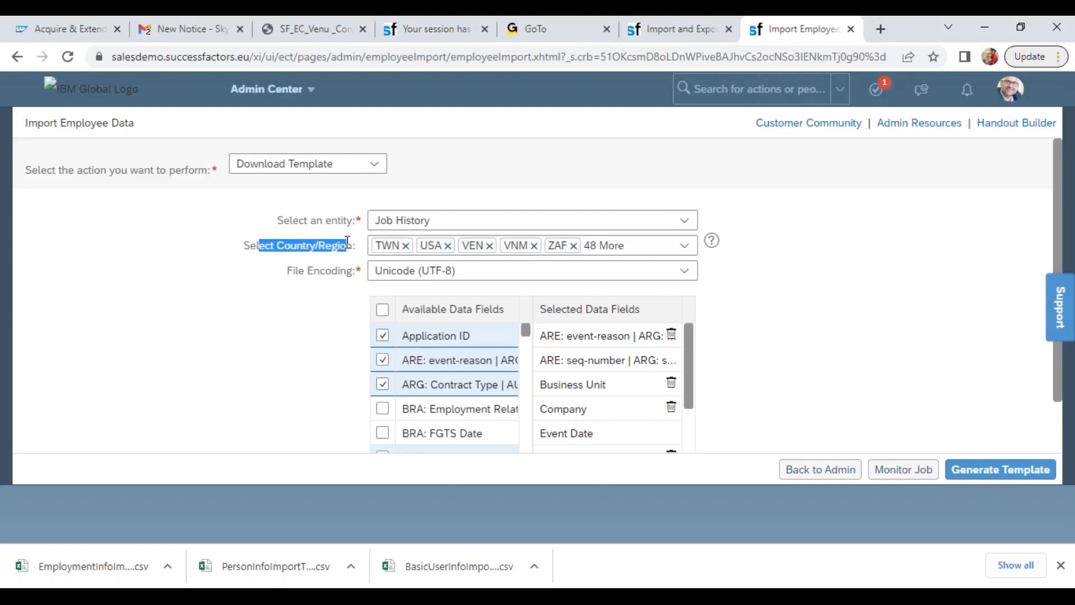
{"action": "left_click", "coordinate": [683, 245]}
{"action": "left_click", "coordinate": [684, 245]}
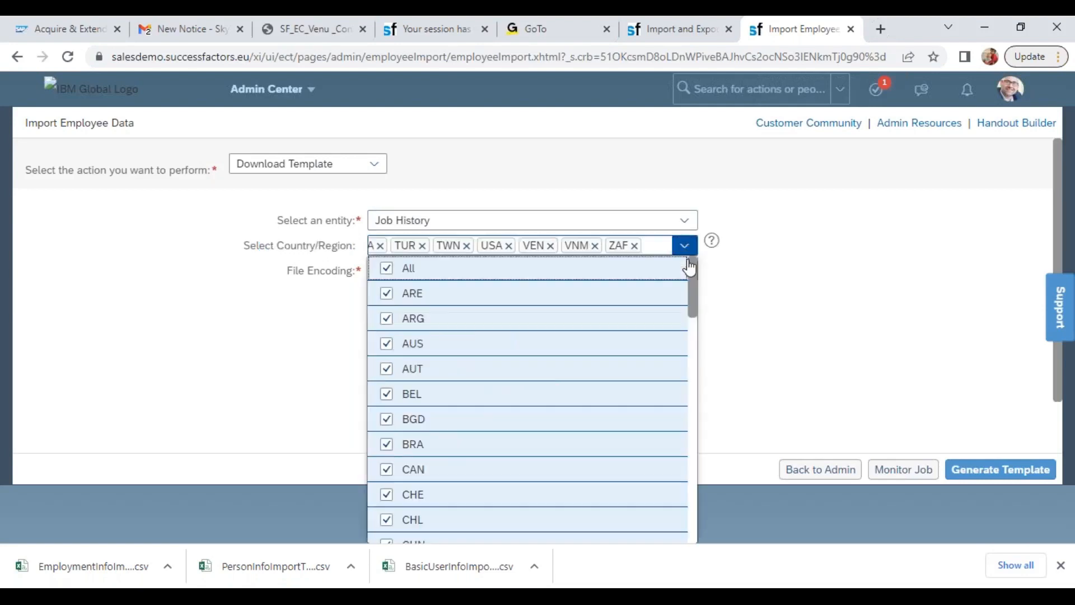
{"action": "left_click", "coordinate": [869, 327]}
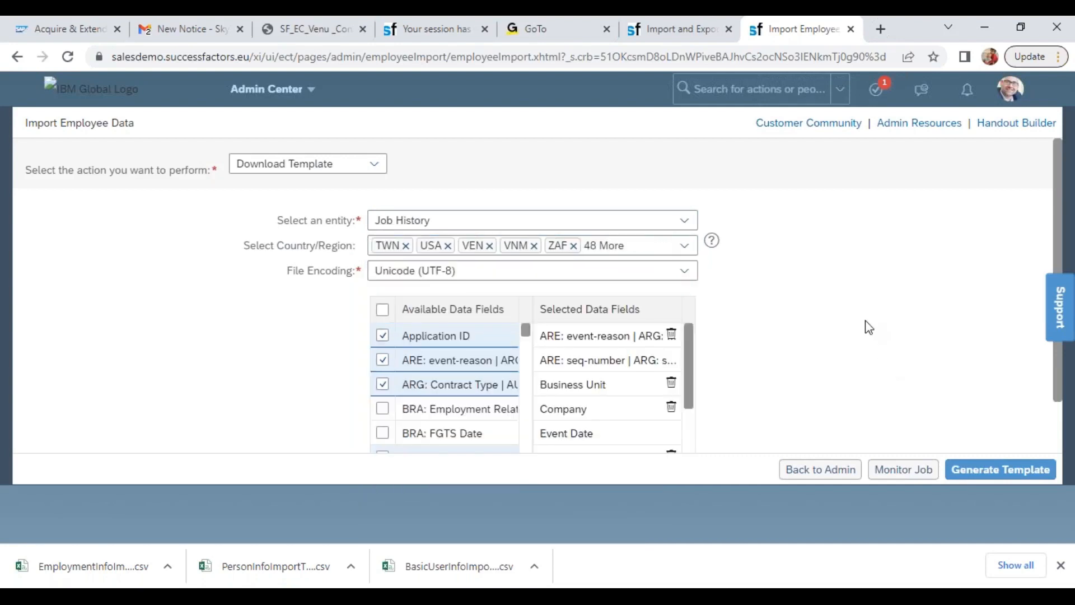
Remove the ARG: Contract Type, Application ID, CHL: Probationary Period and BRA: FGTS Percentage fields from the selected data fields, then review the list
{"action": "left_click_drag", "start_coordinate": [692, 357], "coordinate": [705, 475]}
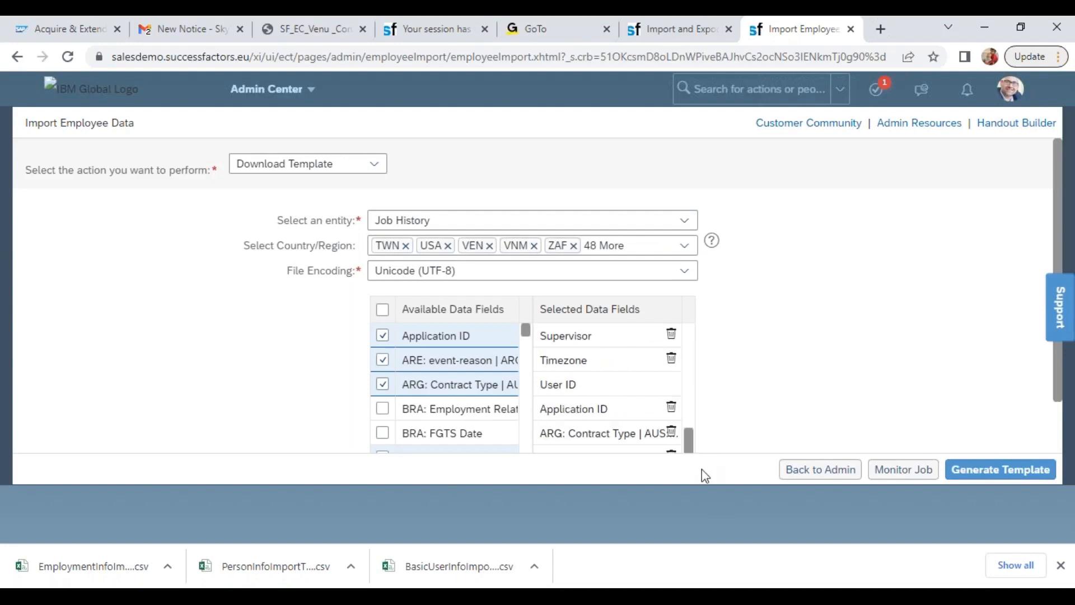
{"action": "left_click", "coordinate": [672, 435]}
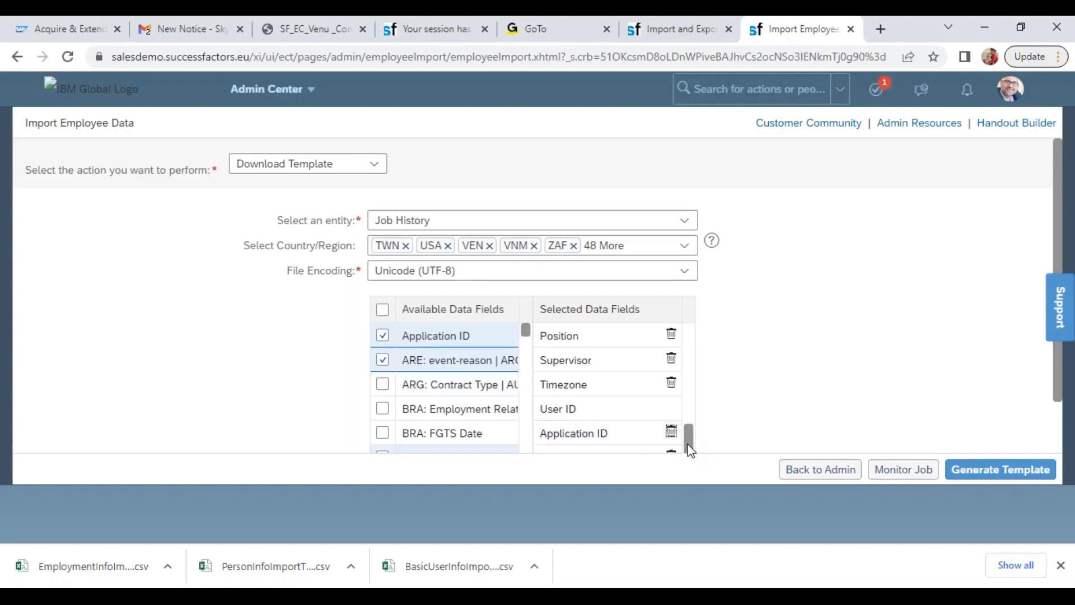
{"action": "left_click", "coordinate": [671, 431]}
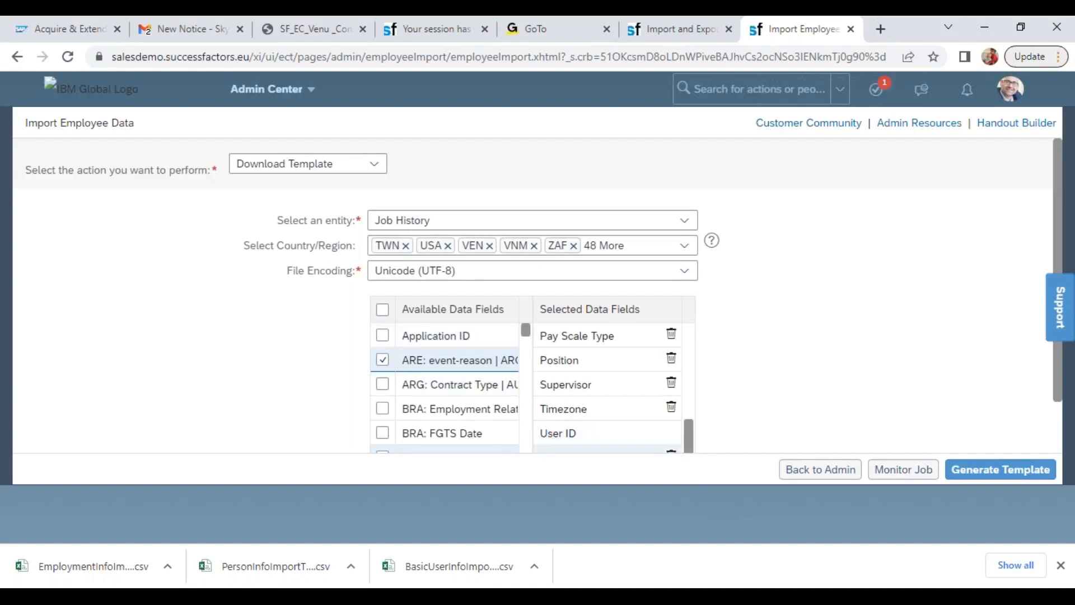
{"action": "left_click_drag", "start_coordinate": [1058, 392], "coordinate": [1058, 447]}
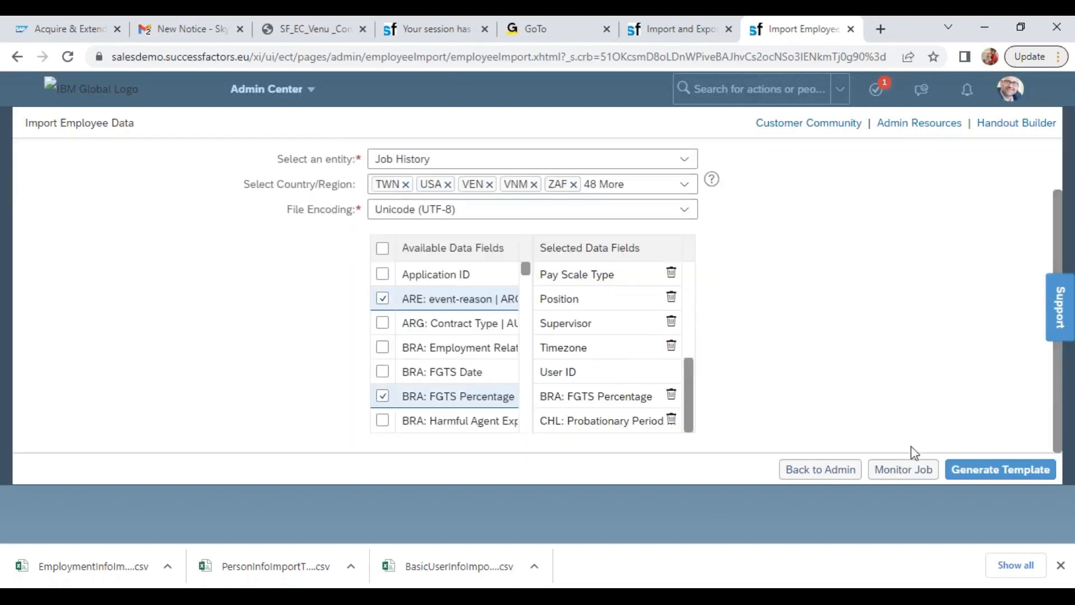
{"action": "left_click", "coordinate": [673, 424]}
{"action": "left_click", "coordinate": [671, 424]}
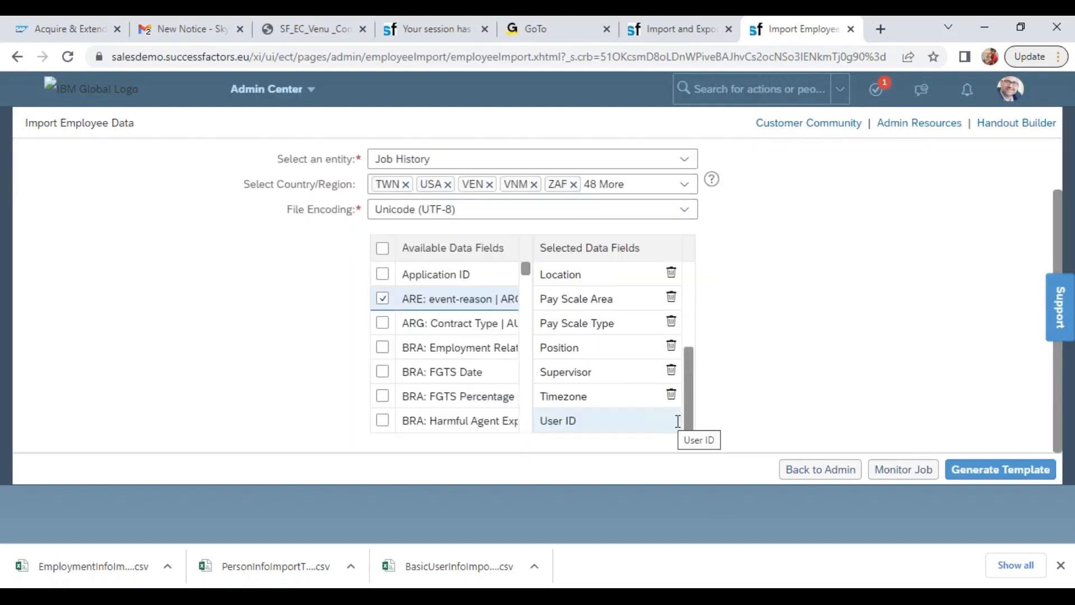
{"action": "left_click_drag", "start_coordinate": [692, 422], "coordinate": [703, 458]}
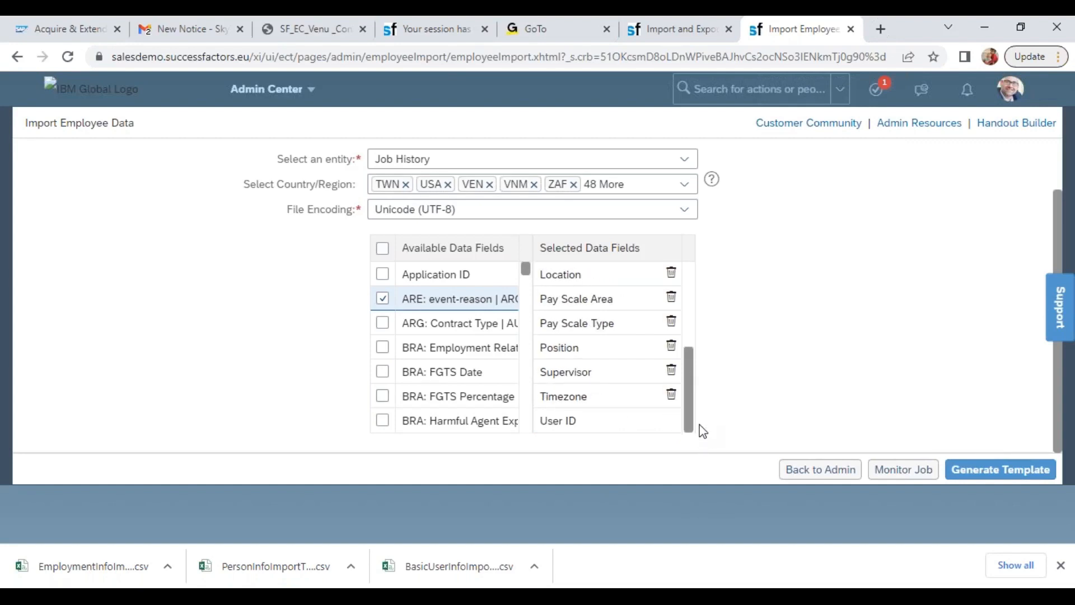
{"action": "left_click_drag", "start_coordinate": [702, 431], "coordinate": [685, 332]}
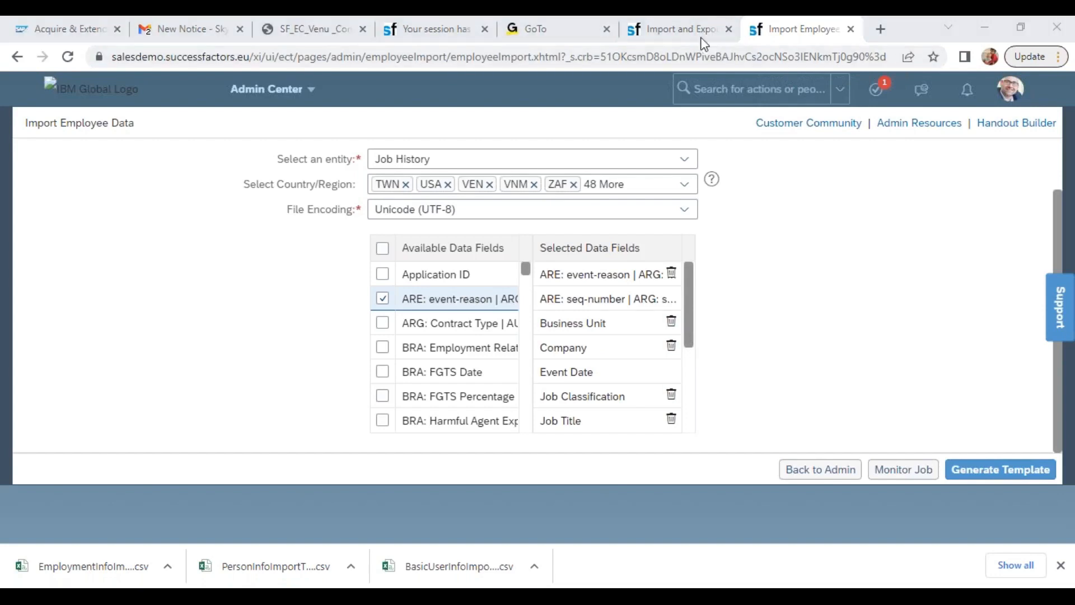
Switch to the Import and Export Data browser tab, search for "wipro" and open the Wipro CEO's employee profile
{"action": "left_click", "coordinate": [680, 29]}
{"action": "left_click", "coordinate": [706, 98]}
{"action": "type", "text": "wi"}
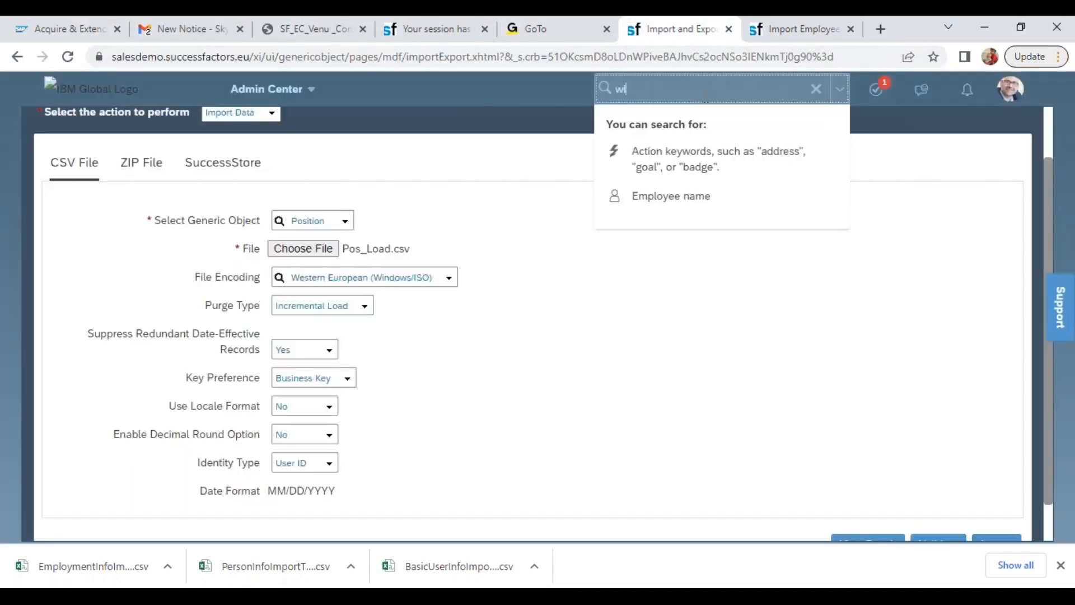
{"action": "type", "text": "pro"}
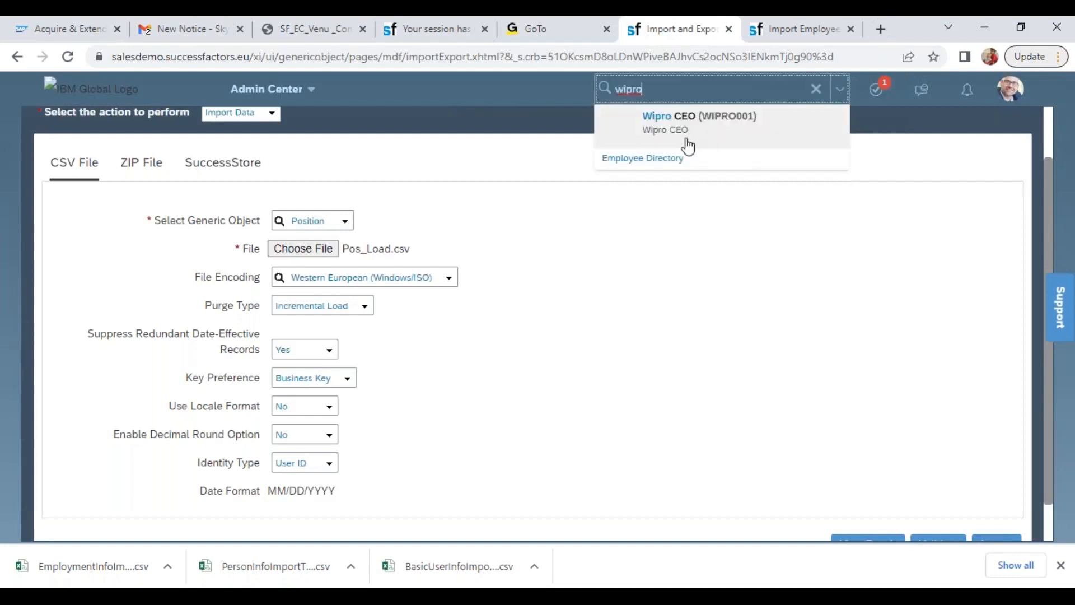
{"action": "left_click", "coordinate": [683, 119]}
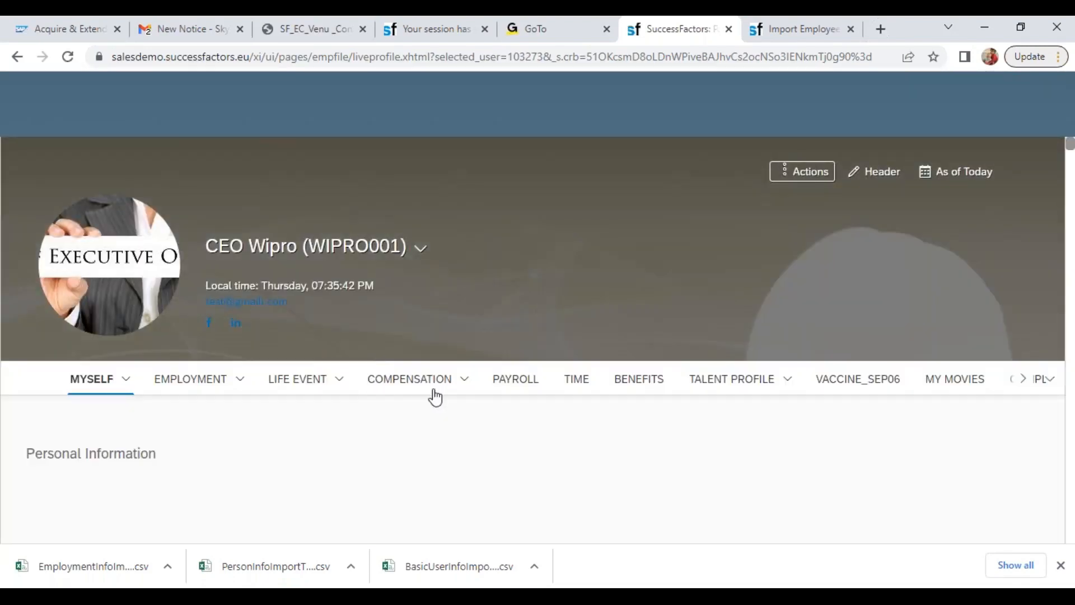
Open the CEO's Job Information history record in edit mode, examine its required fields and cancel without saving
{"action": "mouse_move", "coordinate": [237, 386]}
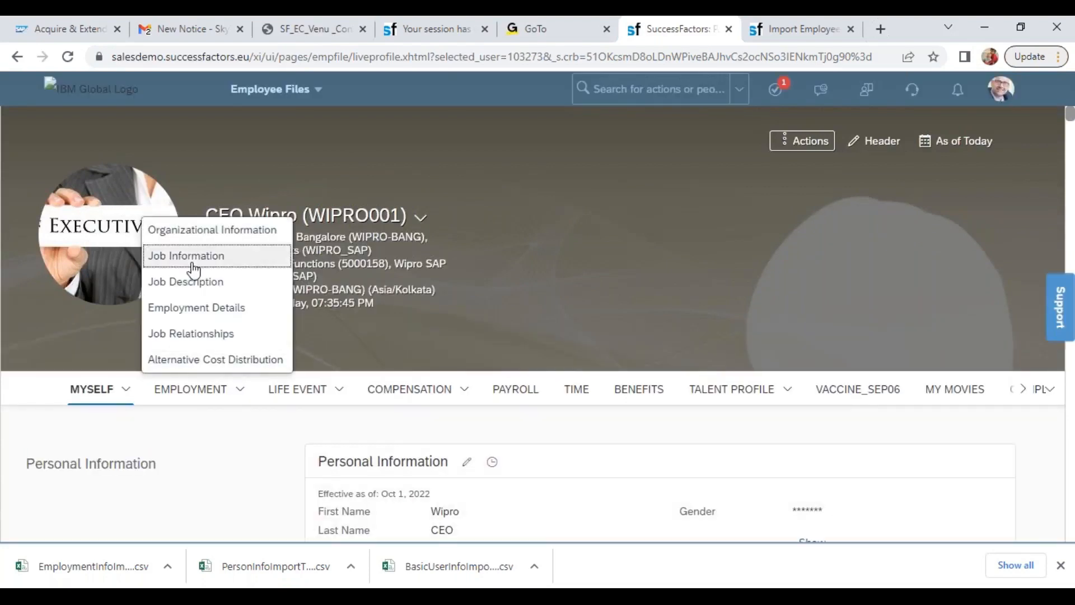
{"action": "left_click", "coordinate": [192, 254]}
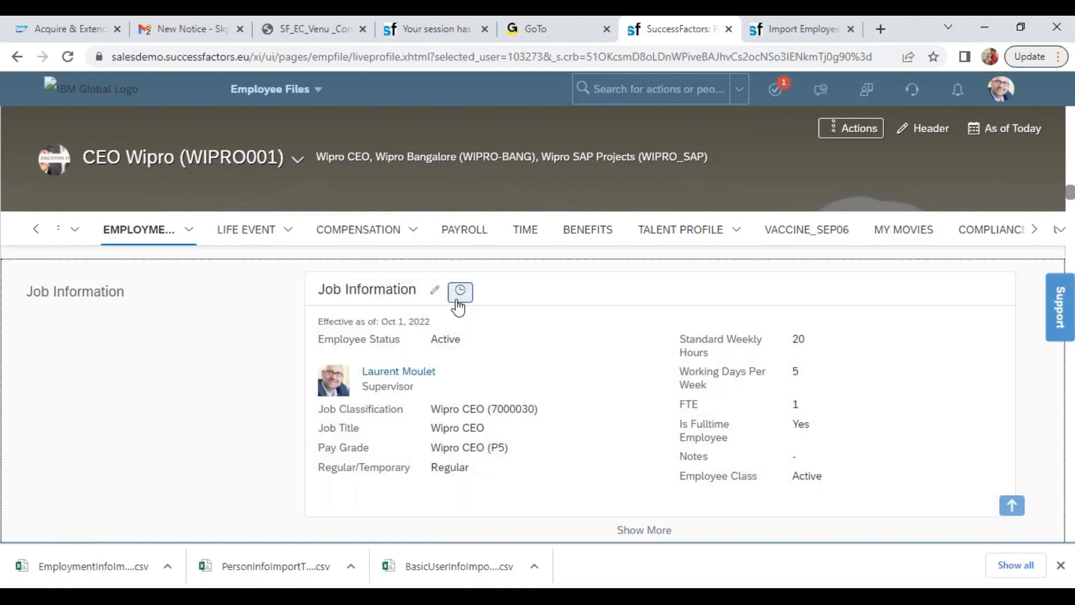
{"action": "left_click", "coordinate": [460, 291]}
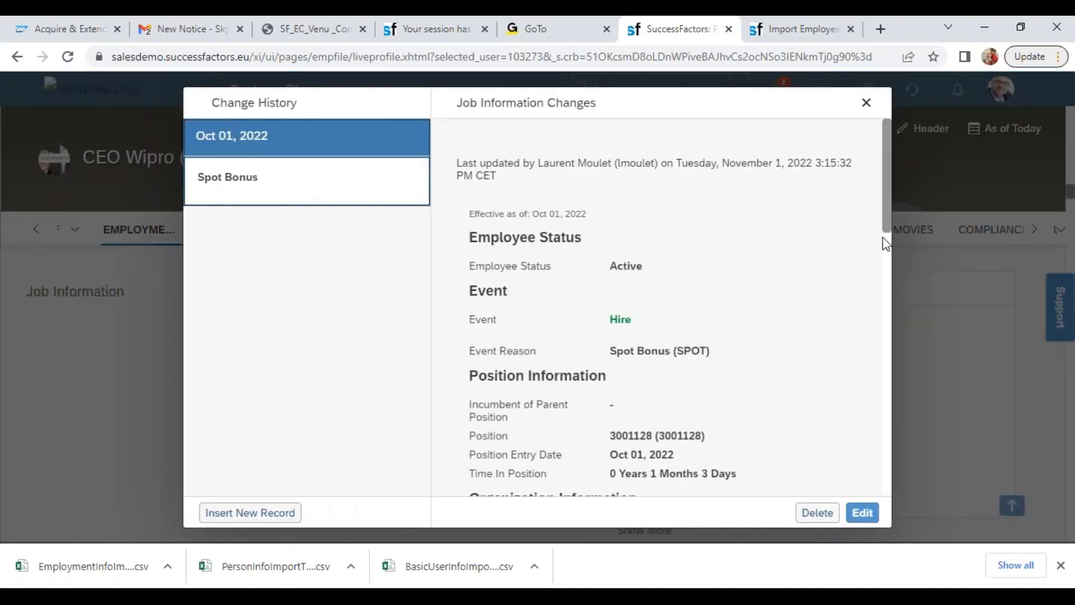
{"action": "left_click", "coordinate": [861, 512]}
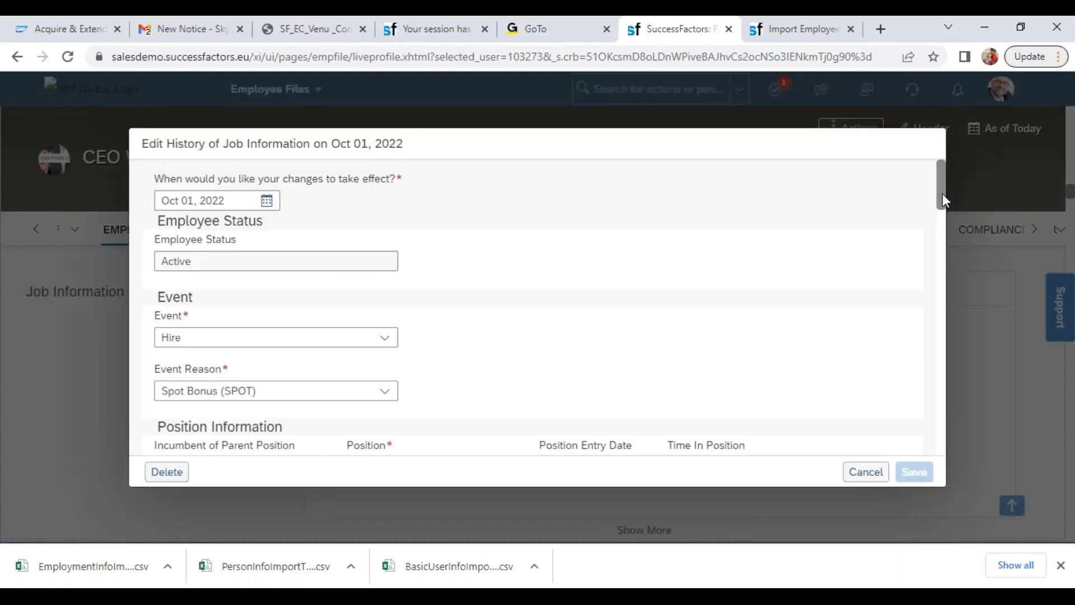
{"action": "left_click_drag", "start_coordinate": [942, 193], "coordinate": [964, 415]}
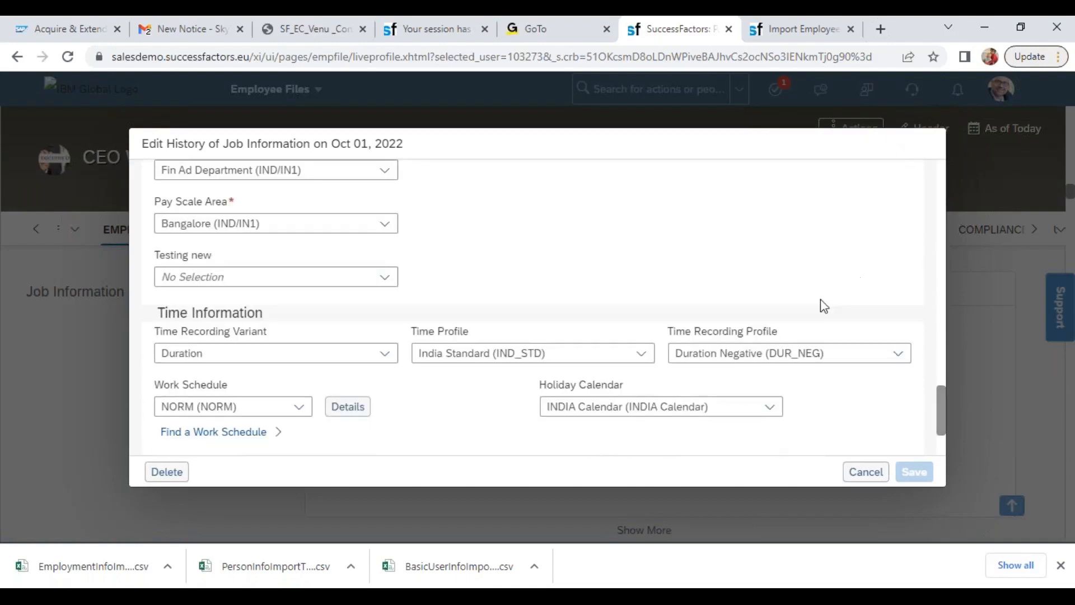
{"action": "left_click", "coordinate": [866, 472]}
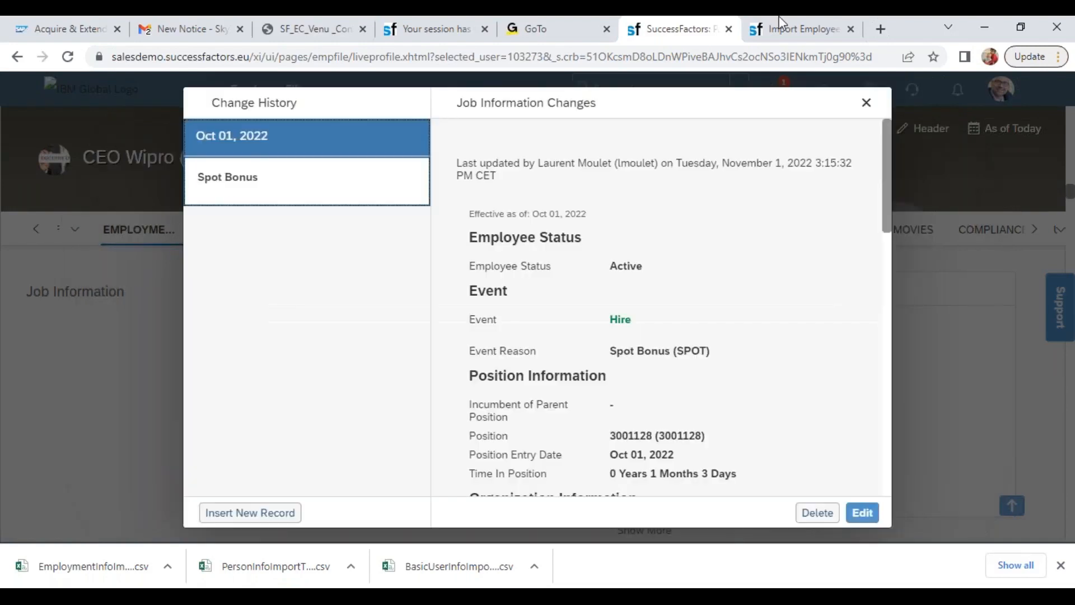
In a duplicate of the profile's browser tab, search for "man bus con" and open Manage Business Configuration
{"action": "right_click", "coordinate": [692, 28]}
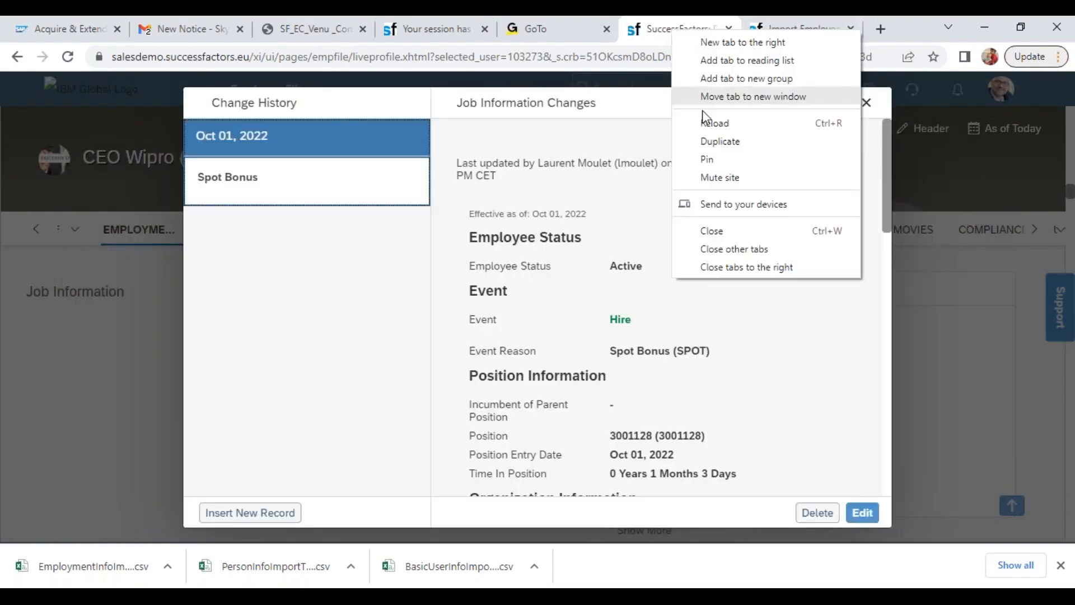
{"action": "left_click", "coordinate": [705, 141]}
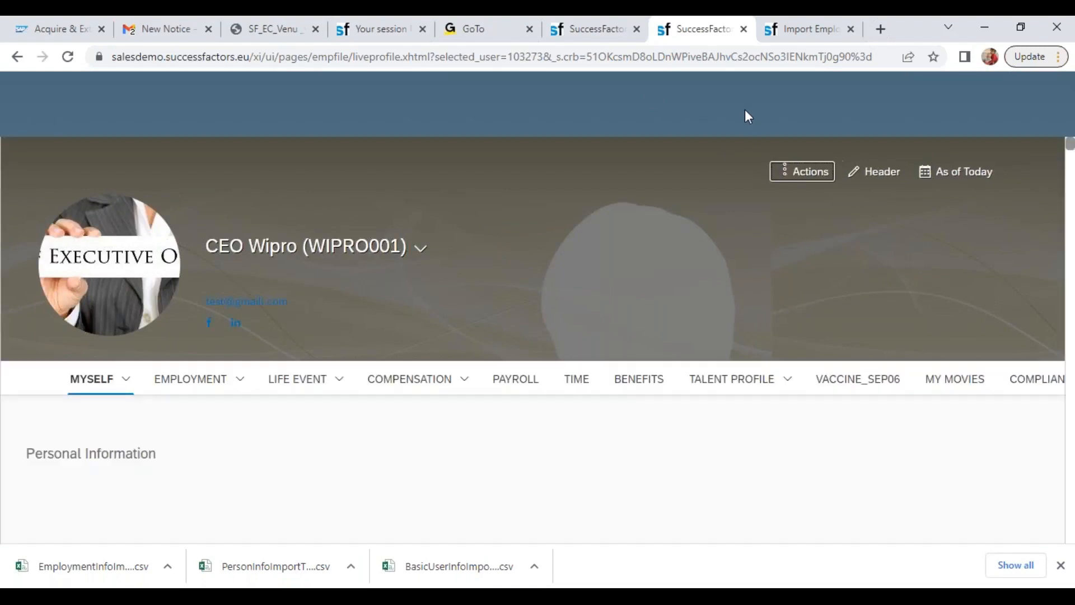
{"action": "type", "text": "man bus con"}
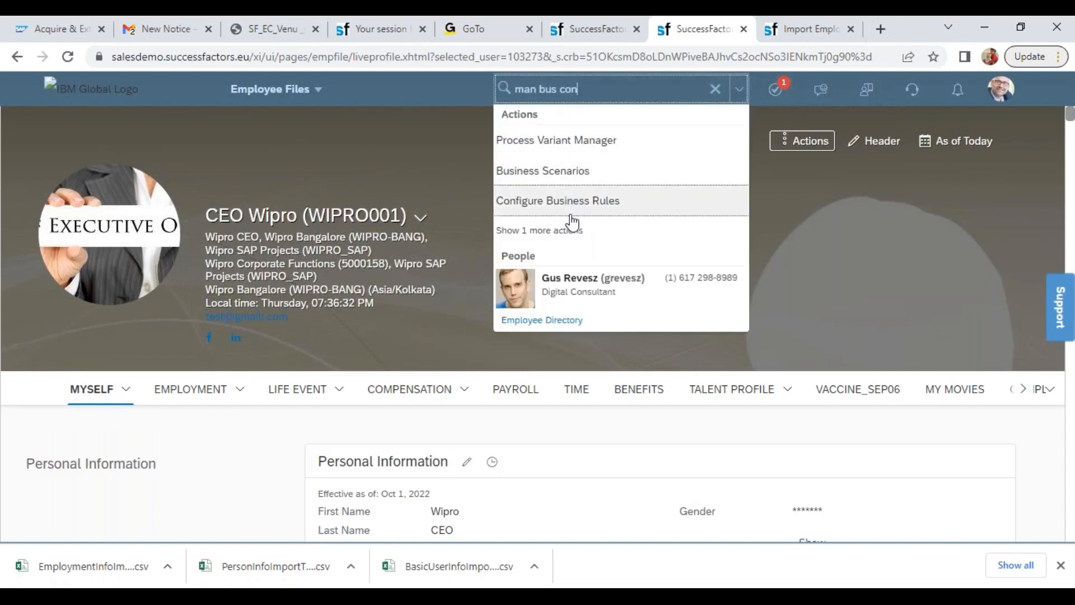
{"action": "left_click", "coordinate": [571, 217]}
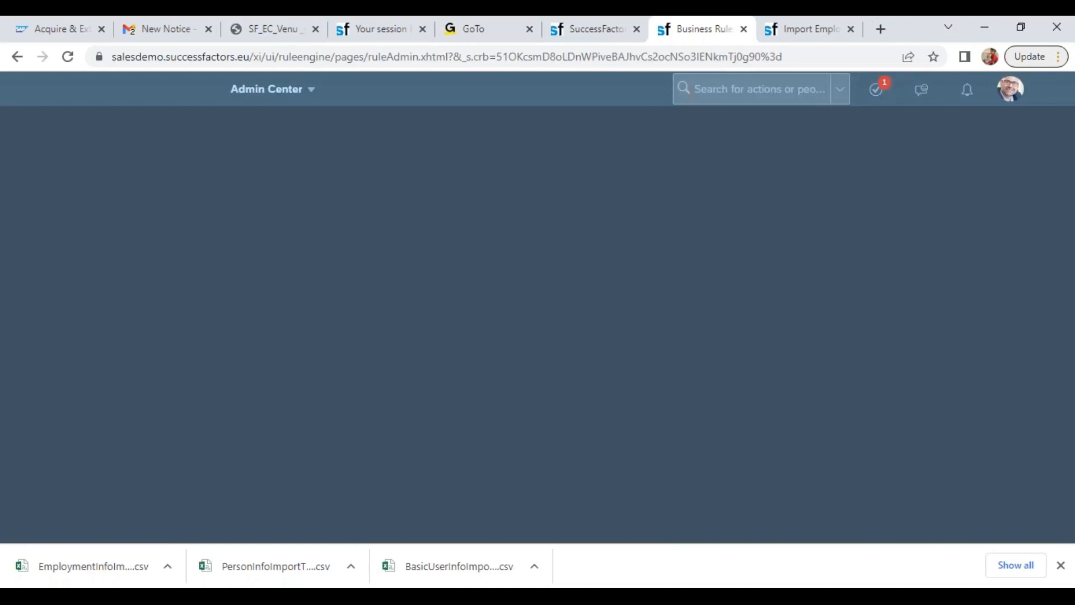
{"action": "left_click", "coordinate": [698, 89]}
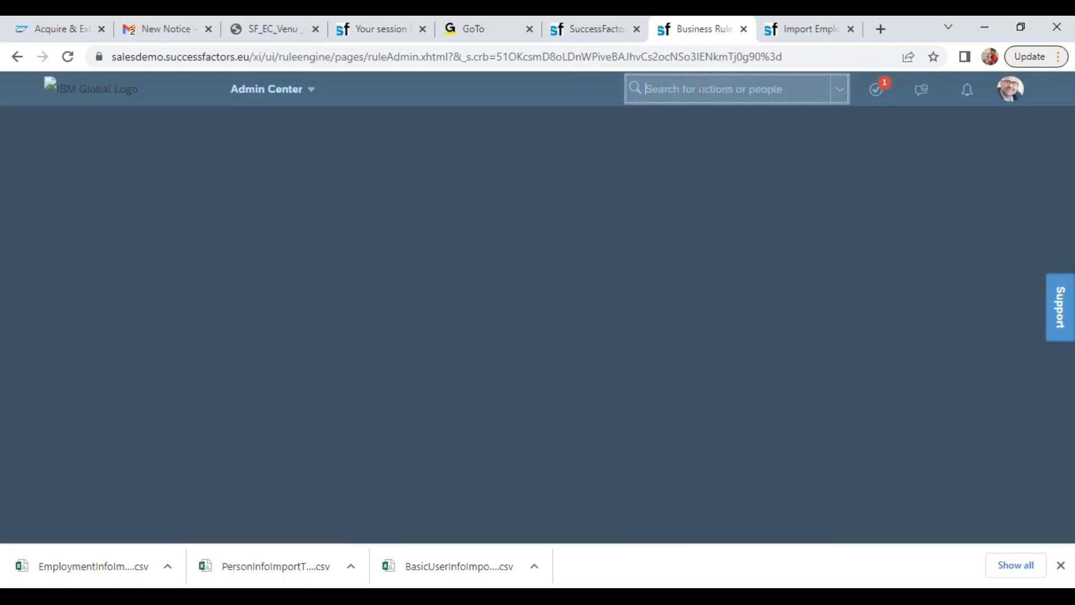
{"action": "type", "text": "m"}
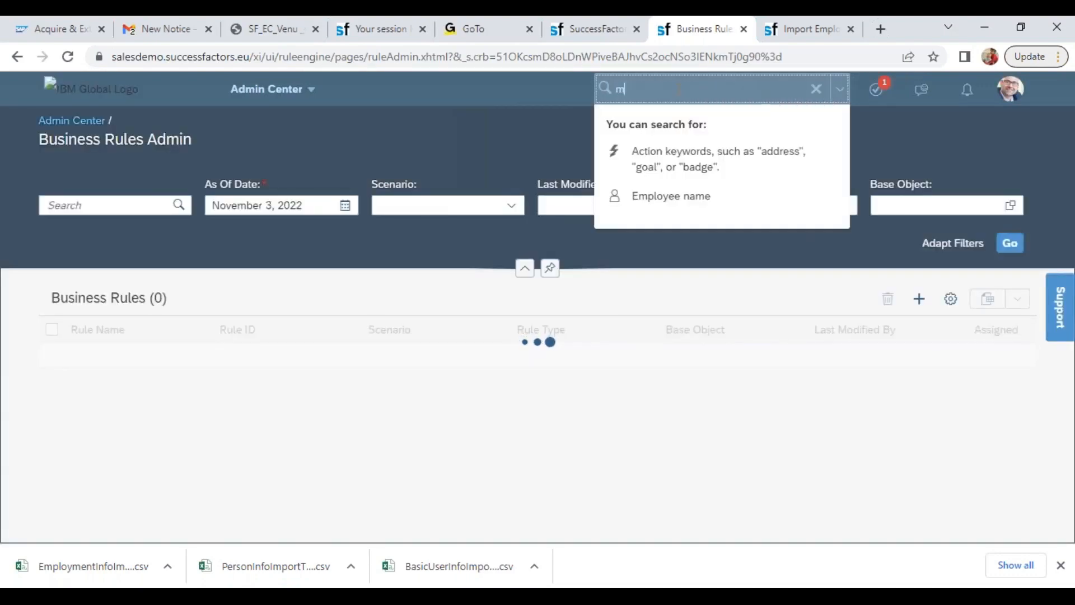
{"action": "type", "text": "an bus con"}
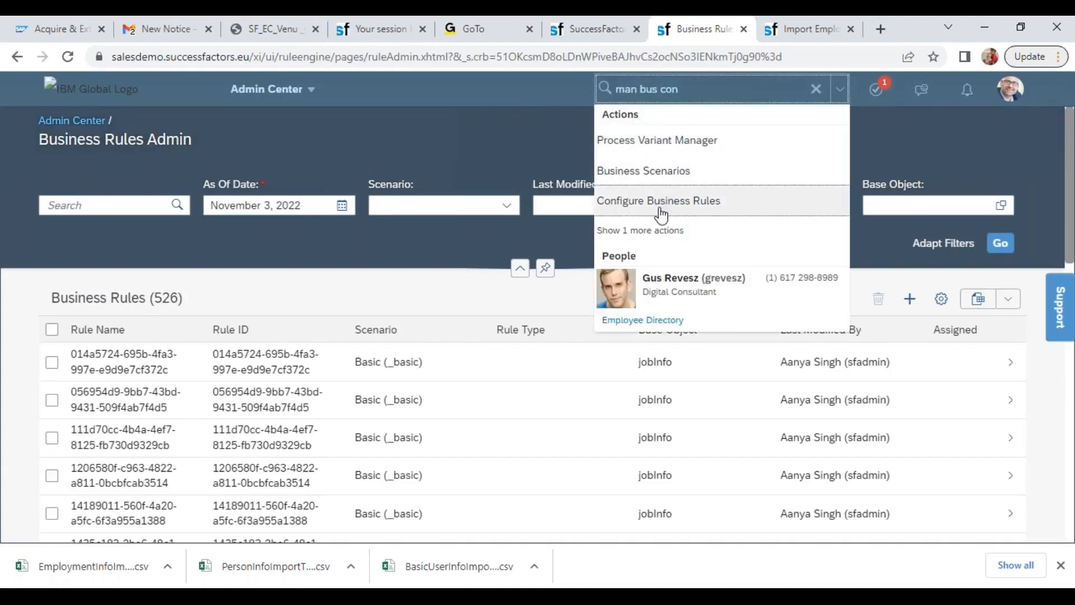
{"action": "left_click", "coordinate": [650, 230]}
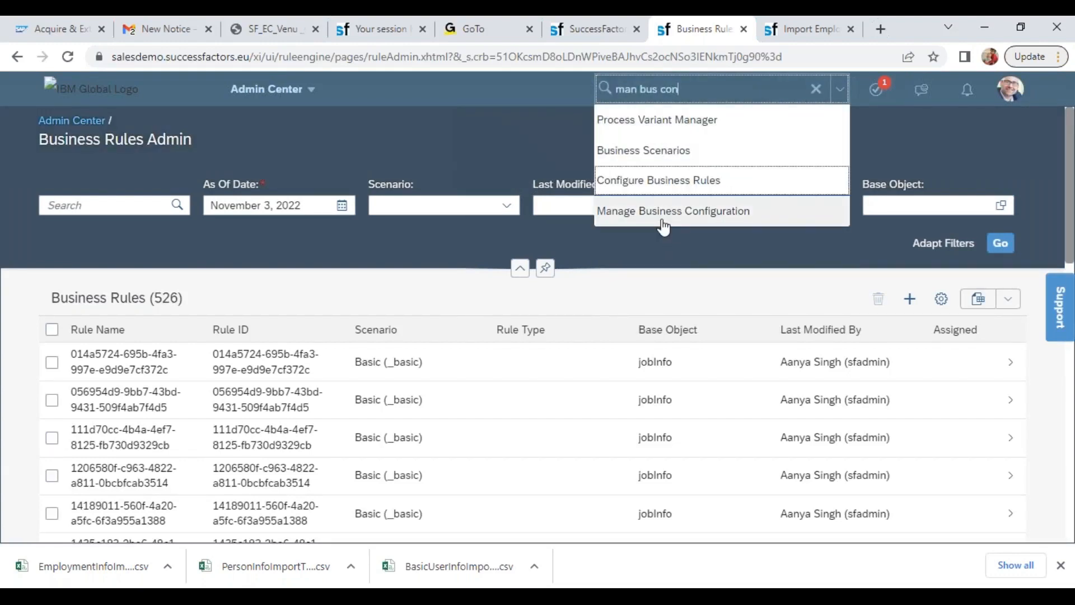
{"action": "left_click", "coordinate": [664, 213]}
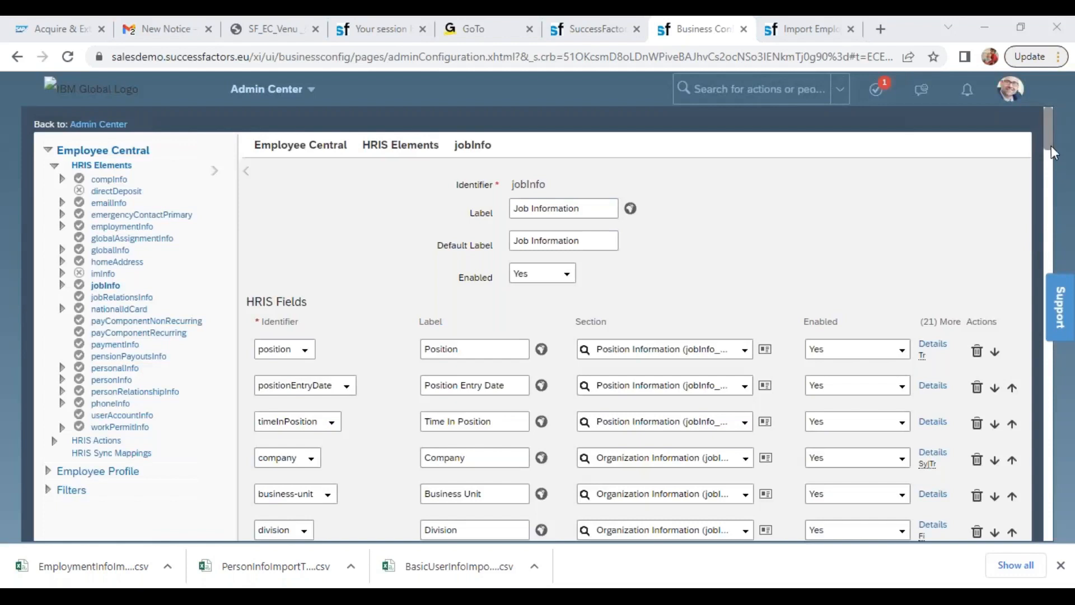
In the details of the payScaleType field of the jobInfo HRIS element, set Mandatory to No and accept
{"action": "left_click_drag", "start_coordinate": [1050, 140], "coordinate": [1071, 336]}
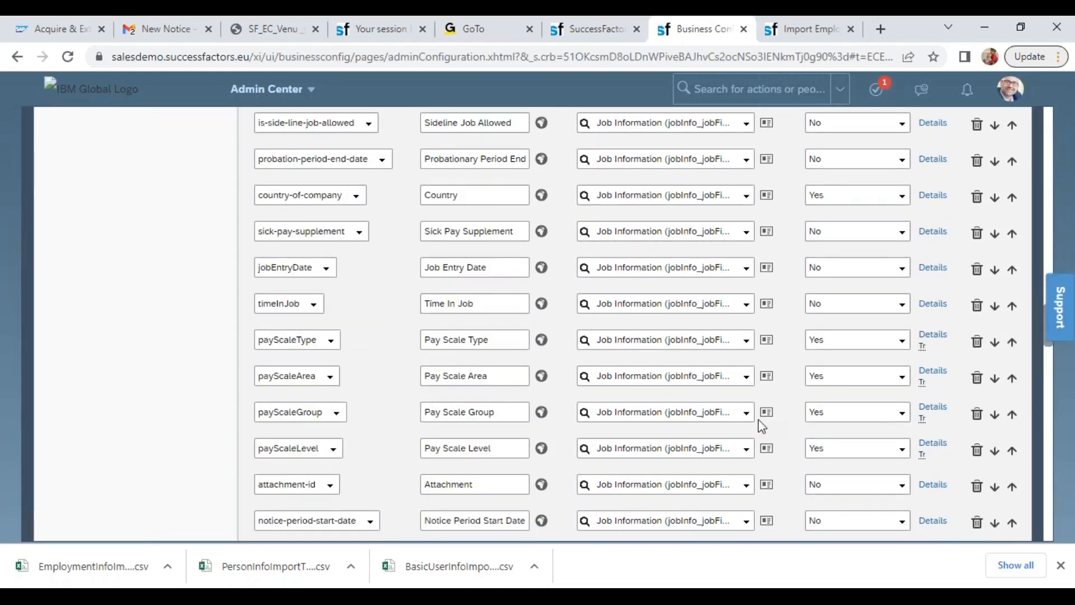
{"action": "left_click", "coordinate": [930, 336]}
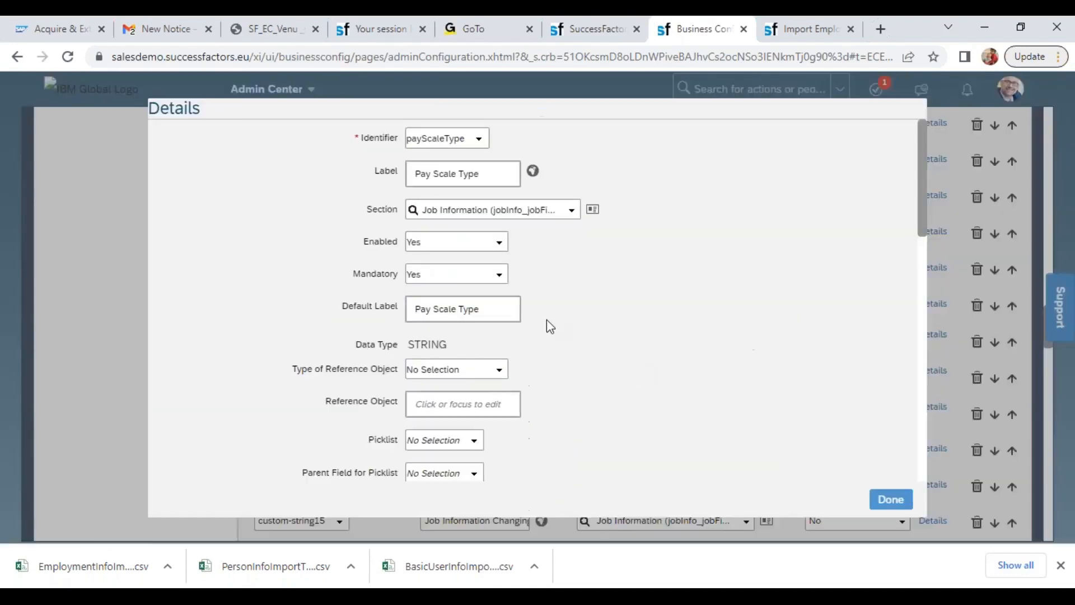
{"action": "left_click", "coordinate": [497, 275]}
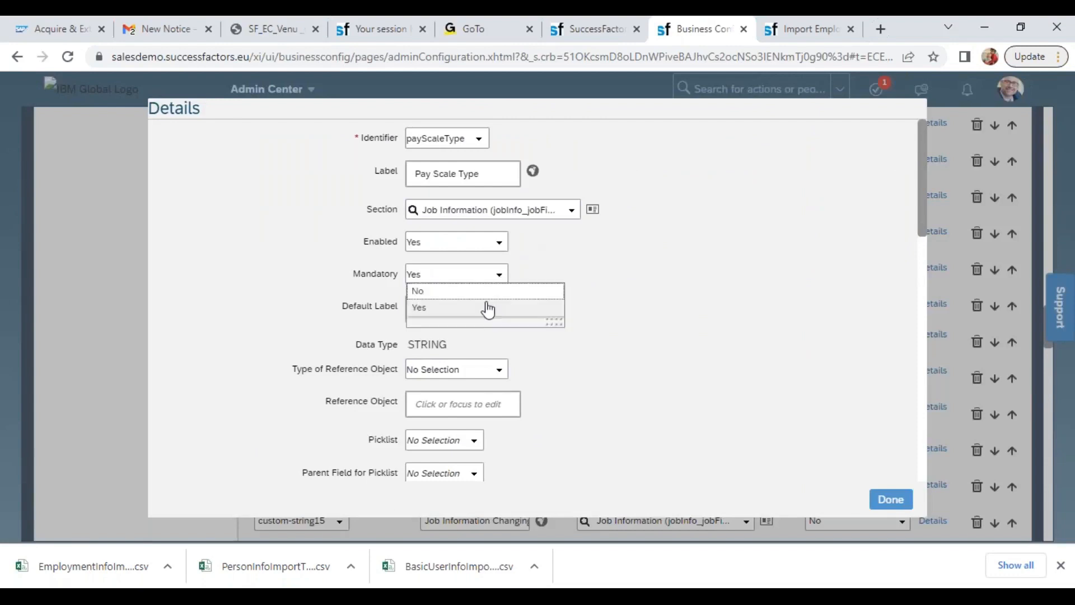
{"action": "left_click", "coordinate": [440, 290]}
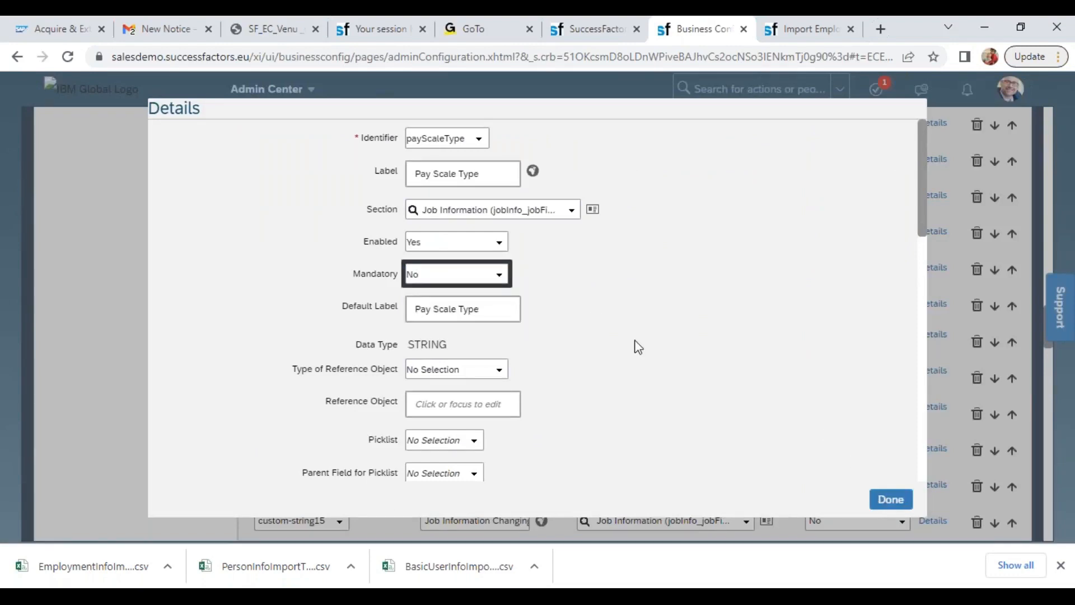
{"action": "left_click", "coordinate": [875, 498]}
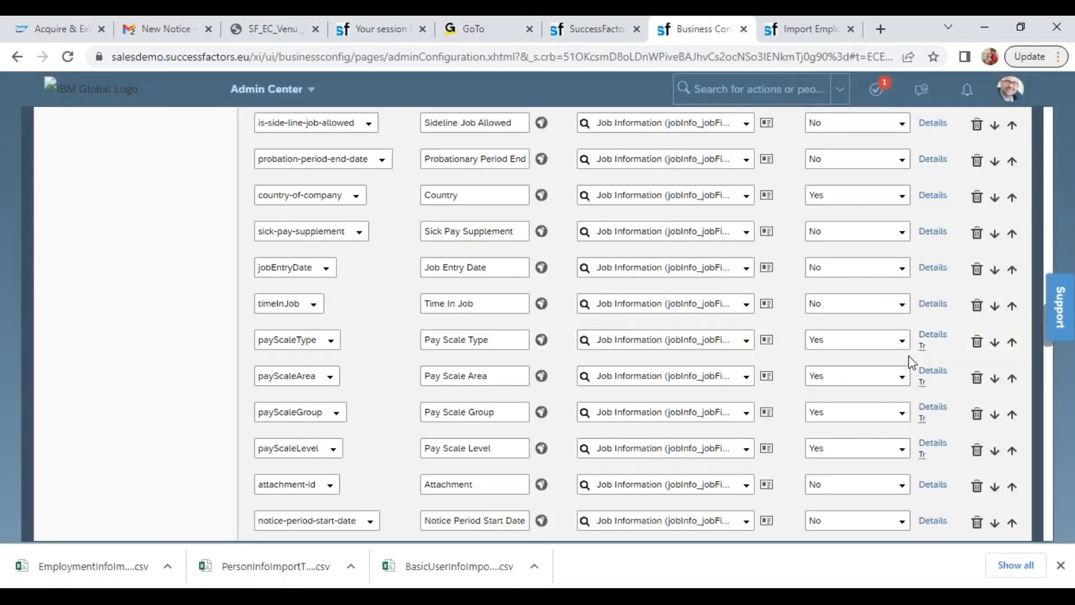
Set Mandatory to No in the details of the payScaleArea field and save the jobInfo HRIS element
{"action": "left_click", "coordinate": [929, 373]}
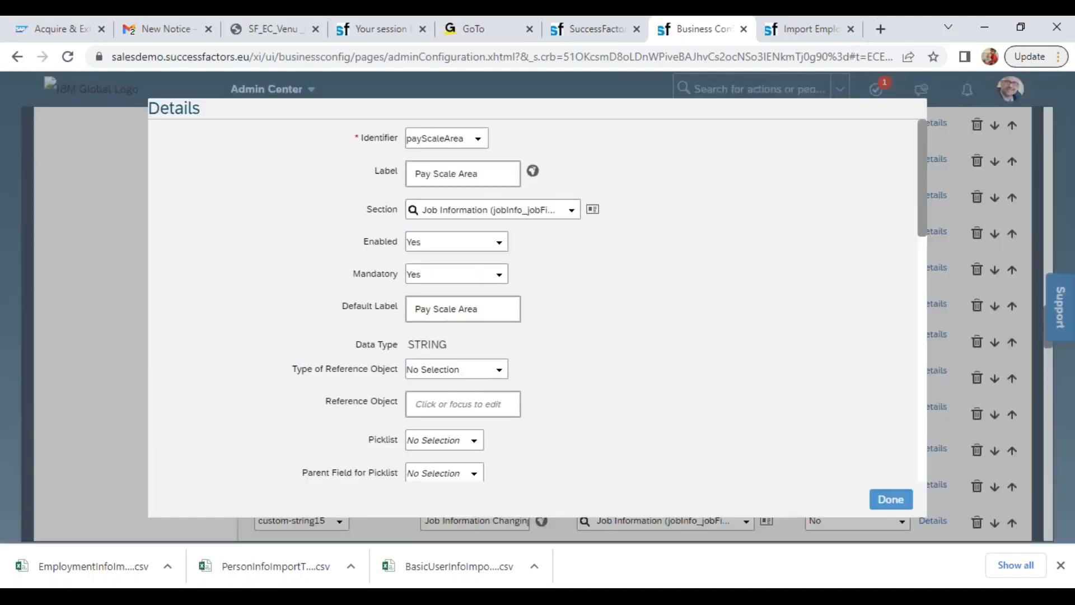
{"action": "left_click", "coordinate": [499, 275]}
{"action": "left_click", "coordinate": [455, 307]}
{"action": "left_click", "coordinate": [418, 291]}
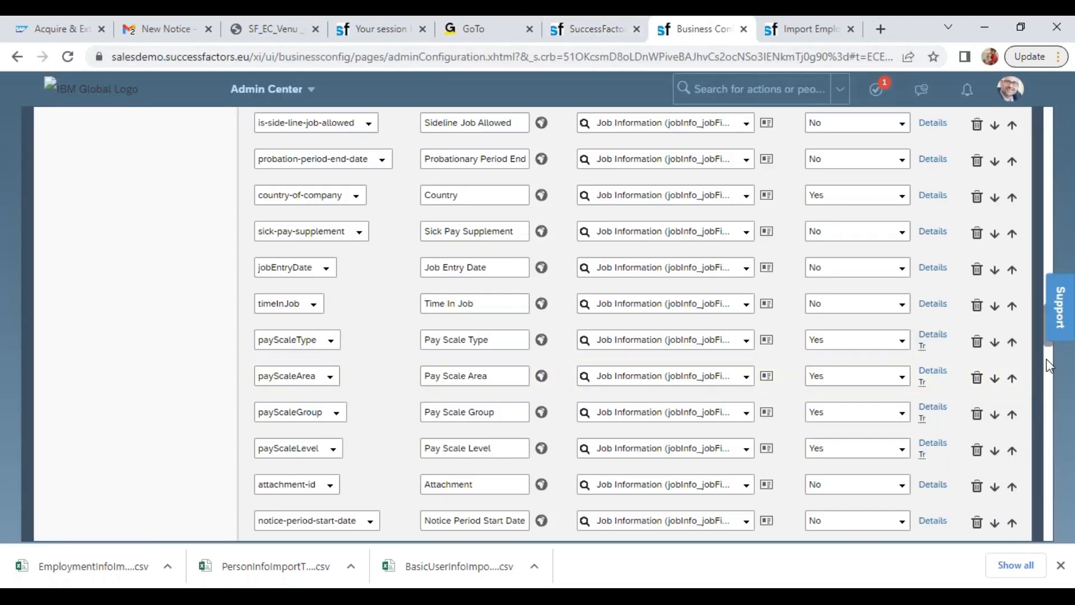
{"action": "scroll", "coordinate": [1047, 378], "scroll_direction": "down", "scroll_amount": 20}
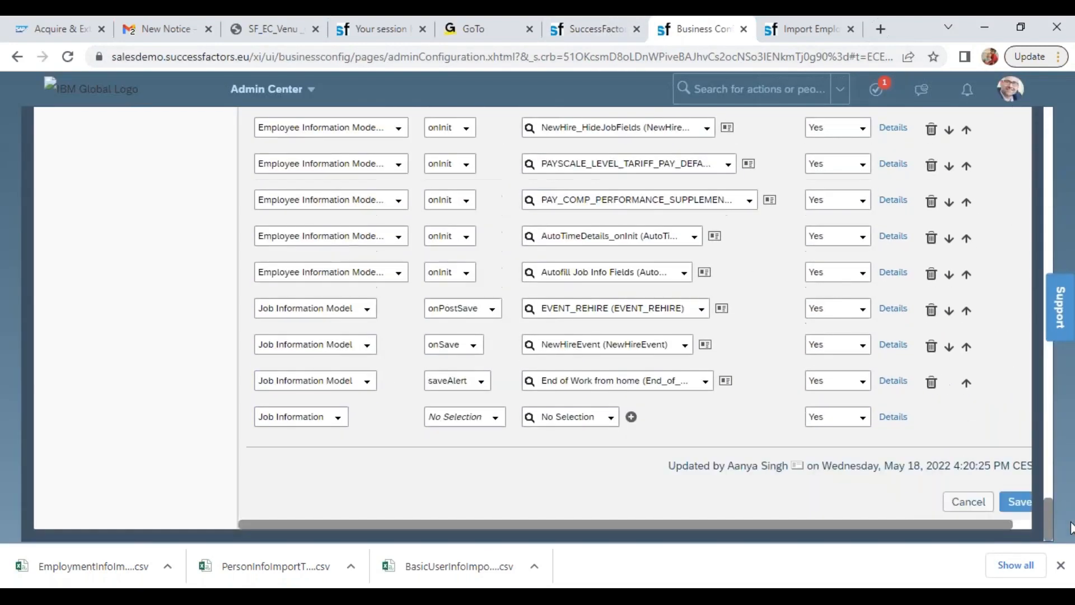
{"action": "left_click", "coordinate": [1023, 504]}
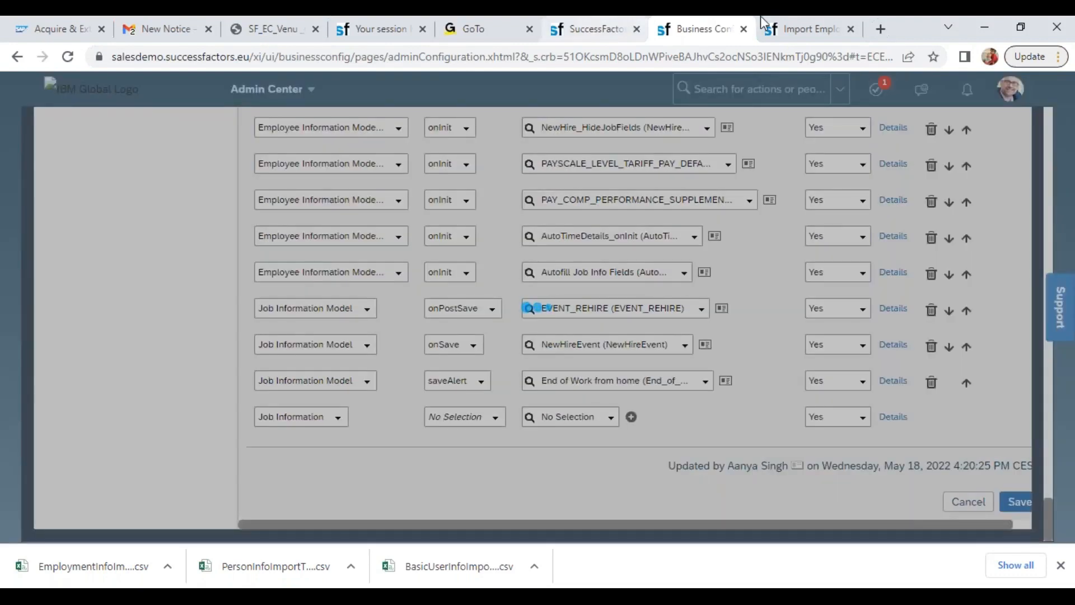
On the Import Employee Data browser tab, remove Pay Scale Area, Pay Scale Type and Supervisor from the selected Job History fields
{"action": "left_click", "coordinate": [802, 29]}
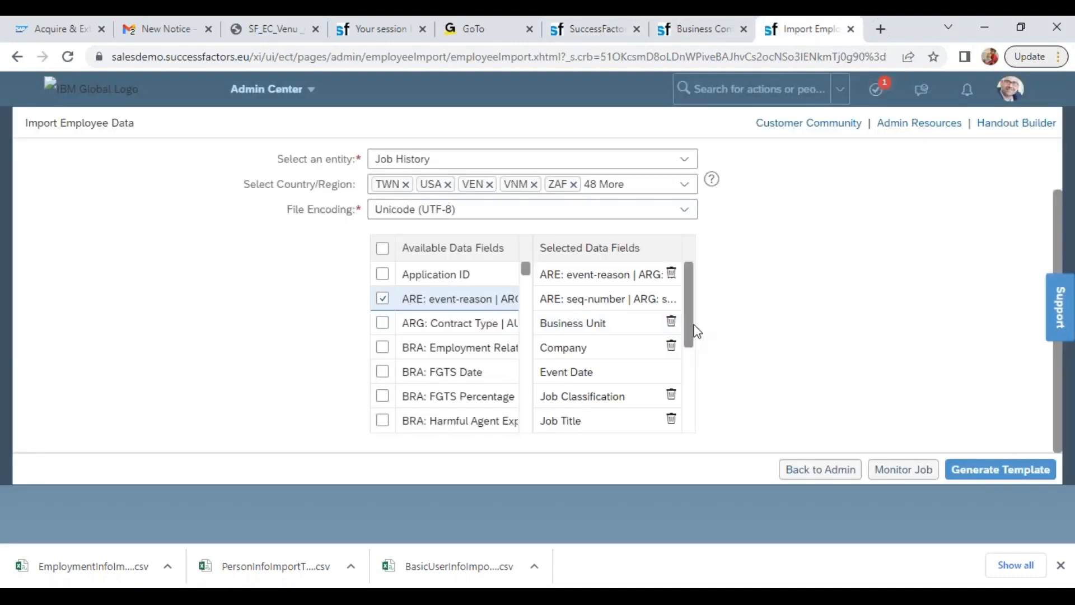
{"action": "left_click_drag", "start_coordinate": [693, 330], "coordinate": [706, 436]}
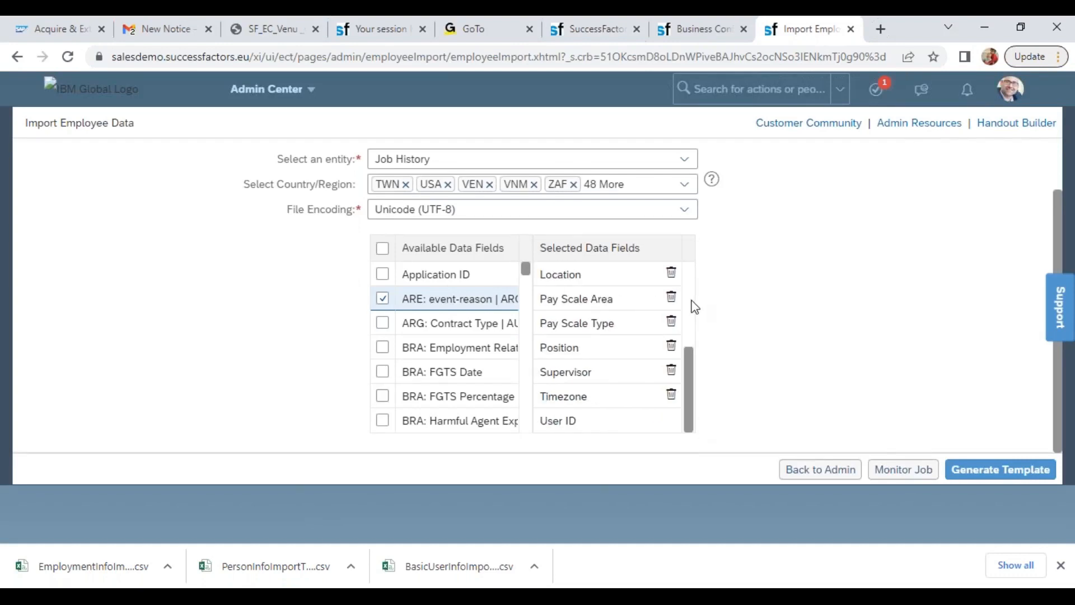
{"action": "left_click", "coordinate": [673, 302]}
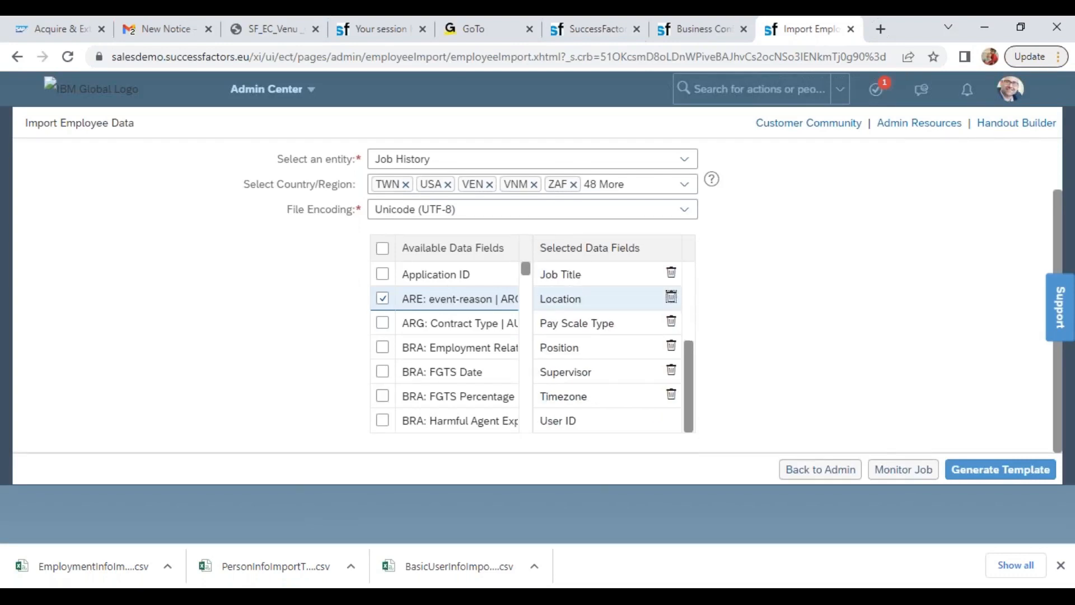
{"action": "left_click", "coordinate": [671, 325]}
{"action": "left_click", "coordinate": [671, 372]}
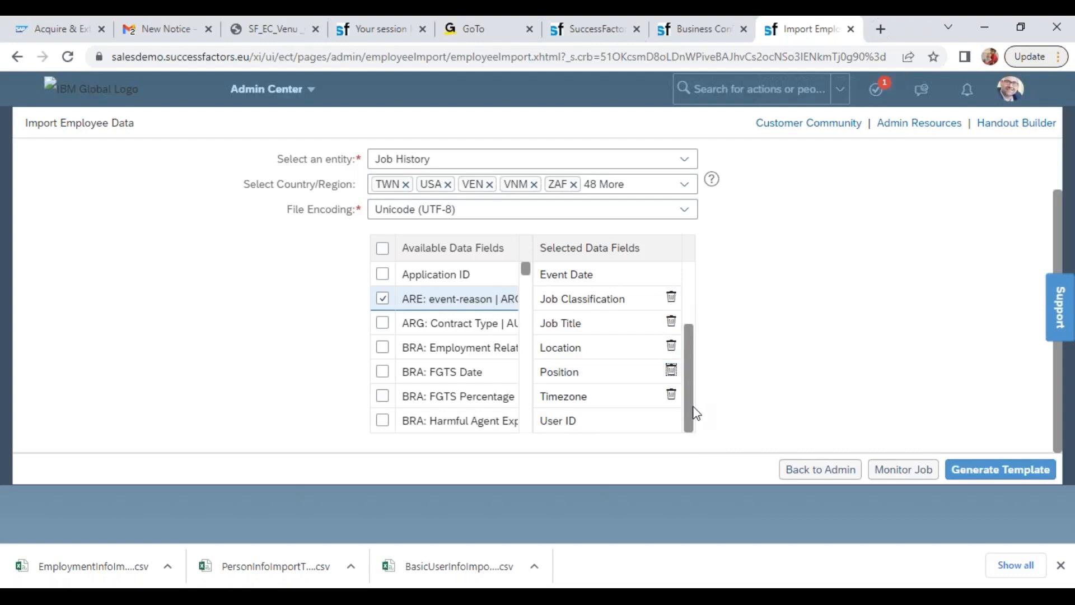
Review the remaining selected Job History fields and generate the Job History import template
{"action": "left_click_drag", "start_coordinate": [691, 410], "coordinate": [693, 348]}
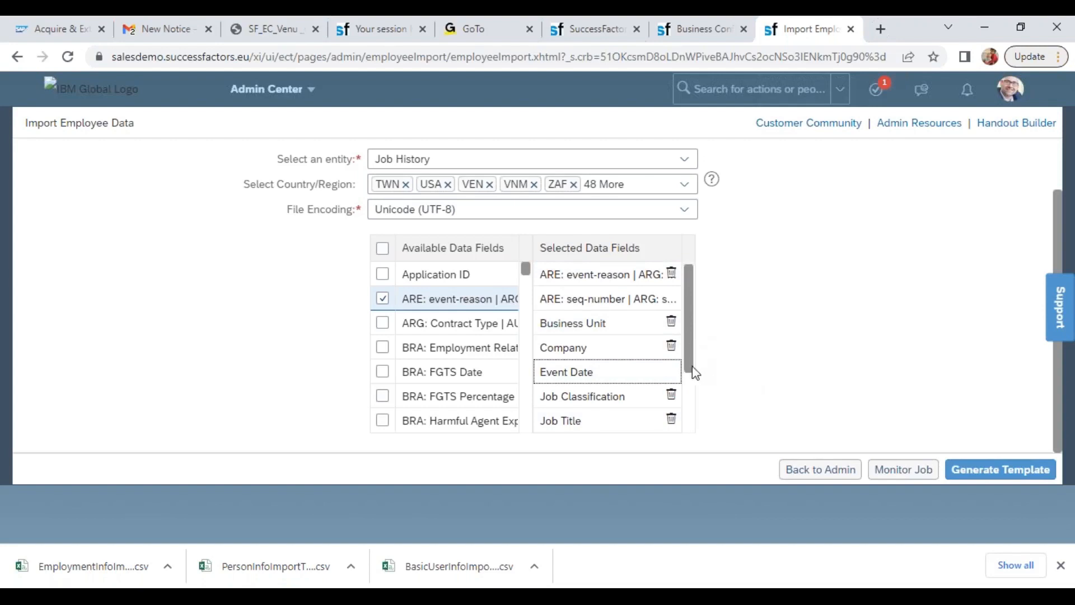
{"action": "scroll", "coordinate": [693, 371], "scroll_direction": "down", "scroll_amount": 3}
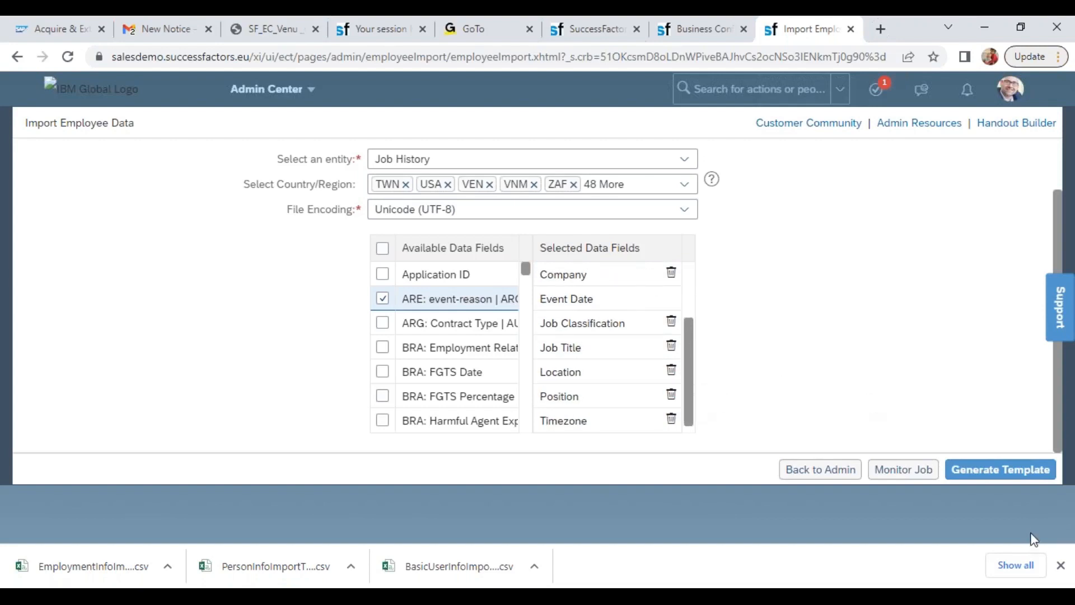
{"action": "left_click", "coordinate": [993, 472]}
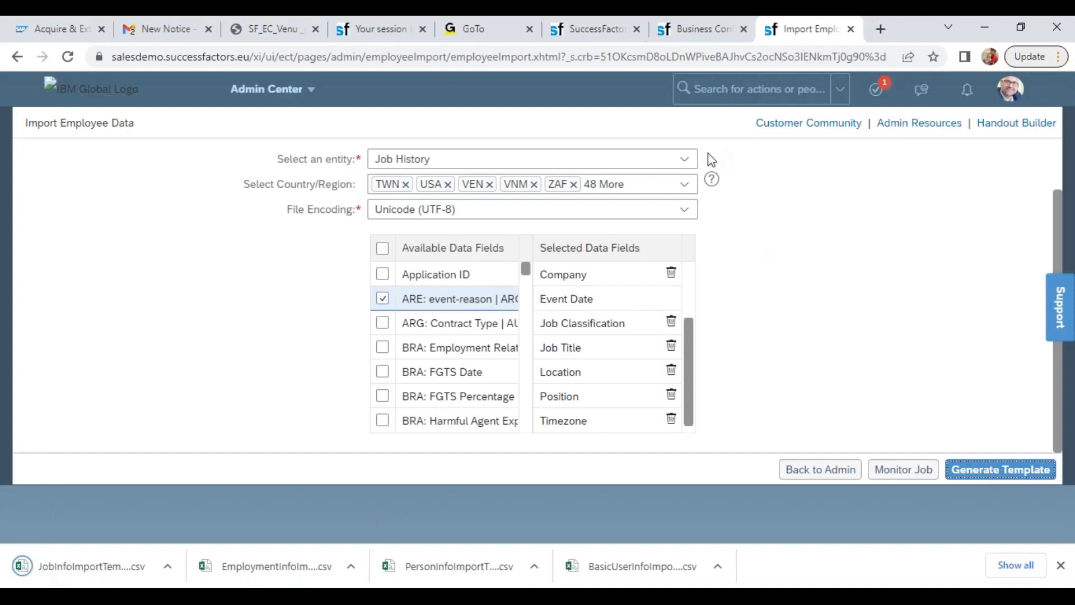
Confirm the pending automatic changes on the Business Configuration browser tab and generate the Personal Information import template
{"action": "left_click", "coordinate": [683, 160]}
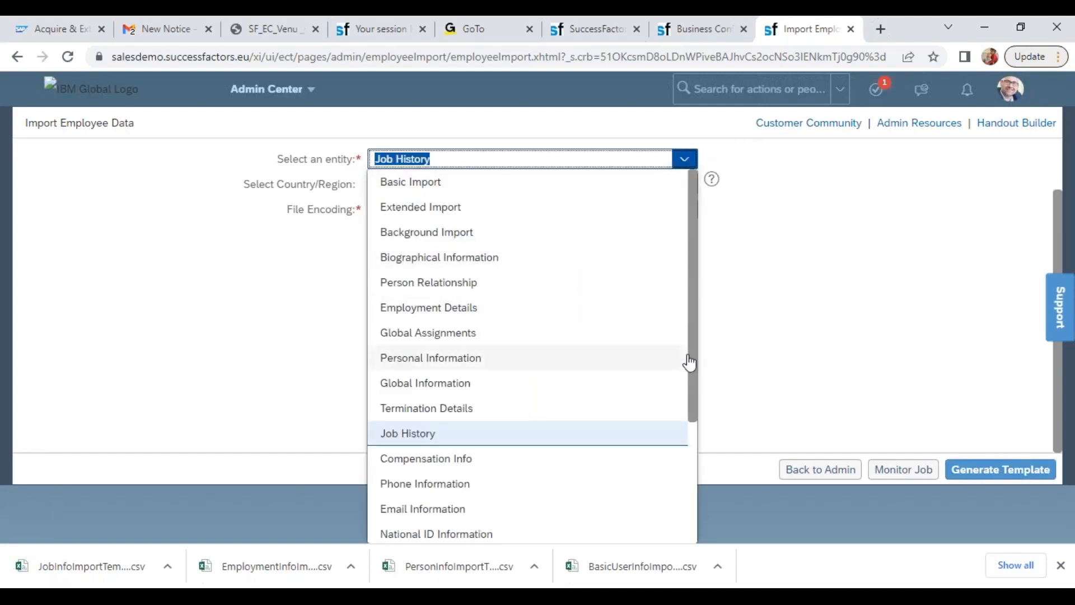
{"action": "left_click", "coordinate": [555, 359]}
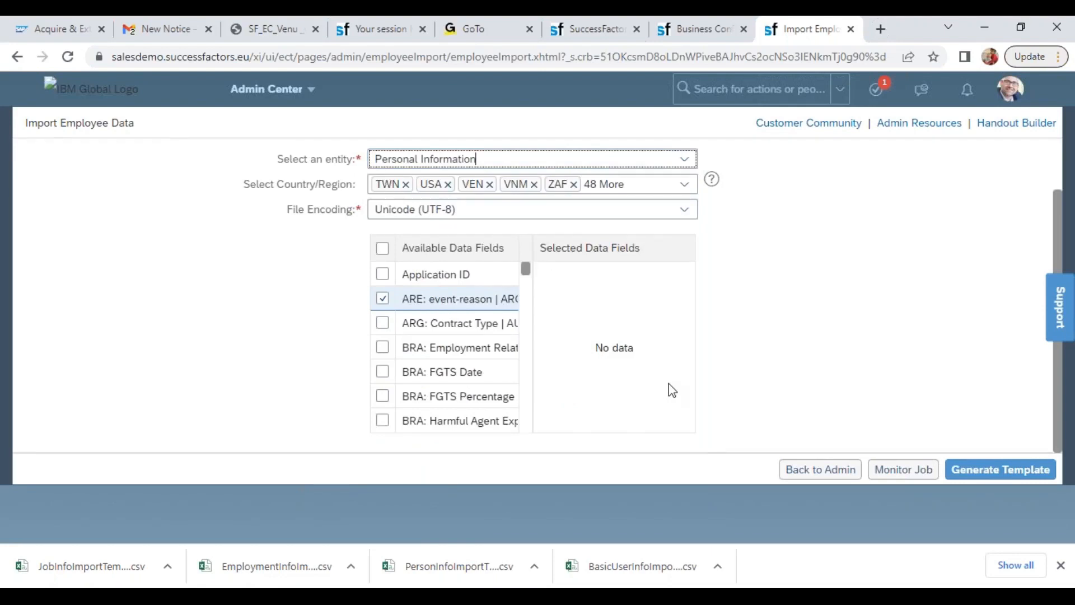
{"action": "left_click", "coordinate": [694, 29]}
{"action": "left_click", "coordinate": [643, 424]}
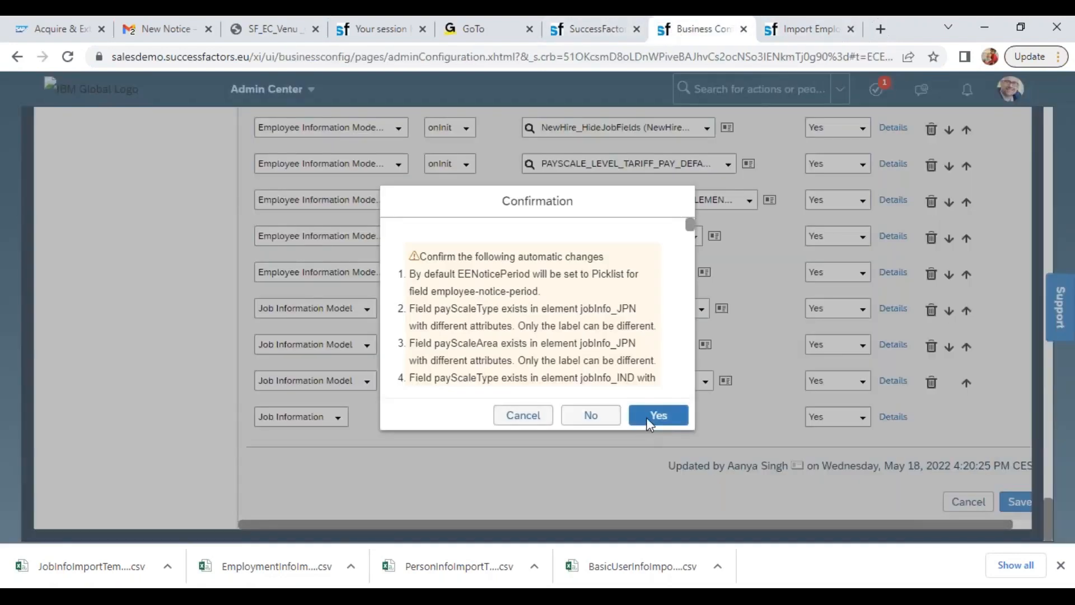
{"action": "key", "text": "ctrl+Tab"}
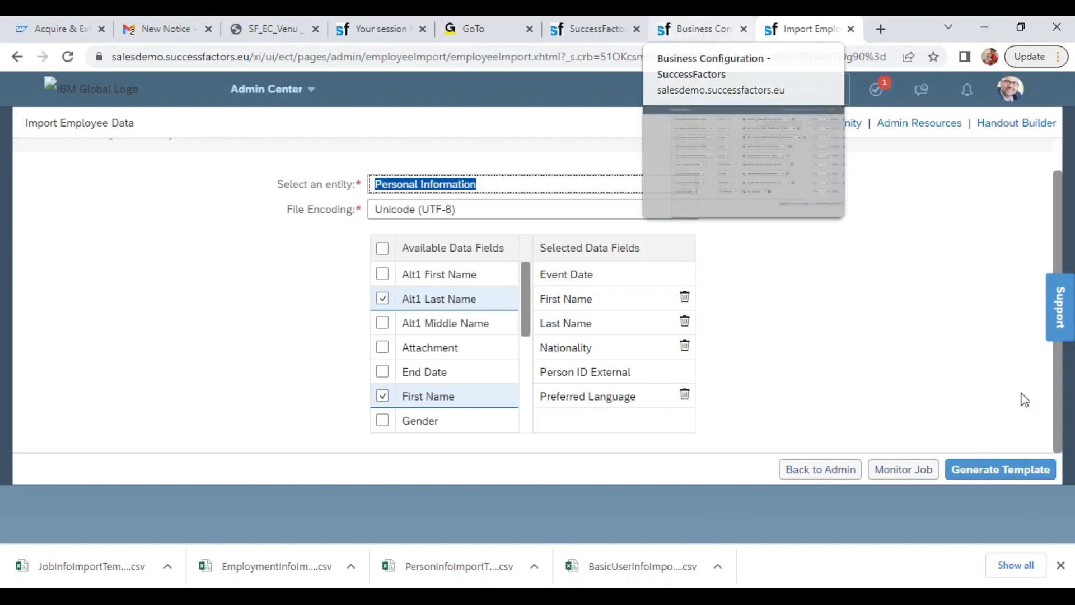
{"action": "left_click", "coordinate": [1036, 470]}
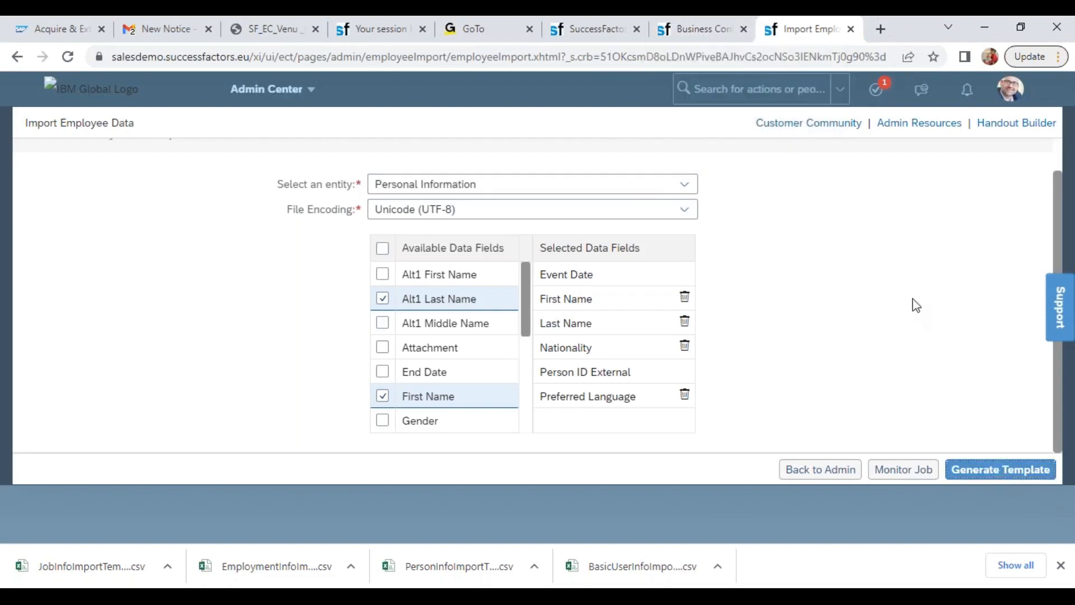
Generate the Compensation Info import template and block the site's request to download multiple files
{"action": "left_click", "coordinate": [684, 186]}
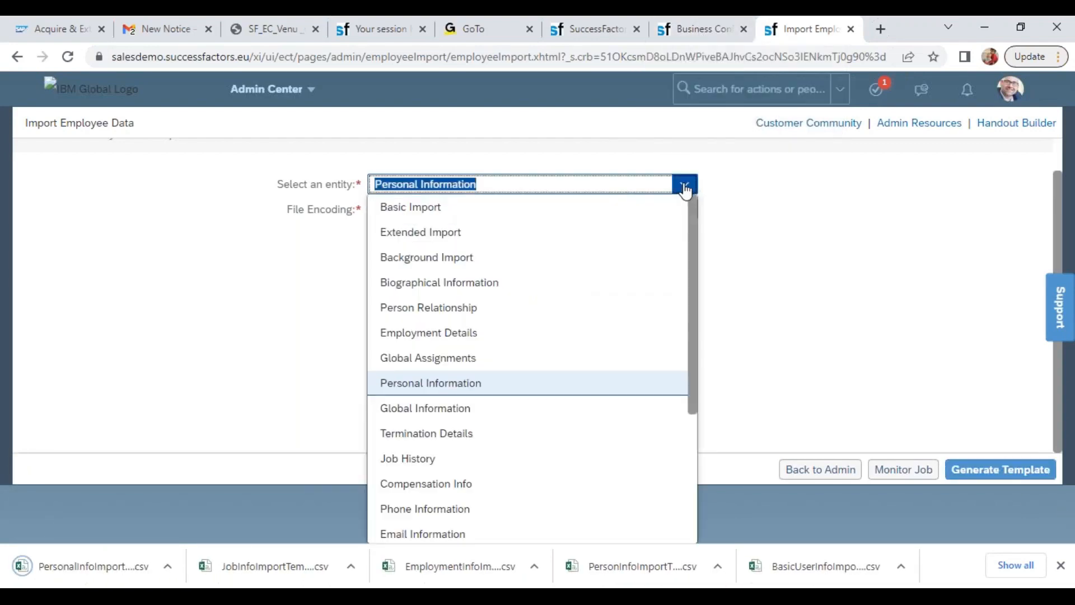
{"action": "left_click", "coordinate": [476, 485]}
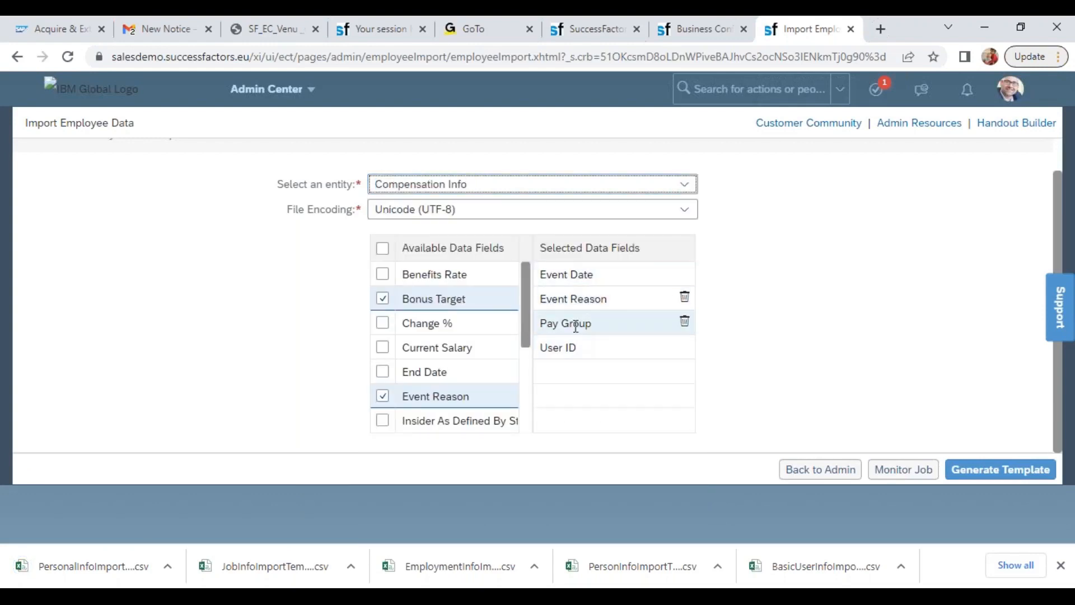
{"action": "left_click", "coordinate": [690, 31]}
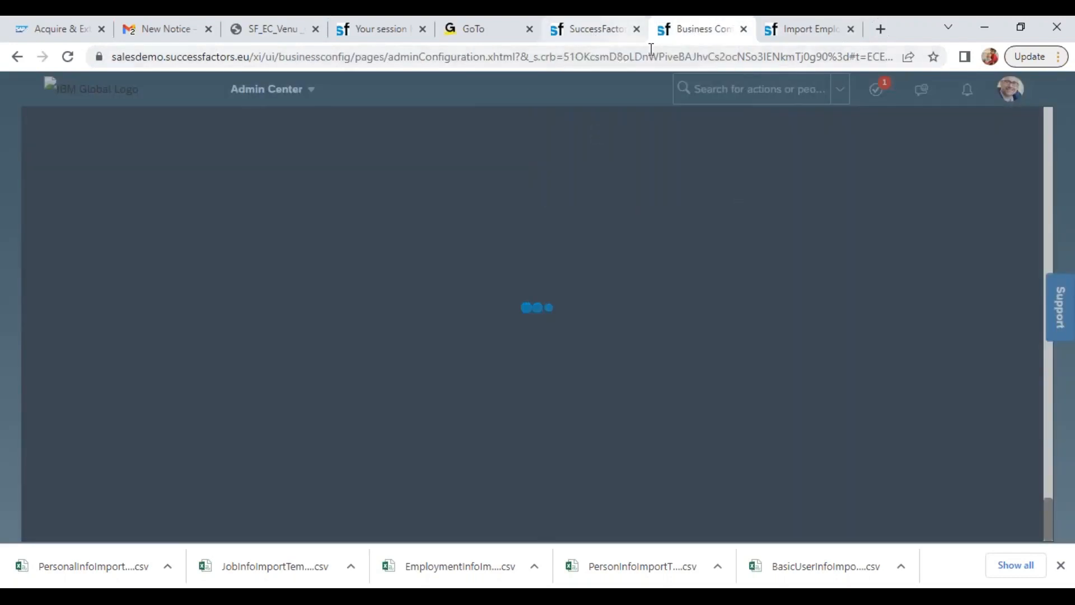
{"action": "left_click", "coordinate": [786, 31]}
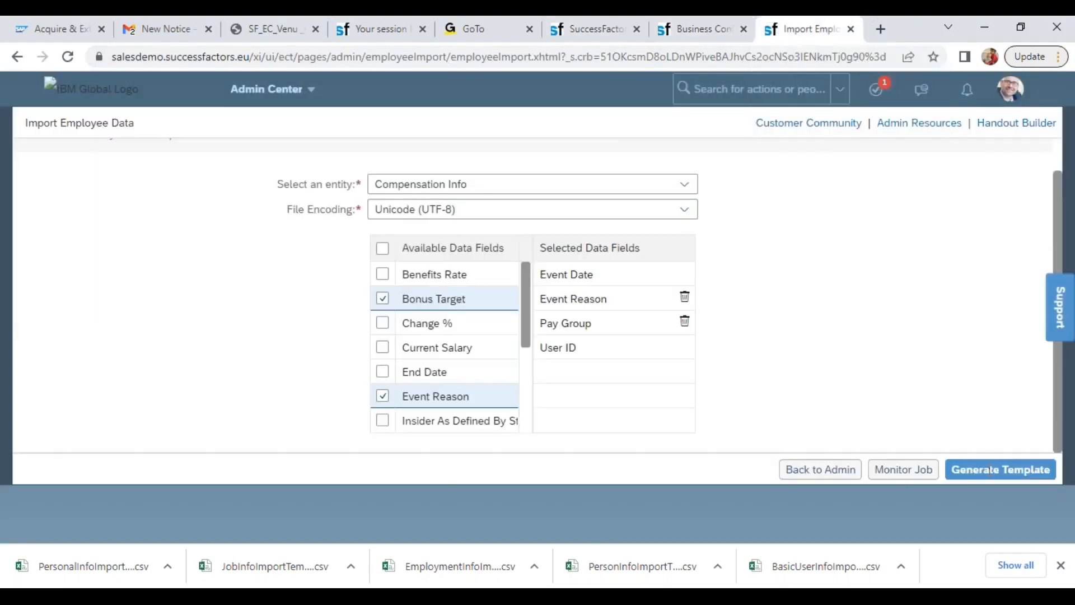
{"action": "left_click", "coordinate": [979, 474]}
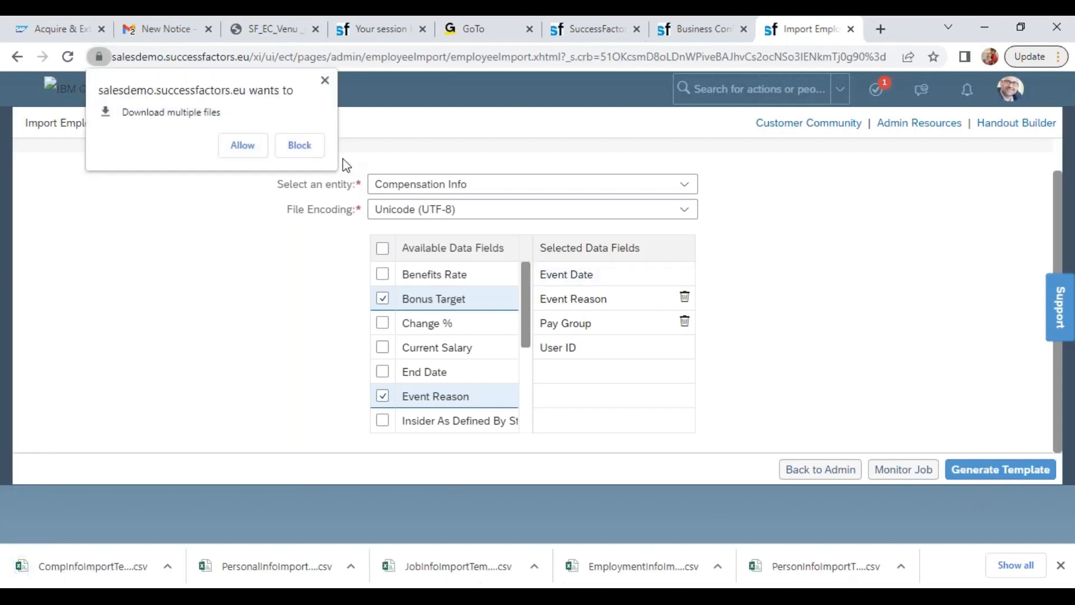
{"action": "left_click", "coordinate": [299, 145]}
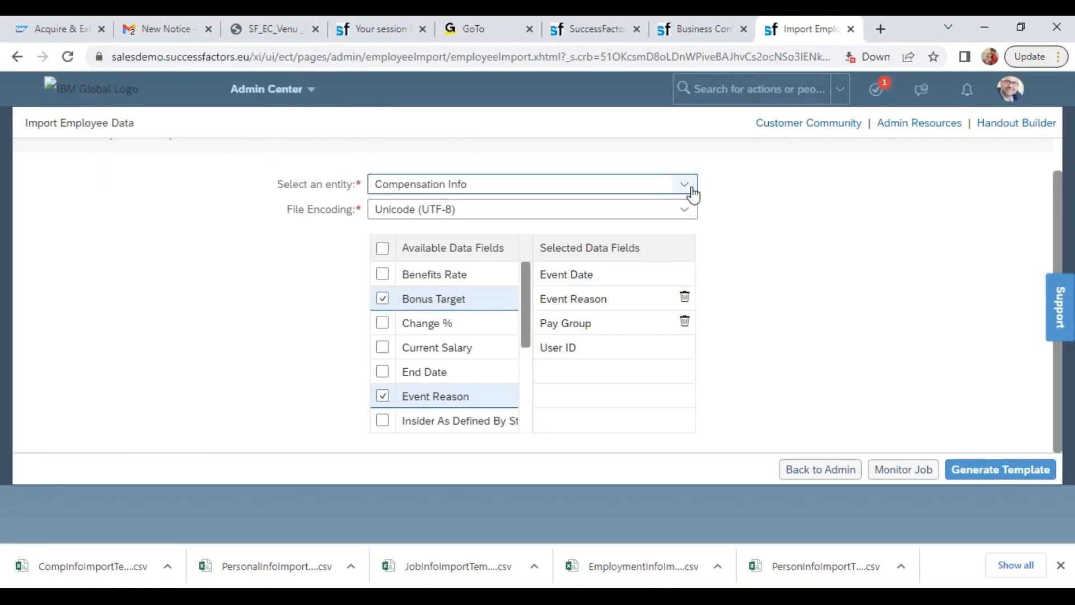
Try to generate the import template for the Pay Component Recurring entity with its preselected fields
{"action": "left_click_drag", "start_coordinate": [1064, 199], "coordinate": [1061, 168]}
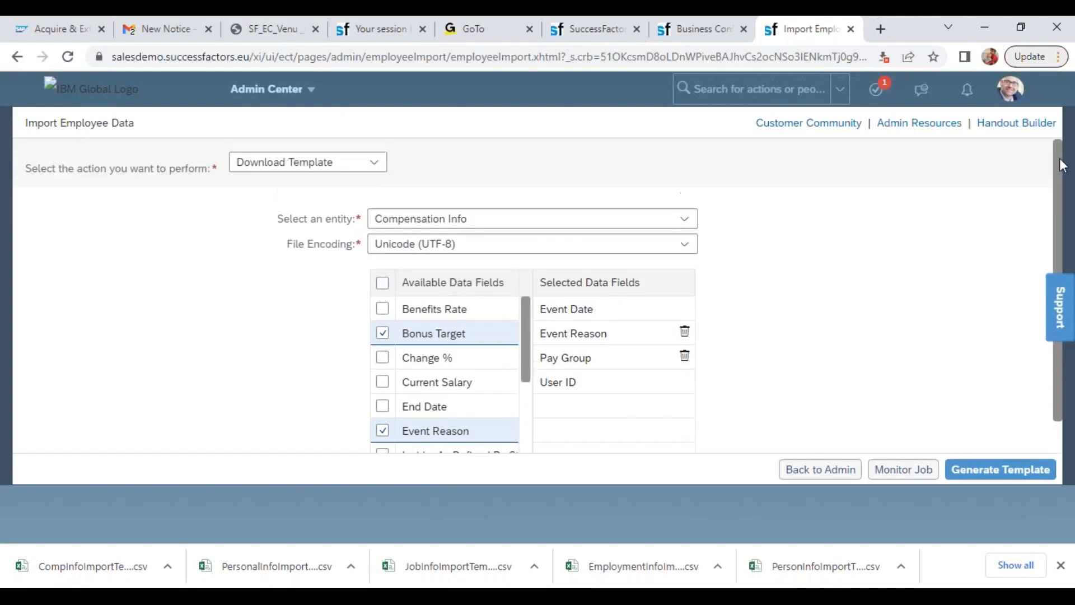
{"action": "left_click", "coordinate": [596, 221]}
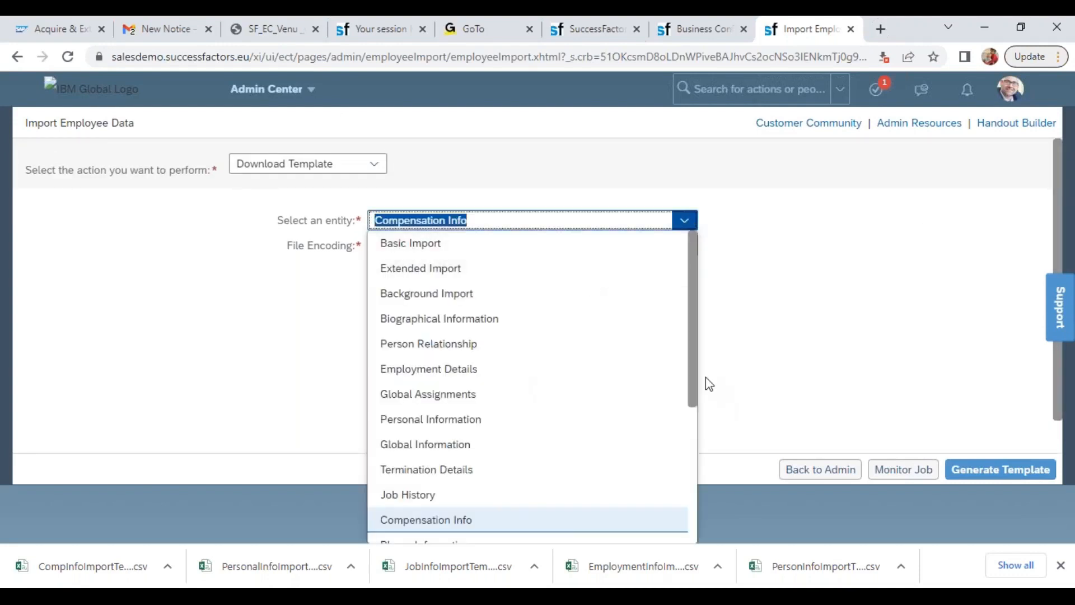
{"action": "left_click_drag", "start_coordinate": [698, 372], "coordinate": [712, 519]}
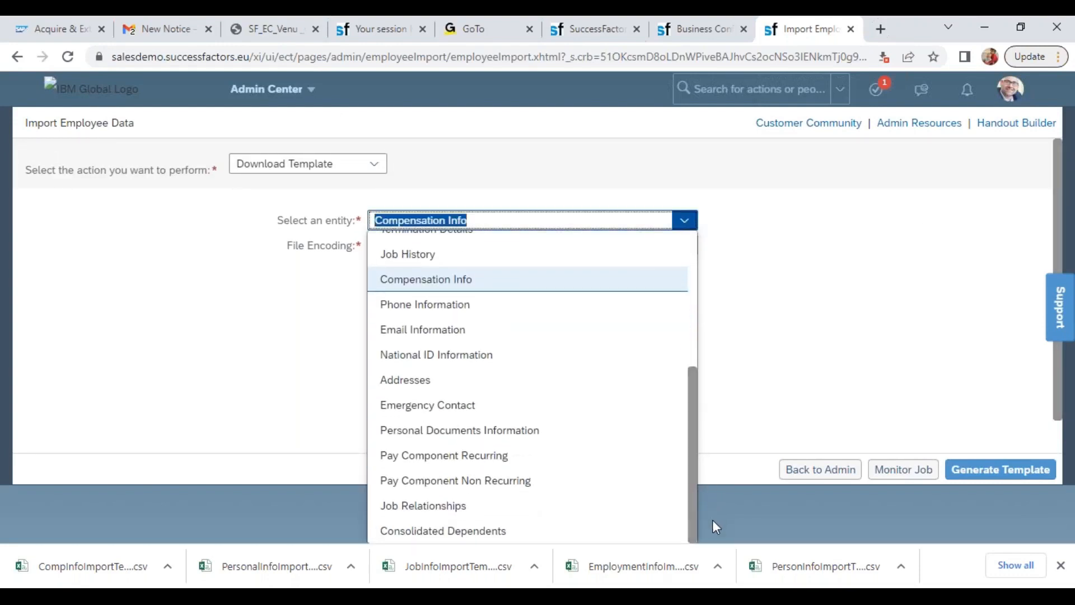
{"action": "left_click", "coordinate": [500, 457]}
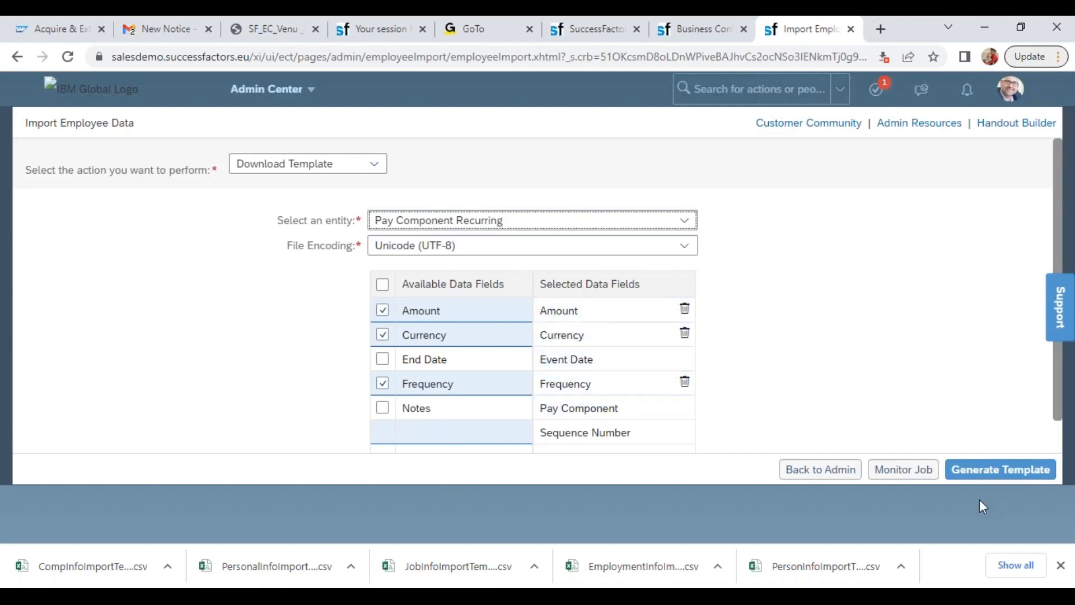
{"action": "left_click", "coordinate": [978, 473]}
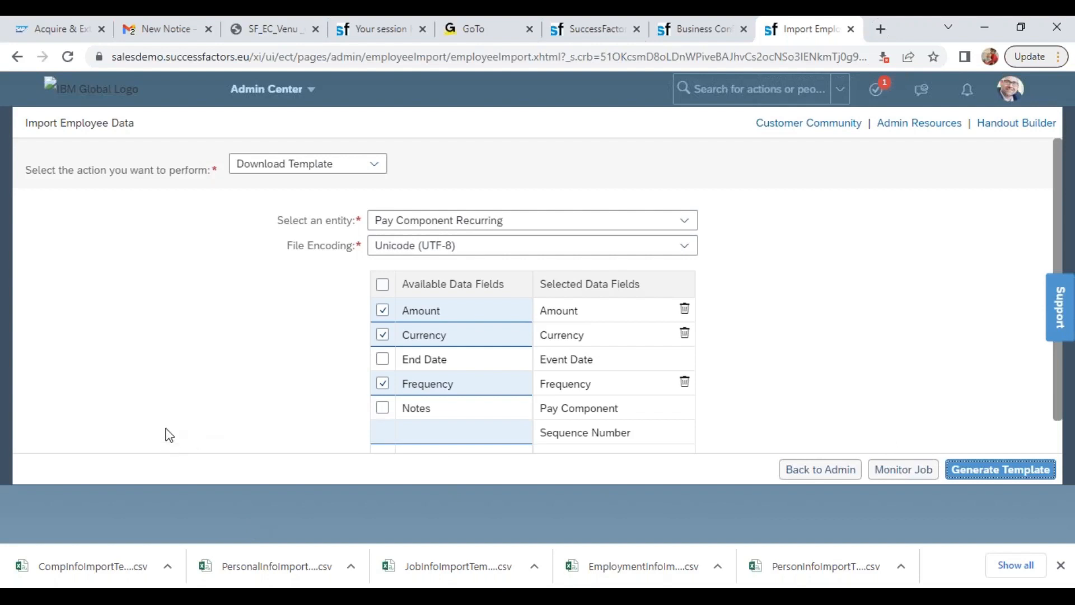
Check the employee profile and Business Configuration browser tabs, and reload the Import Employee Data page
{"action": "left_click", "coordinate": [595, 29]}
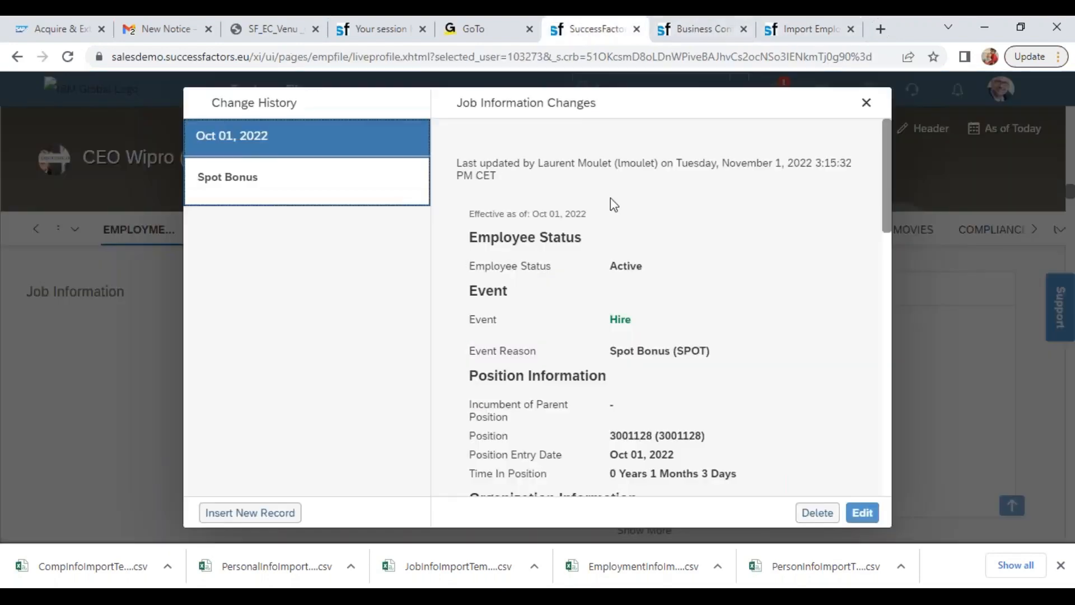
{"action": "left_click", "coordinate": [688, 31]}
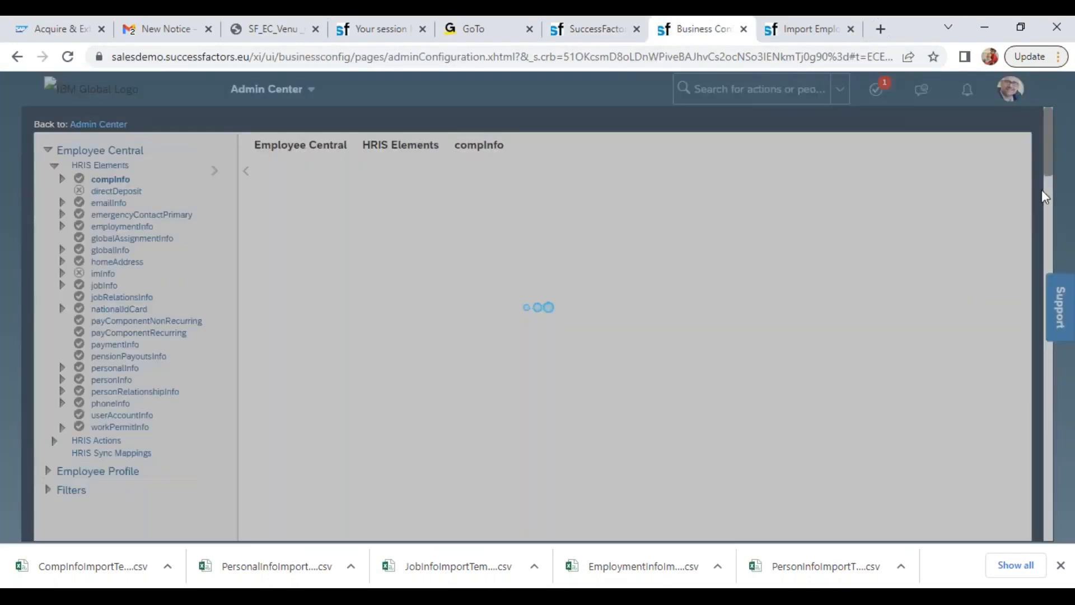
{"action": "left_click", "coordinate": [812, 31]}
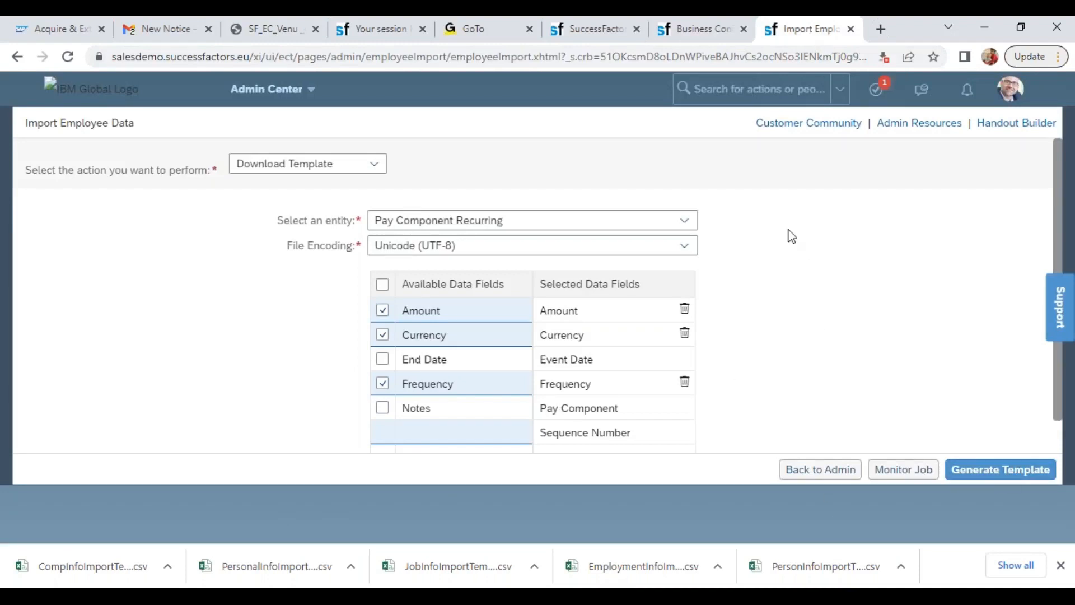
{"action": "left_click", "coordinate": [68, 56]}
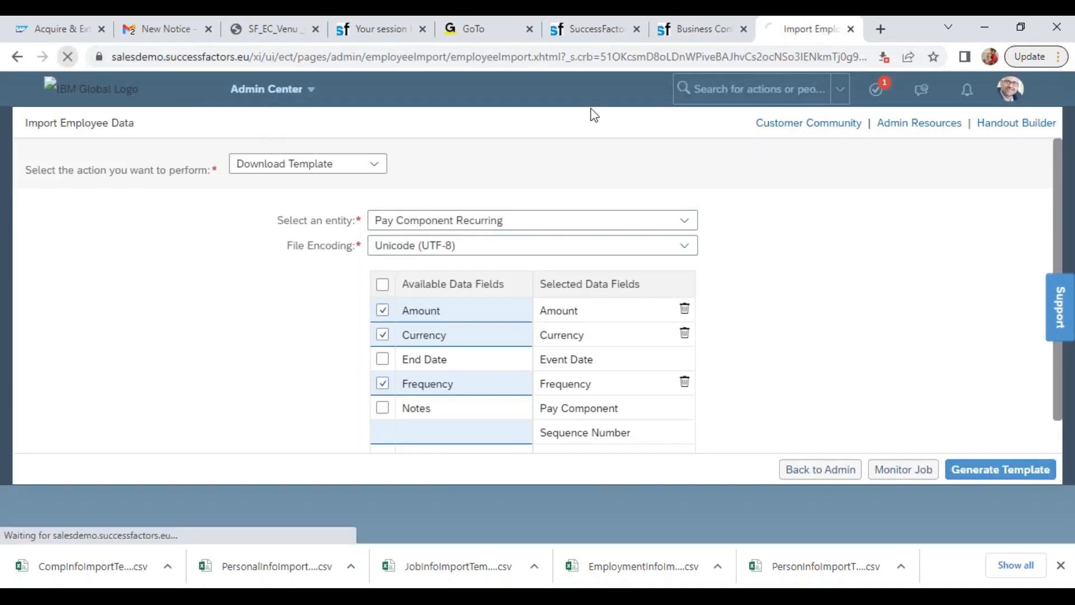
Make the Pay Group field of the compInfo HRIS element non-mandatory in Business Configuration and save the element
{"action": "left_click", "coordinate": [576, 25]}
{"action": "left_click", "coordinate": [694, 25]}
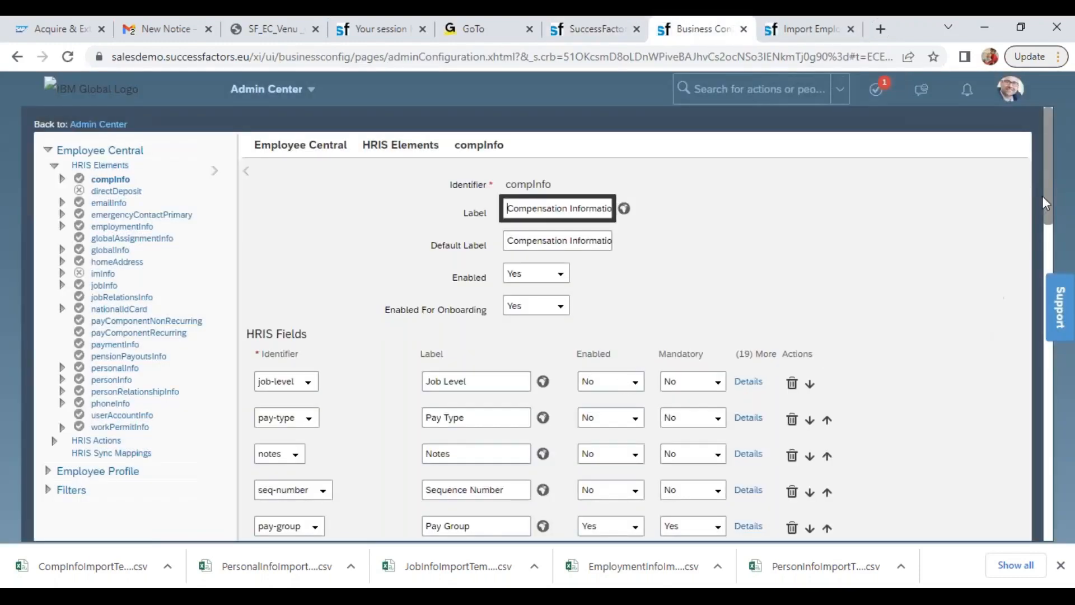
{"action": "scroll", "coordinate": [1047, 211], "scroll_direction": "down", "scroll_amount": 3}
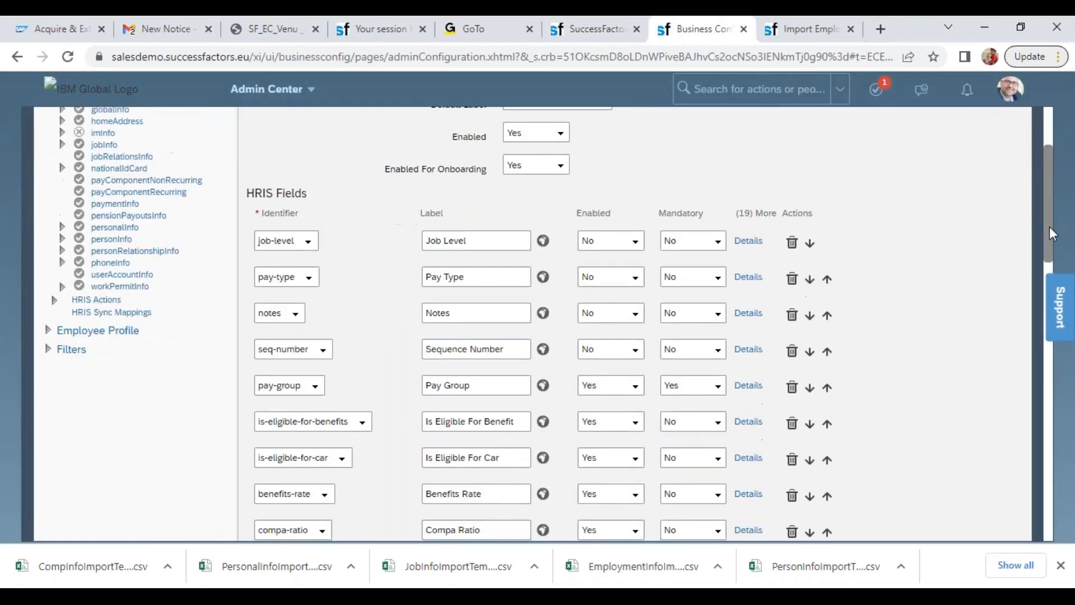
{"action": "scroll", "coordinate": [1052, 242], "scroll_direction": "down", "scroll_amount": 2}
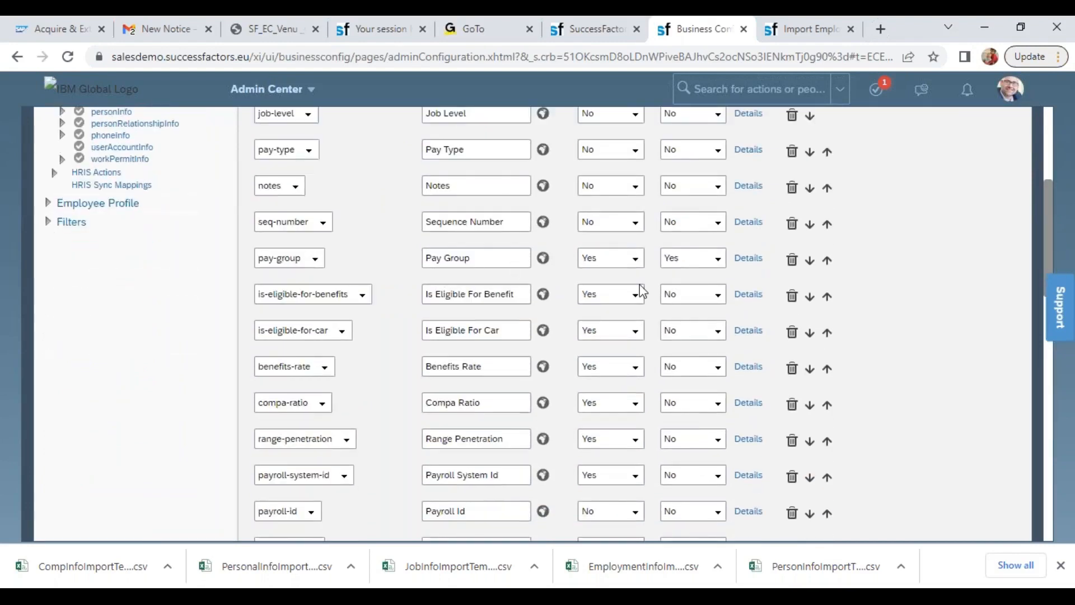
{"action": "left_click", "coordinate": [716, 258]}
{"action": "left_click", "coordinate": [690, 282]}
{"action": "left_click_drag", "start_coordinate": [1051, 242], "coordinate": [1024, 501]}
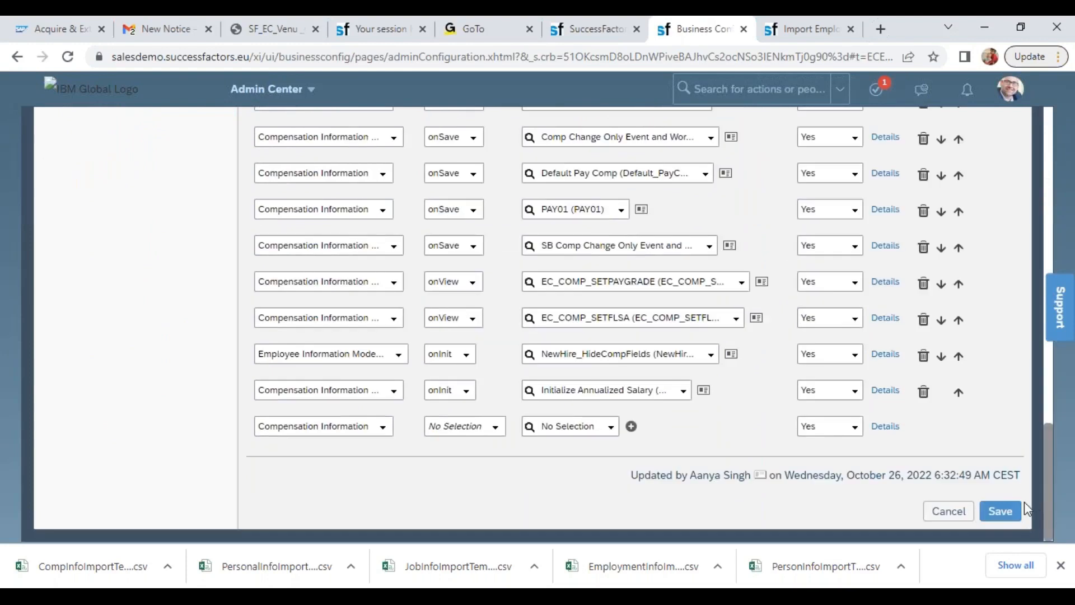
{"action": "left_click", "coordinate": [1003, 511]}
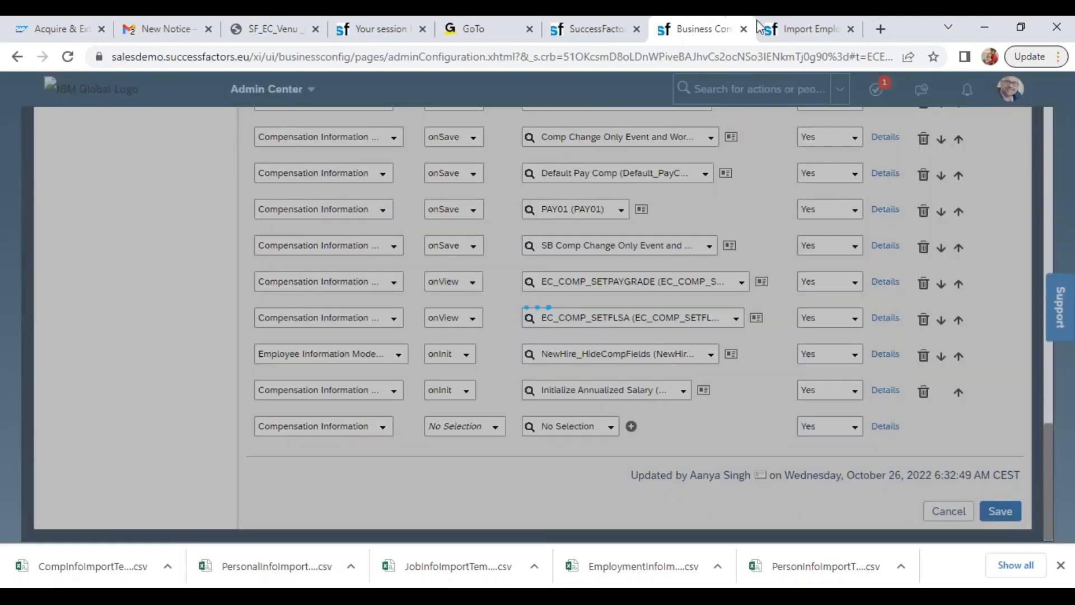
Generate the Pay Component Recurring import template on the Import Employee Data page with its preselected fields
{"action": "left_click", "coordinate": [801, 33]}
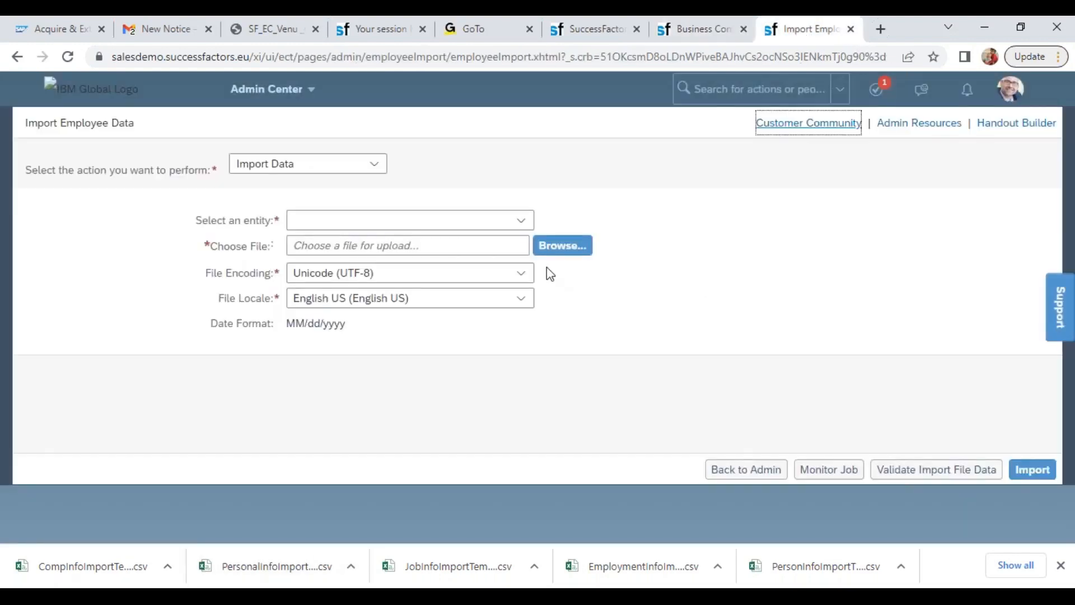
{"action": "left_click", "coordinate": [374, 164]}
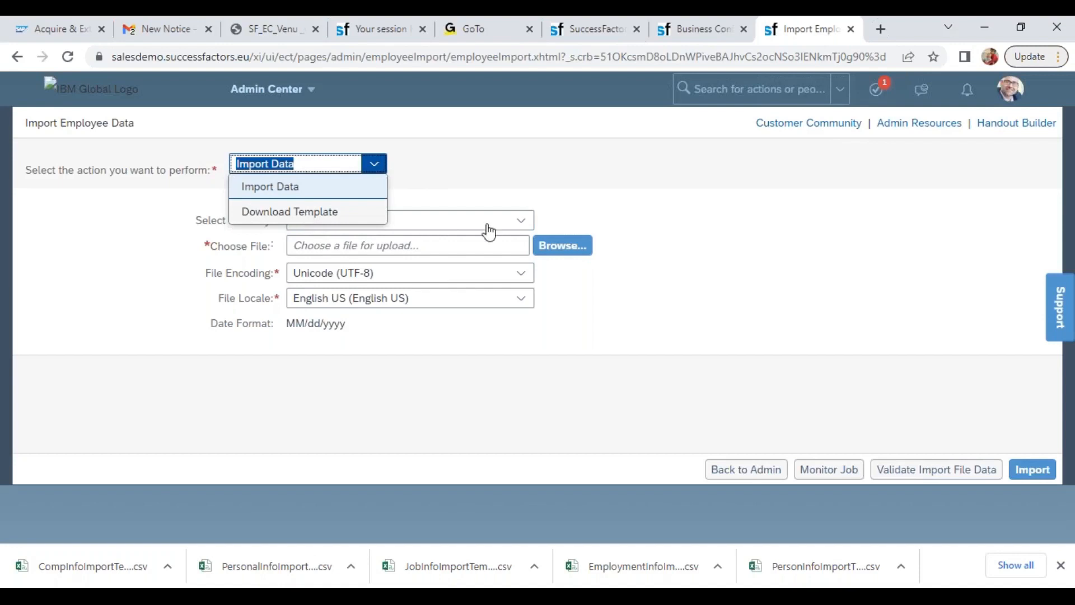
{"action": "key", "text": "Down"}
{"action": "key", "text": "Return"}
{"action": "left_click", "coordinate": [691, 220]}
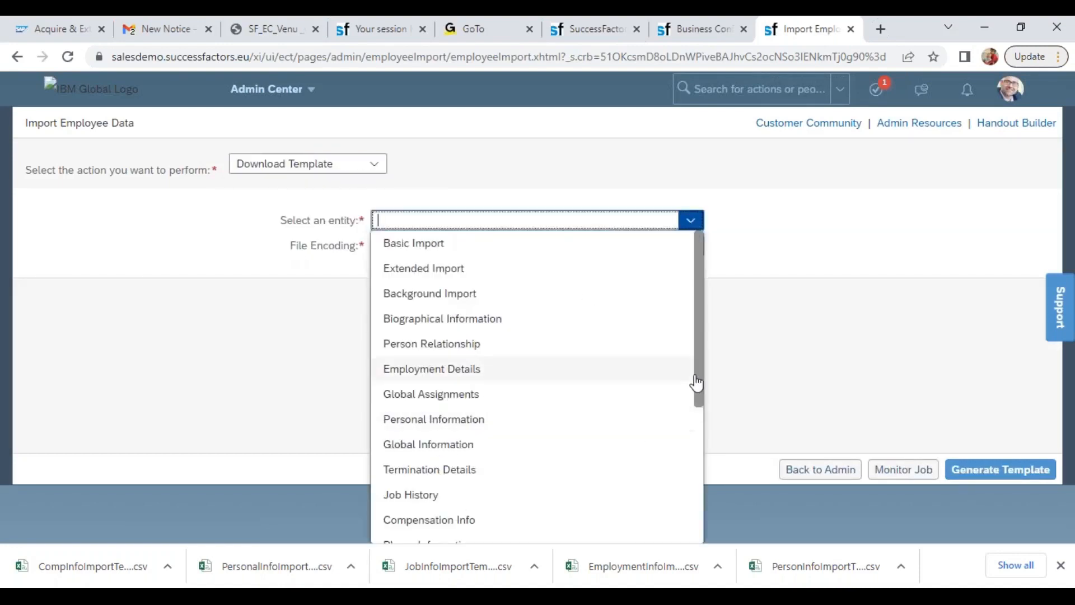
{"action": "left_click_drag", "start_coordinate": [703, 367], "coordinate": [710, 473]}
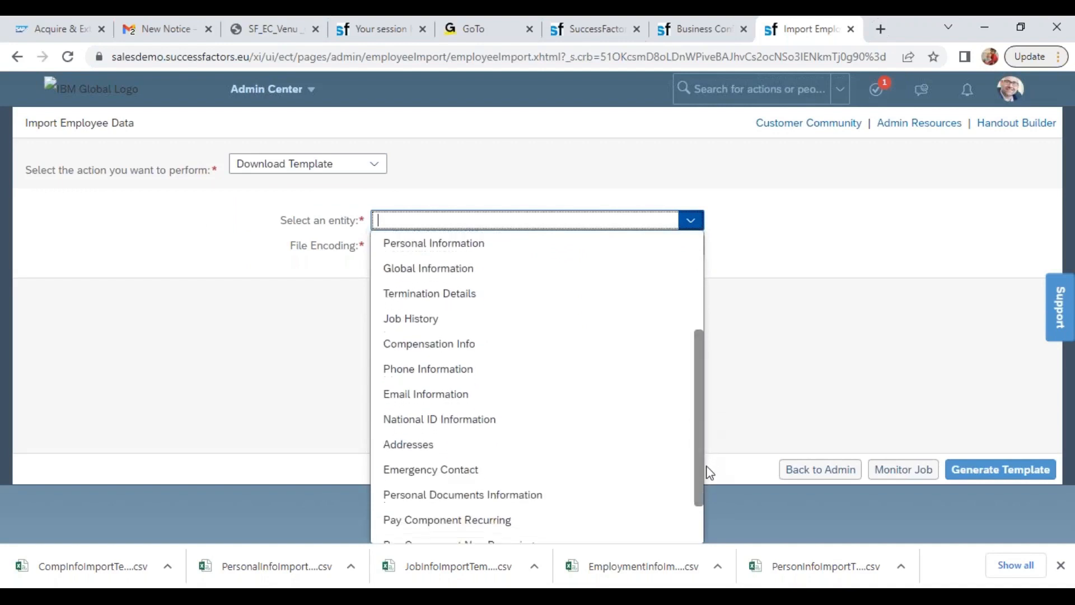
{"action": "left_click", "coordinate": [502, 523]}
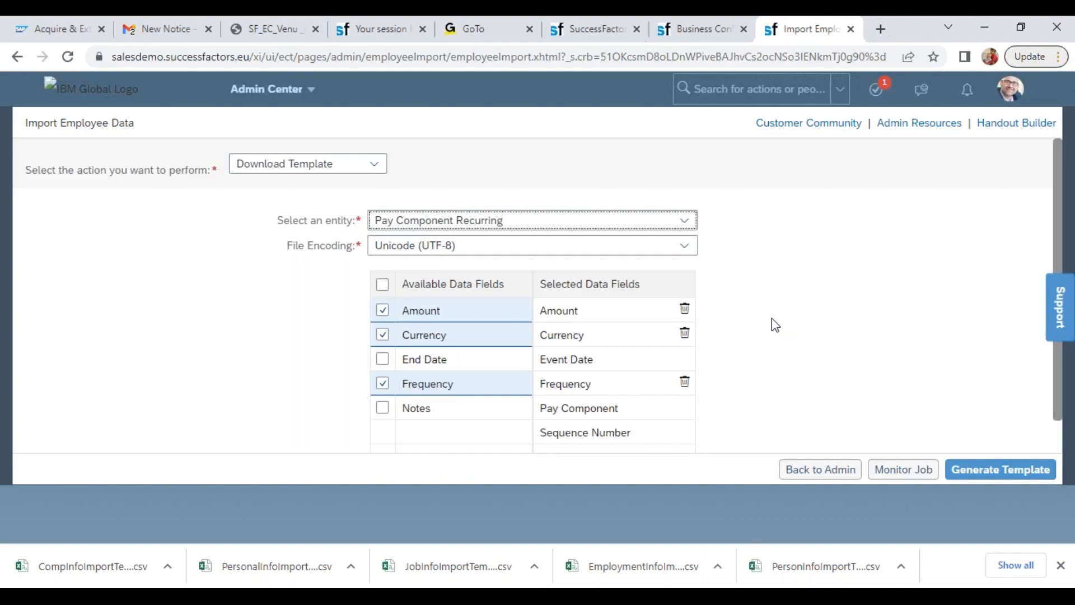
{"action": "left_click", "coordinate": [976, 473]}
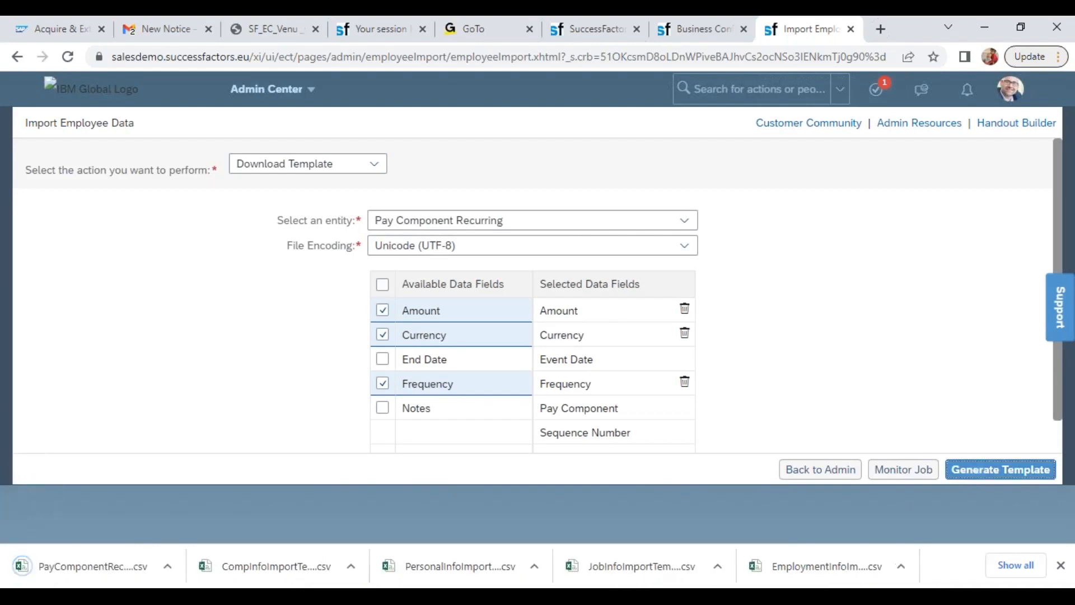
Close the job history in the Wipro CEO's employee profile and examine the Compensation Information fields, from annualized salary to benefits rate
{"action": "left_click", "coordinate": [602, 29]}
{"action": "left_click", "coordinate": [866, 102]}
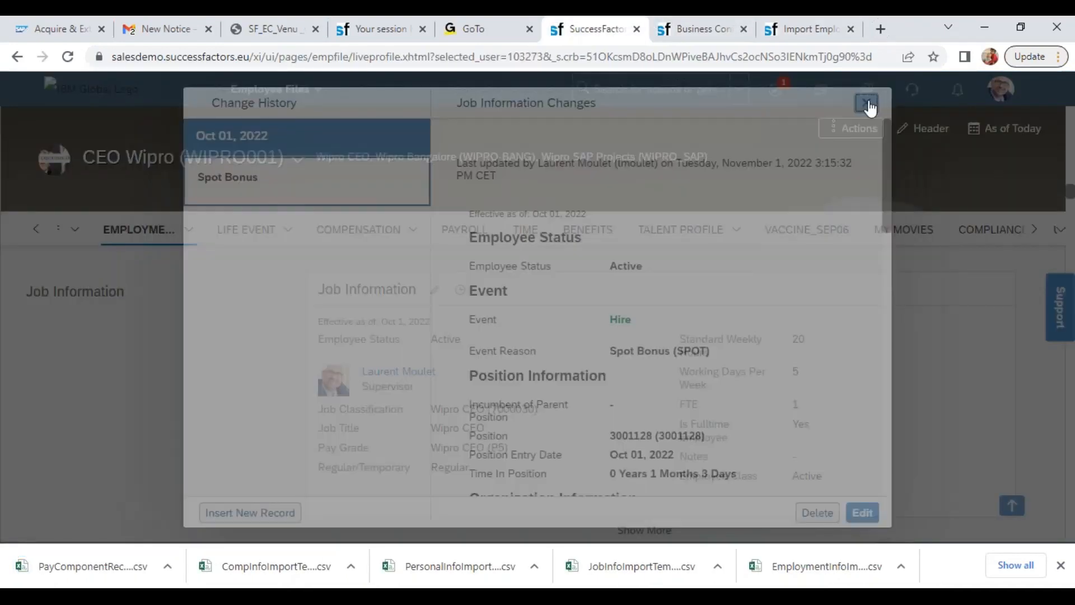
{"action": "mouse_move", "coordinate": [392, 230]}
{"action": "left_click", "coordinate": [386, 263]}
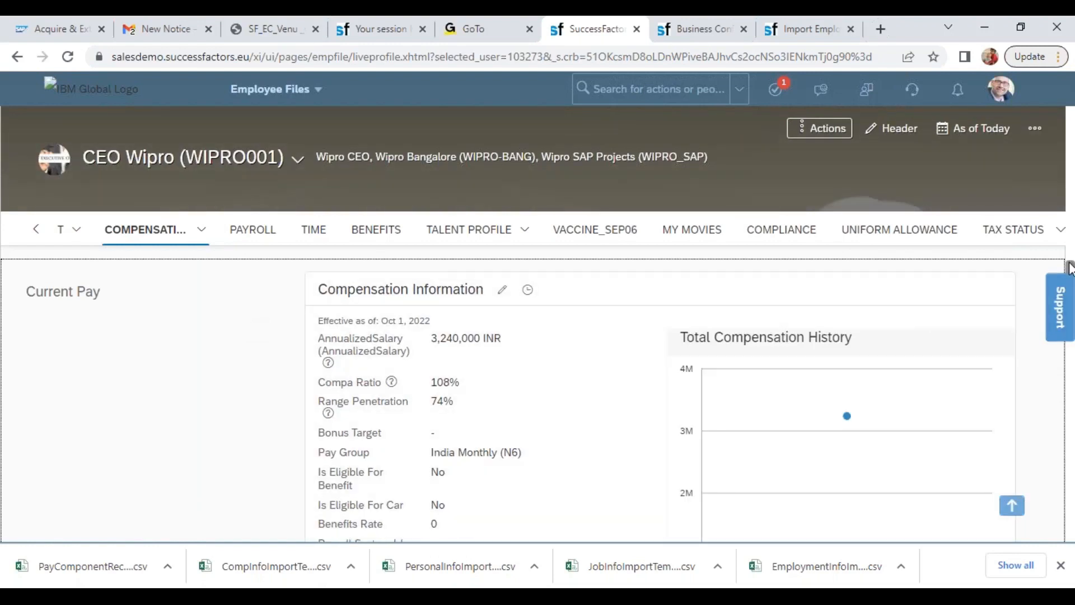
{"action": "scroll", "coordinate": [1070, 277], "scroll_direction": "down", "scroll_amount": 5}
{"action": "scroll", "coordinate": [1070, 278], "scroll_direction": "up", "scroll_amount": 4}
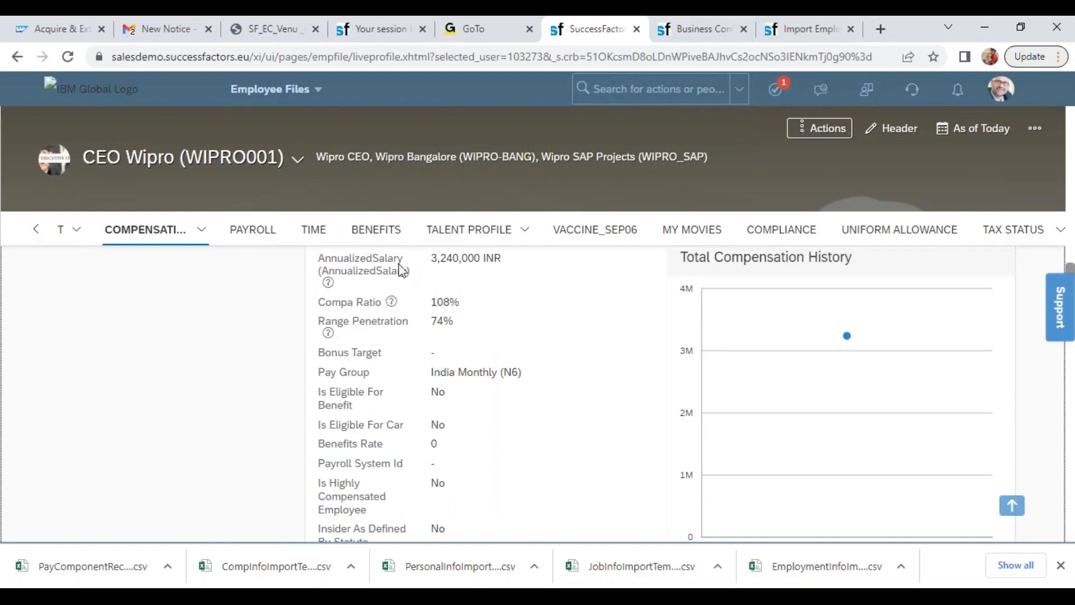
{"action": "left_click_drag", "start_coordinate": [318, 262], "coordinate": [416, 325]}
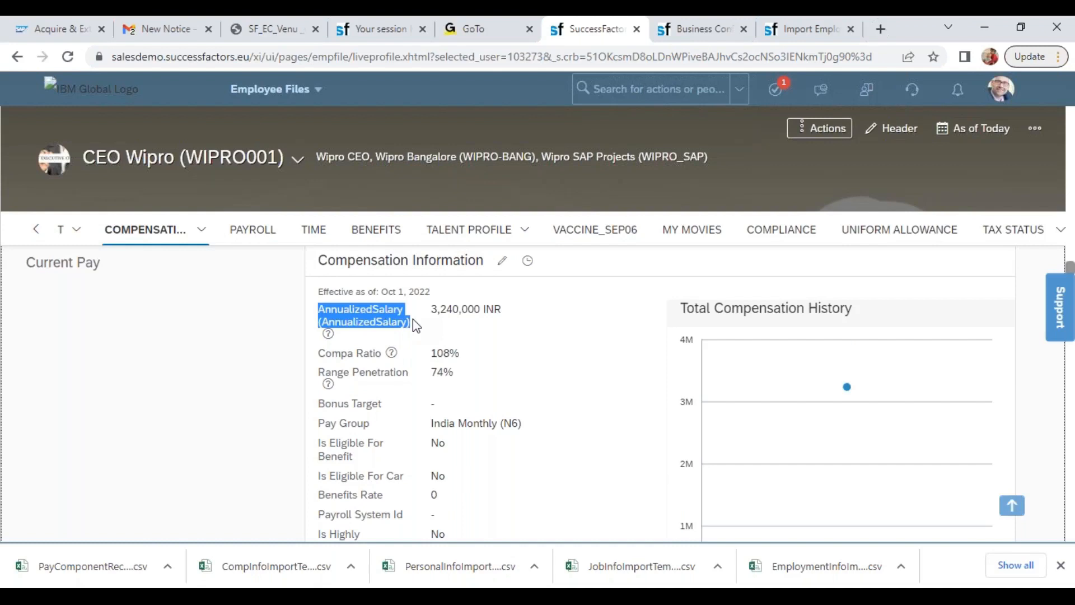
{"action": "left_click_drag", "start_coordinate": [325, 352], "coordinate": [406, 373]}
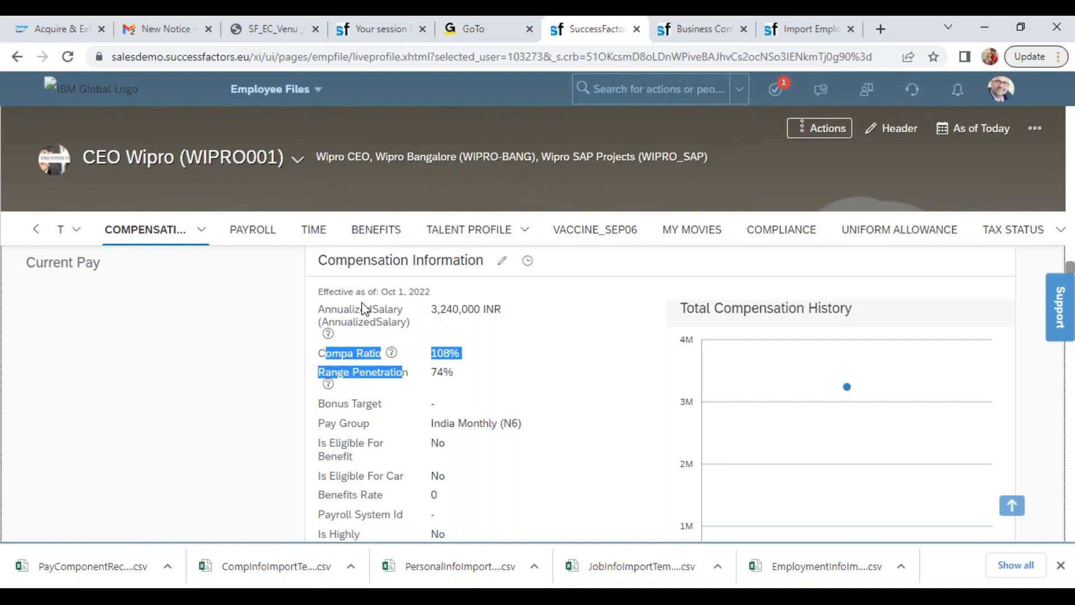
{"action": "left_click_drag", "start_coordinate": [325, 404], "coordinate": [360, 495]}
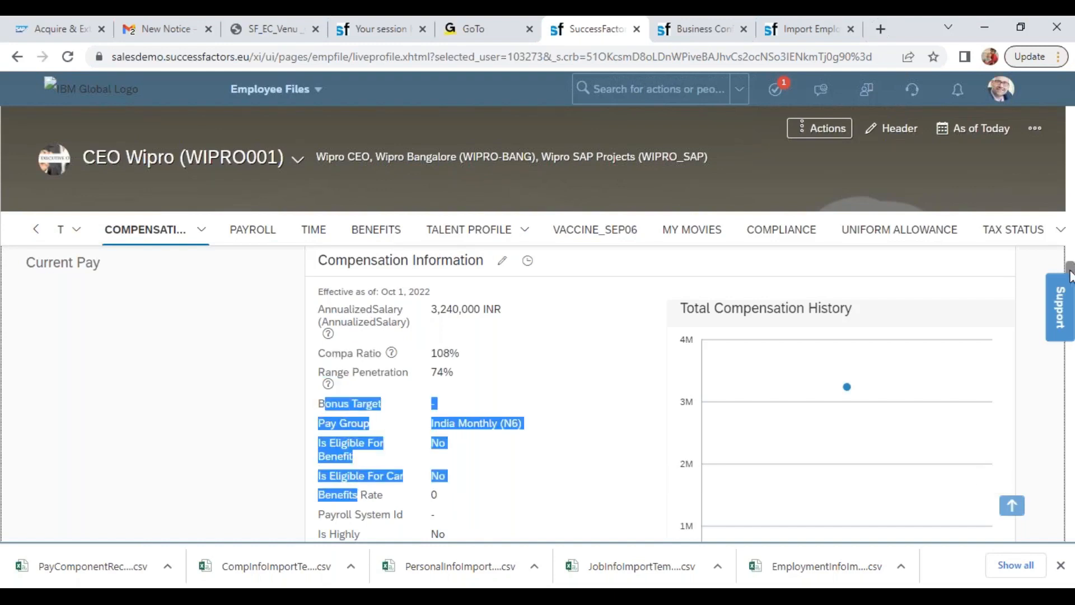
Examine the profile's Compensation pay component table, Recurring Payments and Deductions, and One-Time Payments
{"action": "scroll", "coordinate": [1069, 274], "scroll_direction": "down", "scroll_amount": 6}
{"action": "left_click_drag", "start_coordinate": [319, 334], "coordinate": [945, 451]}
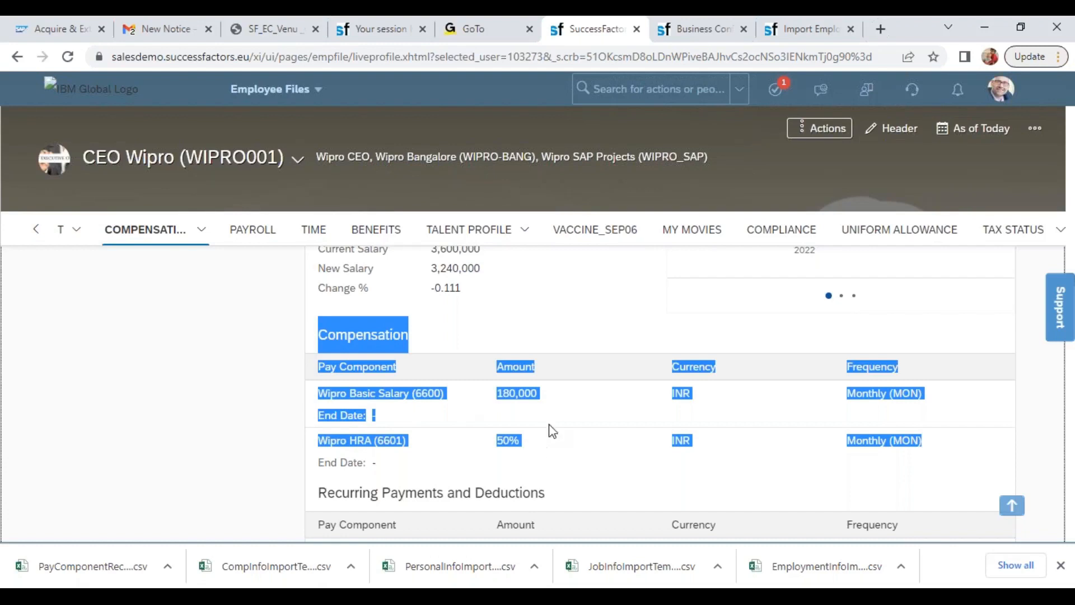
{"action": "left_click_drag", "start_coordinate": [370, 494], "coordinate": [525, 499]}
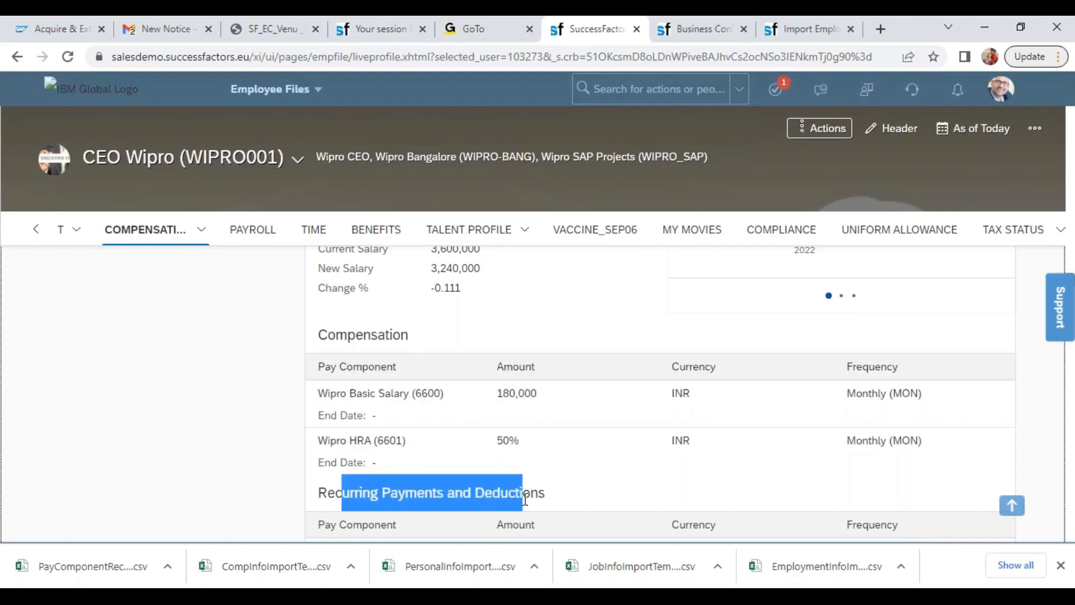
{"action": "scroll", "coordinate": [484, 360], "scroll_direction": "down", "scroll_amount": 5}
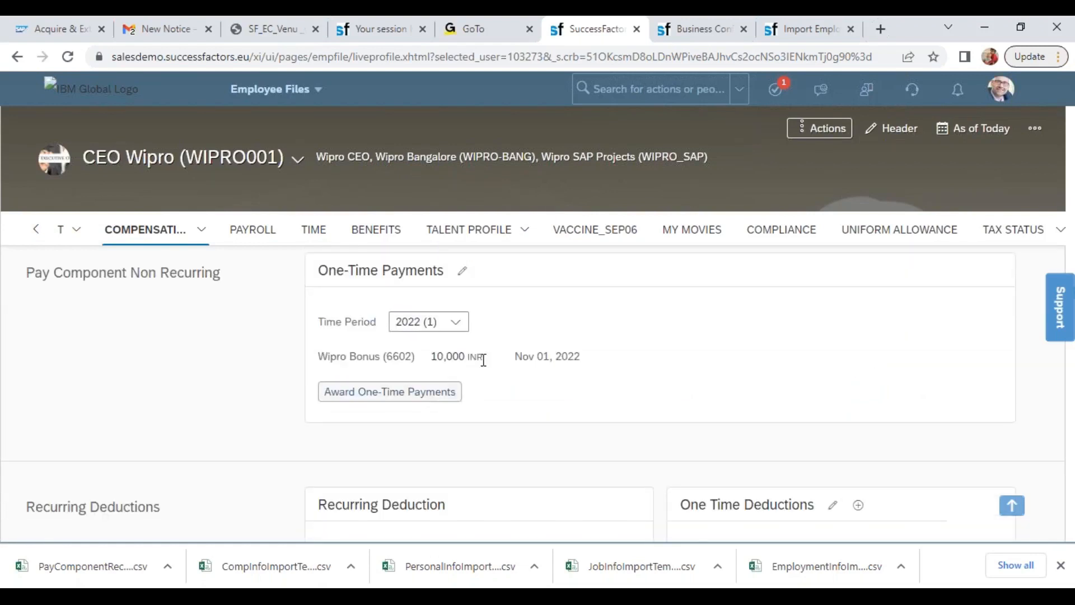
Show the downloaded compensation template in its Downloads folder and create a new folder named Wipro there
{"action": "left_click", "coordinate": [808, 31]}
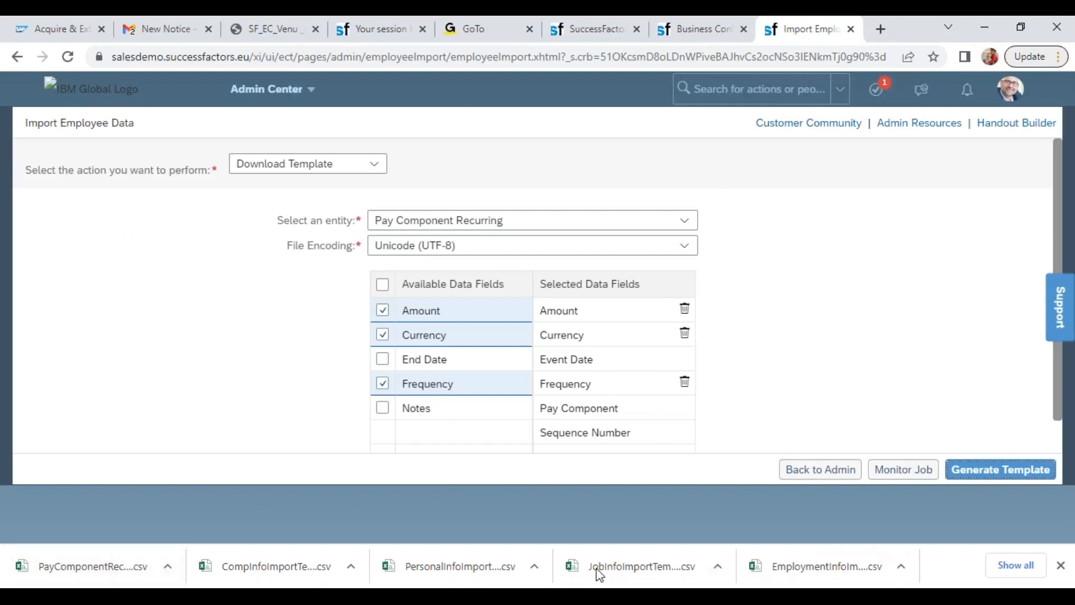
{"action": "left_click", "coordinate": [350, 566]}
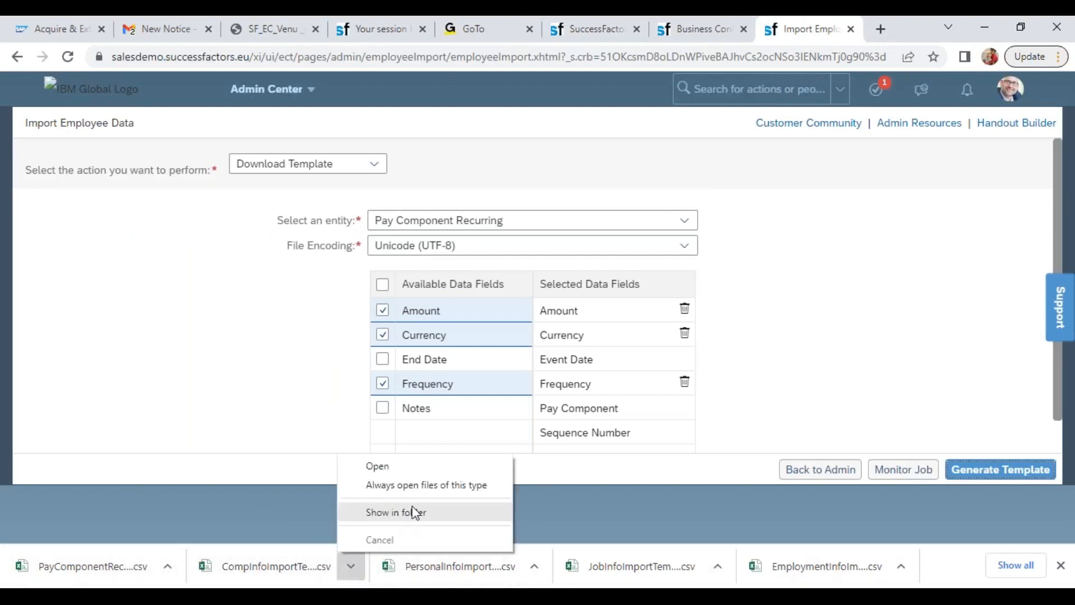
{"action": "left_click", "coordinate": [413, 511]}
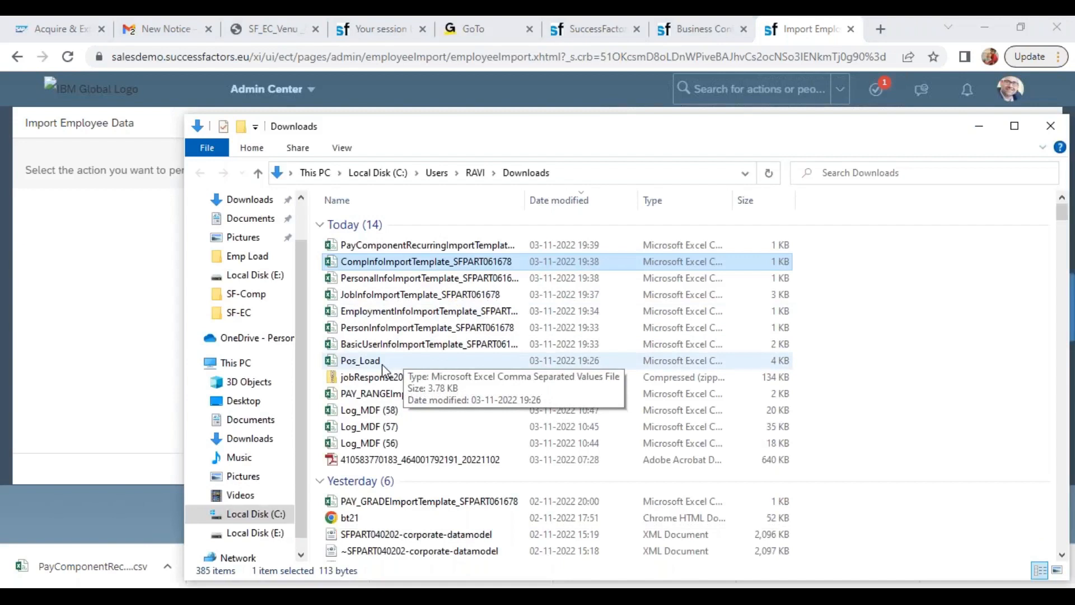
{"action": "left_click", "coordinate": [392, 344]}
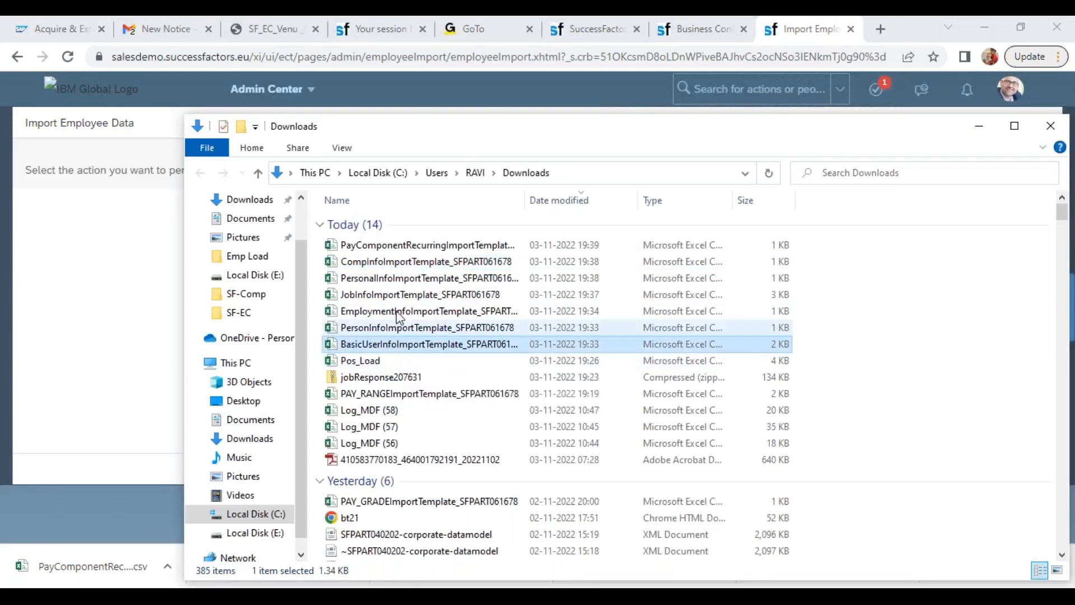
{"action": "left_click", "coordinate": [379, 246], "text": "shift"}
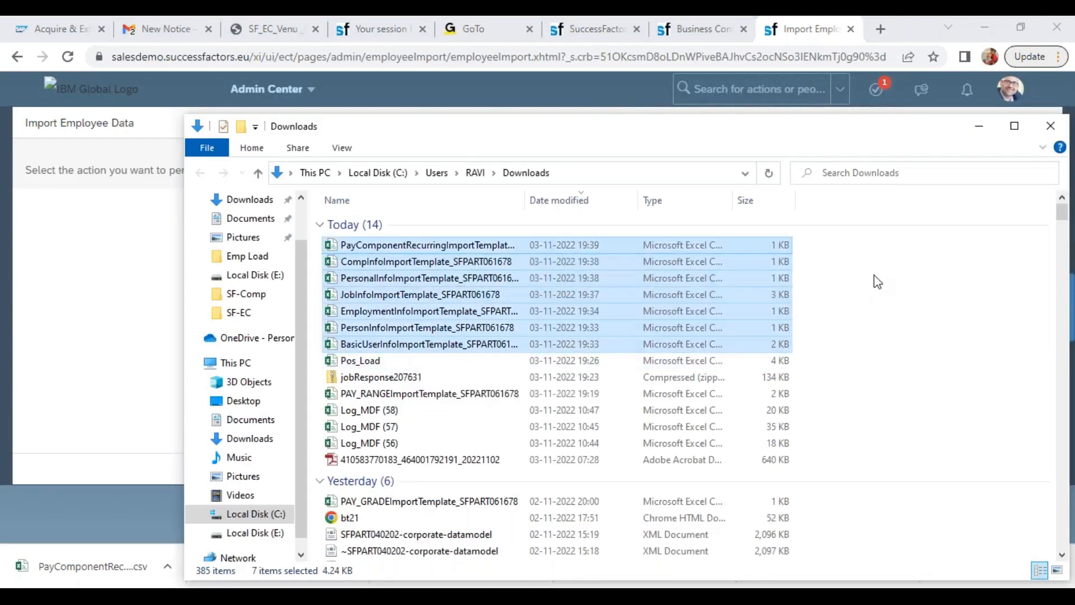
{"action": "right_click", "coordinate": [877, 281]}
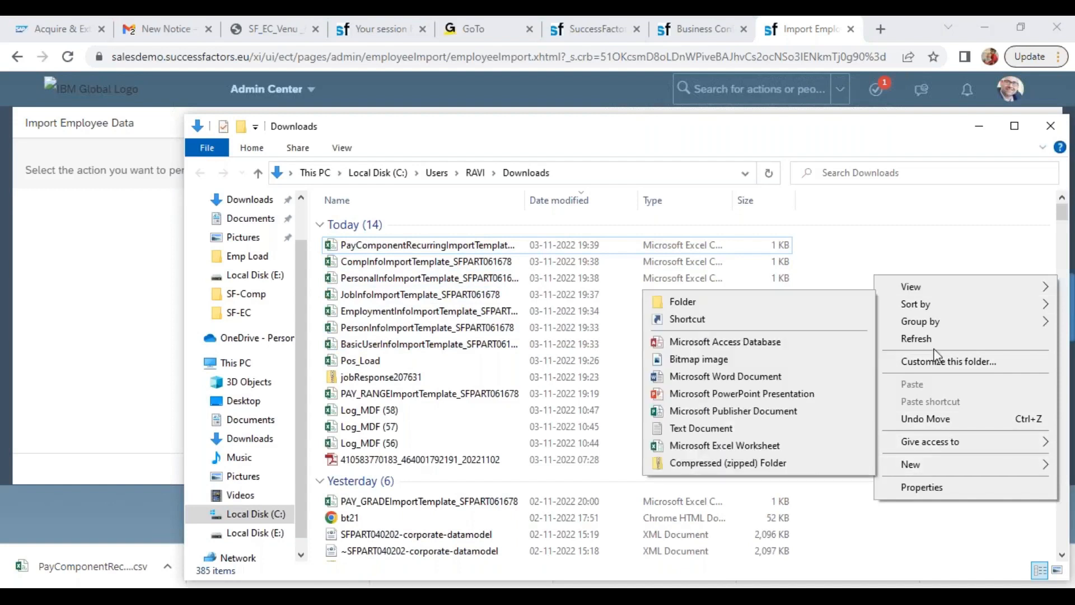
{"action": "left_click", "coordinate": [700, 302]}
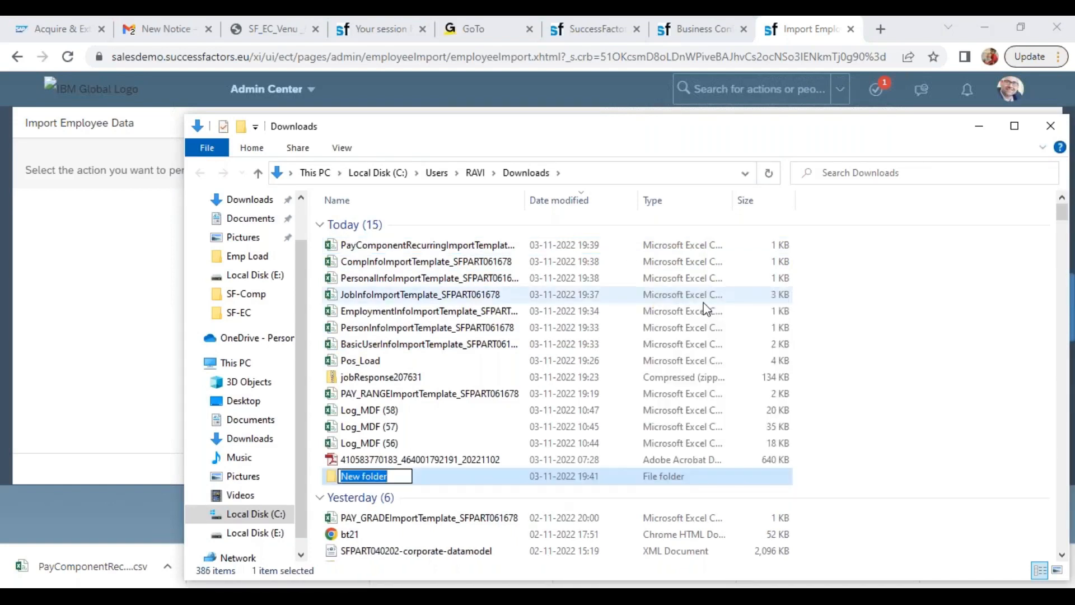
{"action": "type", "text": "Wipro"}
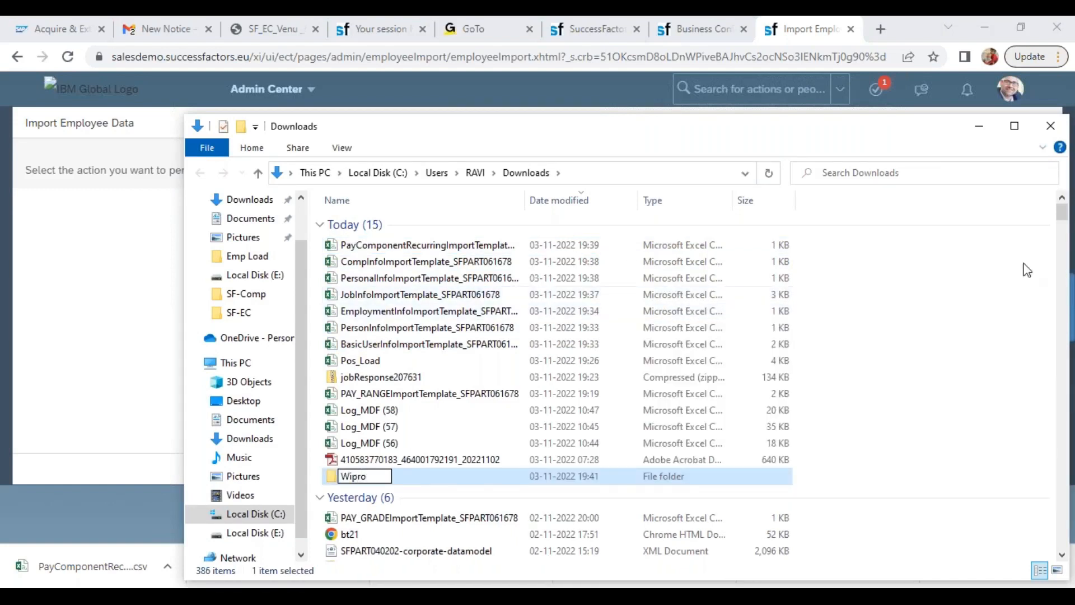
Put the seven generated import templates, from PayComponentRecurring to BasicUserInfo, into the Wipro folder
{"action": "left_click", "coordinate": [385, 248]}
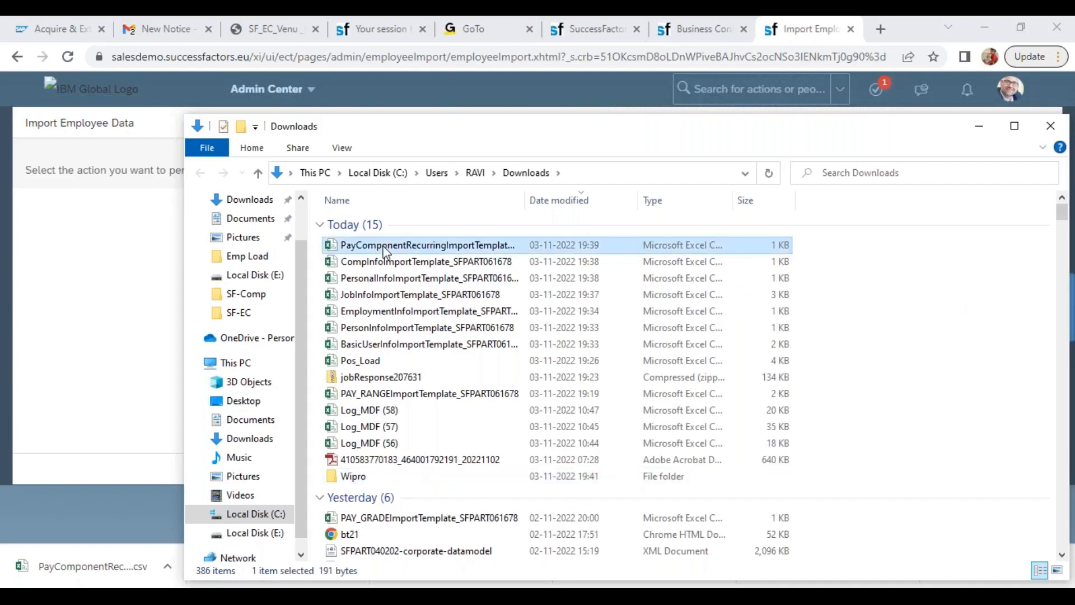
{"action": "left_click", "coordinate": [358, 344], "text": "shift"}
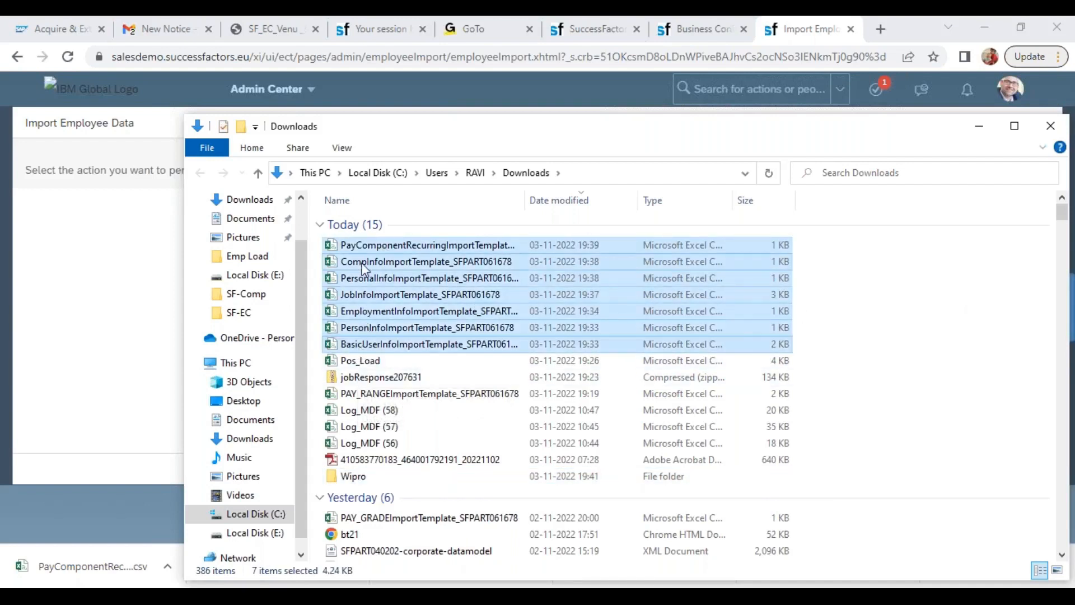
{"action": "double_click", "coordinate": [355, 477]}
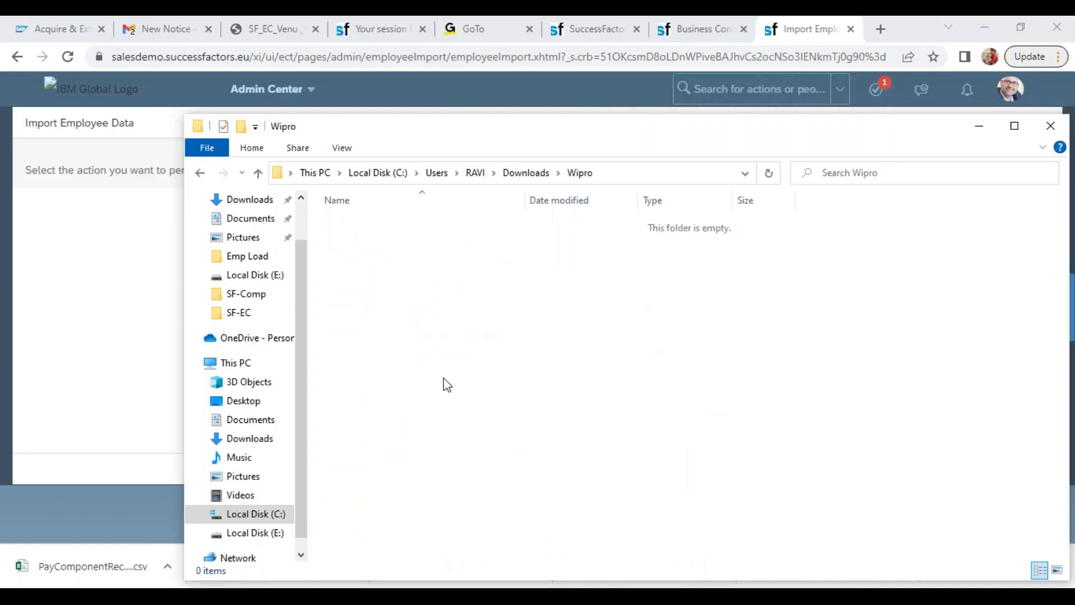
{"action": "key", "text": "ctrl+v"}
{"action": "left_click", "coordinate": [579, 386]}
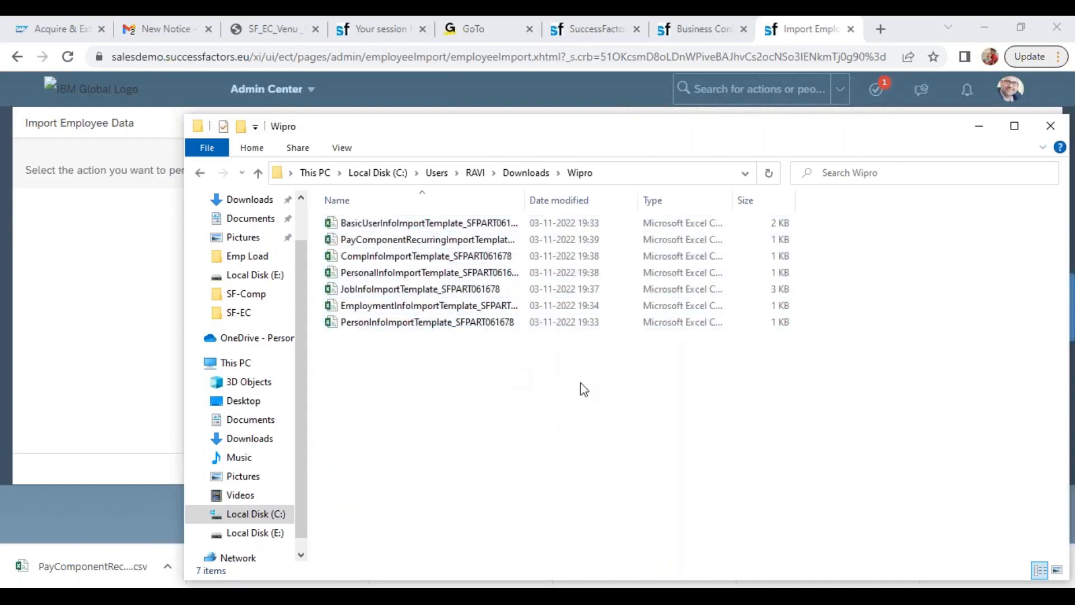
Widen the file name column to fit the full names and open BasicUserInfoImportTemplate_SFPART061678 in Excel
{"action": "double_click", "coordinate": [525, 200]}
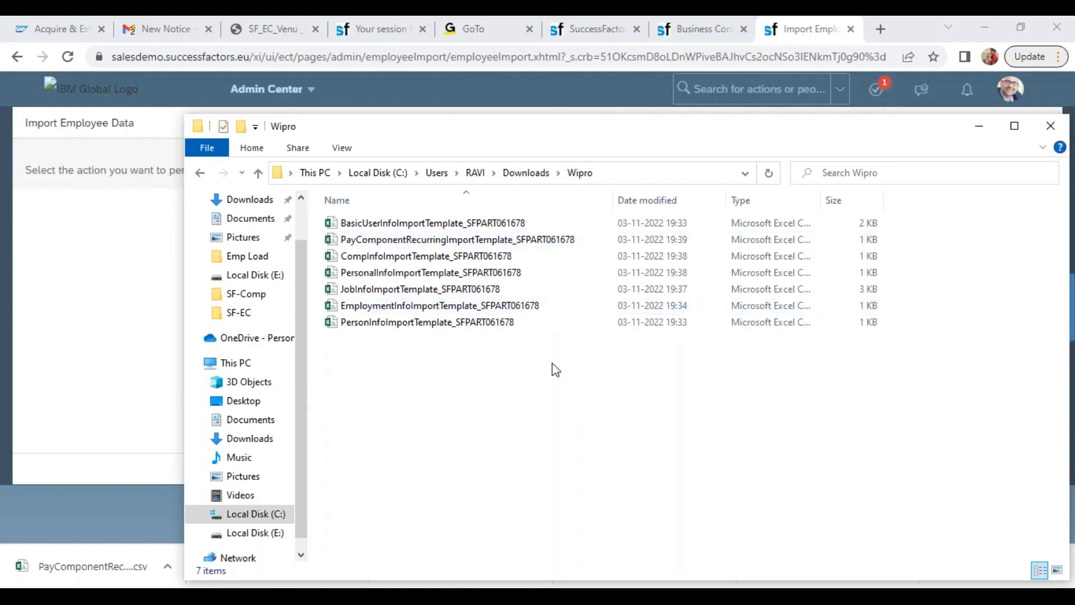
{"action": "left_click", "coordinate": [358, 224]}
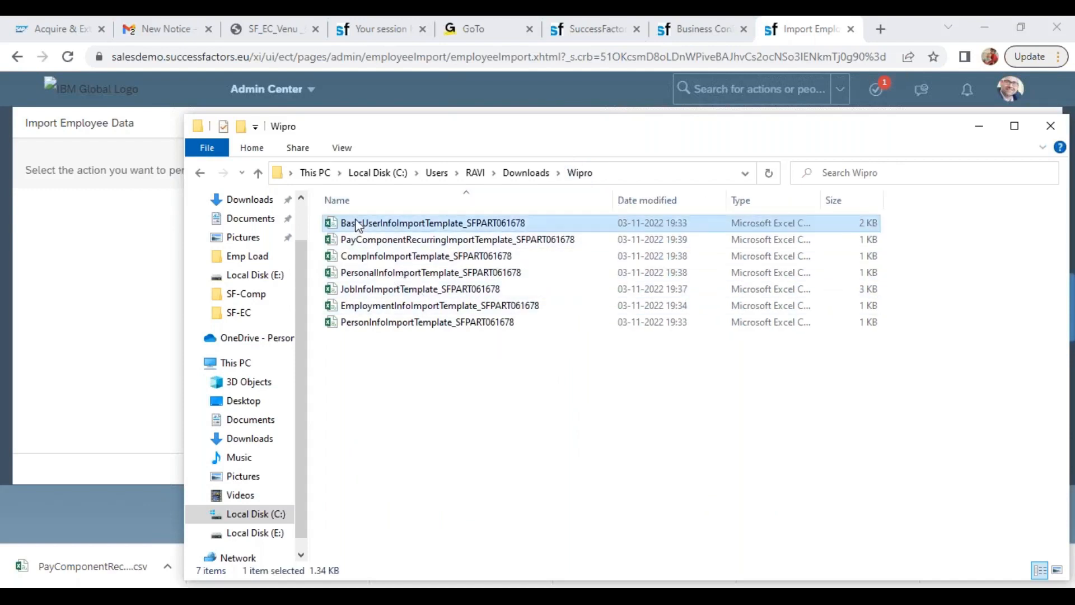
{"action": "double_click", "coordinate": [362, 224]}
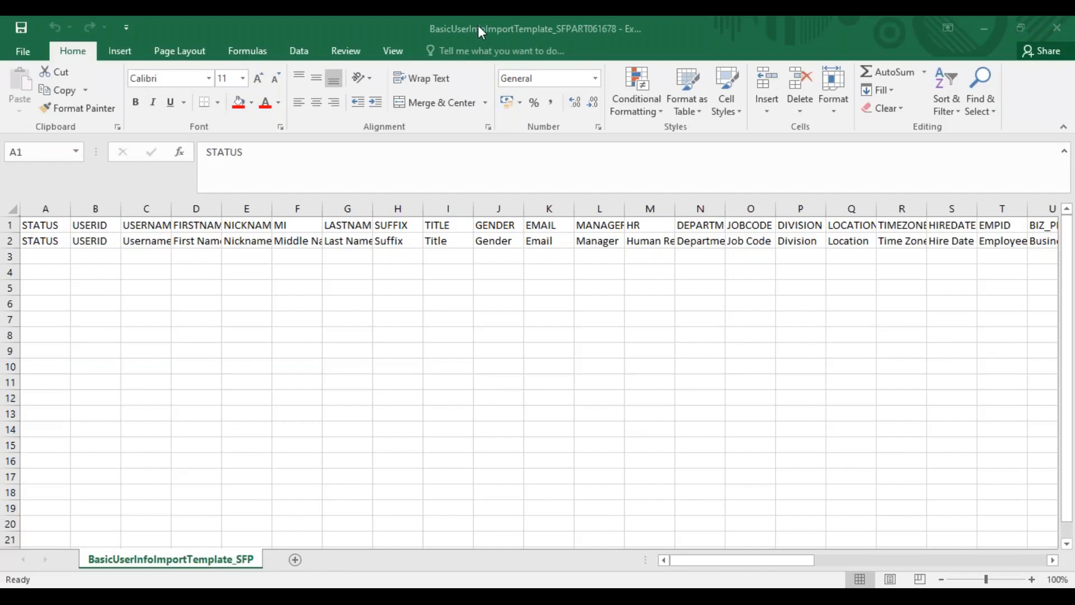
{"action": "left_click", "coordinate": [84, 208]}
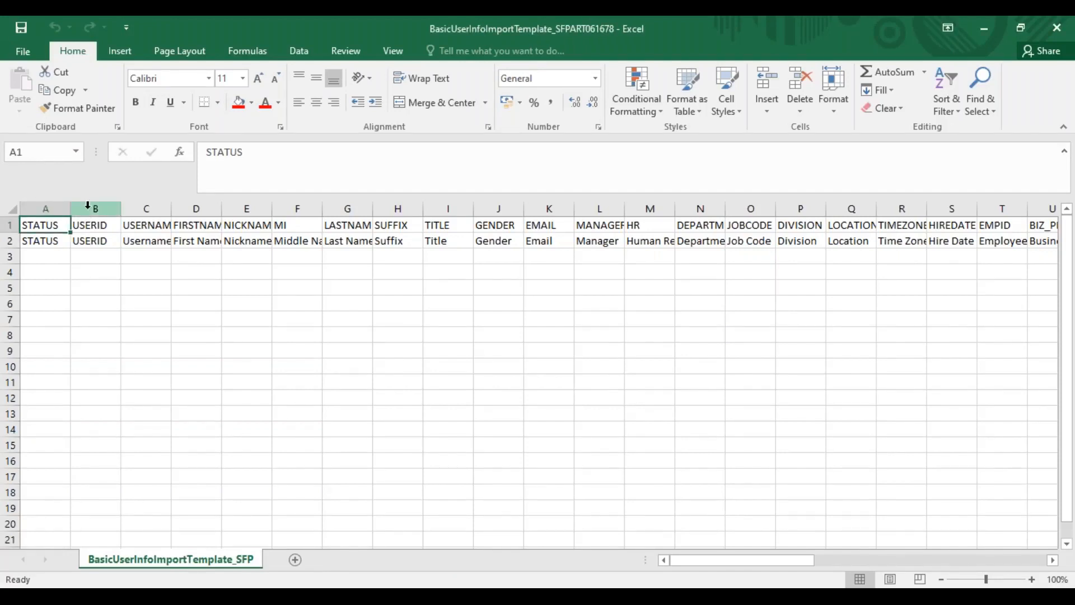
{"action": "left_click", "coordinate": [87, 208]}
{"action": "left_click_drag", "start_coordinate": [92, 208], "coordinate": [259, 210]}
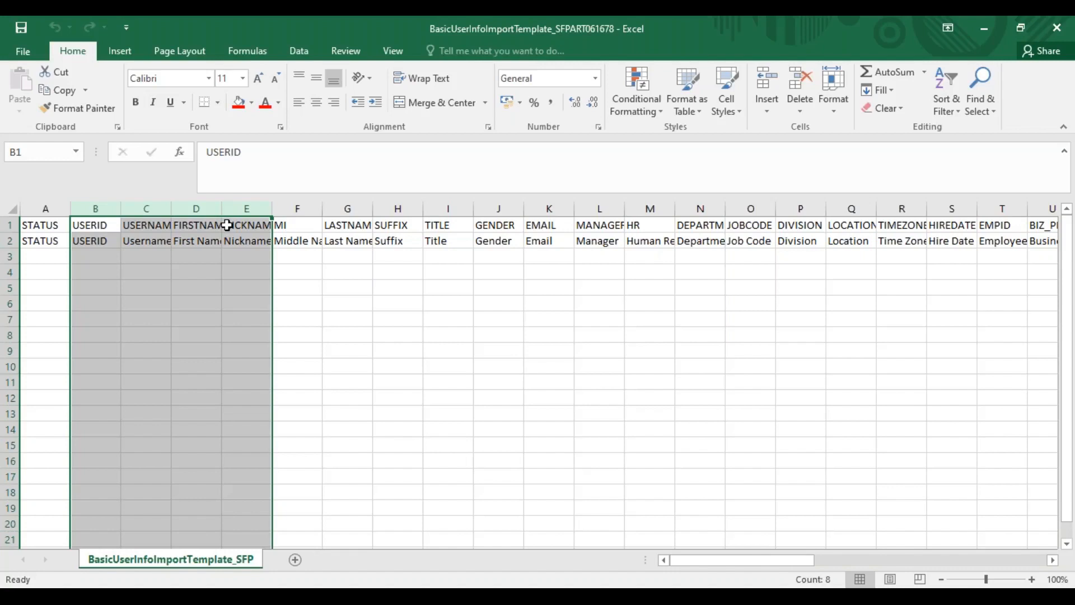
{"action": "left_click_drag", "start_coordinate": [95, 208], "coordinate": [126, 211]}
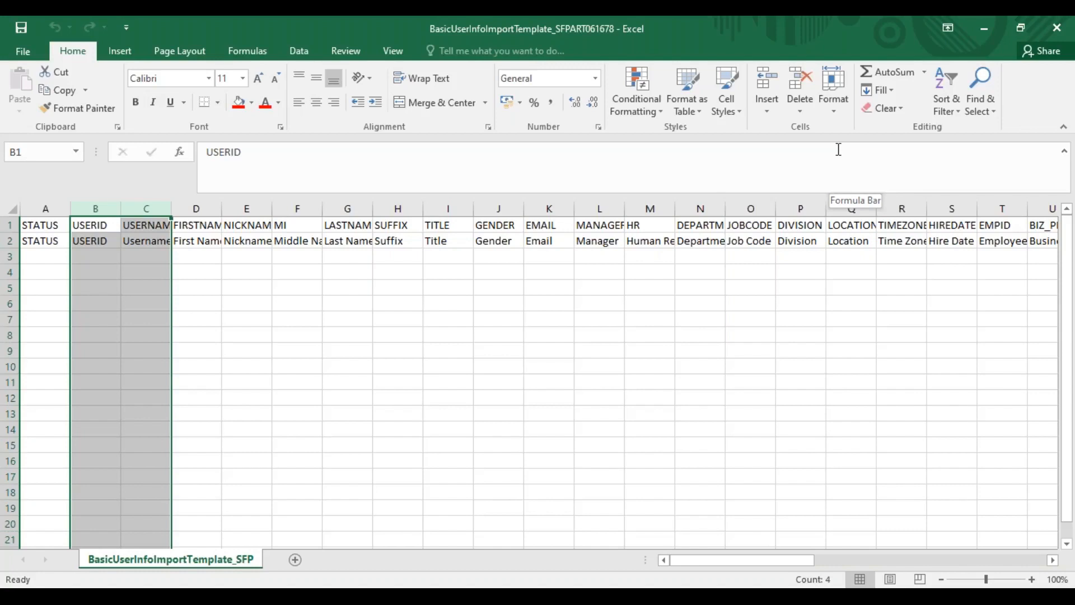
Fill the USERID column from row 3 to 12 with WIP001 through WIP010 and copy these values into the USERNAME column
{"action": "left_click", "coordinate": [89, 253]}
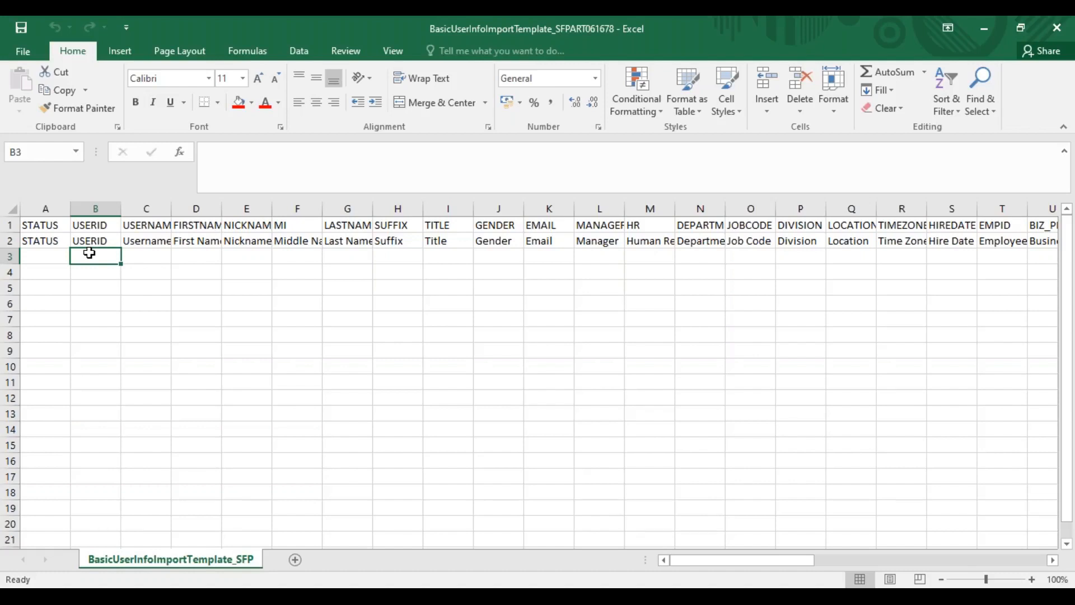
{"action": "type", "text": "WIP"}
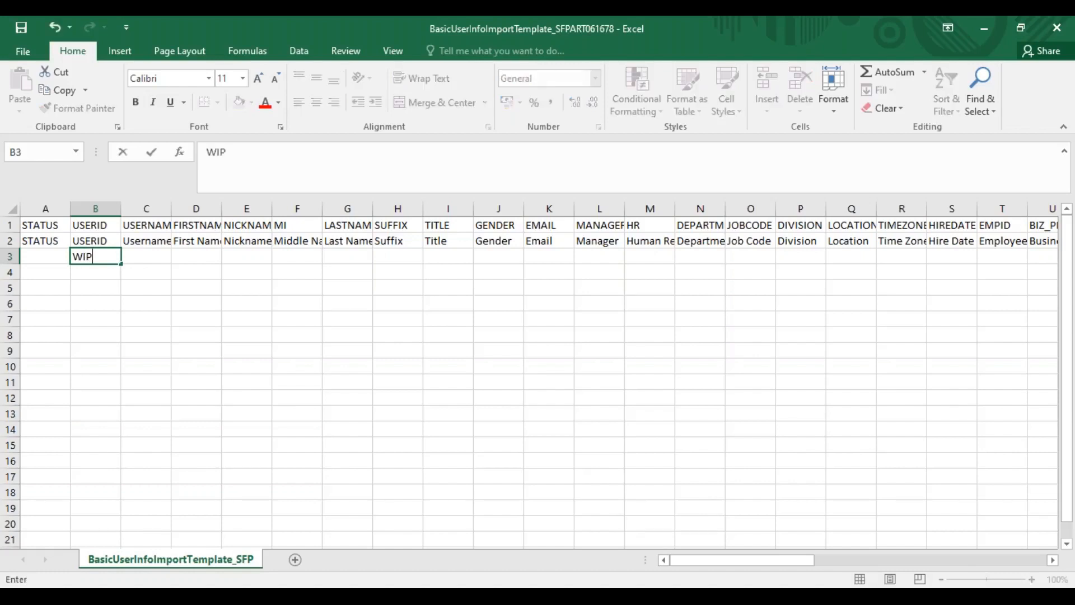
{"action": "type", "text": "001"}
{"action": "key", "text": "Return"}
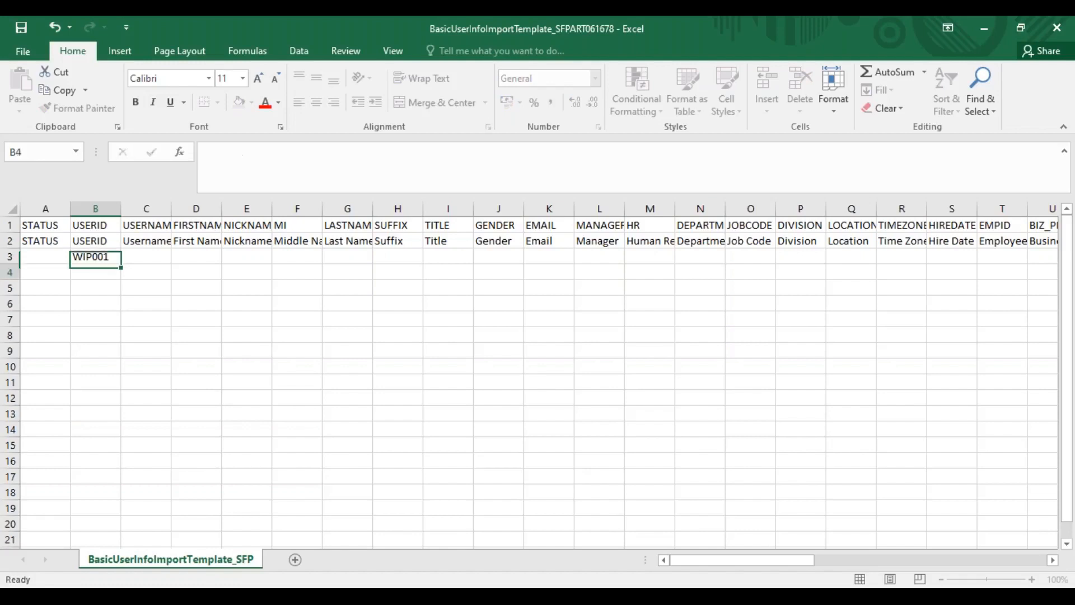
{"action": "left_click", "coordinate": [89, 256]}
{"action": "left_click_drag", "start_coordinate": [116, 263], "coordinate": [116, 406]}
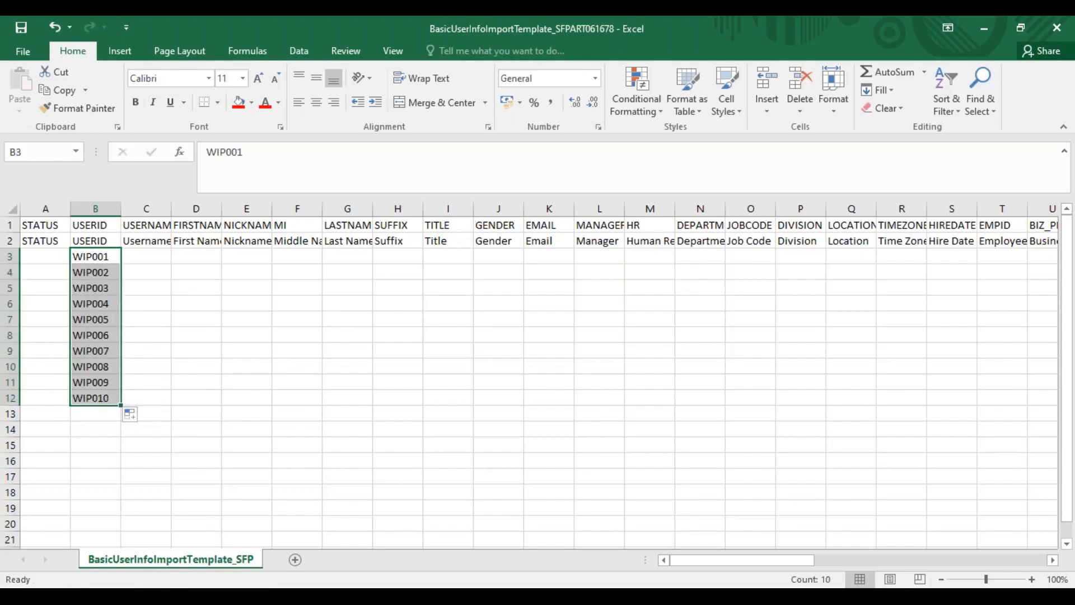
{"action": "key", "text": "ctrl+c"}
{"action": "left_click", "coordinate": [155, 257]}
{"action": "key", "text": "ctrl+v"}
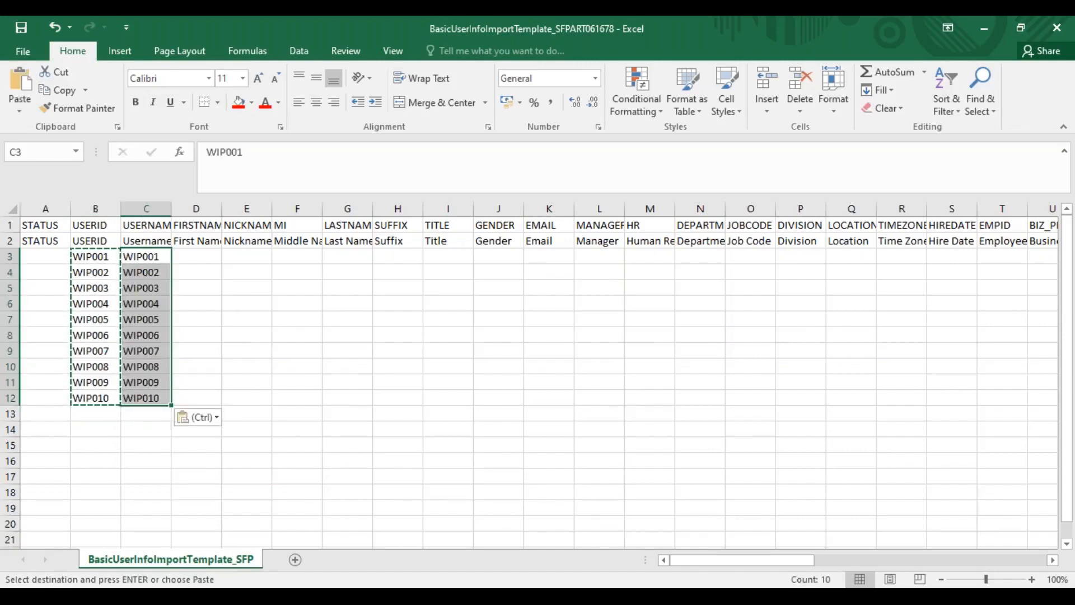
Enter Wipro as the first name in all ten employee rows, D3 to D12
{"action": "left_click", "coordinate": [201, 260]}
{"action": "type", "text": "Wipro"}
{"action": "left_click_drag", "start_coordinate": [197, 256], "coordinate": [195, 399]}
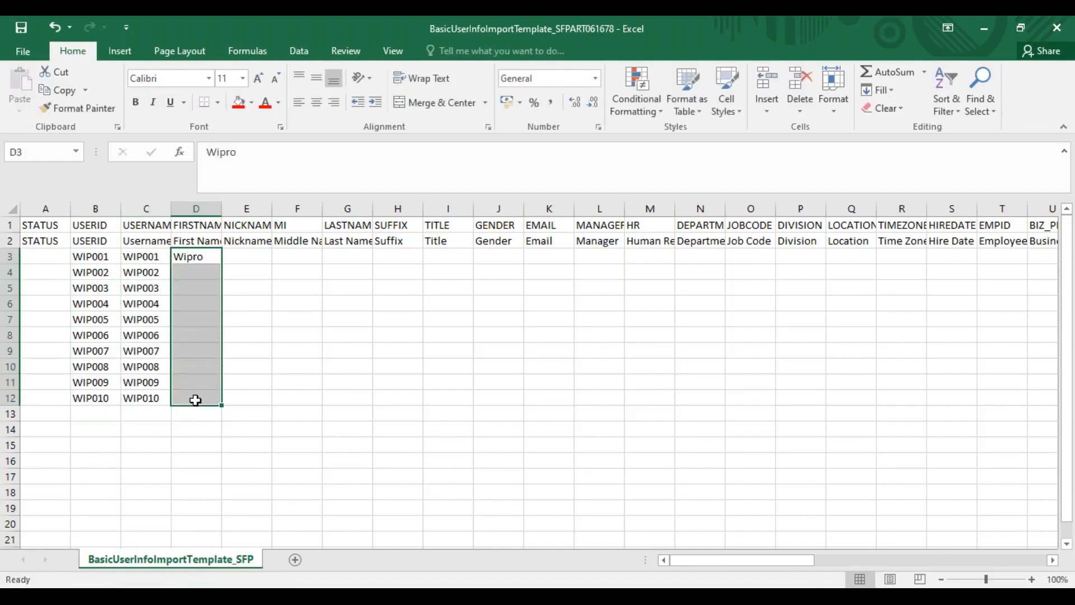
{"action": "key", "text": "ctrl+d"}
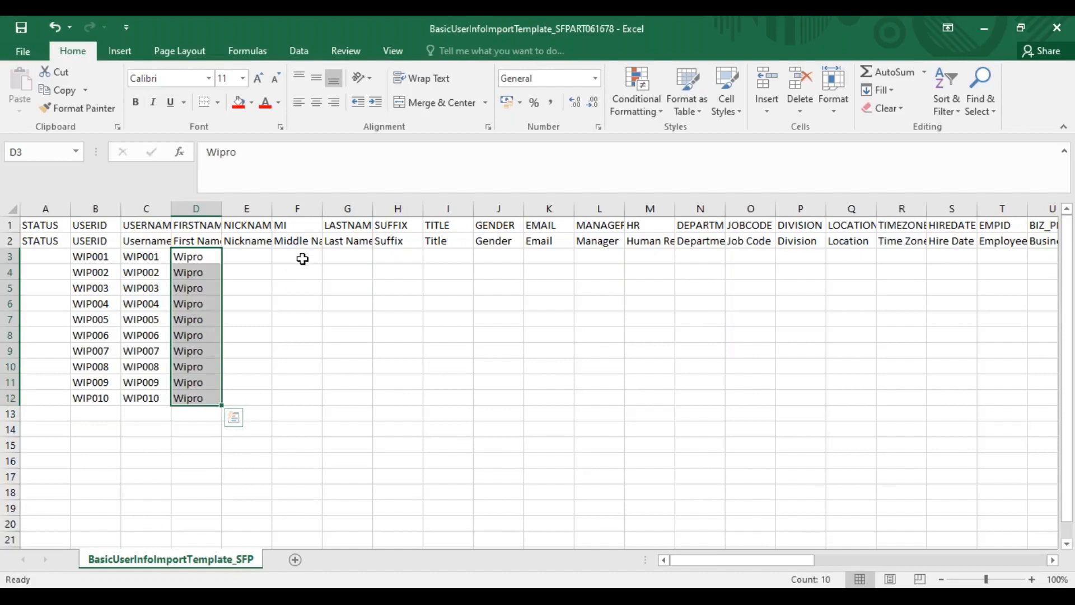
Enter the last names One, Two, Three, Four, Five, Six, Seven, Eight, Nine and Ten in G3 to G12
{"action": "left_click", "coordinate": [342, 255]}
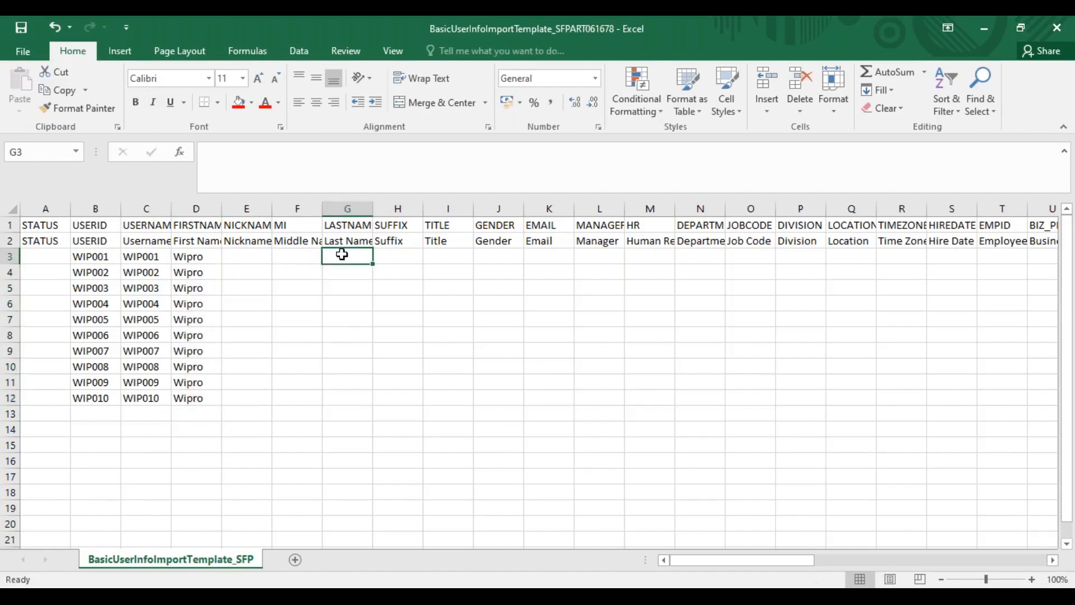
{"action": "type", "text": "One"}
{"action": "key", "text": "Return"}
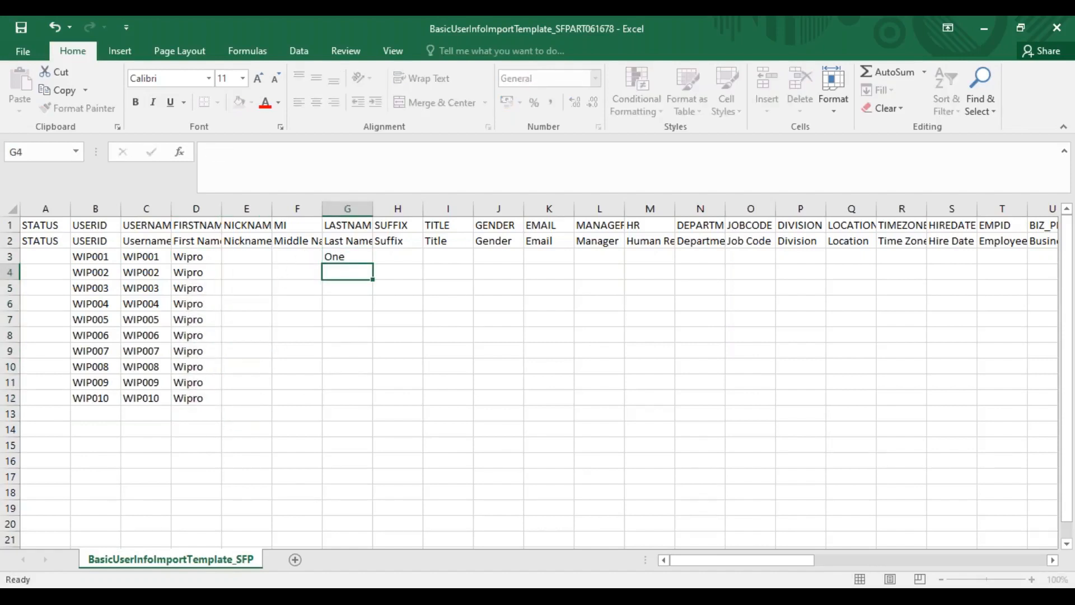
{"action": "type", "text": "Tu"}
{"action": "key", "text": "BackSpace"}
{"action": "type", "text": "wo"}
{"action": "key", "text": "Return"}
{"action": "type", "text": "Three"}
{"action": "key", "text": "Return"}
{"action": "type", "text": "Four"}
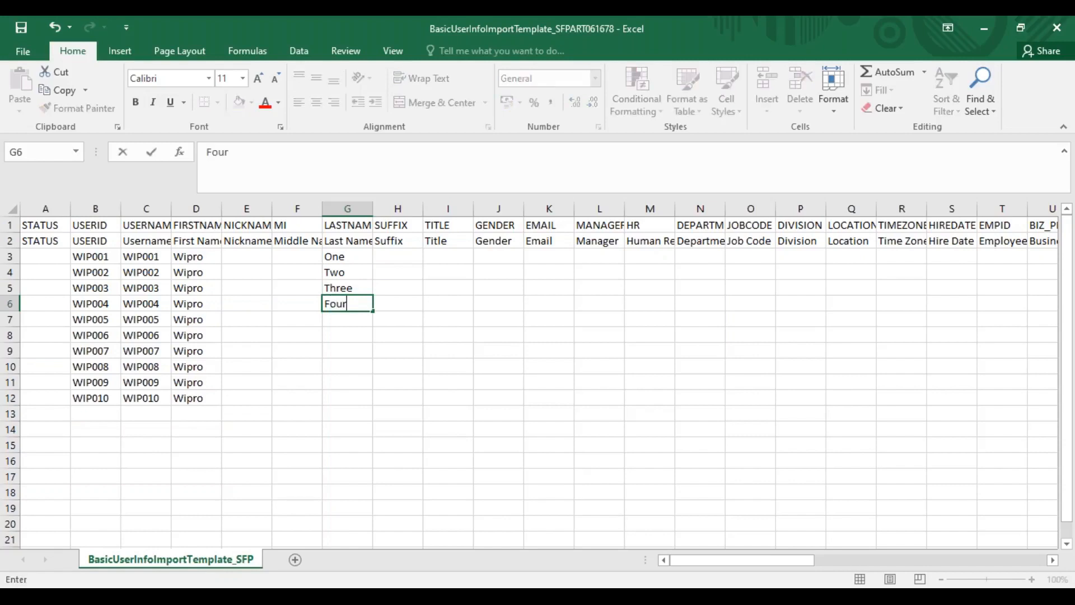
{"action": "key", "text": "Return"}
{"action": "type", "text": "Five"}
{"action": "key", "text": "Return"}
{"action": "type", "text": "Six"}
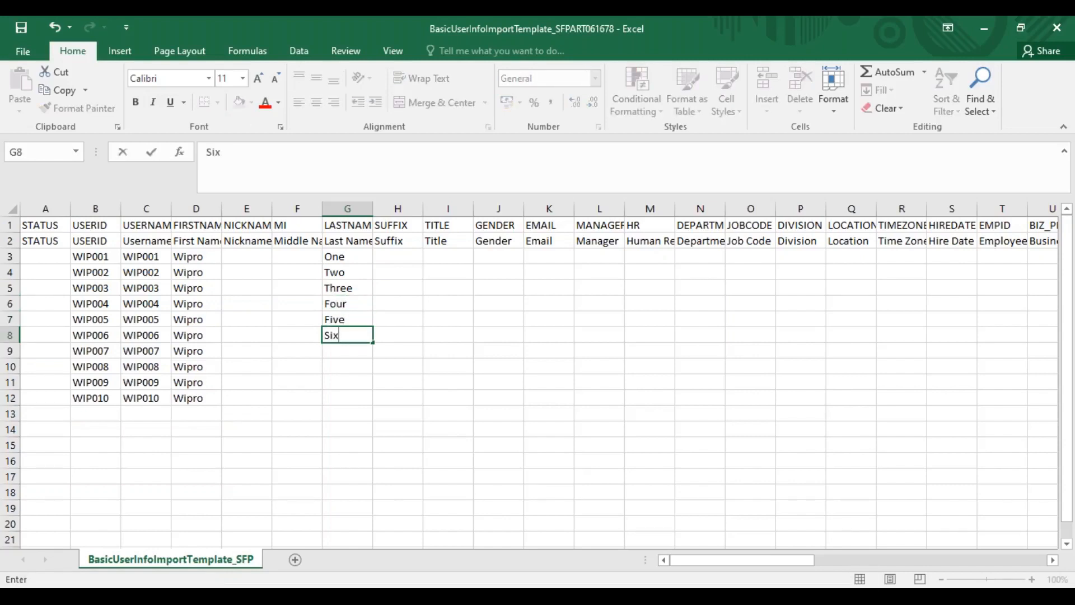
{"action": "key", "text": "Return"}
{"action": "type", "text": "Seven"}
{"action": "key", "text": "Return"}
{"action": "type", "text": "Eight"}
{"action": "key", "text": "Return"}
{"action": "type", "text": "Nine"}
{"action": "key", "text": "Return"}
{"action": "type", "text": "Ten"}
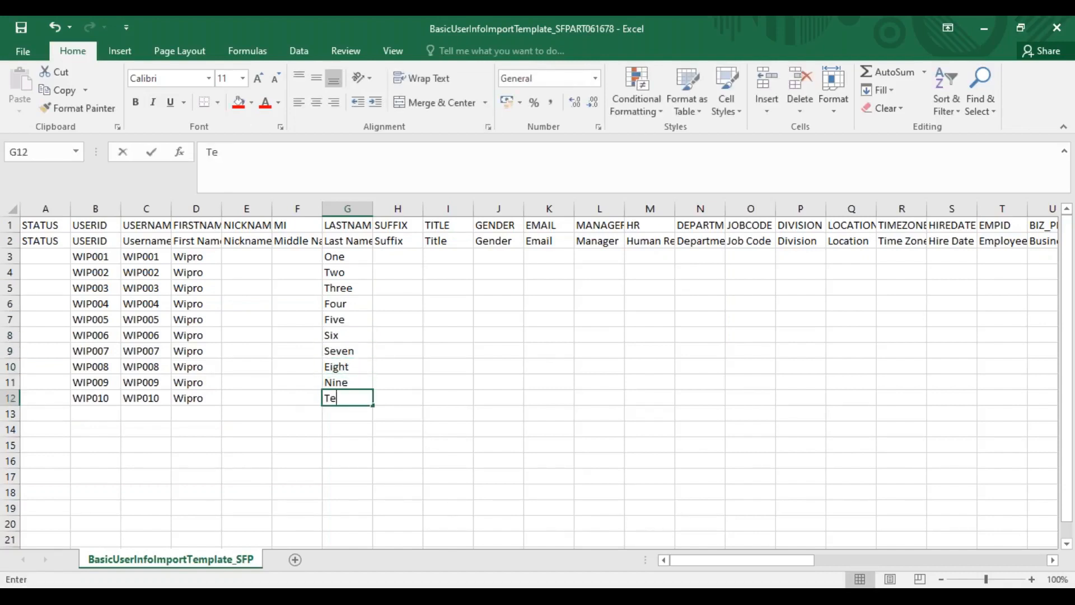
{"action": "key", "text": "Tab"}
{"action": "left_click", "coordinate": [405, 251]}
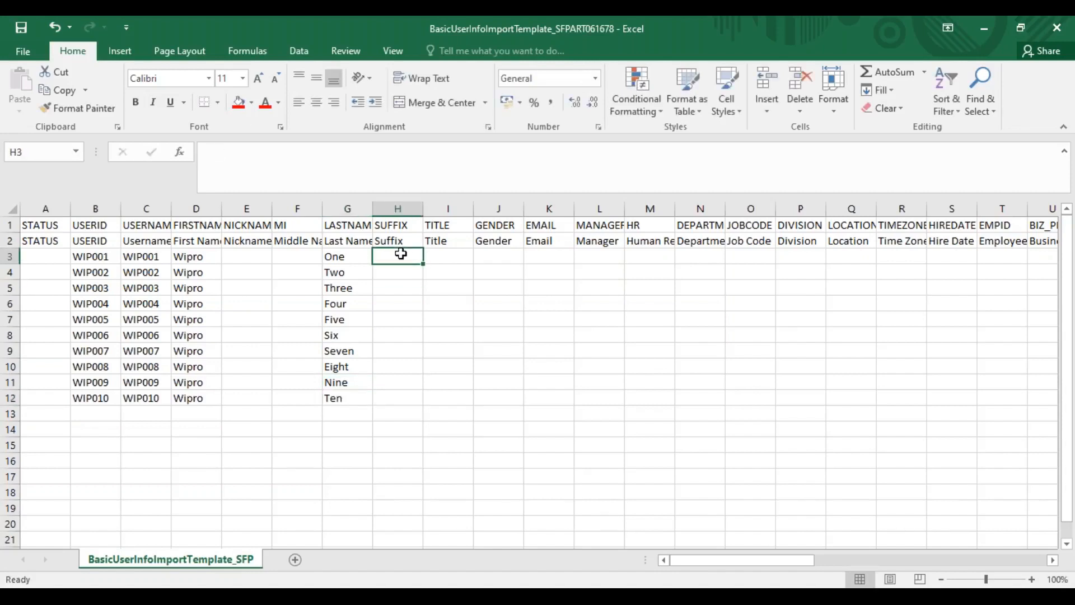
{"action": "left_click", "coordinate": [459, 257]}
{"action": "left_click", "coordinate": [481, 258]}
{"action": "left_click", "coordinate": [553, 255]}
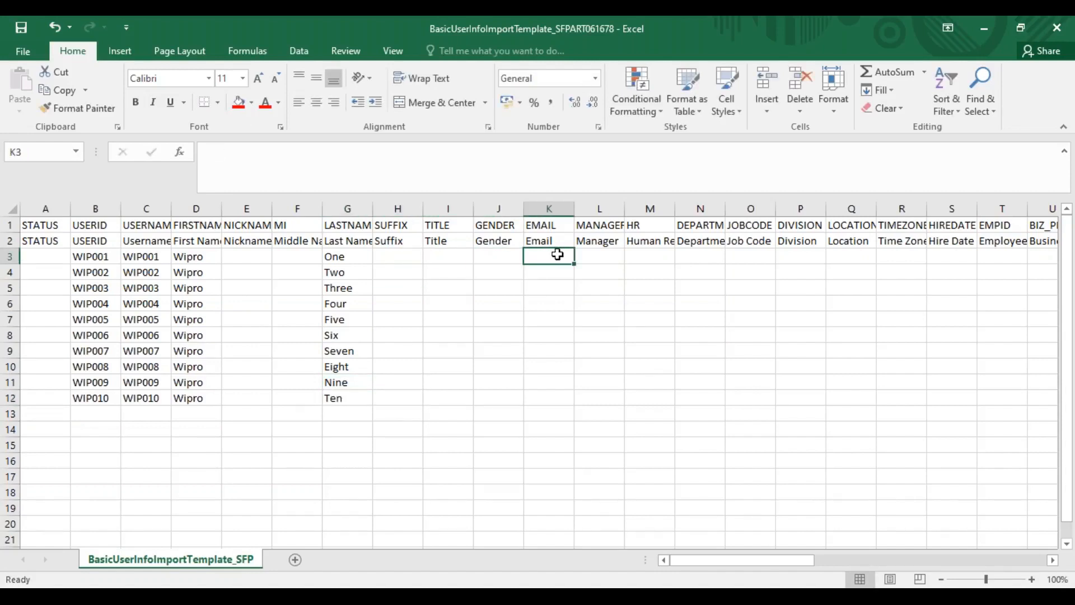
{"action": "left_click_drag", "start_coordinate": [413, 209], "coordinate": [554, 208]}
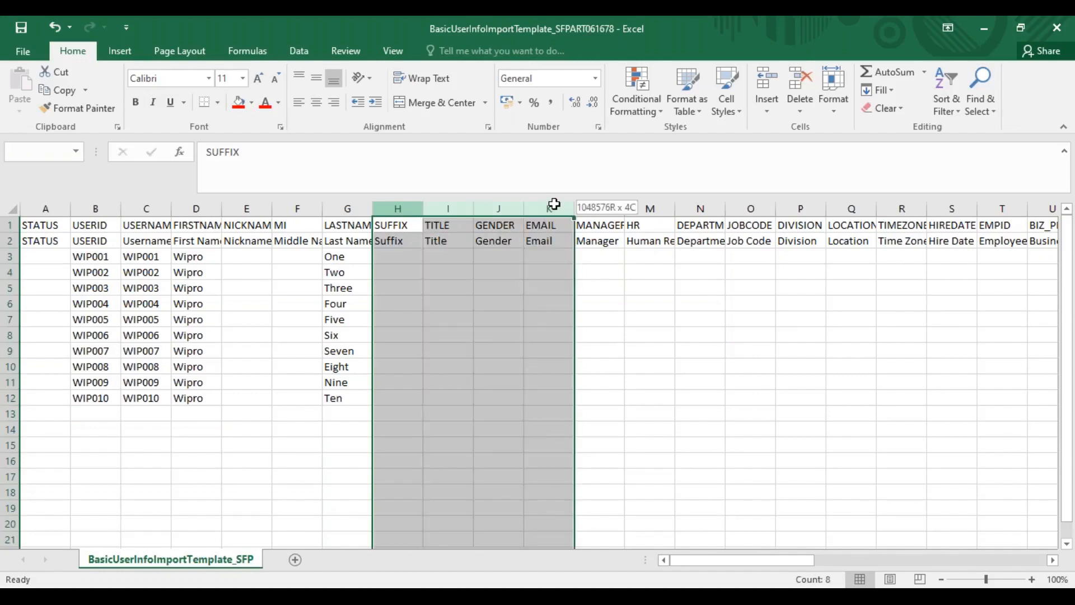
{"action": "left_click", "coordinate": [626, 241]}
{"action": "left_click", "coordinate": [596, 242]}
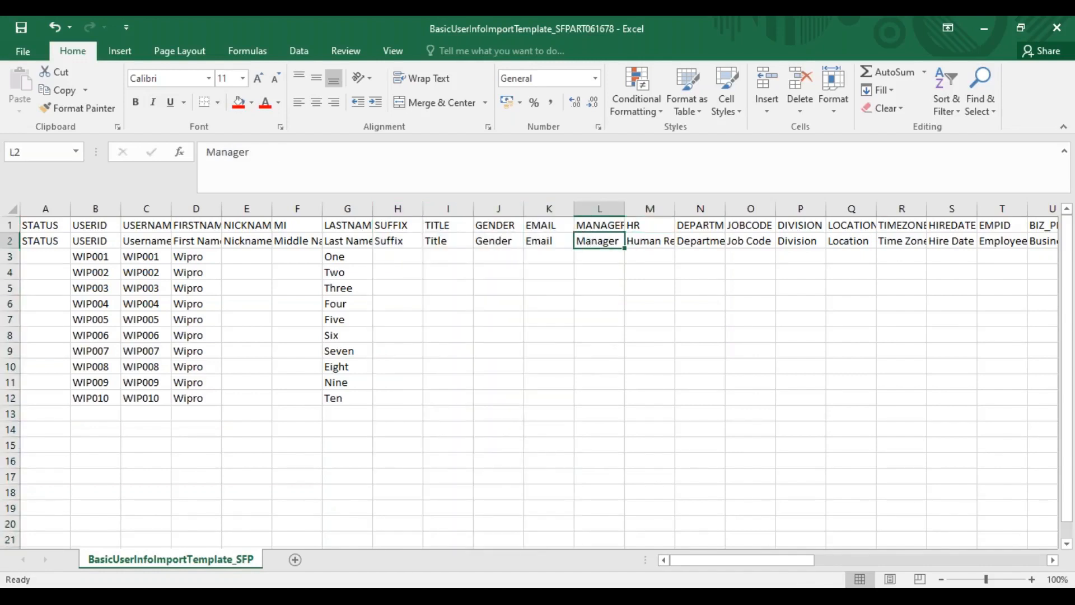
Select the first employee's Manager cell, L3, and switch to the browser to show the Wipro CEO's Personal Information in the SuccessFactors profile
{"action": "left_click", "coordinate": [592, 260]}
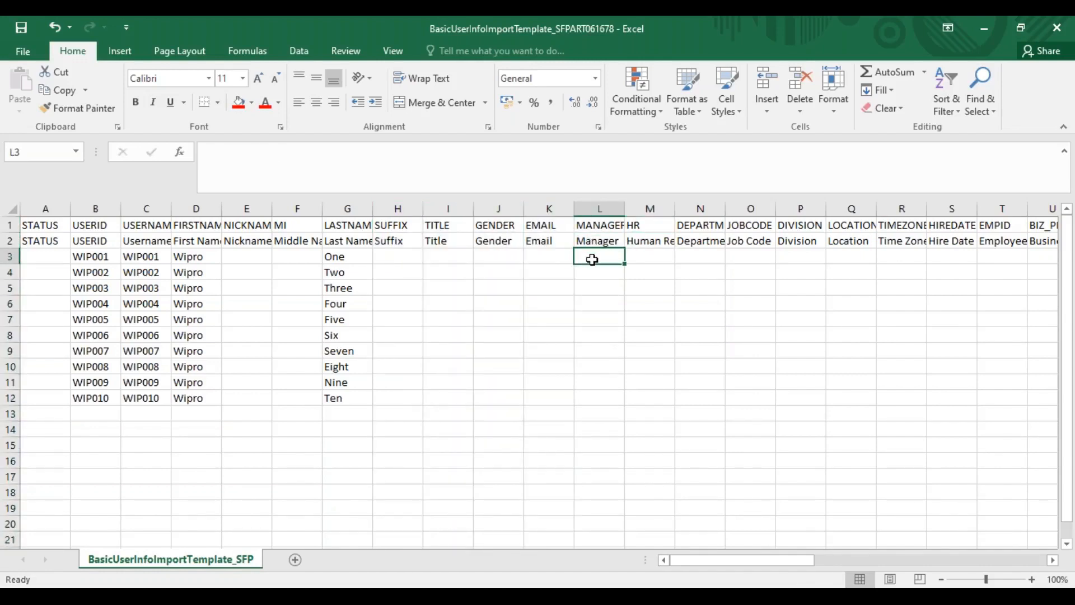
{"action": "key", "text": "alt+Tab"}
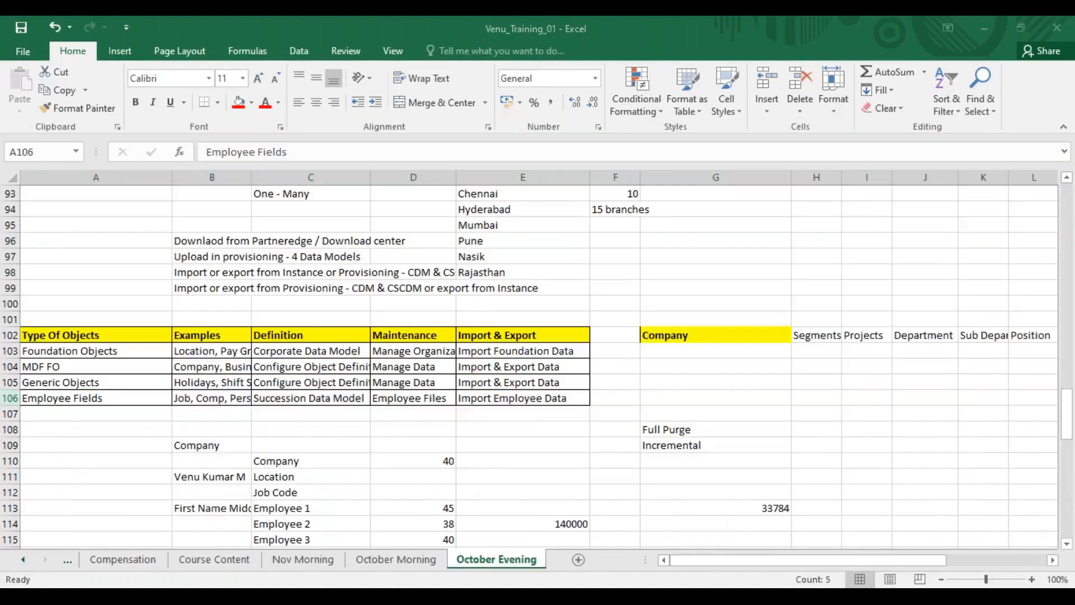
{"action": "key", "text": "alt+Tab"}
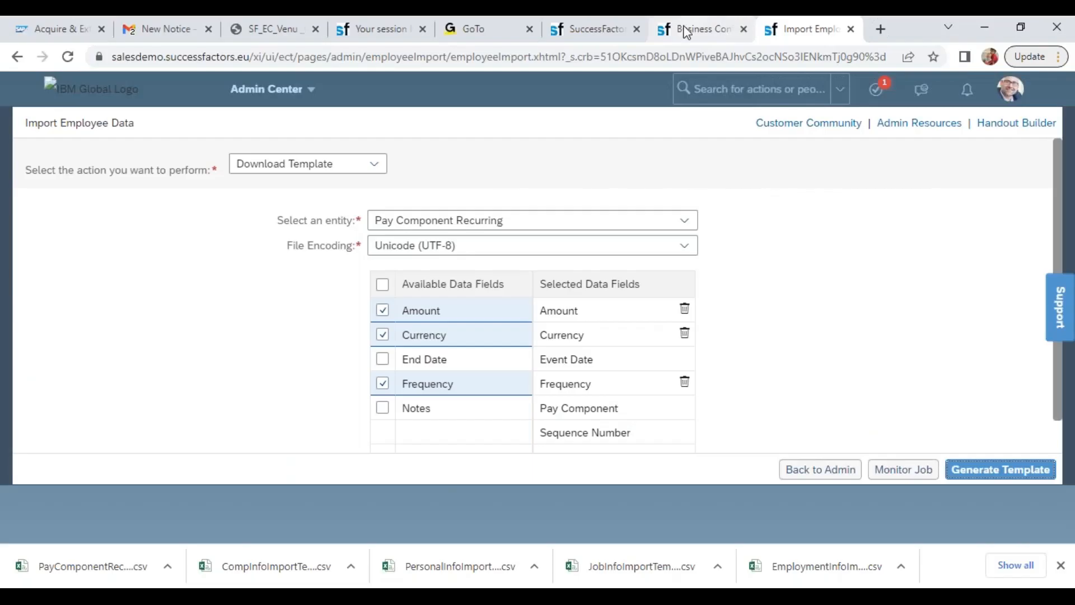
{"action": "left_click", "coordinate": [686, 31]}
{"action": "left_click", "coordinate": [593, 29]}
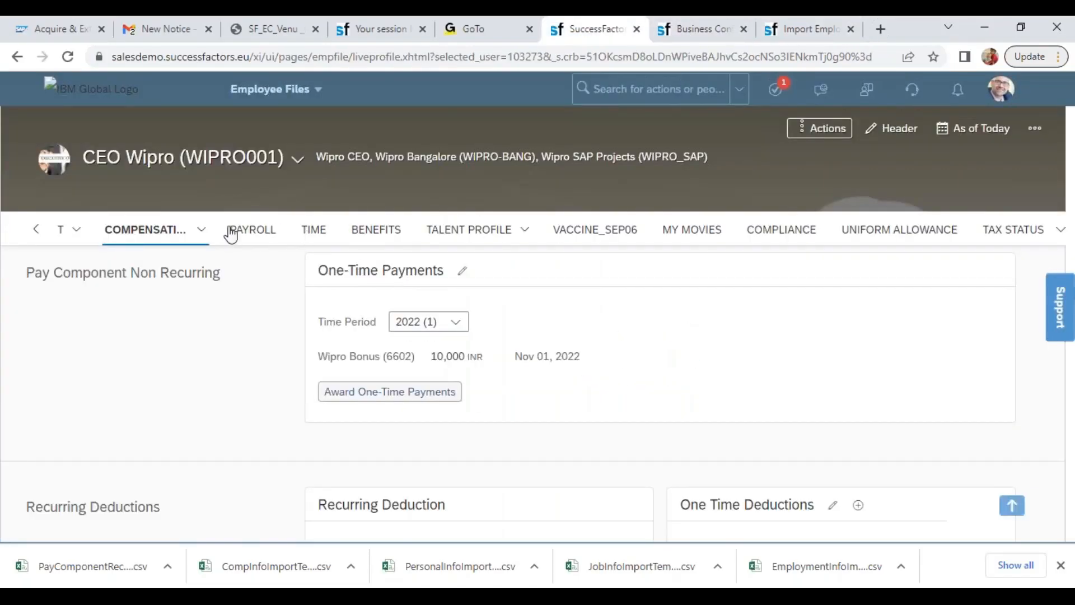
{"action": "left_click", "coordinate": [199, 230]}
{"action": "left_click", "coordinate": [78, 230]}
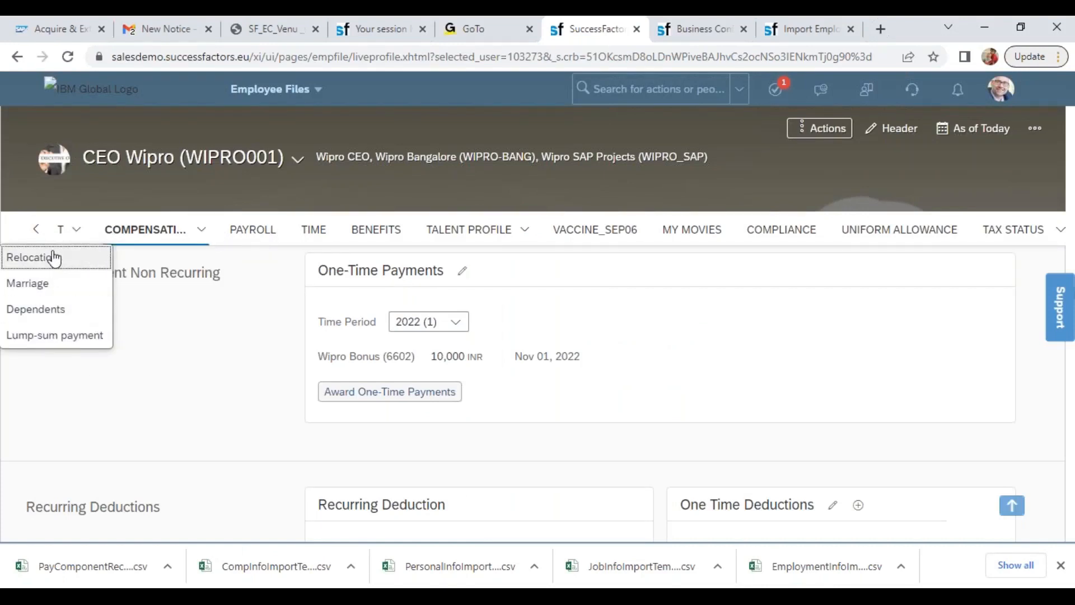
{"action": "left_click", "coordinate": [36, 230]}
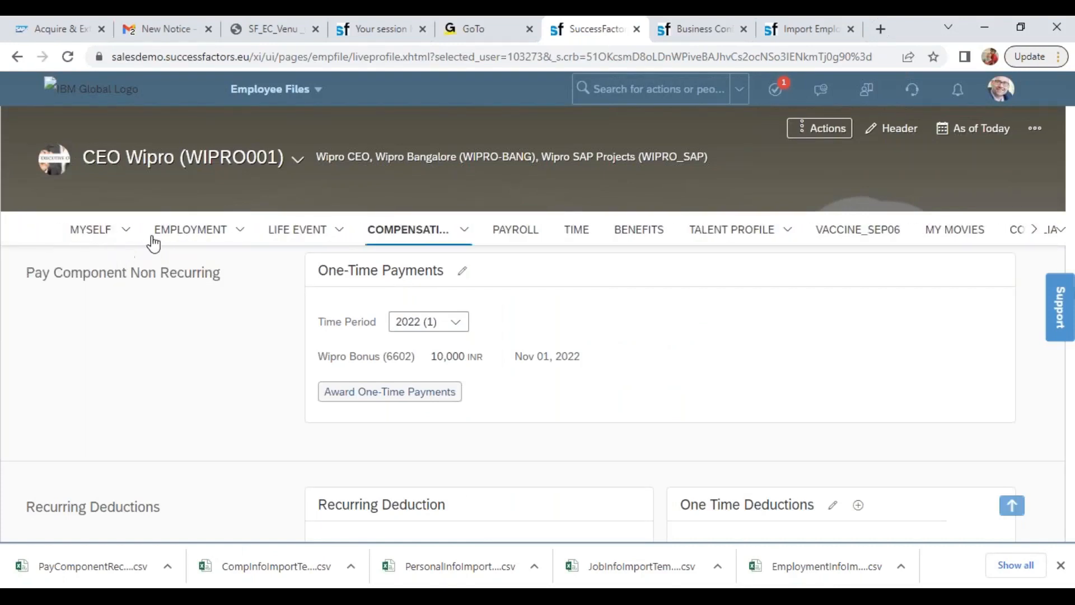
{"action": "left_click", "coordinate": [236, 232]}
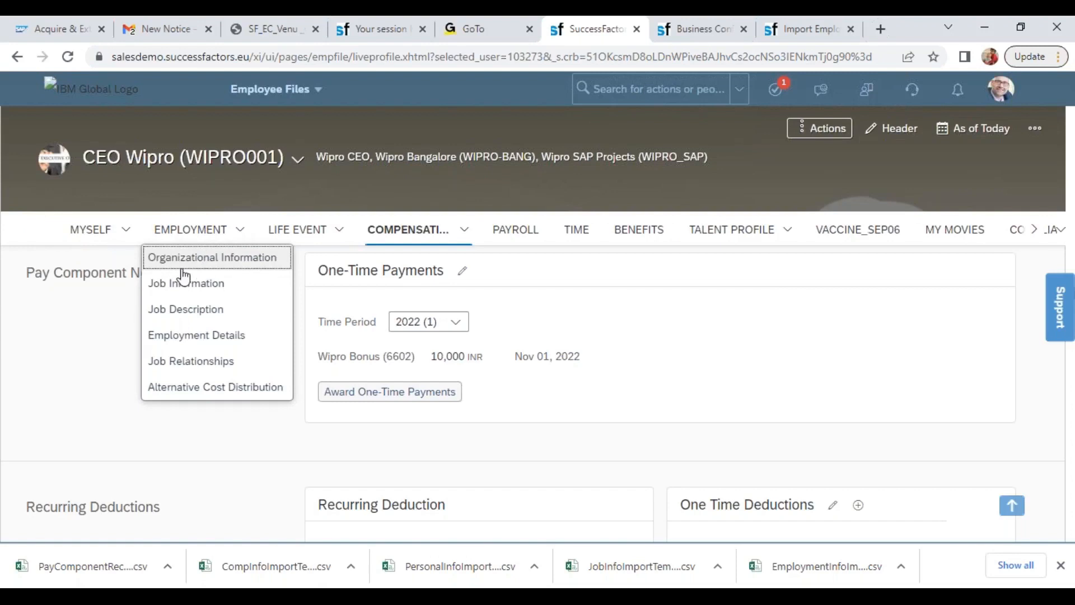
{"action": "left_click", "coordinate": [130, 232]}
{"action": "left_click", "coordinate": [112, 257]}
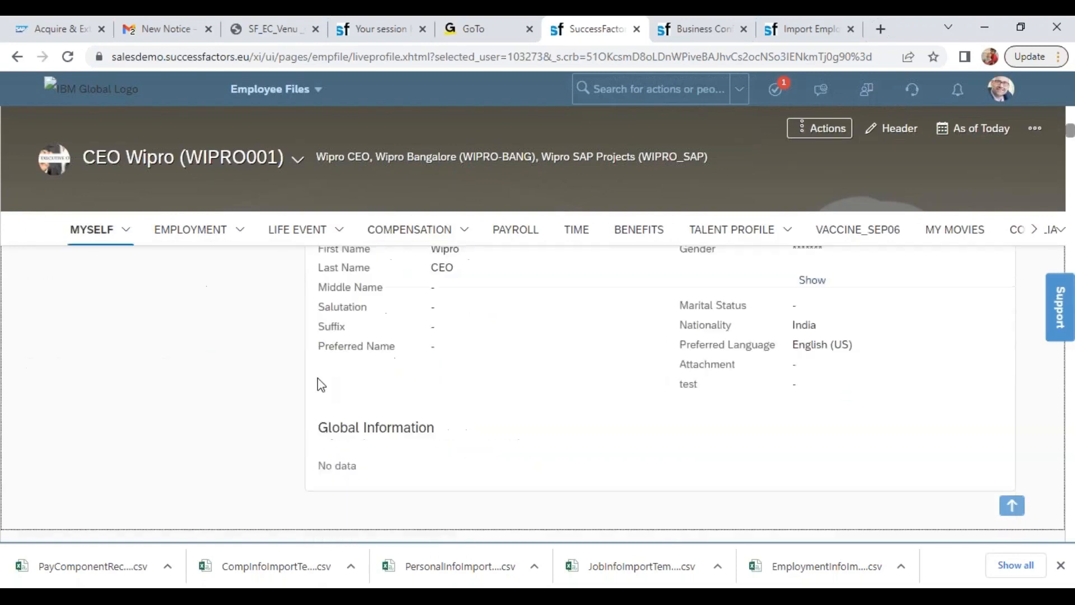
Go to the profile's Biographical Information and copy the Wipro CEO's Person Id
{"action": "left_click", "coordinate": [128, 233]}
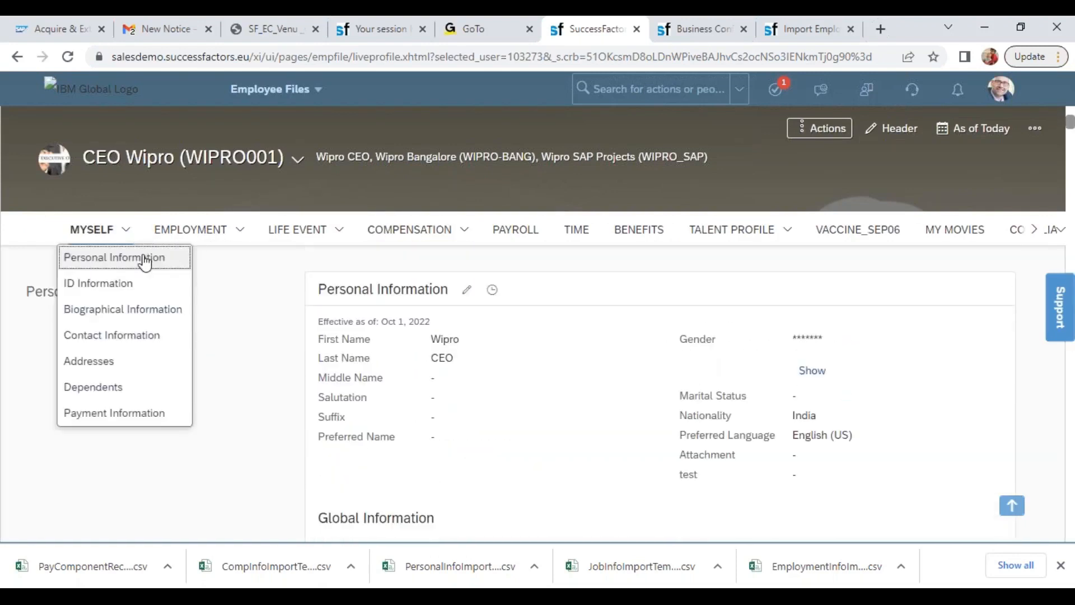
{"action": "left_click", "coordinate": [132, 308]}
{"action": "double_click", "coordinate": [450, 324]}
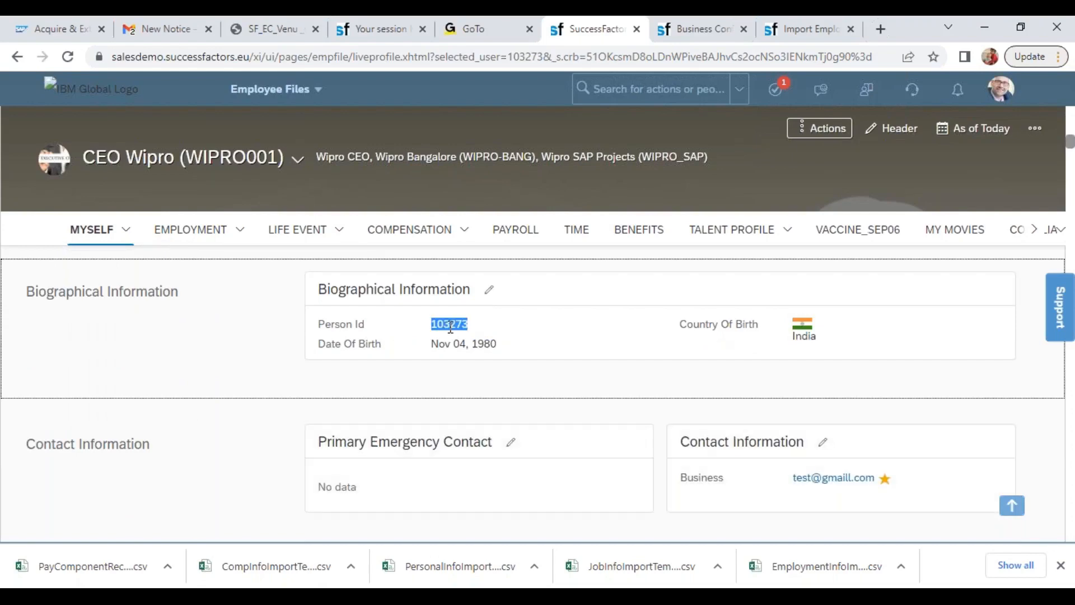
{"action": "key", "text": "ctrl+c"}
Switch back to the BasicUserInfo template in Excel and paste the copied Person Id as manager in all ten rows, L3 to L12
{"action": "key", "text": "alt+Tab"}
{"action": "key", "text": "ctrl+v"}
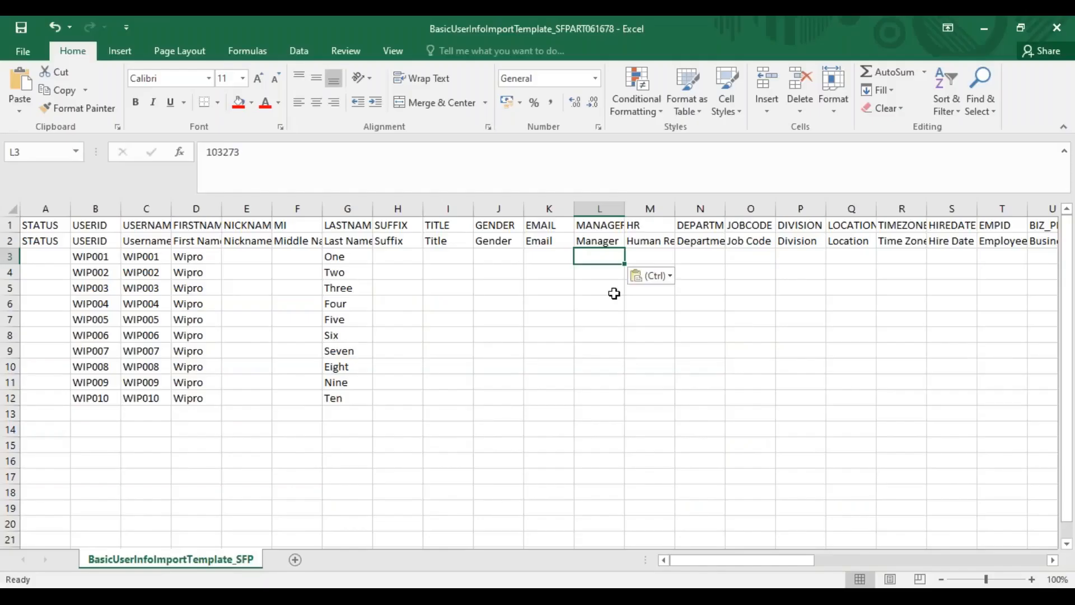
{"action": "left_click_drag", "start_coordinate": [607, 257], "coordinate": [602, 398]}
{"action": "key", "text": "ctrl+v"}
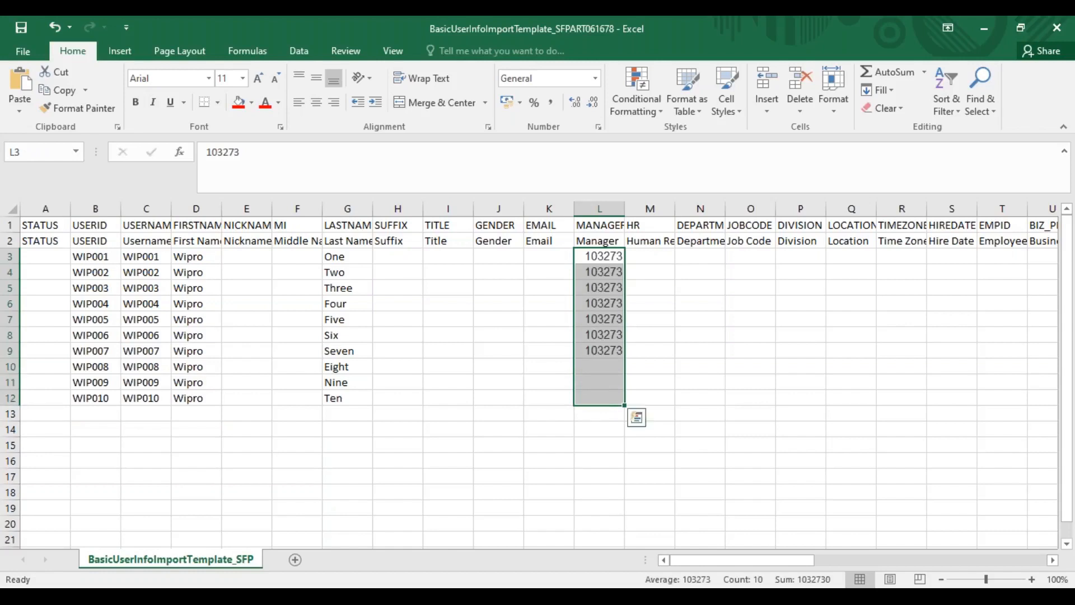
Set the manager of the last employee, WIP010, to NO_MANAGER in L12
{"action": "left_click", "coordinate": [604, 398]}
{"action": "type", "text": "NO_M"}
{"action": "type", "text": "ANAGER"}
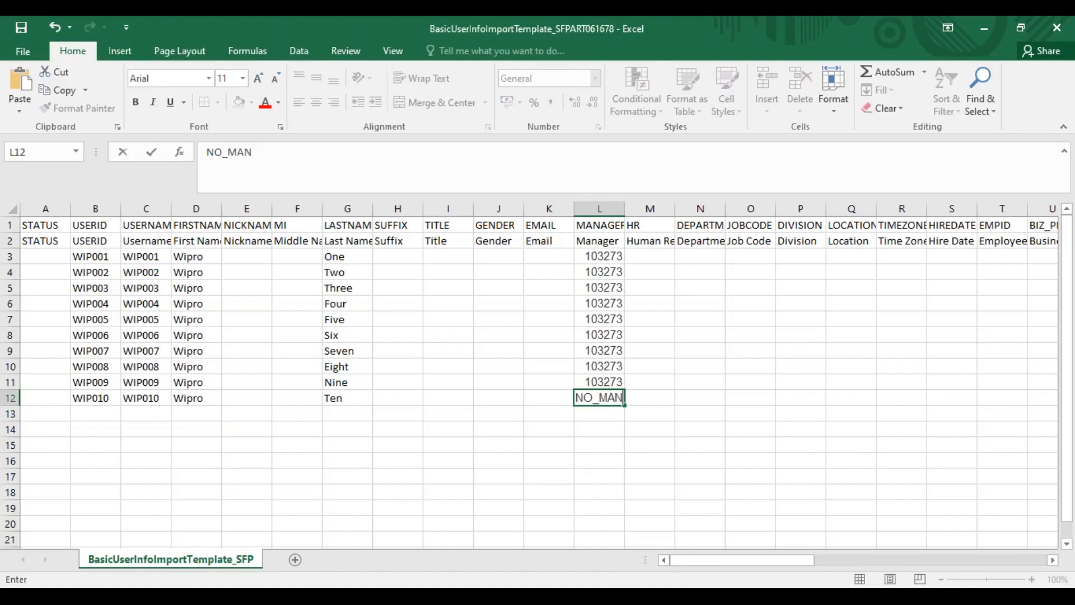
{"action": "left_click", "coordinate": [650, 440]}
{"action": "left_click", "coordinate": [608, 396]}
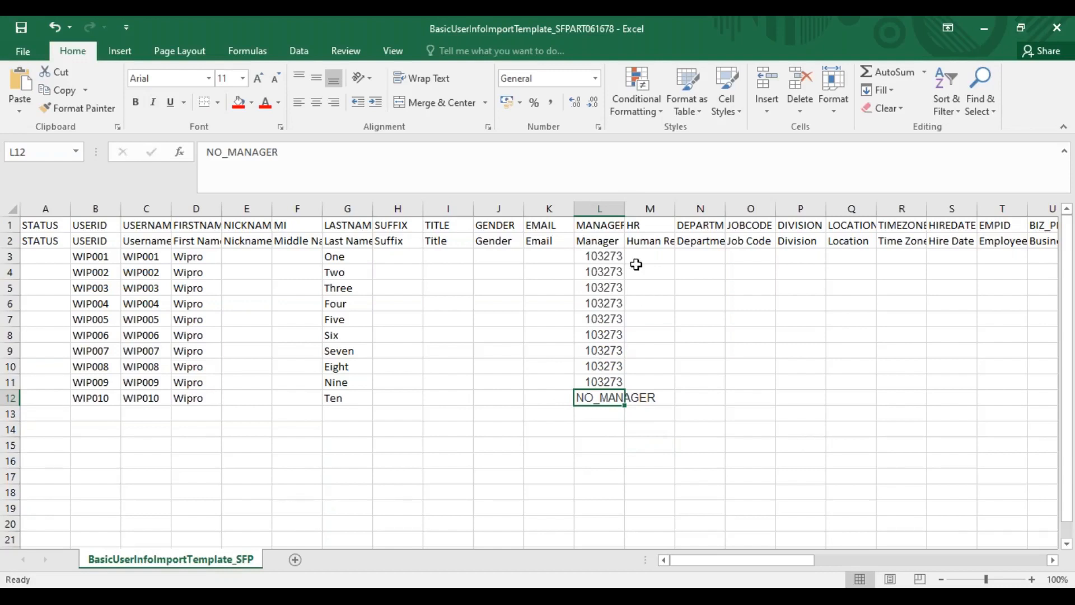
{"action": "left_click_drag", "start_coordinate": [609, 256], "coordinate": [609, 379]}
{"action": "left_click", "coordinate": [605, 399]}
Enter NO_HR in the HR column for all ten employees, M3 to M12
{"action": "left_click", "coordinate": [644, 253]}
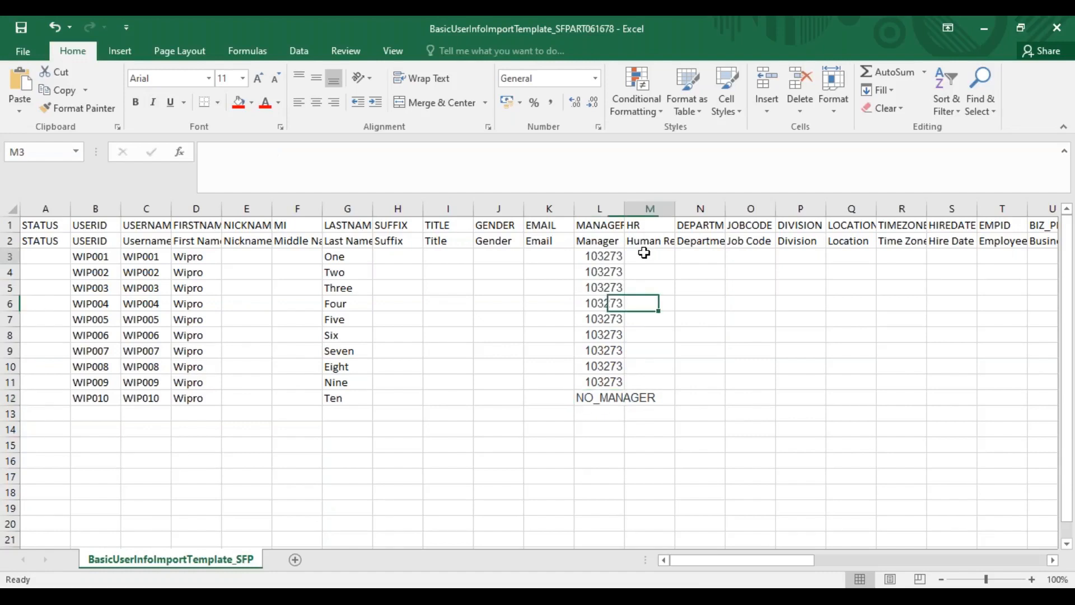
{"action": "type", "text": "NO_HR"}
{"action": "key", "text": "Return"}
{"action": "left_click_drag", "start_coordinate": [644, 256], "coordinate": [642, 392]}
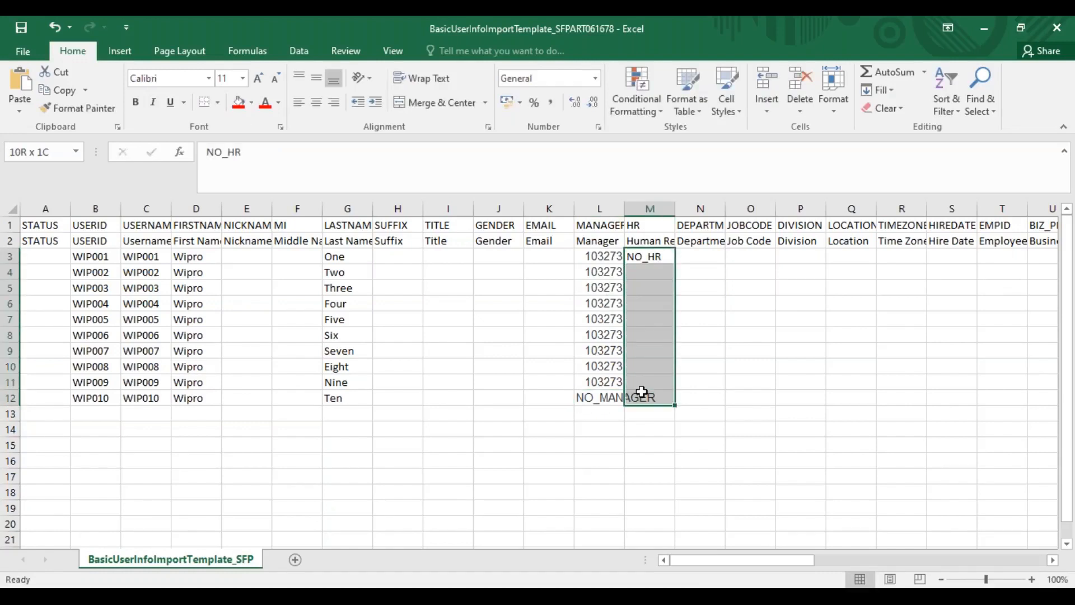
{"action": "key", "text": "ctrl+d"}
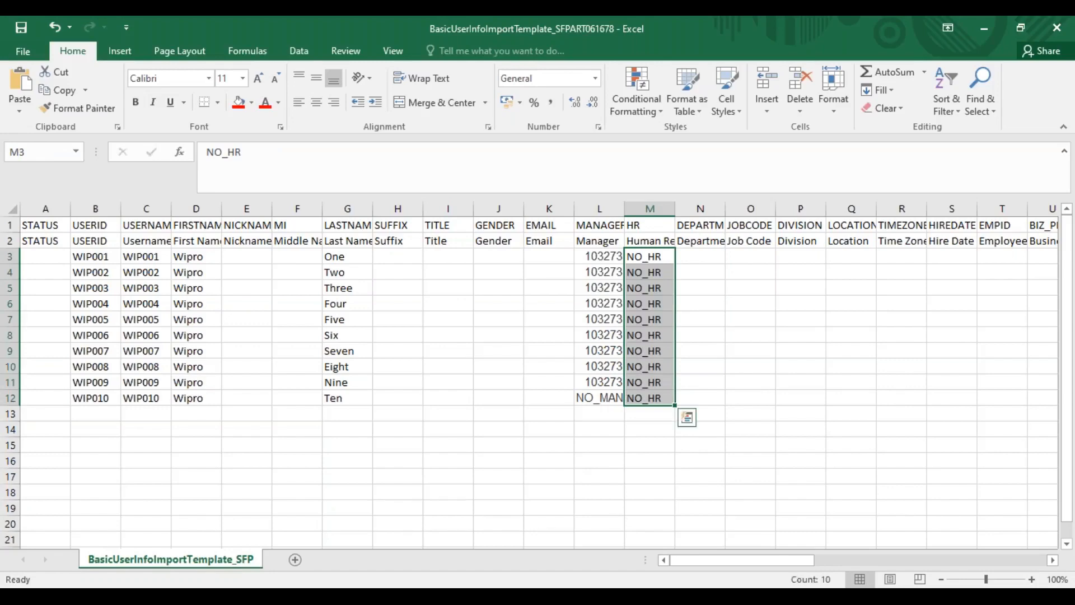
{"action": "key", "text": "alt+Tab"}
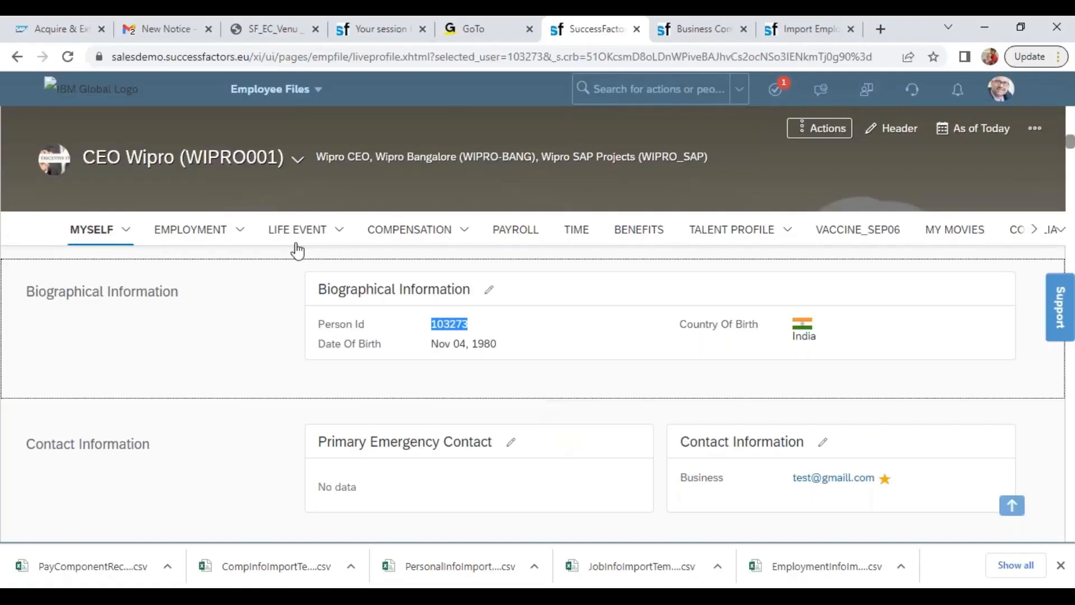
{"action": "mouse_move", "coordinate": [238, 232]}
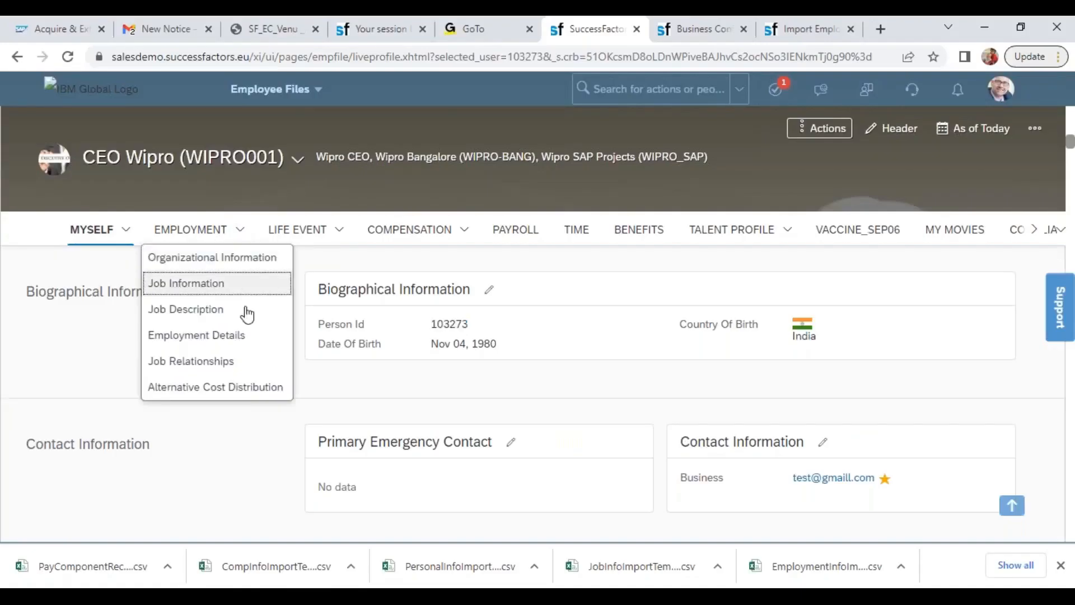
{"action": "left_click", "coordinate": [240, 364]}
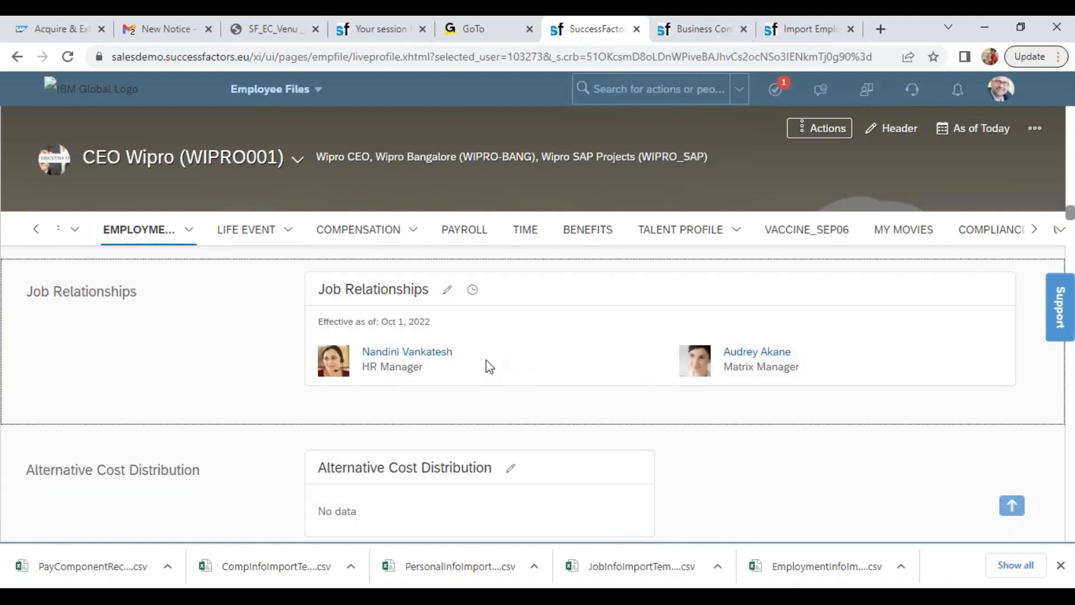
{"action": "left_click", "coordinate": [415, 353]}
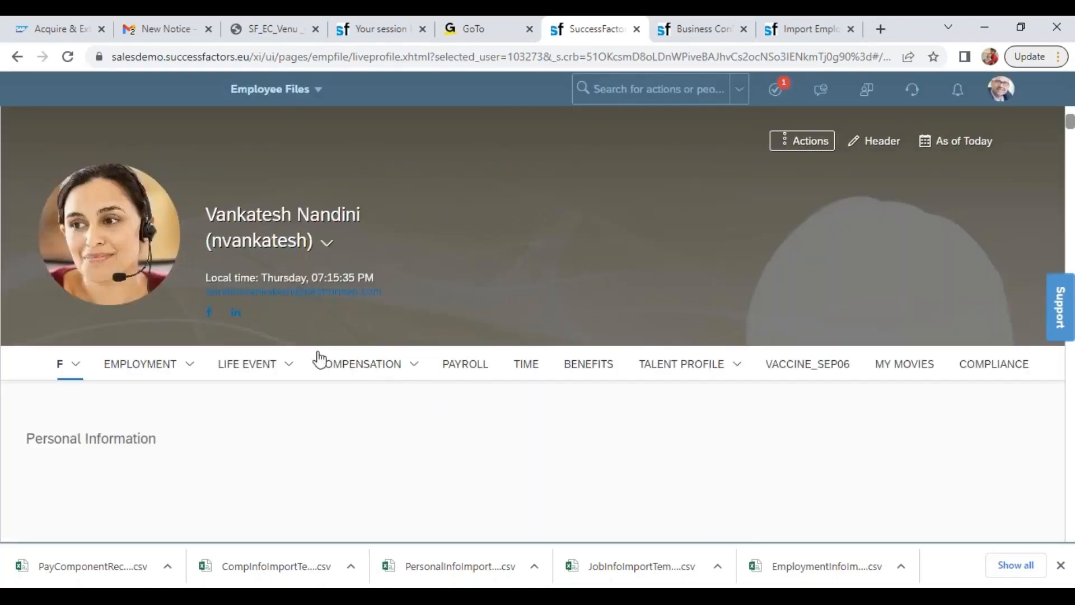
Go to Biographical Information in the HR manager's profile and copy the Person Id
{"action": "left_click", "coordinate": [191, 402]}
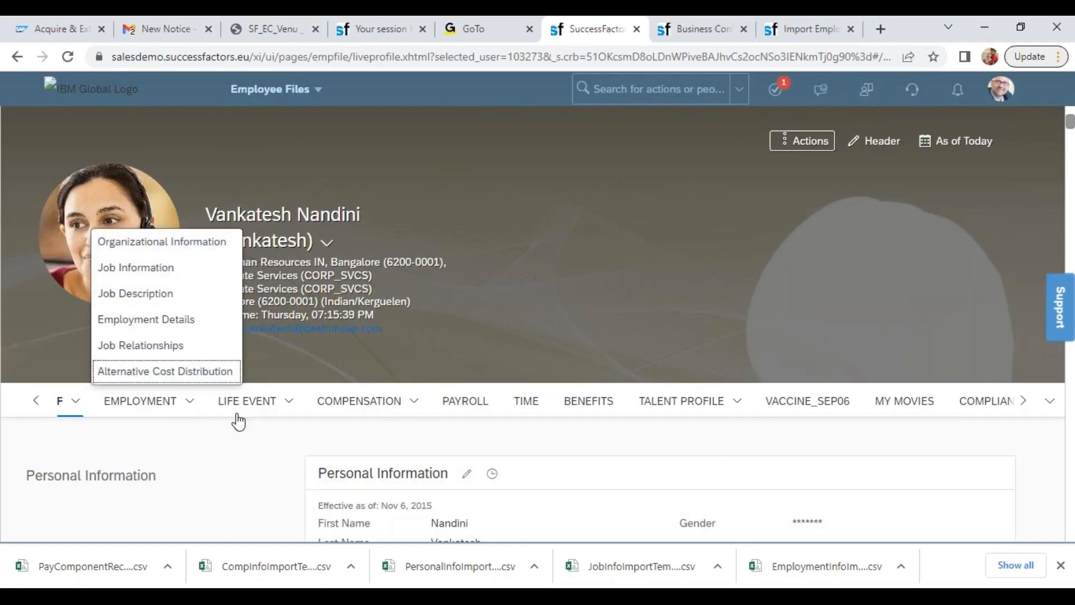
{"action": "left_click", "coordinate": [578, 466]}
{"action": "scroll", "coordinate": [1074, 449], "scroll_direction": "down", "scroll_amount": 6}
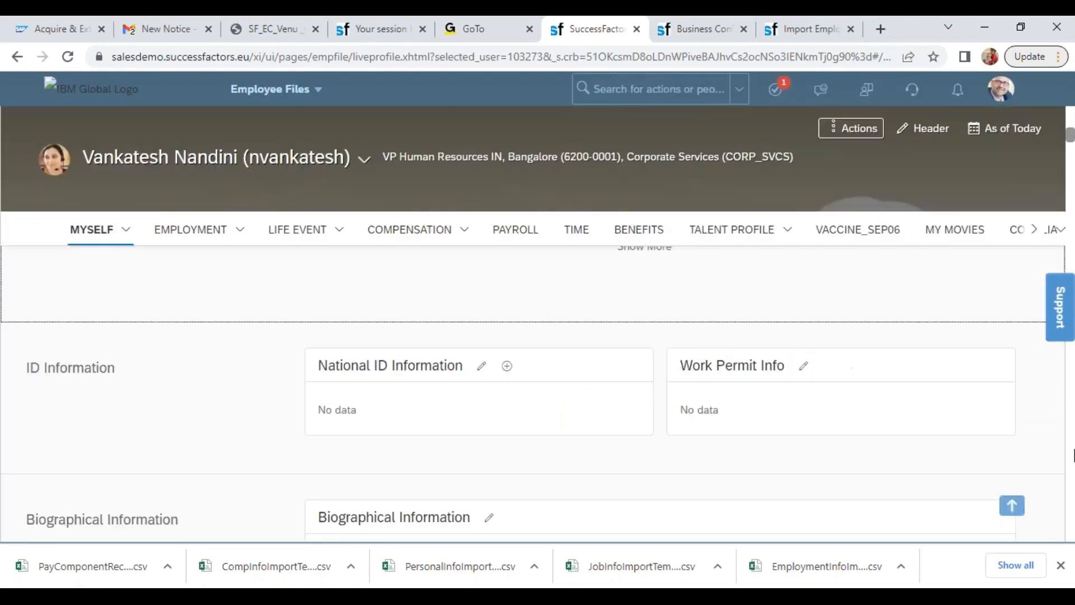
{"action": "scroll", "coordinate": [1074, 454], "scroll_direction": "down", "scroll_amount": 5}
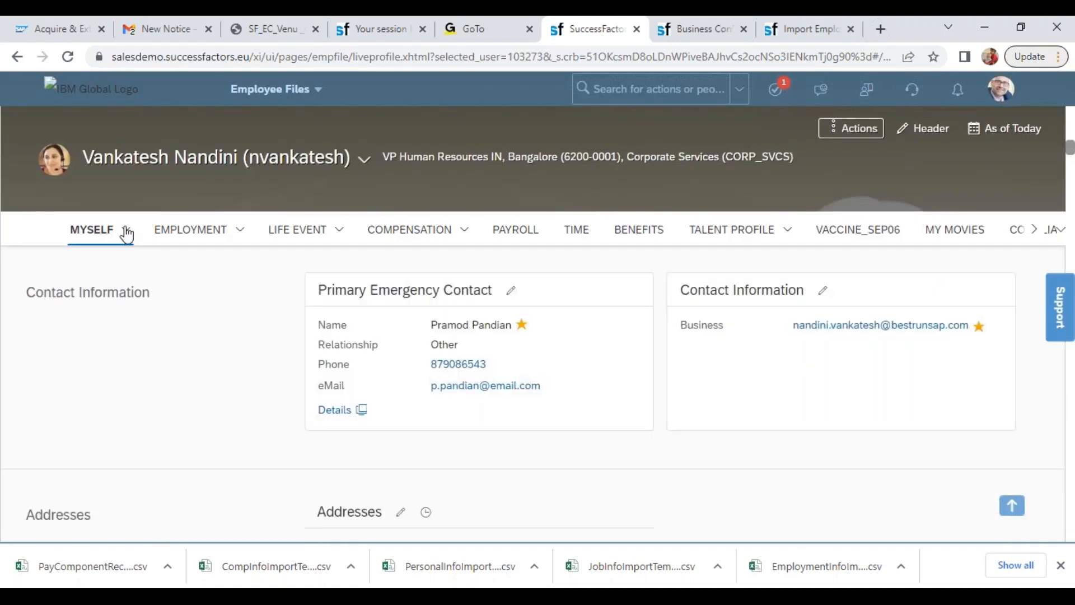
{"action": "left_click", "coordinate": [101, 229]}
{"action": "left_click", "coordinate": [120, 307]}
{"action": "double_click", "coordinate": [455, 325]}
{"action": "key", "text": "ctrl+c"}
Switch back to the BasicUserInfo template in Excel and fill M9 to M12 of the HR column with the copied Person Id
{"action": "key", "text": "alt+Tab"}
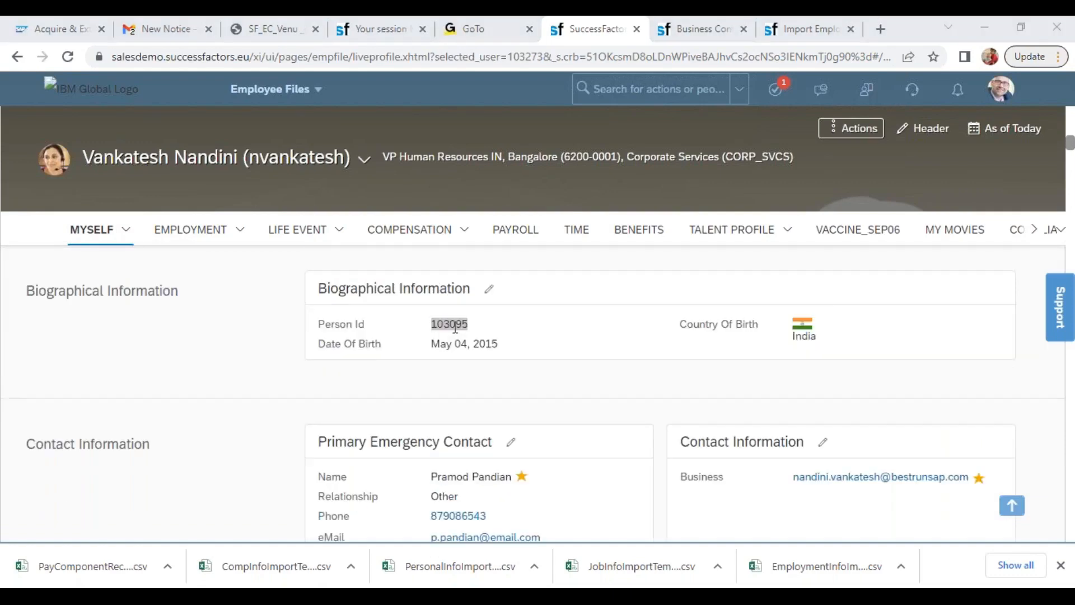
{"action": "left_click_drag", "start_coordinate": [652, 348], "coordinate": [648, 396]}
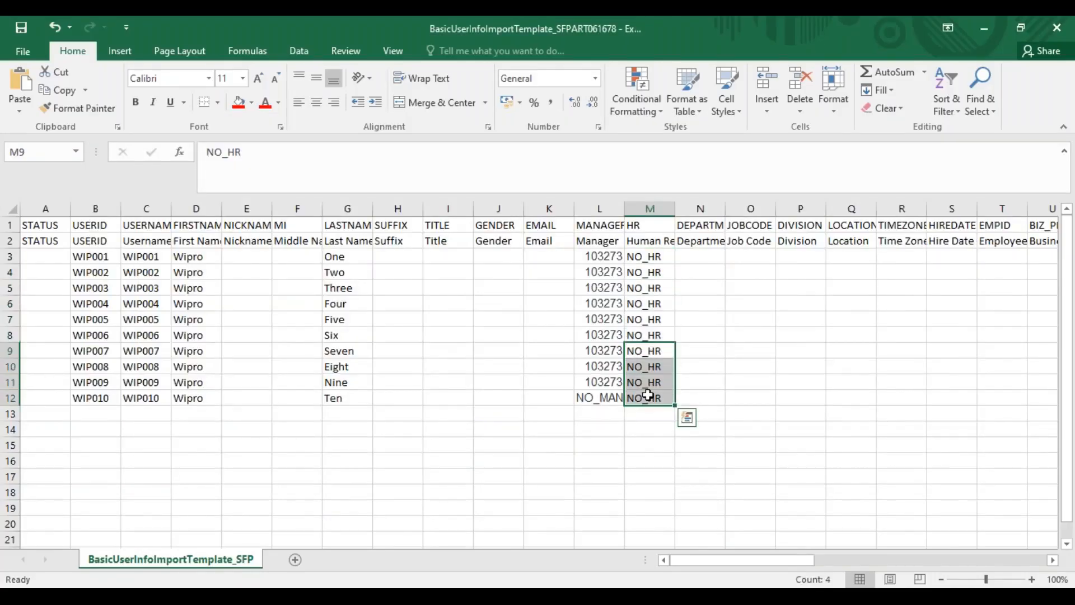
{"action": "key", "text": "ctrl+v"}
{"action": "left_click", "coordinate": [511, 353]}
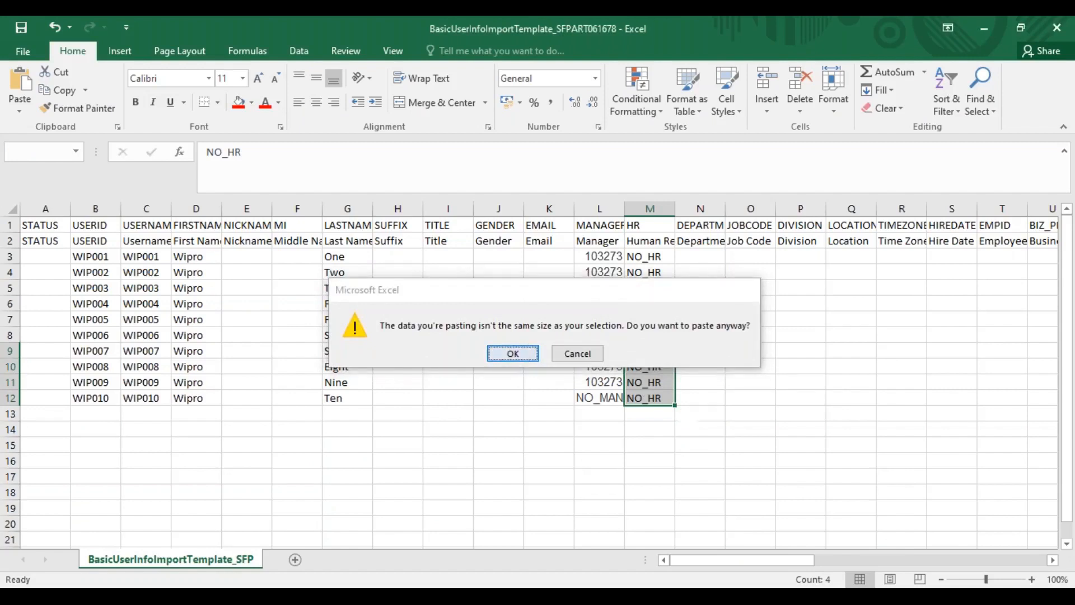
{"action": "left_click_drag", "start_coordinate": [658, 347], "coordinate": [653, 399]}
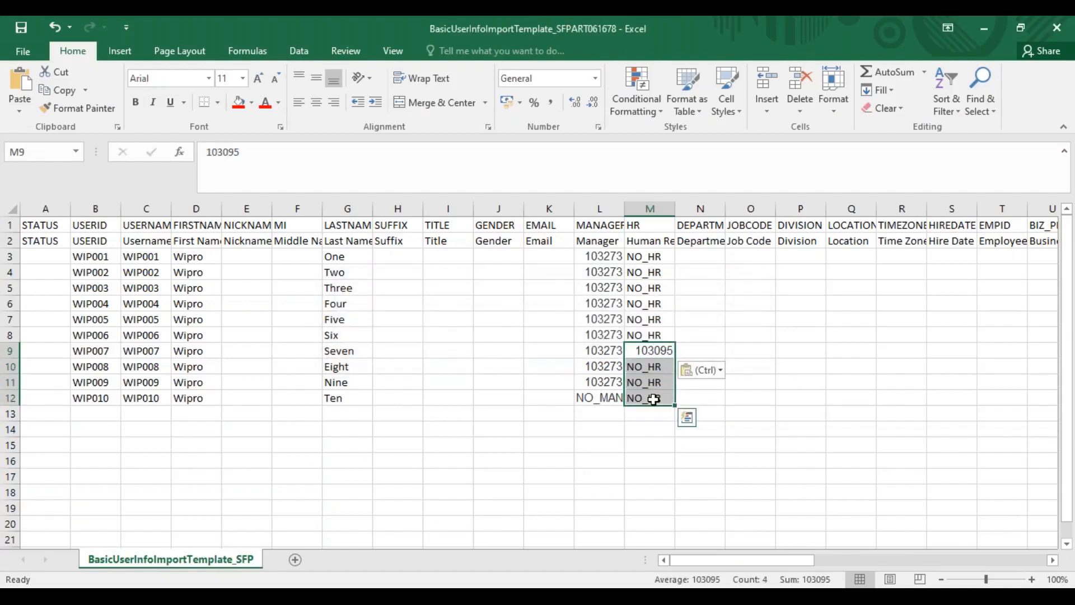
{"action": "key", "text": "ctrl+d"}
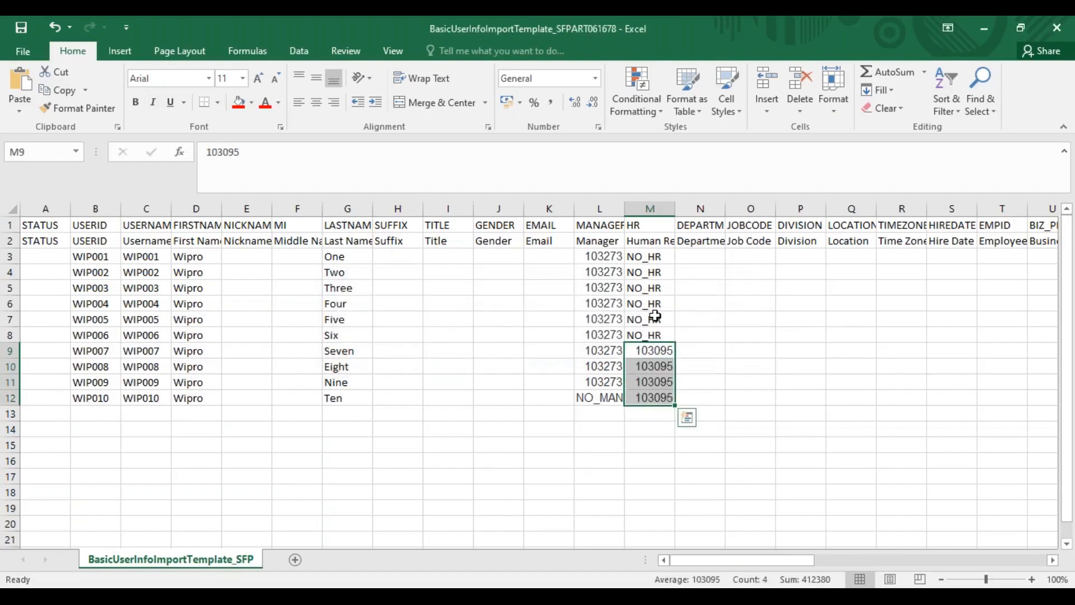
Enter the hire date 11/01/2022 in S3 and fill it down to S12 for all ten employees
{"action": "left_click_drag", "start_coordinate": [700, 209], "coordinate": [910, 209]}
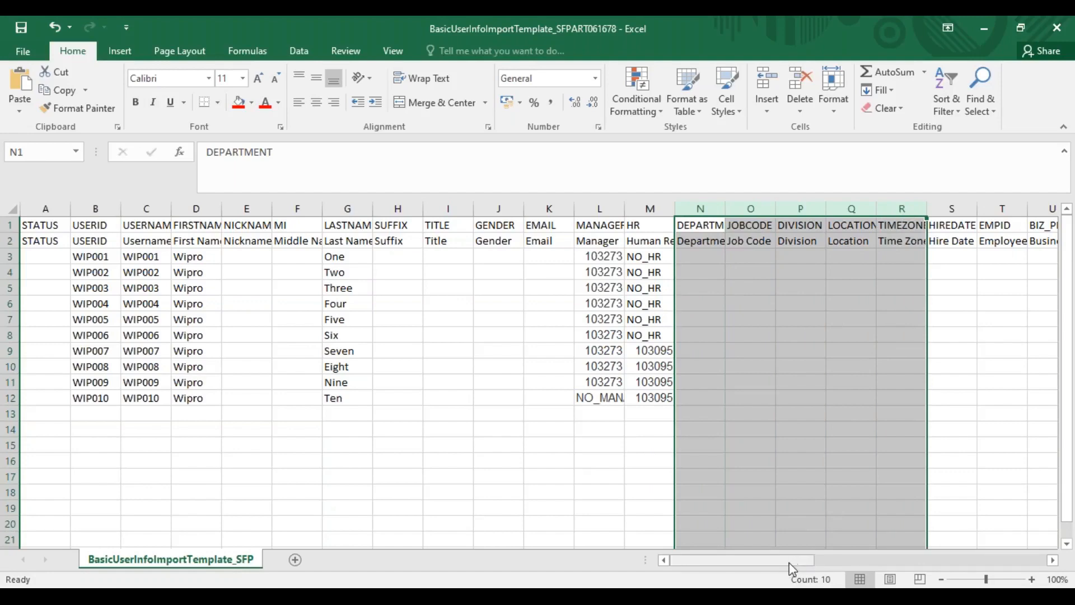
{"action": "left_click_drag", "start_coordinate": [813, 566], "coordinate": [838, 561]}
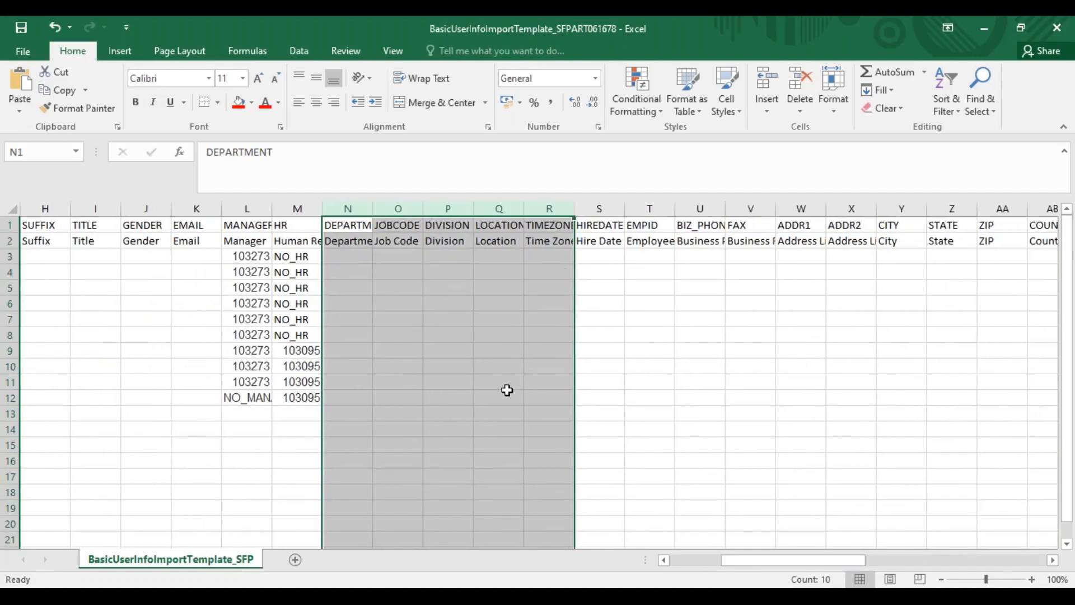
{"action": "left_click_drag", "start_coordinate": [599, 209], "coordinate": [650, 210]}
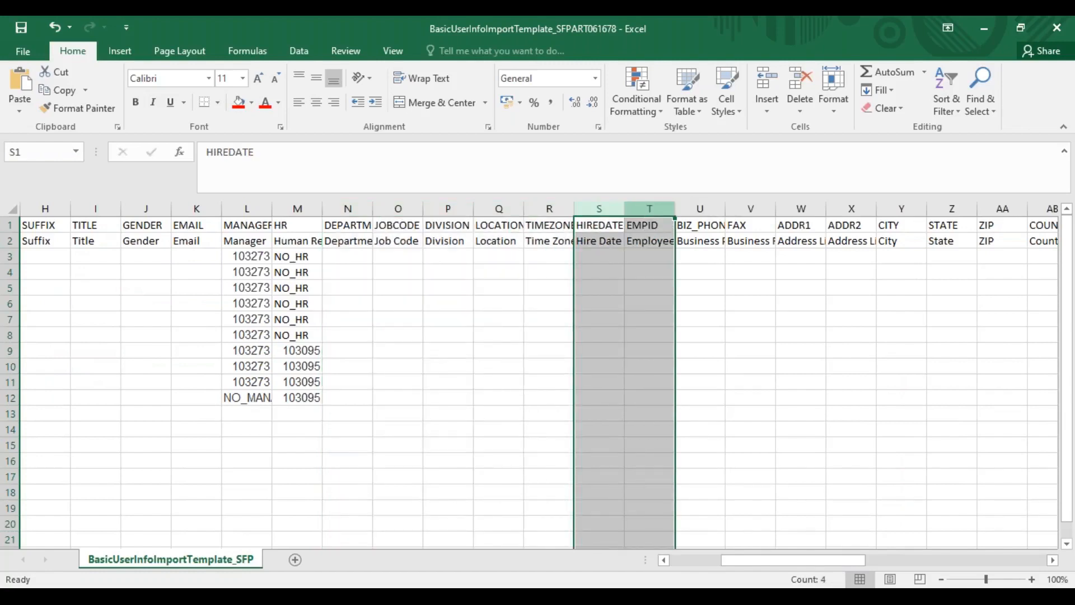
{"action": "left_click", "coordinate": [619, 261]}
{"action": "type", "text": "01/"}
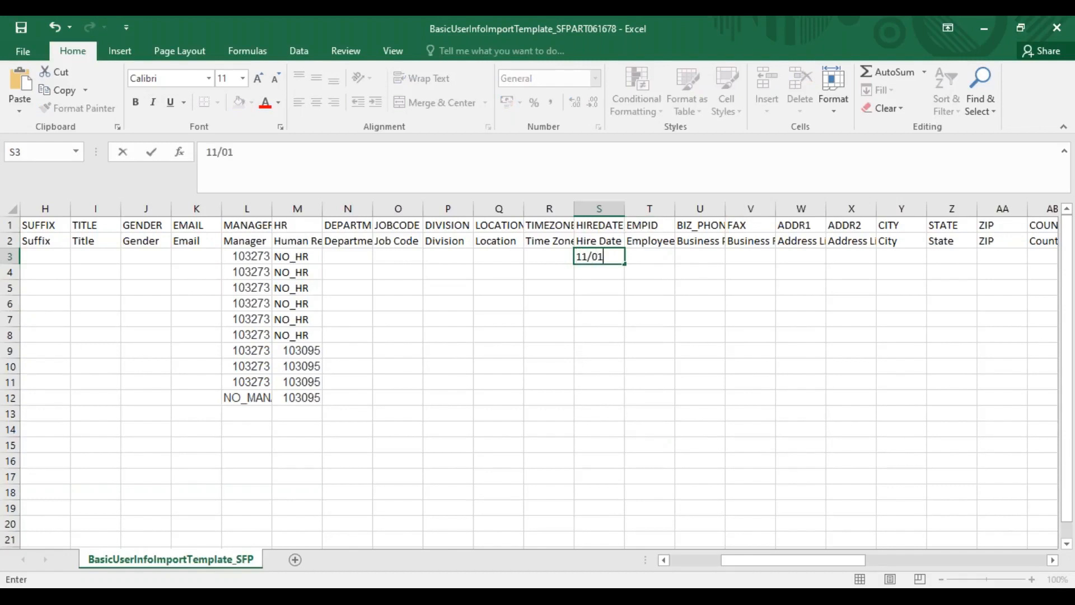
{"action": "type", "text": "2022"}
{"action": "key", "text": "Return"}
{"action": "left_click_drag", "start_coordinate": [610, 257], "coordinate": [607, 395]}
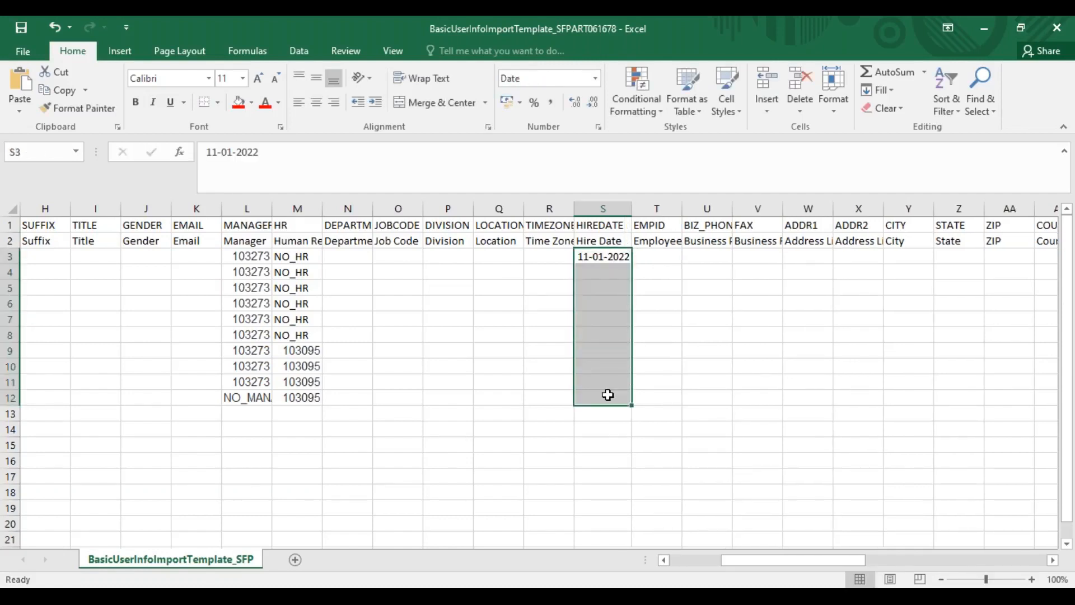
{"action": "key", "text": "ctrl+d"}
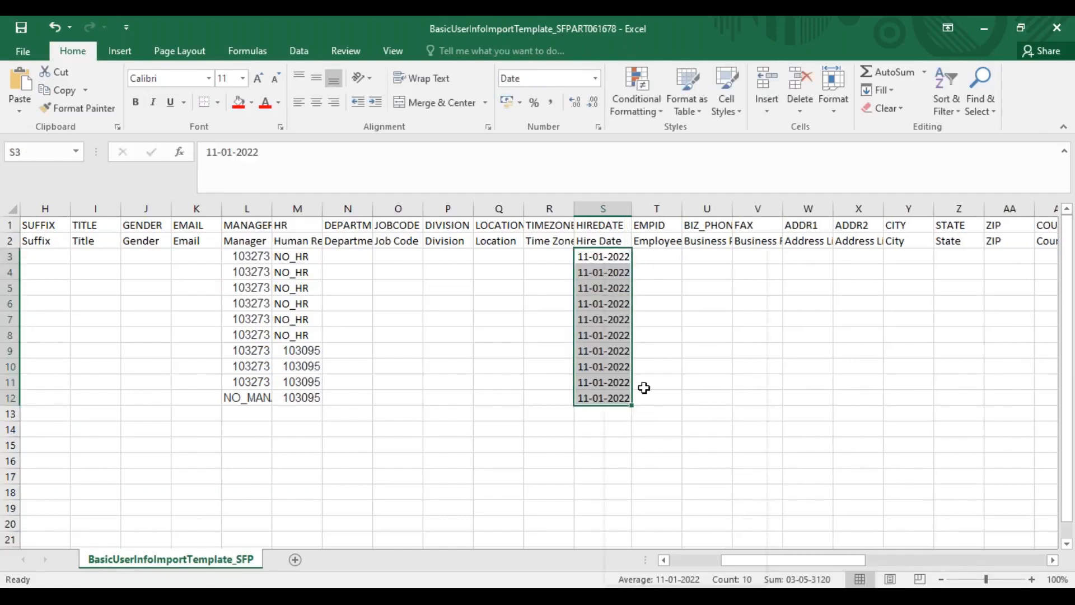
Apply the custom date format mm/dd/yyyy to the hire dates in S3 to S12
{"action": "right_click", "coordinate": [607, 389]}
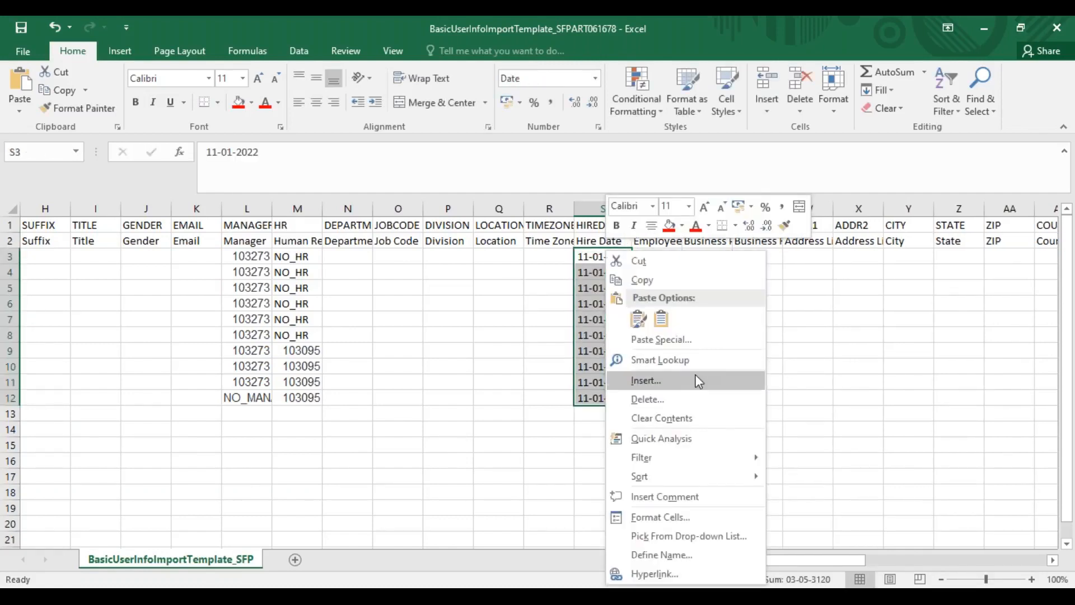
{"action": "left_click", "coordinate": [673, 508]}
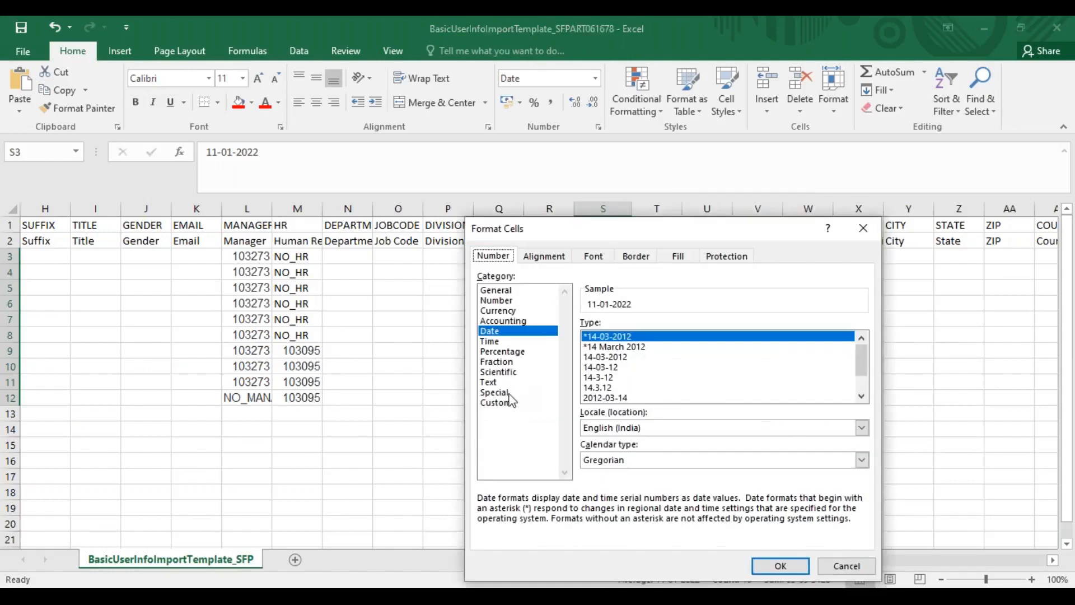
{"action": "left_click", "coordinate": [505, 403]}
{"action": "left_click_drag", "start_coordinate": [613, 338], "coordinate": [589, 338]}
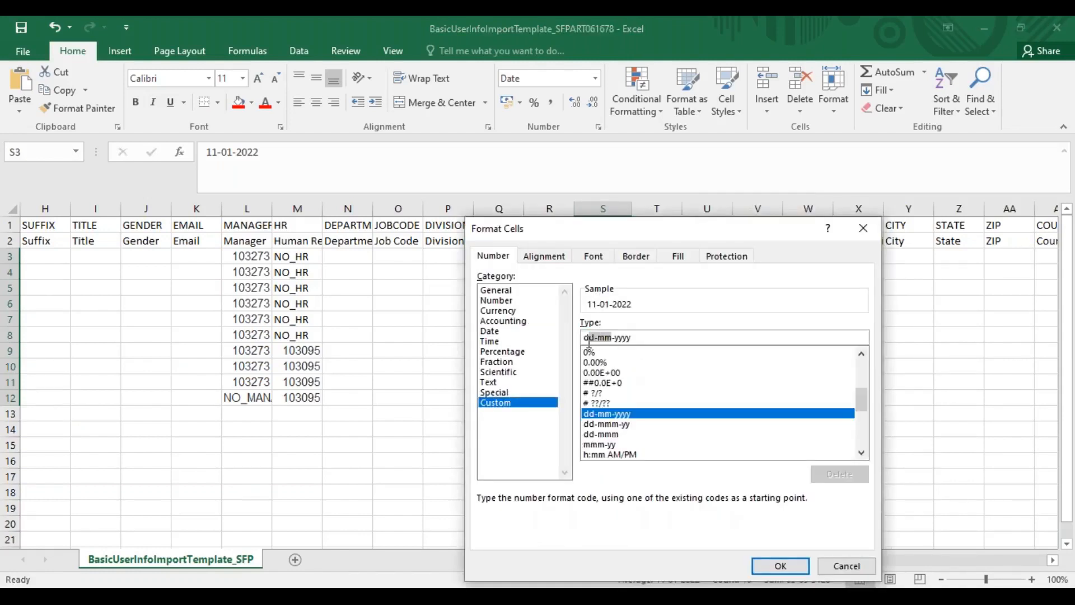
{"action": "key", "text": "BackSpace"}
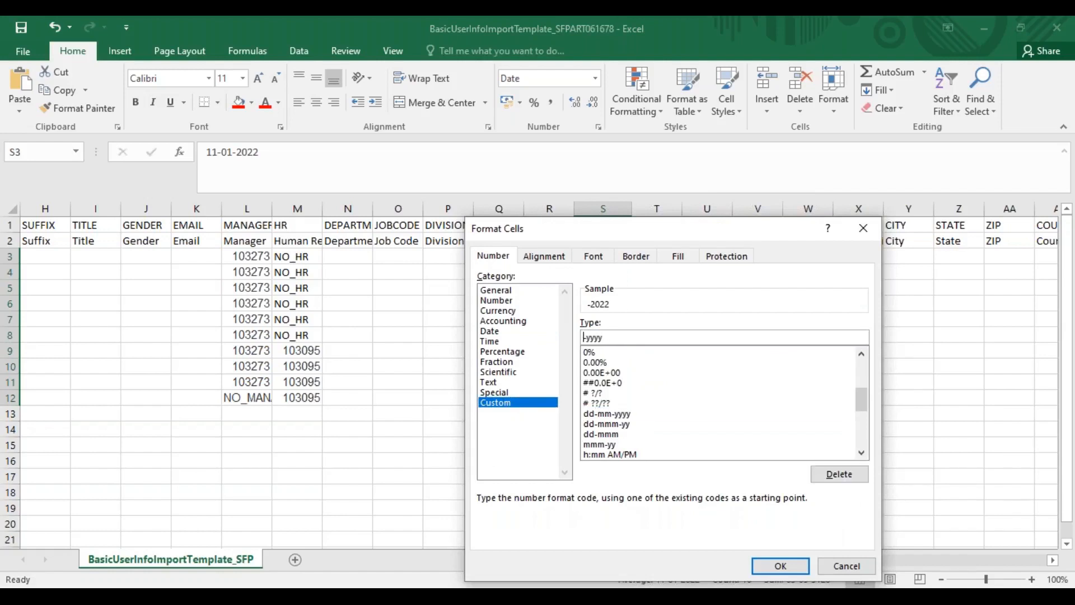
{"action": "type", "text": "mm"}
{"action": "key", "text": "Delete"}
{"action": "type", "text": "/dd/"}
{"action": "left_click", "coordinate": [780, 565]}
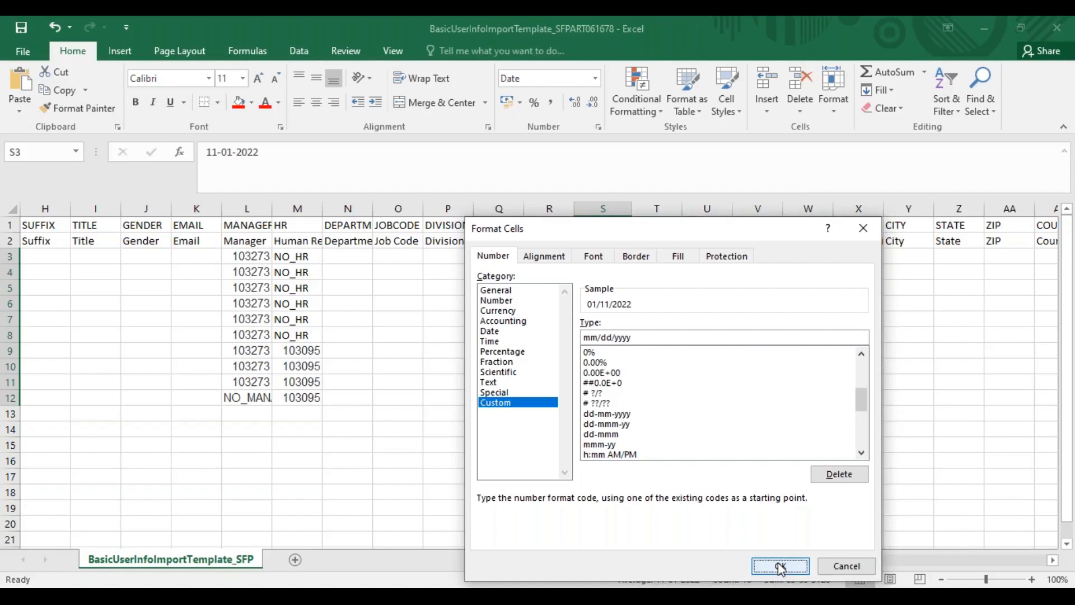
Copy the ten user IDs from B3 to B12 into the EMPID column, starting at T3
{"action": "left_click", "coordinate": [657, 257]}
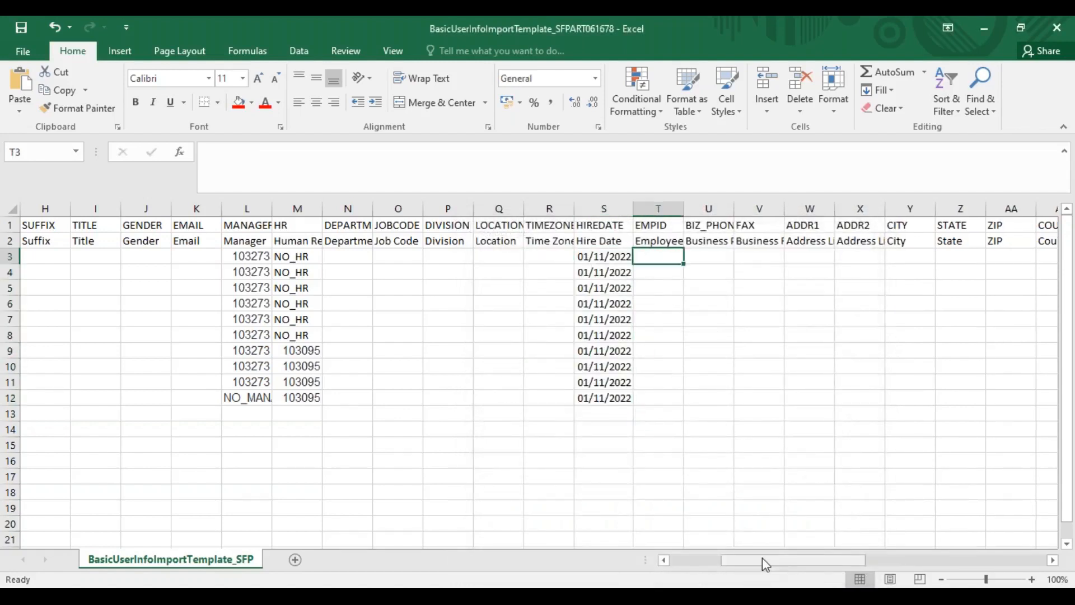
{"action": "left_click_drag", "start_coordinate": [763, 560], "coordinate": [662, 561]}
{"action": "left_click", "coordinate": [91, 246]}
{"action": "left_click_drag", "start_coordinate": [93, 257], "coordinate": [95, 396]}
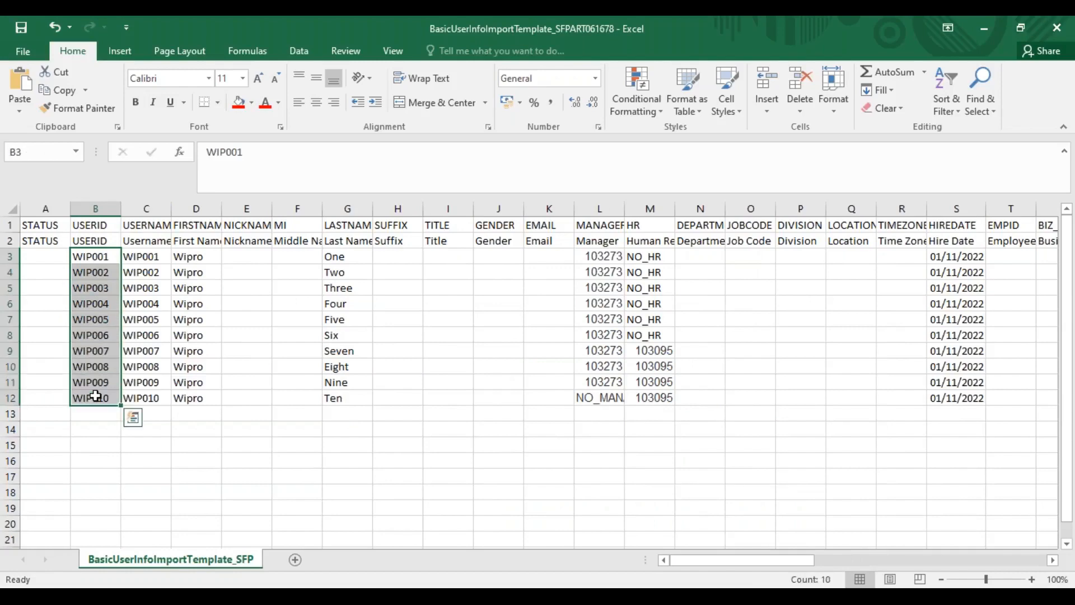
{"action": "key", "text": "ctrl+c"}
{"action": "mouse_move", "coordinate": [780, 561]}
{"action": "left_mouse_down"}
{"action": "mouse_move", "coordinate": [845, 566]}
{"action": "mouse_move", "coordinate": [790, 565]}
{"action": "left_mouse_up"}
{"action": "left_click", "coordinate": [407, 257]}
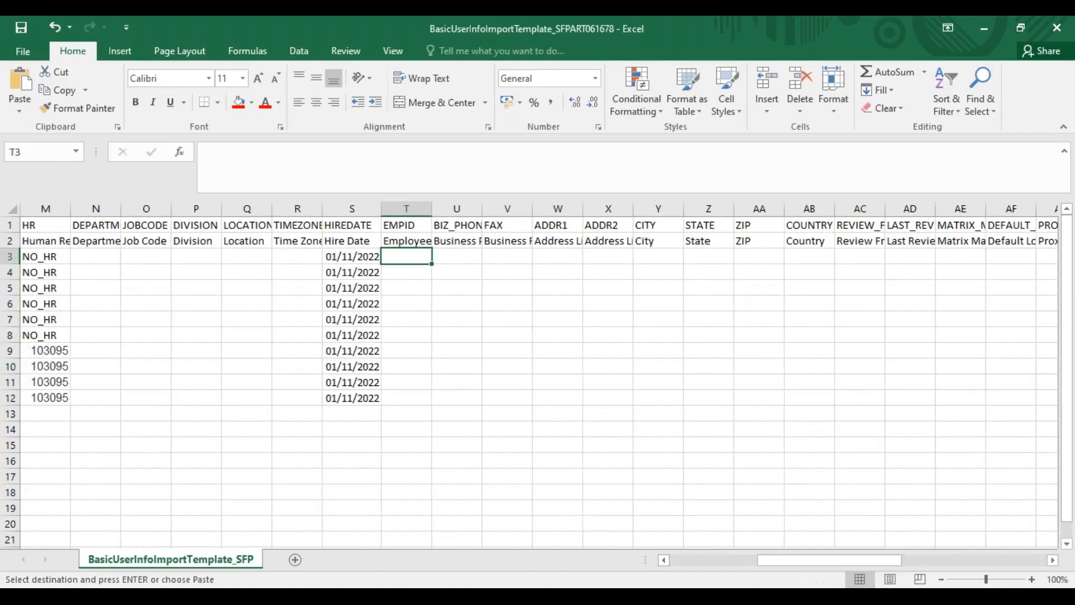
{"action": "key", "text": "ctrl+v"}
{"action": "left_click", "coordinate": [692, 561]}
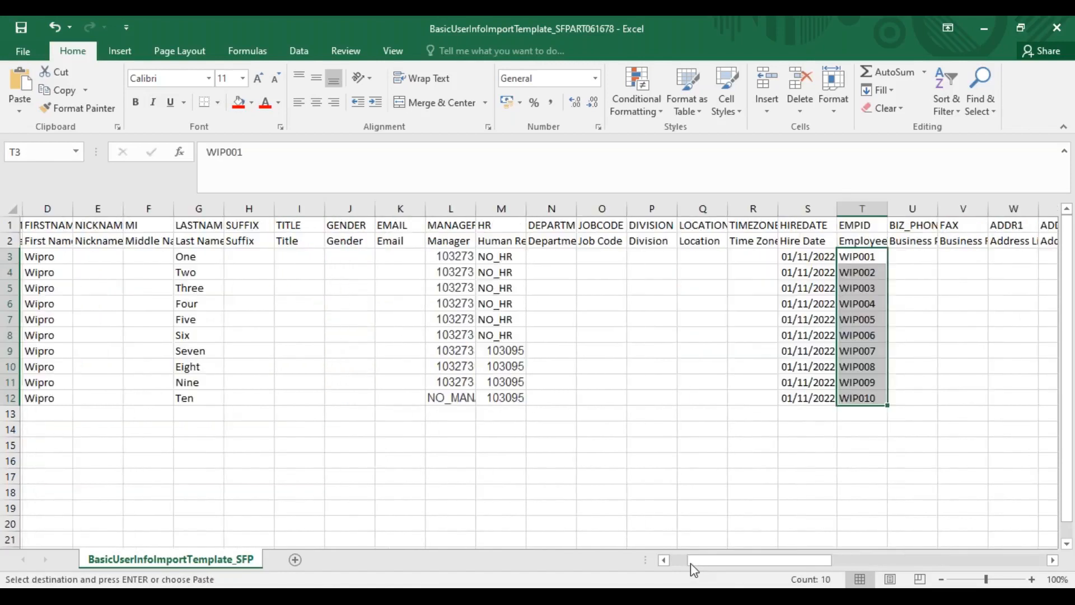
{"action": "left_click", "coordinate": [691, 563]}
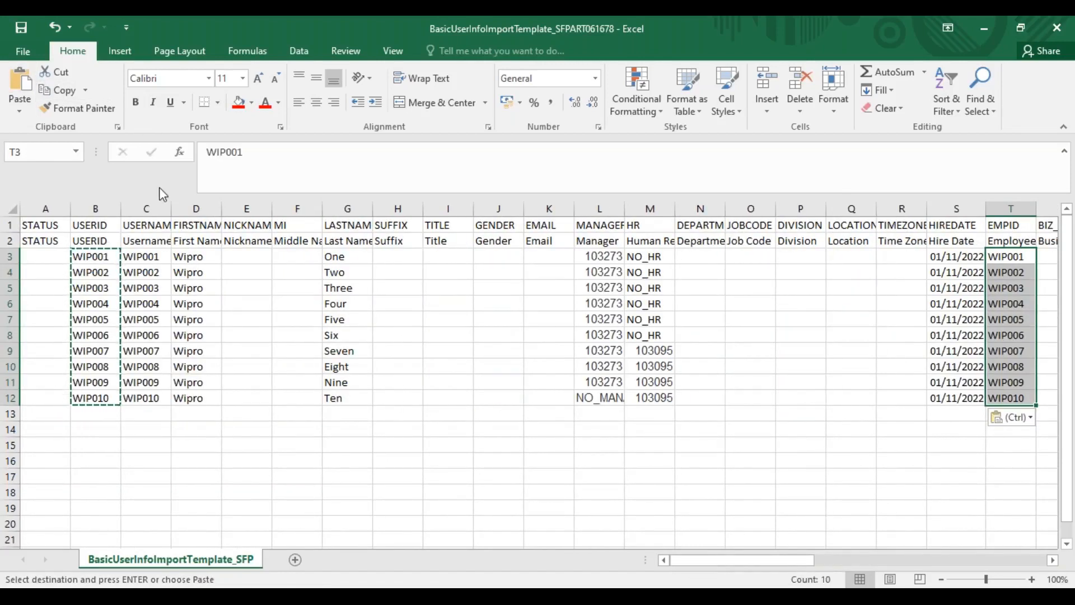
Save the BasicUserInfo template, keeping the CSV format
{"action": "key", "text": "ctrl+s"}
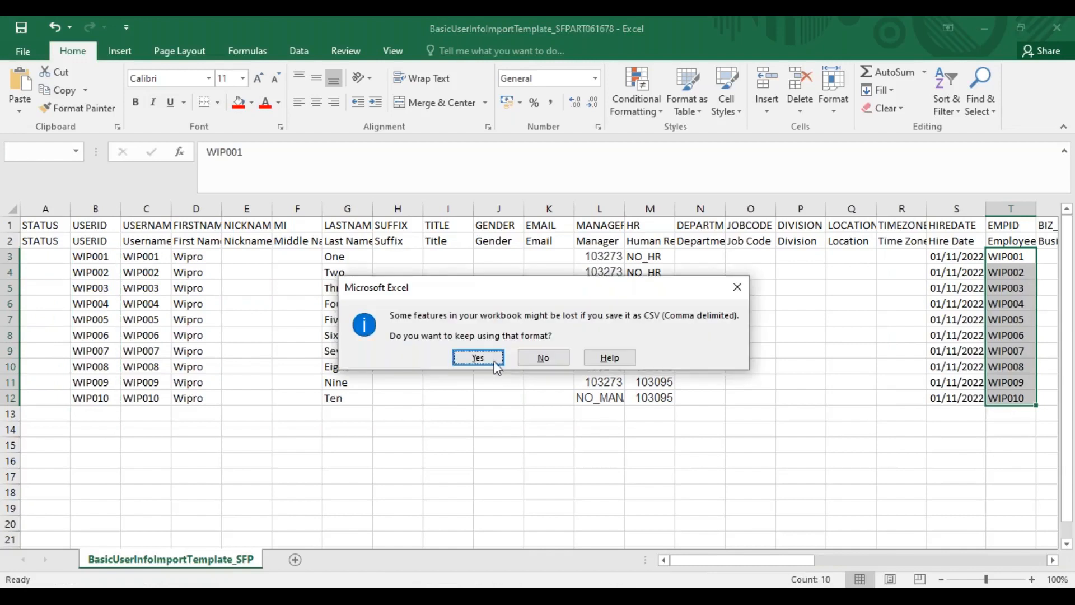
{"action": "key", "text": "Return"}
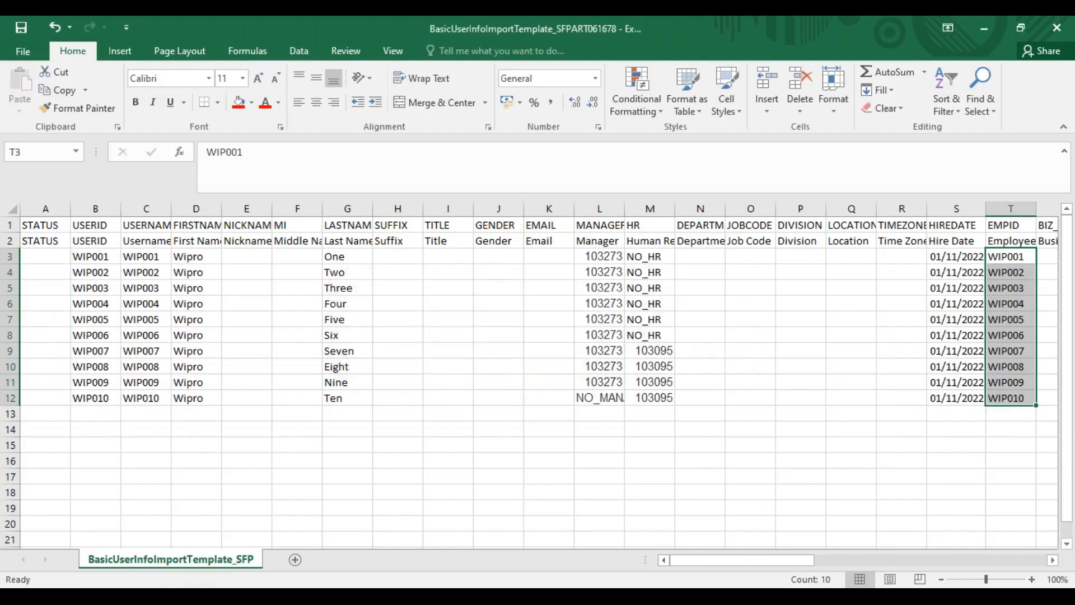
{"action": "left_click", "coordinate": [480, 358]}
Copy the usernames in C3 to C12 and open EmploymentInfoImportTemplate_SFPART061678 from the Wipro folder
{"action": "left_click_drag", "start_coordinate": [139, 254], "coordinate": [145, 402]}
{"action": "key", "text": "ctrl+v"}
{"action": "key", "text": "ctrl+c"}
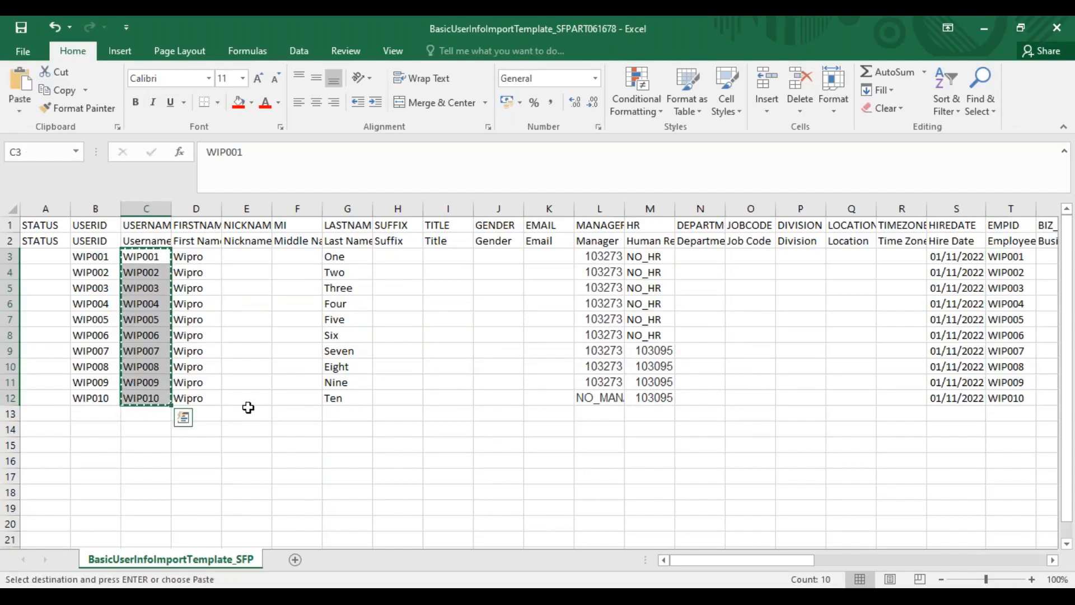
{"action": "key", "text": "alt+Tab"}
{"action": "key", "text": "alt+Tab"}
{"action": "key", "text": "alt+Tab"}
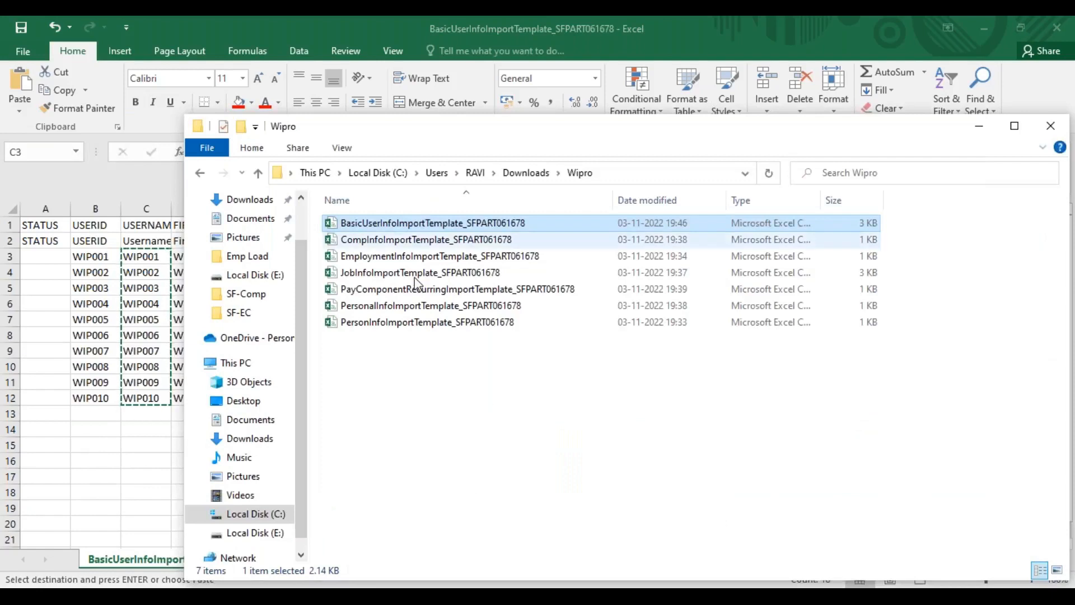
{"action": "left_click", "coordinate": [371, 258]}
{"action": "key", "text": "alt+Tab"}
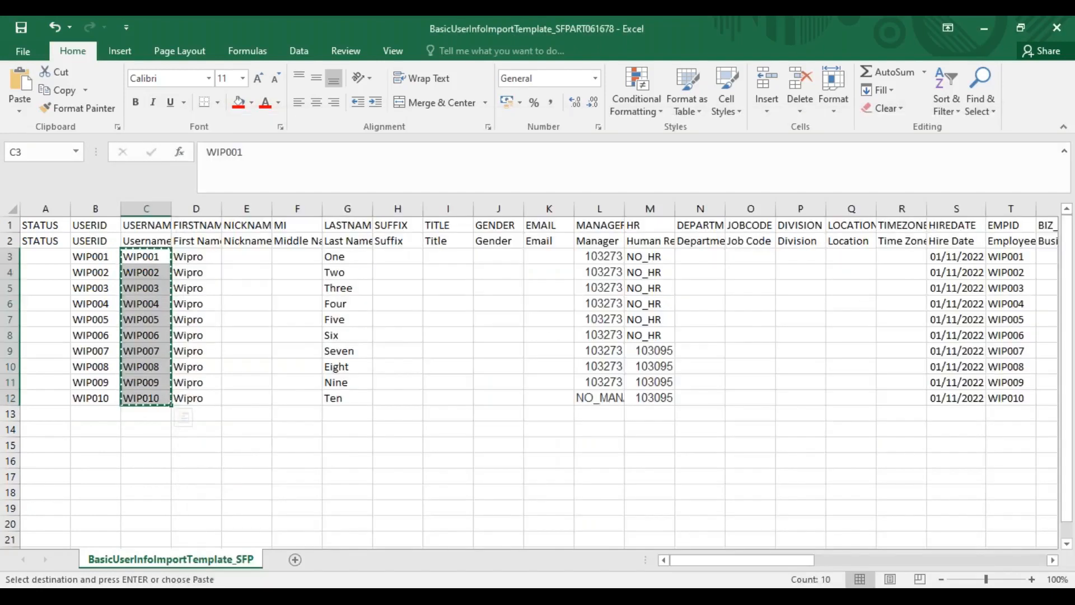
Paste the ten copied IDs into the Person ID column from C3 and the User ID column from D3
{"action": "left_click", "coordinate": [147, 255]}
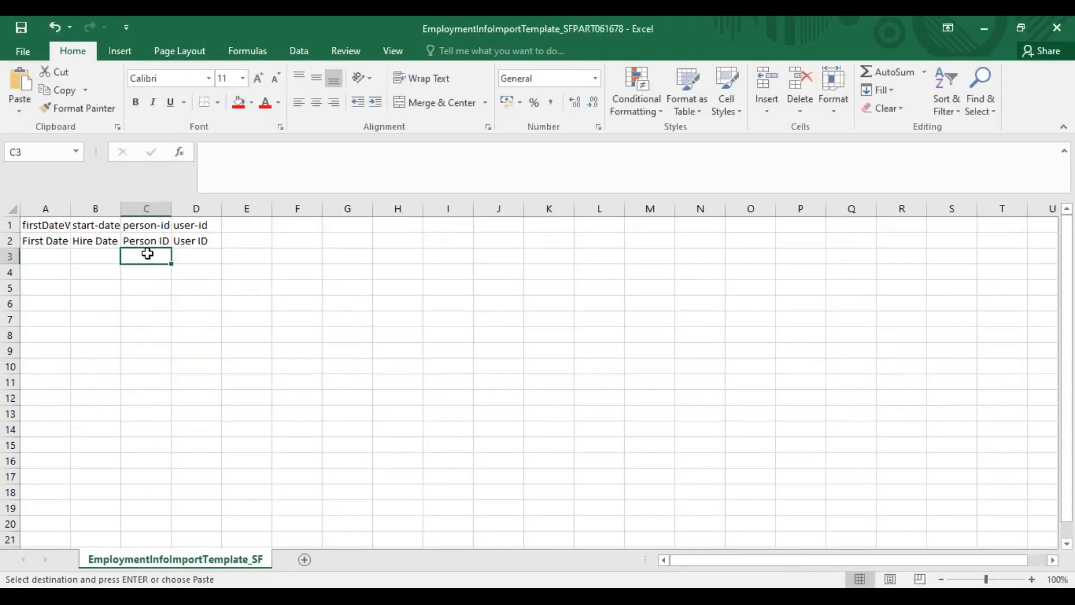
{"action": "key", "text": "ctrl+v"}
{"action": "left_click", "coordinate": [192, 255]}
{"action": "key", "text": "ctrl+v"}
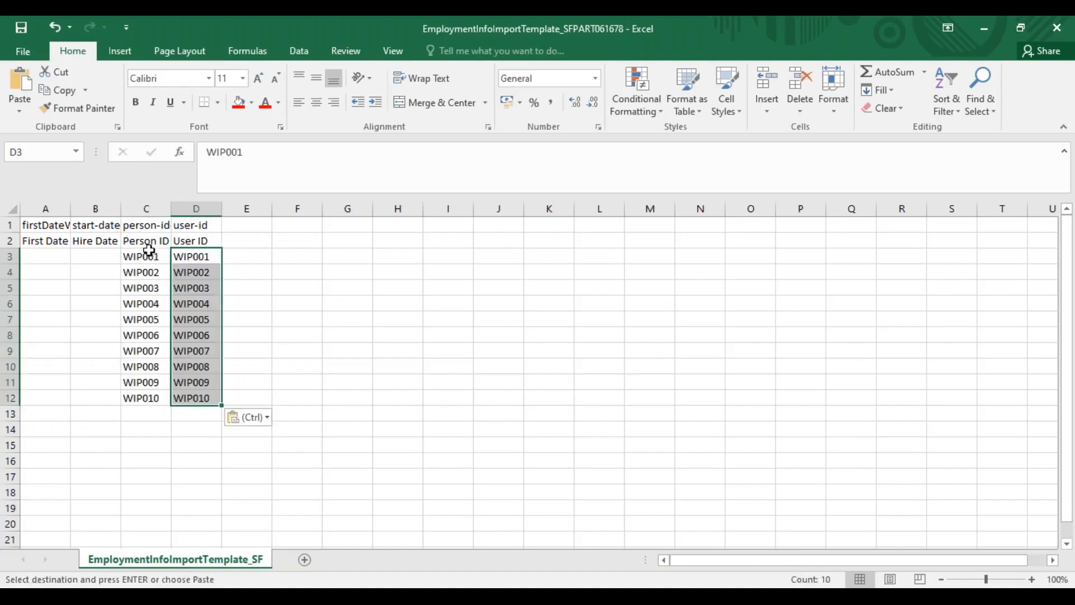
Copy the ten 01/11/2022 dates from the previous workbook into the Hire Date column from B3 and the First Date Worked column from A3
{"action": "left_click", "coordinate": [96, 260]}
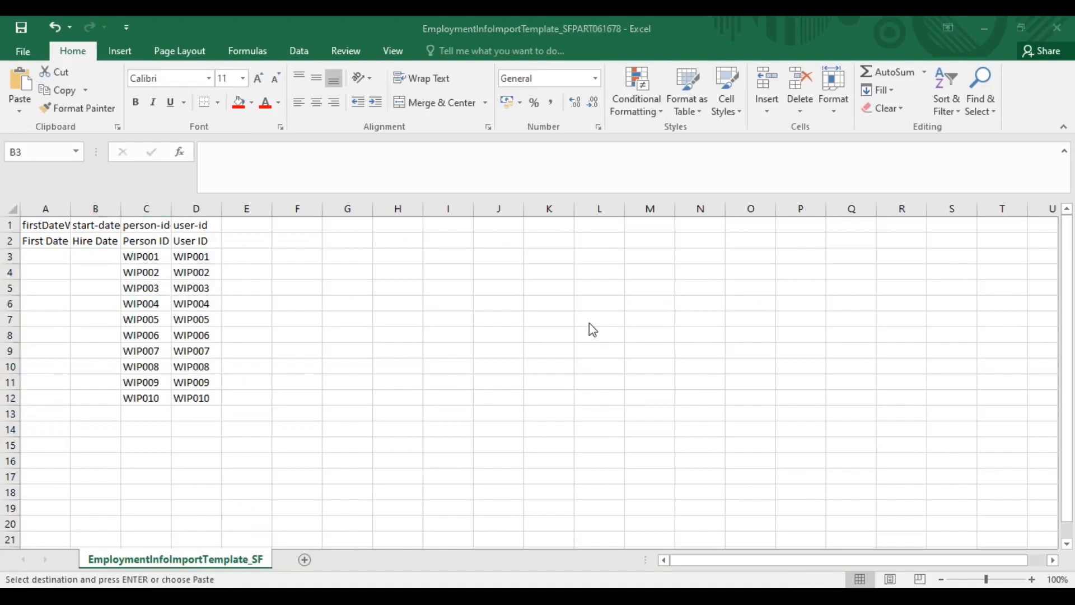
{"action": "key", "text": "alt+Tab"}
{"action": "left_click", "coordinate": [943, 259]}
{"action": "left_click_drag", "start_coordinate": [944, 259], "coordinate": [937, 392]}
{"action": "key", "text": "ctrl+c"}
{"action": "key", "text": "alt+Tab"}
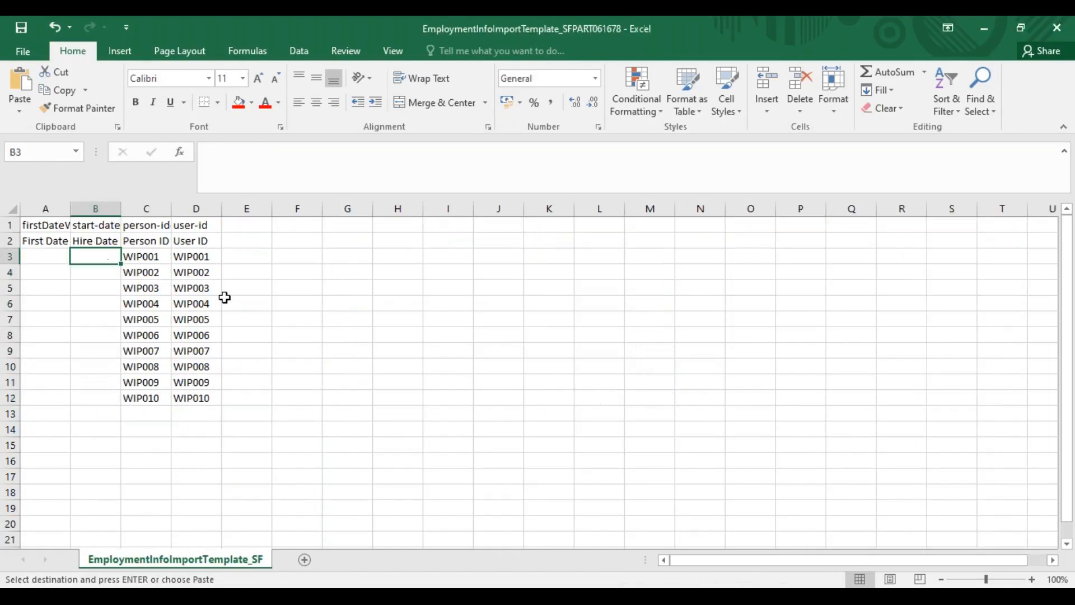
{"action": "key", "text": "ctrl+v"}
{"action": "left_click", "coordinate": [49, 261]}
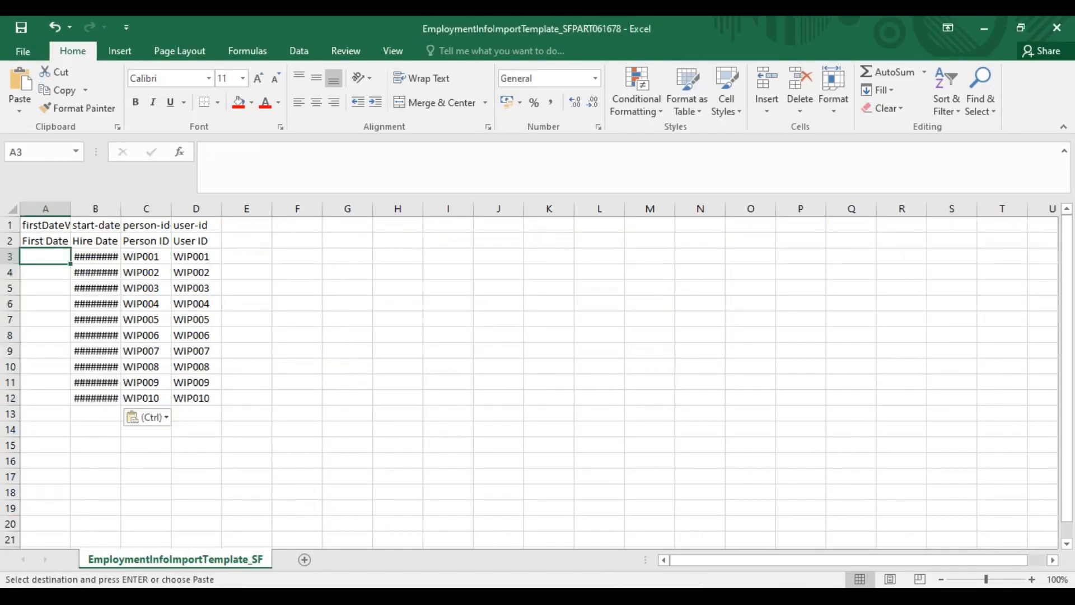
{"action": "key", "text": "ctrl+v"}
Fit columns A and B to their contents and save the EmploymentInfo template, keeping the CSV format
{"action": "double_click", "coordinate": [69, 211]}
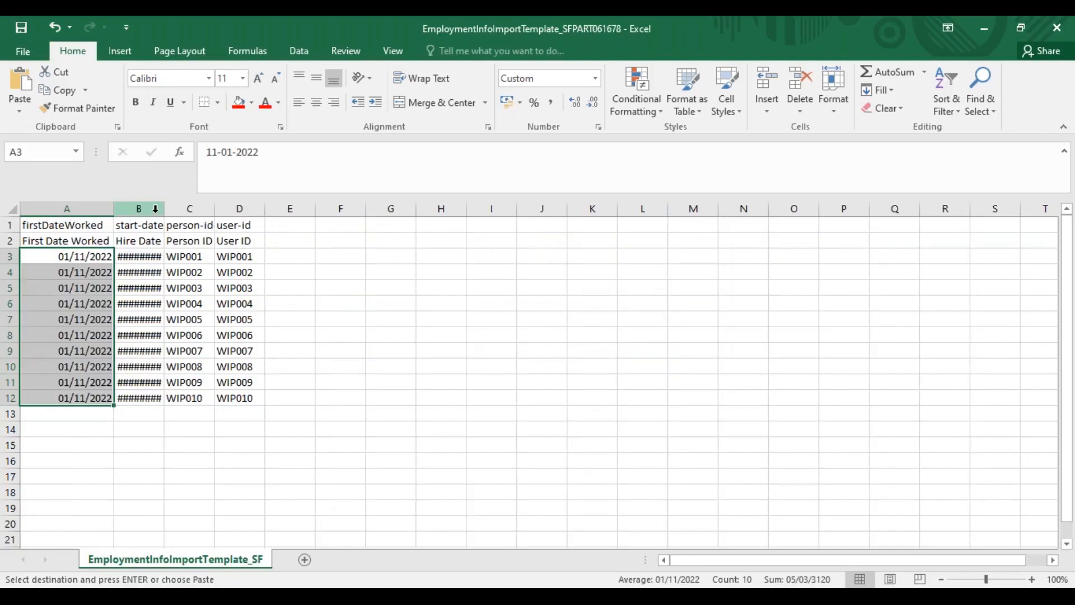
{"action": "double_click", "coordinate": [167, 210]}
{"action": "key", "text": "ctrl+s"}
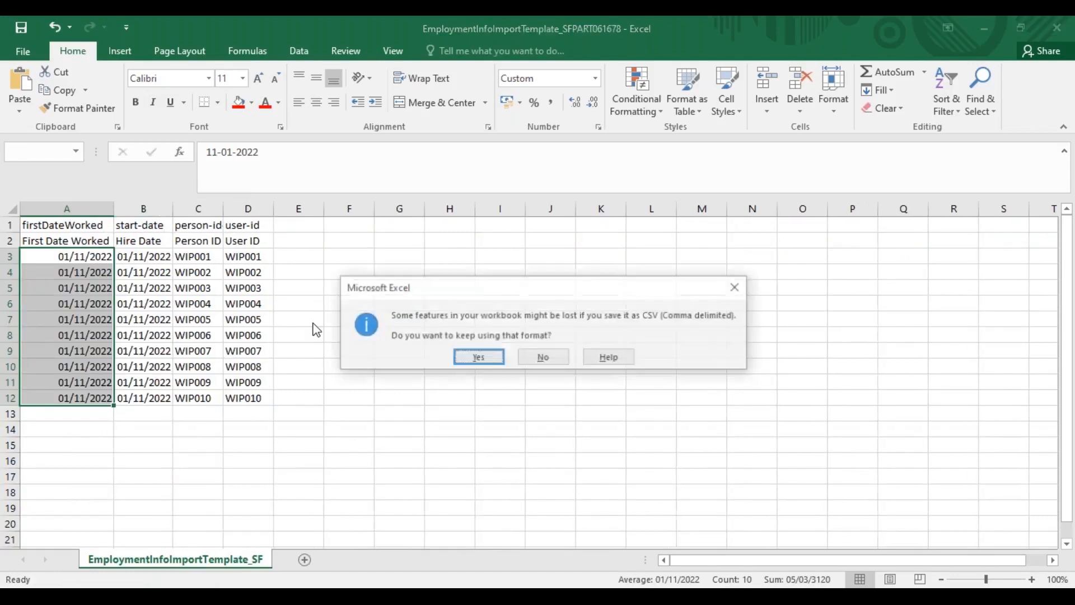
{"action": "left_click", "coordinate": [478, 355]}
Open PersonInfoImportTemplate_SFPART061678 from the Wipro folder
{"action": "left_click", "coordinate": [648, 597]}
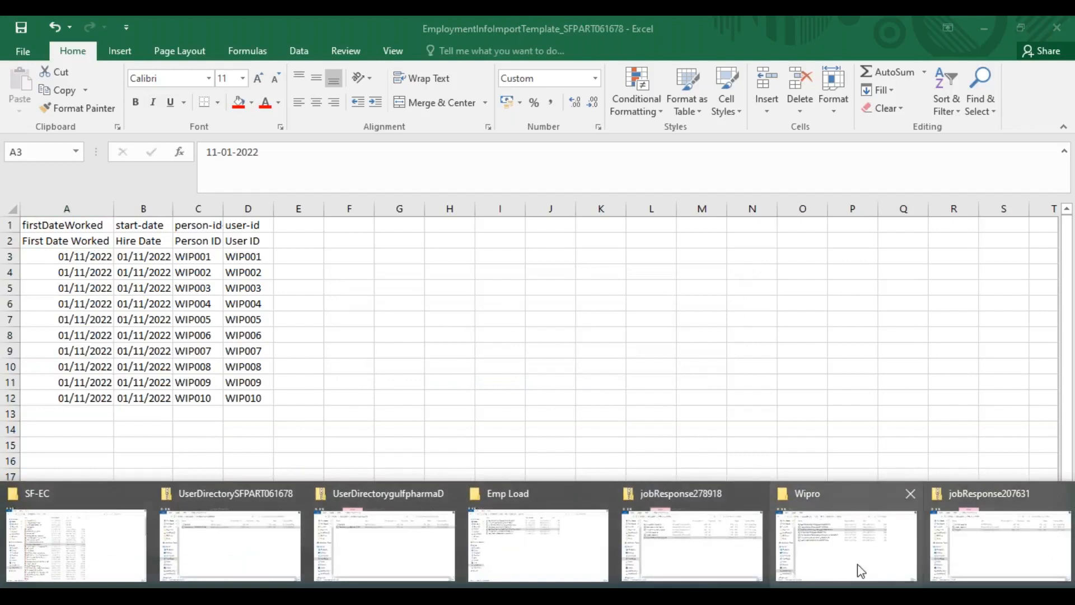
{"action": "left_click", "coordinate": [852, 568]}
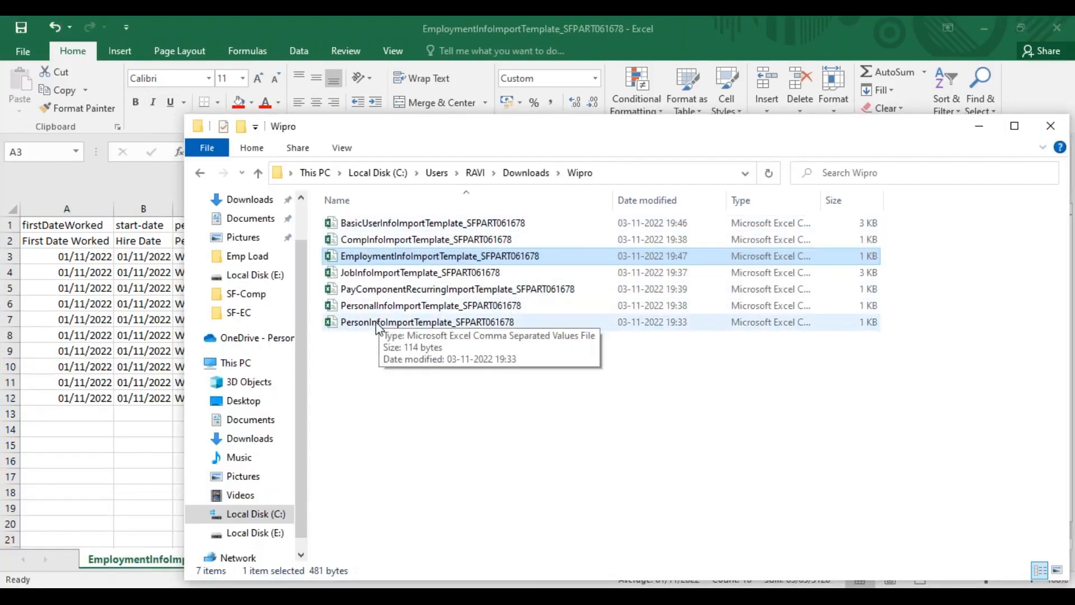
{"action": "double_click", "coordinate": [375, 321]}
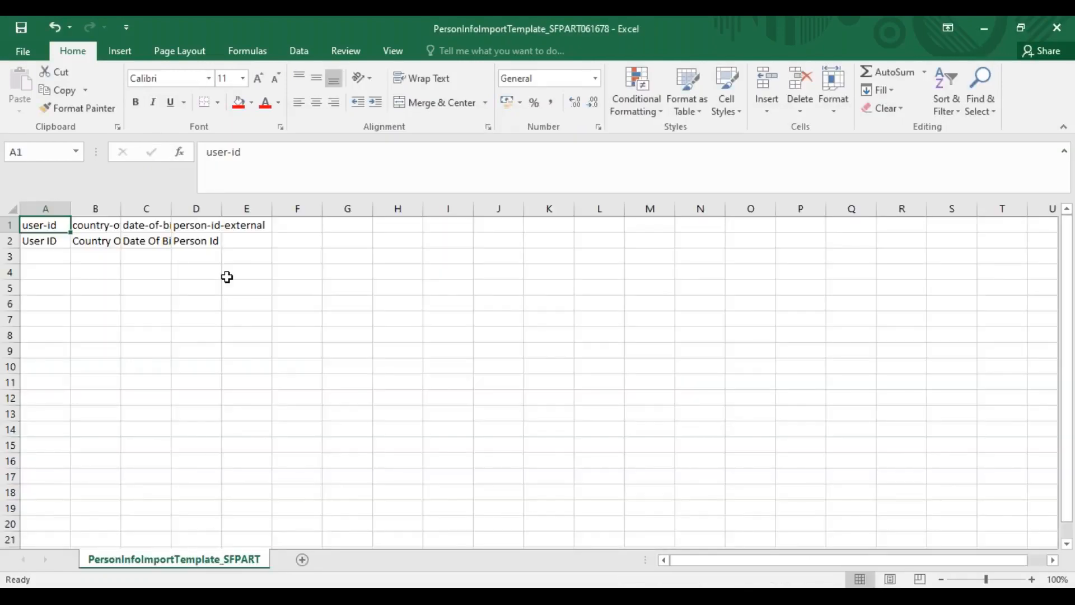
Copy the ten user IDs from the EmploymentInfo template into the Person Id column from D3 and the User ID column from A3
{"action": "left_click", "coordinate": [188, 259]}
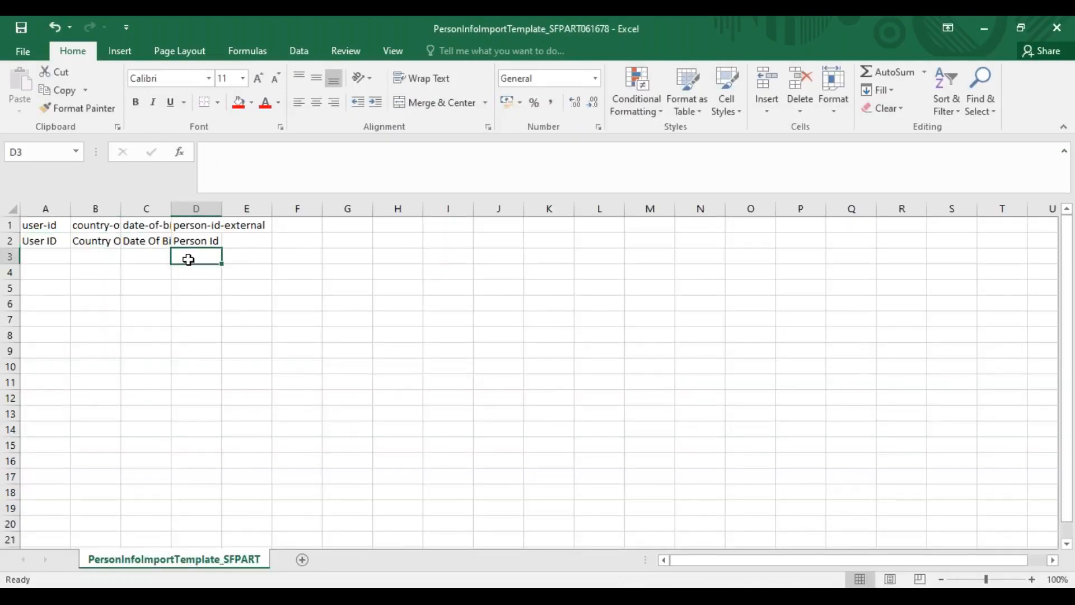
{"action": "key", "text": "alt+Tab"}
{"action": "left_click_drag", "start_coordinate": [243, 257], "coordinate": [249, 399]}
{"action": "key", "text": "ctrl+c"}
{"action": "key", "text": "alt+Tab"}
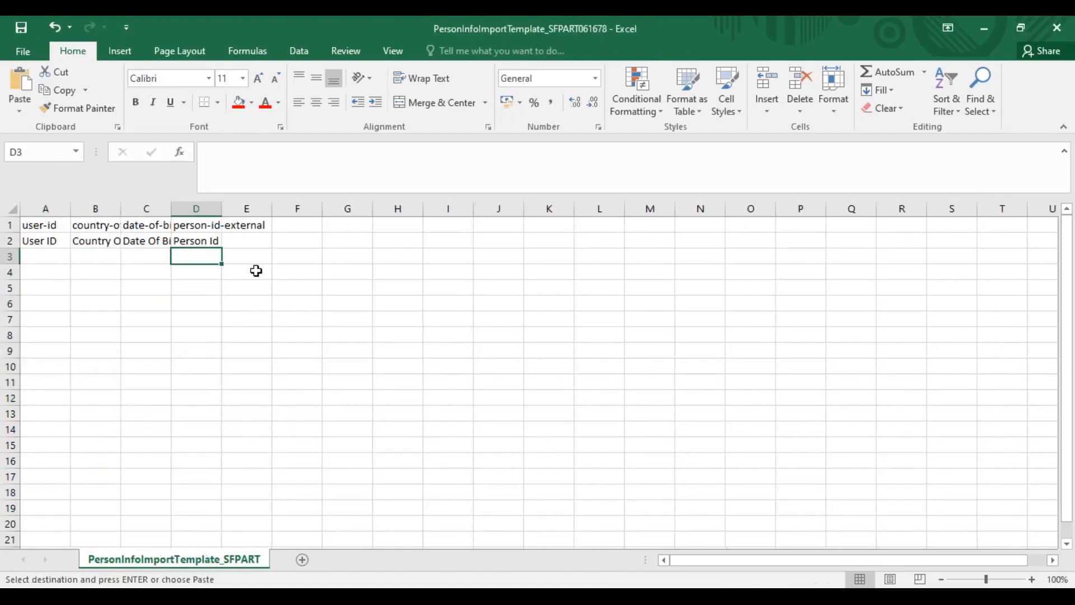
{"action": "key", "text": "ctrl+v"}
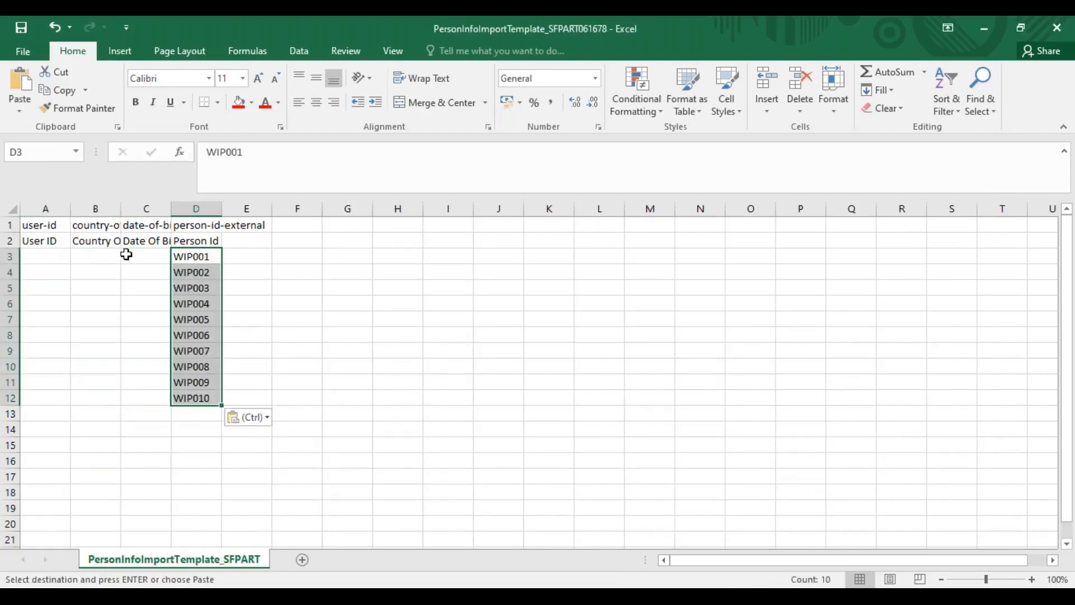
{"action": "left_click", "coordinate": [51, 256]}
{"action": "key", "text": "Return"}
{"action": "key", "text": "ctrl+v"}
Enter IND as the country of birth in B3 and fill it down to B12
{"action": "left_click", "coordinate": [105, 256]}
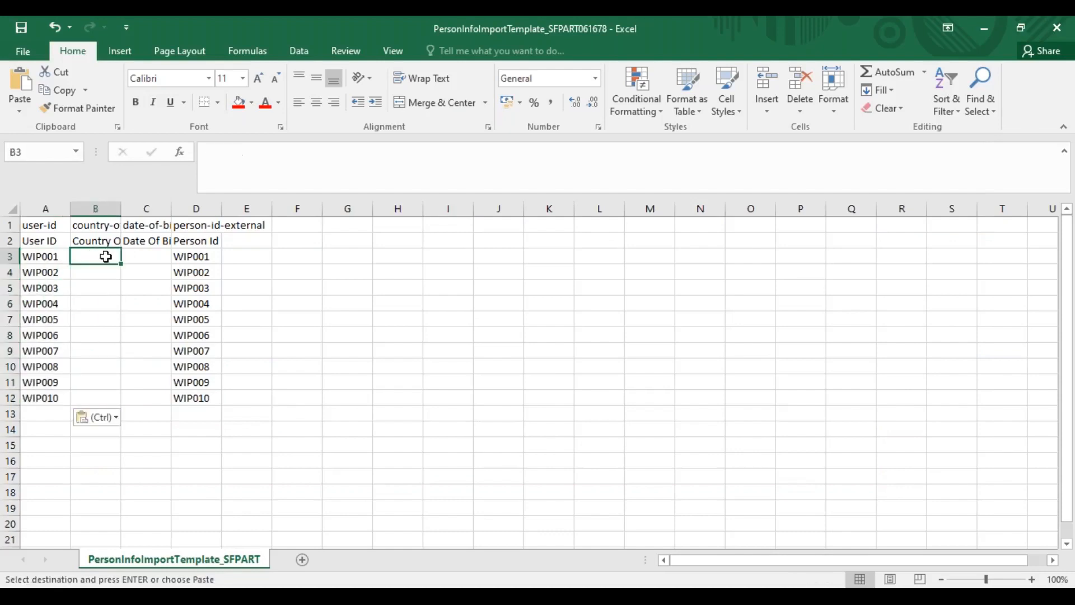
{"action": "key", "text": "Escape"}
{"action": "type", "text": "IND"}
{"action": "key", "text": "Return"}
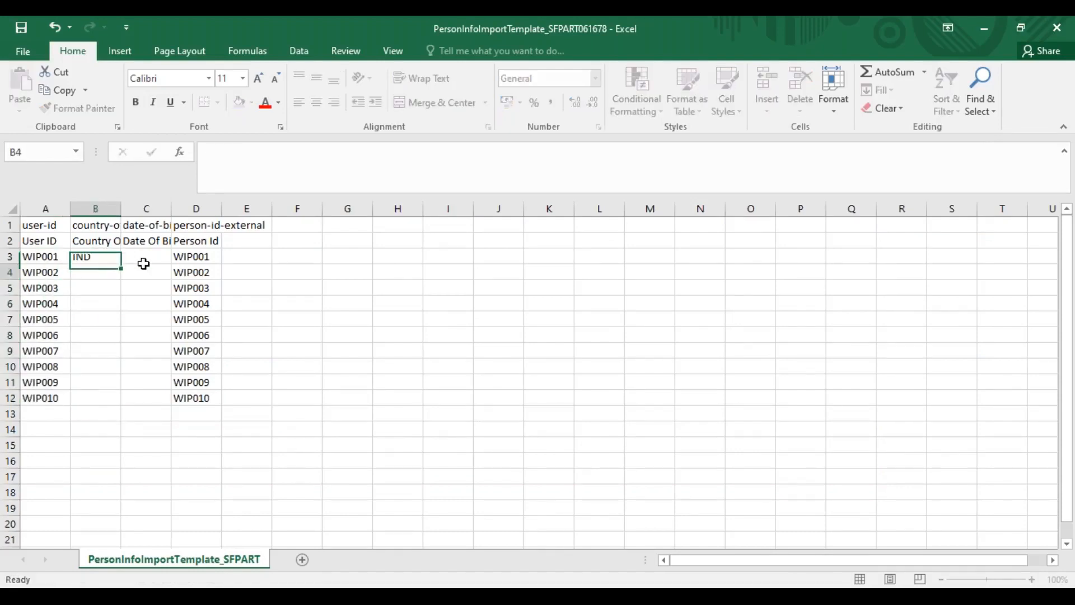
{"action": "left_click", "coordinate": [104, 257]}
{"action": "left_click_drag", "start_coordinate": [104, 257], "coordinate": [111, 401]}
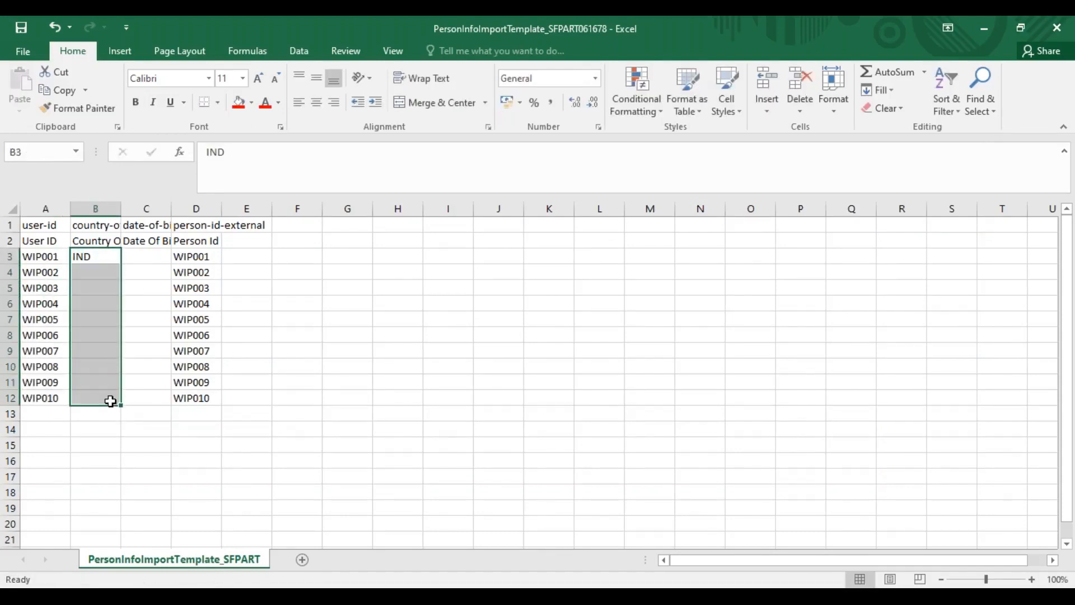
{"action": "key", "text": "ctrl+d"}
Copy the ten dates from A3 to A12 of the EmploymentInfo template into the Date Of Birth column, starting at C3
{"action": "left_click", "coordinate": [144, 256]}
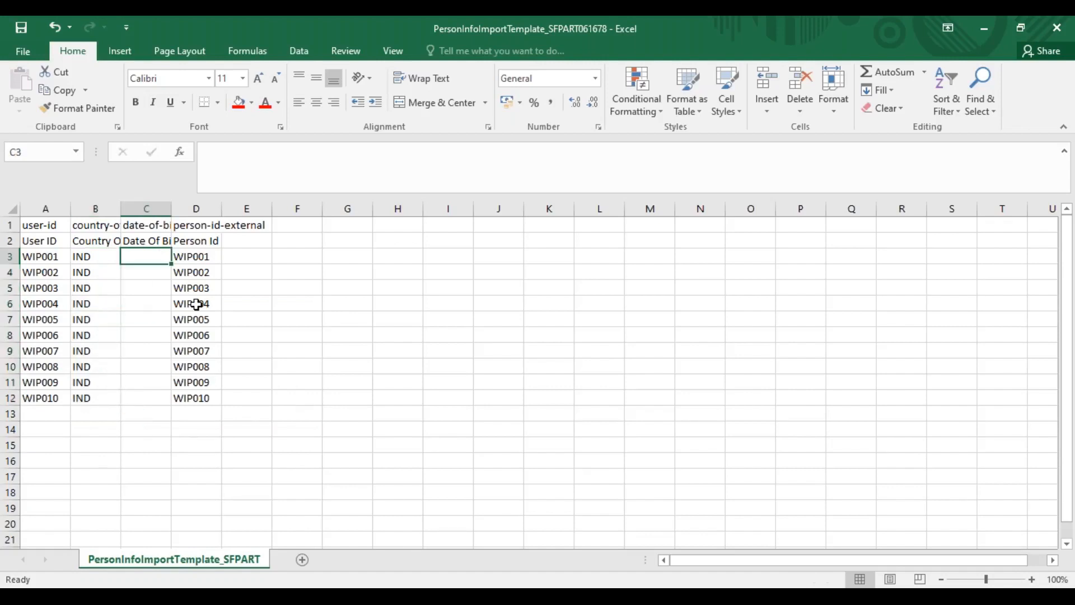
{"action": "key", "text": "alt+Tab"}
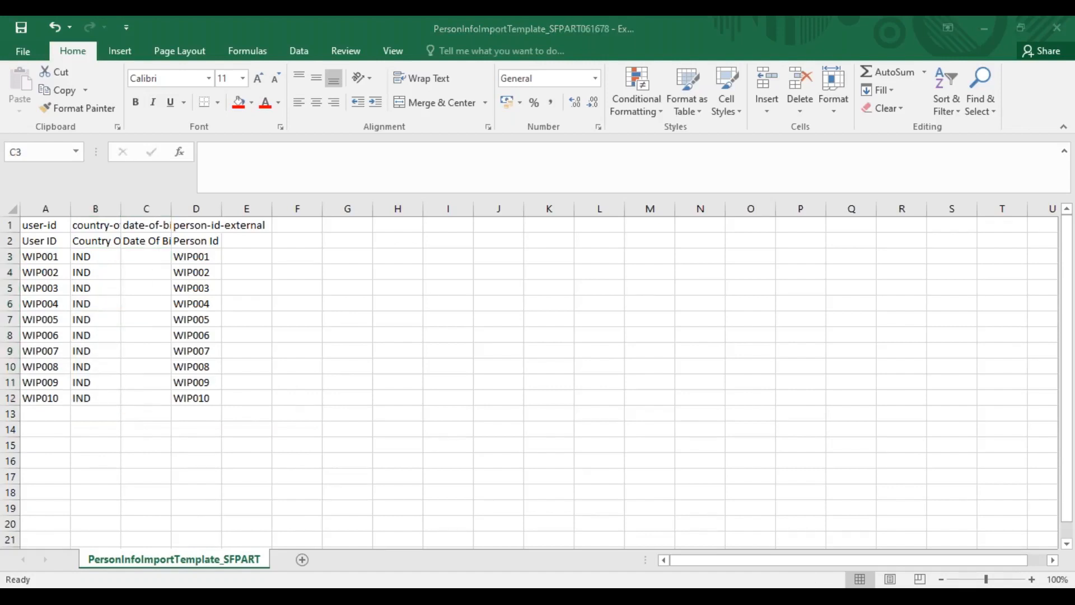
{"action": "left_click_drag", "start_coordinate": [84, 257], "coordinate": [102, 395]}
{"action": "key", "text": "ctrl+c"}
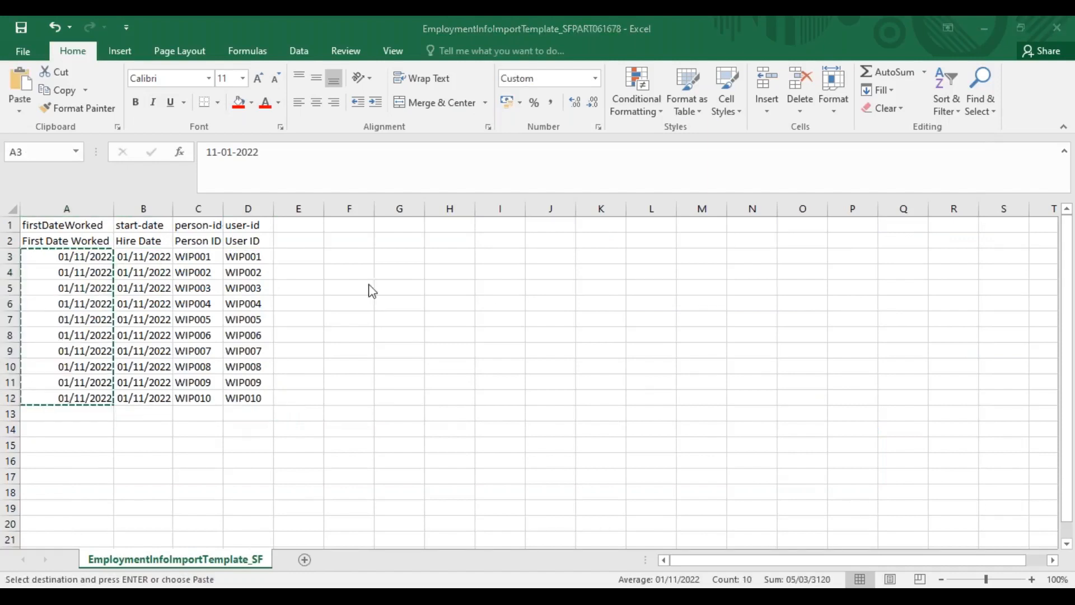
{"action": "key", "text": "alt+Tab"}
{"action": "key", "text": "ctrl+v"}
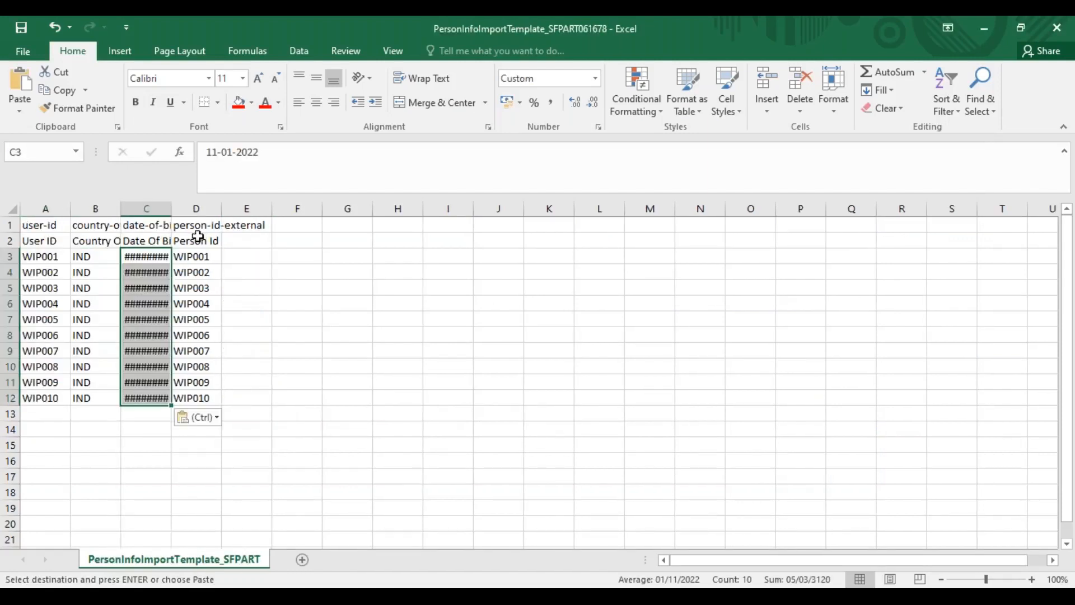
Replace the year in the birth dates in C3 and C4 with a different birth year for each employee
{"action": "left_click", "coordinate": [271, 153]}
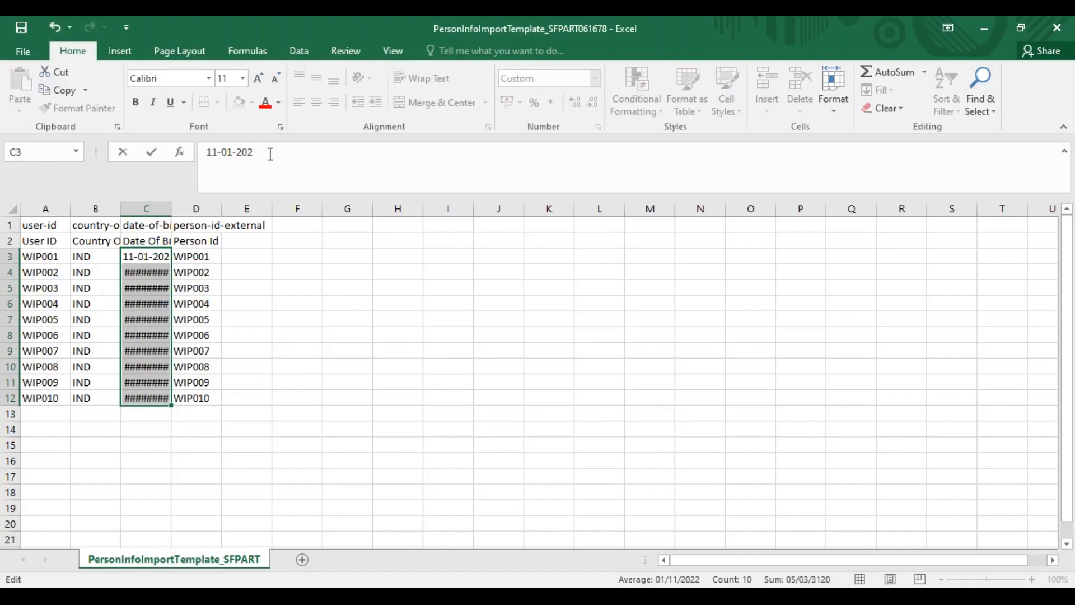
{"action": "type", "text": "1991"}
{"action": "key", "text": "Return"}
{"action": "left_click", "coordinate": [169, 269]}
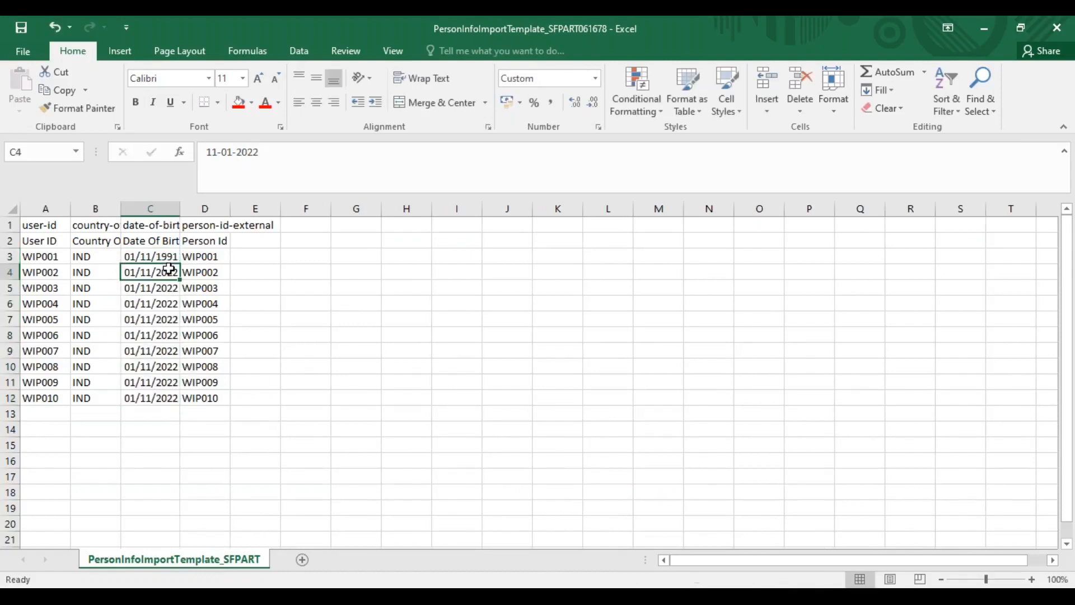
{"action": "left_click_drag", "start_coordinate": [237, 155], "coordinate": [266, 156]}
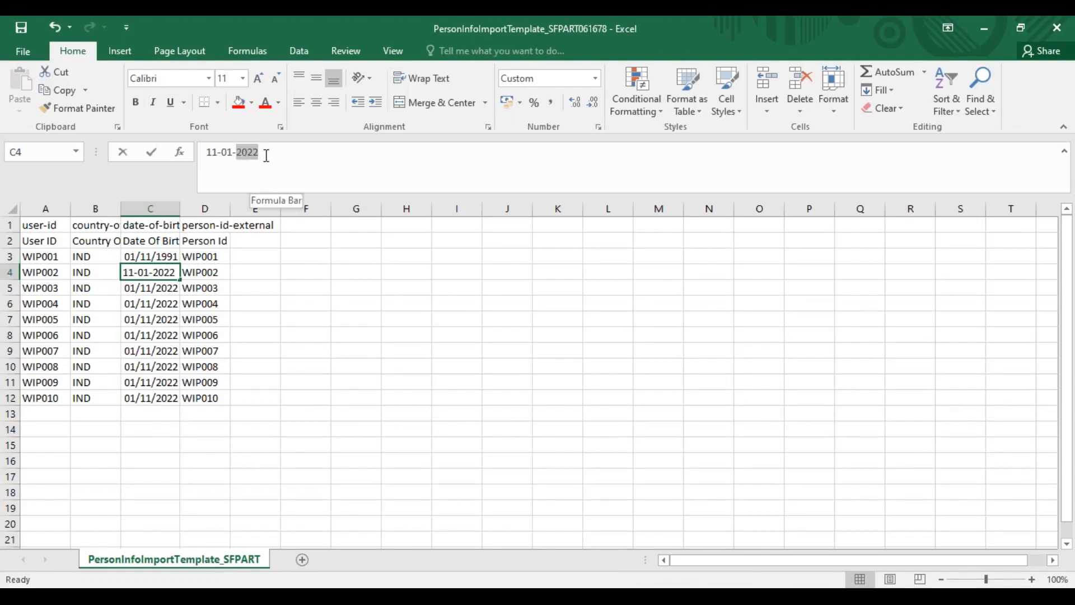
{"action": "type", "text": "198"}
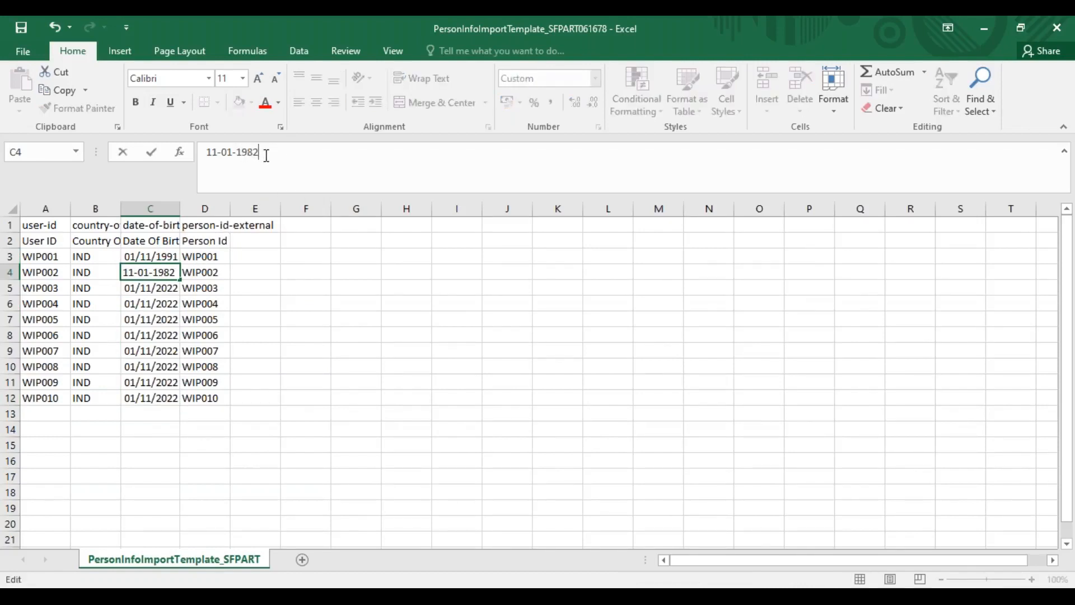
{"action": "key", "text": "Return"}
Replace the year in the birth date in C5 with the third employee's birth year
{"action": "left_click", "coordinate": [267, 156]}
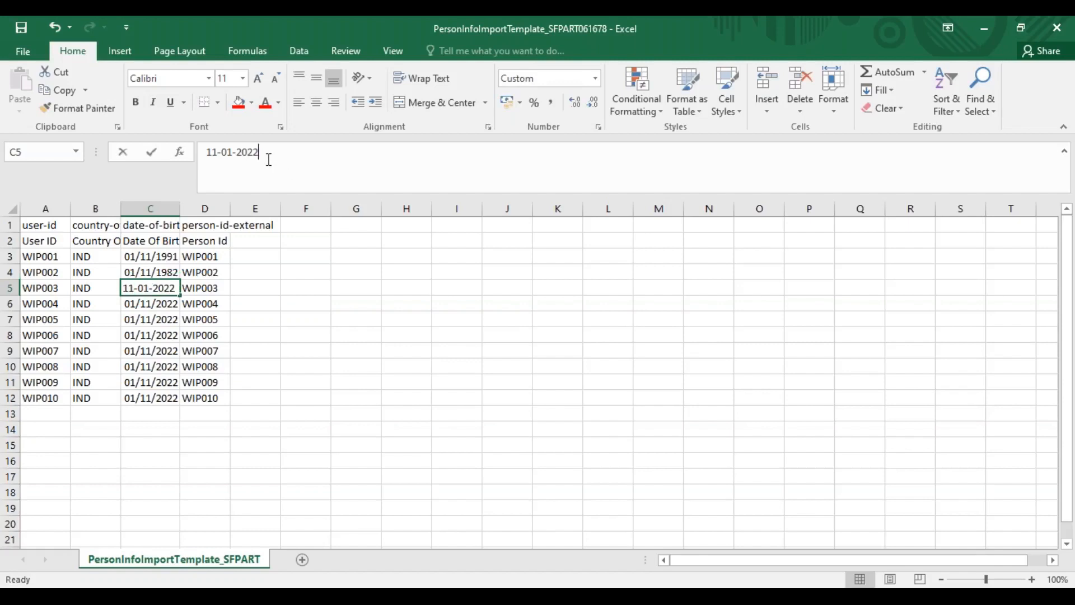
{"action": "key", "text": "BackSpace"}
{"action": "key", "text": "BackSpace"}
{"action": "key", "text": "BackSpace"}
{"action": "key", "text": "BackSpace"}
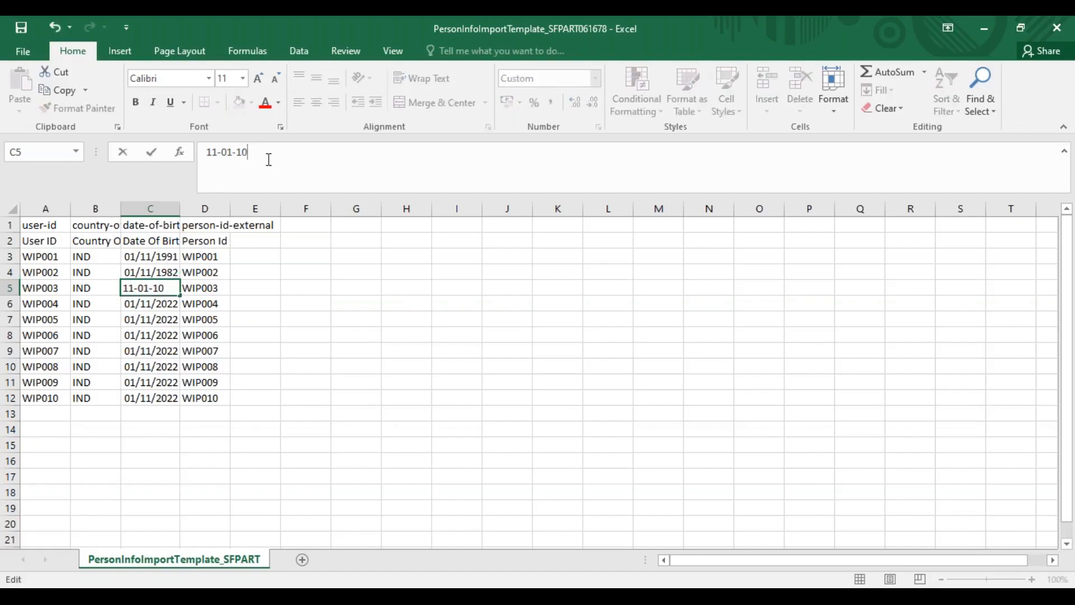
{"action": "type", "text": "10978"}
{"action": "left_click", "coordinate": [149, 303]}
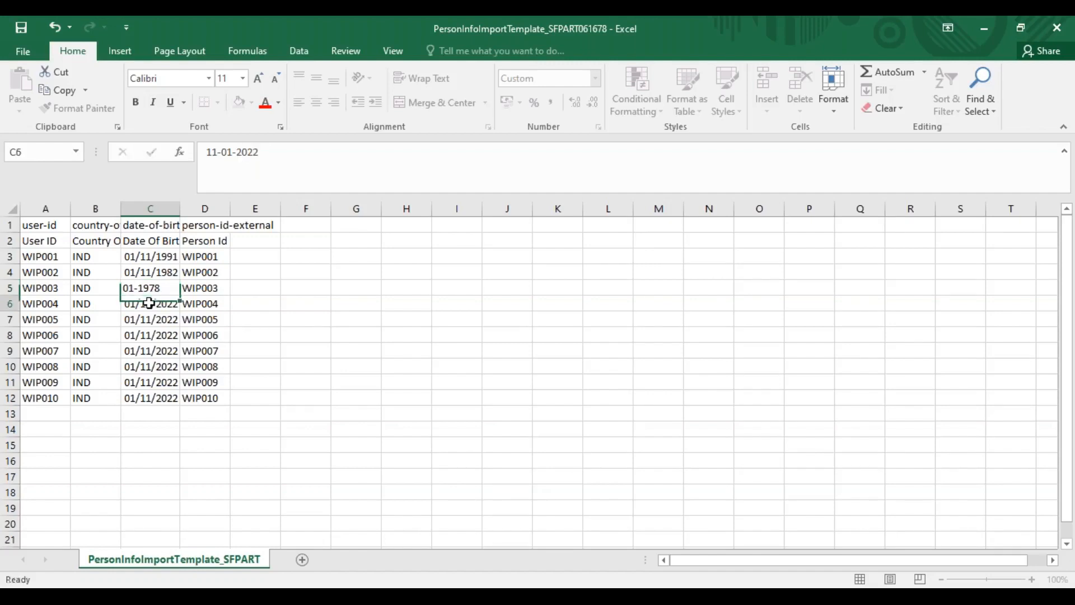
Repeat the three birth dates from C3 to C5 in C6 to C11, and fill the date in C11 down to C12
{"action": "left_click_drag", "start_coordinate": [162, 253], "coordinate": [162, 284]}
{"action": "key", "text": "ctrl+c"}
{"action": "left_click", "coordinate": [162, 303]}
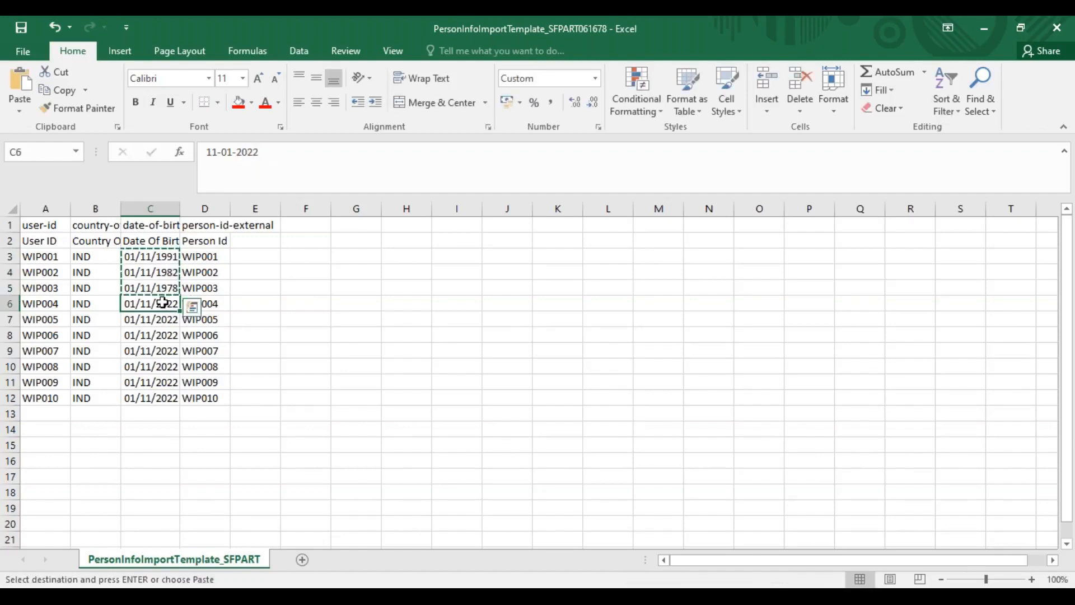
{"action": "key", "text": "ctrl+v"}
{"action": "left_click", "coordinate": [164, 351]}
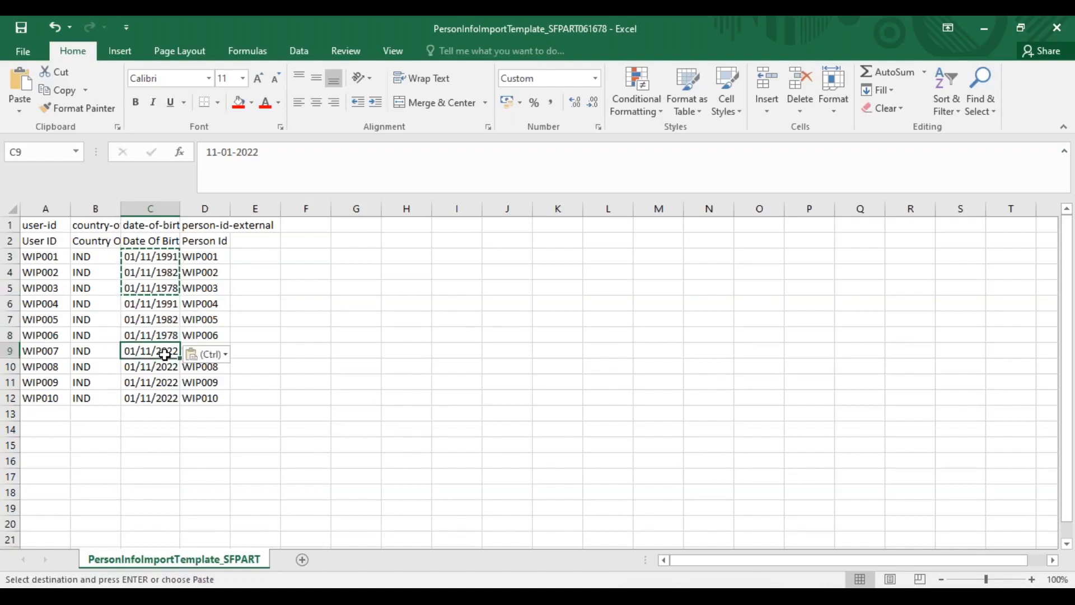
{"action": "key", "text": "ctrl+v"}
{"action": "left_click", "coordinate": [172, 383]}
{"action": "left_click_drag", "start_coordinate": [177, 392], "coordinate": [165, 410]}
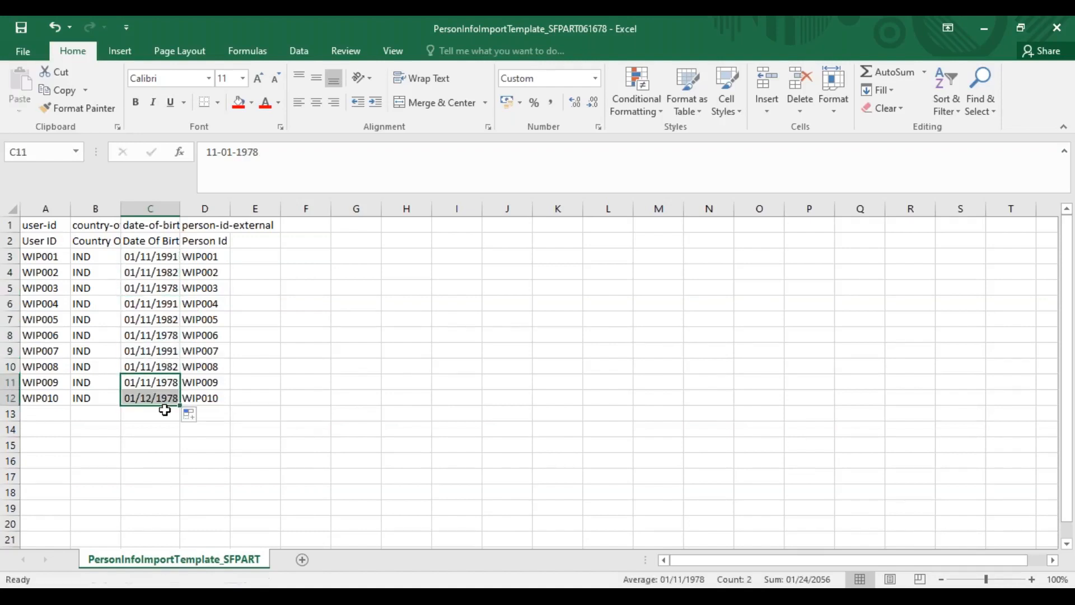
{"action": "left_click", "coordinate": [145, 384]}
Change the day in the birth dates in C3 and C4, keeping their years
{"action": "left_click", "coordinate": [126, 257]}
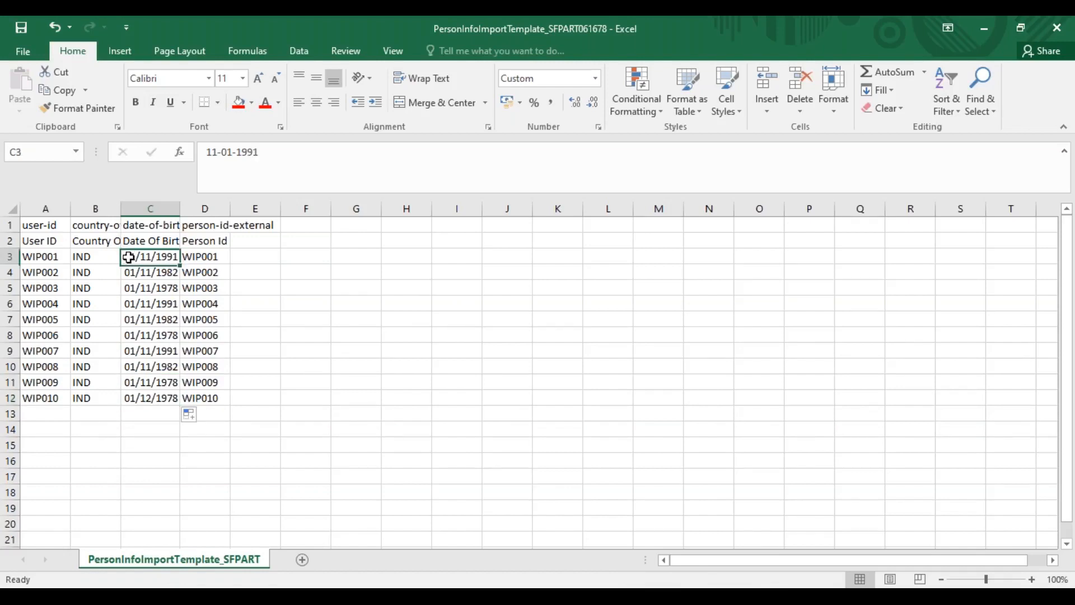
{"action": "left_click", "coordinate": [235, 151]}
{"action": "key", "text": "BackSpace"}
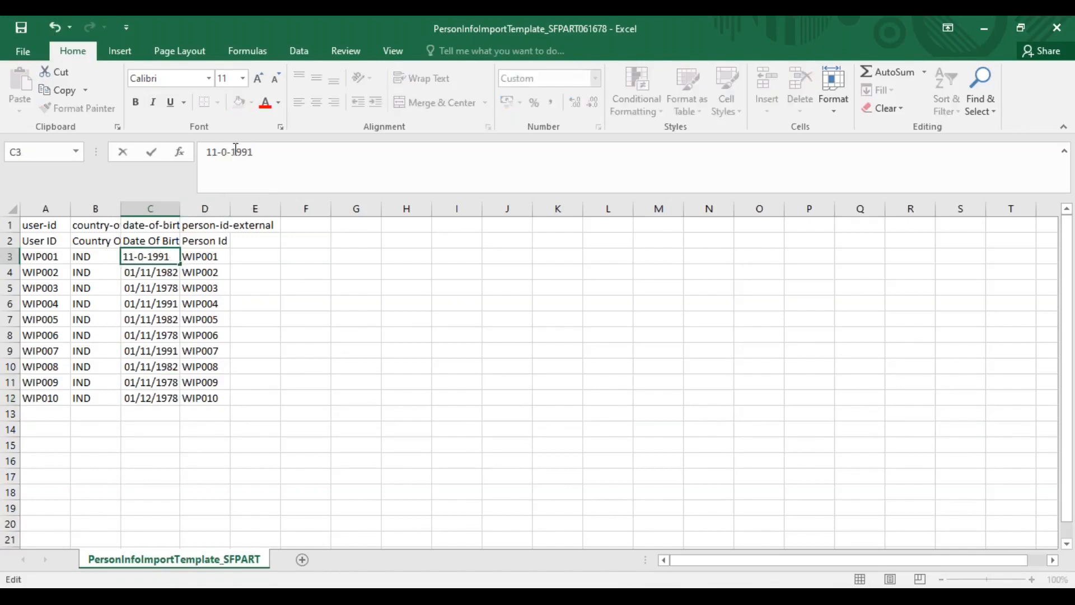
{"action": "type", "text": "4"}
{"action": "key", "text": "Return"}
{"action": "left_click", "coordinate": [236, 151]}
{"action": "key", "text": "BackSpace"}
{"action": "type", "text": "1-"}
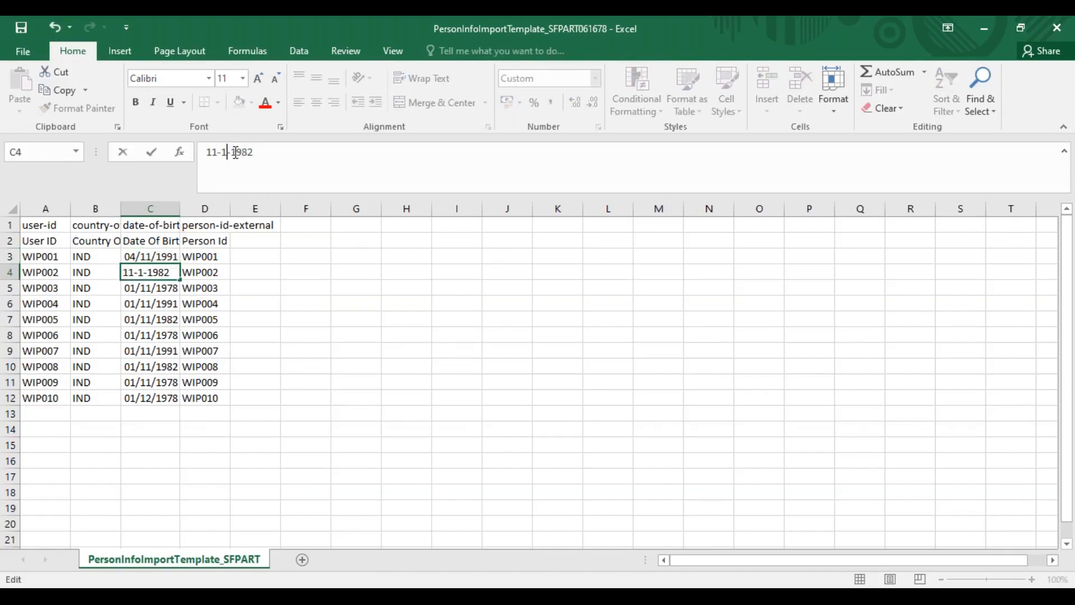
{"action": "type", "text": "0"}
{"action": "key", "text": "Return"}
Change the month in the birth dates in C5 and C6, keeping their years
{"action": "left_click", "coordinate": [235, 152]}
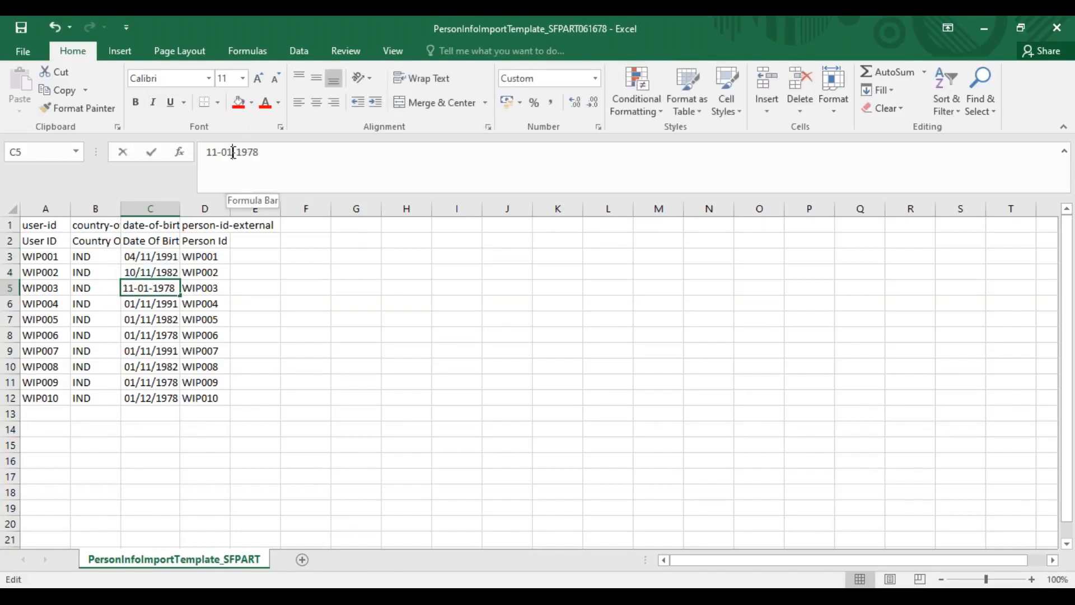
{"action": "key", "text": "BackSpace"}
{"action": "type", "text": "01/"}
{"action": "key", "text": "Return"}
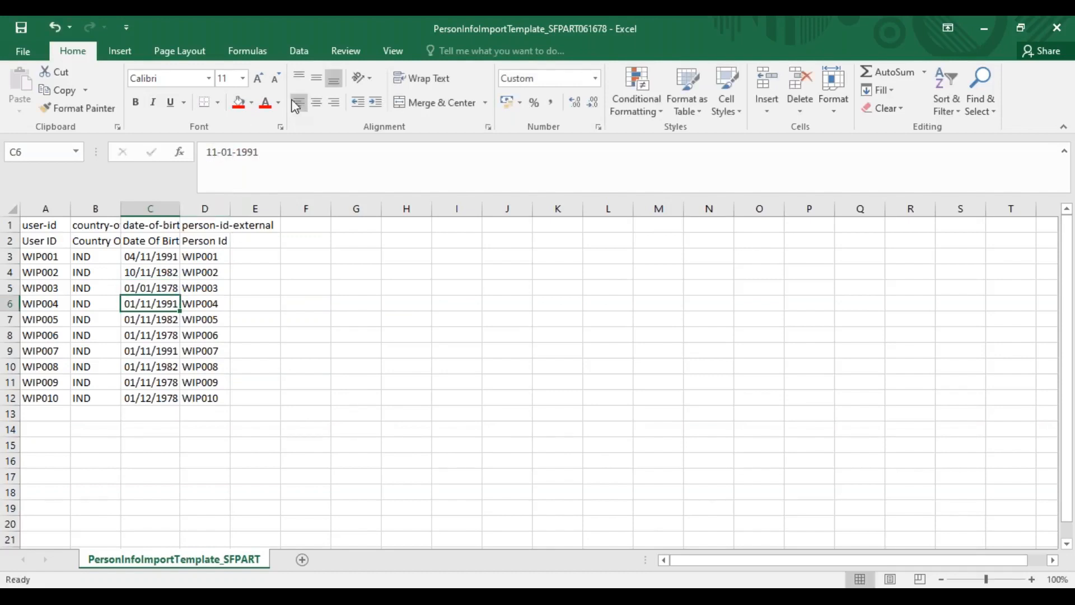
{"action": "left_click", "coordinate": [217, 152]}
{"action": "key", "text": "BackSpace"}
{"action": "key", "text": "BackSpace"}
{"action": "type", "text": "05"}
{"action": "key", "text": "Return"}
Change the month in the birth dates in C7 and C8, keeping their years
{"action": "left_click", "coordinate": [217, 152]}
{"action": "key", "text": "BackSpace"}
{"action": "type", "text": "0"}
{"action": "key", "text": "Return"}
{"action": "left_click", "coordinate": [217, 152]}
{"action": "key", "text": "BackSpace"}
{"action": "key", "text": "BackSpace"}
{"action": "type", "text": "02"}
{"action": "key", "text": "Return"}
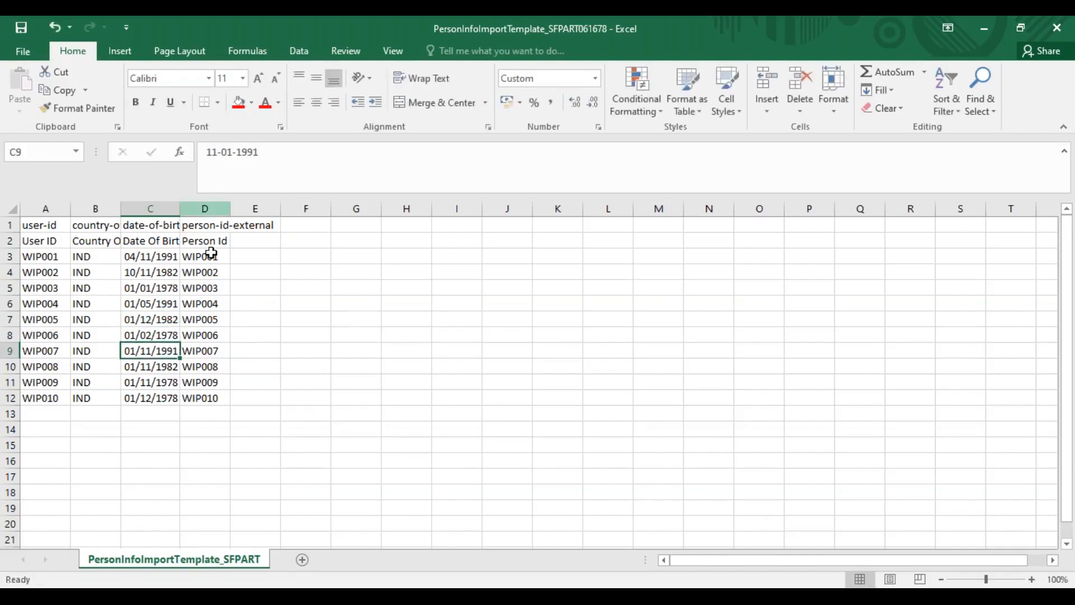
Change the month in the birth dates in C9 and C10, keeping their years, and save the PersonInfo template in its CSV format
{"action": "left_click", "coordinate": [218, 152]}
{"action": "key", "text": "BackSpace"}
{"action": "key", "text": "BackSpace"}
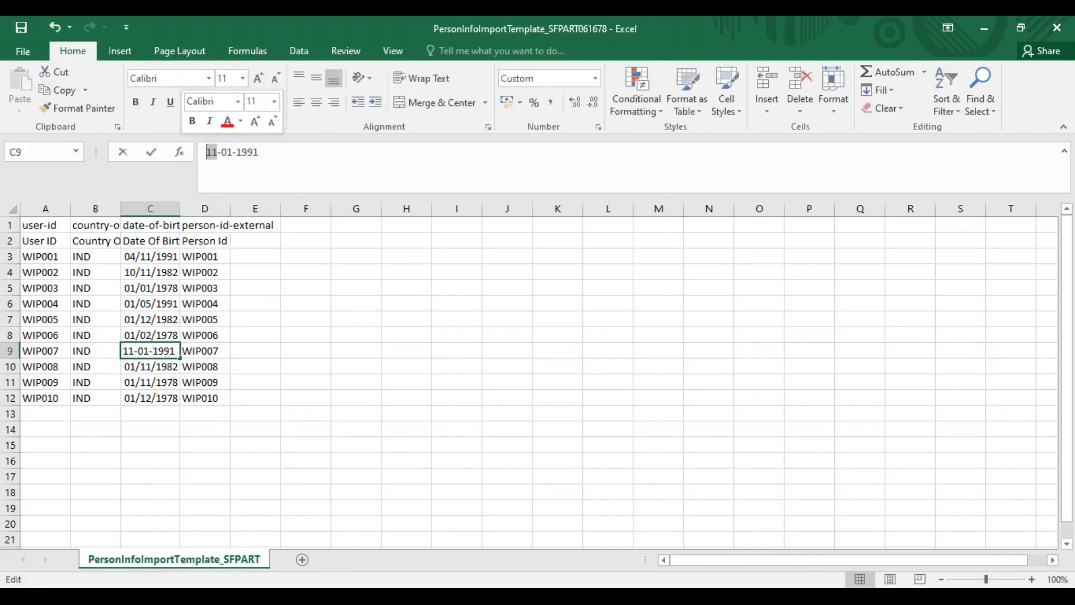
{"action": "type", "text": "03"}
{"action": "key", "text": "Return"}
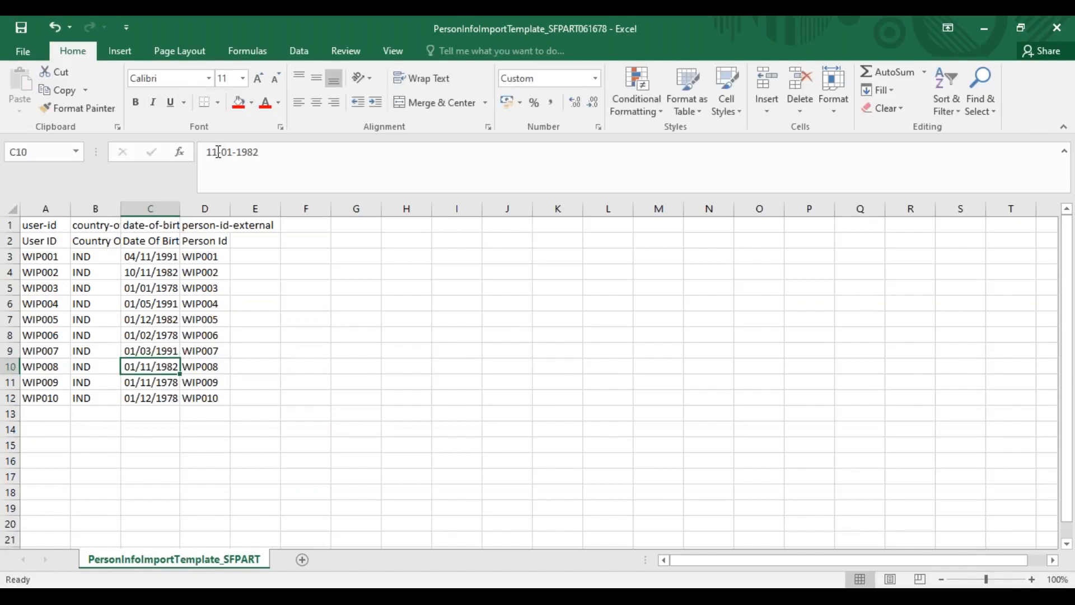
{"action": "left_click_drag", "start_coordinate": [218, 152], "coordinate": [206, 152]}
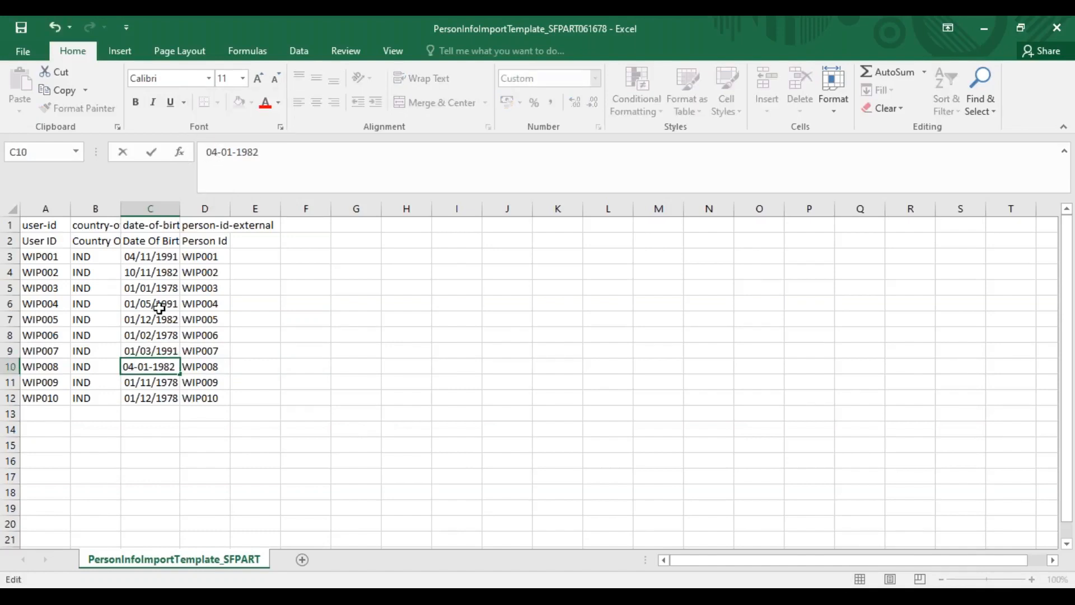
{"action": "left_click", "coordinate": [152, 370]}
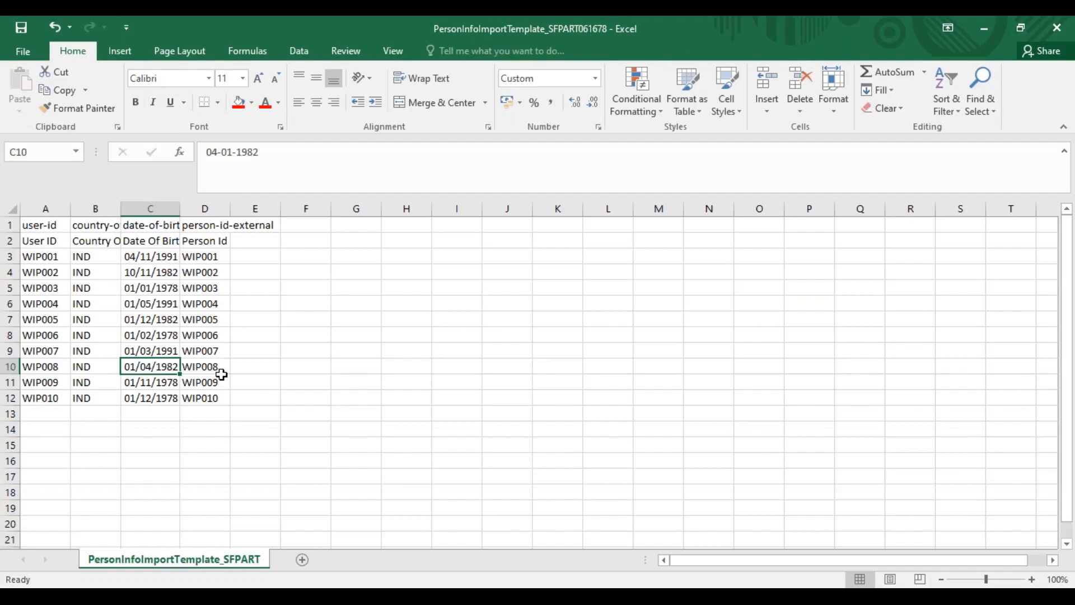
{"action": "key", "text": "ctrl+s"}
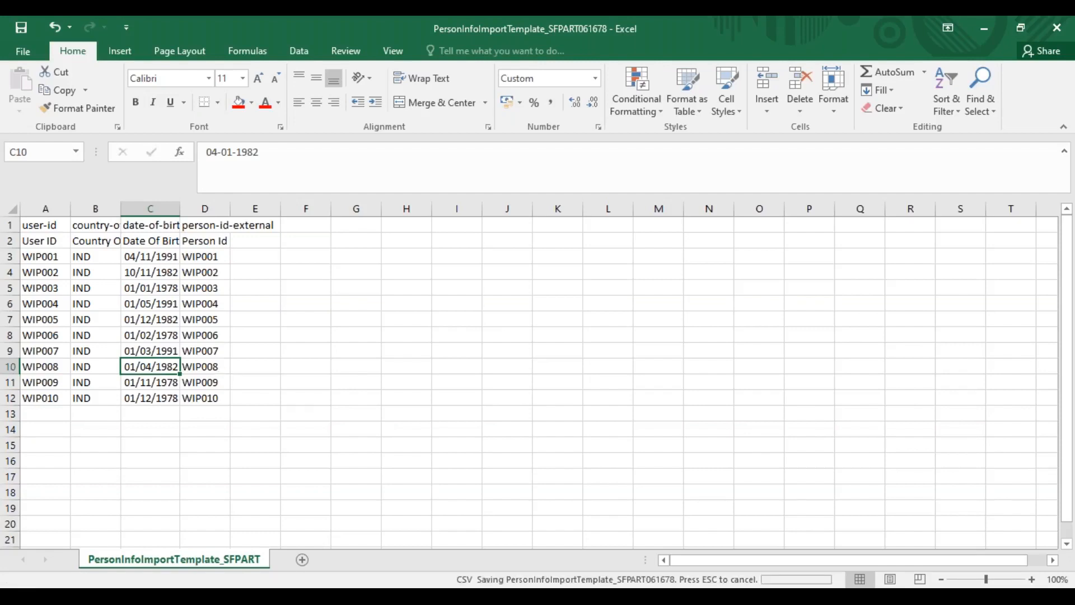
{"action": "left_click", "coordinate": [479, 358]}
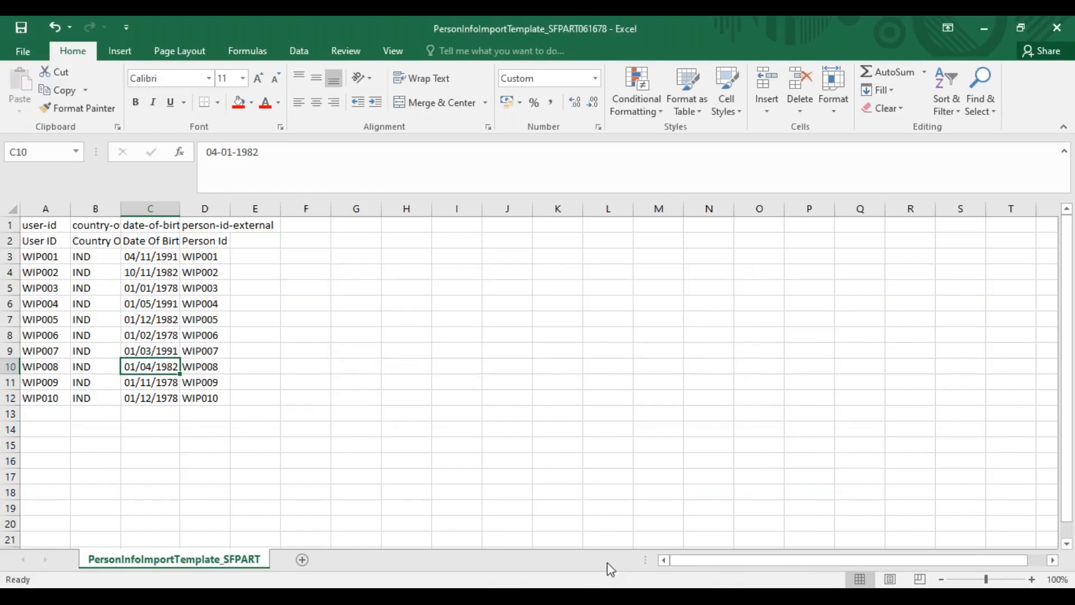
Open JobInfoImportTemplate_SFPART061678 from the Wipro downloads folder
{"action": "key", "text": "alt+Tab"}
{"action": "key", "text": "Tab"}
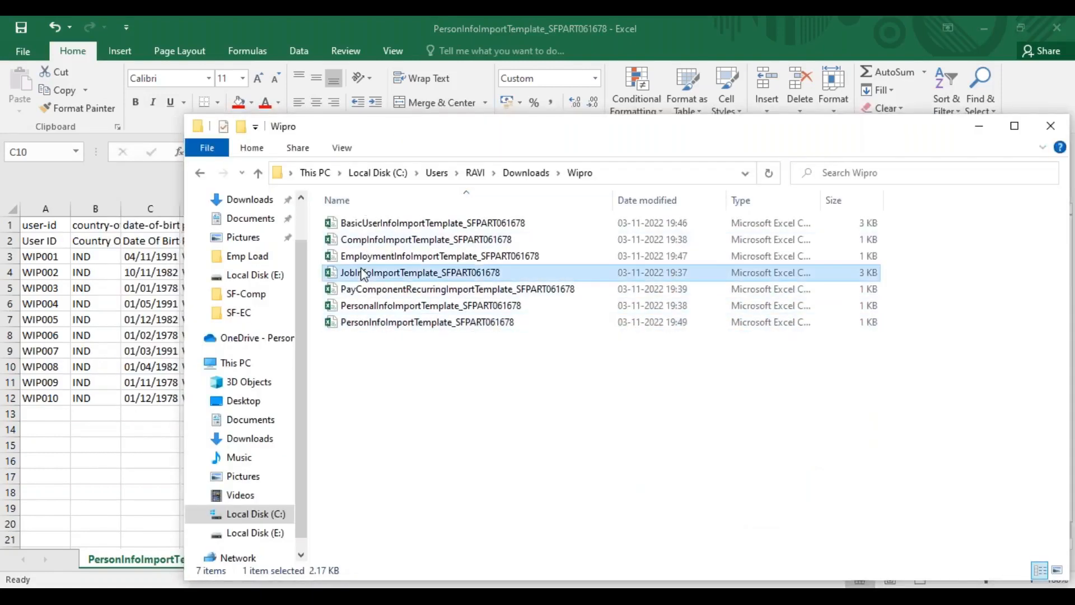
{"action": "key", "text": "alt+Tab"}
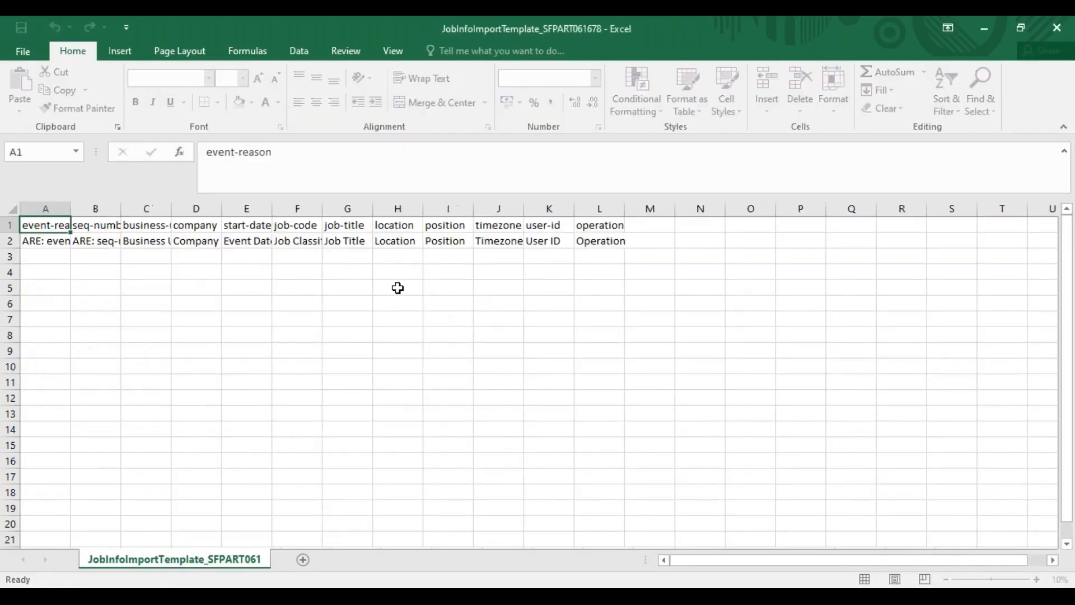
Copy the person IDs WIP001 to WIP010 from the PersonInfo template into the JobInfo template's User ID column, starting at K3
{"action": "left_click", "coordinate": [558, 251]}
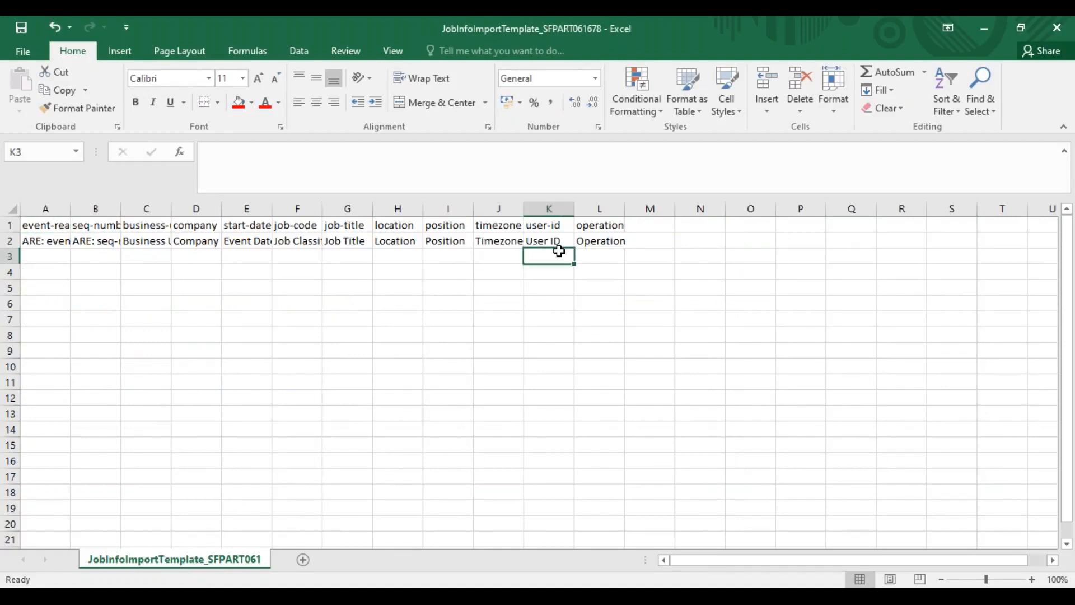
{"action": "key", "text": "alt+Tab"}
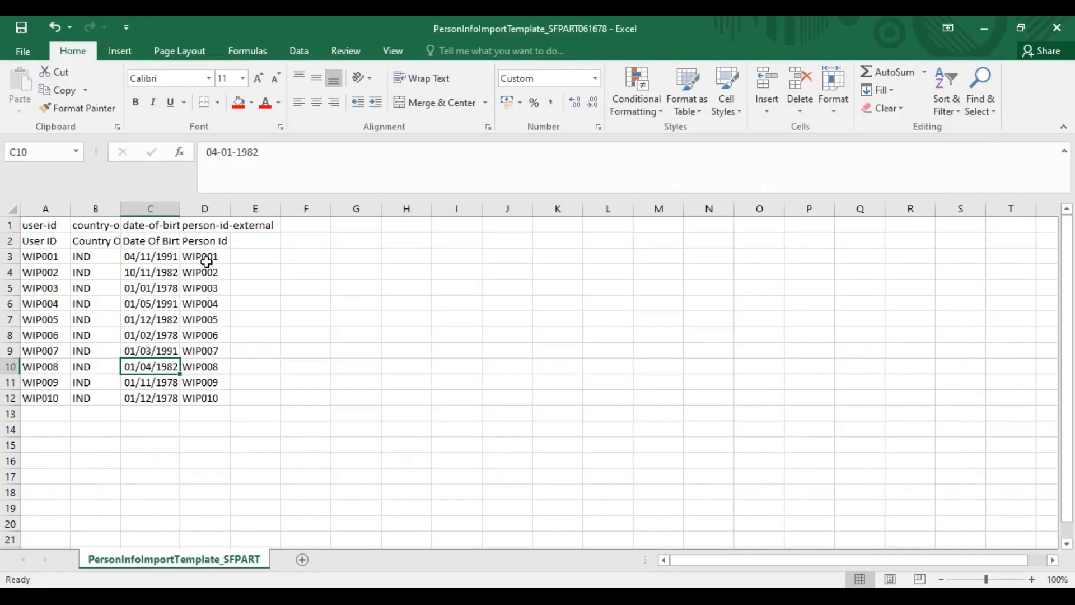
{"action": "left_click_drag", "start_coordinate": [201, 256], "coordinate": [206, 398]}
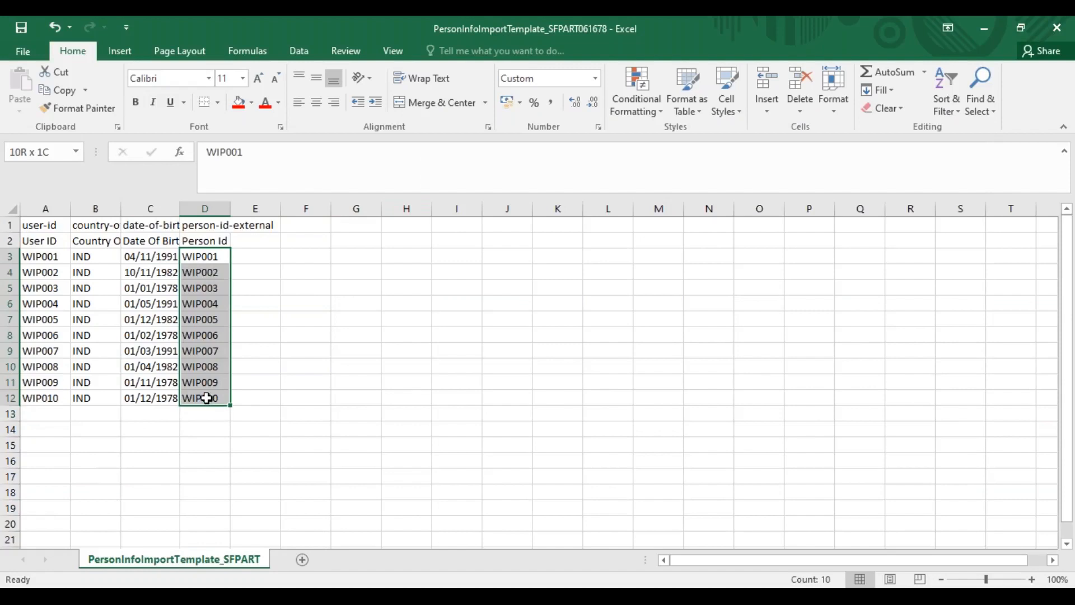
{"action": "key", "text": "ctrl+c"}
{"action": "key", "text": "alt+Tab"}
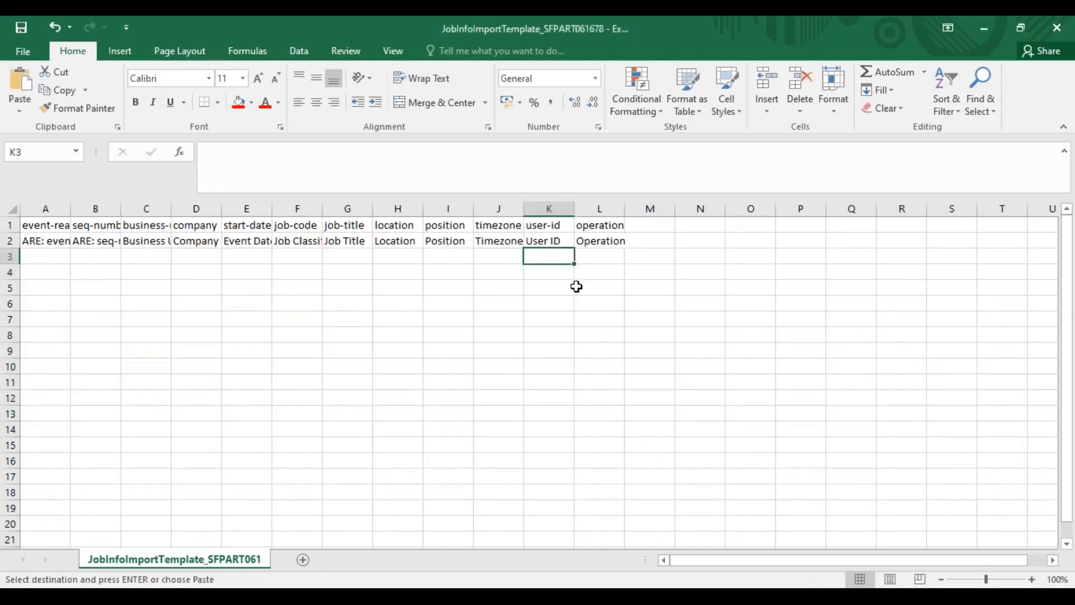
{"action": "key", "text": "ctrl+v"}
Copy the First Date Worked dates from the EmploymentInfo template into the JobInfo template's Event Date column from E3, and fit the column width
{"action": "key", "text": "alt+Tab"}
{"action": "key", "text": "alt+Tab"}
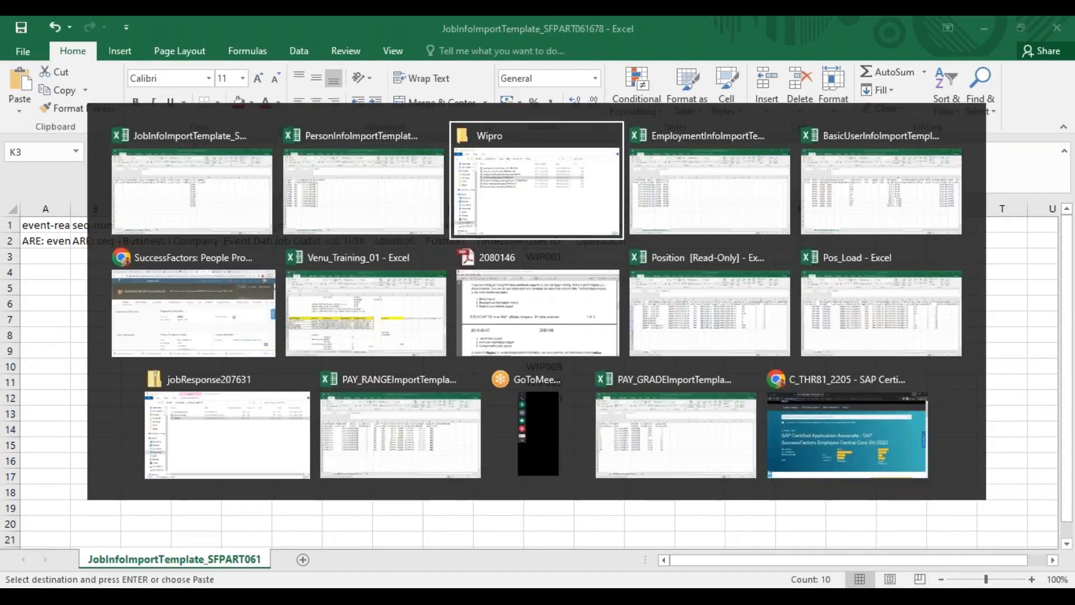
{"action": "key", "text": "alt+Tab"}
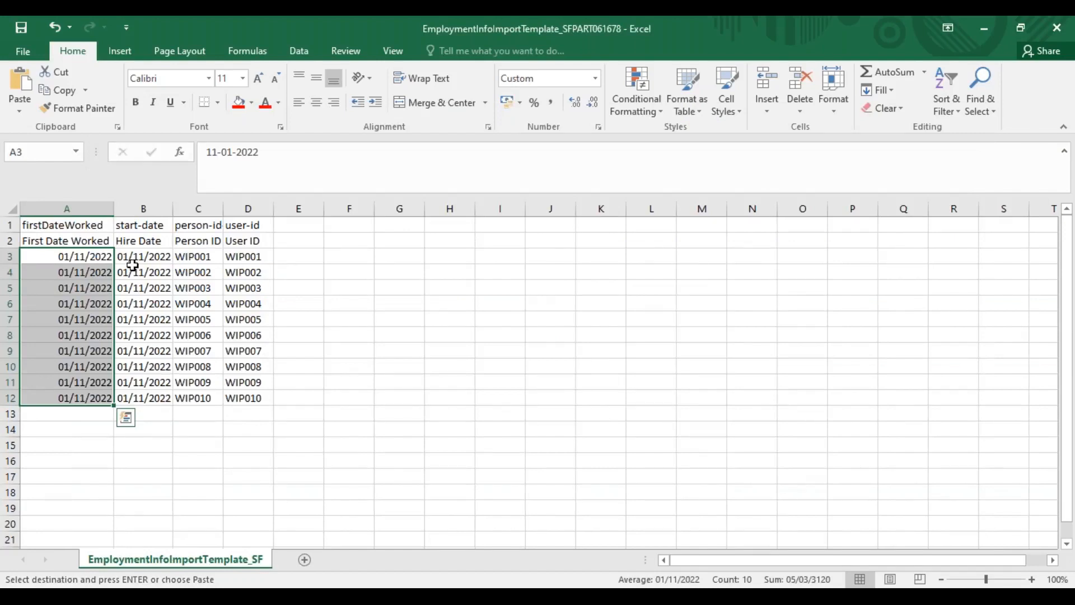
{"action": "key", "text": "ctrl+c"}
{"action": "key", "text": "alt+Tab"}
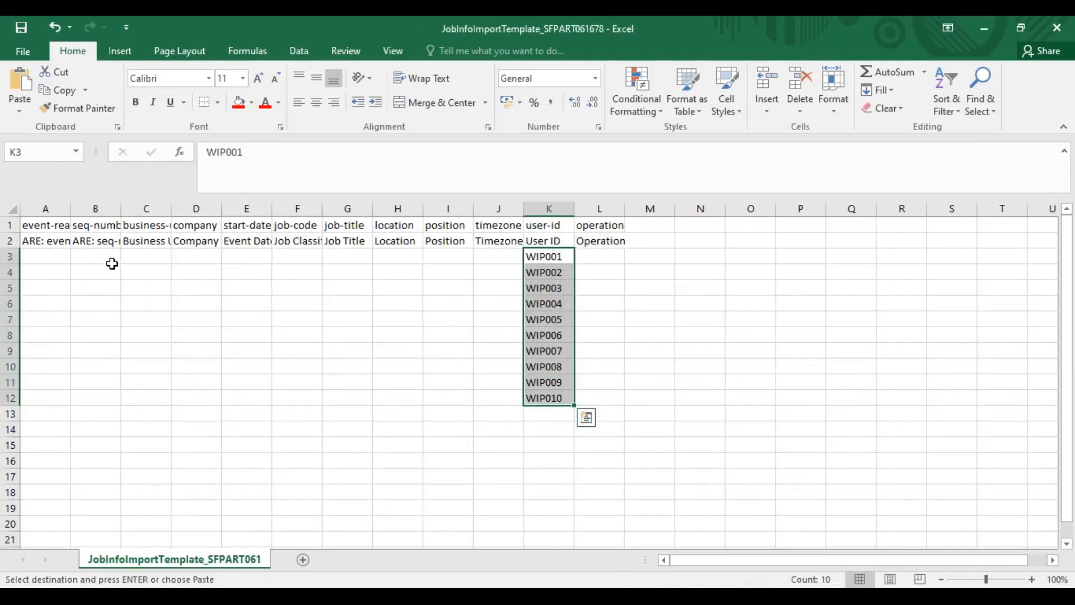
{"action": "left_click", "coordinate": [60, 246]}
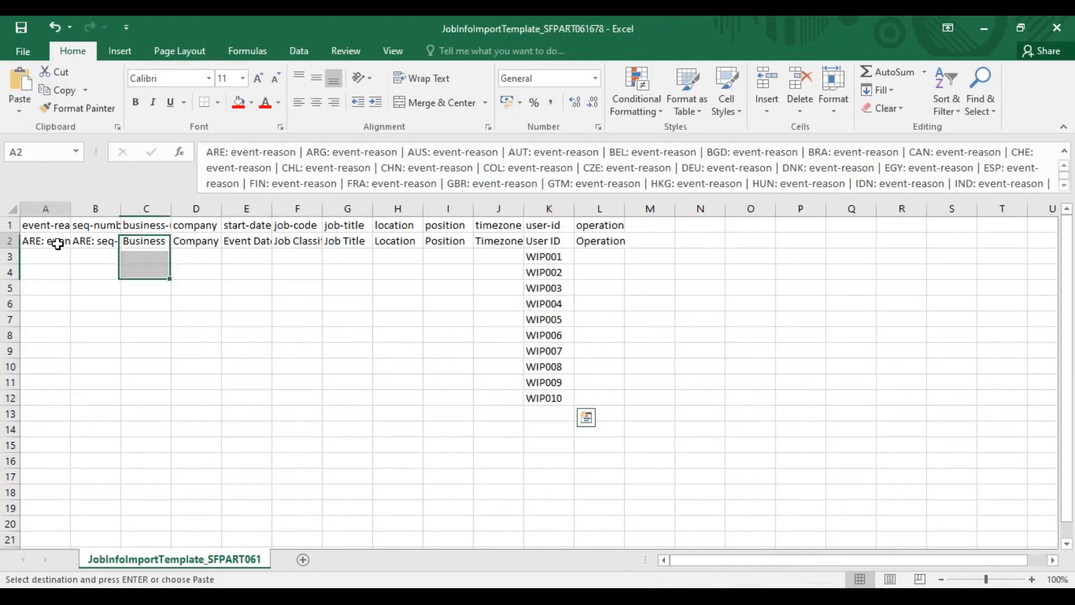
{"action": "left_click", "coordinate": [261, 246]}
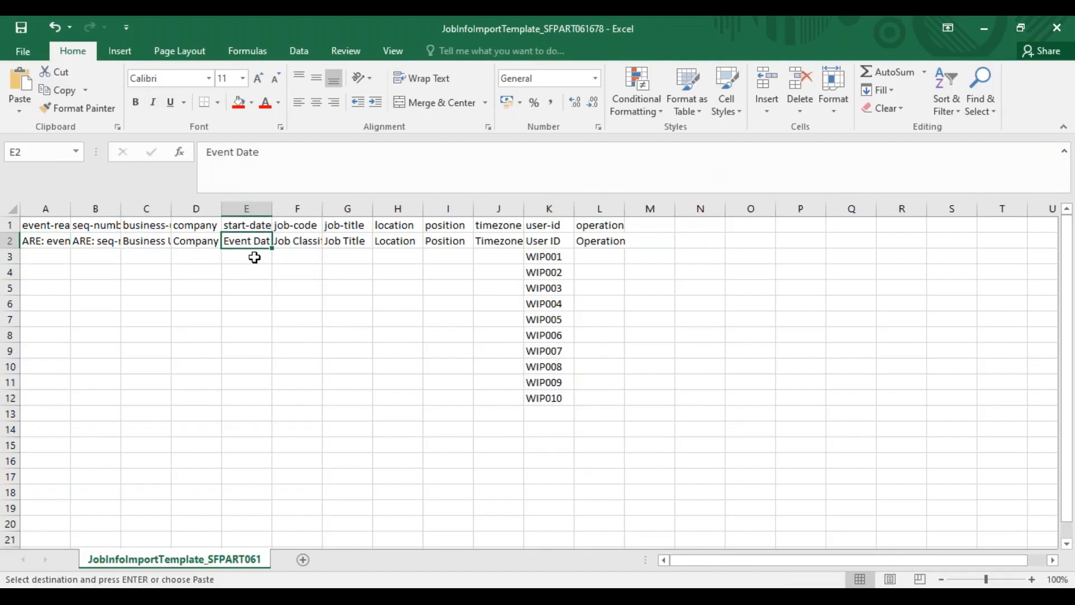
{"action": "left_click", "coordinate": [248, 259]}
{"action": "key", "text": "ctrl+v"}
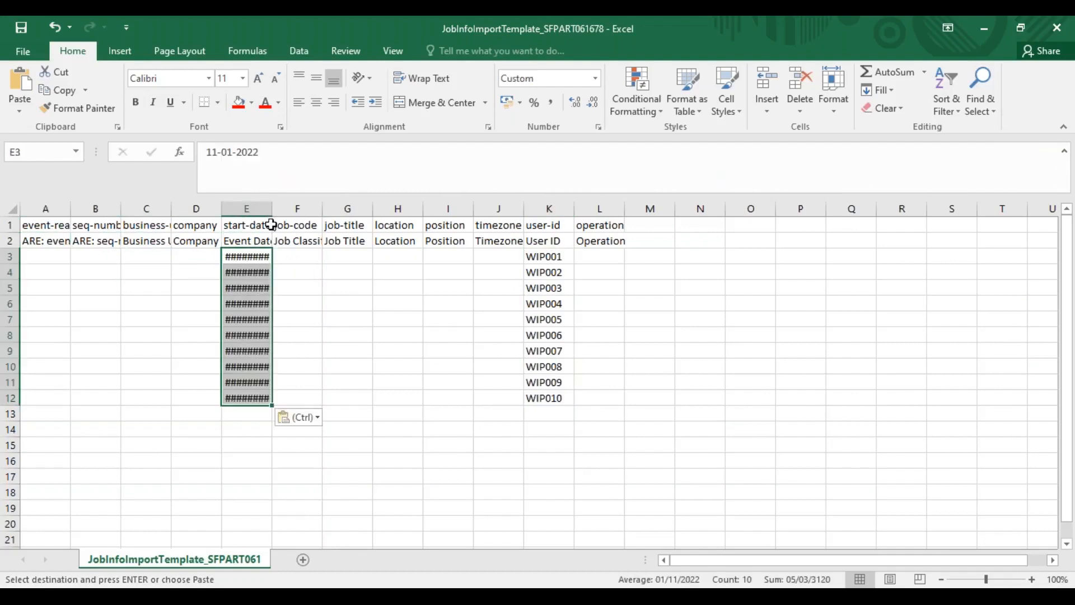
{"action": "double_click", "coordinate": [271, 209]}
Select the first job code cell F3, and switch to the UserDirectorySFPART061678 archive in File Explorer
{"action": "left_click", "coordinate": [314, 257]}
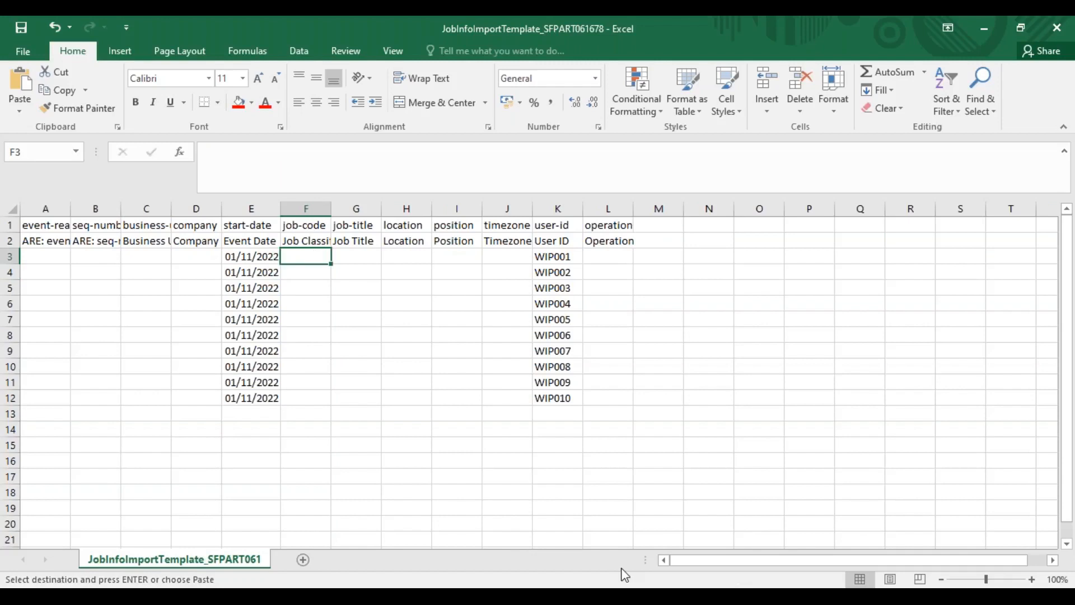
{"action": "left_click", "coordinate": [538, 597]}
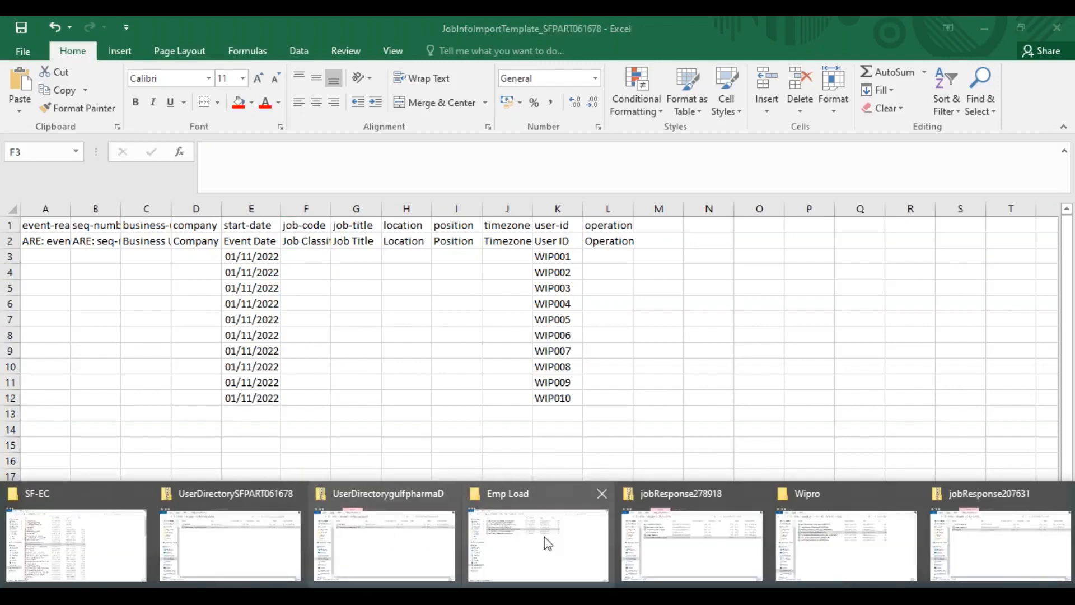
{"action": "left_click", "coordinate": [258, 555]}
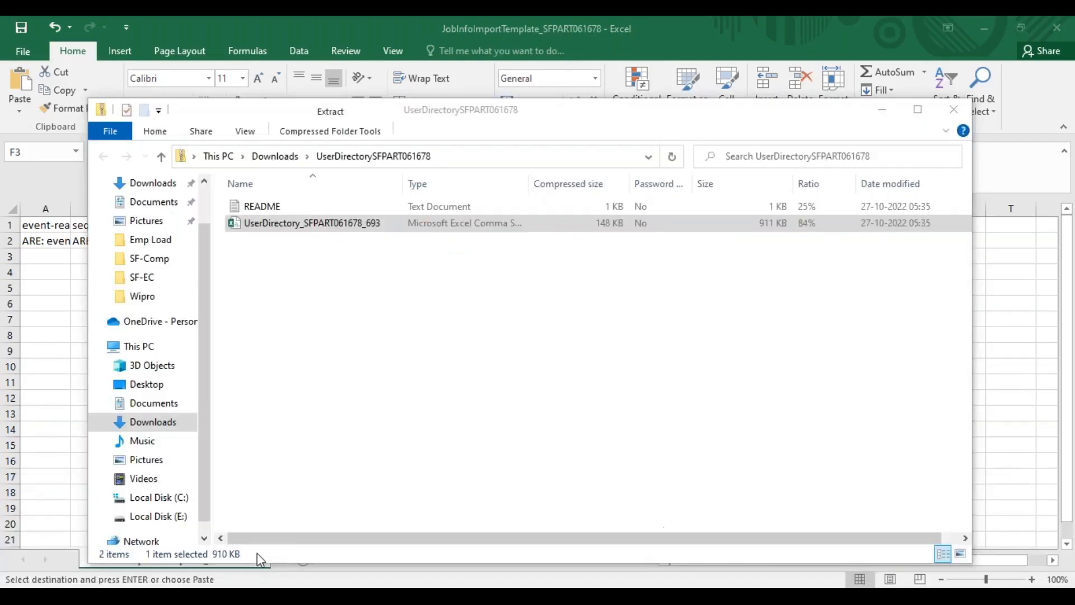
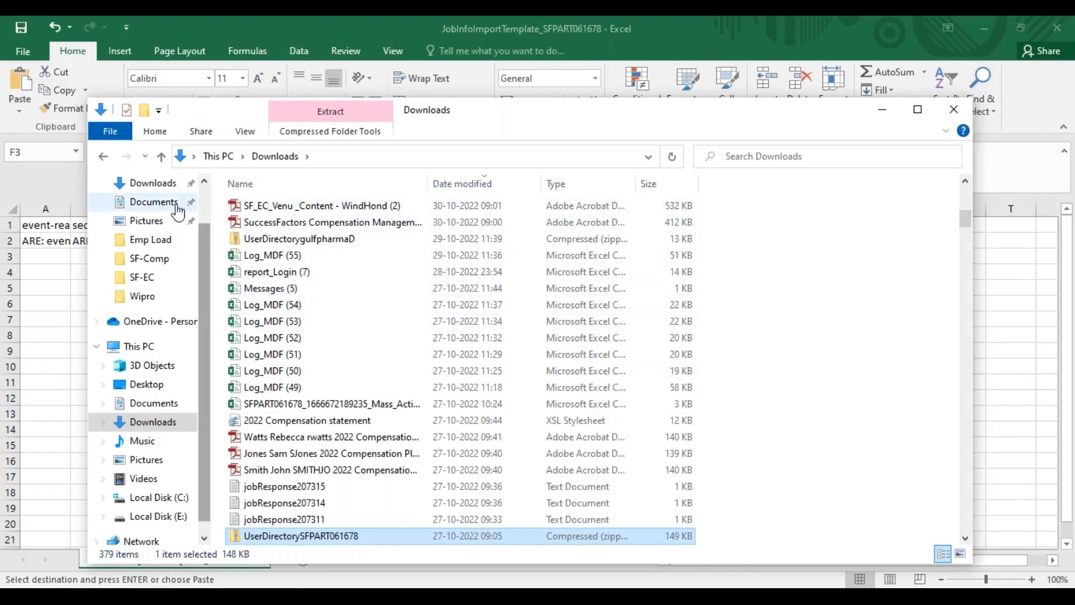
Switch to the already open Pos_Load workbook, keeping it open without reloading the file
{"action": "left_click", "coordinate": [147, 182]}
{"action": "double_click", "coordinate": [284, 230]}
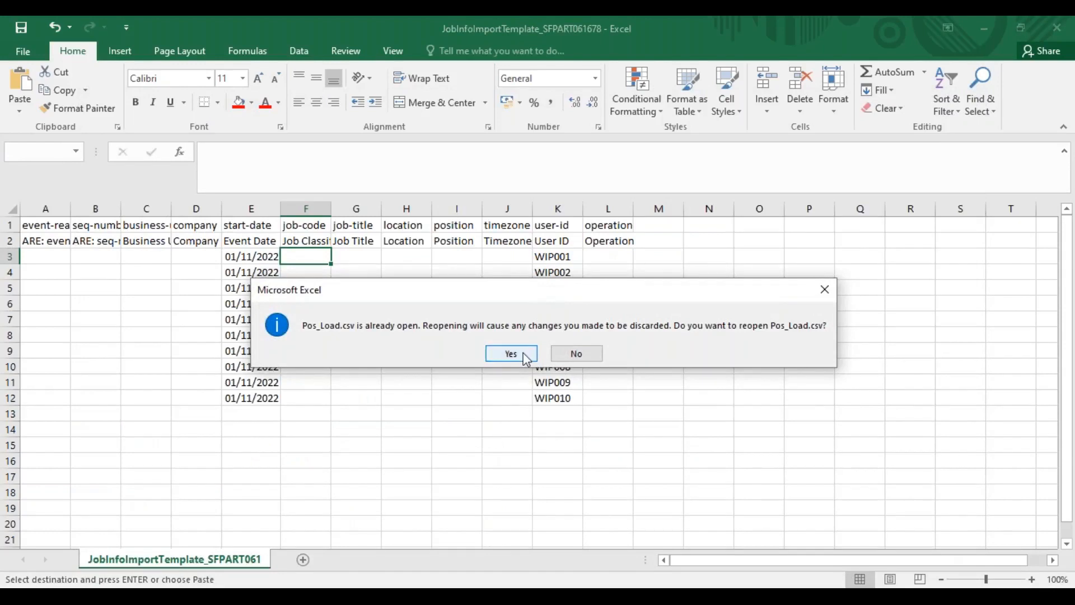
{"action": "left_click", "coordinate": [576, 353]}
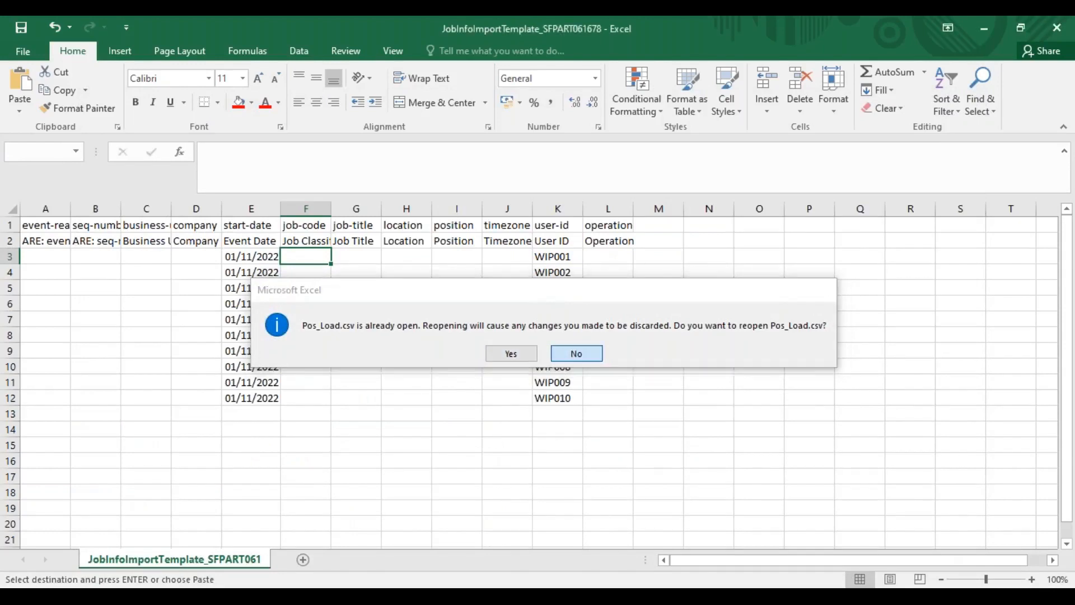
{"action": "left_click", "coordinate": [589, 585]}
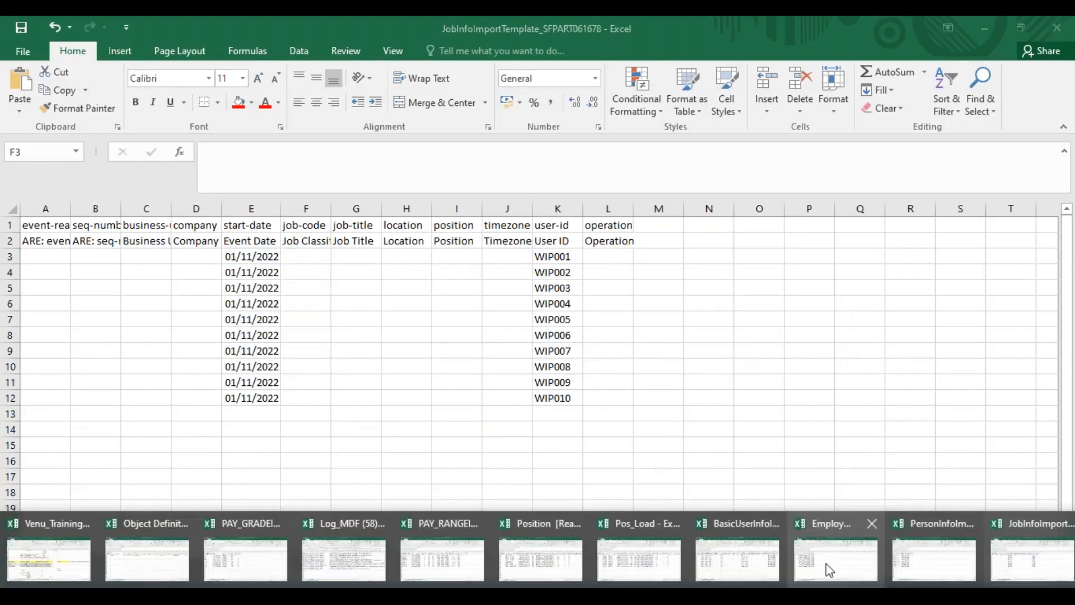
{"action": "left_click", "coordinate": [633, 551]}
Copy the position codes WIPRO001 to WIPRO010 from Pos_Load into the JobInfo template's Position column, starting at I3
{"action": "left_click_drag", "start_coordinate": [96, 257], "coordinate": [97, 399]}
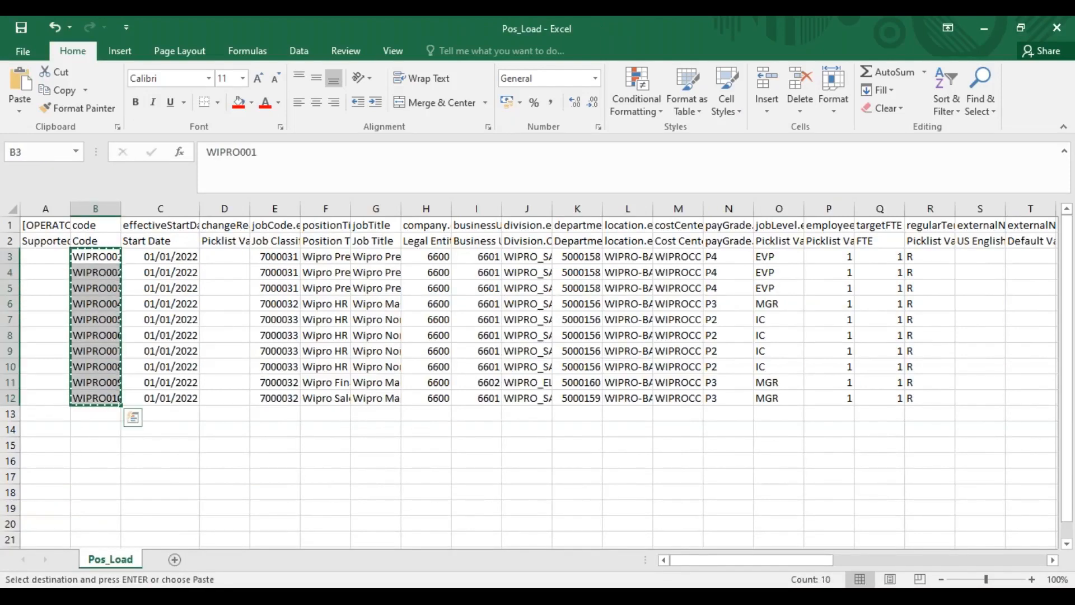
{"action": "key", "text": "ctrl+c"}
{"action": "key", "text": "alt+Tab"}
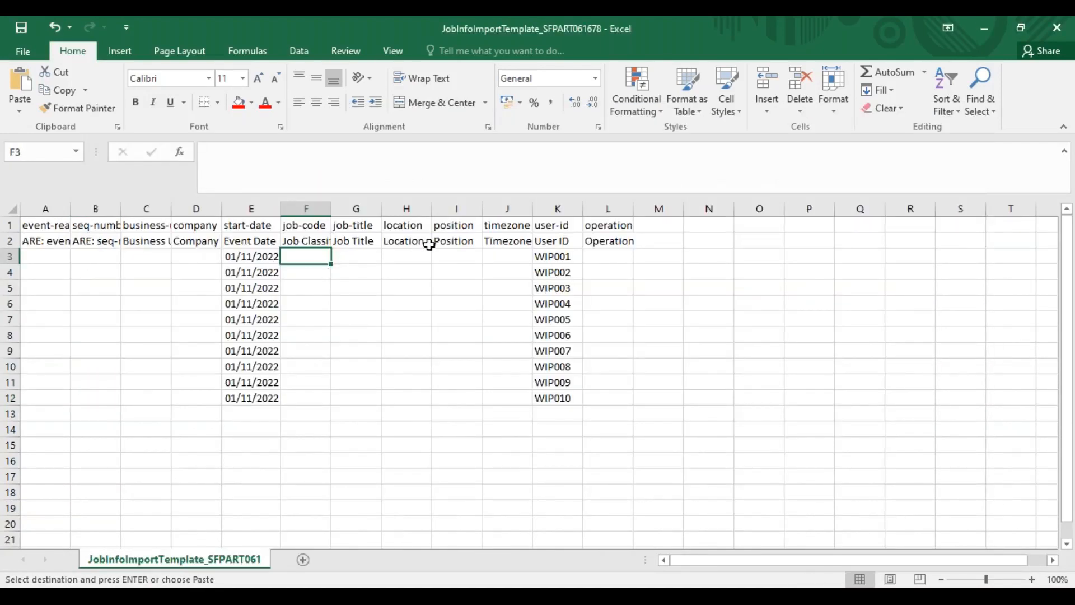
{"action": "left_click", "coordinate": [462, 259]}
{"action": "key", "text": "ctrl+v"}
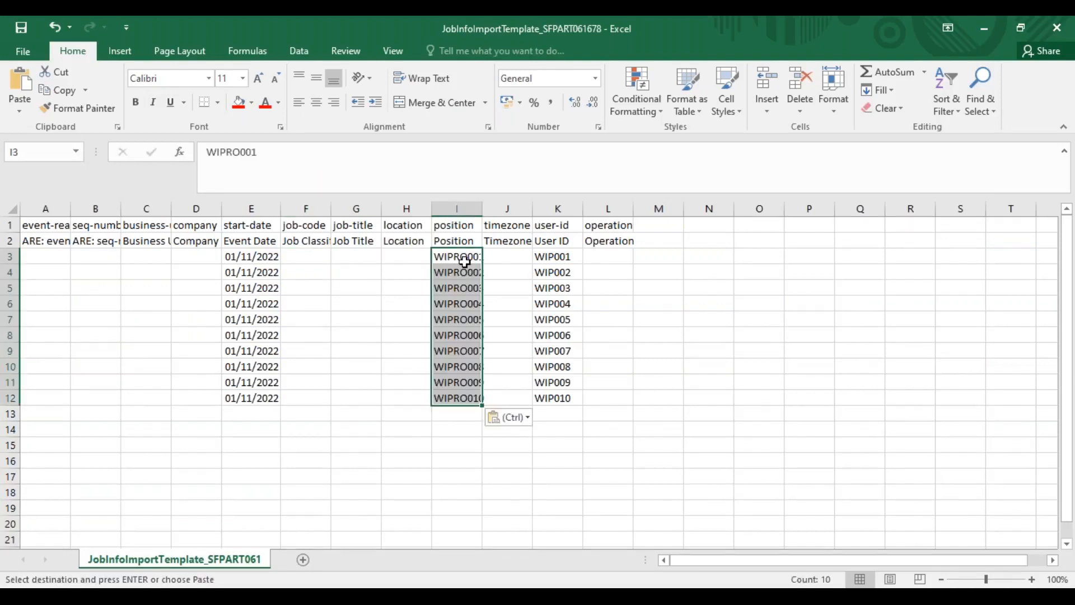
Copy the ten job classification codes from Pos_Load into the JobInfo template's Job Classification column, starting at F3
{"action": "key", "text": "alt+Tab"}
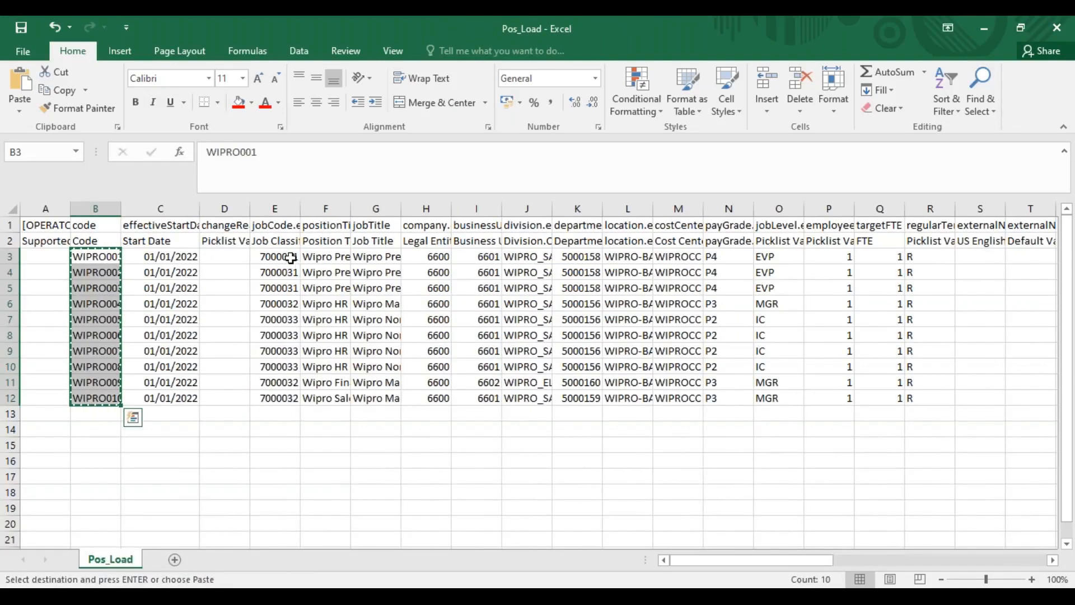
{"action": "left_click_drag", "start_coordinate": [286, 258], "coordinate": [284, 404]}
{"action": "key", "text": "ctrl+c"}
{"action": "key", "text": "alt+Tab"}
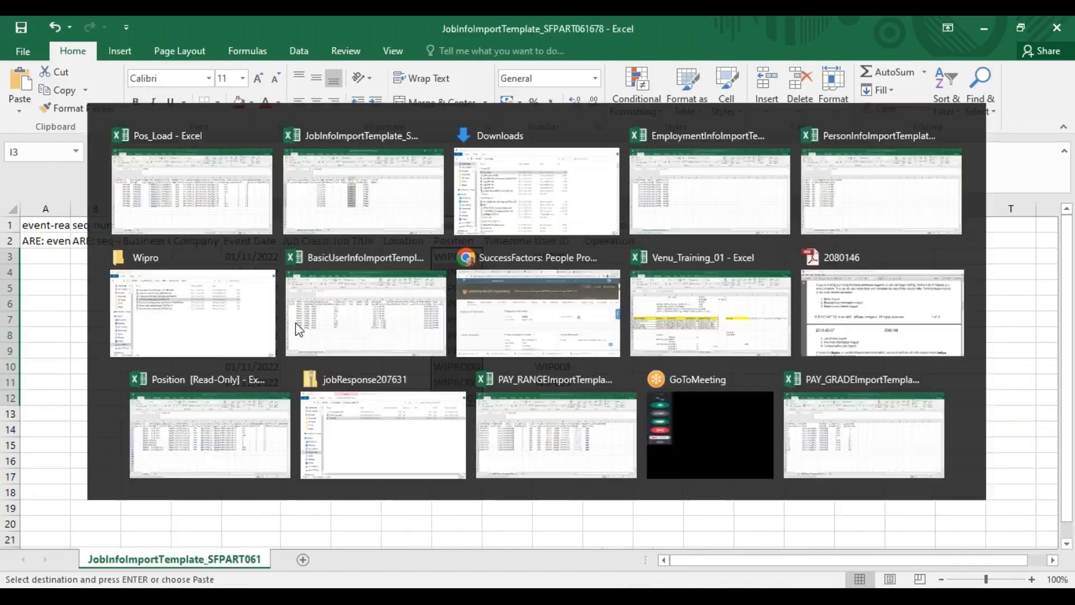
{"action": "left_click", "coordinate": [313, 256]}
{"action": "key", "text": "ctrl+v"}
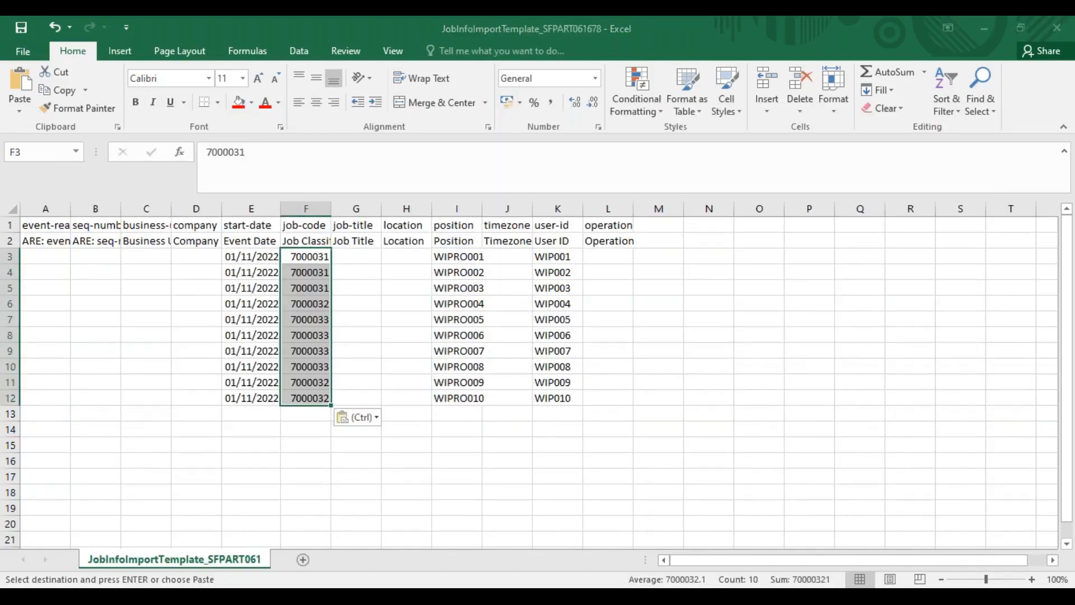
Copy the ten job titles from Pos_Load's Job Title column into the JobInfo template's Job Title column, starting at G3
{"action": "key", "text": "alt+Tab"}
{"action": "left_click_drag", "start_coordinate": [326, 256], "coordinate": [326, 367]}
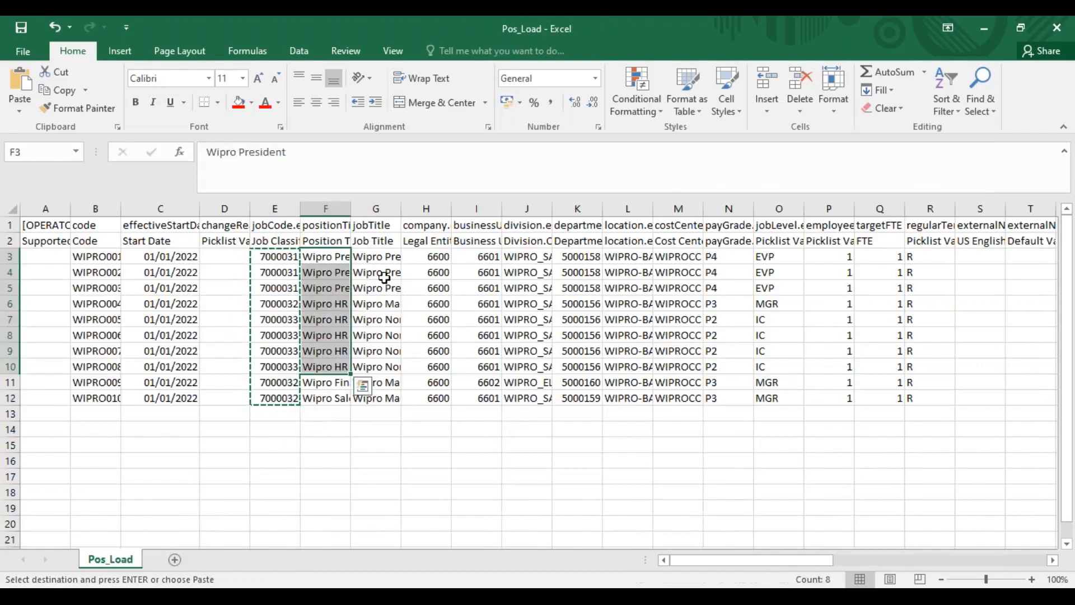
{"action": "left_click_drag", "start_coordinate": [387, 258], "coordinate": [376, 399]}
{"action": "key", "text": "ctrl+c"}
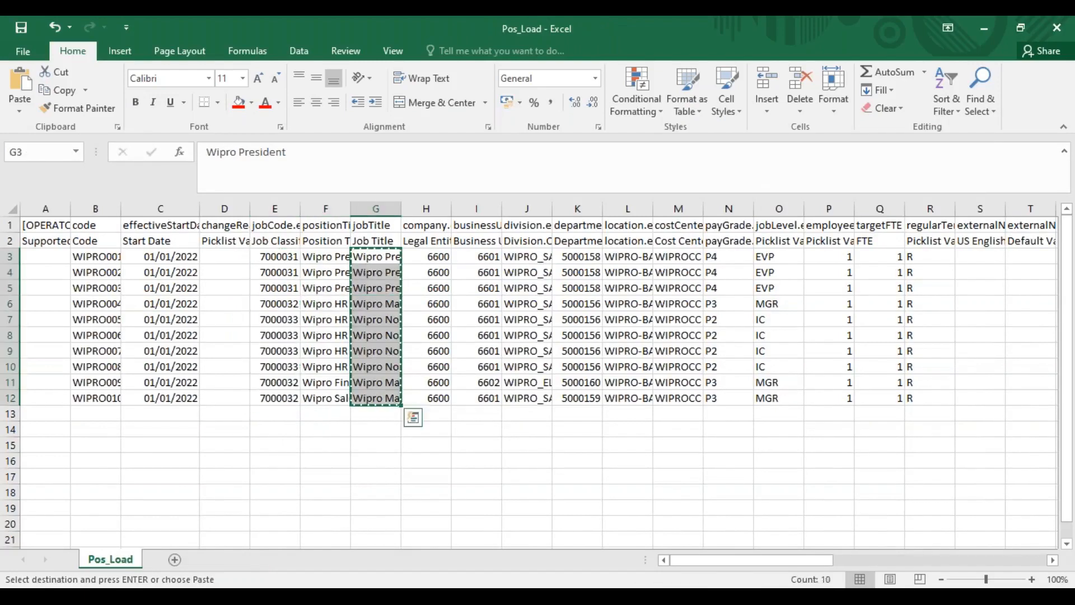
{"action": "key", "text": "alt+Tab"}
{"action": "left_click", "coordinate": [357, 259]}
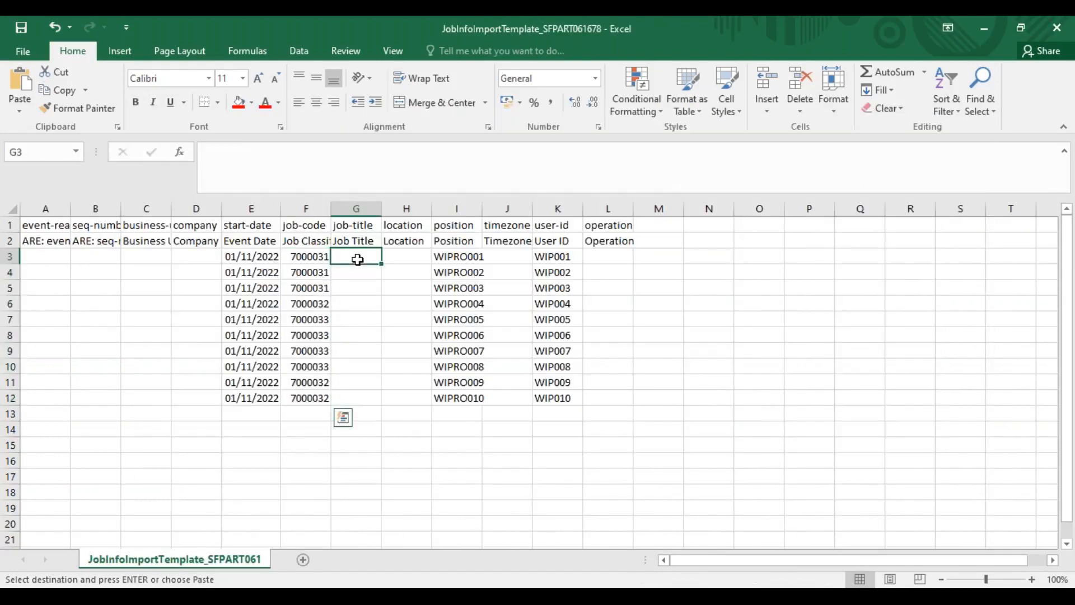
{"action": "key", "text": "ctrl+v"}
Copy the ten location codes from Pos_Load into the JobInfo template's Location column, starting at H3
{"action": "mouse_move", "coordinate": [406, 258]}
{"action": "left_mouse_down"}
{"action": "mouse_move", "coordinate": [405, 288]}
{"action": "mouse_move", "coordinate": [405, 258]}
{"action": "left_mouse_up"}
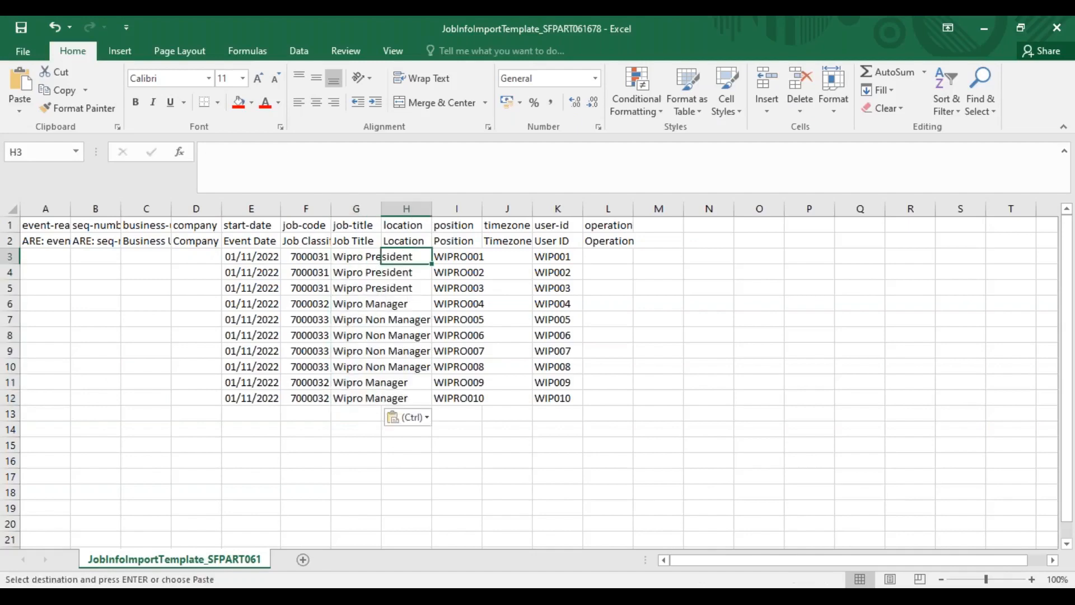
{"action": "key", "text": "alt+Tab"}
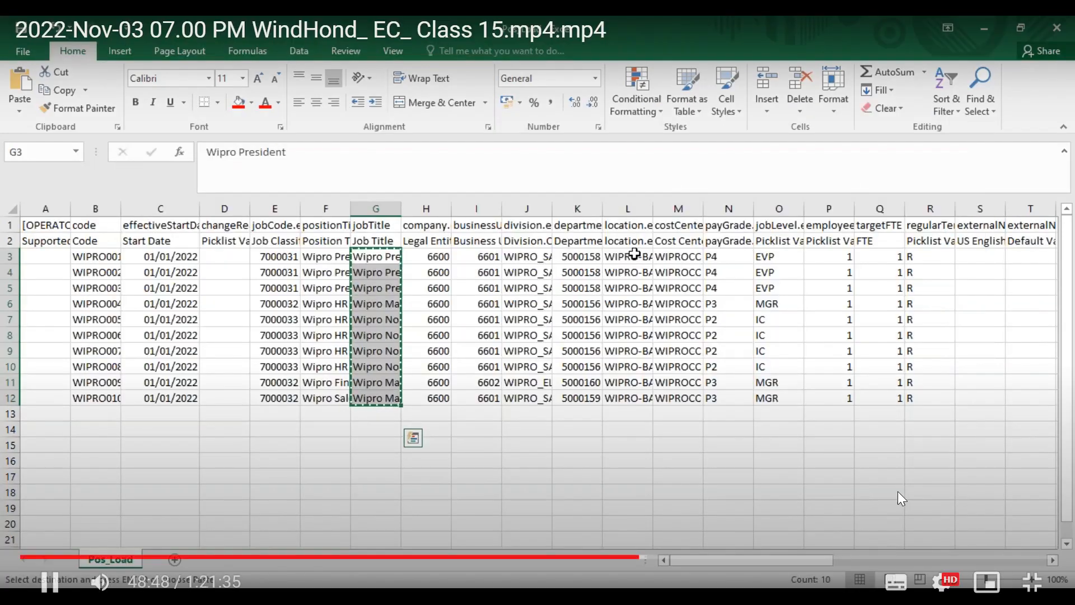
{"action": "left_click_drag", "start_coordinate": [632, 257], "coordinate": [630, 397]}
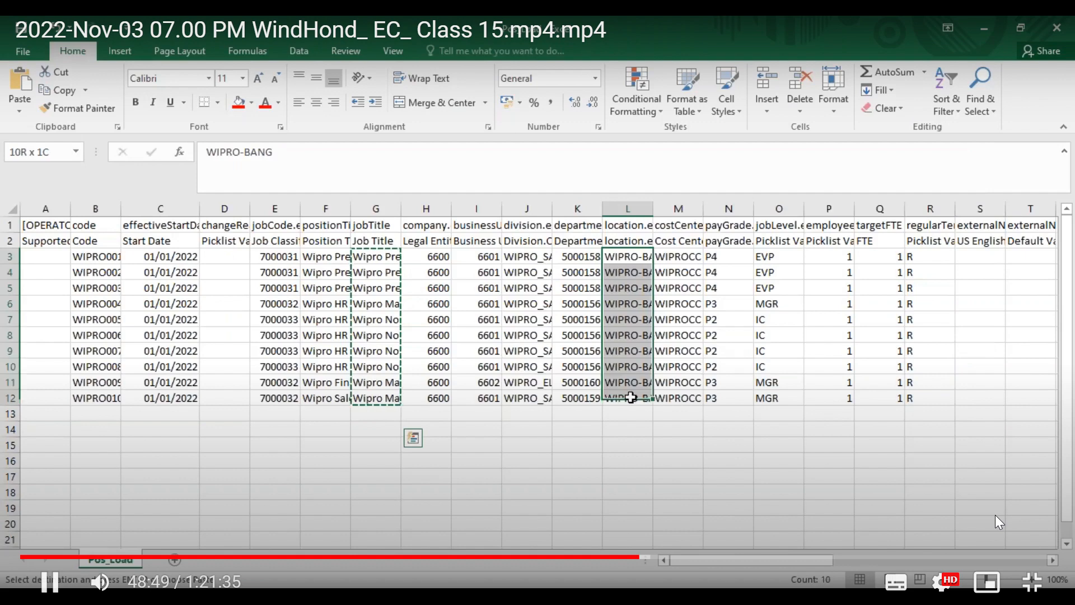
{"action": "key", "text": "ctrl+c"}
{"action": "key", "text": "alt+Tab"}
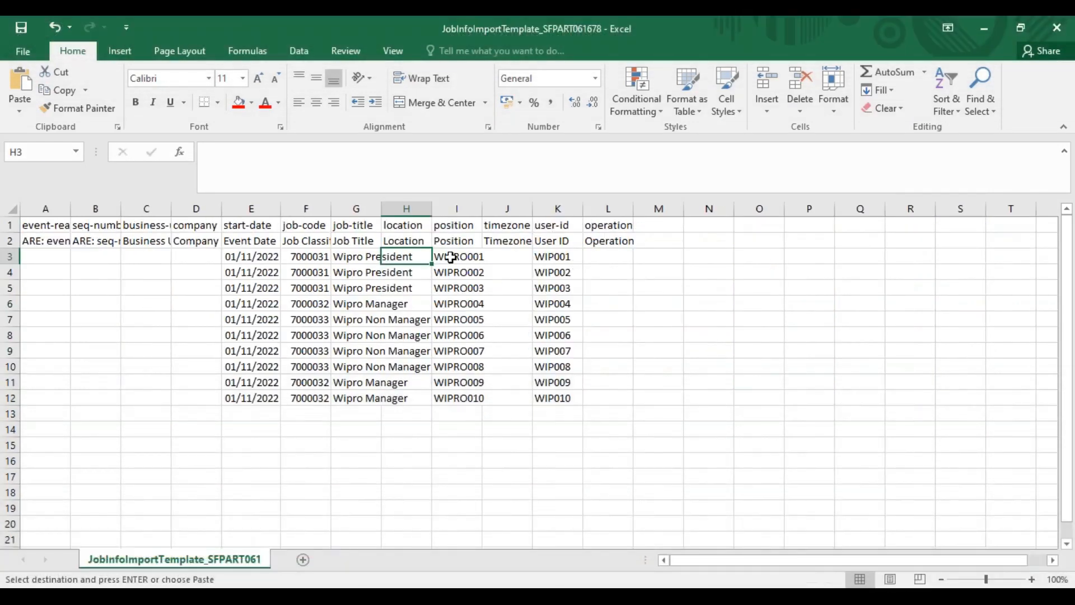
{"action": "key", "text": "ctrl+v"}
Select the first Timezone cell J3, and go to the Job Information section of the Wipro CEO's profile in SuccessFactors
{"action": "left_click", "coordinate": [528, 262]}
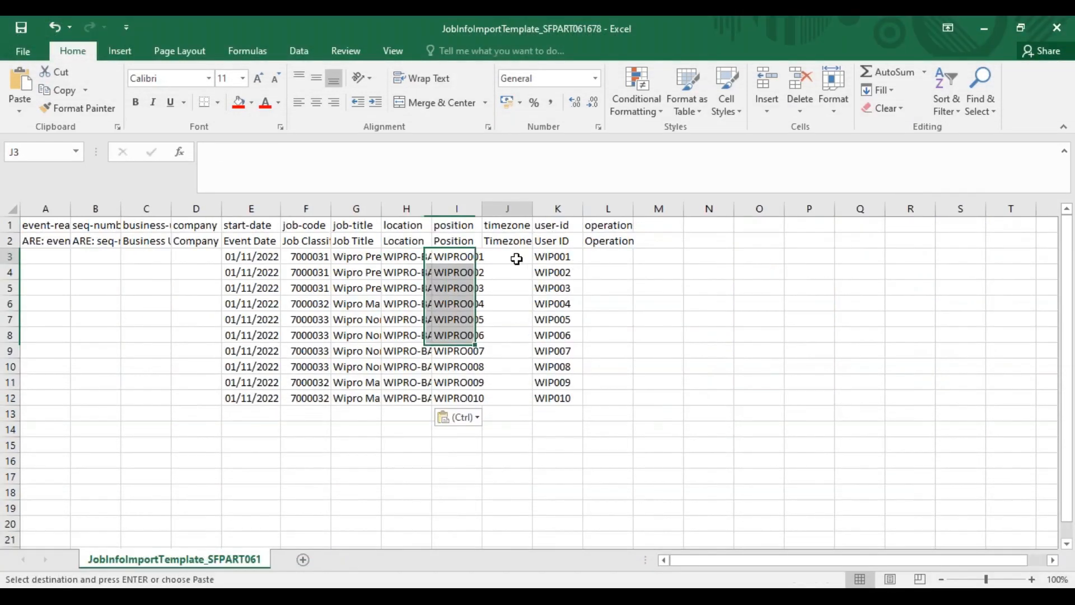
{"action": "key", "text": "alt+Tab"}
{"action": "key", "text": "alt+Tab"}
{"action": "key", "text": "alt+Tab"}
{"action": "key", "text": "alt+Tab"}
{"action": "key", "text": "alt+Tab"}
{"action": "key", "text": "alt+Tab"}
{"action": "key", "text": "alt+Tab"}
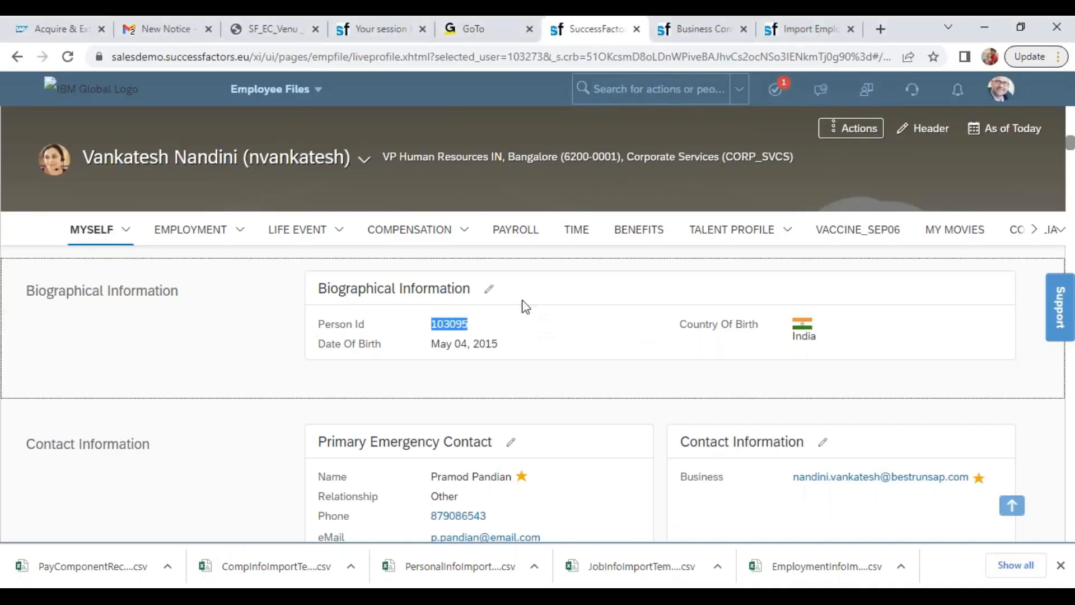
{"action": "left_click", "coordinate": [25, 59]}
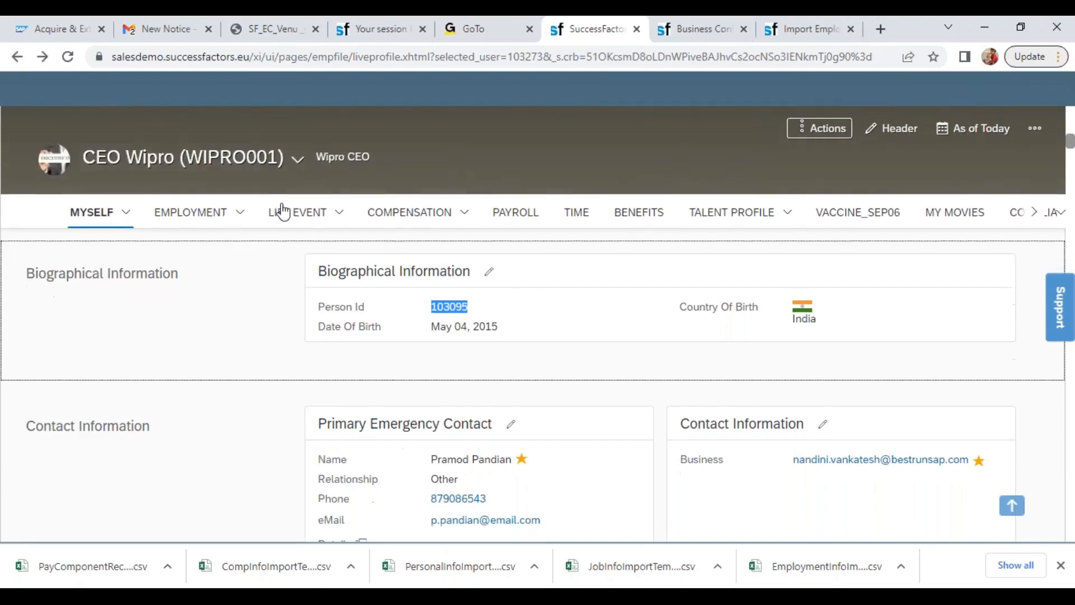
{"action": "scroll", "coordinate": [241, 219], "scroll_direction": "up", "scroll_amount": 10}
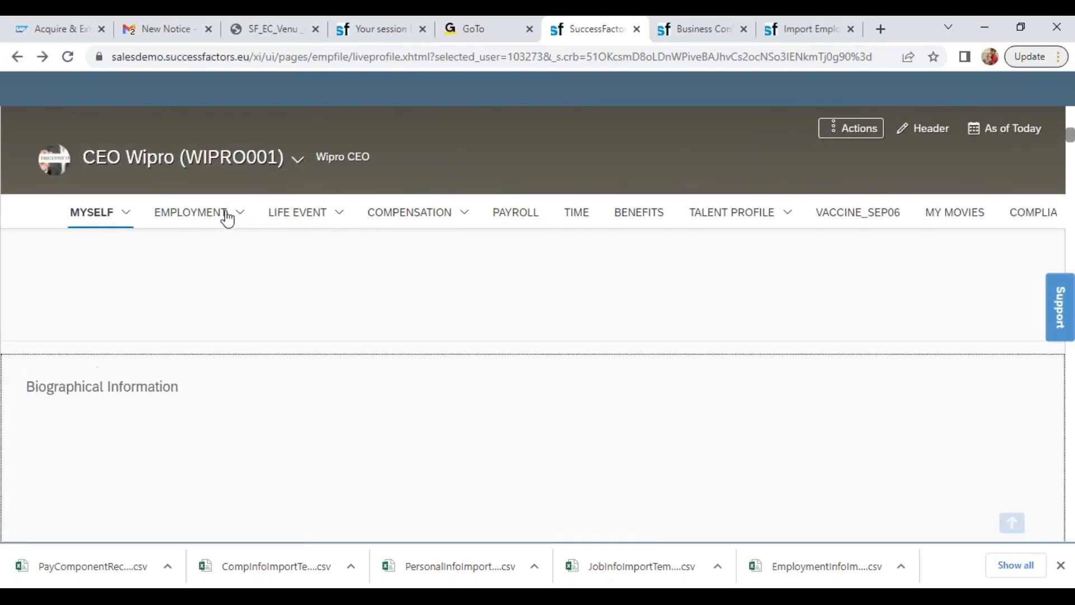
{"action": "left_click", "coordinate": [241, 217]}
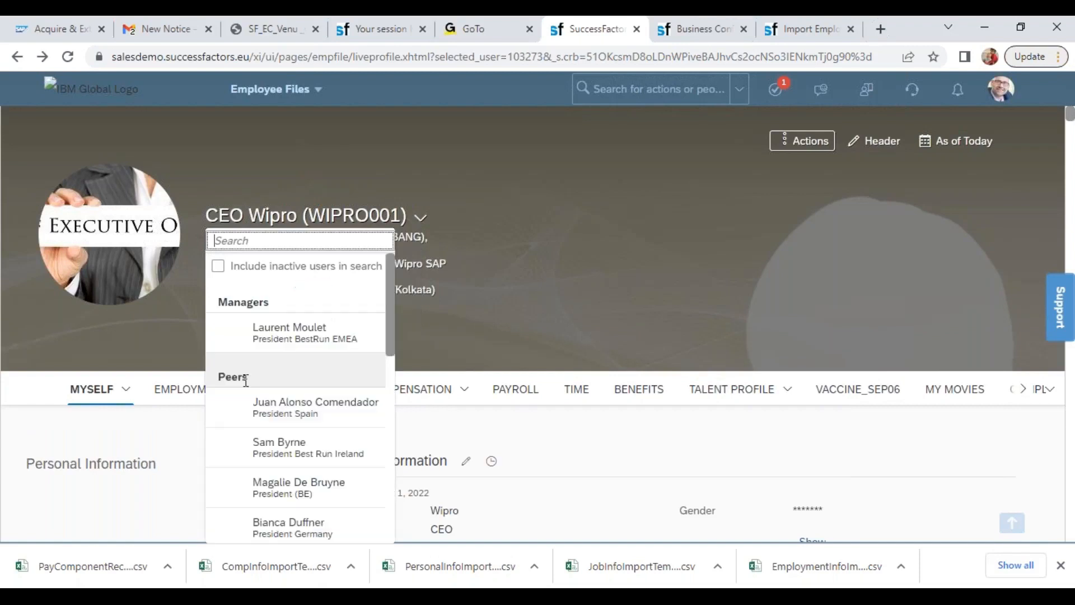
{"action": "left_click", "coordinate": [169, 343]}
{"action": "left_click", "coordinate": [246, 402]}
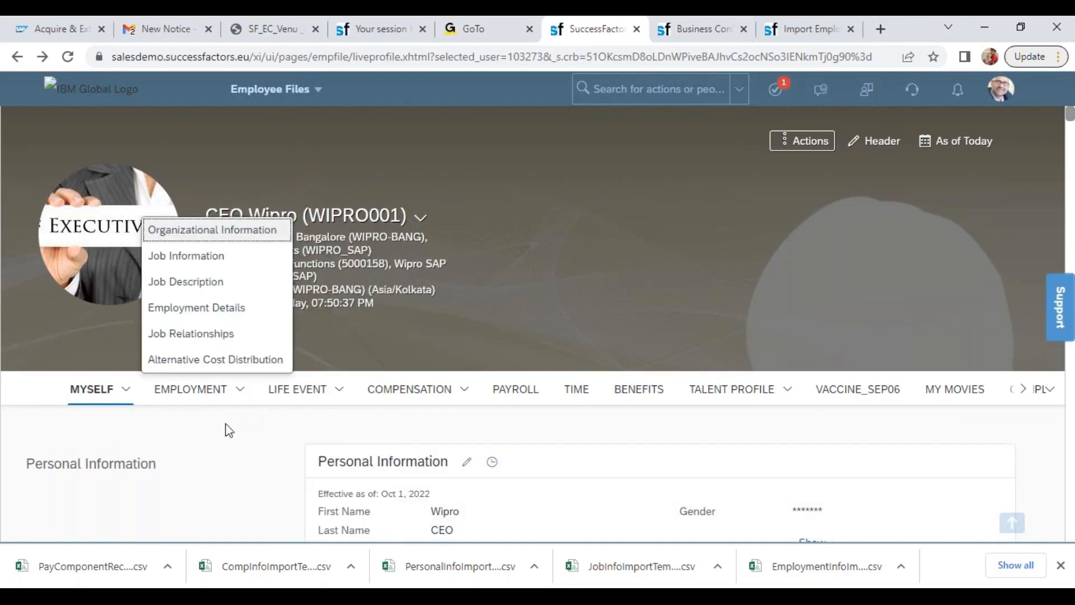
{"action": "left_click", "coordinate": [184, 254]}
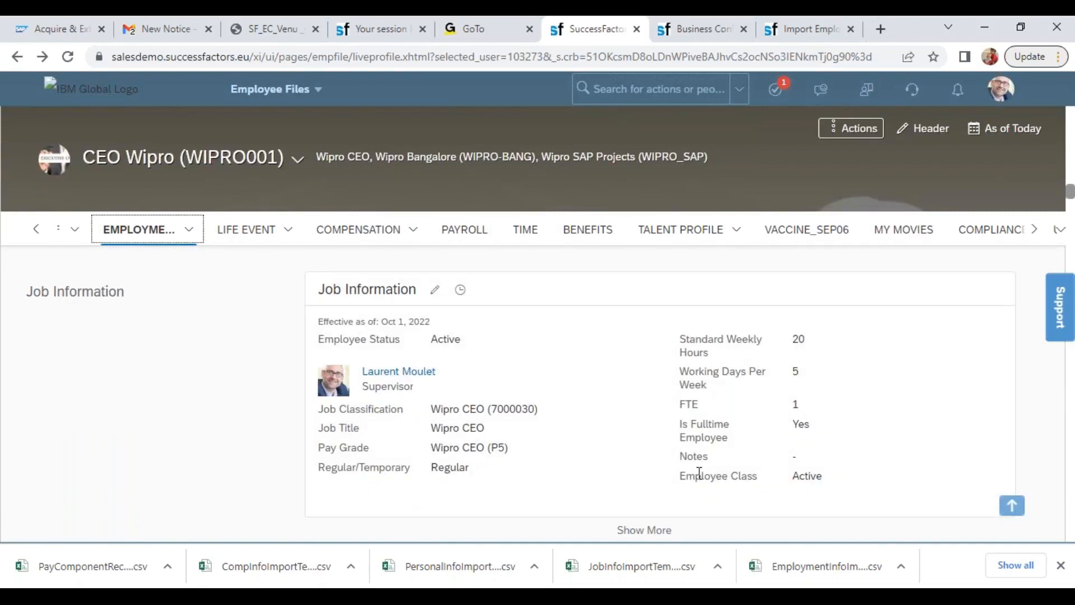
Copy the timezone Asia/Kolkata (GMT+05:30) from the Wipro CEO's job information history into cell J3 of the JobInfo template
{"action": "left_click", "coordinate": [196, 240]}
{"action": "left_click", "coordinate": [461, 291]}
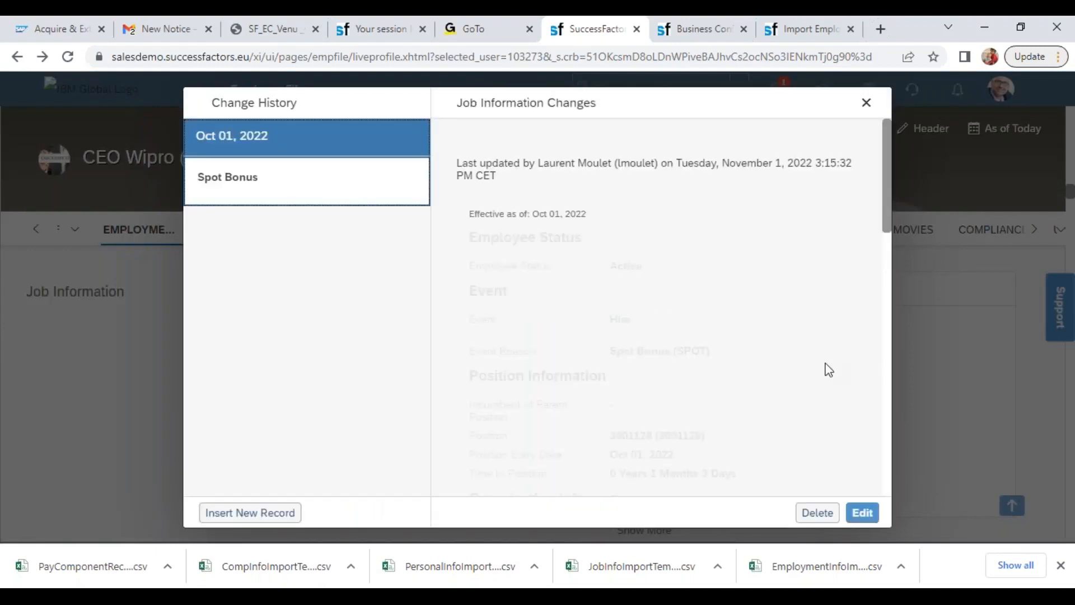
{"action": "left_click_drag", "start_coordinate": [888, 228], "coordinate": [895, 294]}
{"action": "left_click_drag", "start_coordinate": [608, 362], "coordinate": [764, 362]}
{"action": "key", "text": "ctrl+c"}
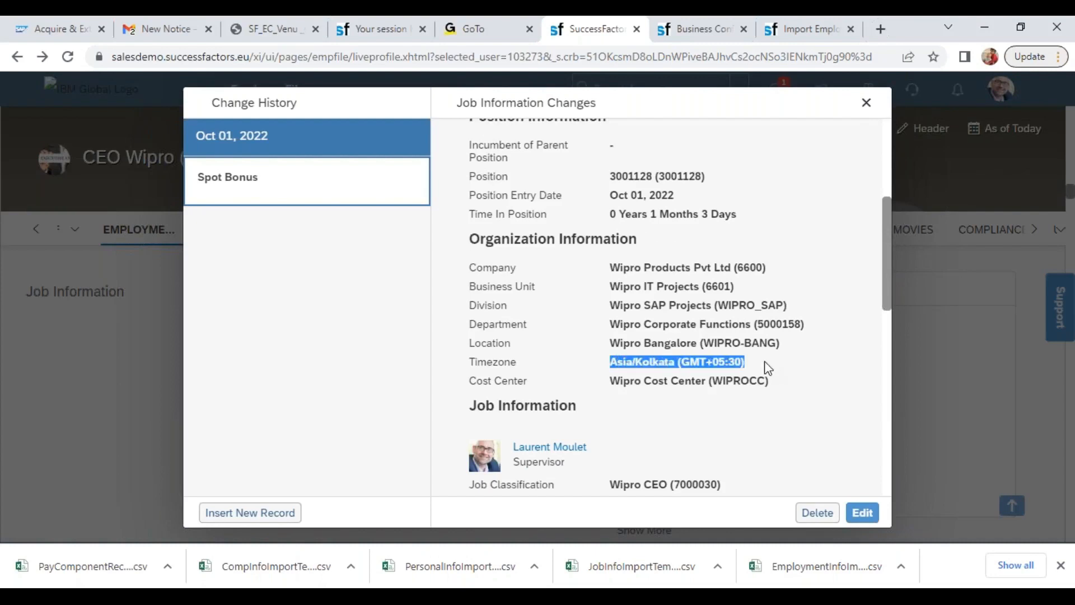
{"action": "key", "text": "alt+Tab"}
{"action": "key", "text": "ctrl+v"}
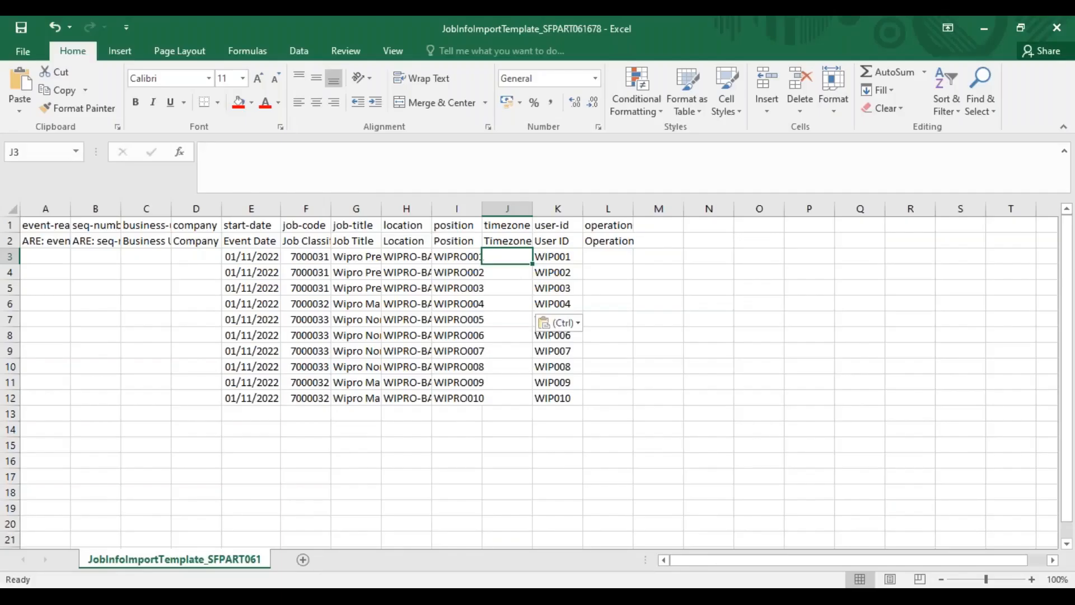
Fill the timezone Asia/Kolkata (GMT+05:30) down J3:J12 and apply the Position column's plain cell format to the range
{"action": "left_click_drag", "start_coordinate": [504, 269], "coordinate": [511, 444]}
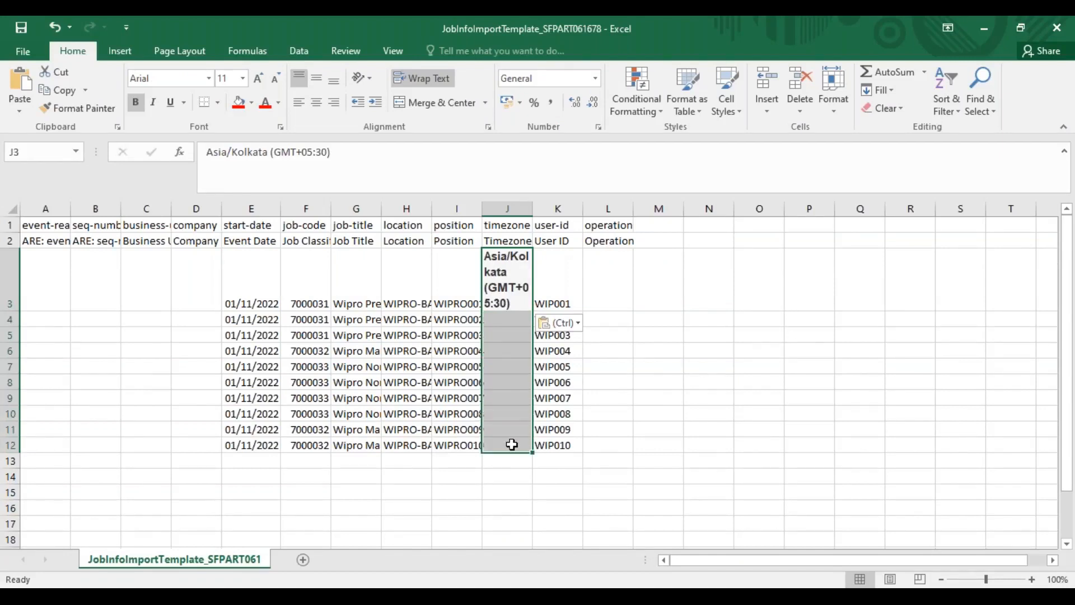
{"action": "key", "text": "ctrl+v"}
{"action": "left_click", "coordinate": [451, 294]}
{"action": "left_click", "coordinate": [82, 108]}
{"action": "mouse_move", "coordinate": [507, 291]}
{"action": "left_mouse_down"}
{"action": "mouse_move", "coordinate": [511, 532]}
{"action": "mouse_move", "coordinate": [523, 576]}
{"action": "mouse_move", "coordinate": [500, 473]}
{"action": "left_mouse_up"}
{"action": "scroll", "coordinate": [500, 473], "scroll_direction": "up", "scroll_amount": 1}
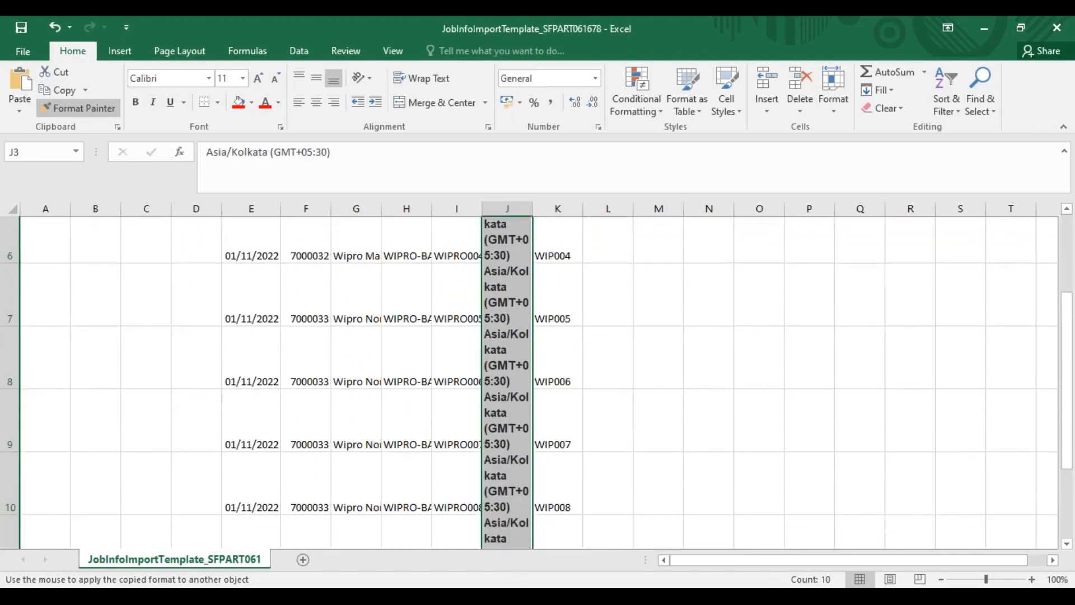
Enter company code 6600 in D3 and fill it down the Company column to D12
{"action": "left_click", "coordinate": [199, 257]}
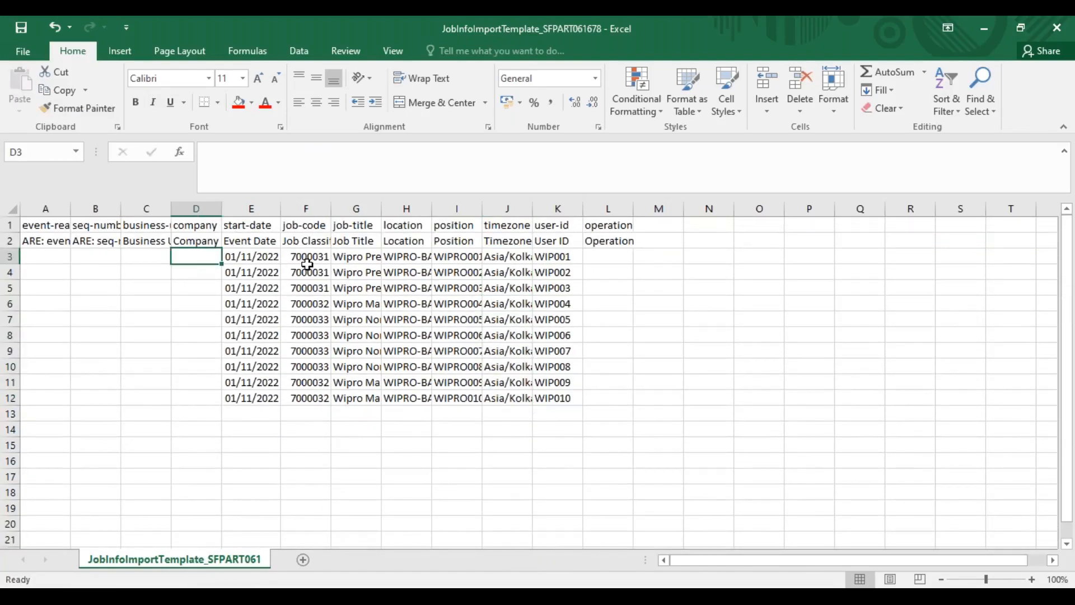
{"action": "type", "text": "6000"}
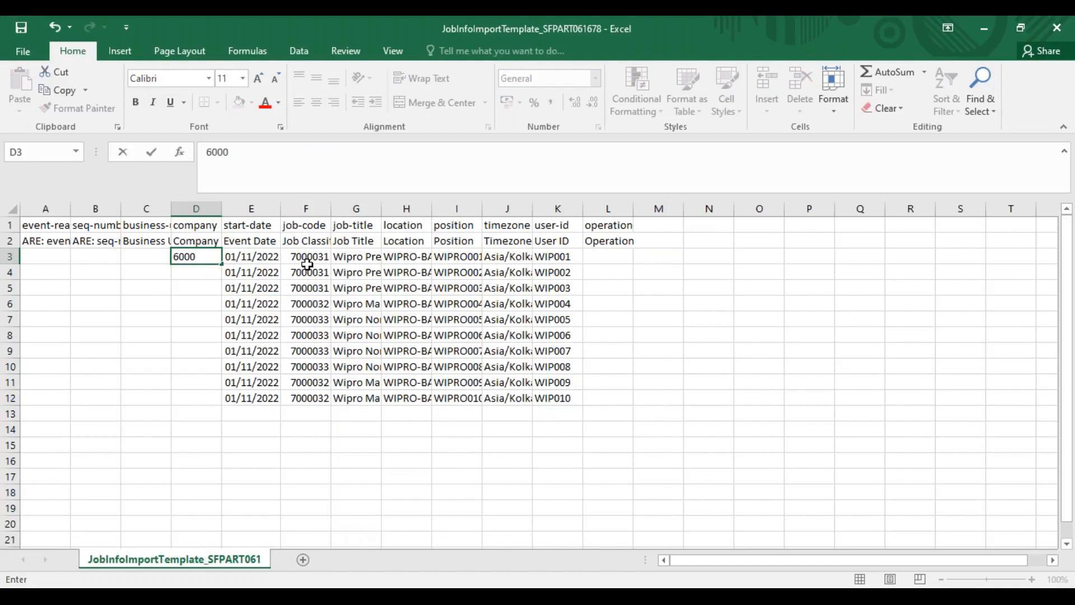
{"action": "key", "text": "Return"}
{"action": "left_click_drag", "start_coordinate": [214, 259], "coordinate": [209, 401]}
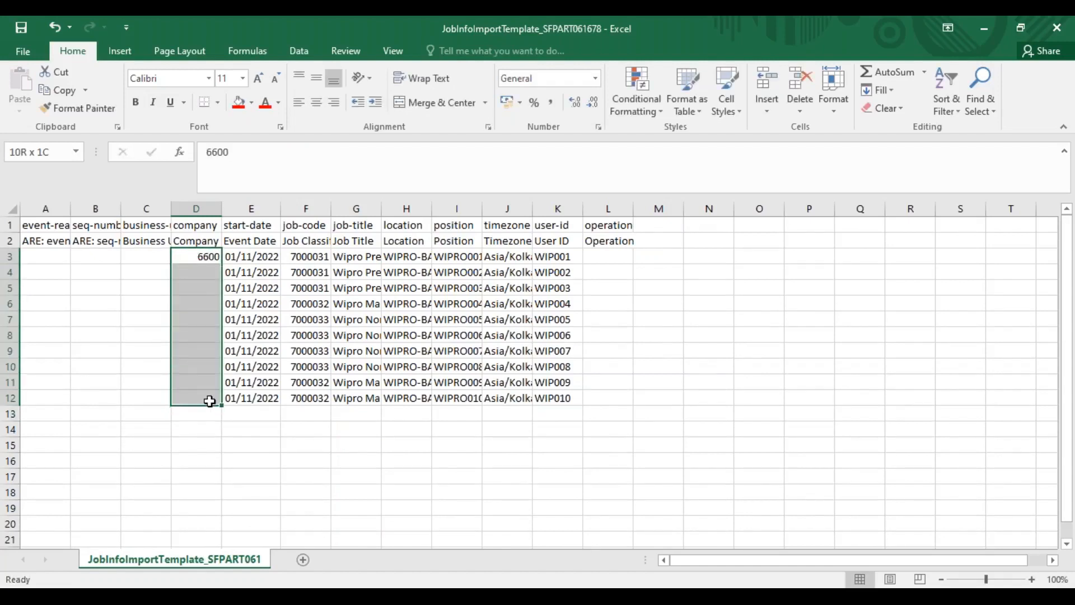
{"action": "key", "text": "ctrl+d"}
Copy the ten business unit codes from Pos_Load into the JobInfo template's Business Unit column from C3, and select event reason cell A3
{"action": "left_click", "coordinate": [137, 256]}
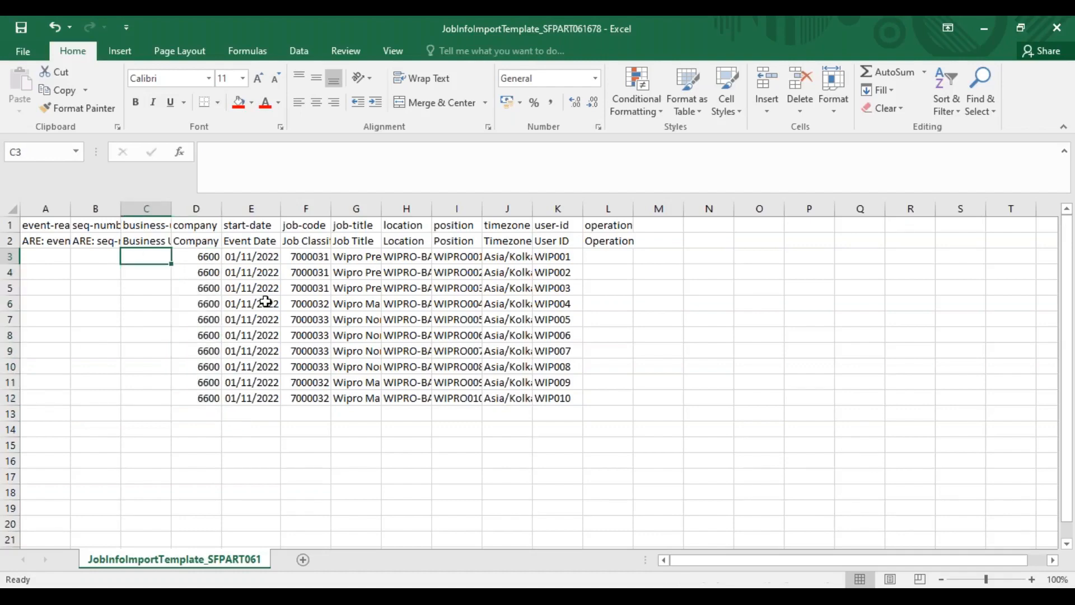
{"action": "key", "text": "alt+Tab"}
{"action": "key", "text": "Tab"}
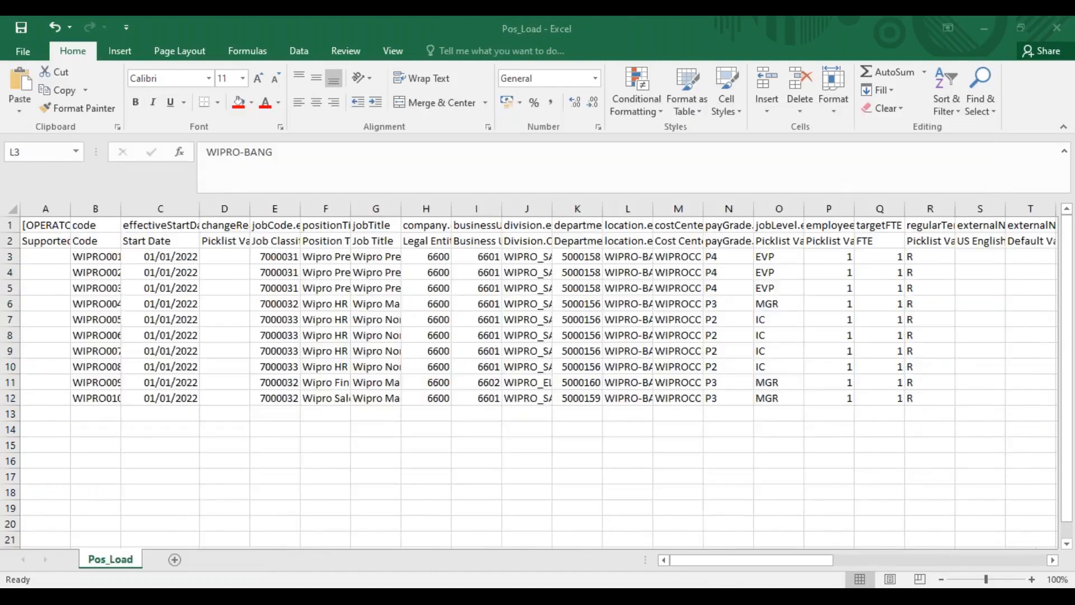
{"action": "key", "text": "ctrl+v"}
{"action": "left_click_drag", "start_coordinate": [480, 258], "coordinate": [480, 399]}
{"action": "key", "text": "ctrl+c"}
{"action": "key", "text": "alt+Tab"}
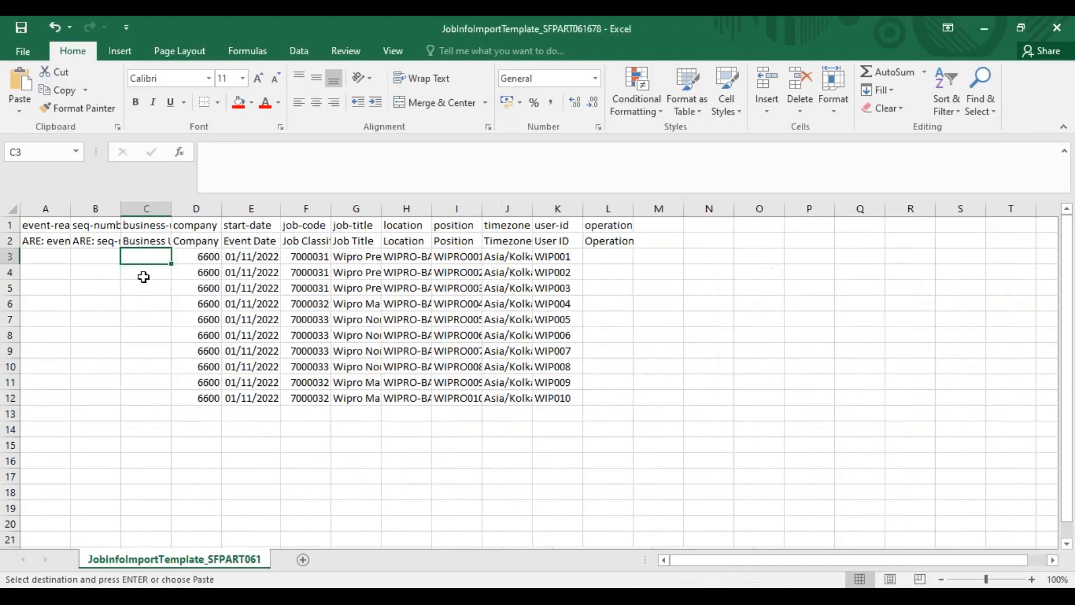
{"action": "key", "text": "ctrl+v"}
{"action": "left_click", "coordinate": [100, 258]}
{"action": "left_click", "coordinate": [59, 258]}
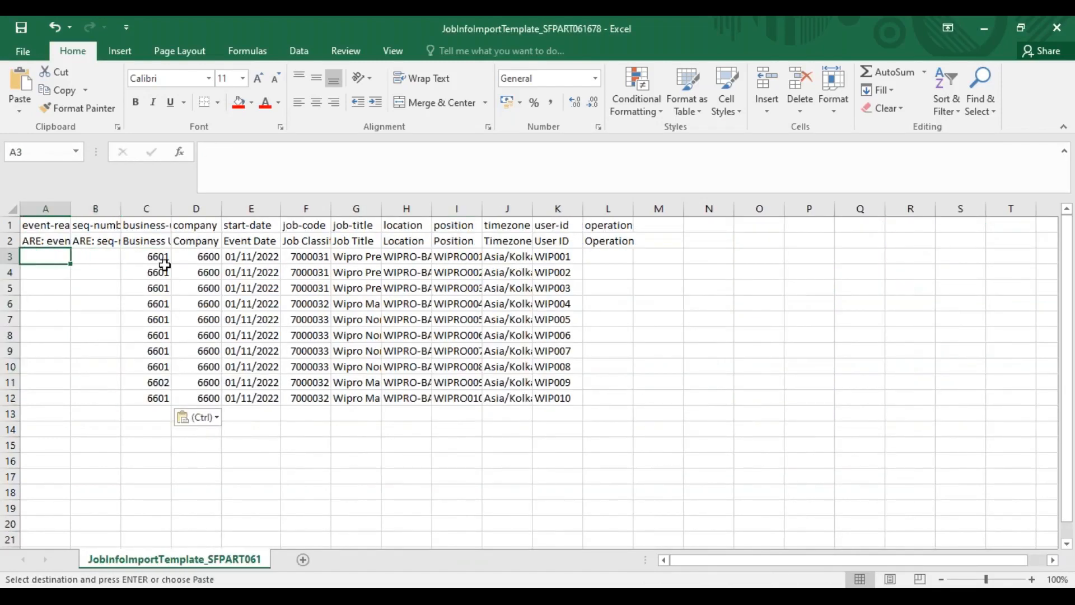
Check the event reason in the Wipro CEO's job information history in SuccessFactors and close the history
{"action": "key", "text": "alt+Tab"}
{"action": "key", "text": "alt+Tab"}
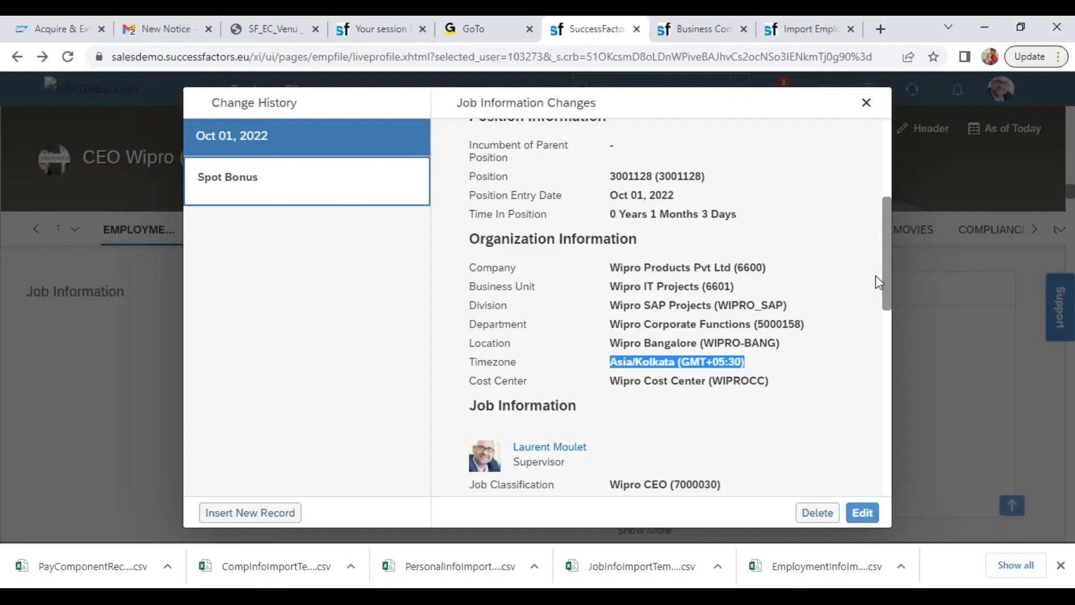
{"action": "left_click_drag", "start_coordinate": [884, 288], "coordinate": [887, 134]}
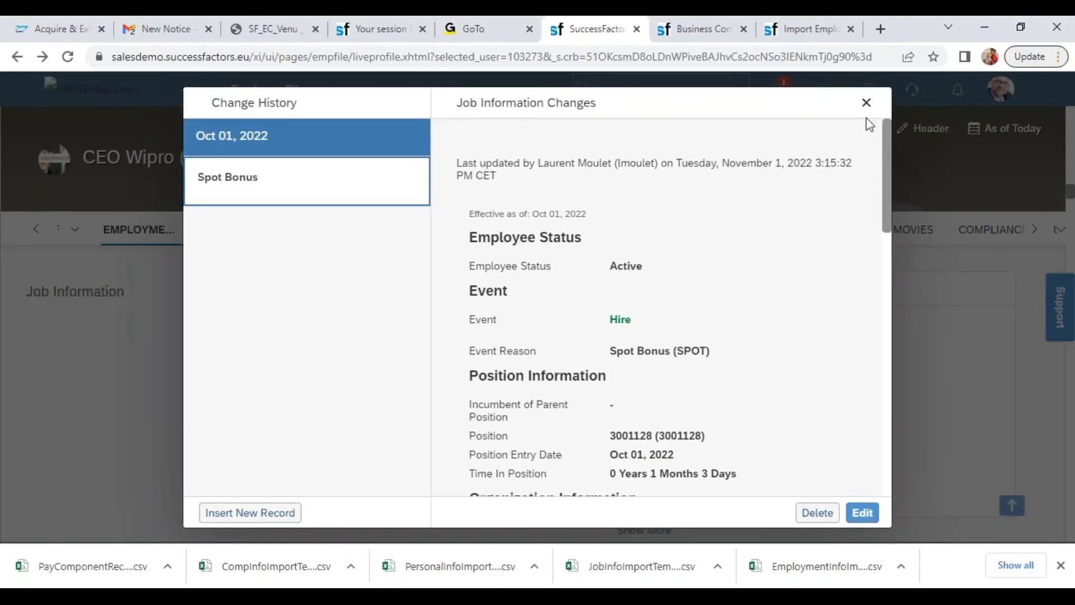
{"action": "left_click", "coordinate": [866, 103]}
{"action": "left_click", "coordinate": [632, 89]}
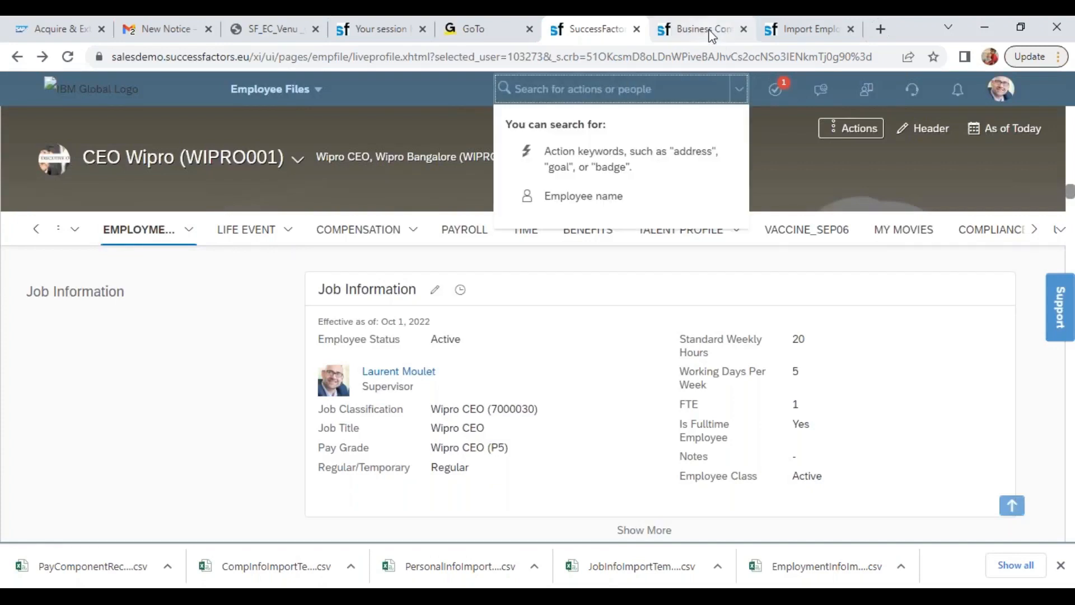
Find and open Manage Organization, Pay and Job Structures by searching for "man org pay"
{"action": "left_click", "coordinate": [709, 31]}
{"action": "left_click", "coordinate": [705, 92]}
{"action": "type", "text": "man"}
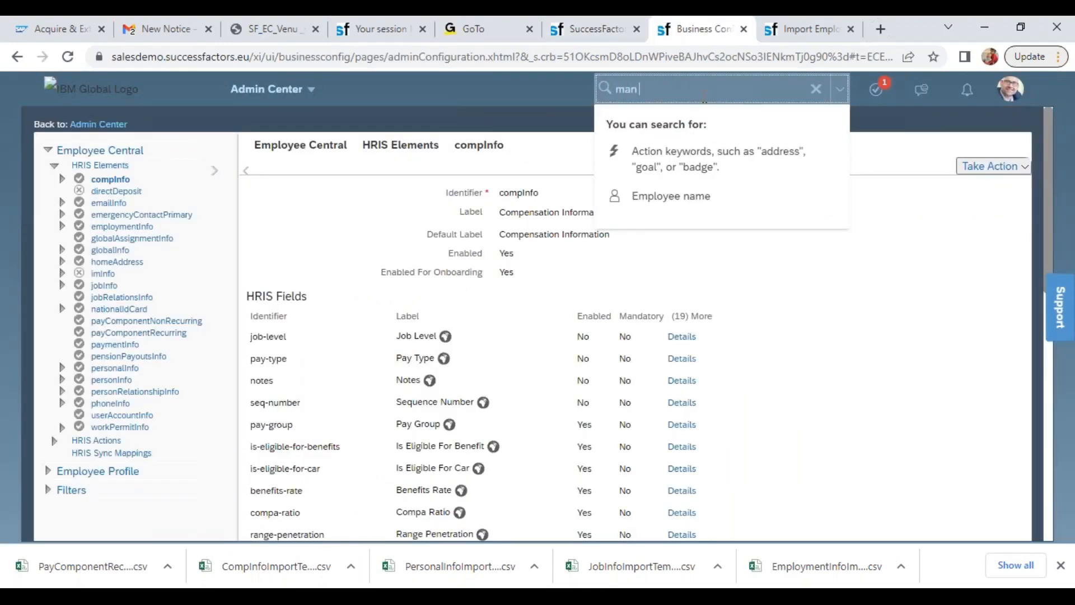
{"action": "type", "text": " org pay"}
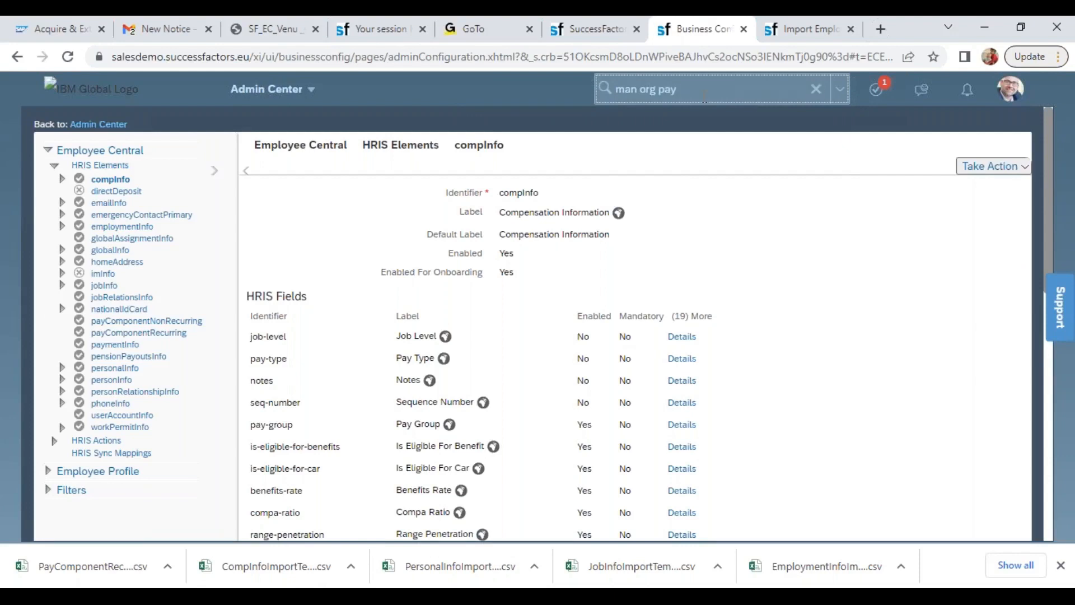
{"action": "left_click", "coordinate": [662, 129]}
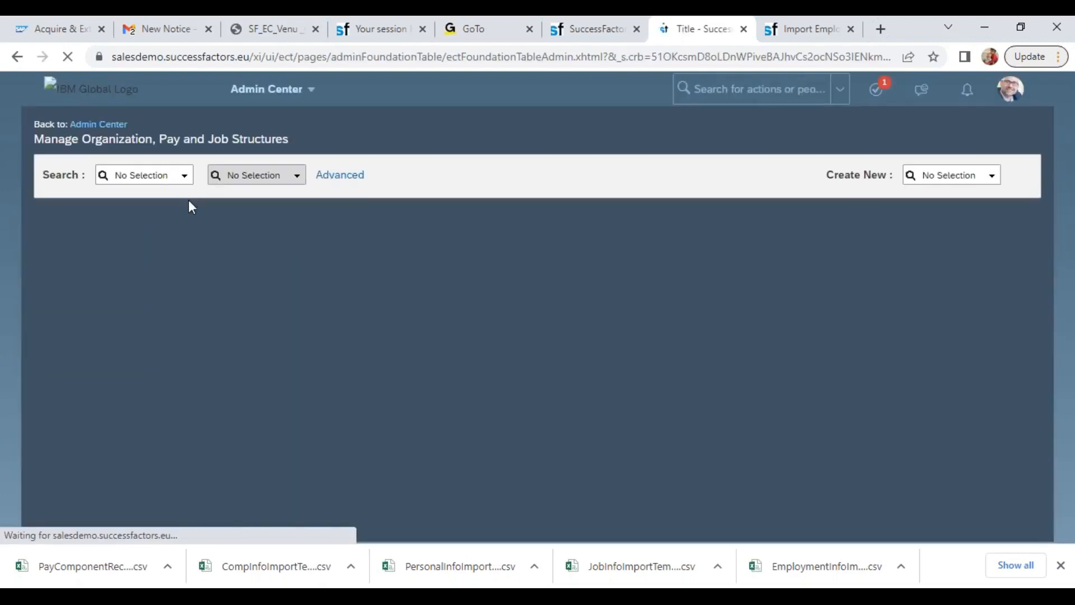
Search the Event Reason objects for "wipro" and open Wipro Hiring (WIPRO_HIRE)
{"action": "left_click", "coordinate": [180, 176]}
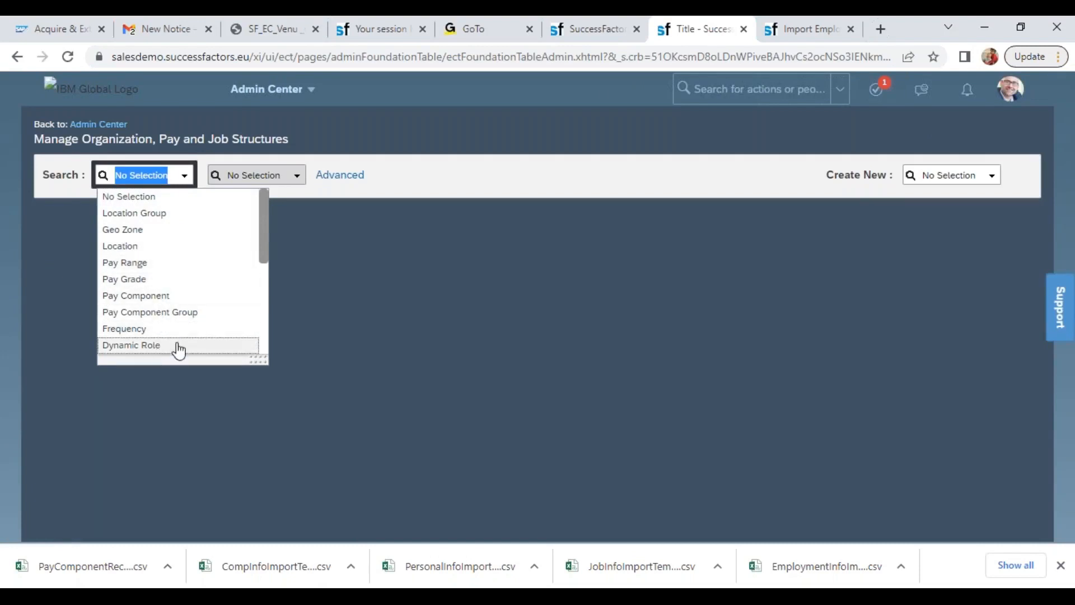
{"action": "scroll", "coordinate": [263, 308], "scroll_direction": "down", "scroll_amount": 3}
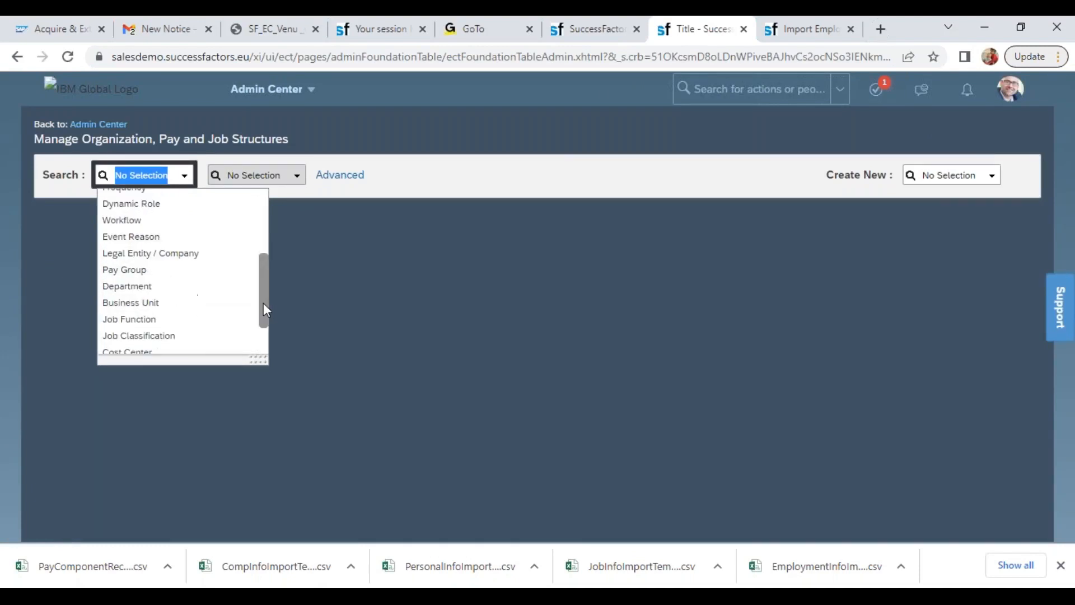
{"action": "left_click", "coordinate": [249, 233]}
{"action": "left_click", "coordinate": [252, 177]}
{"action": "type", "text": "wipro"}
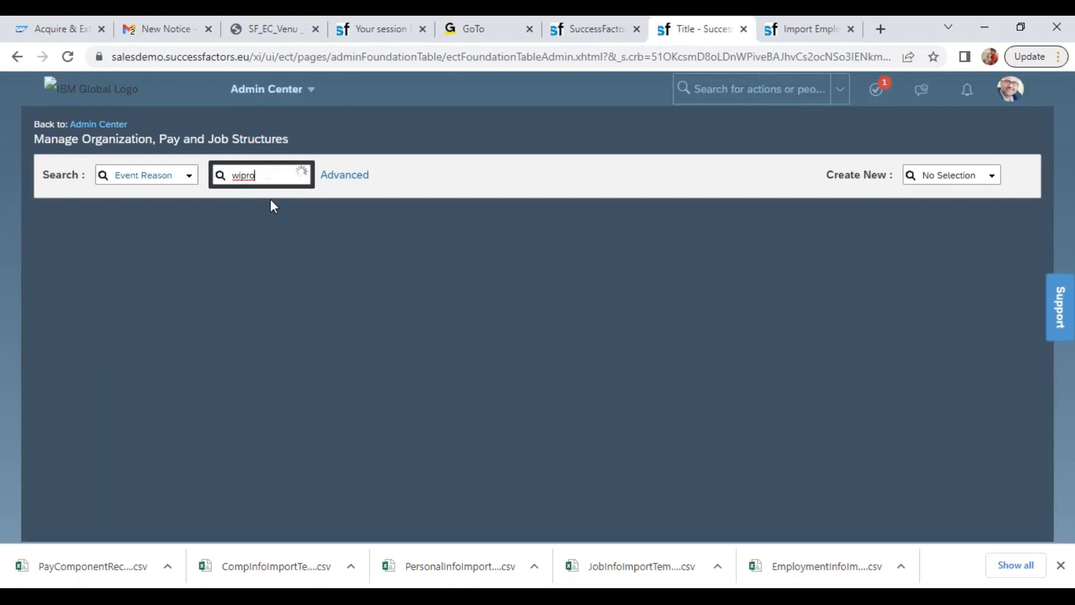
{"action": "key", "text": "Return"}
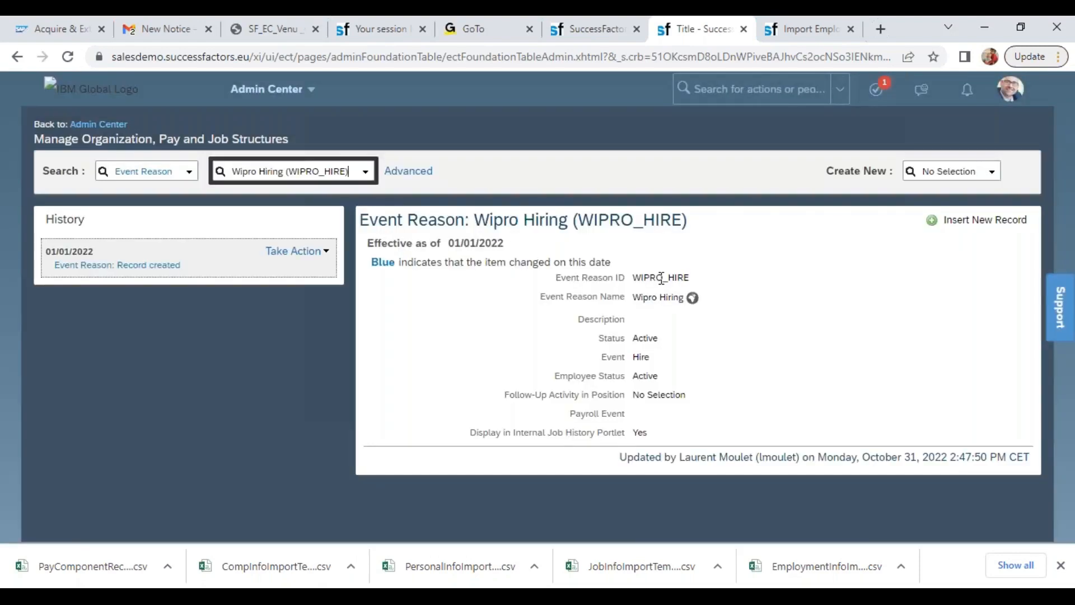
Copy the event reason ID WIPRO_HIRE into A3 of the JobInfo template, without extra text, and fill it down to A12
{"action": "double_click", "coordinate": [661, 279]}
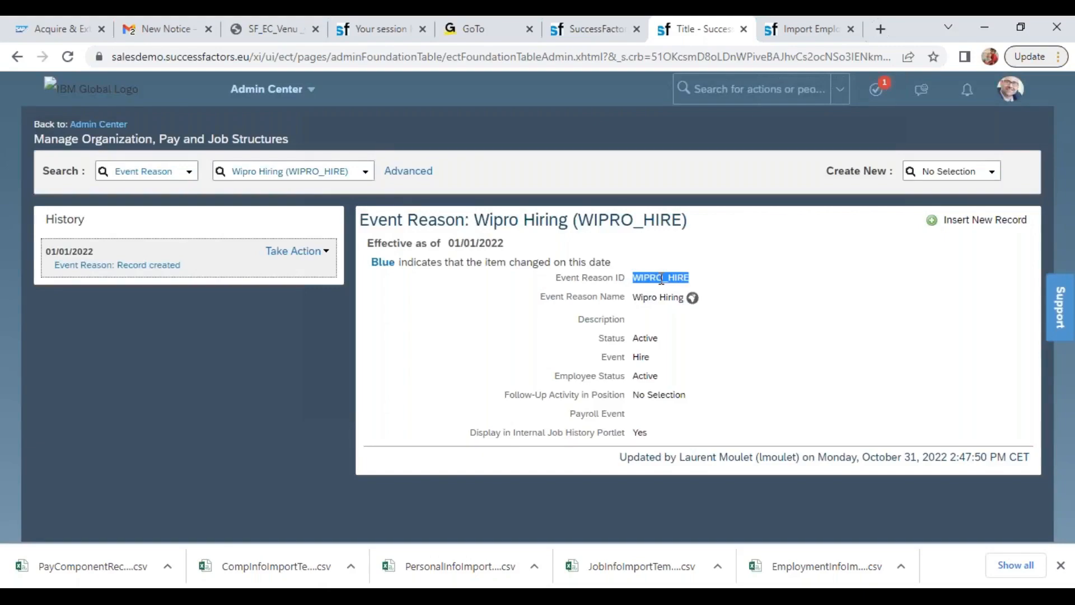
{"action": "key", "text": "ctrl+c"}
{"action": "key", "text": "alt+Tab"}
{"action": "key", "text": "ctrl+v"}
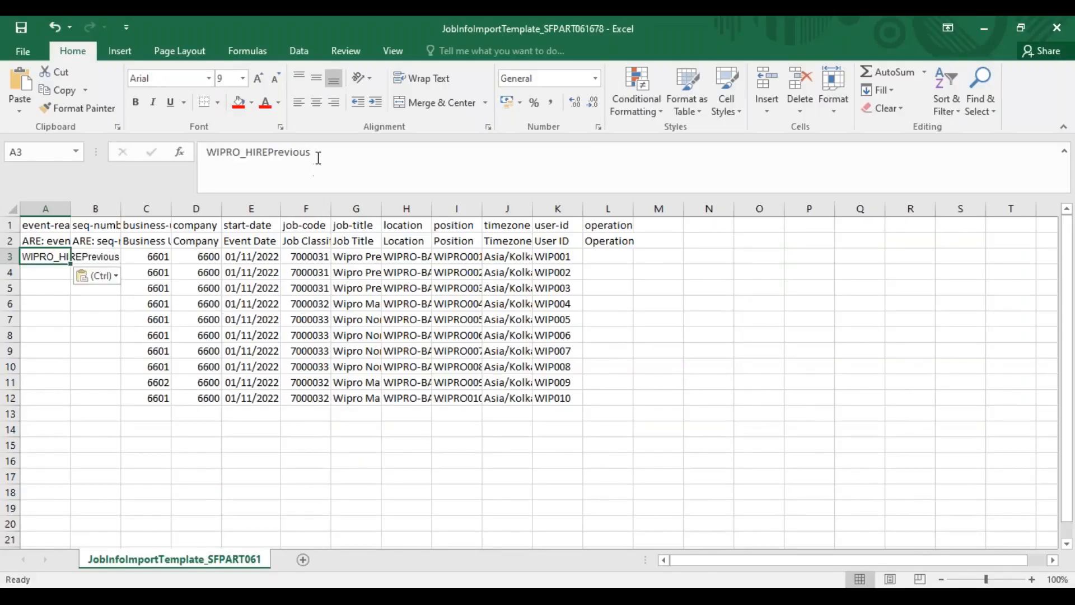
{"action": "left_click_drag", "start_coordinate": [312, 152], "coordinate": [269, 152]}
{"action": "key", "text": "BackSpace"}
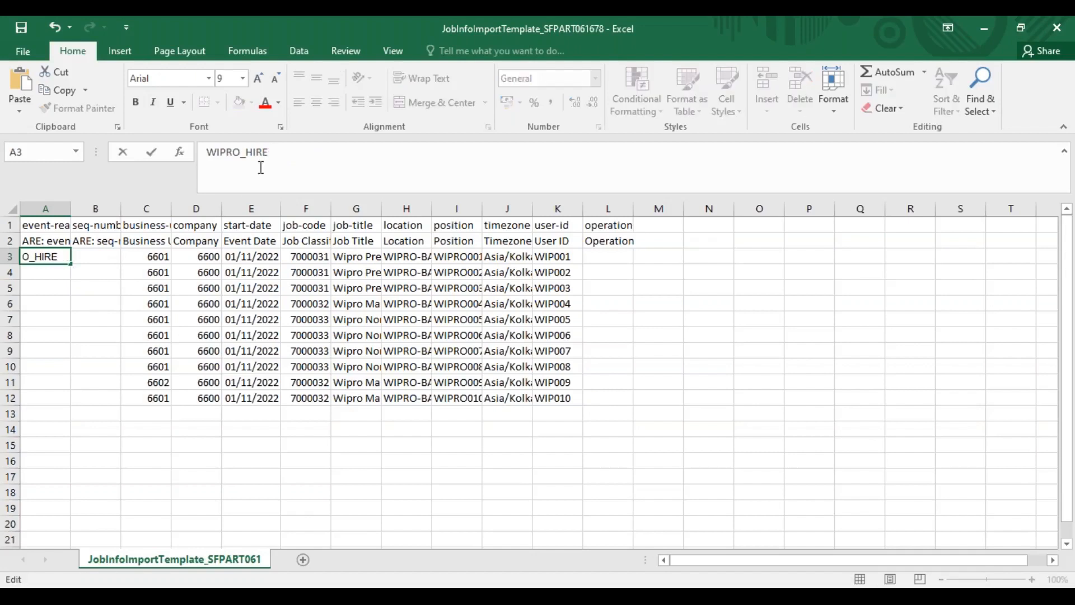
{"action": "left_click", "coordinate": [76, 278]}
{"action": "left_click_drag", "start_coordinate": [44, 256], "coordinate": [38, 399]}
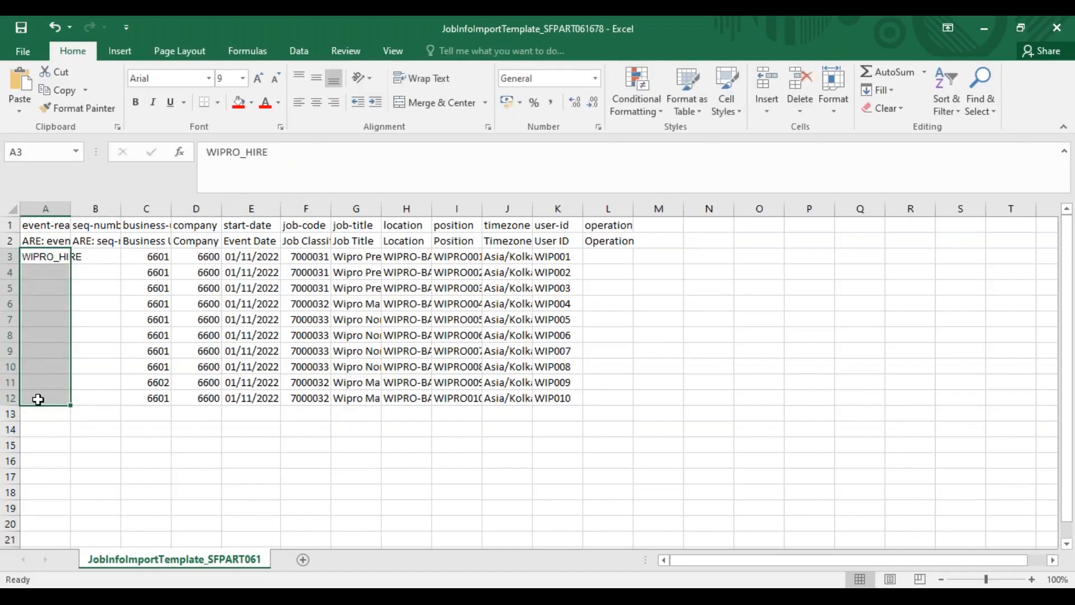
{"action": "key", "text": "ctrl+d"}
Try autofitting the width of the event-reason column A, and undo the resize
{"action": "left_click_drag", "start_coordinate": [77, 257], "coordinate": [113, 392]}
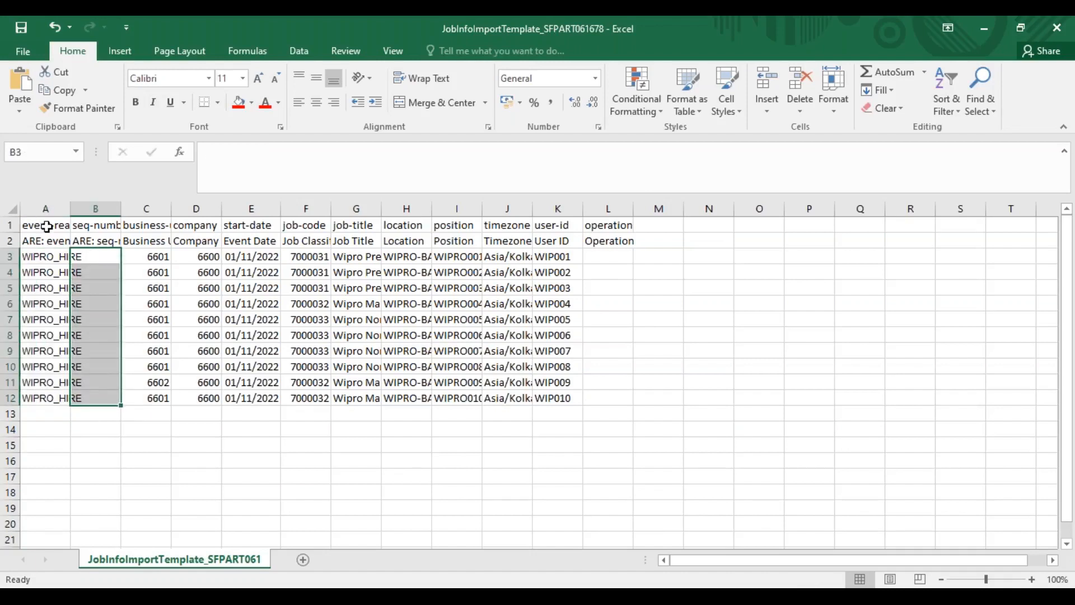
{"action": "double_click", "coordinate": [71, 208]}
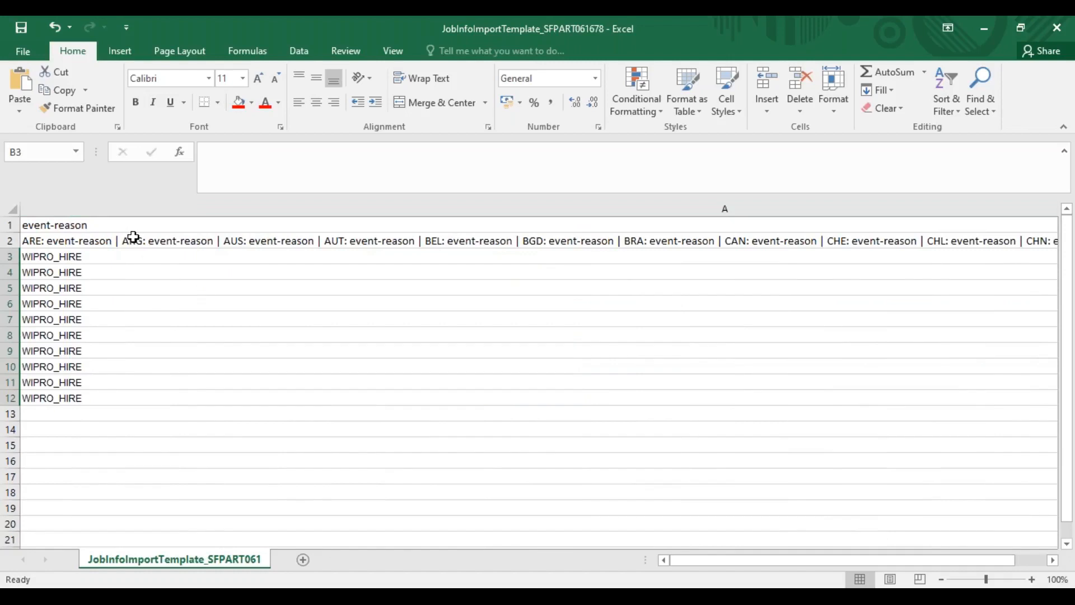
{"action": "key", "text": "ctrl+z"}
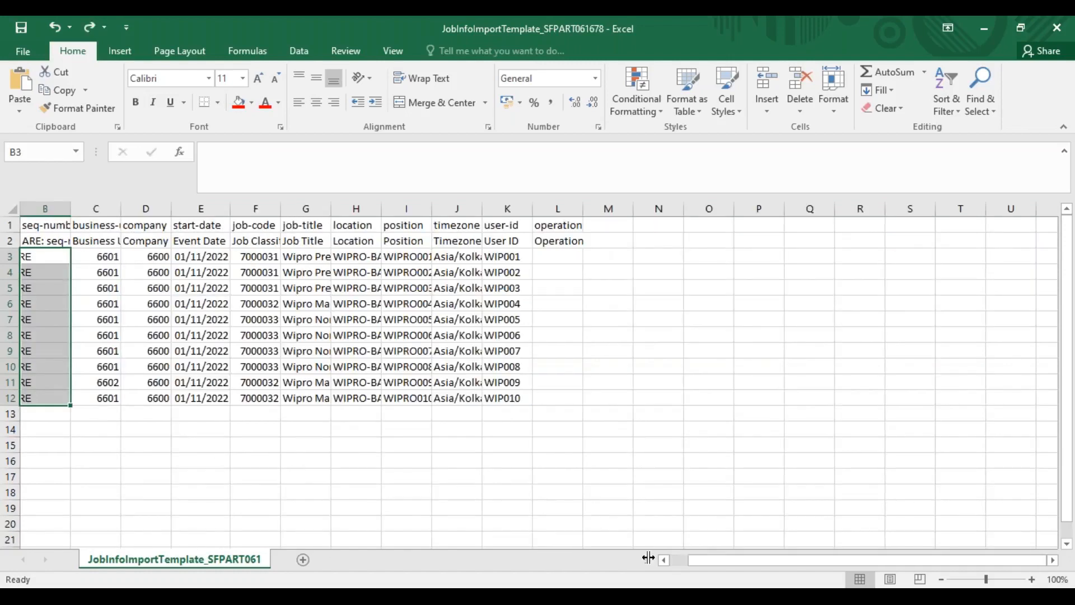
{"action": "left_click", "coordinate": [666, 560]}
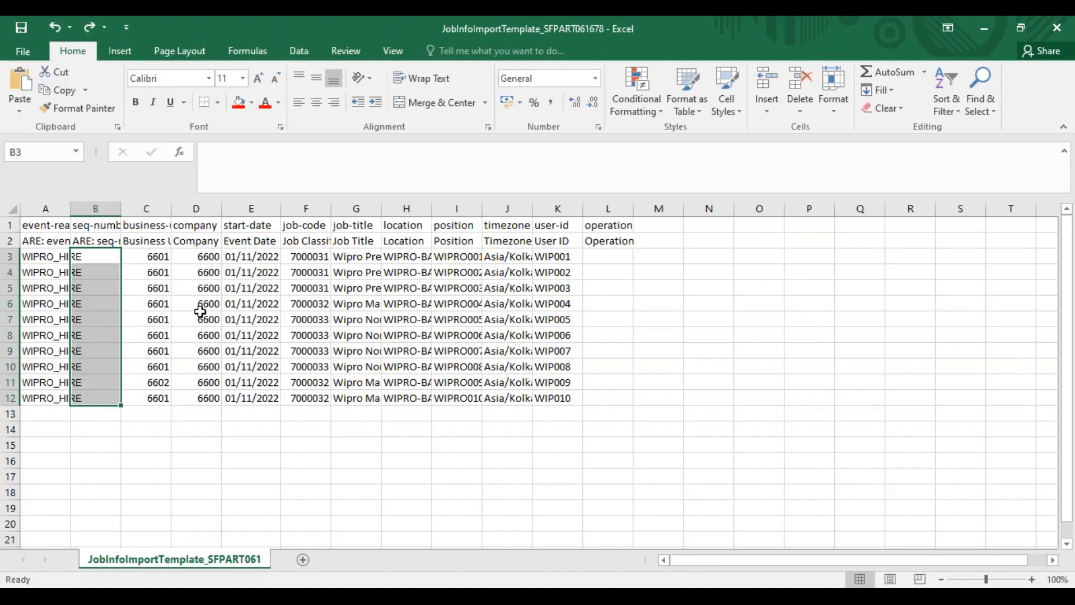
{"action": "left_click", "coordinate": [10, 256]}
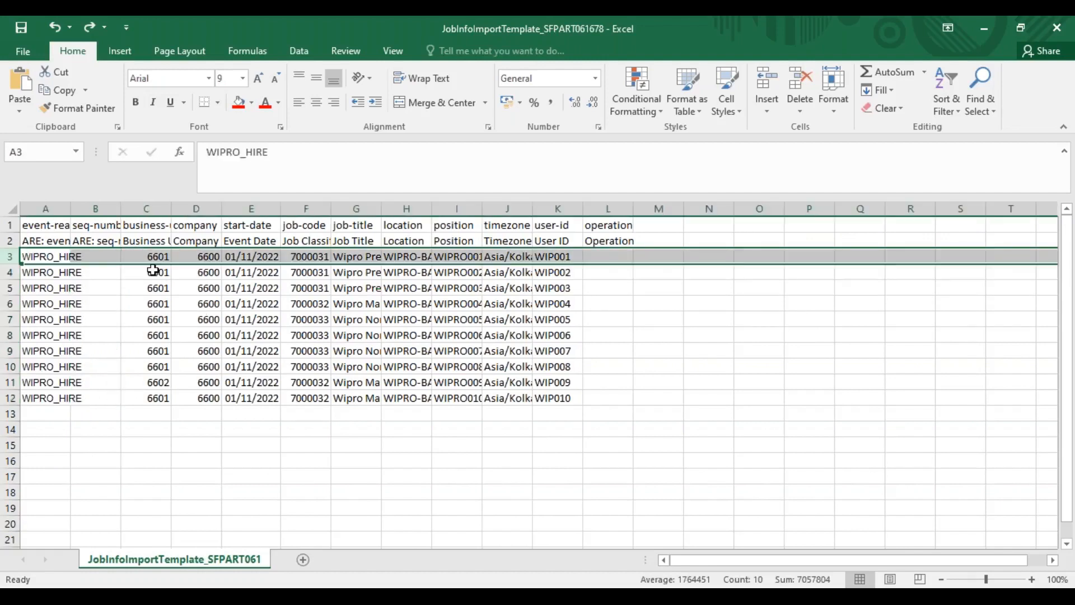
{"action": "left_click", "coordinate": [219, 274]}
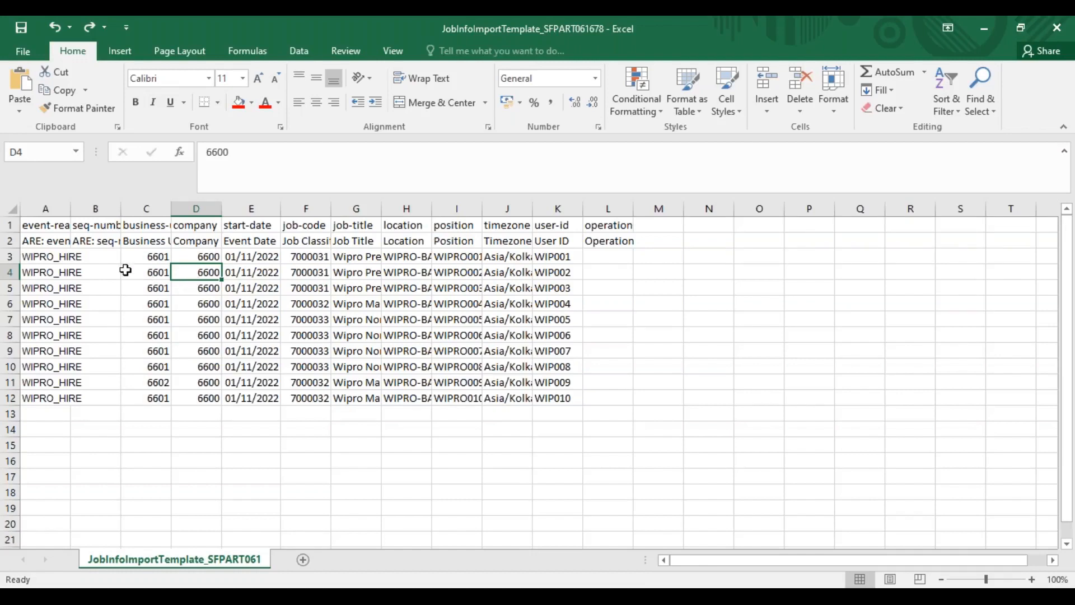
{"action": "left_click_drag", "start_coordinate": [103, 257], "coordinate": [110, 396]}
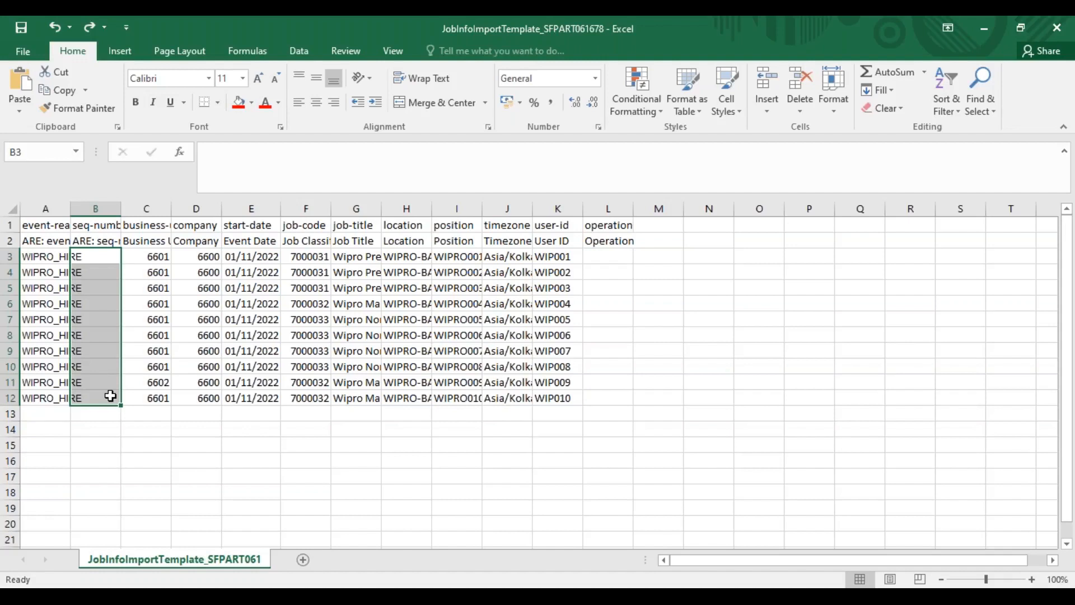
{"action": "left_click", "coordinate": [107, 257]}
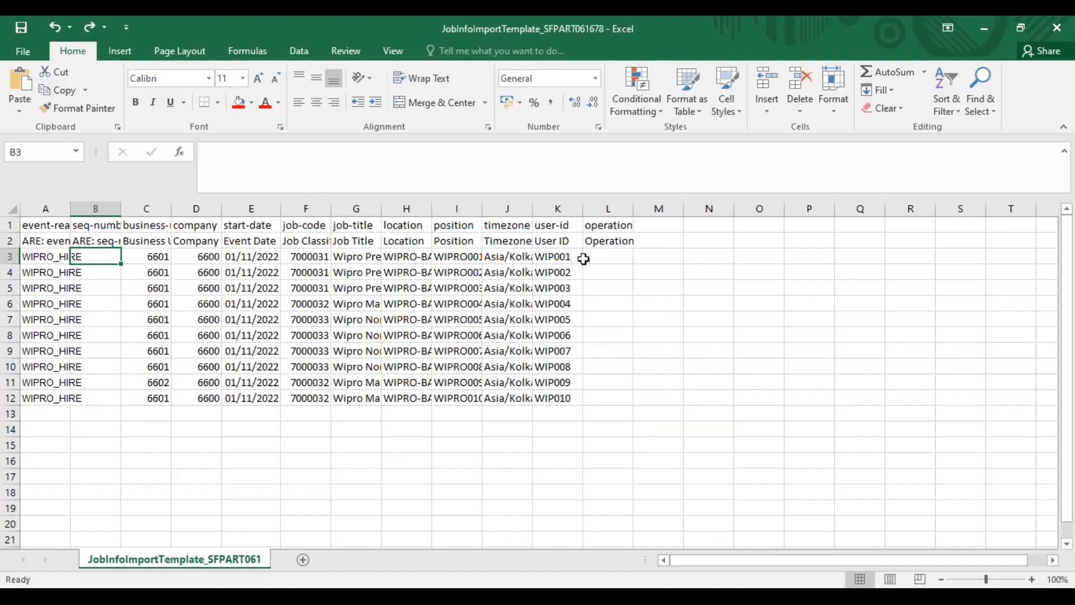
Save the JobInfo template, keeping the CSV format, and switch to the Wipro folder in File Explorer
{"action": "key", "text": "ctrl+s"}
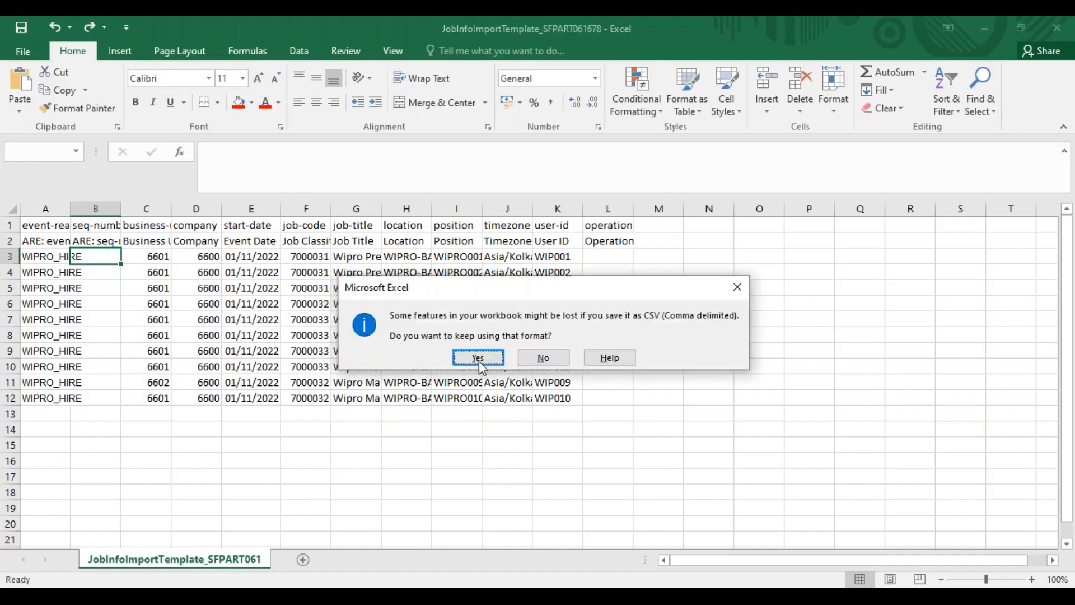
{"action": "left_click", "coordinate": [491, 361]}
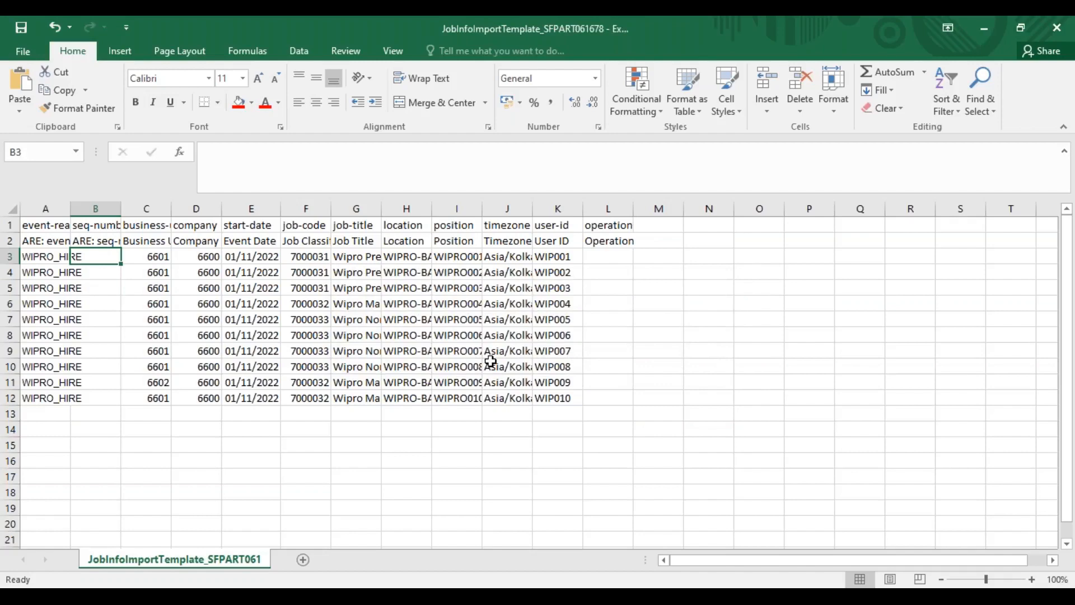
{"action": "left_click", "coordinate": [246, 599]}
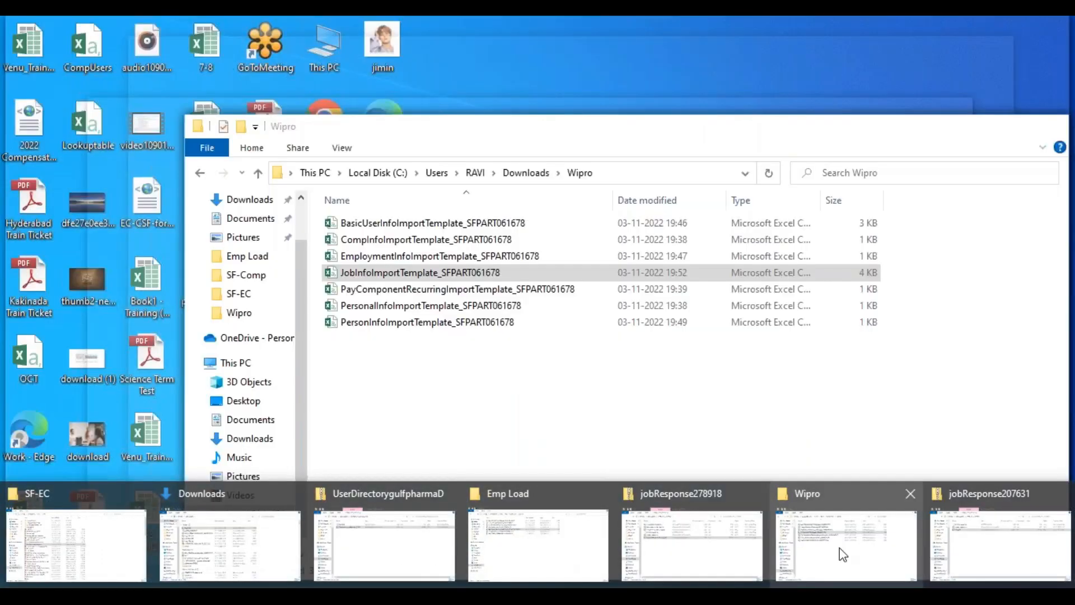
{"action": "left_click", "coordinate": [838, 548]}
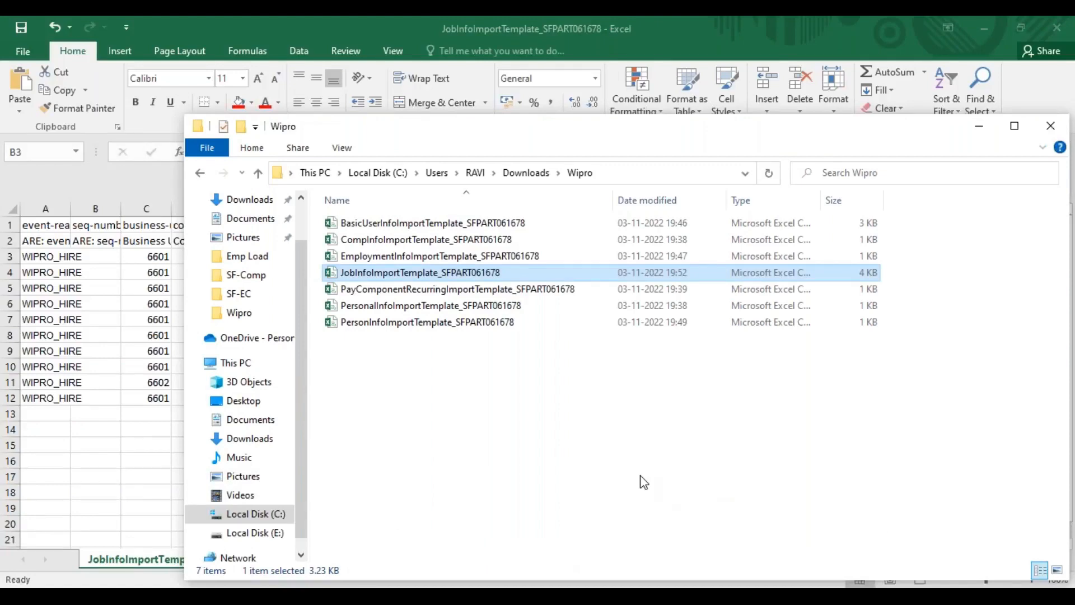
{"action": "key", "text": "alt+Tab"}
{"action": "key", "text": "alt+Tab"}
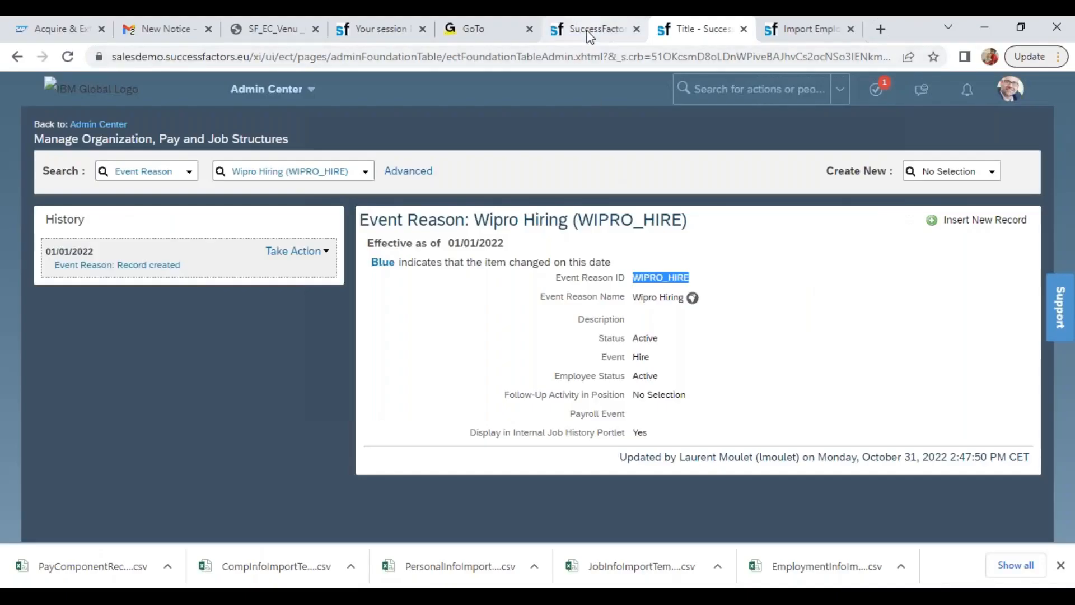
{"action": "left_click", "coordinate": [591, 34]}
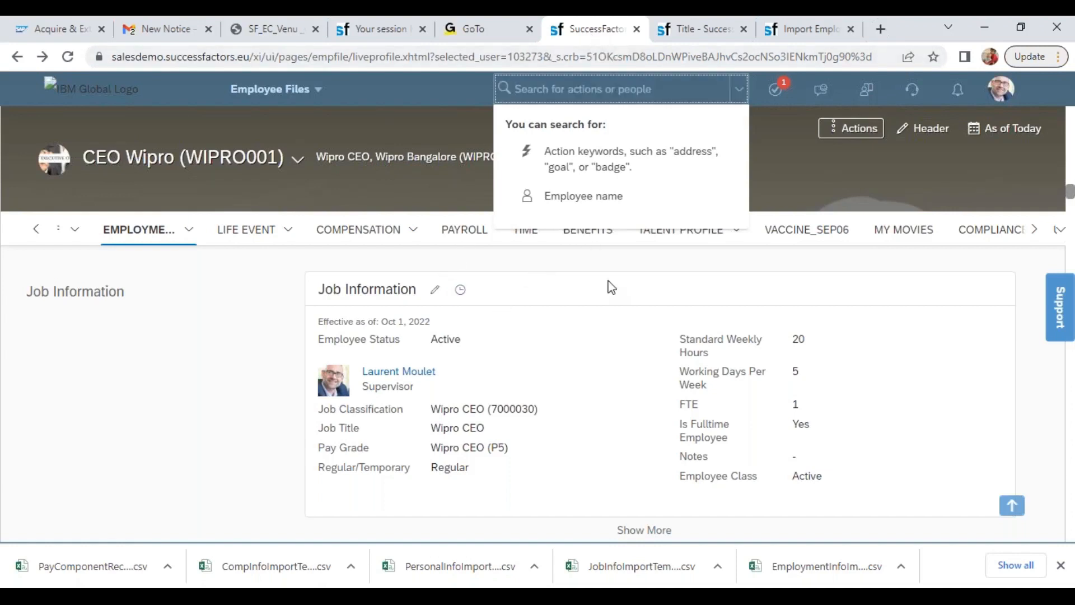
Open the CompInfo import template from the Wipro folder and delete its Pay Group column C
{"action": "key", "text": "alt+Tab"}
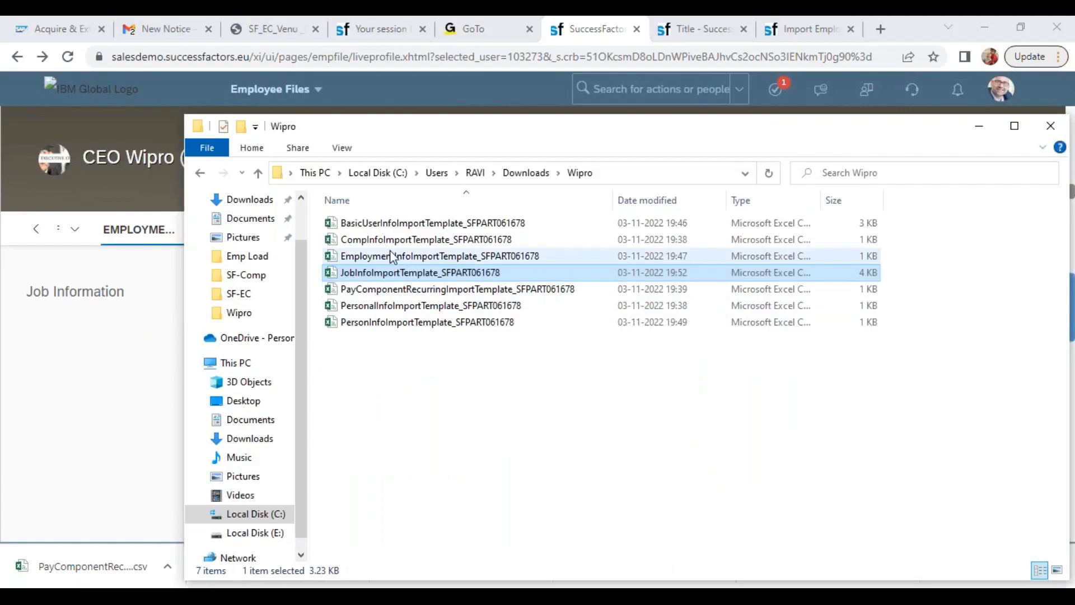
{"action": "left_click", "coordinate": [372, 240]}
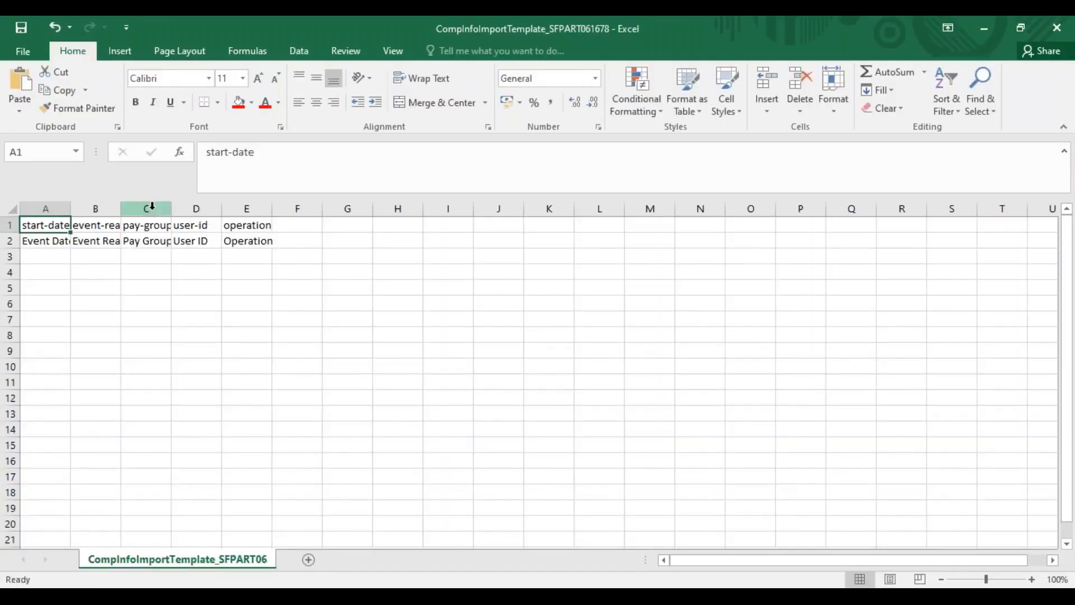
{"action": "left_click", "coordinate": [152, 207]}
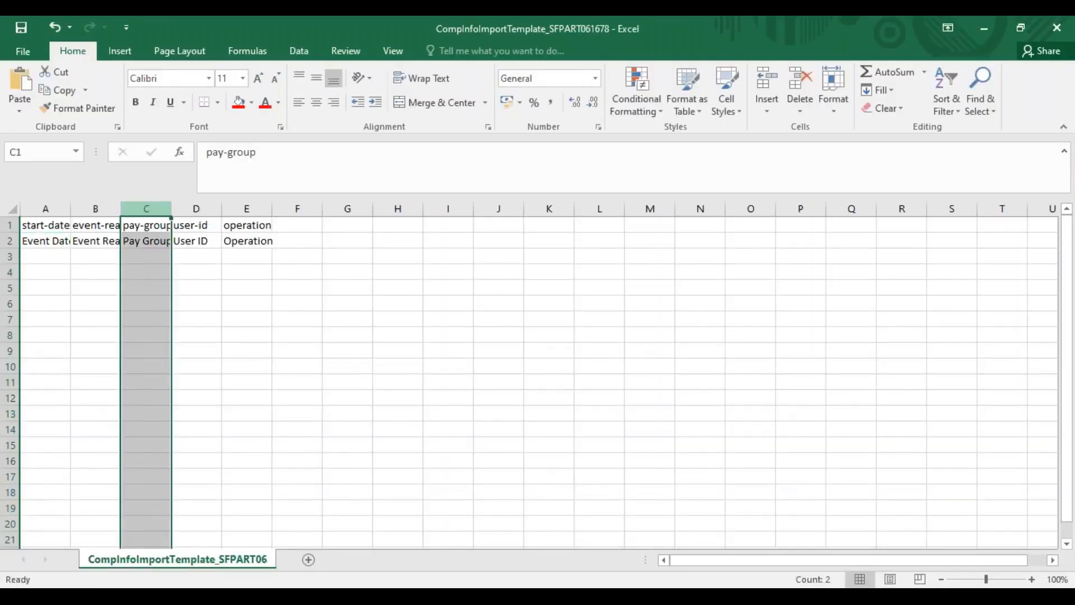
{"action": "right_click", "coordinate": [148, 211]}
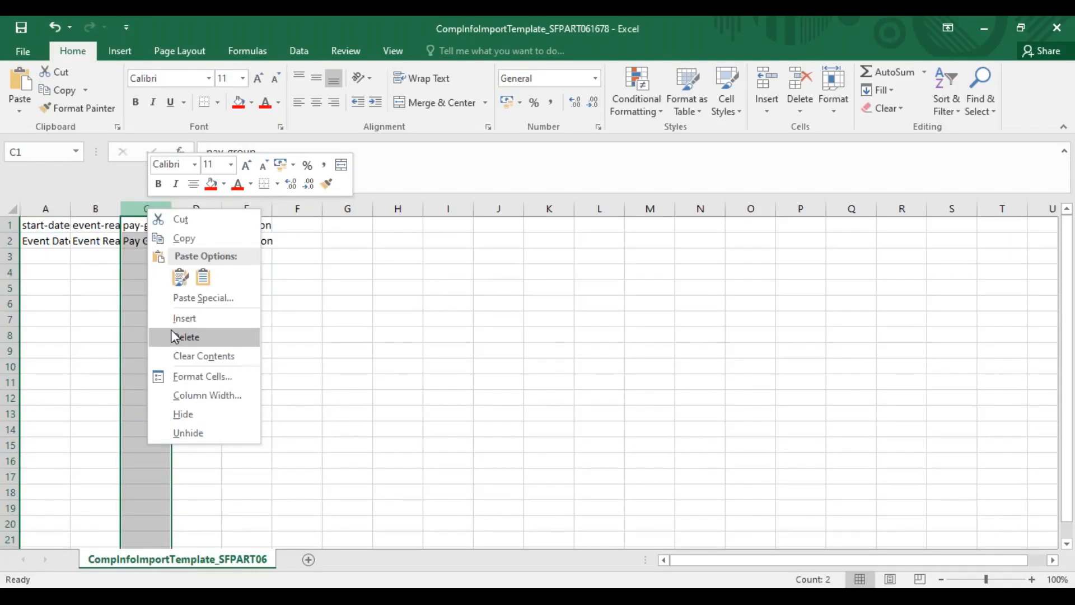
{"action": "left_click", "coordinate": [176, 337]}
Copy the user IDs WIP001 to WIP010 from the JobInfo template into the CompInfo template's user-id column, starting at C3
{"action": "left_click", "coordinate": [134, 253]}
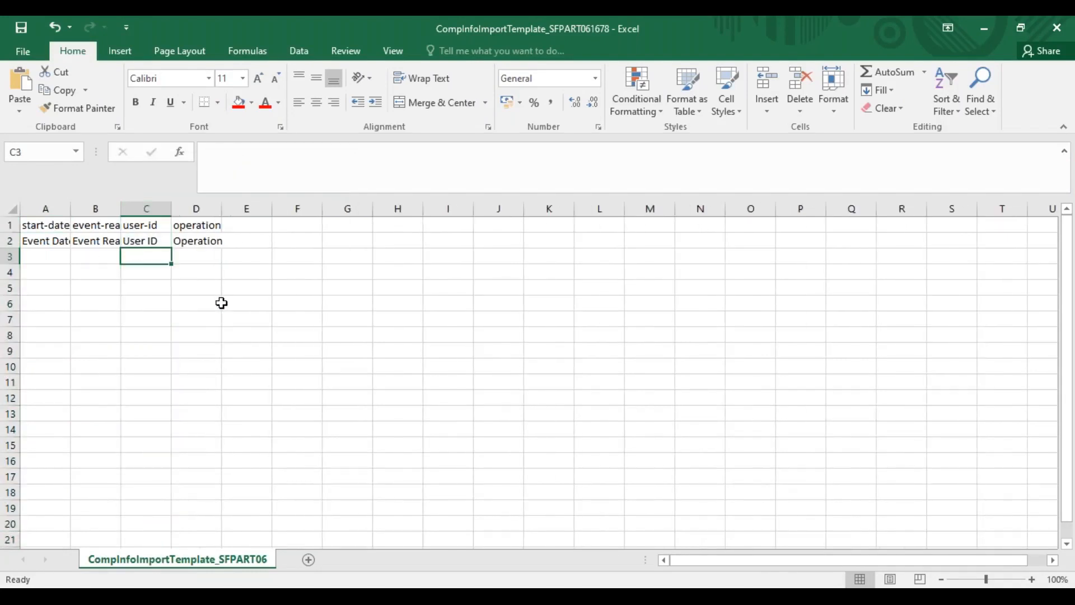
{"action": "key", "text": "alt+Tab"}
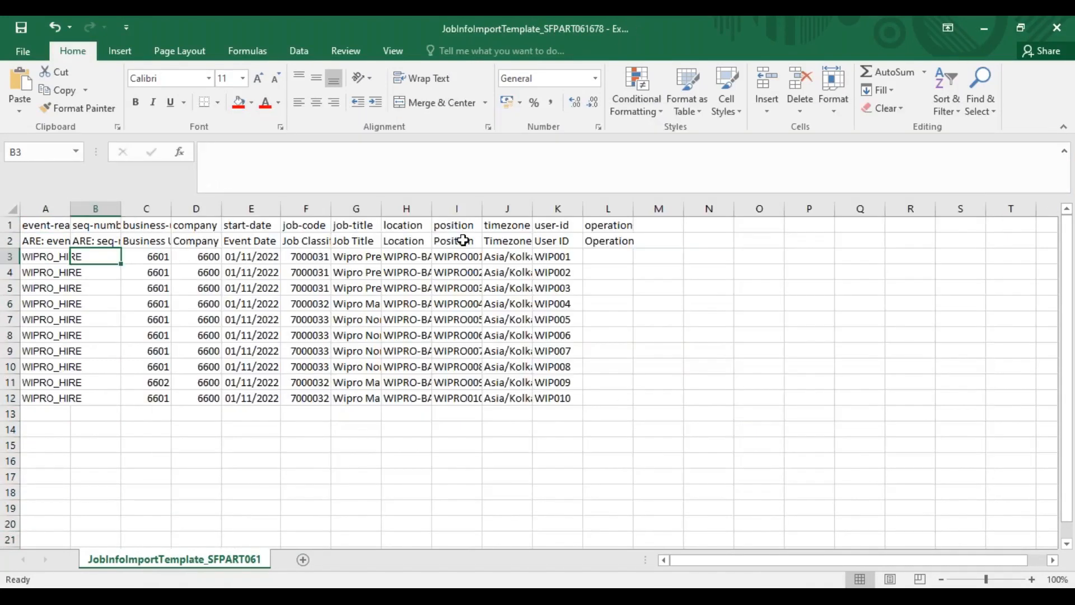
{"action": "left_click_drag", "start_coordinate": [551, 259], "coordinate": [551, 401]}
{"action": "key", "text": "ctrl+c"}
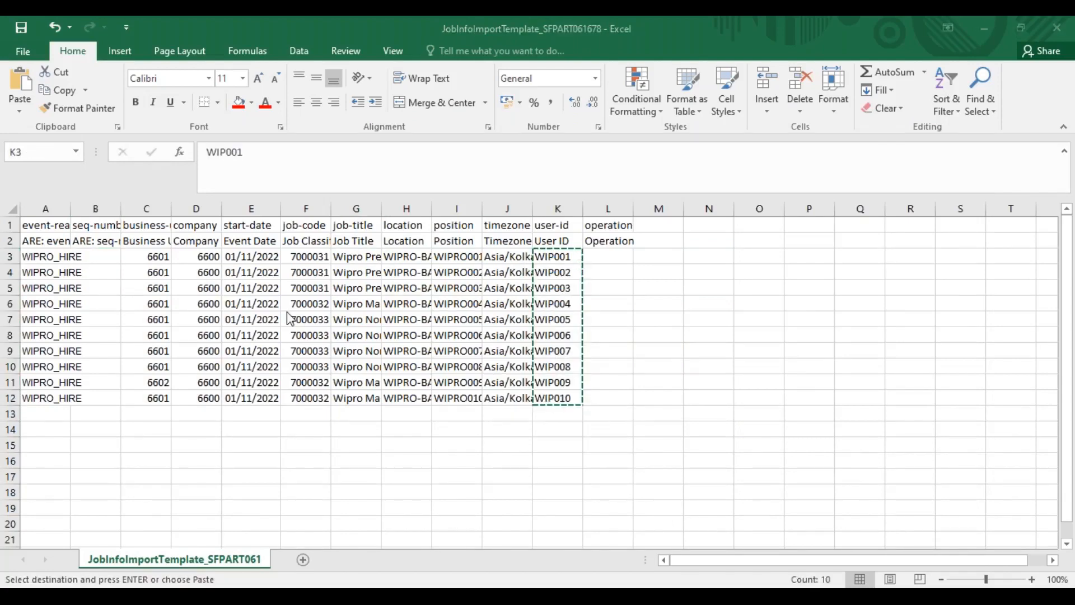
{"action": "key", "text": "alt+Tab"}
{"action": "key", "text": "ctrl+v"}
Copy the WIPRO_HIRE event reasons from A3:A12 of the JobInfo template into the CompInfo event-reason column, starting at B3
{"action": "left_click", "coordinate": [108, 256]}
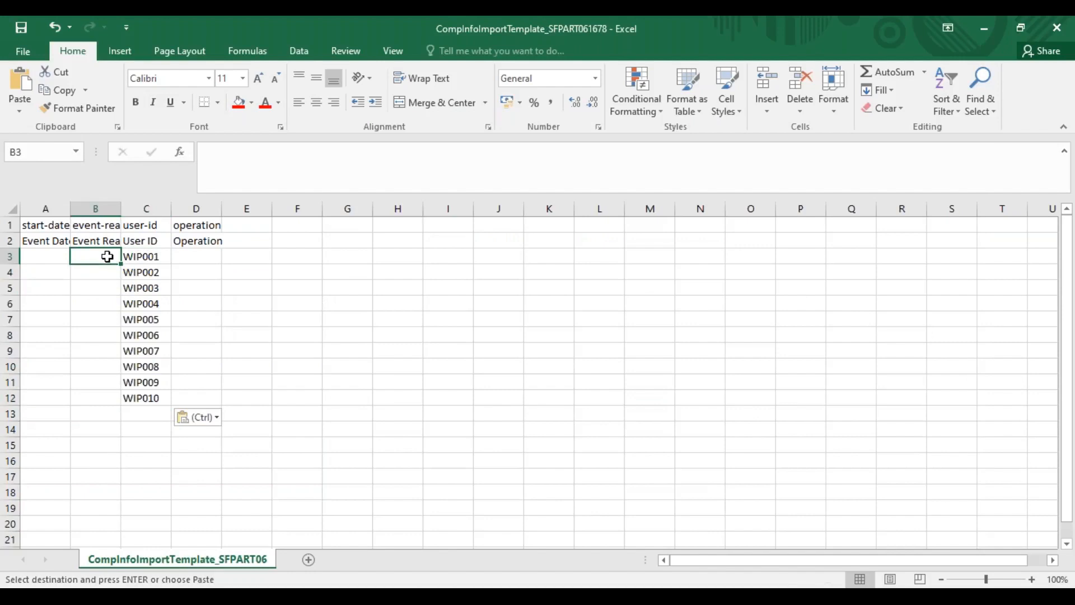
{"action": "key", "text": "alt+Tab"}
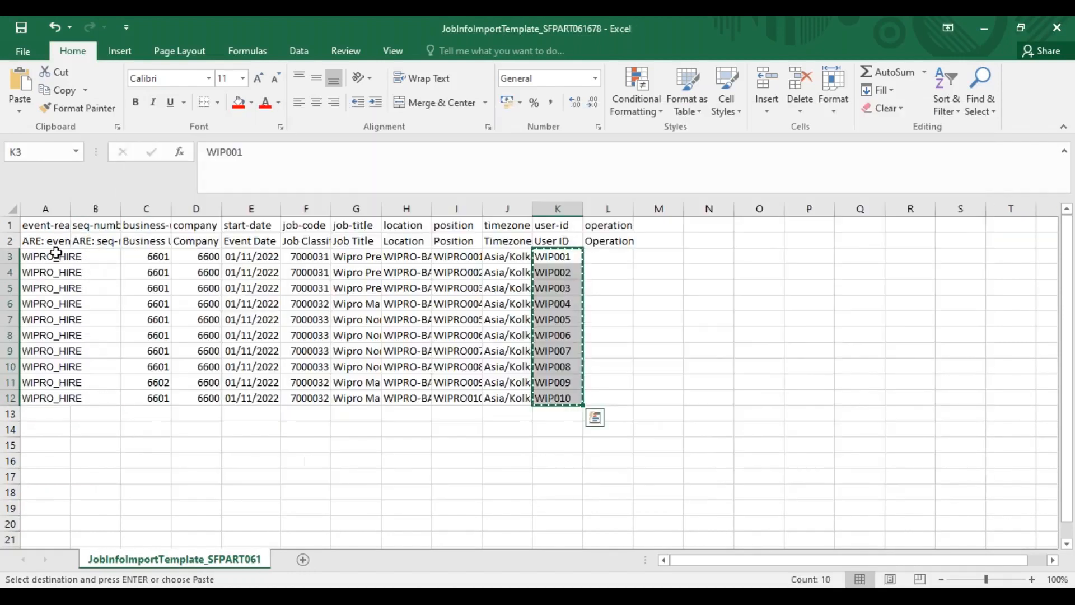
{"action": "left_click_drag", "start_coordinate": [56, 253], "coordinate": [54, 398]}
{"action": "key", "text": "ctrl+c"}
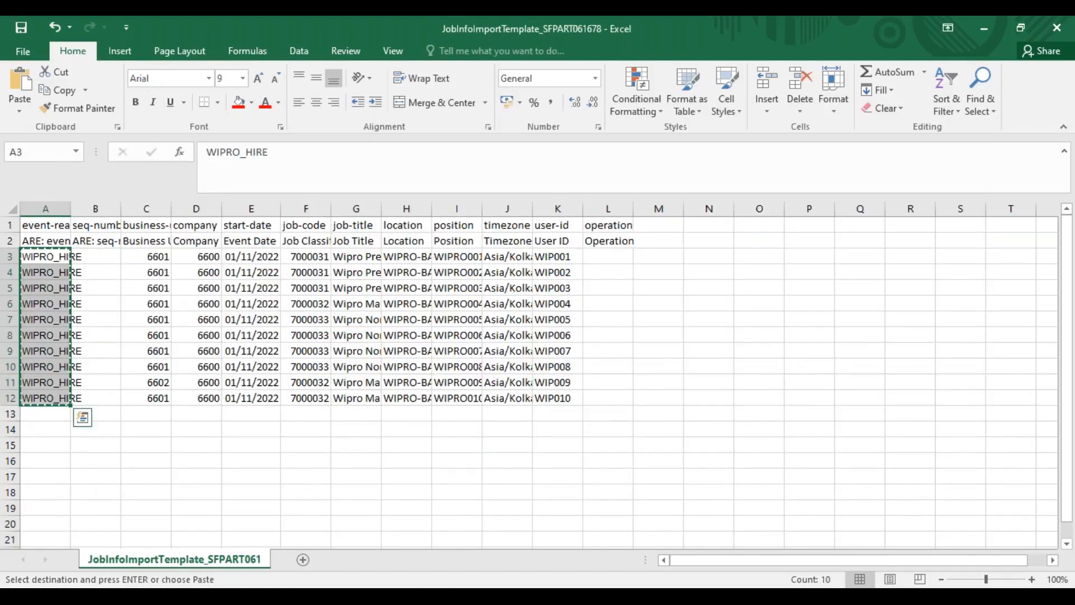
{"action": "key", "text": "alt+Tab"}
{"action": "key", "text": "ctrl+v"}
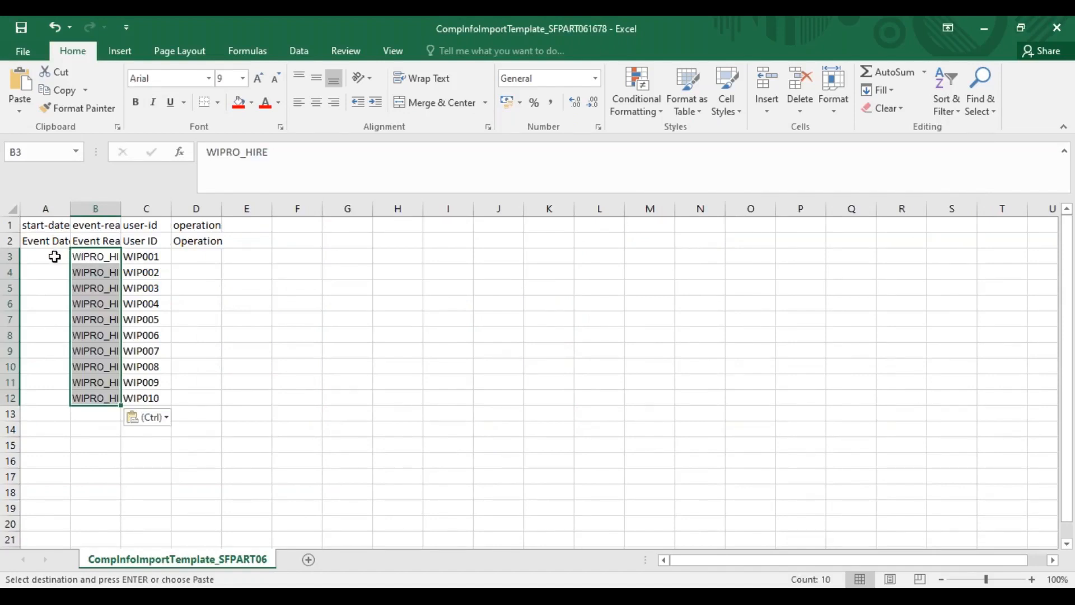
Leave A3 selected in CompInfo, and apply the custom date format mm/dd/yyyy to the JobInfo start dates in E3:E12
{"action": "left_click", "coordinate": [53, 254]}
{"action": "key", "text": "alt+Tab"}
{"action": "left_click_drag", "start_coordinate": [251, 256], "coordinate": [243, 394]}
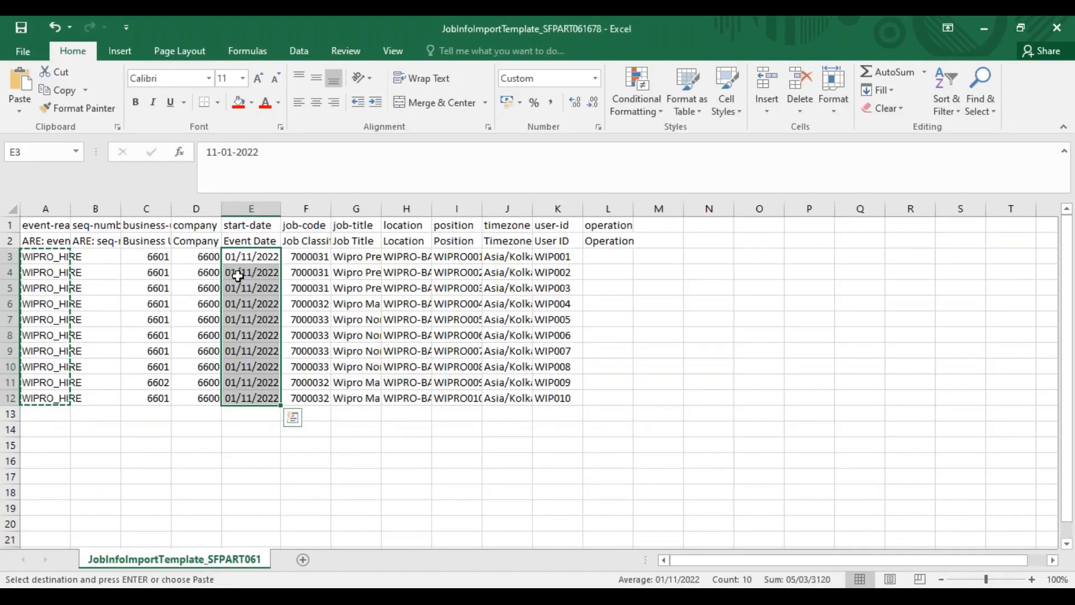
{"action": "right_click", "coordinate": [237, 253]}
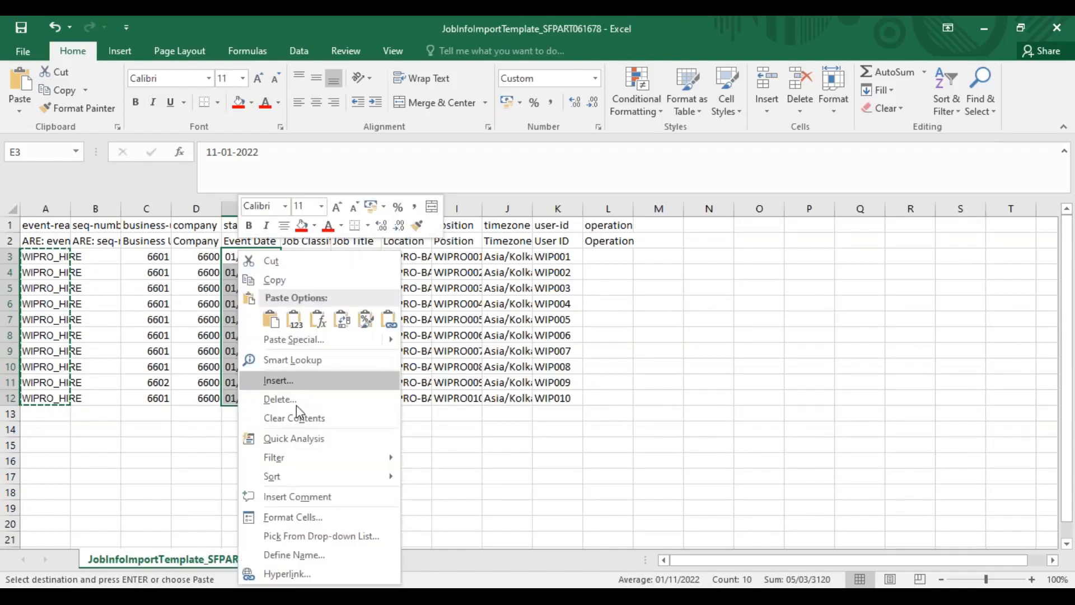
{"action": "left_click", "coordinate": [296, 516]}
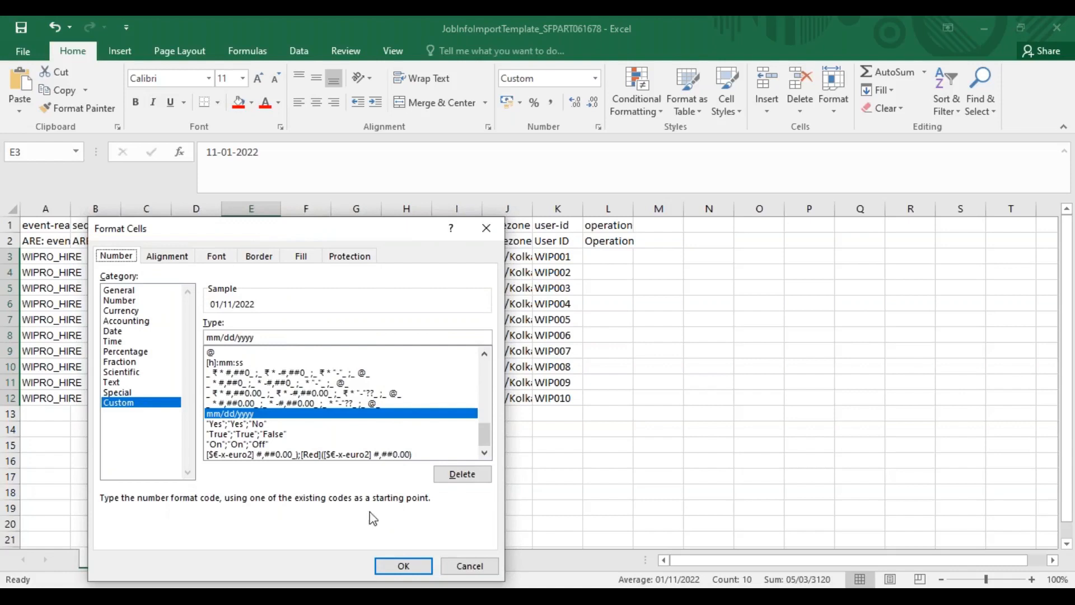
{"action": "left_click", "coordinate": [404, 566]}
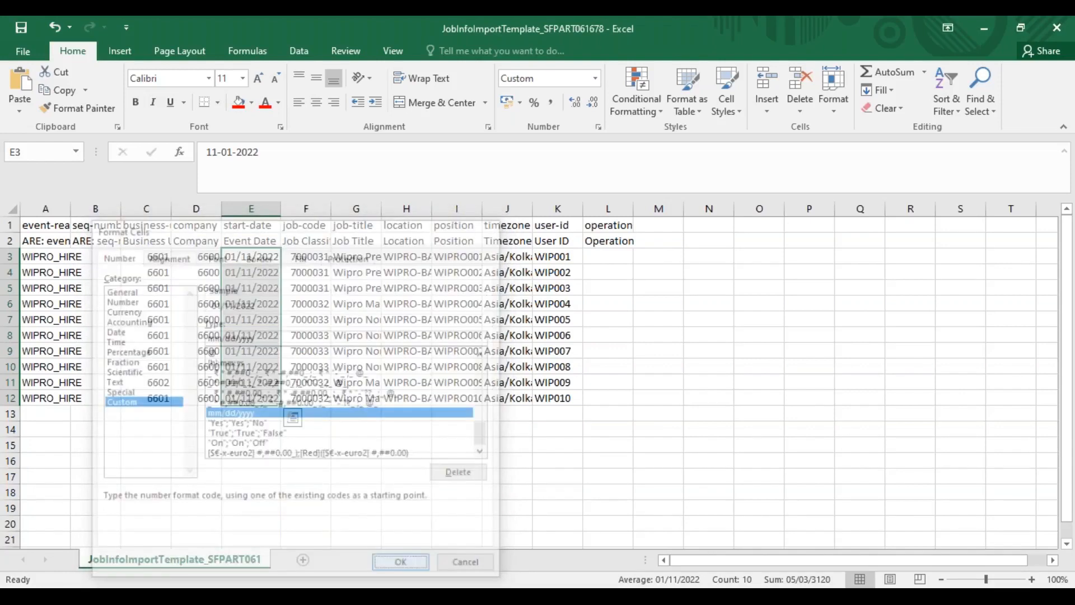
Set the JobInfo start date in E3 to 01-11-2022 and fill it down to E12
{"action": "left_click", "coordinate": [218, 152]}
{"action": "key", "text": "BackSpace"}
{"action": "key", "text": "BackSpace"}
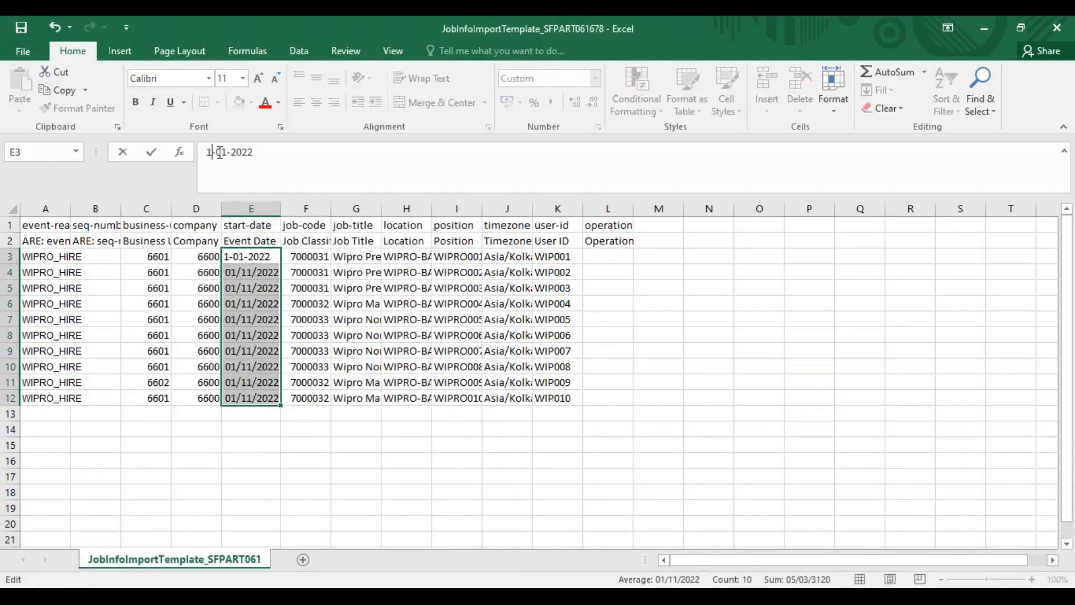
{"action": "type", "text": "01"}
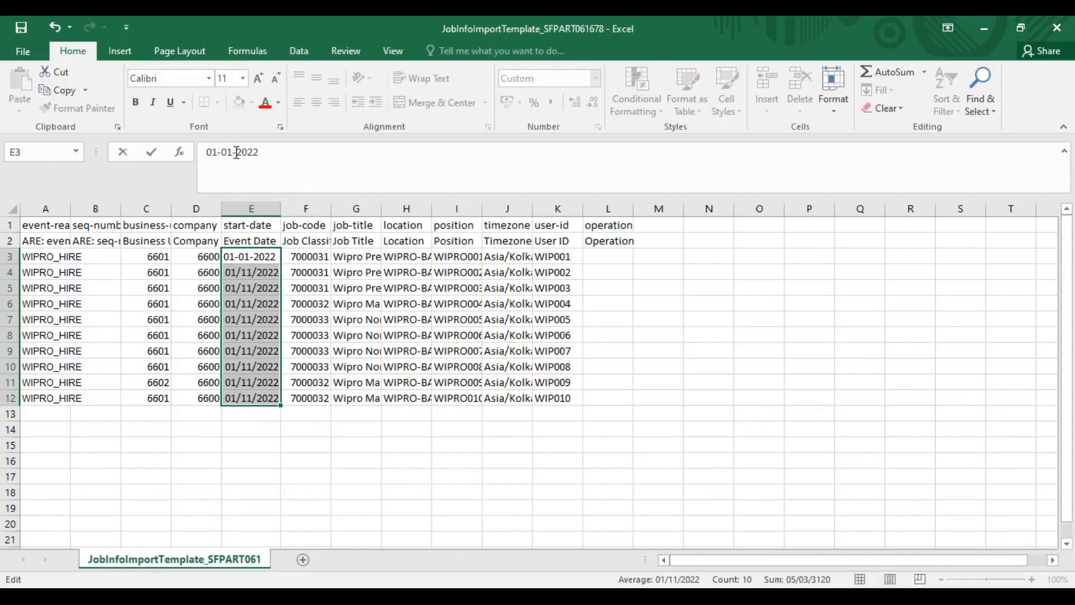
{"action": "key", "text": "BackSpace"}
{"action": "key", "text": "BackSpace"}
{"action": "type", "text": "11"}
{"action": "key", "text": "Return"}
{"action": "left_click_drag", "start_coordinate": [250, 255], "coordinate": [253, 400]}
{"action": "key", "text": "ctrl+d"}
Copy the JobInfo start dates into the CompInfo start-date column from A3, and autofit the width of column A
{"action": "key", "text": "ctrl+c"}
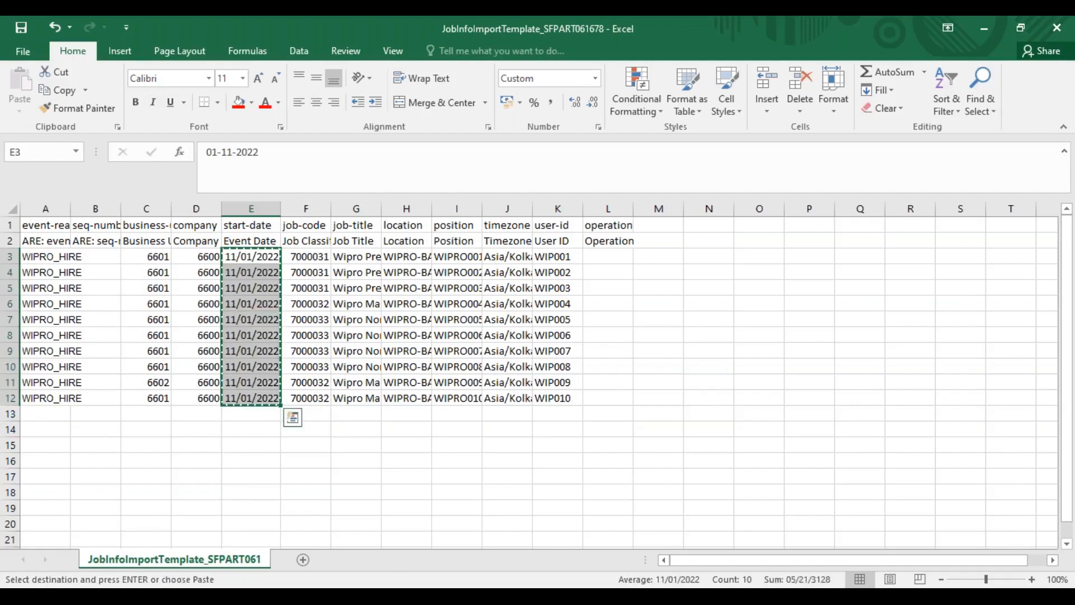
{"action": "key", "text": "alt+Tab"}
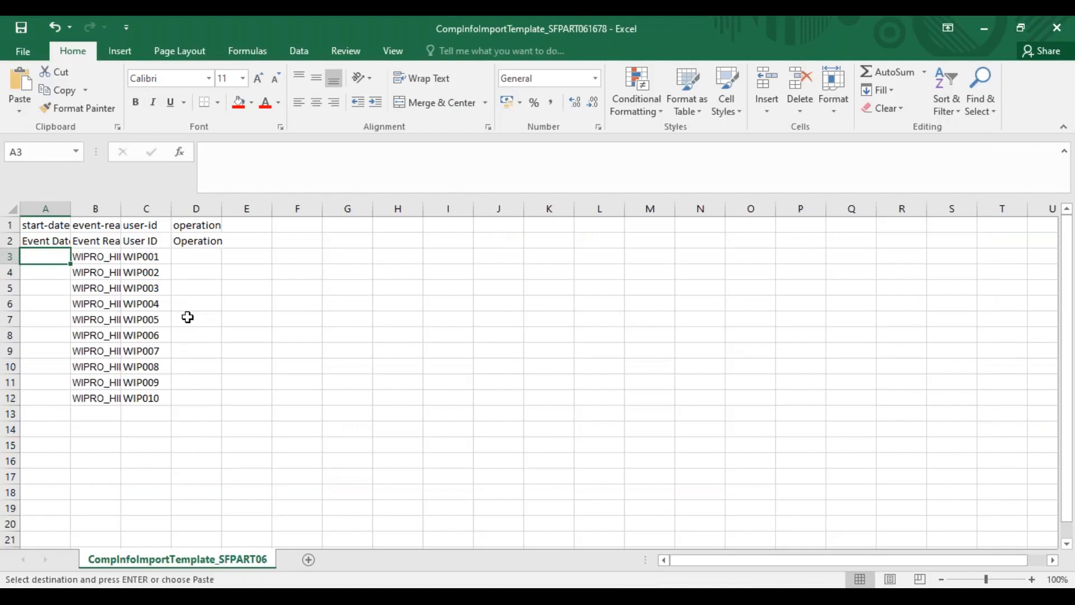
{"action": "key", "text": "ctrl+v"}
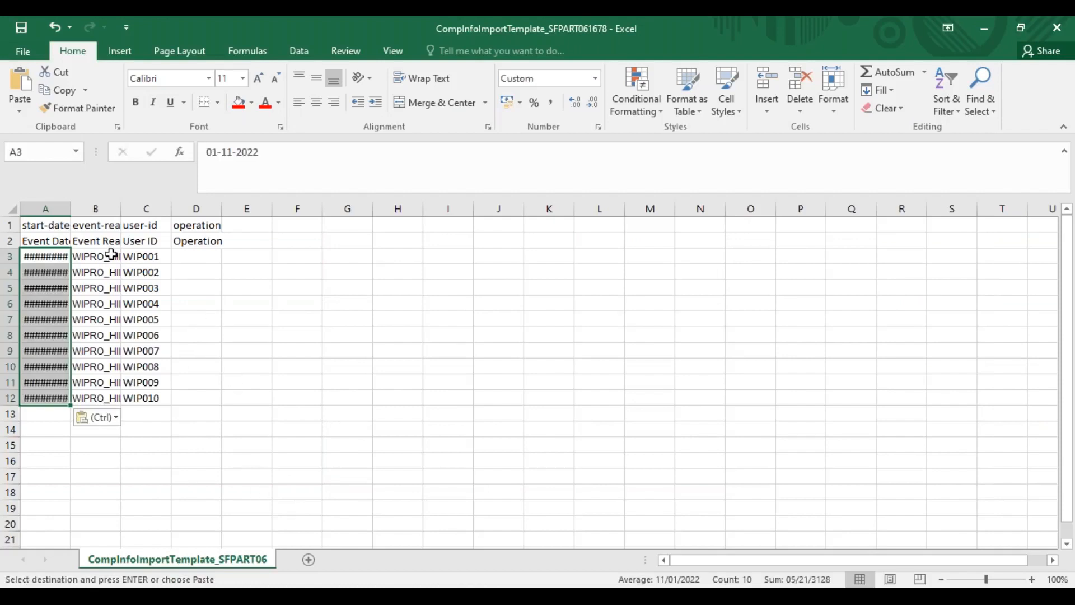
{"action": "double_click", "coordinate": [70, 208]}
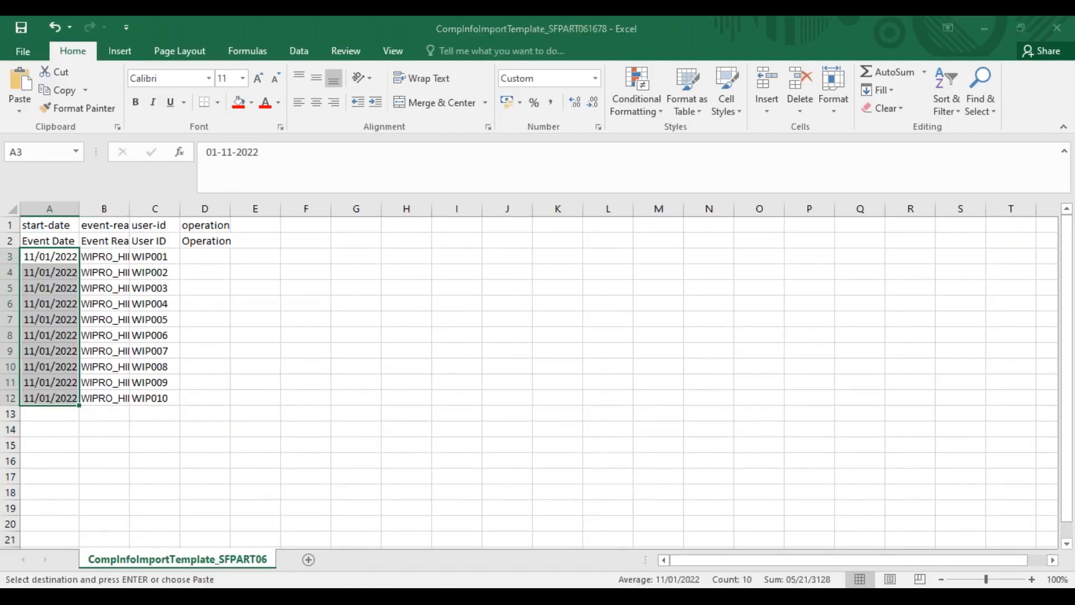
{"action": "left_click", "coordinate": [478, 586]}
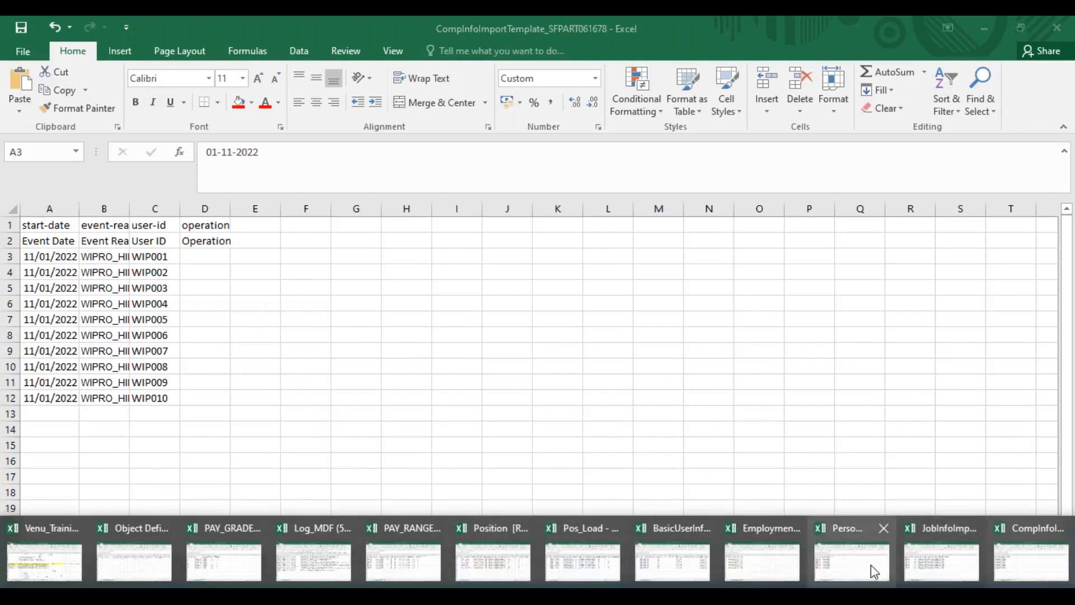
{"action": "left_click", "coordinate": [887, 572]}
{"action": "key", "text": "ctrl+v"}
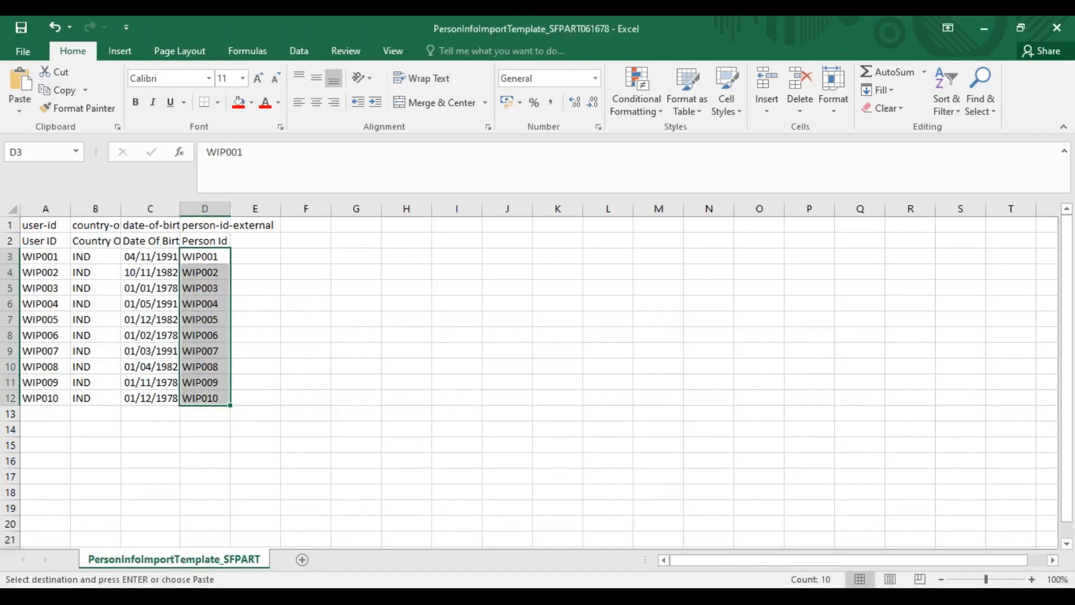
Paste the copied start dates over the First Date Worked and Hire Date values in A3:B12 of the EmploymentInfo template
{"action": "left_click", "coordinate": [553, 586]}
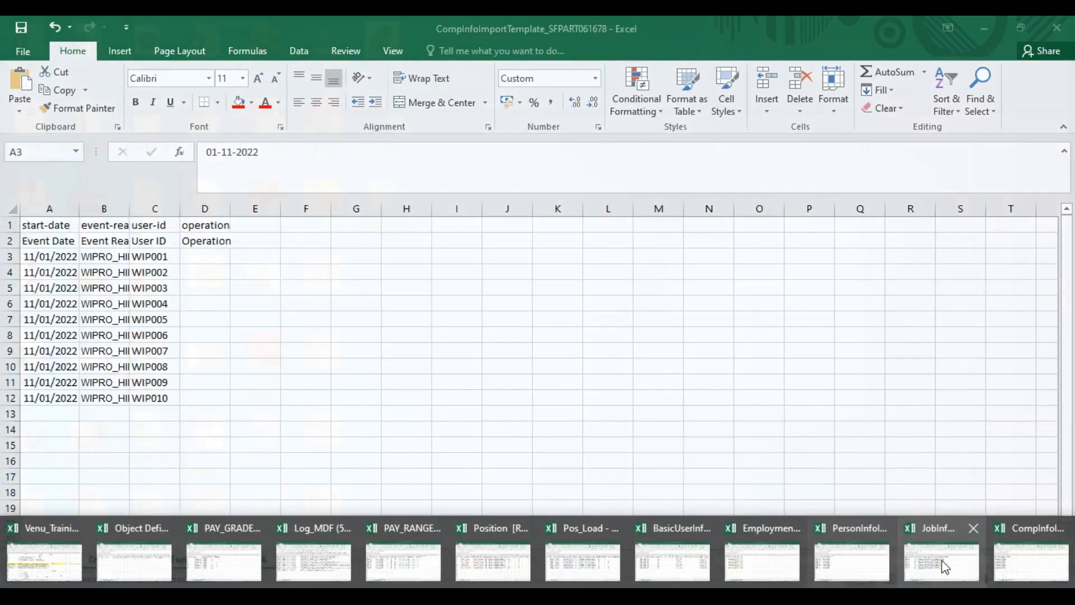
{"action": "left_click", "coordinate": [765, 562]}
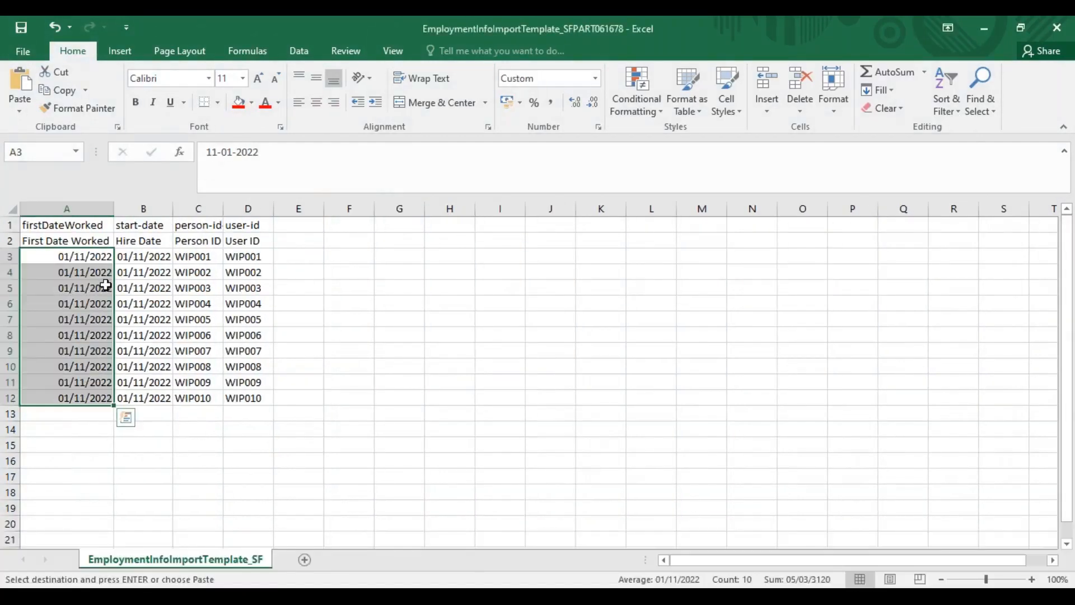
{"action": "left_click", "coordinate": [140, 257]}
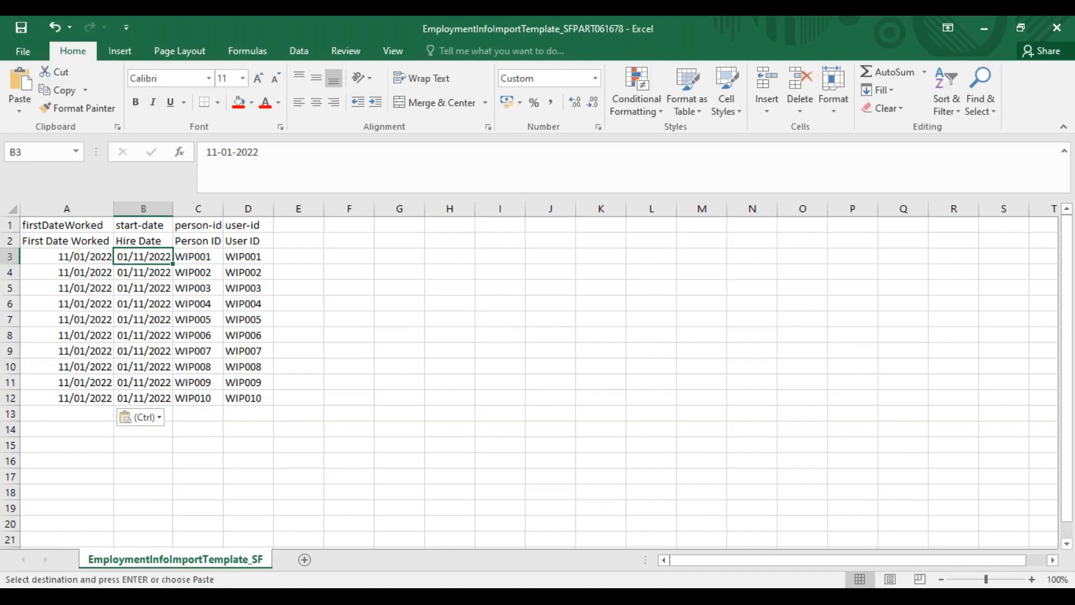
{"action": "key", "text": "ctrl+v"}
Paste the copied dates over the Hire Date values in S3:S12 of the BasicUserInfo template, and save it in CSV format
{"action": "left_click", "coordinate": [578, 587]}
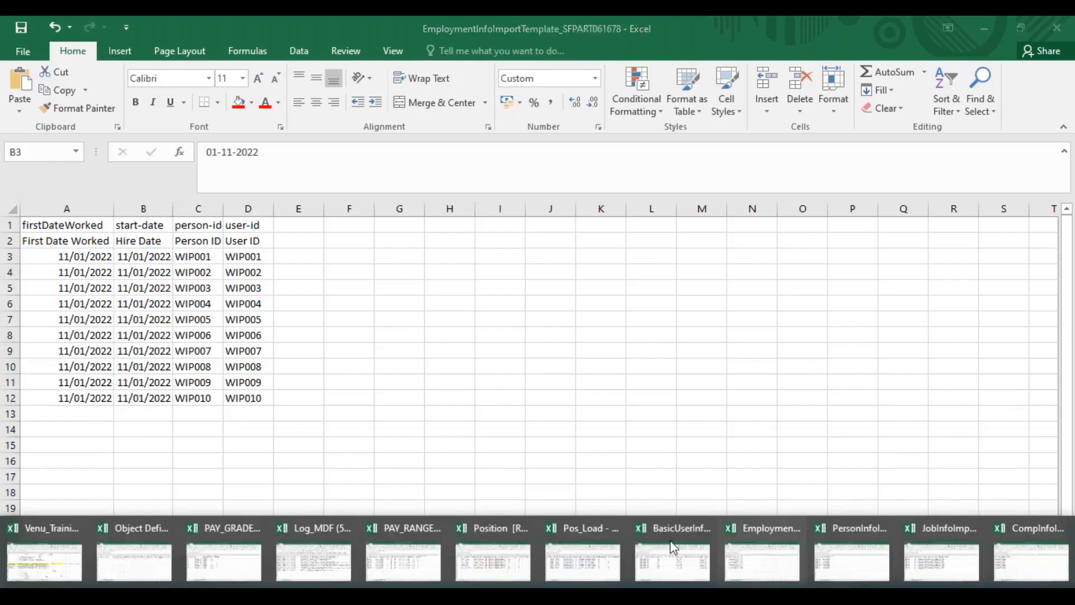
{"action": "left_click", "coordinate": [673, 562]}
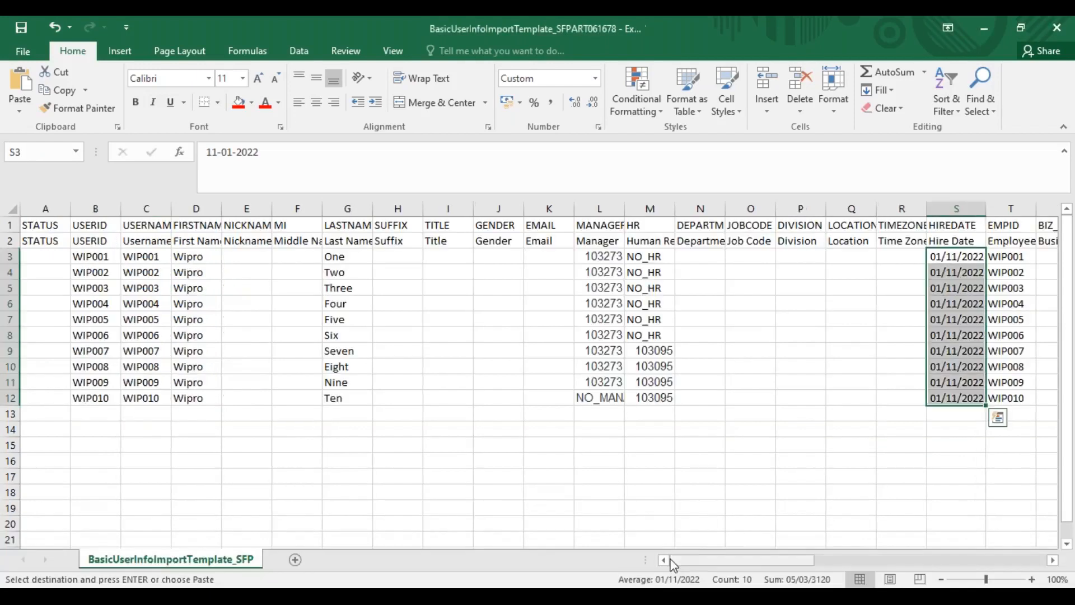
{"action": "type", "text": "11/01/2022 11/01/2022 11/01/2022 11/01/2022 11/01/2022 11/01/2022 11/01/2022 11/01/2022 11/01/2022 11/01/2022"}
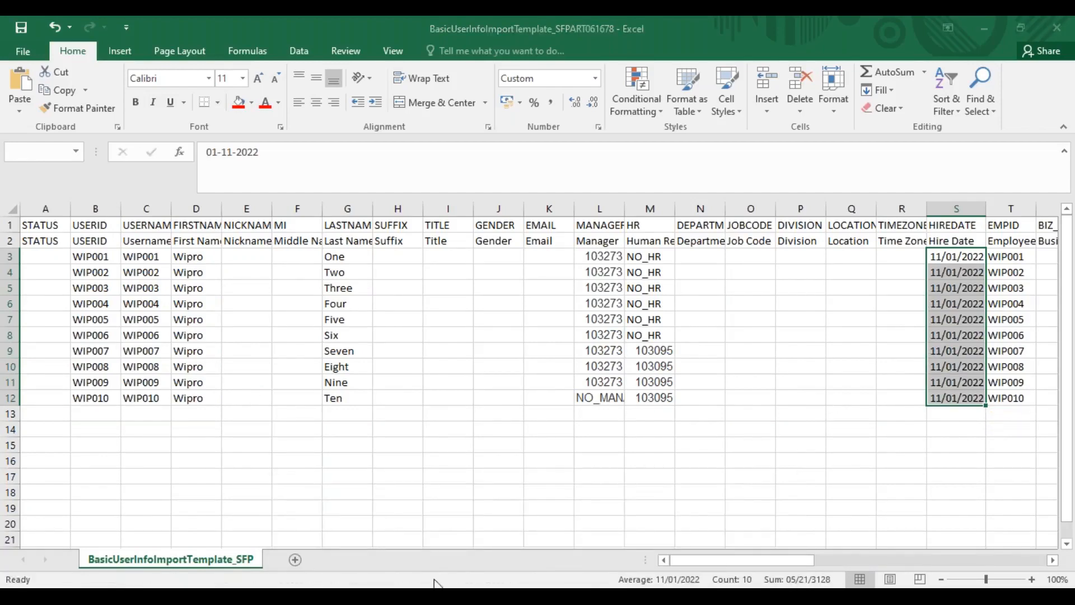
{"action": "key", "text": "ctrl+s"}
{"action": "left_click", "coordinate": [478, 359]}
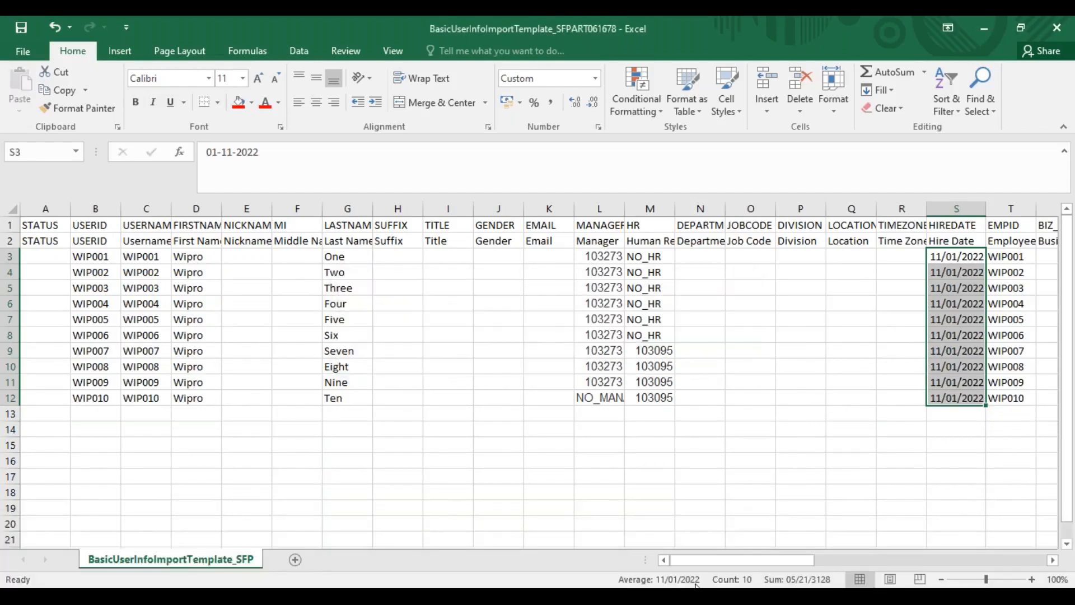
Save the EmploymentInfo and JobInfo templates, keeping the CSV format for both
{"action": "key", "text": "alt+Tab"}
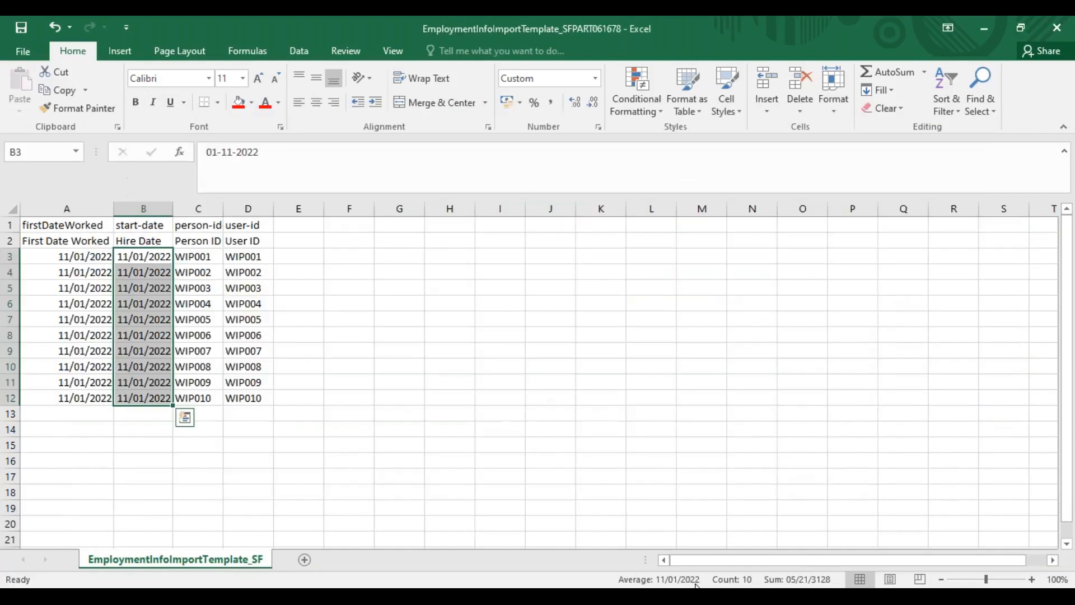
{"action": "key", "text": "ctrl+s"}
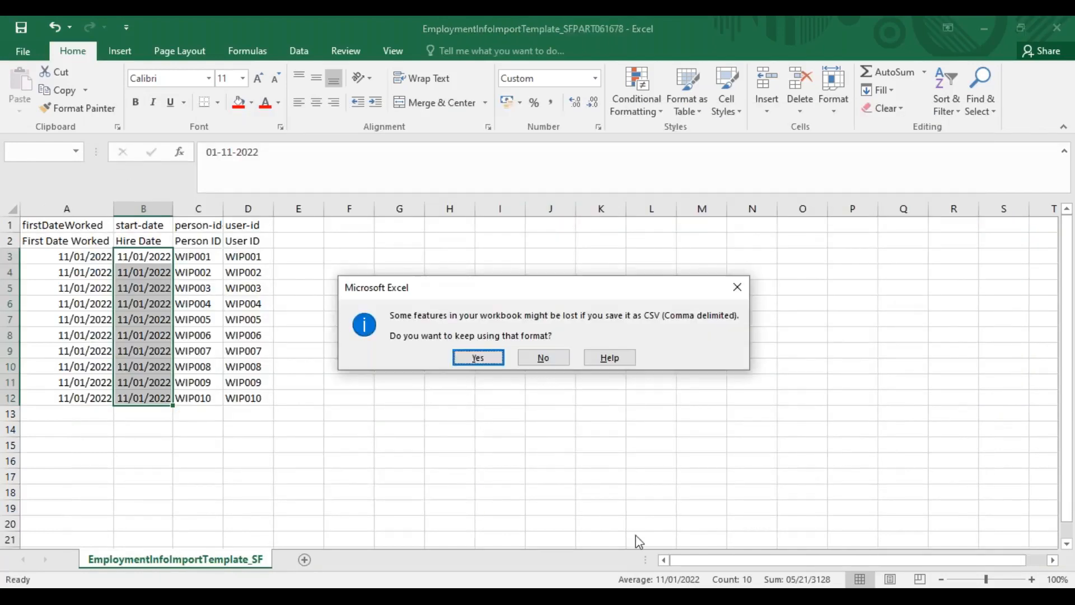
{"action": "left_click", "coordinate": [477, 357]}
{"action": "left_click", "coordinate": [538, 598]}
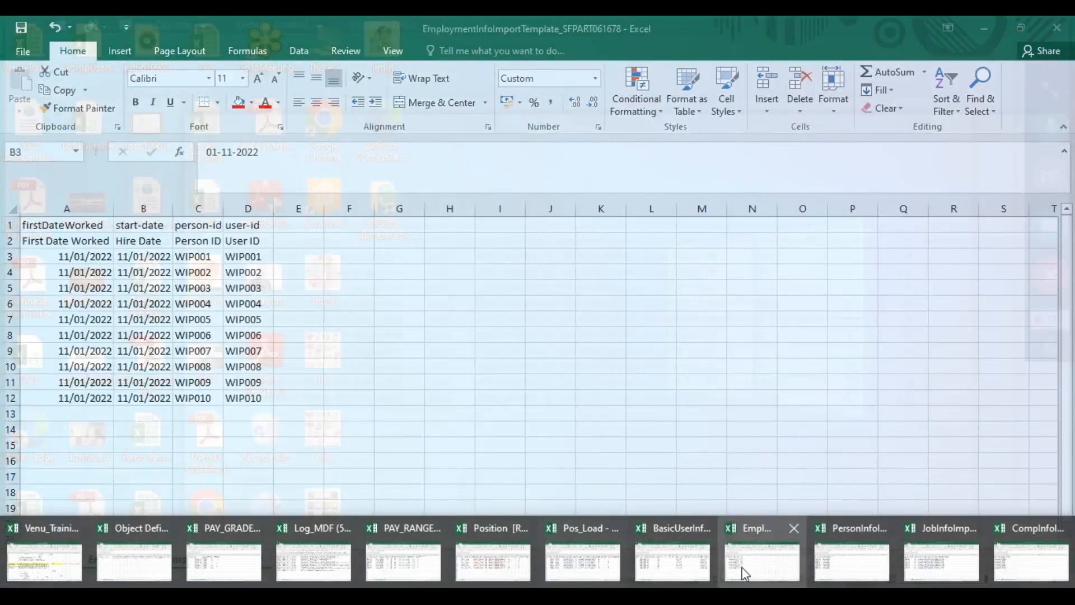
{"action": "left_click", "coordinate": [932, 565]}
{"action": "key", "text": "ctrl+s"}
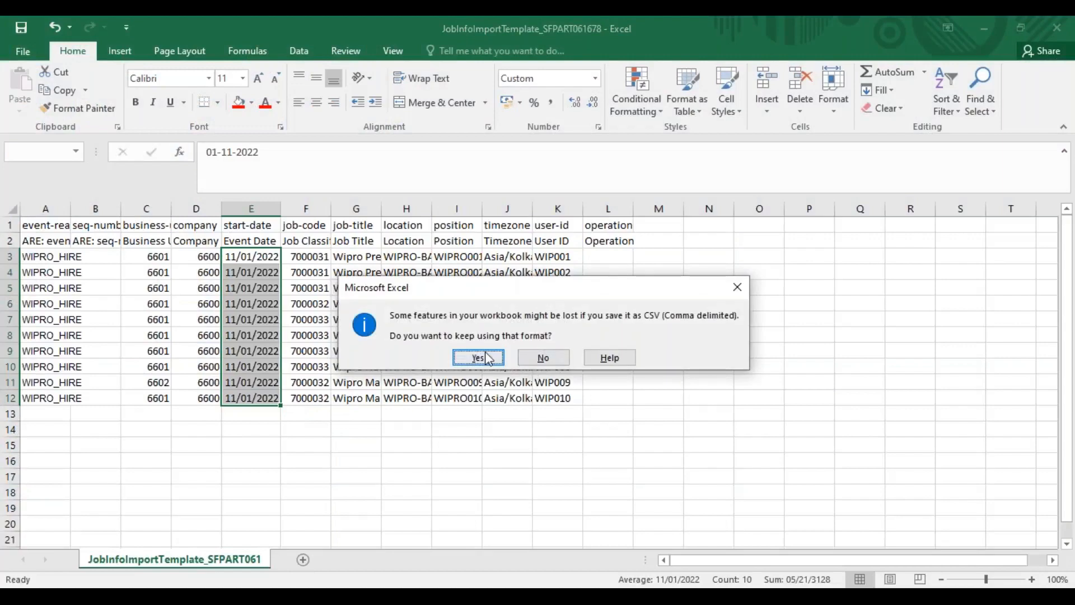
{"action": "key", "text": "Return"}
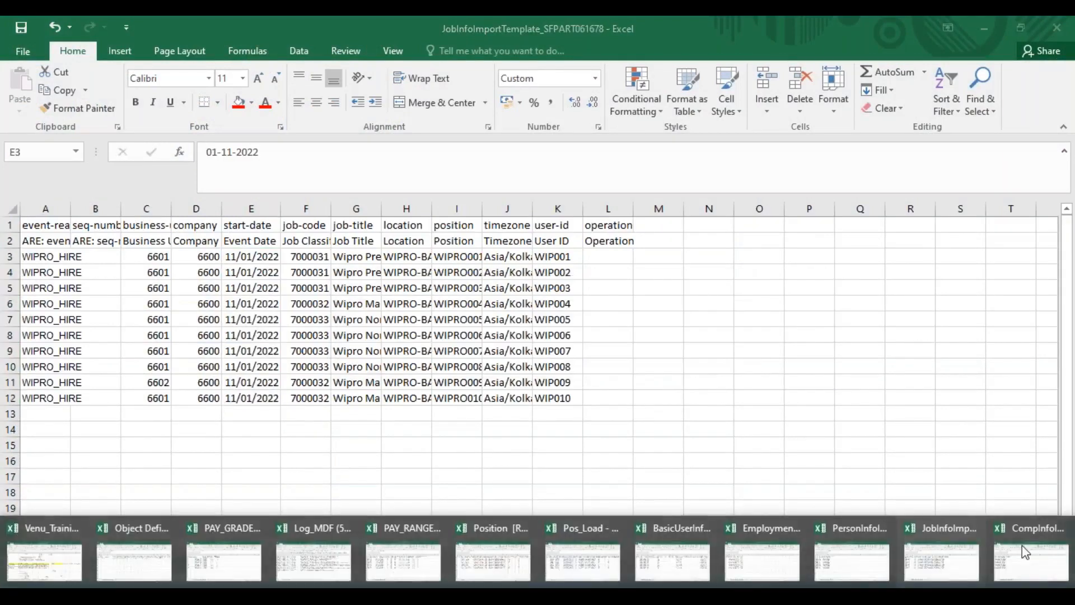
Save the CompInfo template, keeping the CSV format, and bring up the Wipro folder in File Explorer
{"action": "left_click", "coordinate": [1021, 562]}
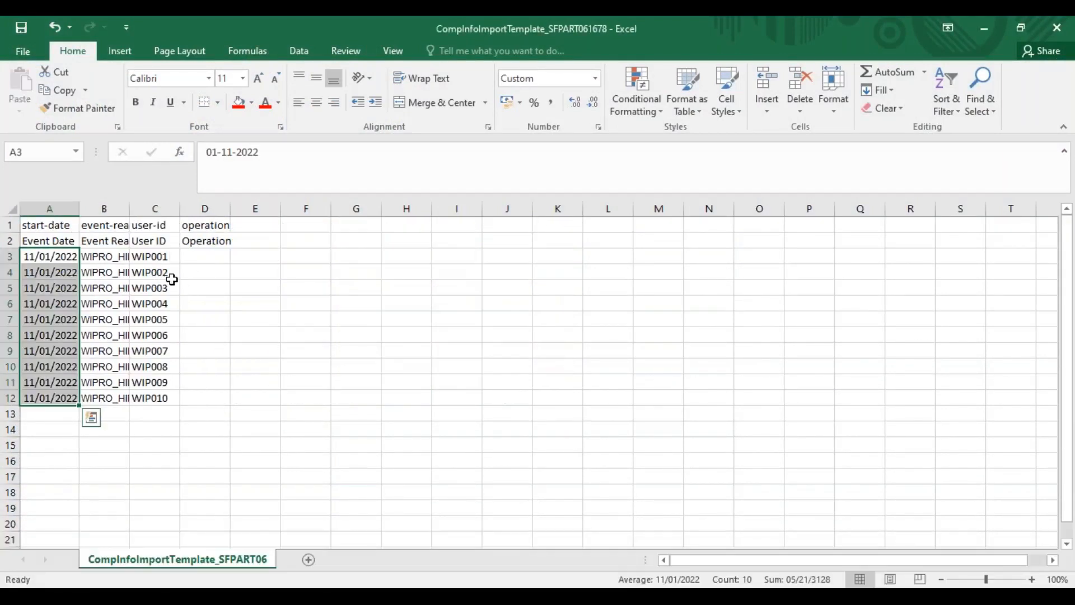
{"action": "key", "text": "ctrl+s"}
{"action": "left_click", "coordinate": [477, 358]}
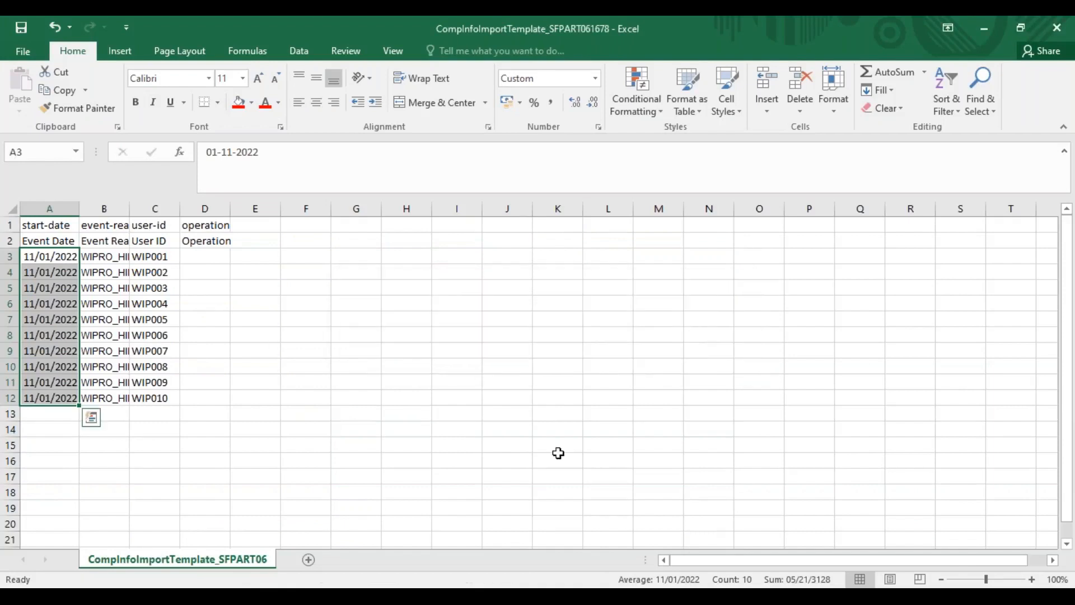
{"action": "left_click", "coordinate": [577, 594]}
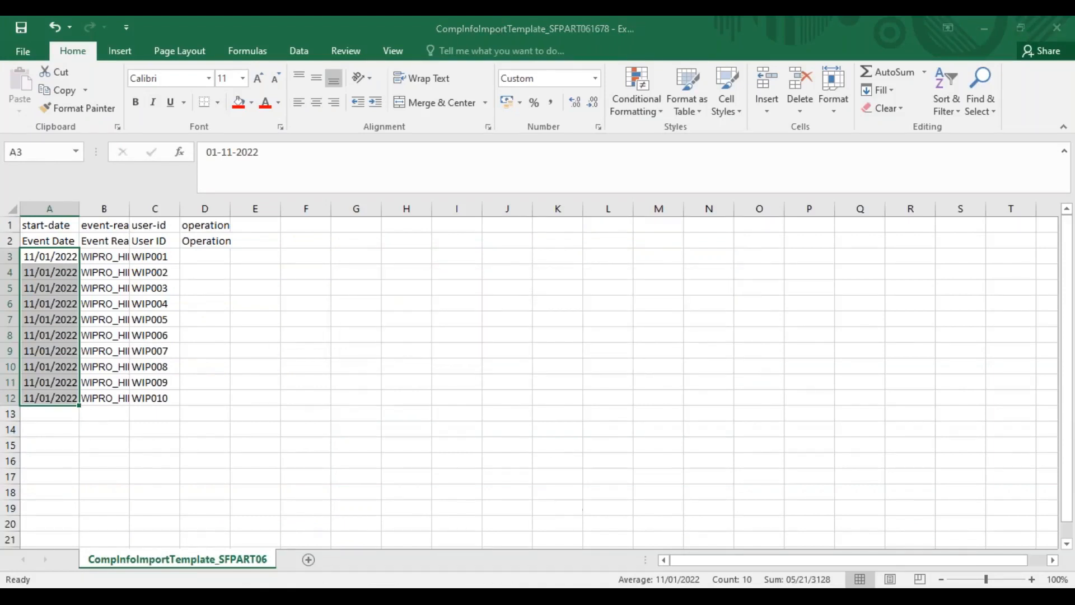
{"action": "mouse_move", "coordinate": [342, 594]}
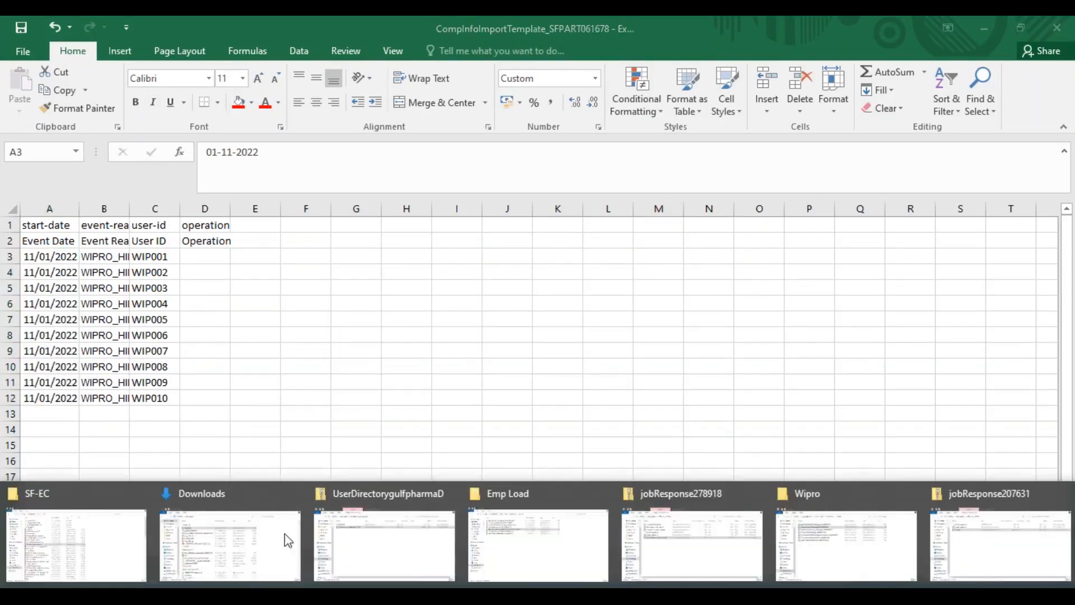
{"action": "left_click", "coordinate": [811, 542]}
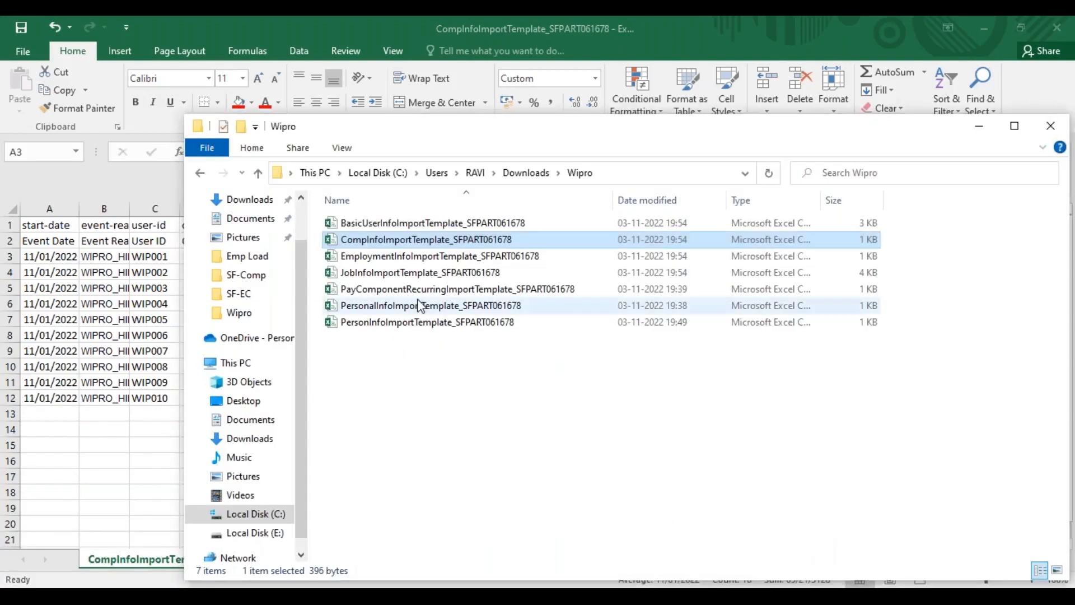
Open the PayComponentRecurring template and copy the CompInfo template's event dates into its Event Date cells C3:C12
{"action": "double_click", "coordinate": [378, 293]}
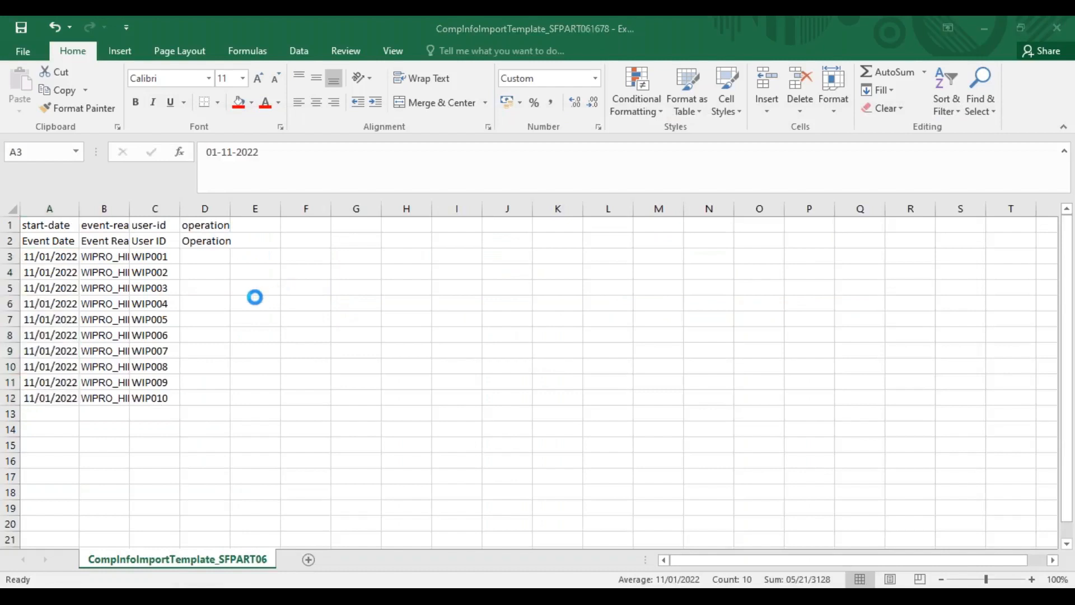
{"action": "key", "text": "alt+Tab"}
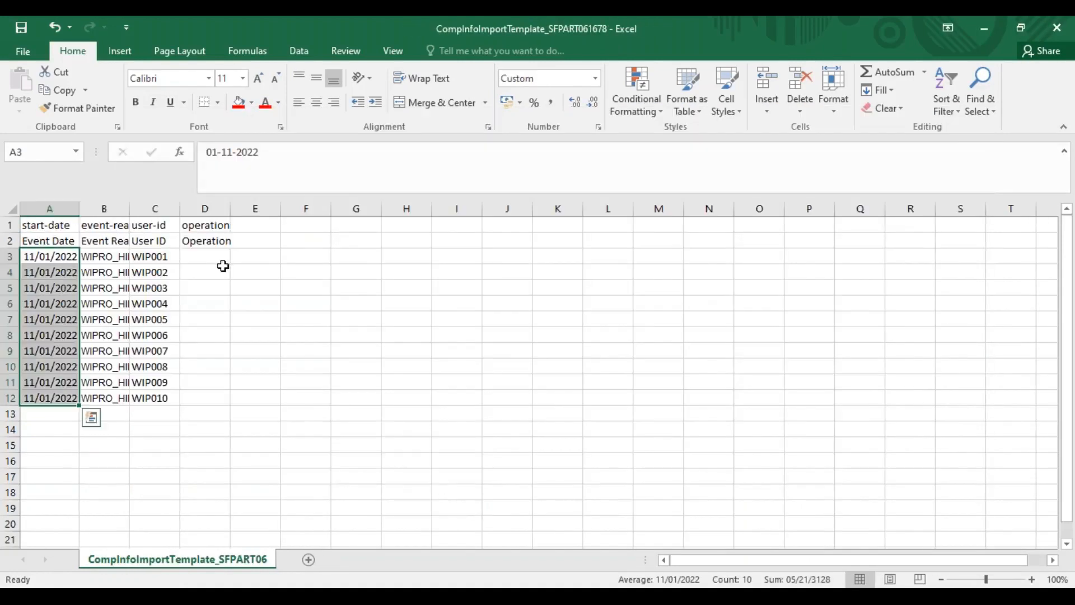
{"action": "key", "text": "ctrl+c"}
{"action": "key", "text": "alt+Tab"}
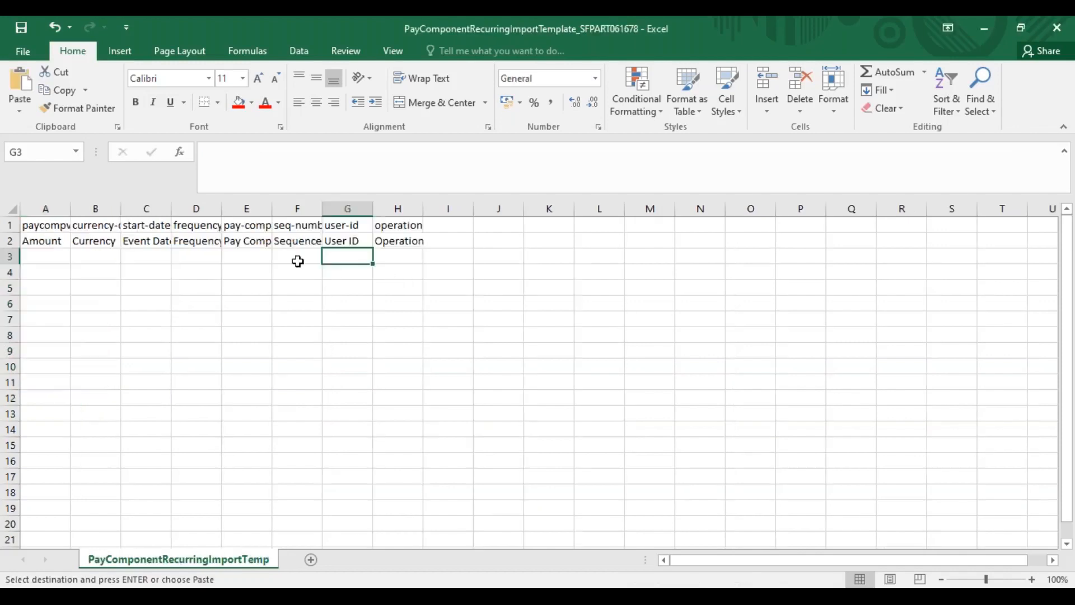
{"action": "left_click", "coordinate": [147, 258]}
{"action": "key", "text": "ctrl+c"}
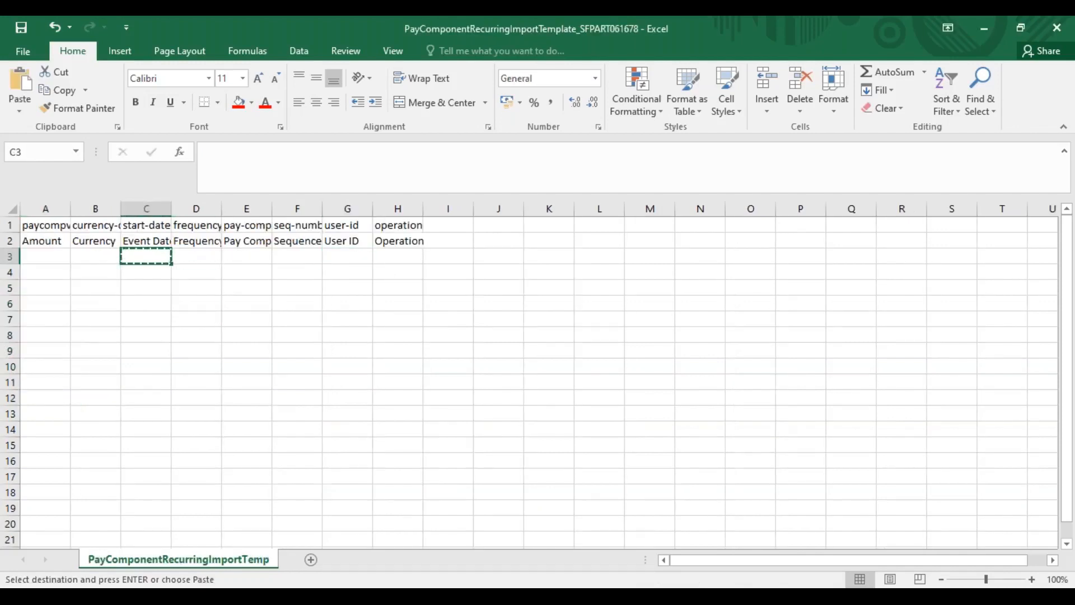
{"action": "key", "text": "alt+Tab"}
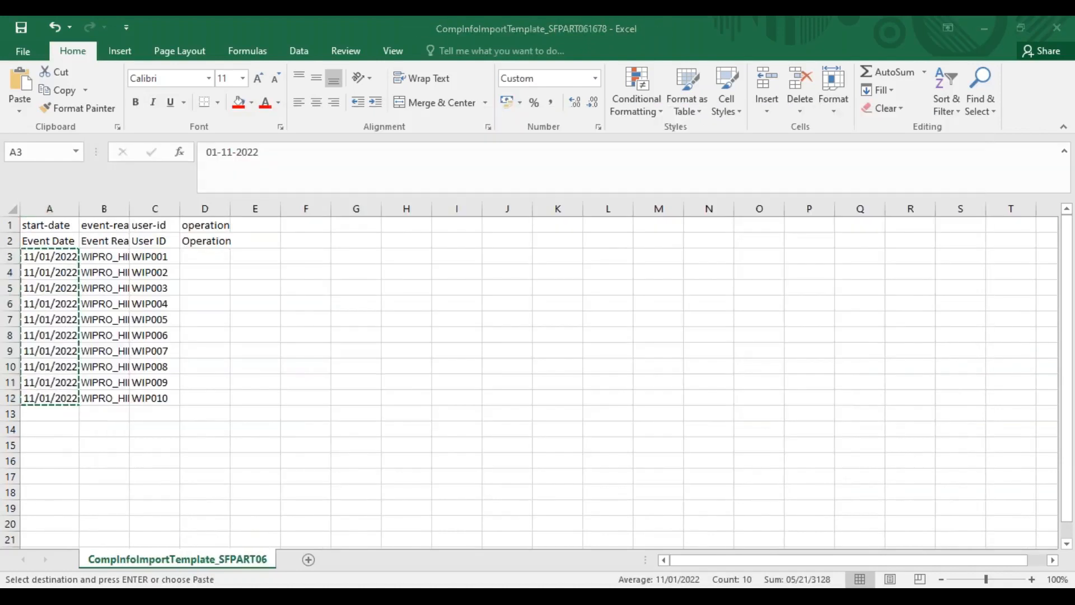
{"action": "key", "text": "alt+Tab"}
{"action": "key", "text": "ctrl+v"}
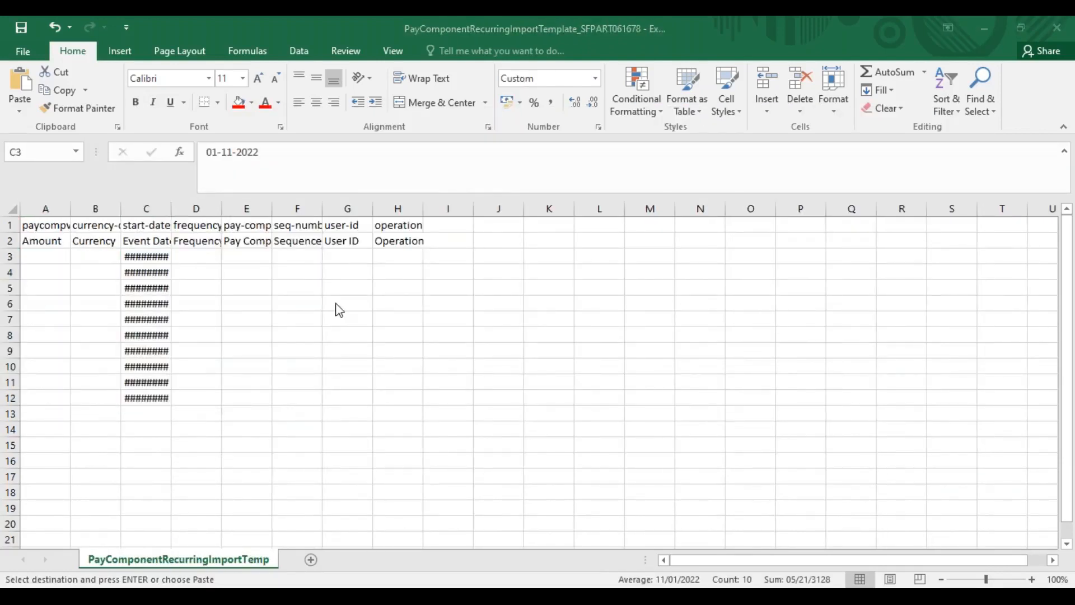
Copy the ten user IDs from the CompInfo template into G3:G12 of the PayComponentRecurring template
{"action": "key", "text": "alt+Tab"}
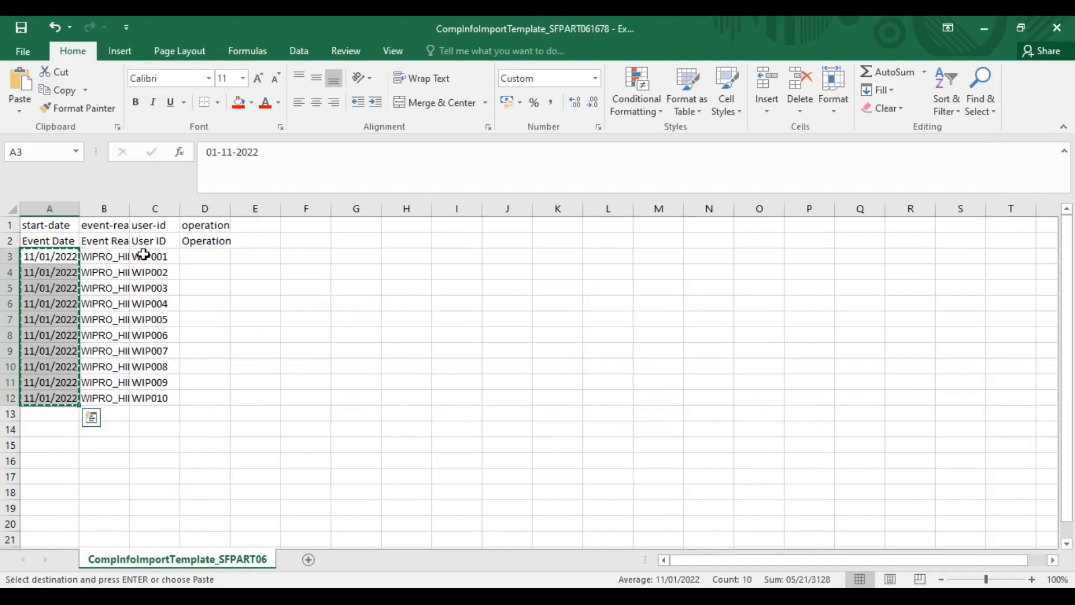
{"action": "left_click_drag", "start_coordinate": [150, 258], "coordinate": [161, 397]}
{"action": "key", "text": "ctrl+c"}
{"action": "key", "text": "alt+Tab"}
{"action": "left_click", "coordinate": [342, 270]}
{"action": "left_click", "coordinate": [341, 257]}
{"action": "key", "text": "ctrl+v"}
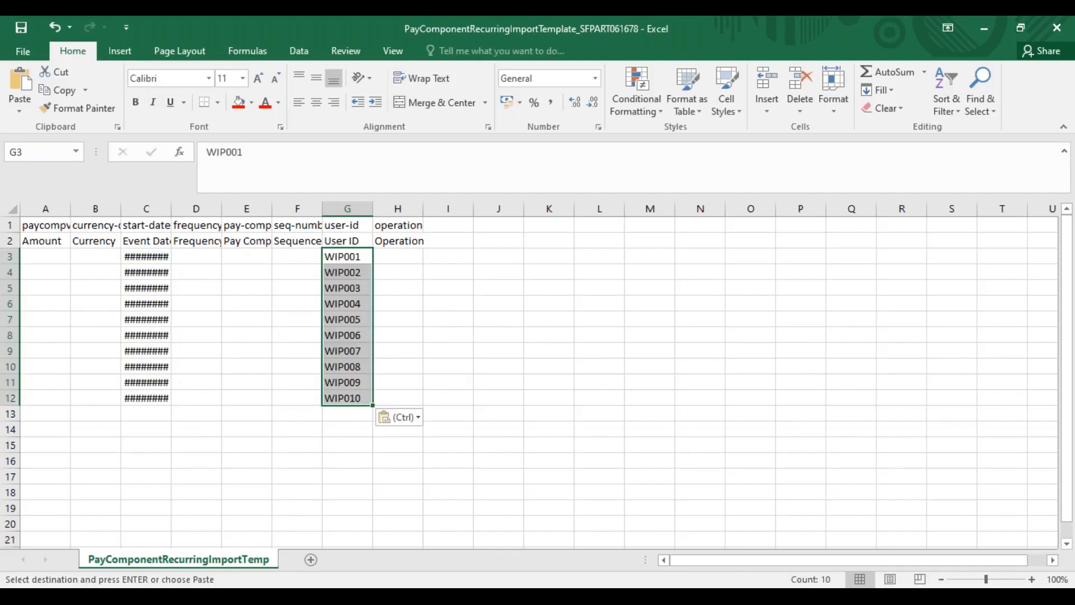
Enter 6600 as the Pay Component in E3 and fill it down to E12
{"action": "left_click", "coordinate": [254, 261]}
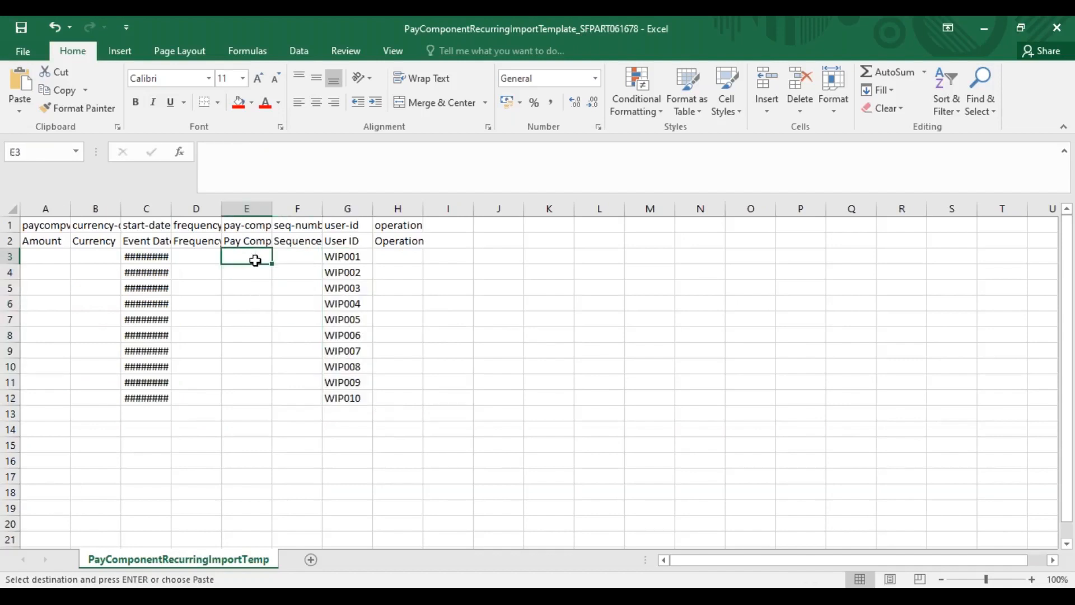
{"action": "type", "text": "6600"}
{"action": "key", "text": "Return"}
{"action": "left_click_drag", "start_coordinate": [252, 257], "coordinate": [258, 398]}
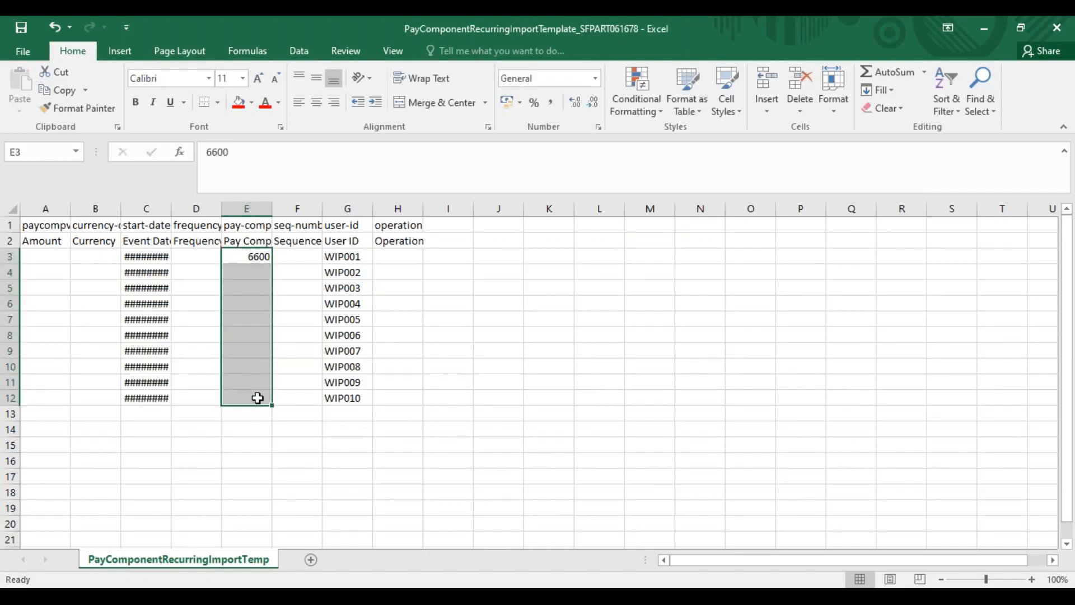
{"action": "key", "text": "ctrl+d"}
Enter MON as the Frequency in D3 and fill it down to D12
{"action": "left_click", "coordinate": [194, 255]}
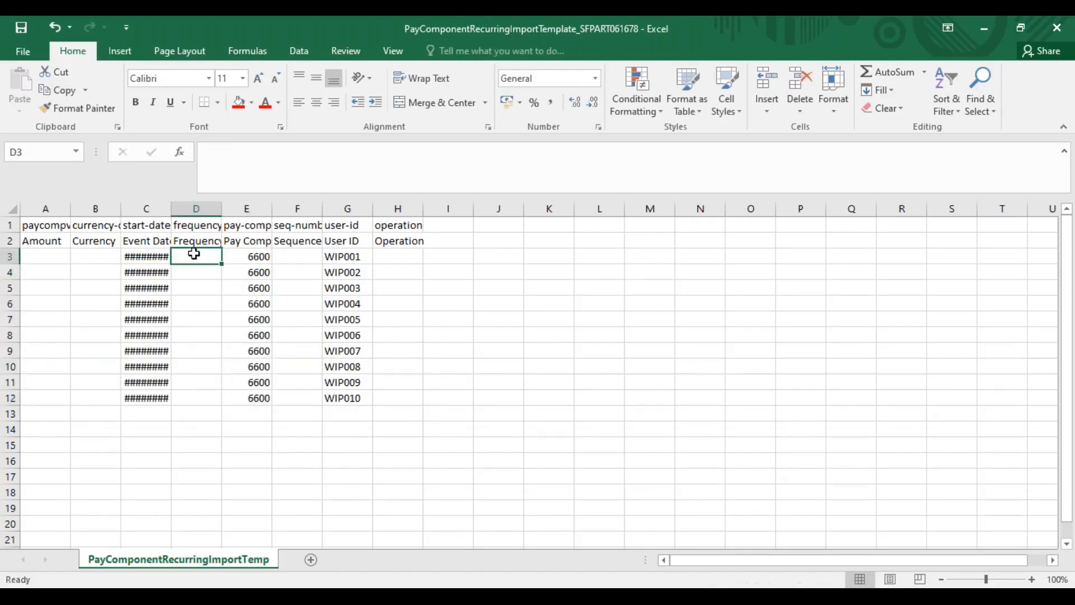
{"action": "type", "text": "MON"}
{"action": "key", "text": "Return"}
{"action": "left_click_drag", "start_coordinate": [207, 257], "coordinate": [204, 396]}
{"action": "key", "text": "ctrl+d"}
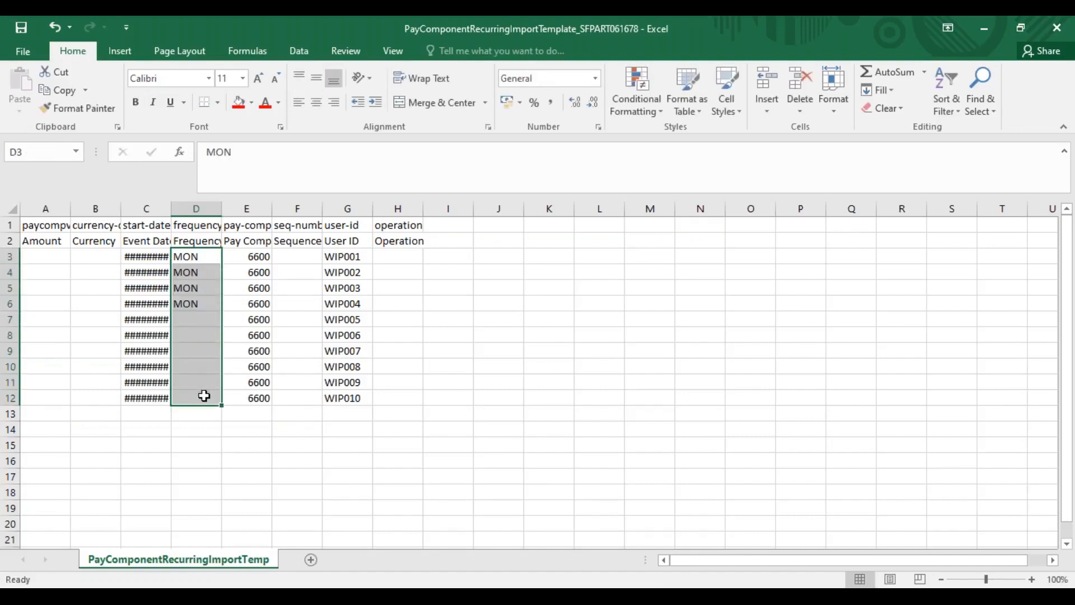
Enter INR as the Currency in B3 and fill it down to B12
{"action": "left_click_drag", "start_coordinate": [96, 270], "coordinate": [110, 287]}
{"action": "left_click", "coordinate": [96, 256]}
{"action": "type", "text": "INR"}
{"action": "key", "text": "Return"}
{"action": "left_click_drag", "start_coordinate": [89, 256], "coordinate": [91, 397]}
{"action": "key", "text": "ctrl+d"}
Enter the first five Amount values in A3:A7: 100000, 90000, 85000, 80000 and 110000
{"action": "left_click", "coordinate": [31, 268]}
{"action": "left_click", "coordinate": [31, 259]}
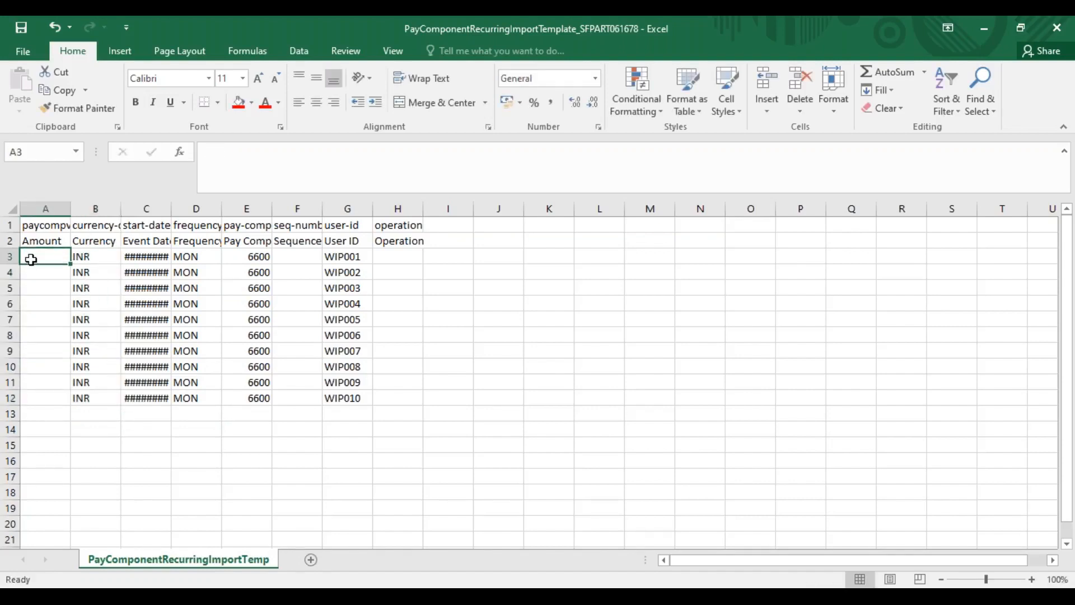
{"action": "type", "text": "10000"}
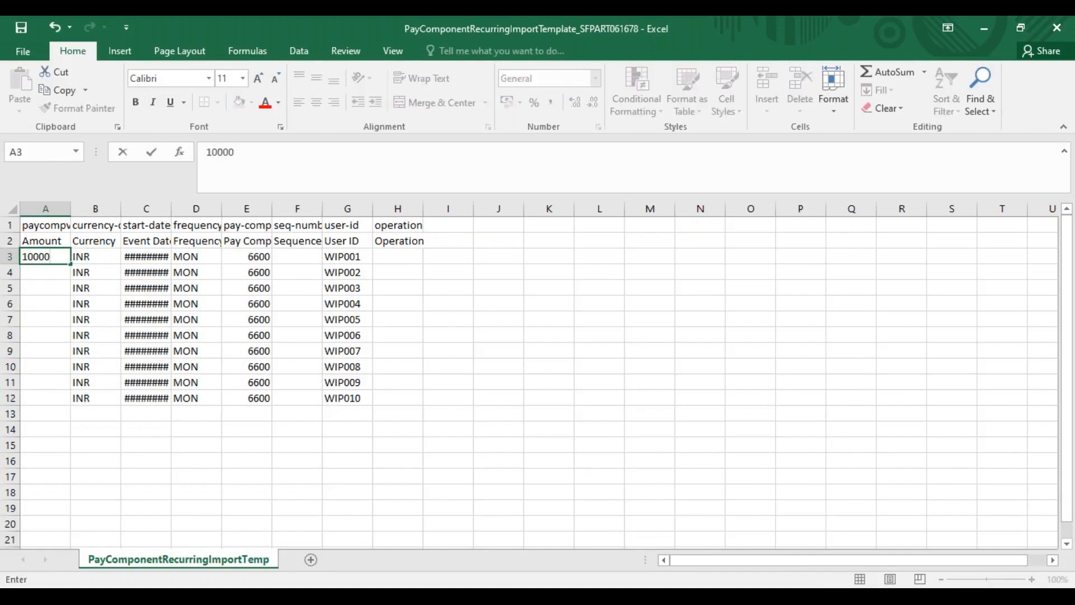
{"action": "type", "text": "0"}
{"action": "key", "text": "Return"}
{"action": "type", "text": "90000"}
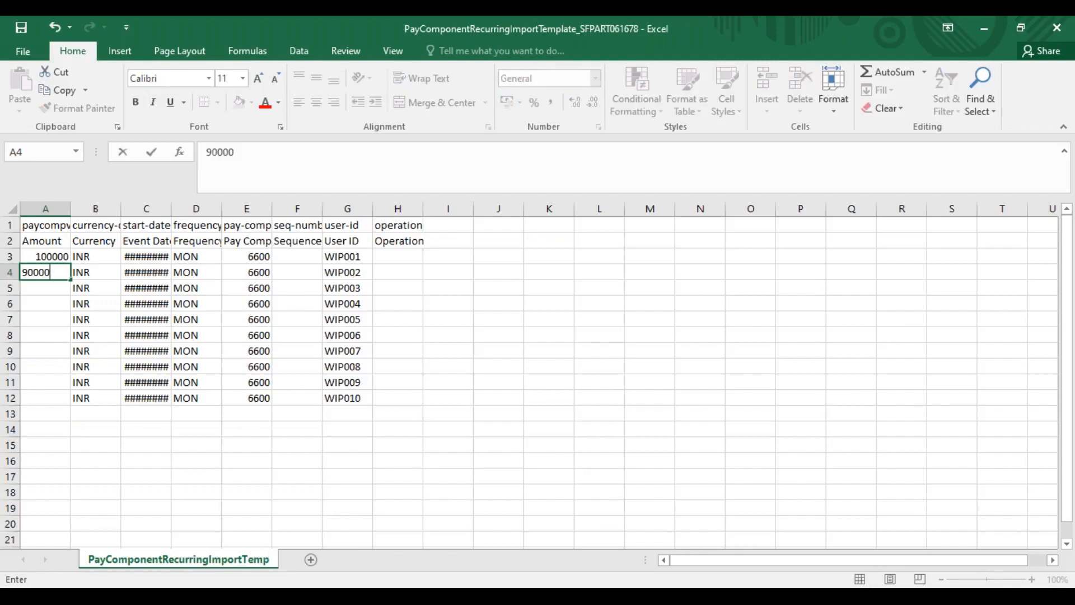
{"action": "key", "text": "Return"}
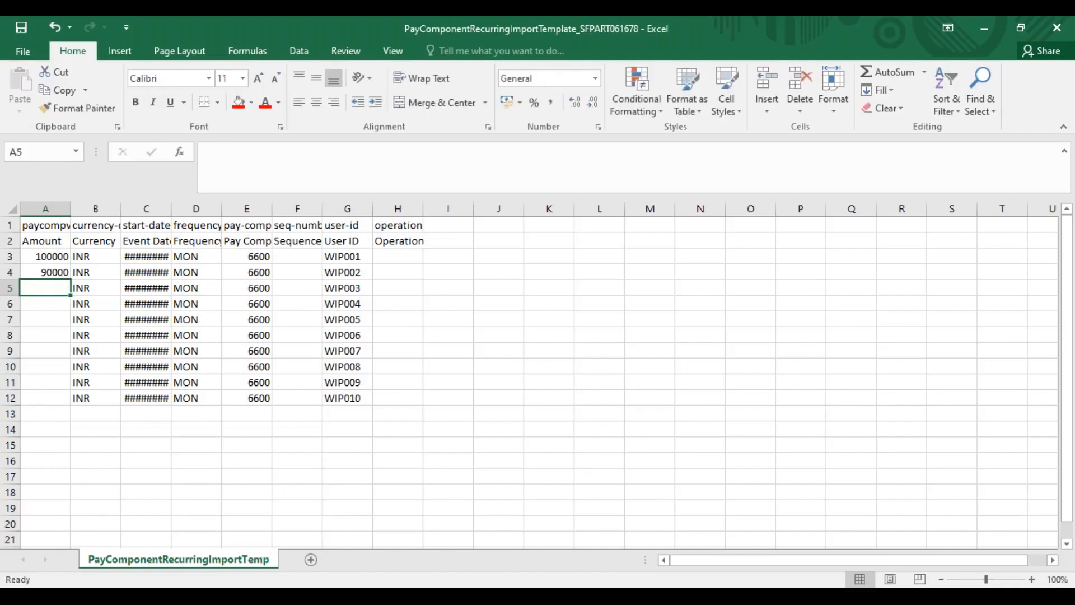
{"action": "type", "text": "85000"}
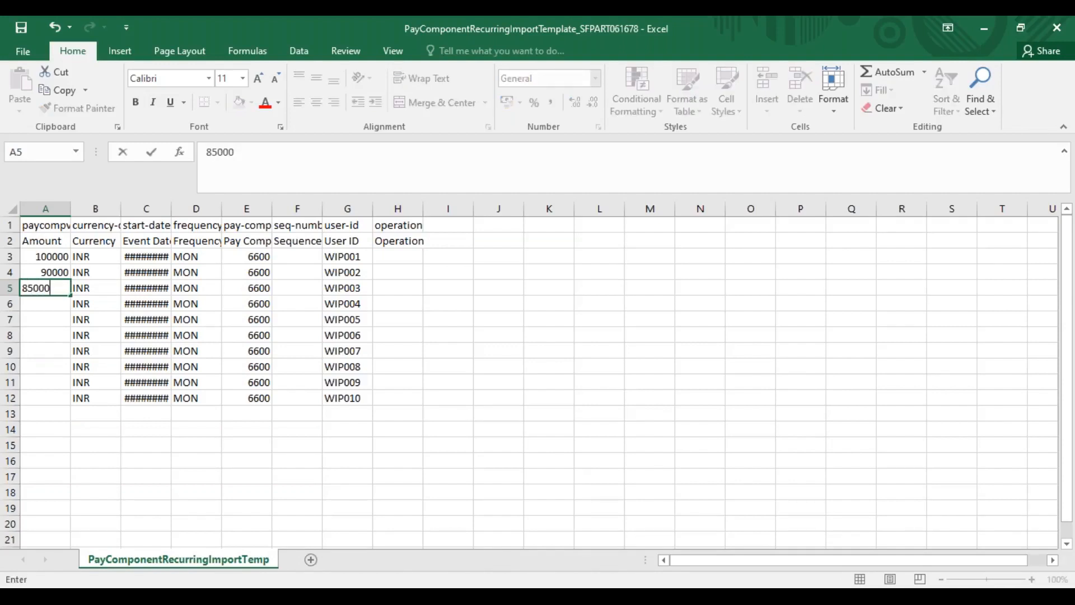
{"action": "key", "text": "Return"}
{"action": "type", "text": "80000"}
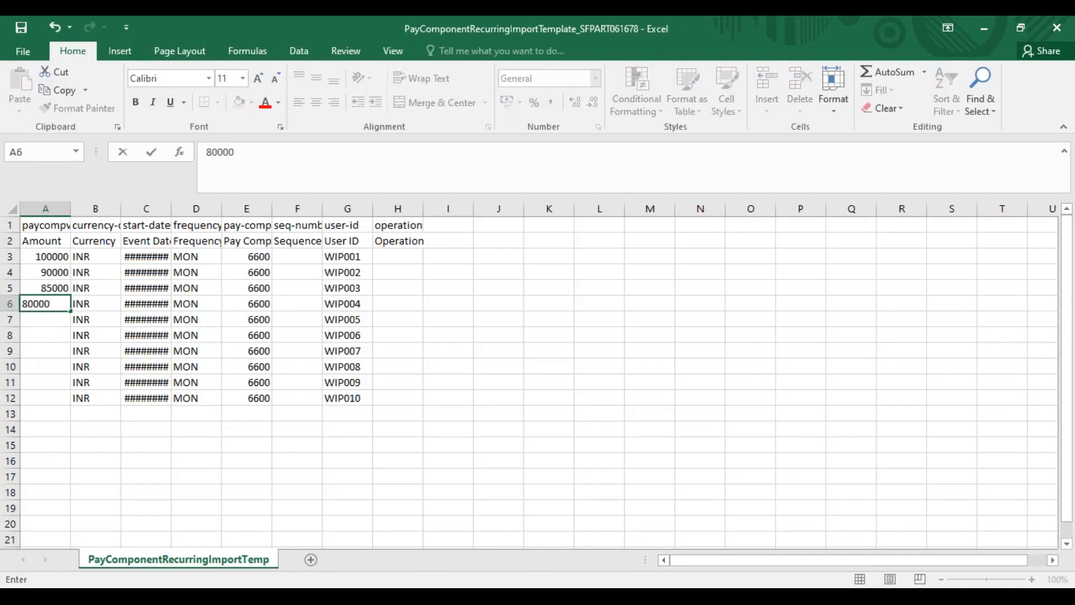
{"action": "key", "text": "Return"}
{"action": "type", "text": "110000"}
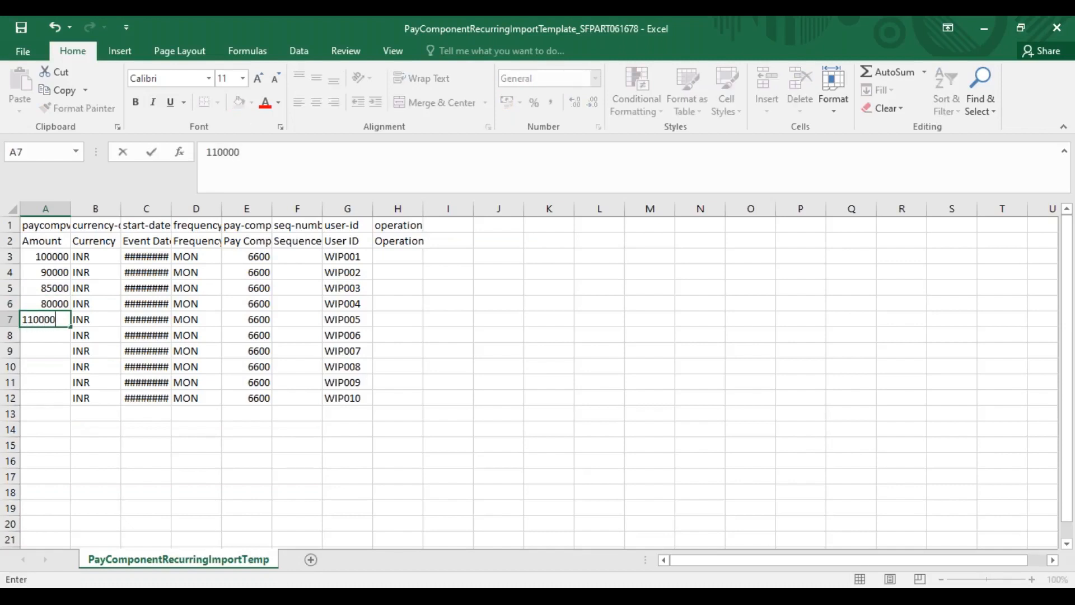
{"action": "key", "text": "Return"}
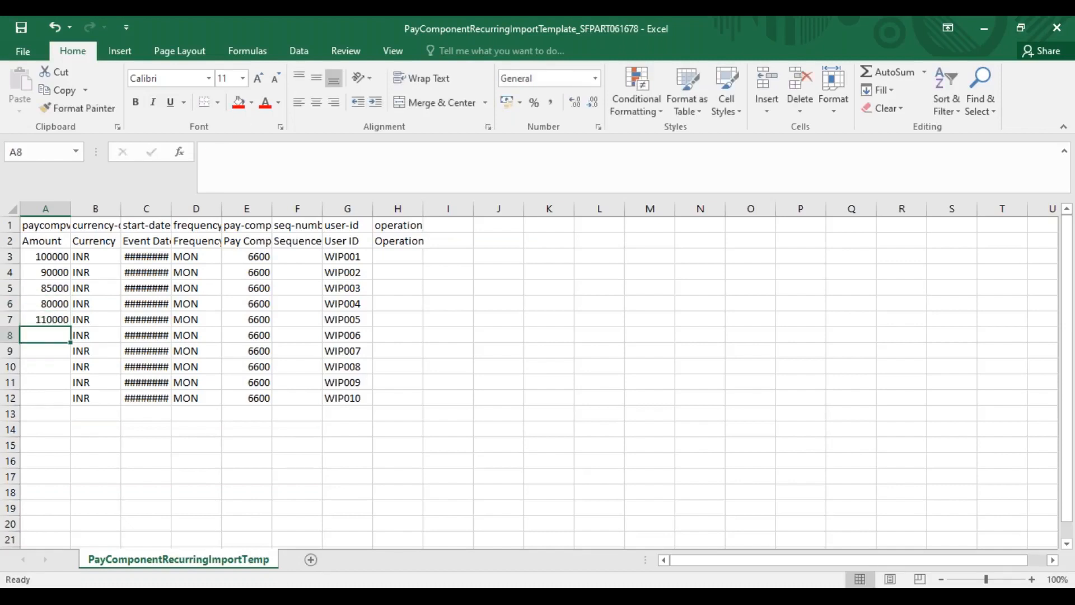
Enter the remaining Amount values in A8:A12: 92000, 88000, 89000, 96000 and 75000
{"action": "type", "text": "92000"}
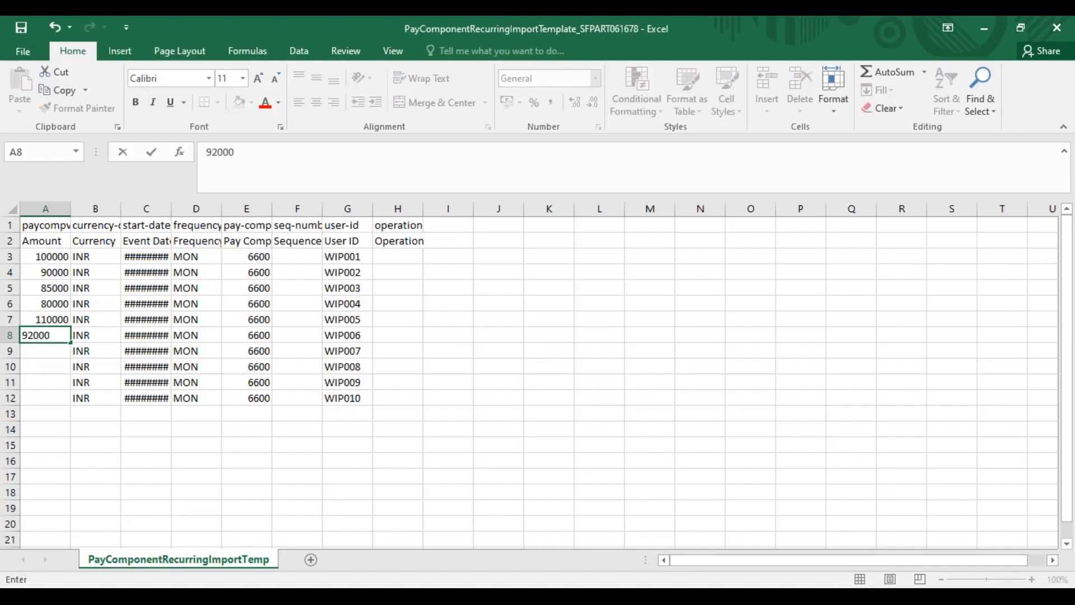
{"action": "key", "text": "Return"}
{"action": "type", "text": "88"}
{"action": "key", "text": "Return"}
{"action": "key", "text": "Return"}
{"action": "key", "text": "Return"}
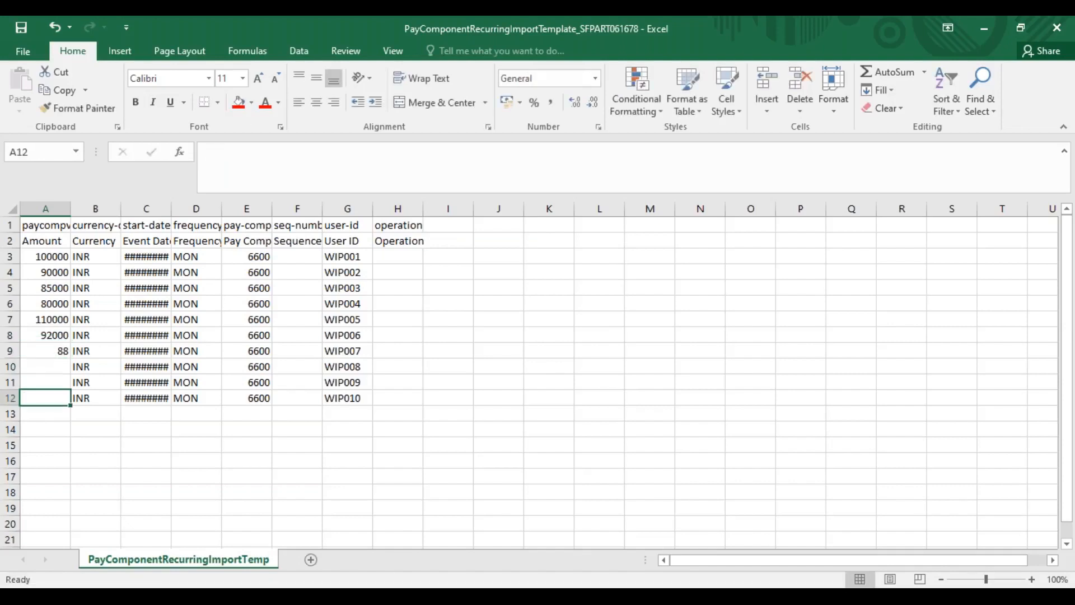
{"action": "left_click", "coordinate": [53, 351]}
{"action": "key", "text": "F2"}
{"action": "type", "text": "000"}
{"action": "key", "text": "Return"}
{"action": "type", "text": "89"}
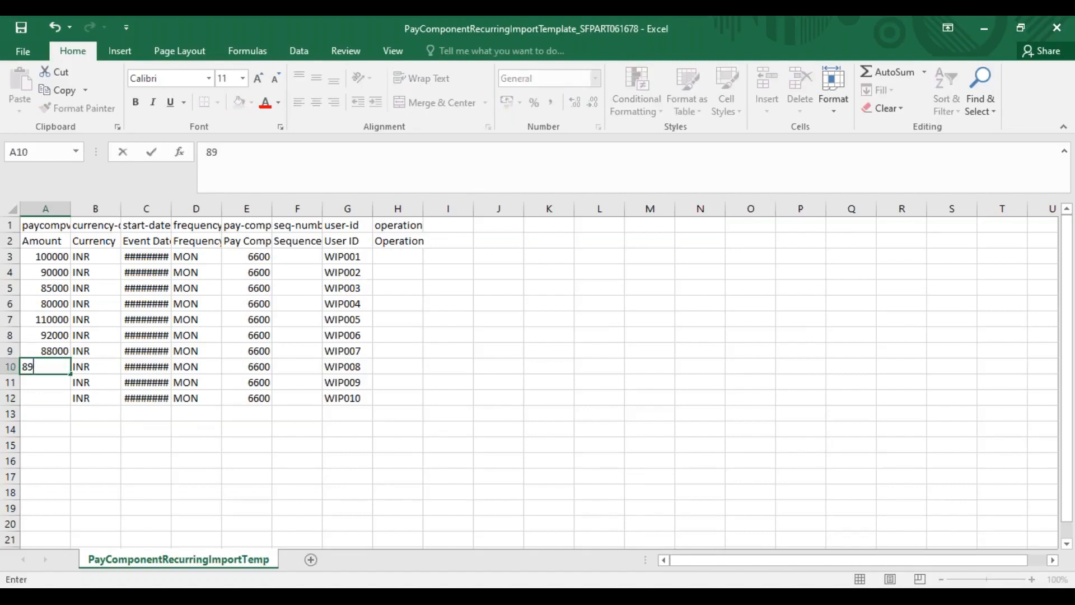
{"action": "type", "text": "000"}
{"action": "key", "text": "Return"}
{"action": "type", "text": "96000"}
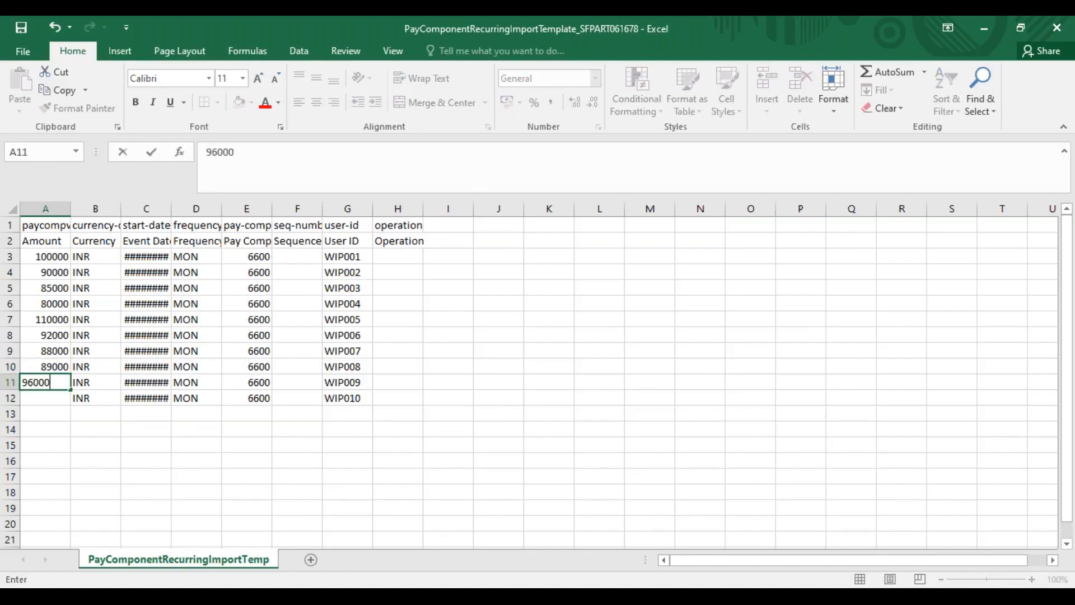
{"action": "key", "text": "Return"}
{"action": "type", "text": "9"}
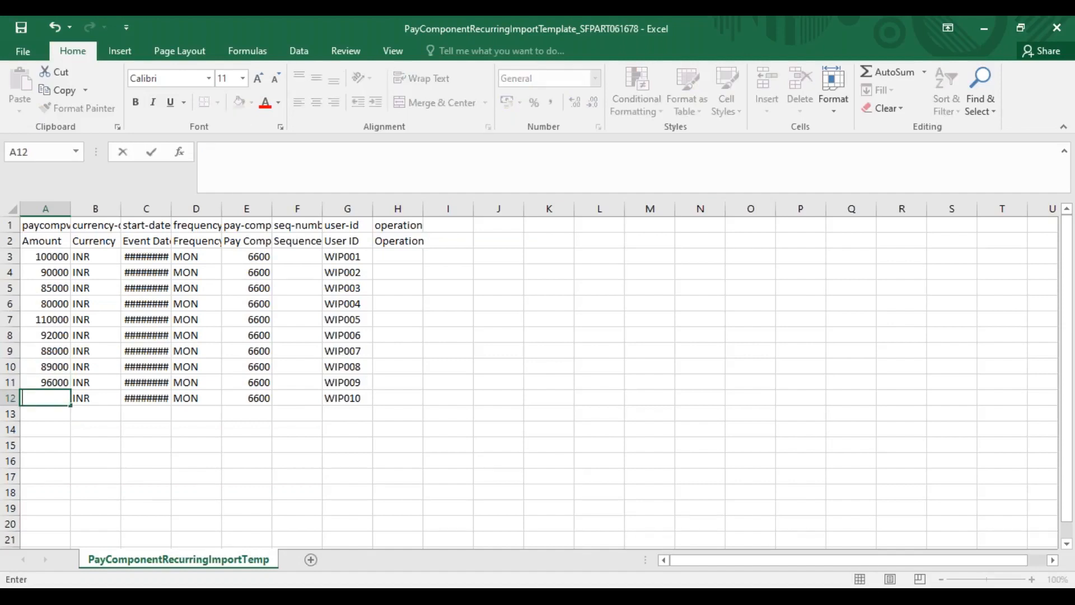
{"action": "type", "text": "5000"}
{"action": "key", "text": "Return"}
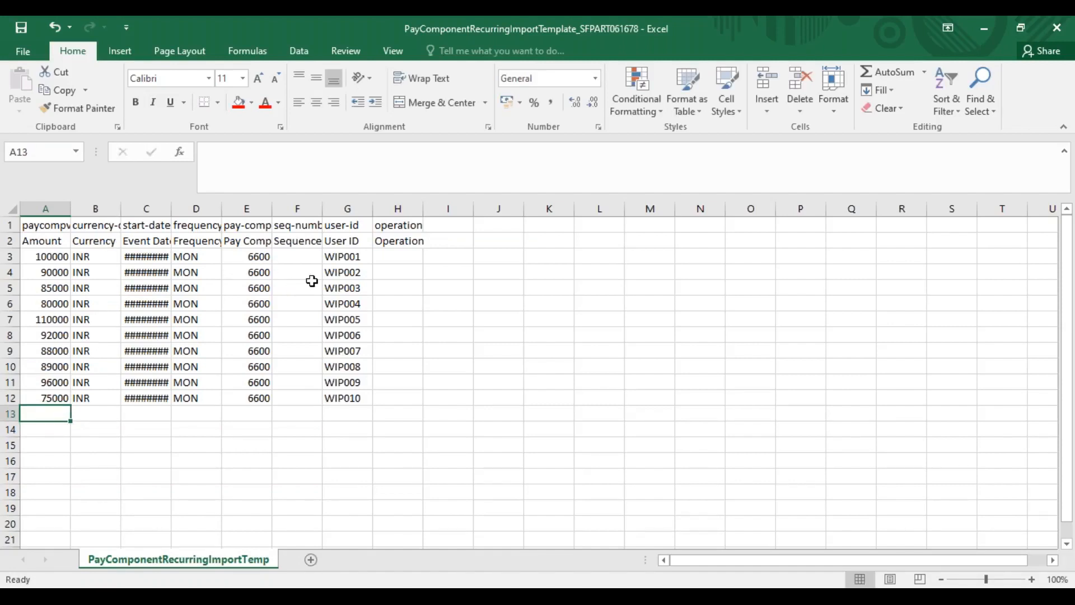
Widen the Event Date column to fit its dates, and duplicate the ten user IDs from G3:G12 into the rows starting at G13
{"action": "left_click_drag", "start_coordinate": [168, 210], "coordinate": [180, 210]}
{"action": "left_click_drag", "start_coordinate": [355, 253], "coordinate": [357, 400]}
{"action": "key", "text": "ctrl+c"}
{"action": "left_click", "coordinate": [355, 413]}
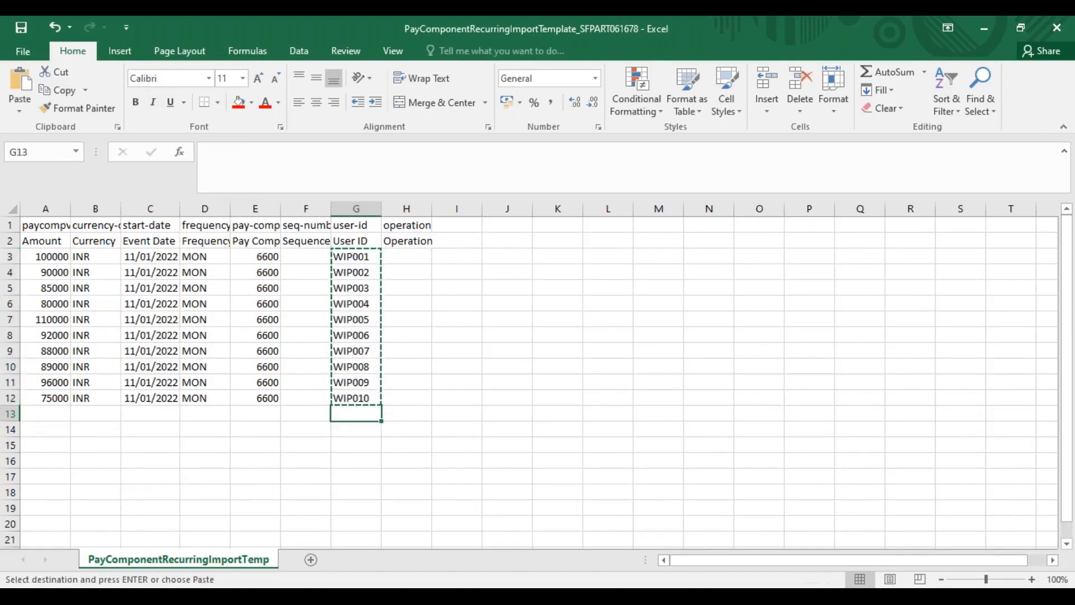
{"action": "key", "text": "ctrl+v"}
Fill E13:E22 with pay component 6601, and fill the currency, event date and frequency from row 12 down to row 22
{"action": "left_click", "coordinate": [266, 418]}
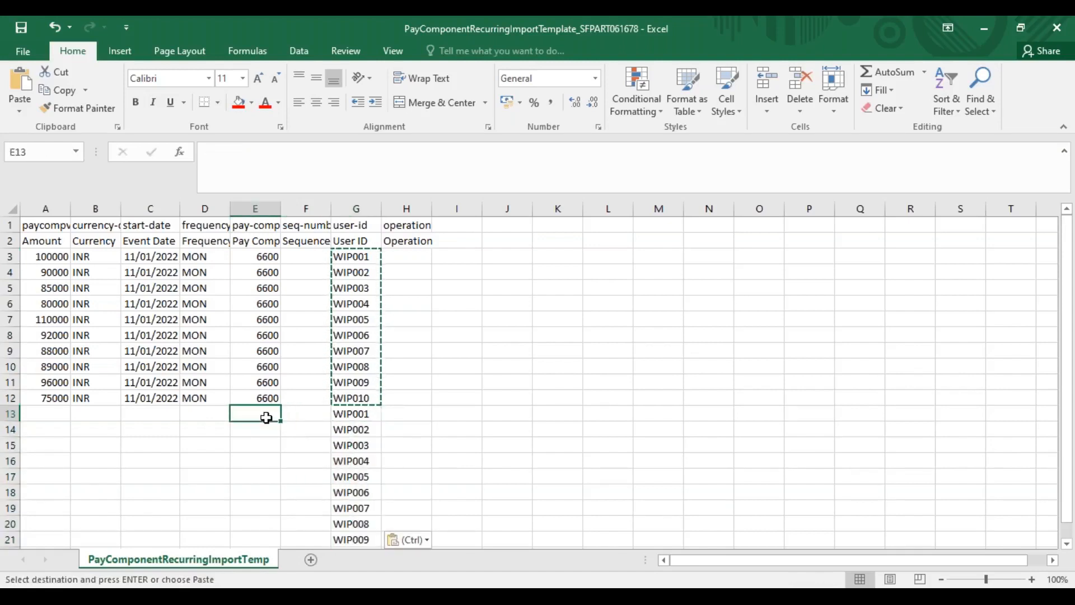
{"action": "key", "text": "Escape"}
{"action": "type", "text": "6601"}
{"action": "key", "text": "Return"}
{"action": "left_click_drag", "start_coordinate": [256, 415], "coordinate": [279, 526]}
{"action": "key", "text": "ctrl+d"}
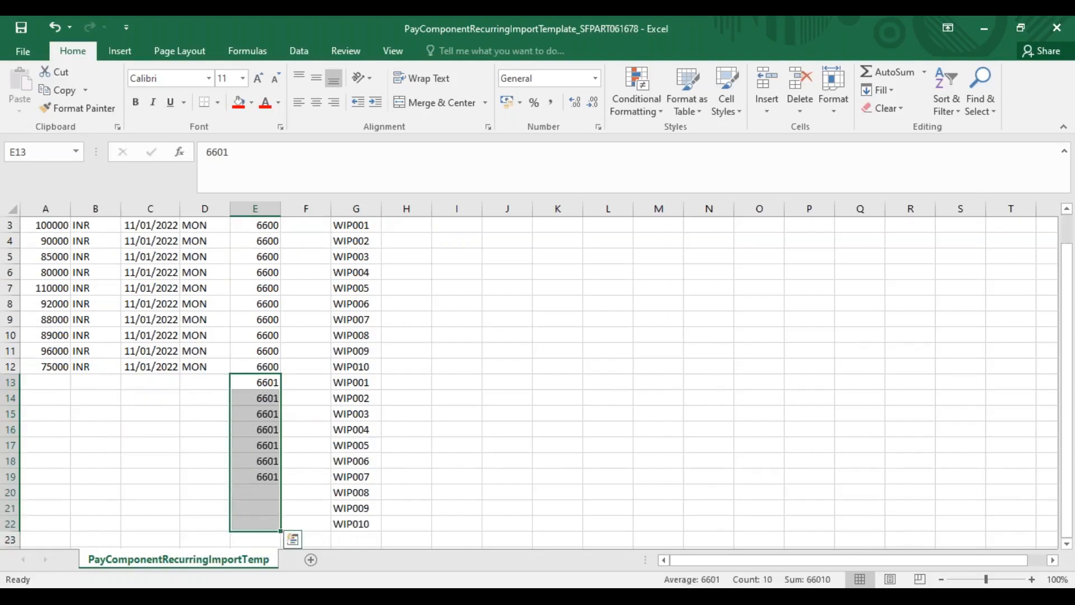
{"action": "left_click_drag", "start_coordinate": [84, 367], "coordinate": [211, 517]}
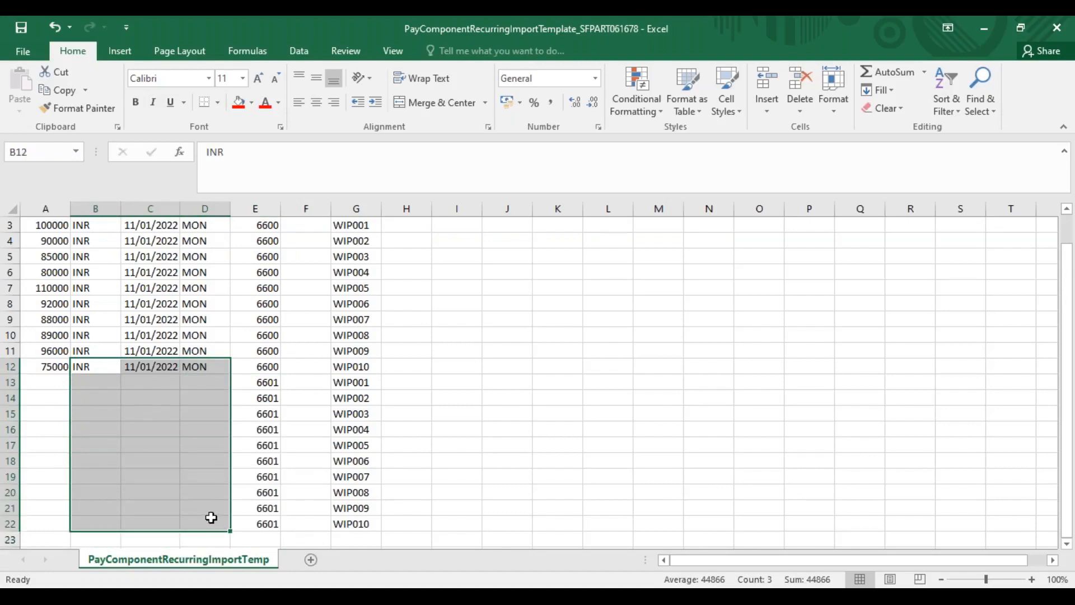
{"action": "key", "text": "ctrl+d"}
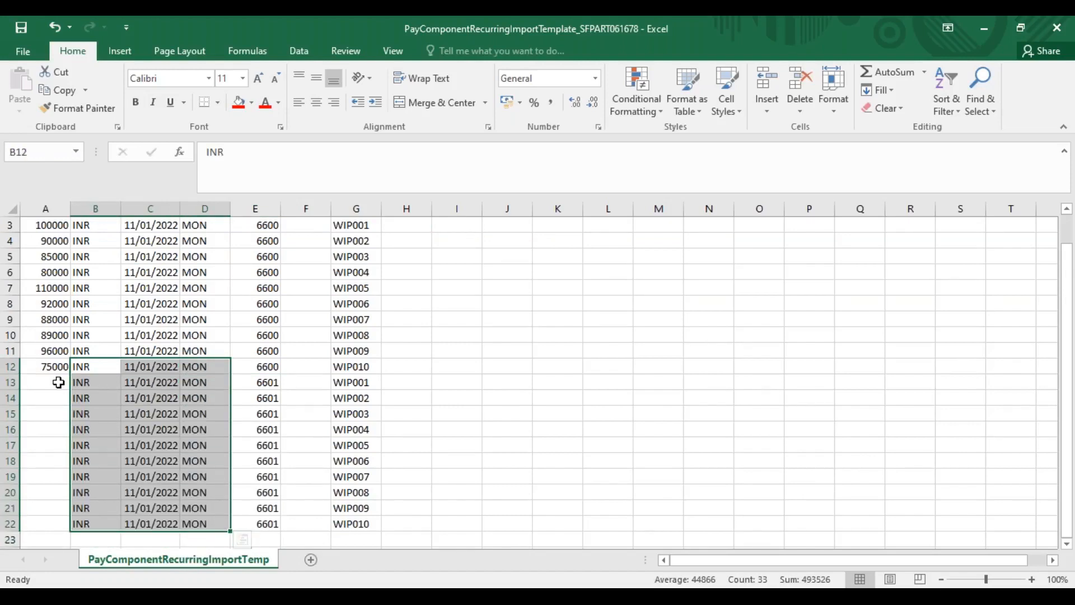
Enter 50 as the Amount in A13 and fill it down to A22
{"action": "left_click", "coordinate": [54, 382]}
{"action": "type", "text": "50"}
{"action": "key", "text": "Return"}
{"action": "left_click_drag", "start_coordinate": [54, 383], "coordinate": [50, 526]}
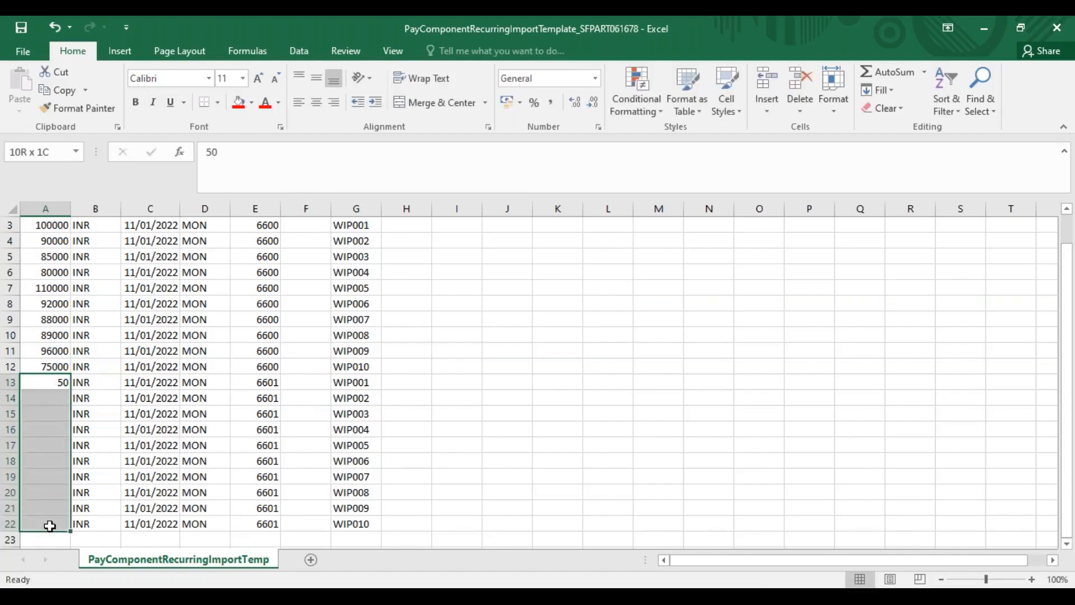
{"action": "key", "text": "ctrl+d"}
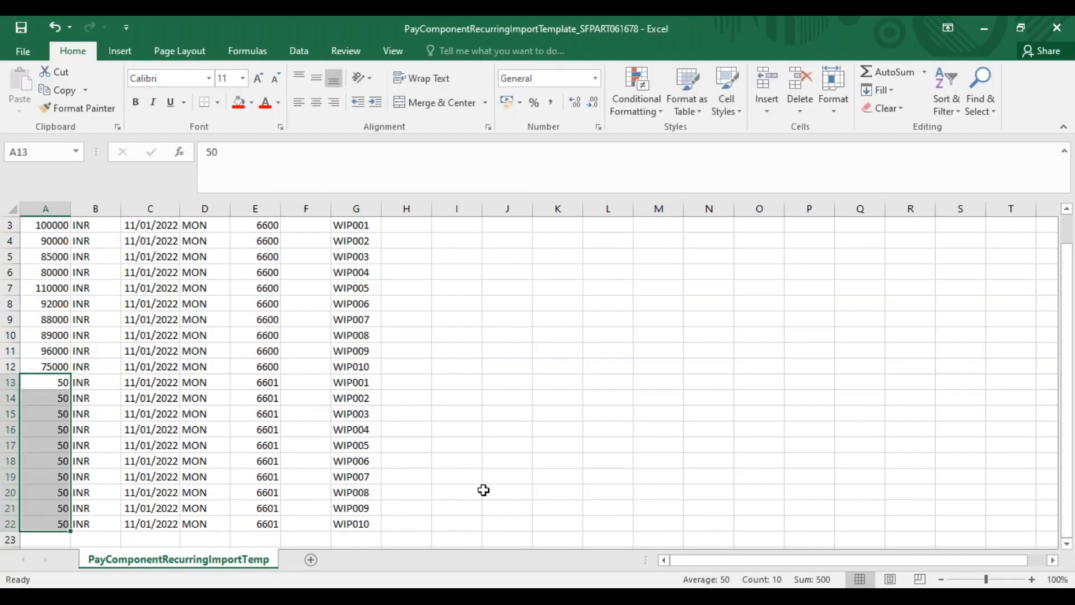
Save the PayComponentRecurring template, keeping the CSV (Comma delimited) format
{"action": "left_click", "coordinate": [1069, 548]}
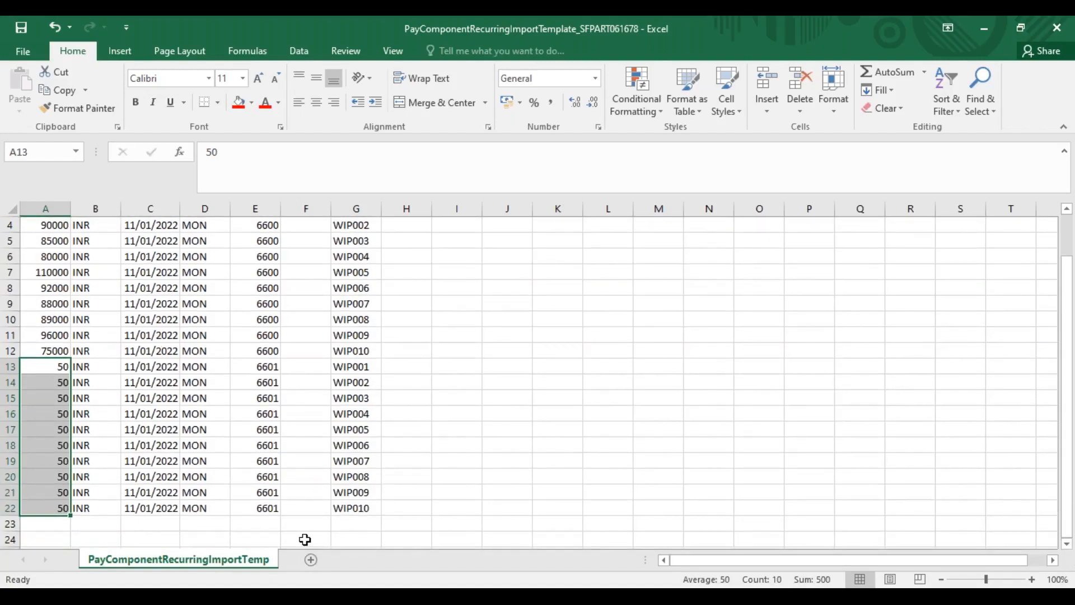
{"action": "key", "text": "ctrl+s"}
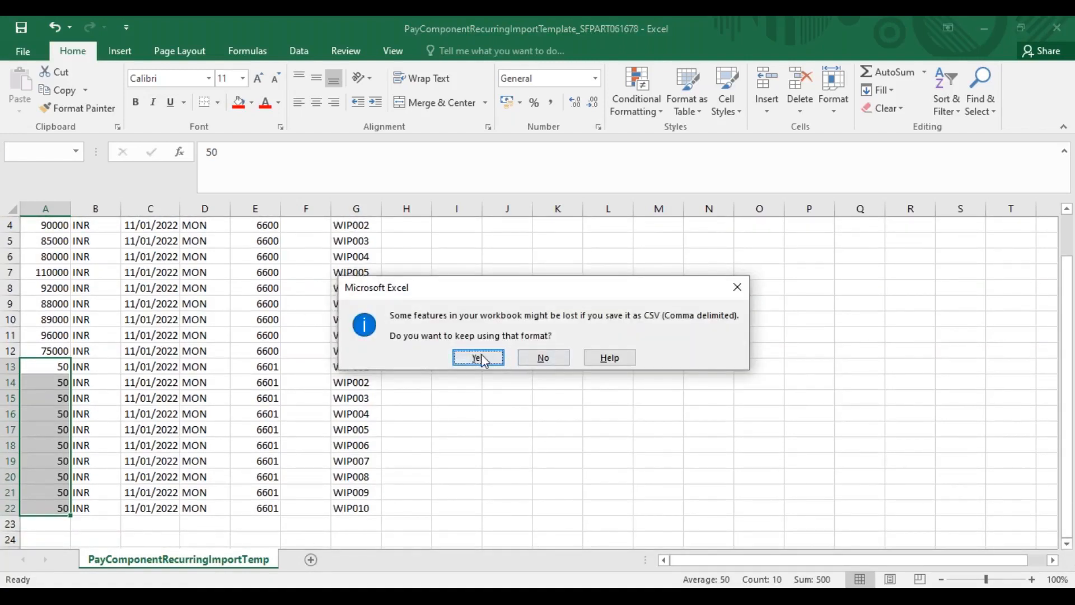
{"action": "left_click", "coordinate": [477, 352]}
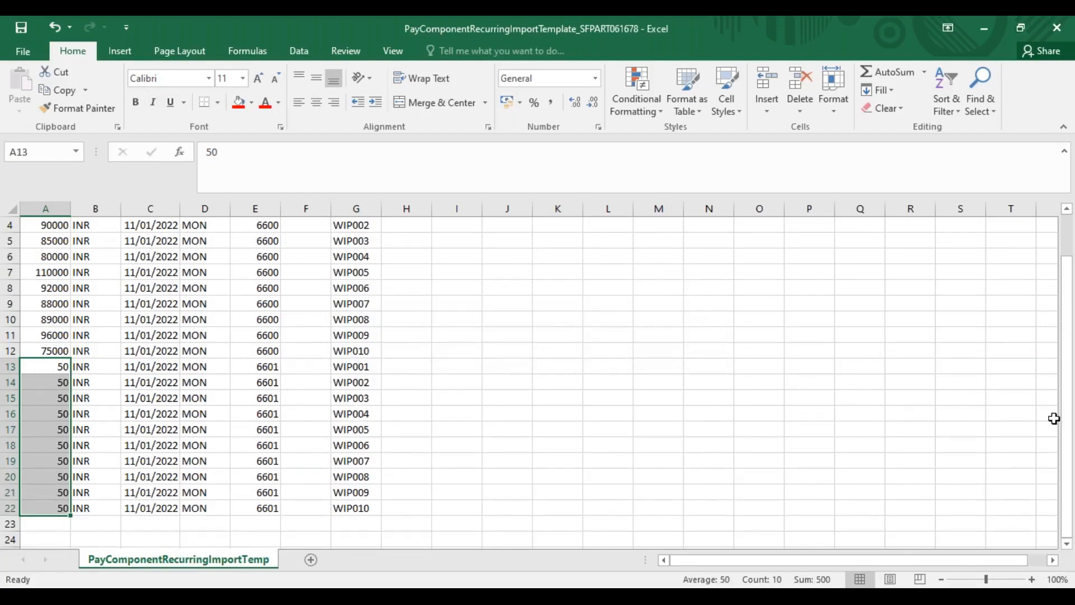
Move the WIP001 row with pay component 6601 from row 13 to row 4, directly below its 6600 row
{"action": "scroll", "coordinate": [1071, 455], "scroll_direction": "up", "scroll_amount": 1}
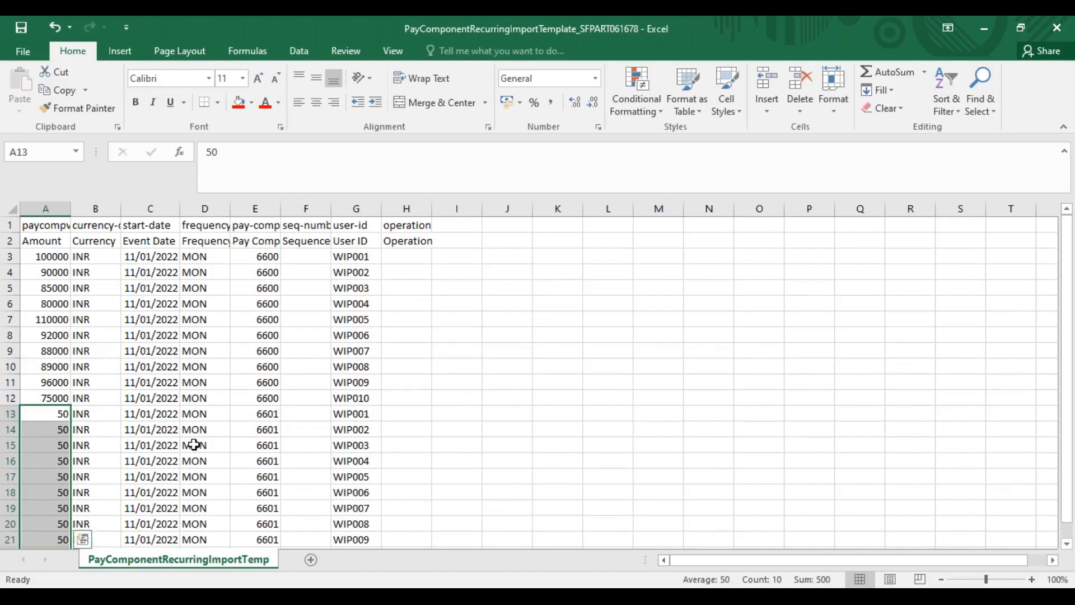
{"action": "left_click", "coordinate": [10, 413]}
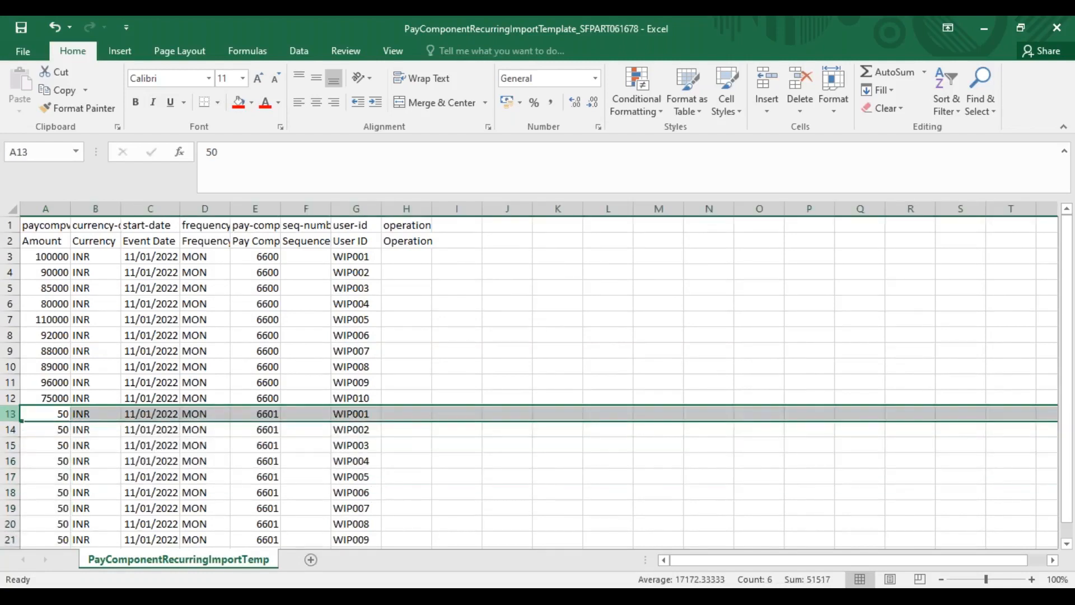
{"action": "key", "text": "ctrl+c"}
{"action": "left_click", "coordinate": [10, 288]}
{"action": "left_click", "coordinate": [10, 273]}
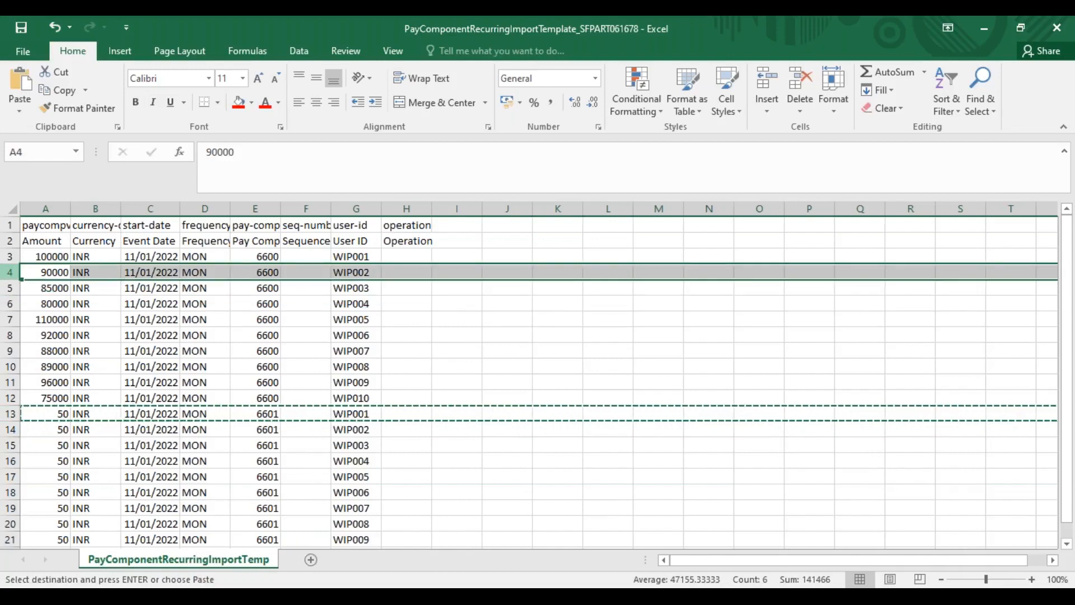
{"action": "right_click", "coordinate": [10, 273]}
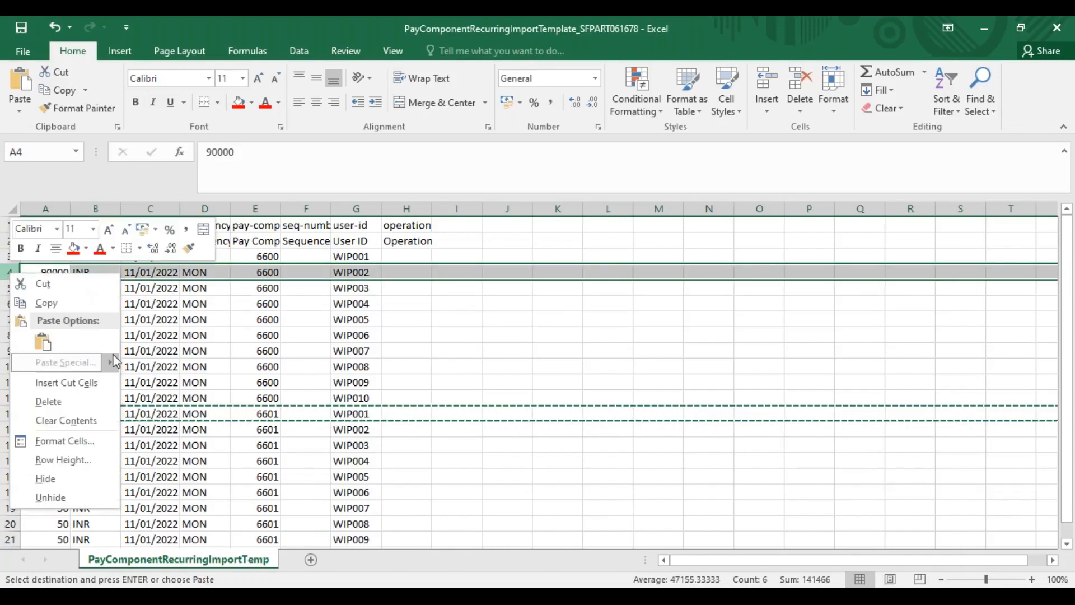
{"action": "left_click", "coordinate": [76, 384]}
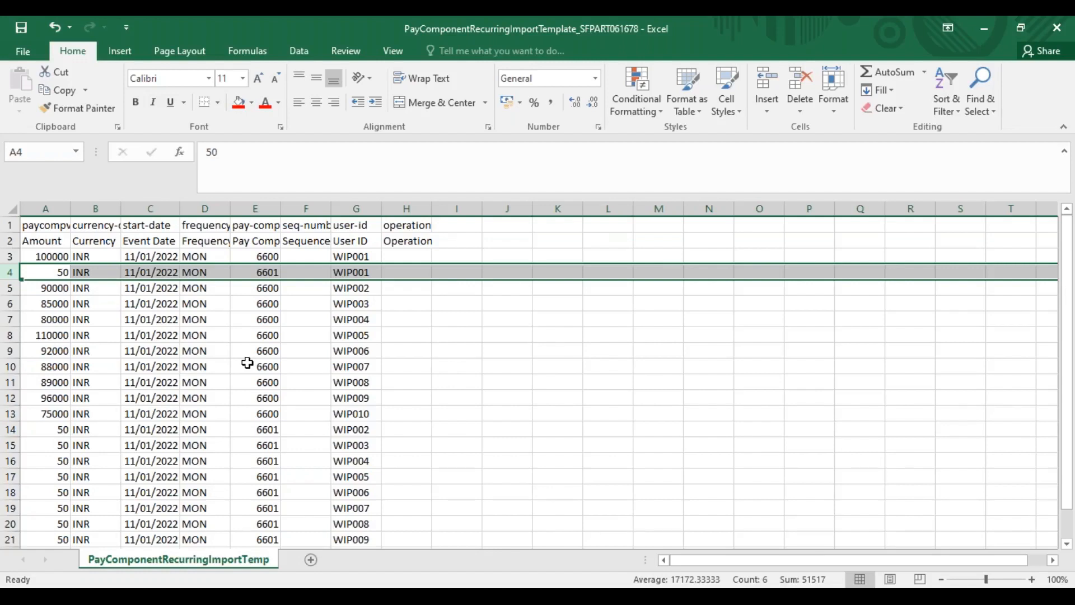
Switch from the pay component sheet to the SuccessFactors Manage Organization, Pay and Job Structures page in Chrome
{"action": "left_click", "coordinate": [268, 247]}
{"action": "left_click", "coordinate": [267, 256]}
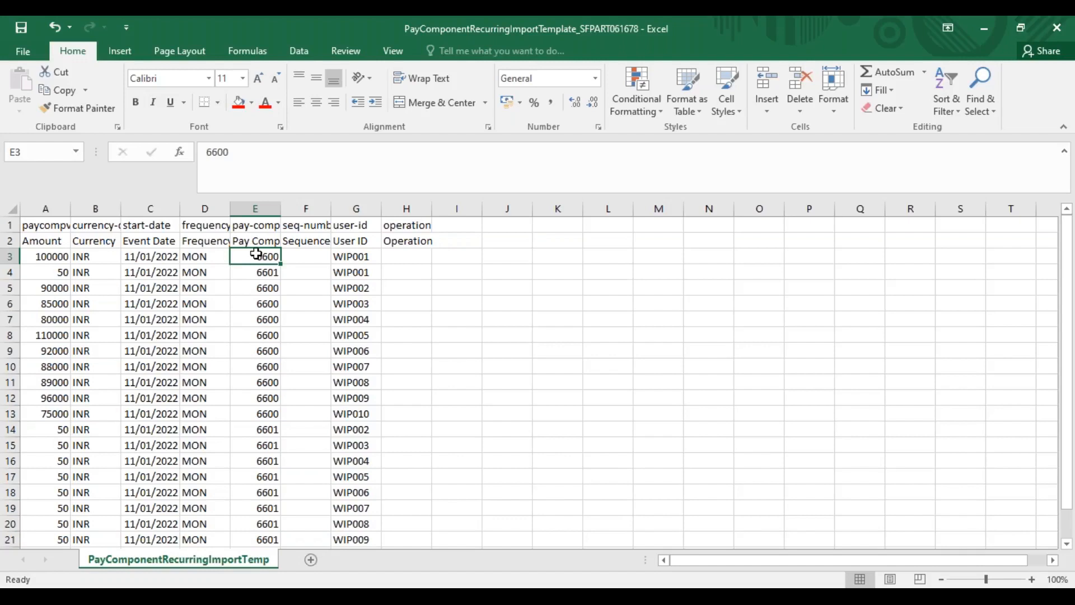
{"action": "key", "text": "alt+Tab"}
{"action": "key", "text": "alt+Tab"}
{"action": "key", "text": "alt+Tab"}
{"action": "key", "text": "alt+Tab"}
{"action": "key", "text": "alt+Tab"}
{"action": "key", "text": "alt+Tab"}
{"action": "key", "text": "alt+Tab"}
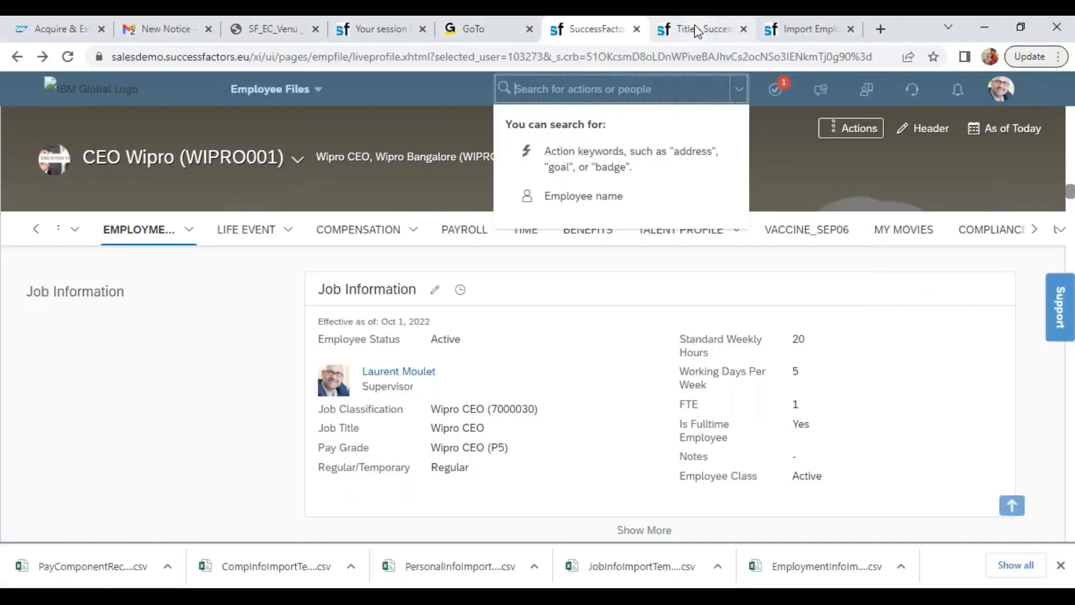
{"action": "left_click", "coordinate": [687, 28]}
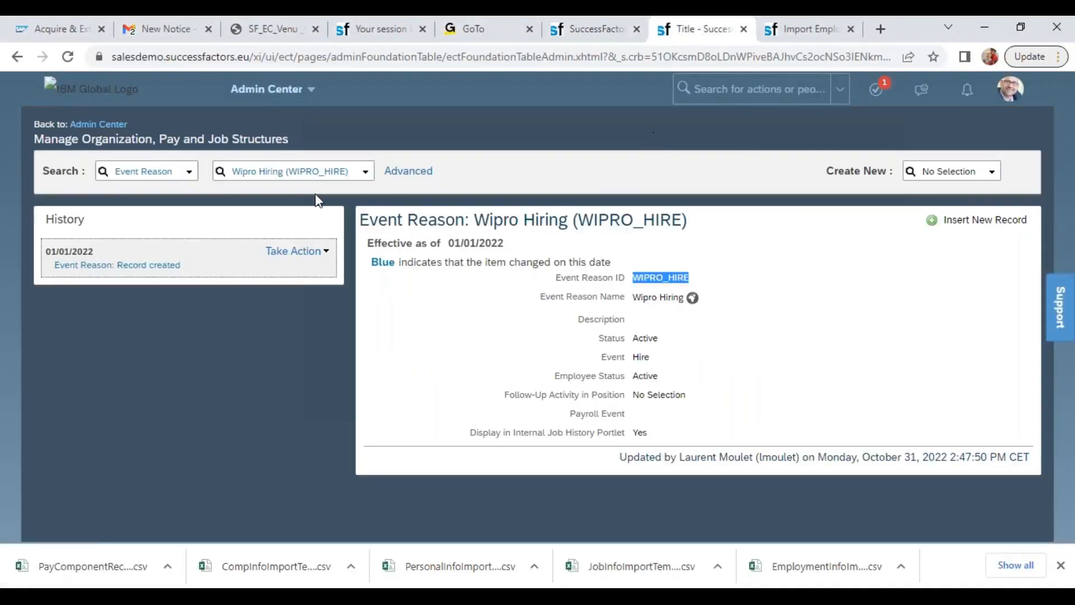
Look up the Pay Component record Wipro Basic Salary (6600)
{"action": "left_click", "coordinate": [165, 178]}
{"action": "type", "text": "pay"}
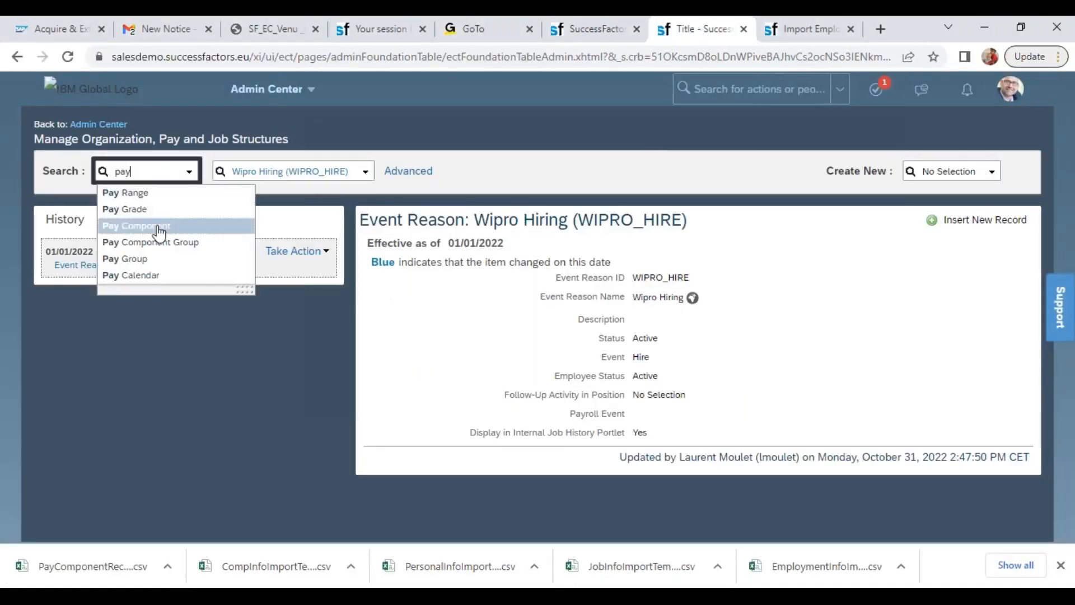
{"action": "left_click", "coordinate": [160, 230]}
{"action": "left_click", "coordinate": [249, 173]}
{"action": "type", "text": "600"}
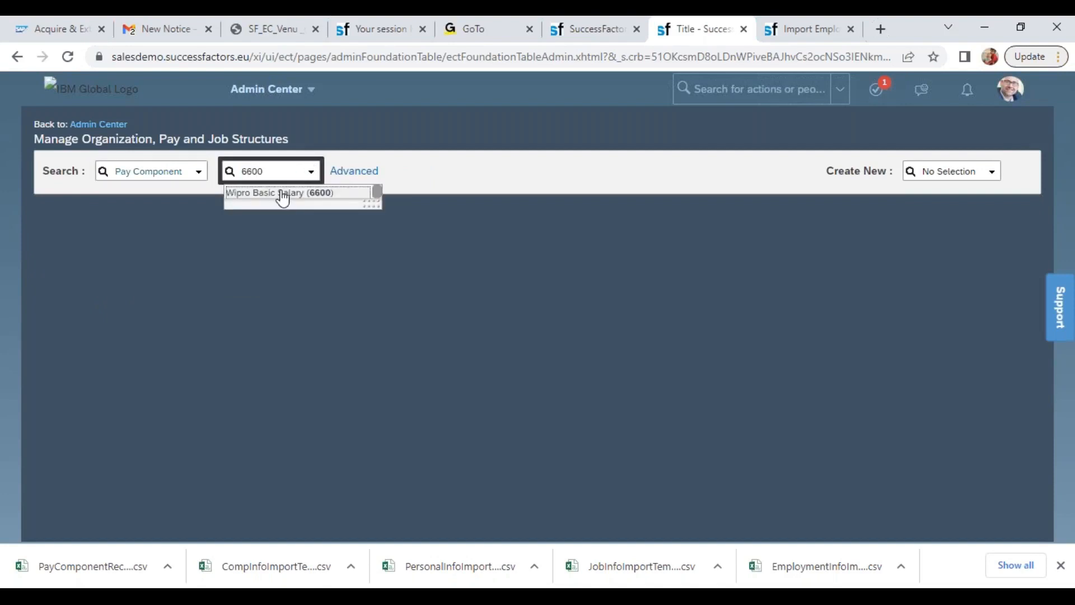
{"action": "left_click", "coordinate": [284, 193]}
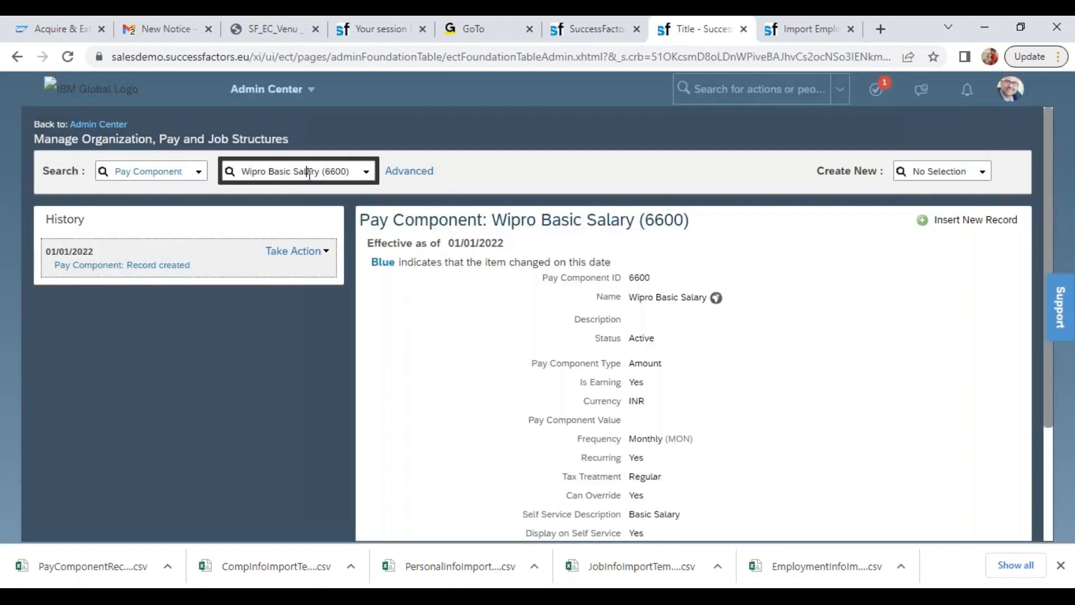
Look up the Pay Component record Wipro HRA (6601)
{"action": "triple_click", "coordinate": [309, 173]}
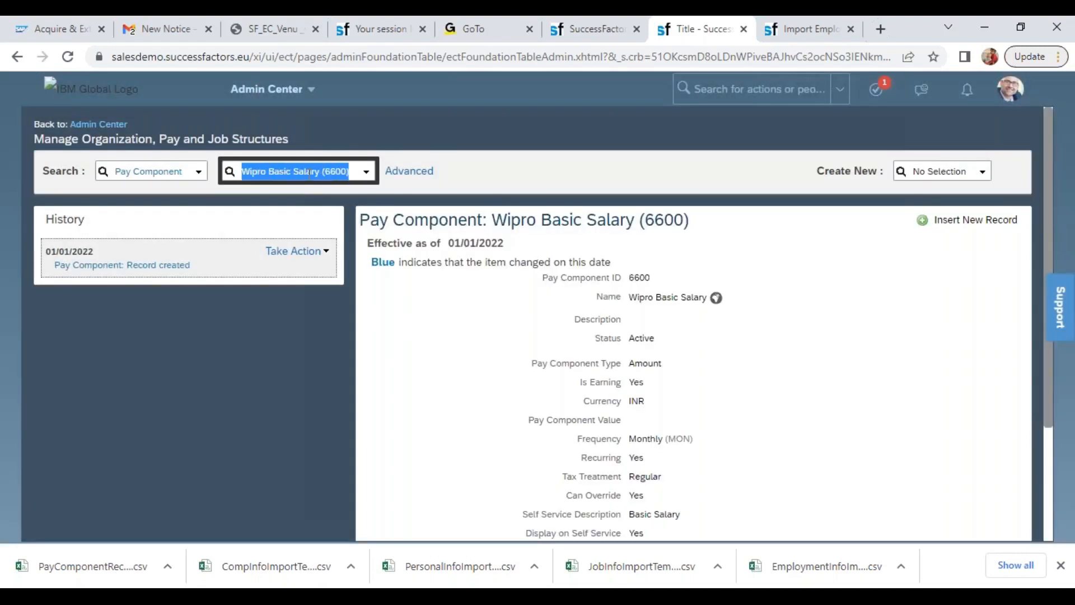
{"action": "type", "text": "6601"}
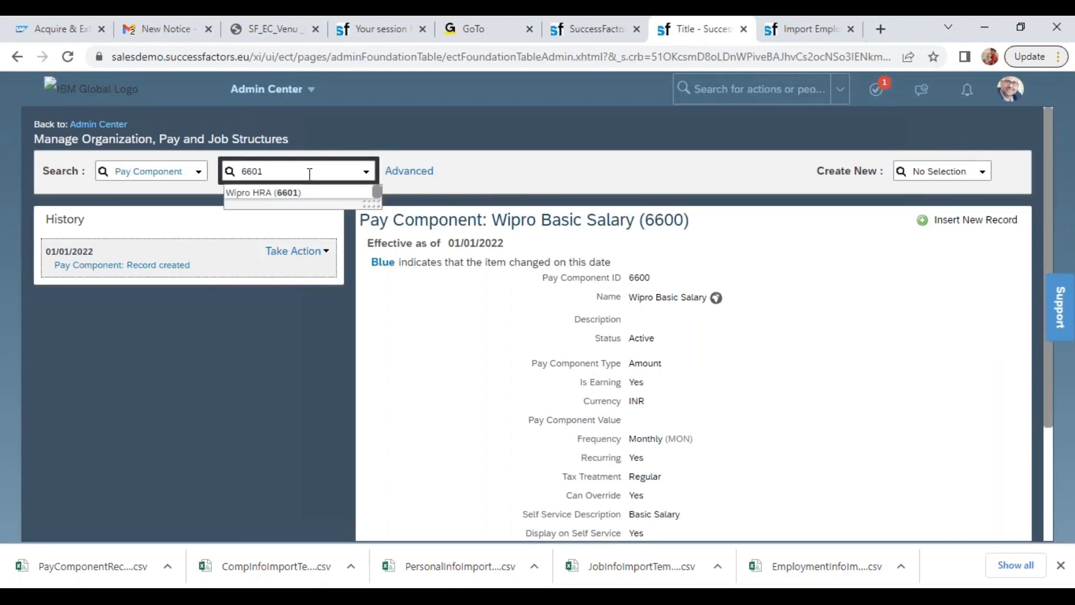
{"action": "left_click", "coordinate": [287, 193]}
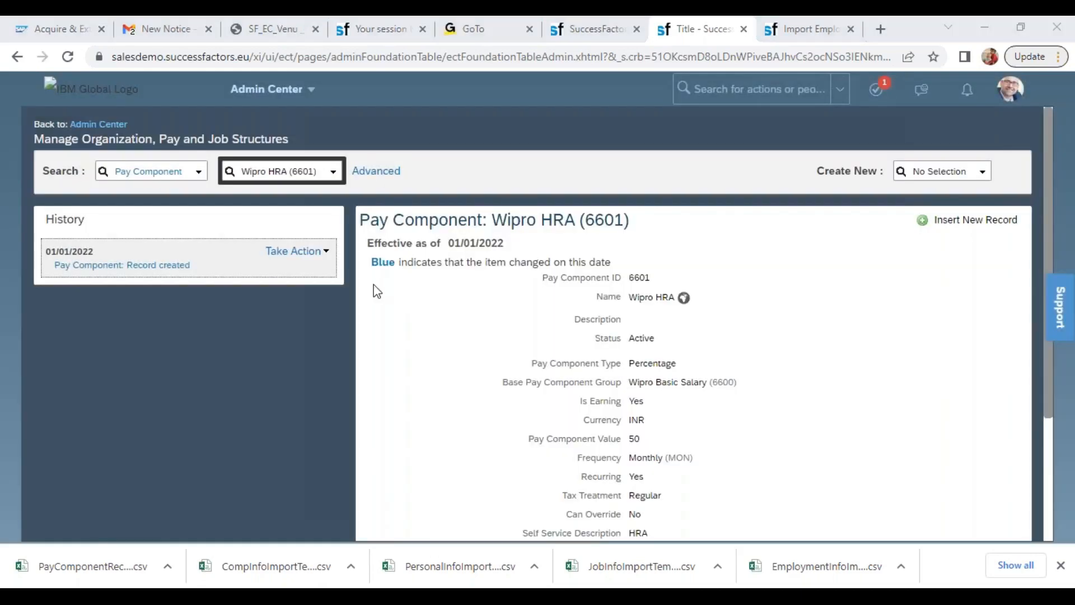
Return to the PayComponentRecurring template in Excel and save the reordered rows in CSV format
{"action": "key", "text": "alt+Tab"}
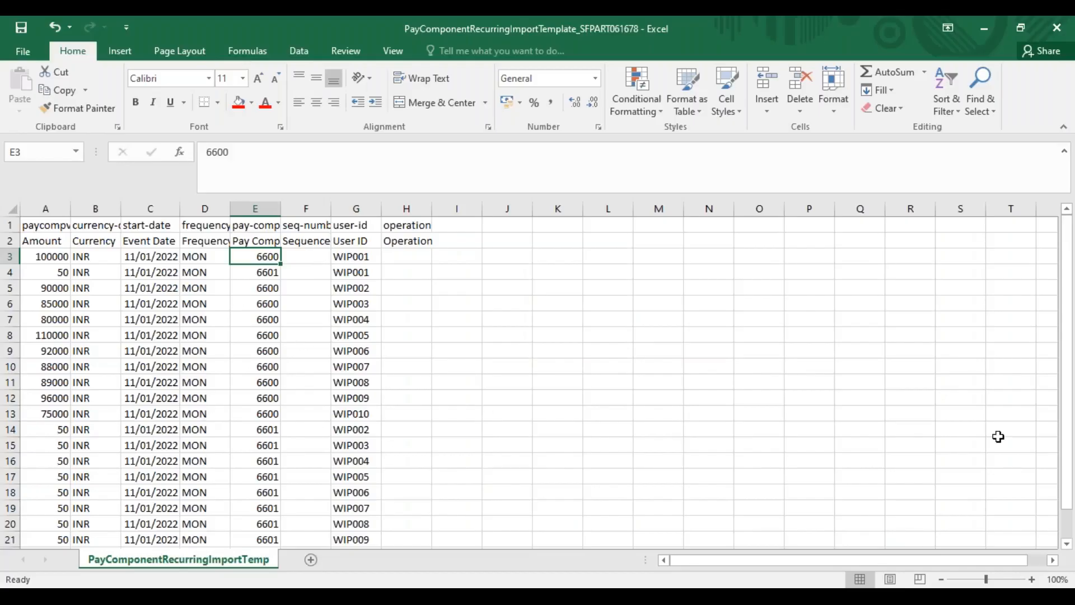
{"action": "scroll", "coordinate": [1071, 492], "scroll_direction": "down", "scroll_amount": 1}
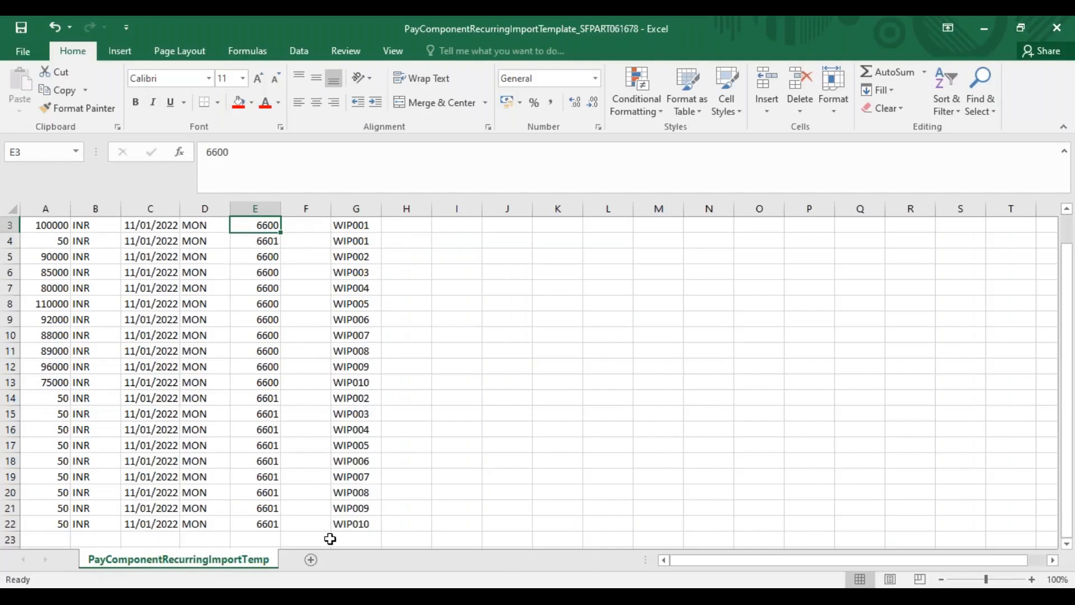
{"action": "key", "text": "ctrl+s"}
{"action": "left_click", "coordinate": [484, 361]}
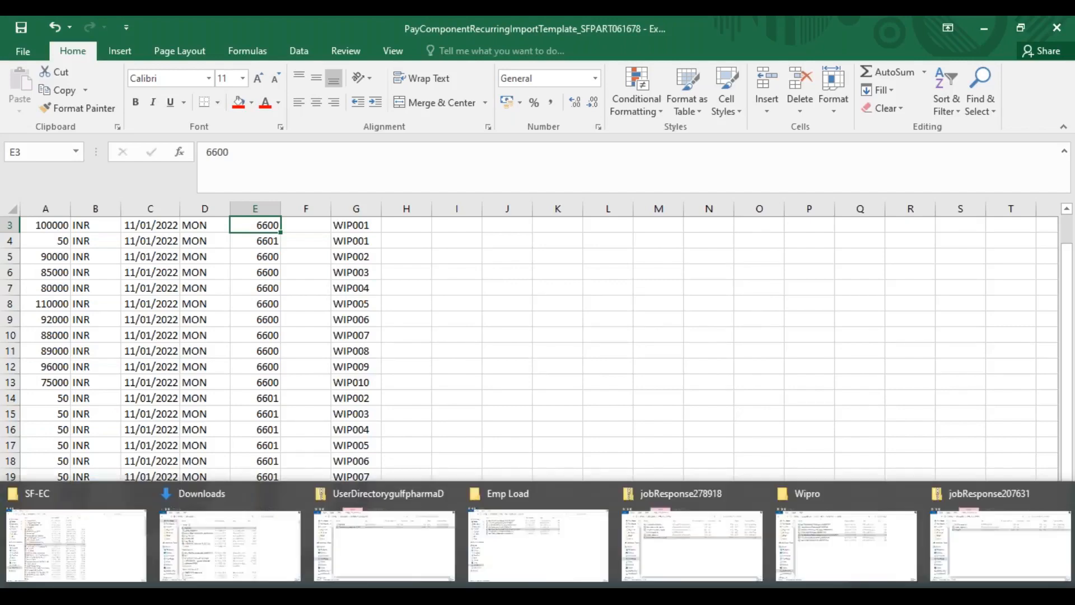
In SuccessFactors in Chrome, set the Import Employee Data page to the Import Data action with the Basic Import entity
{"action": "left_click", "coordinate": [403, 562]}
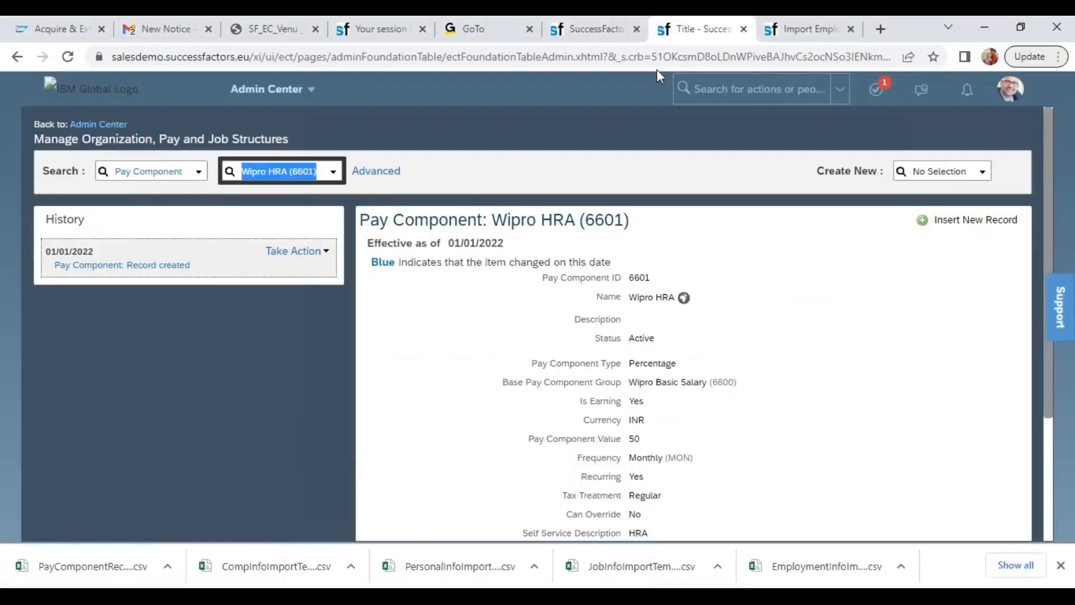
{"action": "left_click", "coordinate": [594, 31]}
{"action": "left_click", "coordinate": [806, 29]}
{"action": "left_click", "coordinate": [374, 163]}
{"action": "left_click", "coordinate": [361, 190]}
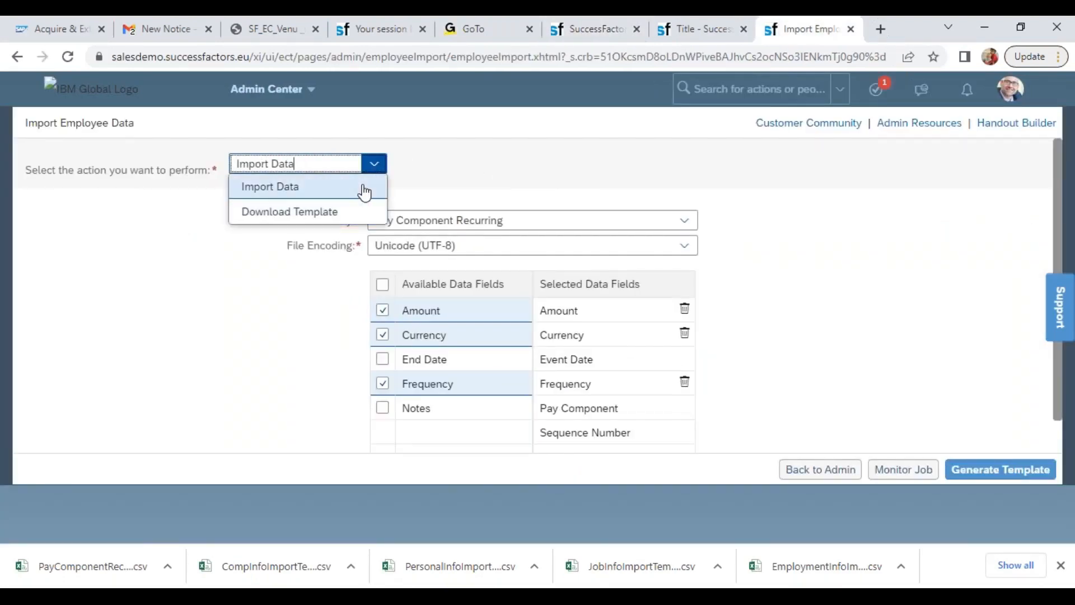
{"action": "left_click", "coordinate": [523, 223]}
{"action": "left_click", "coordinate": [396, 246]}
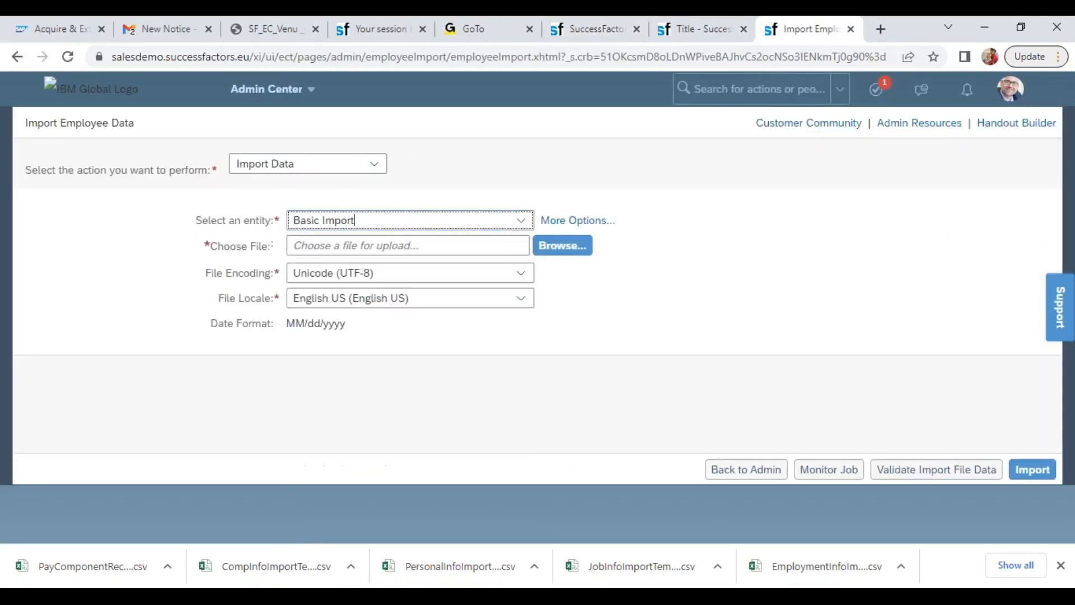
Switch to the BasicUserInfoImportTemplate workbook in Excel and save it, keeping the CSV format
{"action": "key", "text": "alt+Tab"}
{"action": "key", "text": "alt+Tab"}
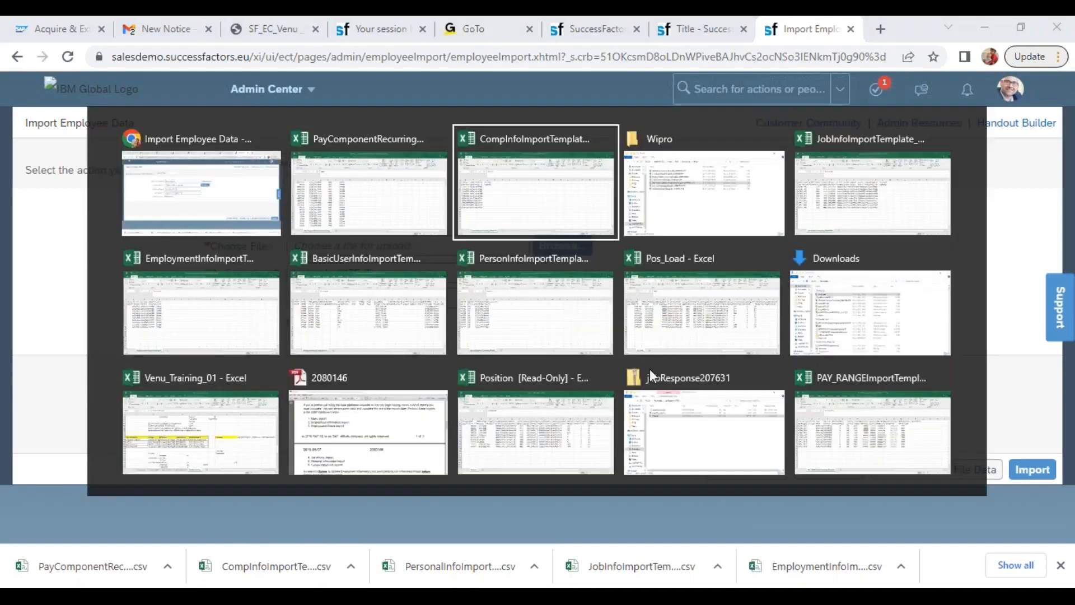
{"action": "key", "text": "alt+Tab"}
{"action": "key", "text": "alt+Tab"}
{"action": "key", "text": "alt+Tab"}
{"action": "key", "text": "alt+Tab"}
{"action": "key", "text": "alt+Tab"}
{"action": "key", "text": "alt+shift+Tab"}
{"action": "key", "text": "ctrl+s"}
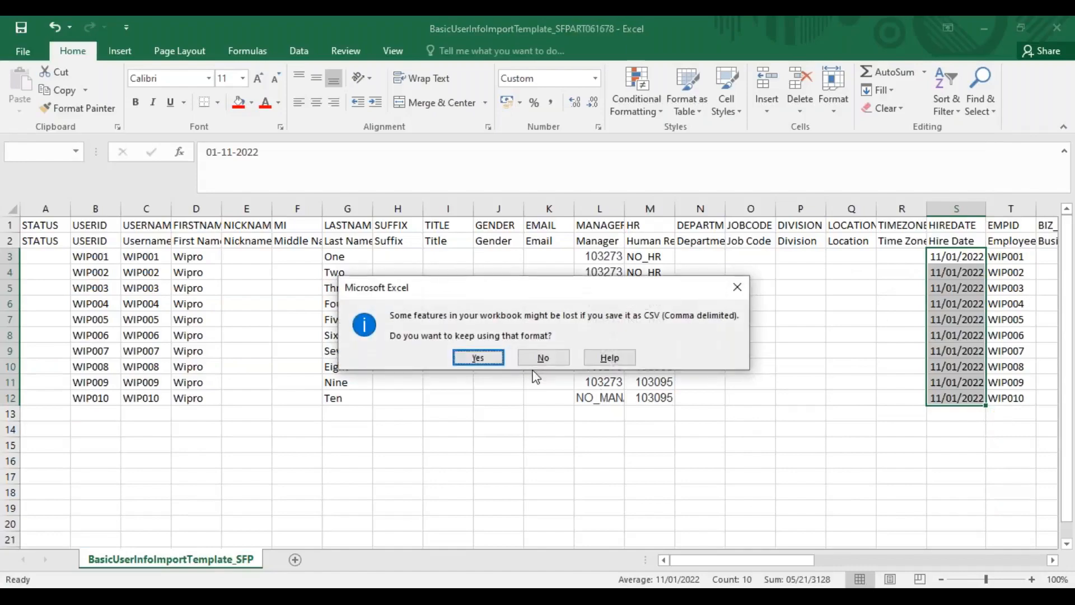
{"action": "left_click", "coordinate": [483, 360]}
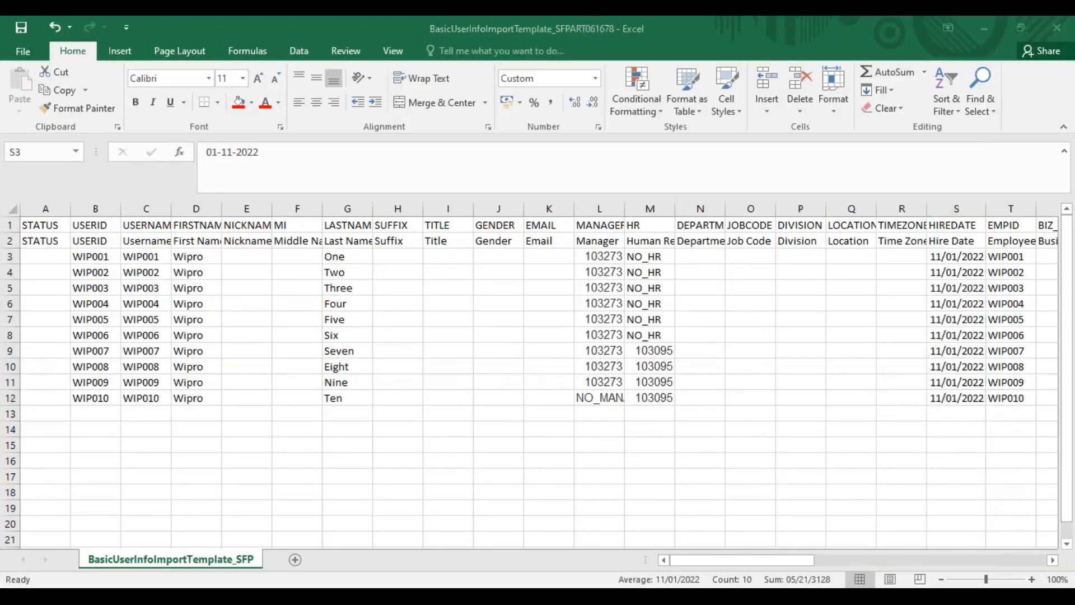
Back on the Import Employee Data page, choose BasicUserInfoImportTemplate_SFPART061678 from the Wipro folder in Downloads as the upload file
{"action": "key", "text": "alt+Tab"}
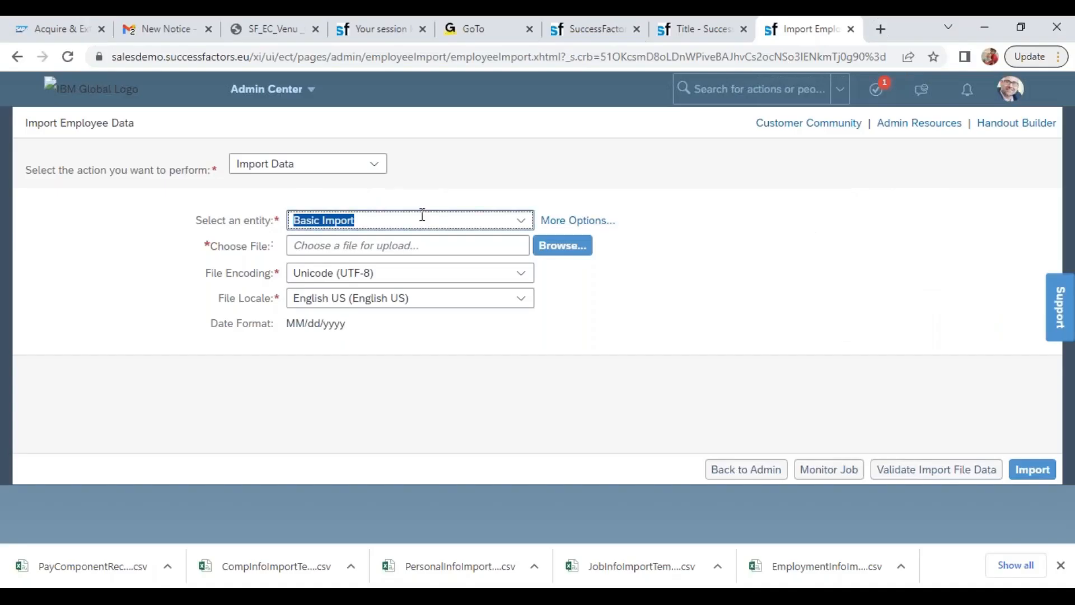
{"action": "left_click", "coordinate": [546, 248]}
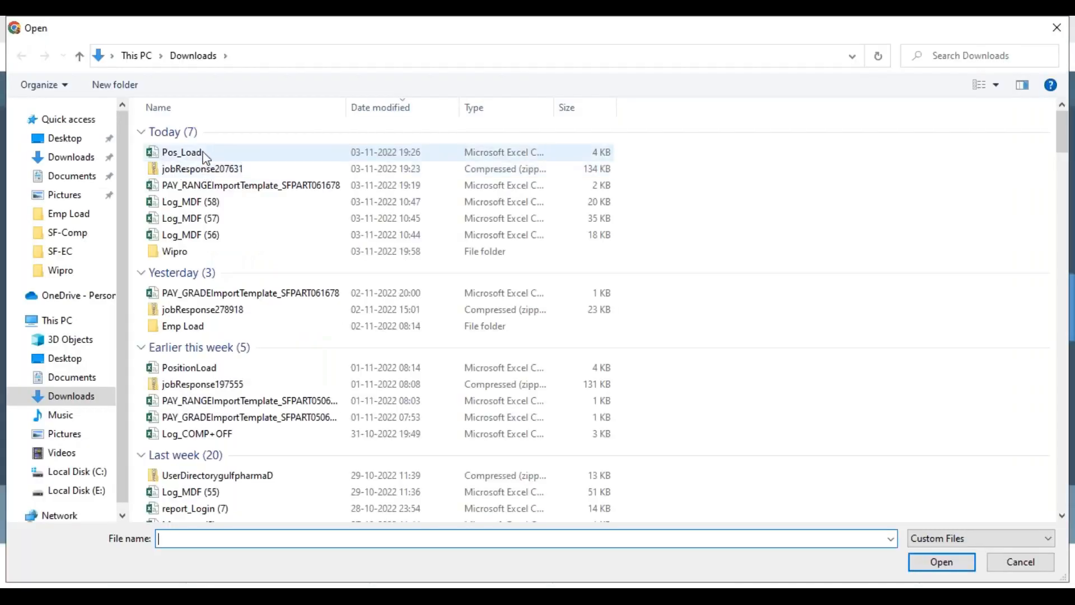
{"action": "double_click", "coordinate": [196, 252]}
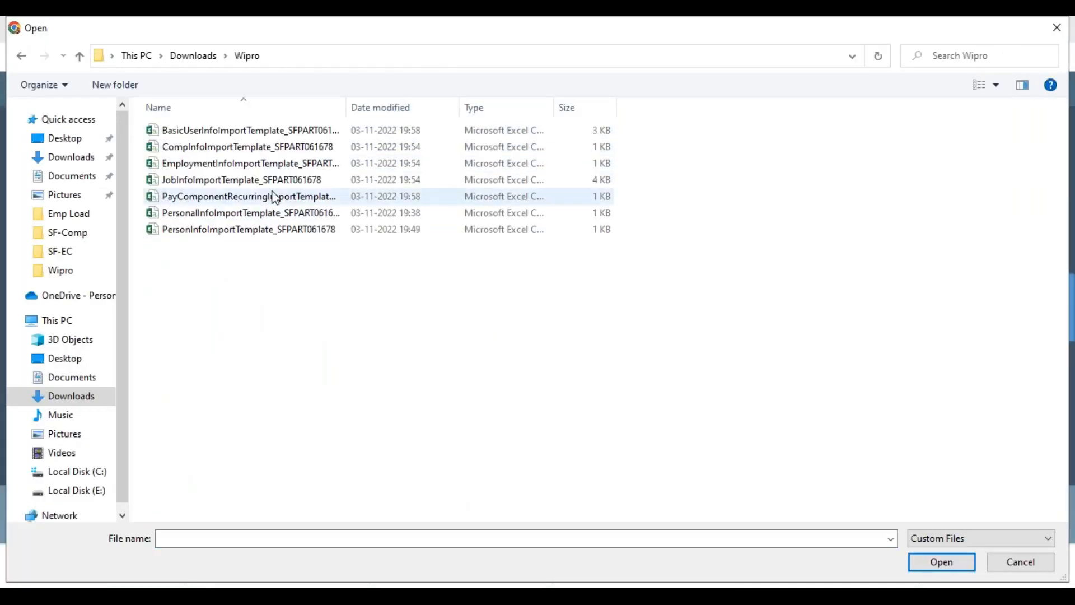
{"action": "left_click", "coordinate": [230, 133]}
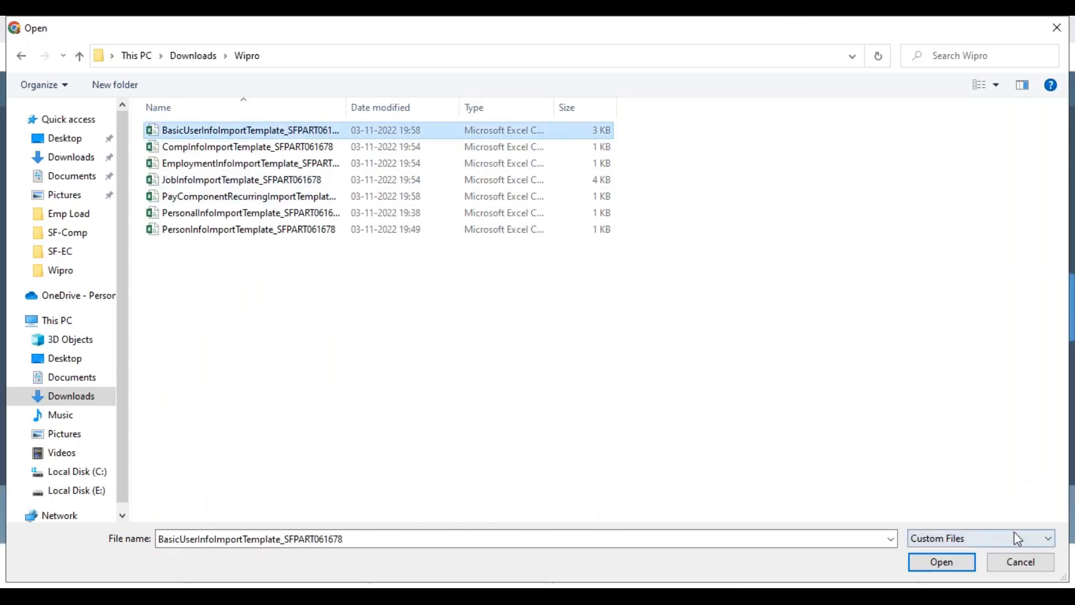
{"action": "left_click", "coordinate": [946, 563]}
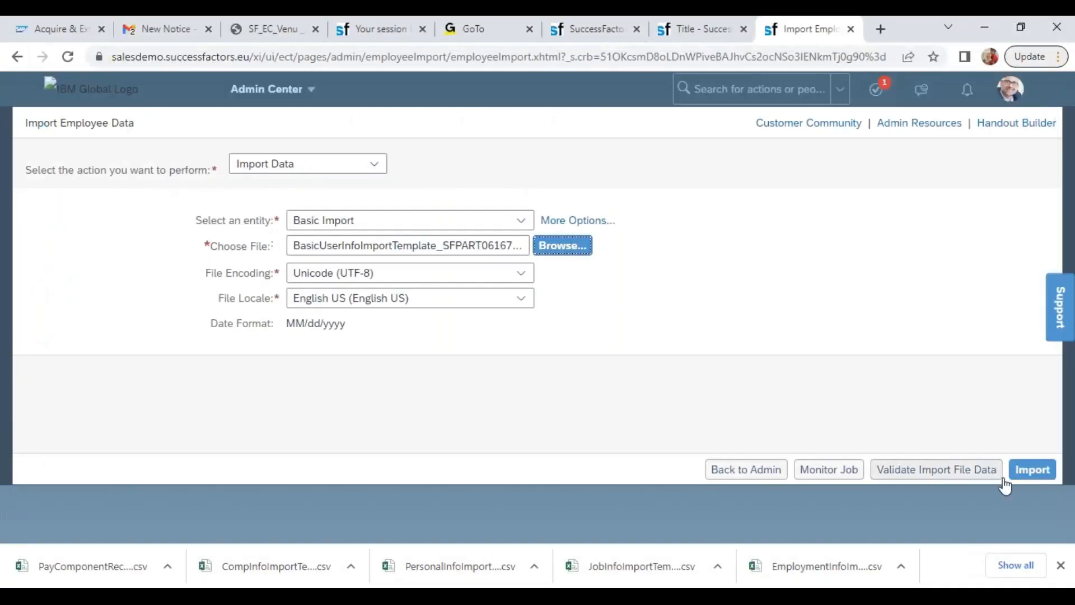
Validate the basic user import file data and submit the import
{"action": "left_click", "coordinate": [969, 480]}
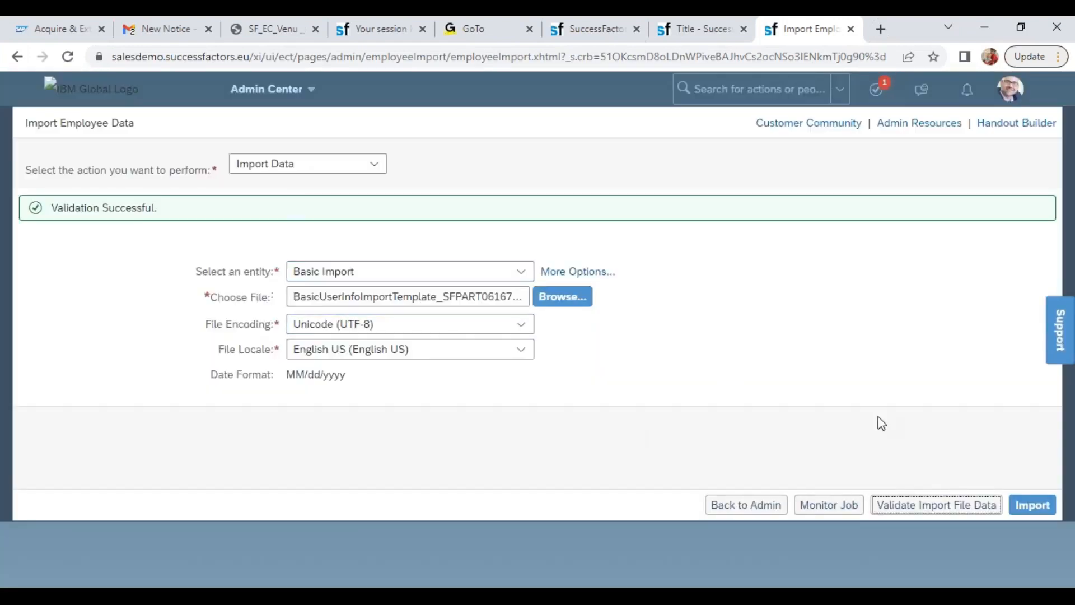
{"action": "left_click", "coordinate": [1032, 505]}
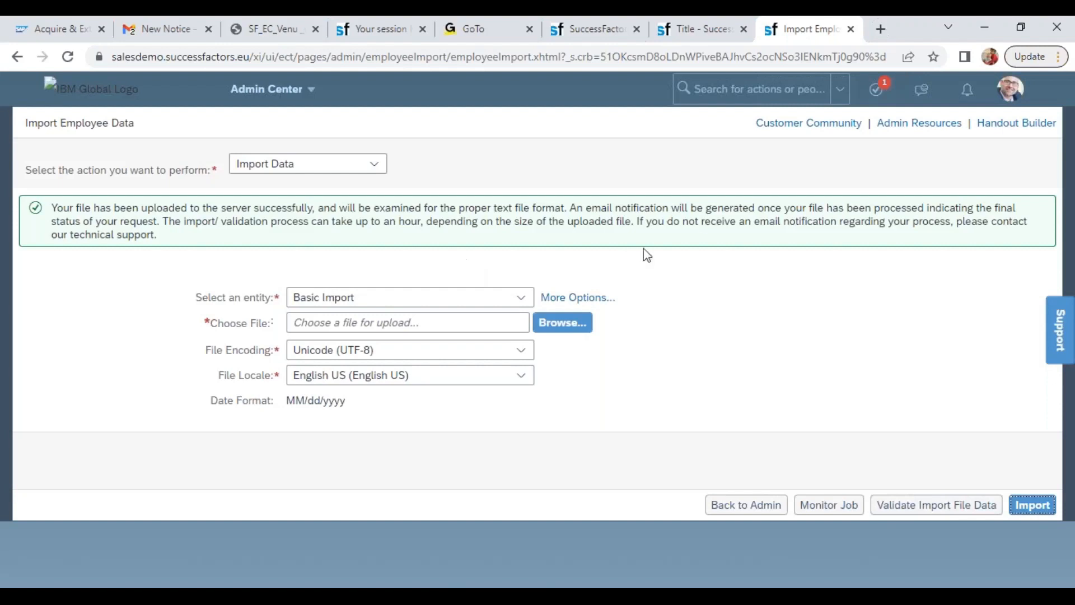
Reload the Manage Organization, Pay and Job Structures page and search actions and people for wip0
{"action": "left_click", "coordinate": [697, 29]}
{"action": "left_click", "coordinate": [71, 61]}
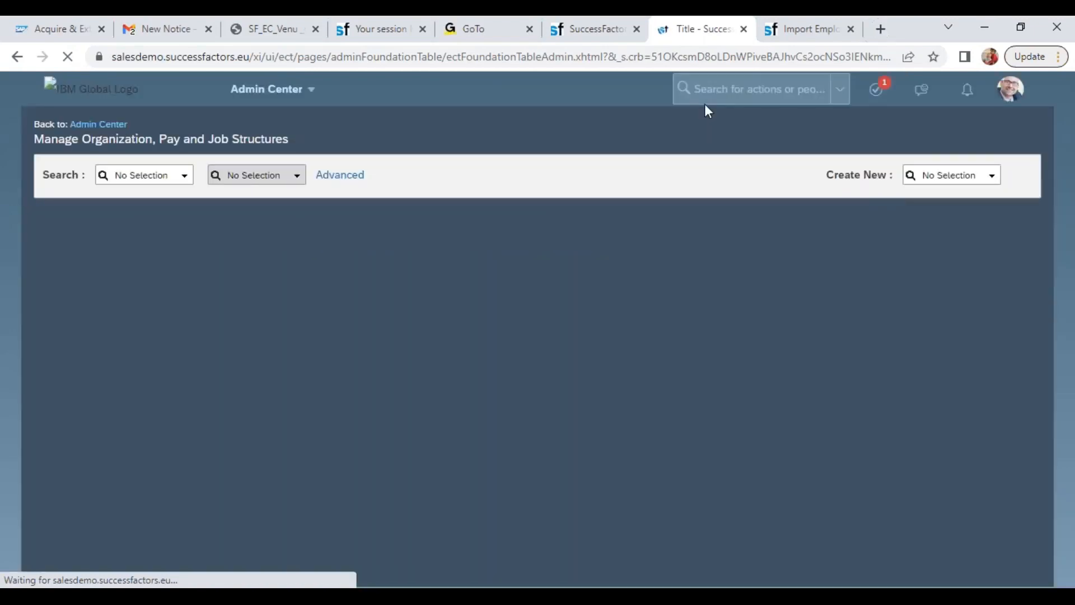
{"action": "left_click", "coordinate": [707, 94]}
{"action": "type", "text": "wip0"}
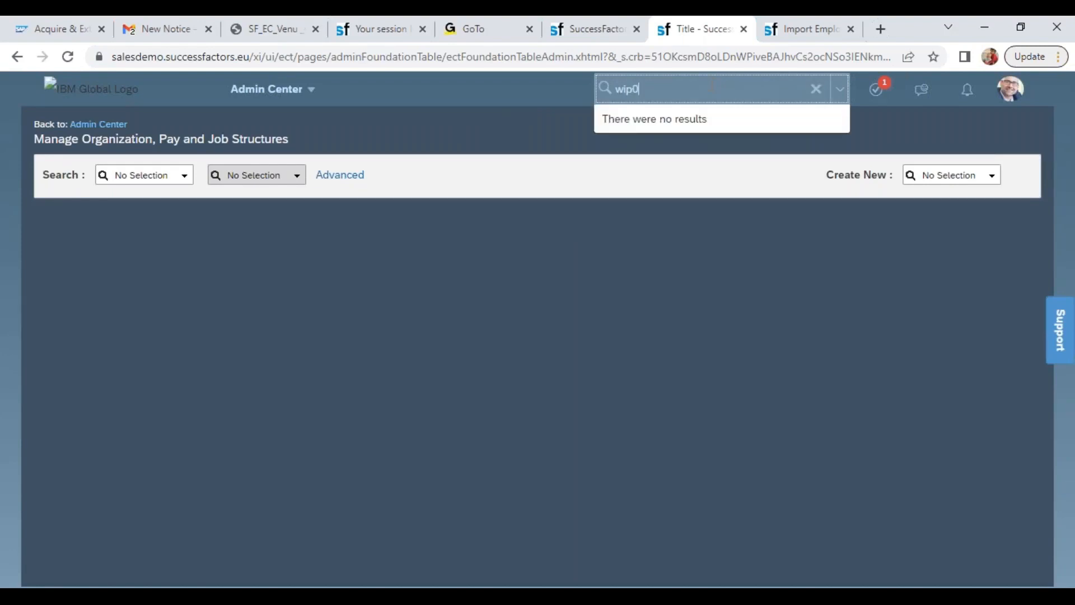
Clear the search, reload the page, search actions and people for wipro, and open the tenth Wipro employee's profile
{"action": "key", "text": "BackSpace"}
{"action": "key", "text": "BackSpace"}
{"action": "key", "text": "BackSpace"}
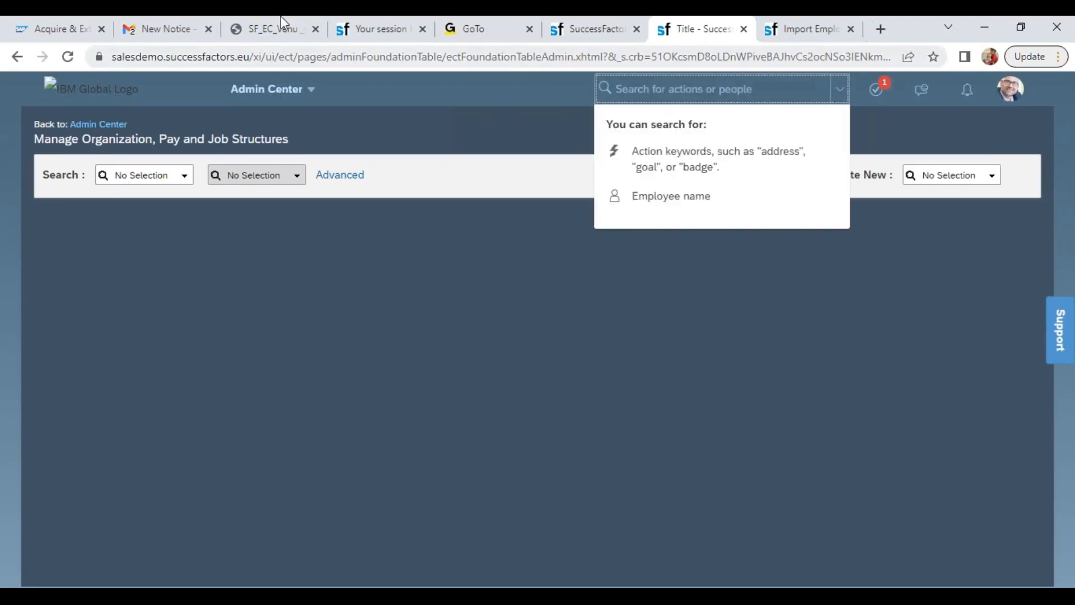
{"action": "left_click", "coordinate": [68, 58]}
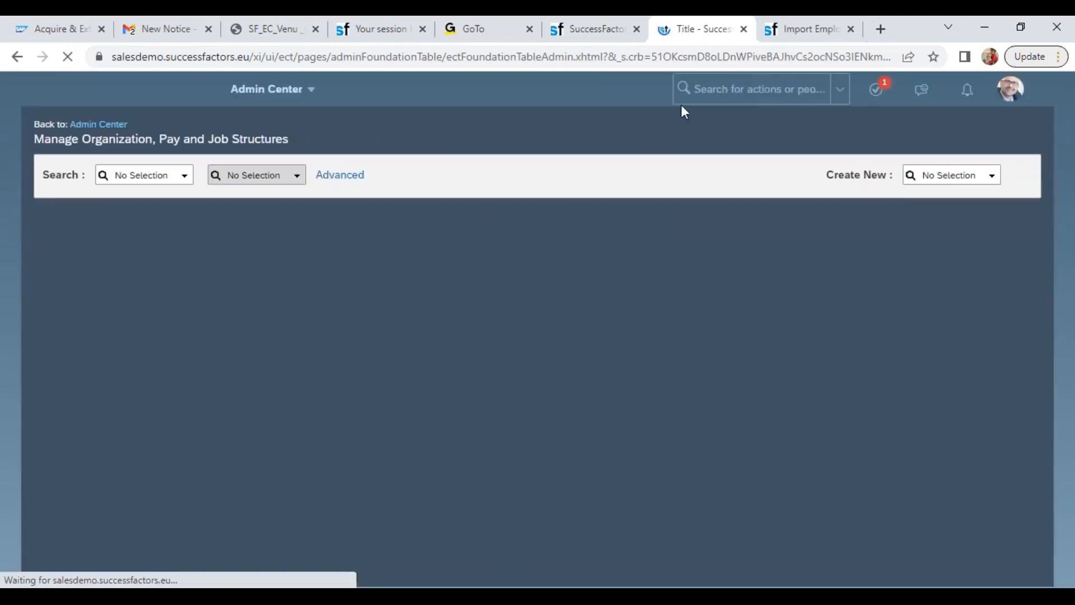
{"action": "left_click", "coordinate": [695, 89]}
{"action": "type", "text": "wipro"}
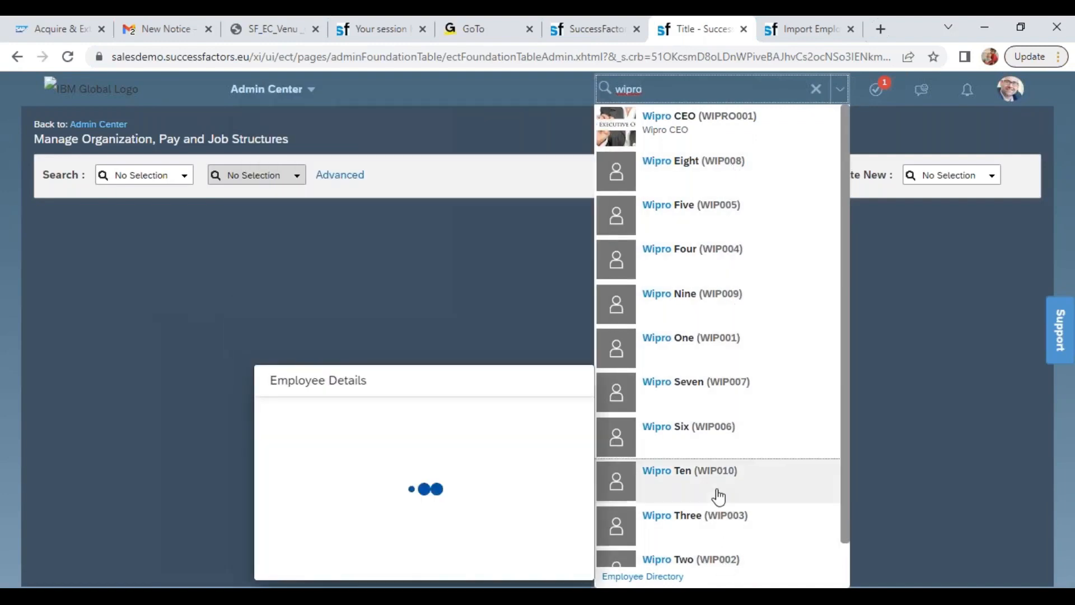
{"action": "left_click", "coordinate": [717, 497]}
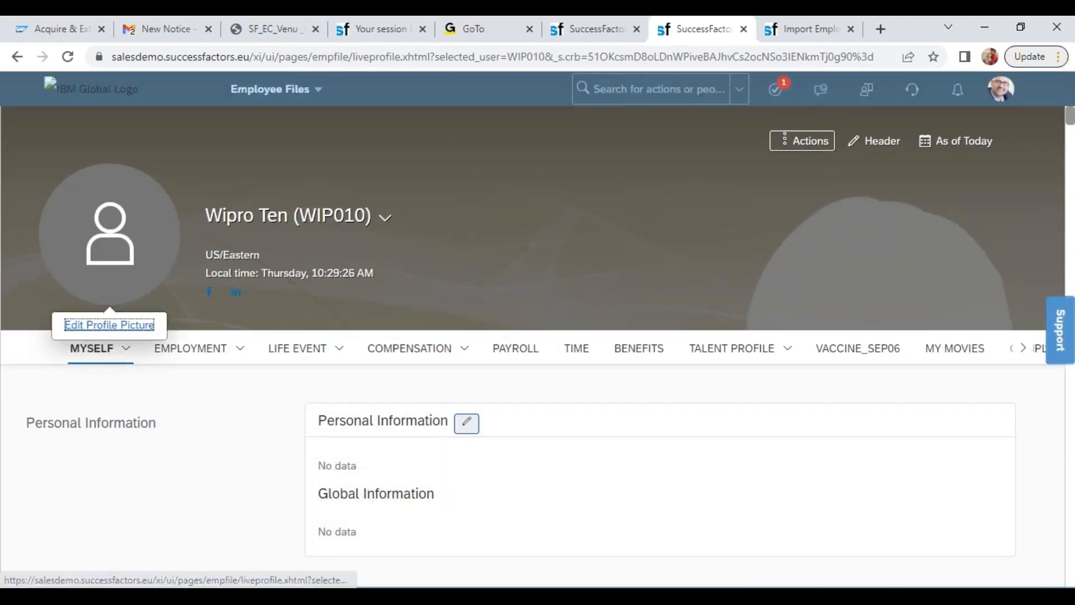
Review the tenth Wipro employee's header name and Personal Information section in the profile
{"action": "left_click", "coordinate": [208, 221]}
{"action": "left_click_drag", "start_coordinate": [209, 221], "coordinate": [297, 222]}
{"action": "left_click", "coordinate": [436, 455]}
{"action": "left_click_drag", "start_coordinate": [336, 421], "coordinate": [447, 464]}
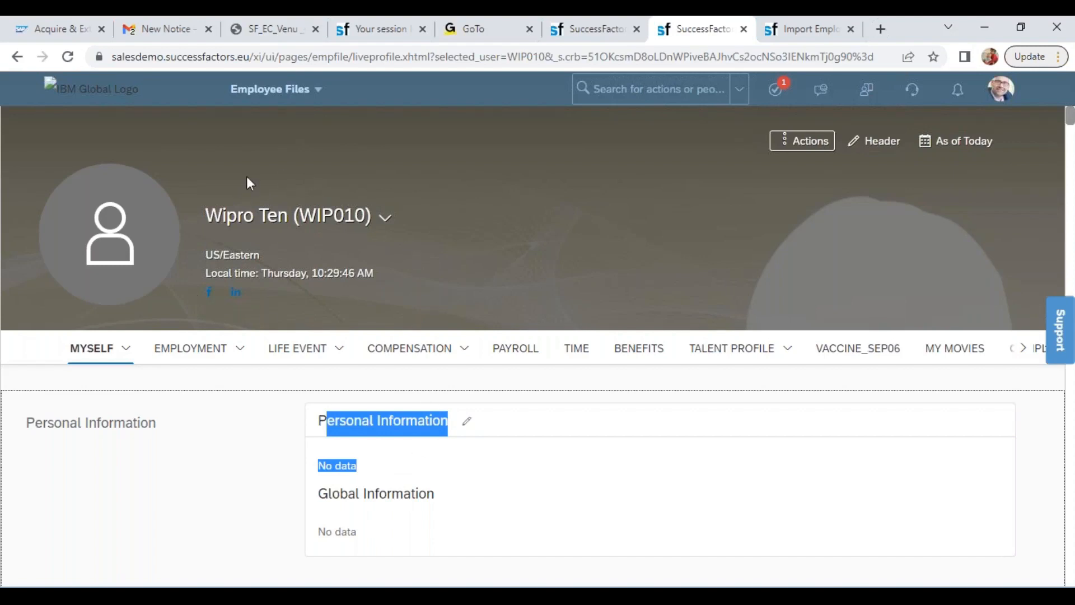
{"action": "left_click", "coordinate": [139, 224]}
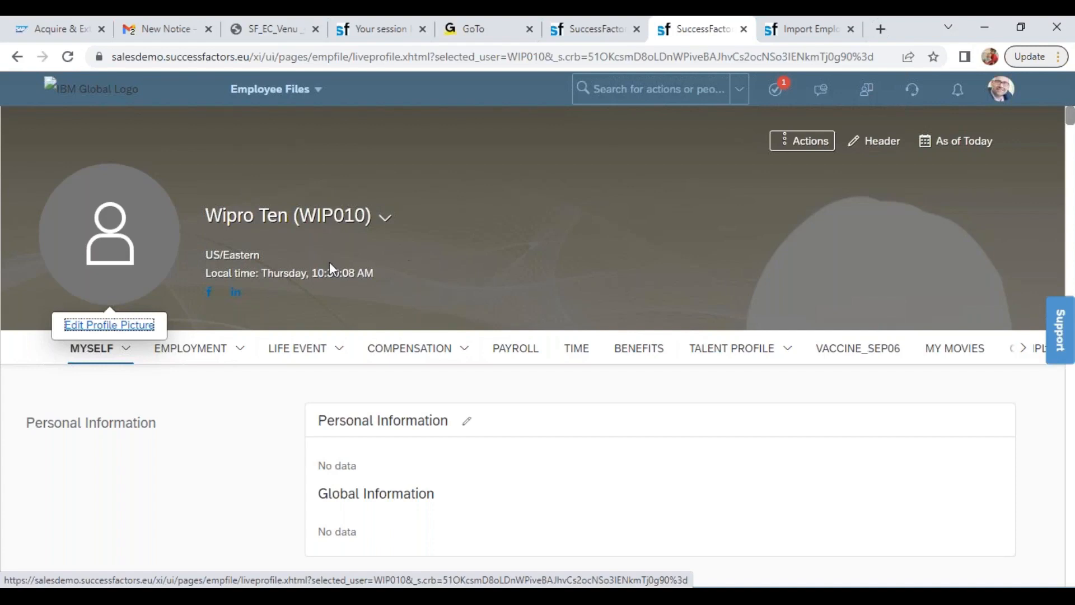
Return to the Import Employee Data page and select Employment Details as the import entity
{"action": "left_click", "coordinate": [804, 28]}
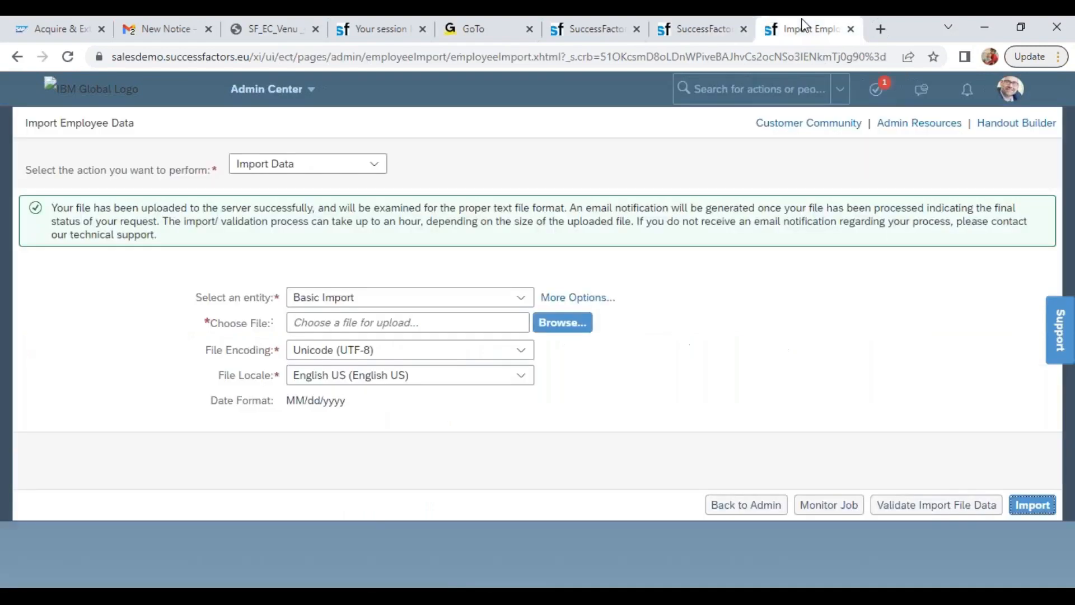
{"action": "left_click", "coordinate": [520, 300]}
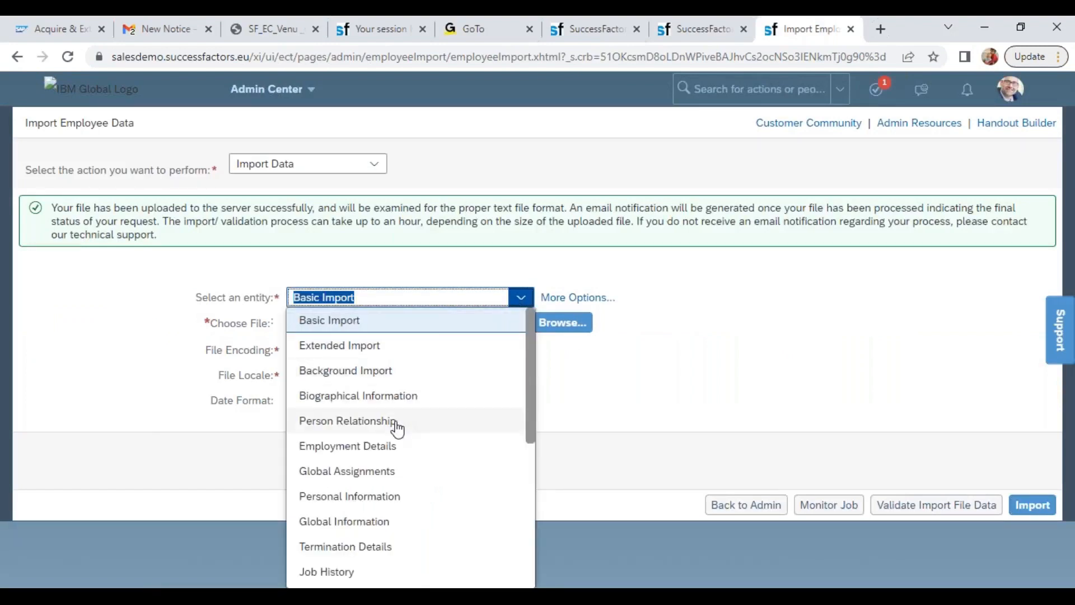
{"action": "left_click", "coordinate": [386, 457]}
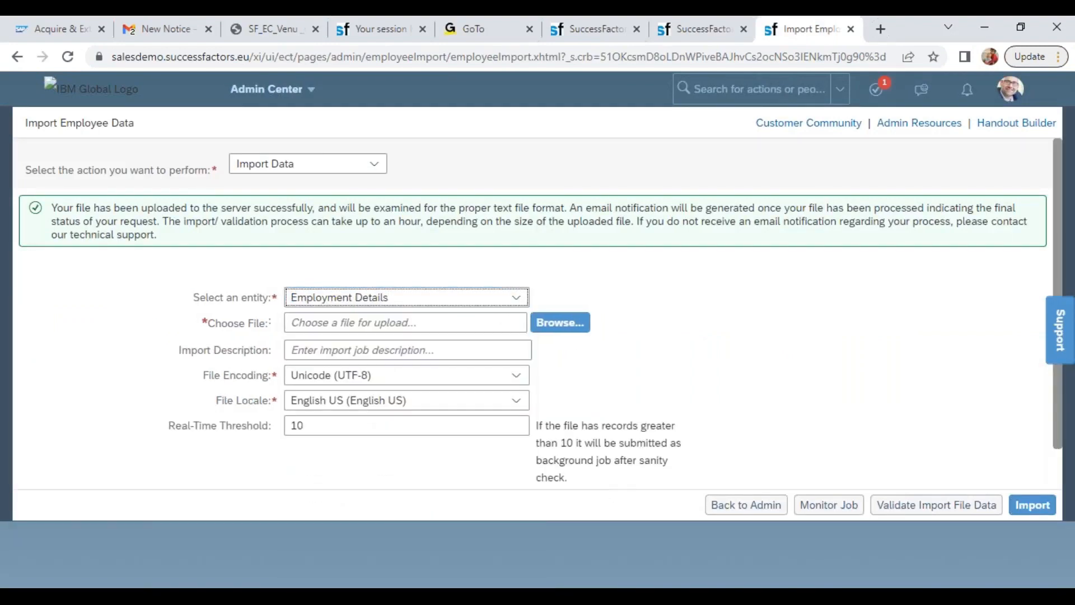
Switch to the EmploymentInfoImportTemplate_SFPART061678 workbook in Excel and save it, keeping the CSV format
{"action": "left_click", "coordinate": [728, 598]}
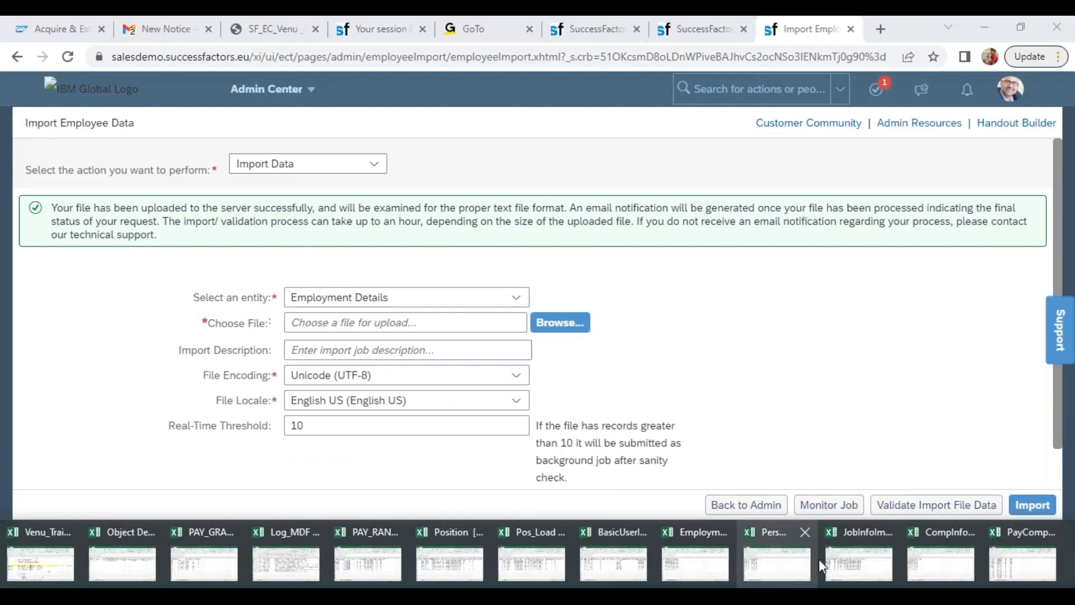
{"action": "left_click", "coordinate": [690, 567]}
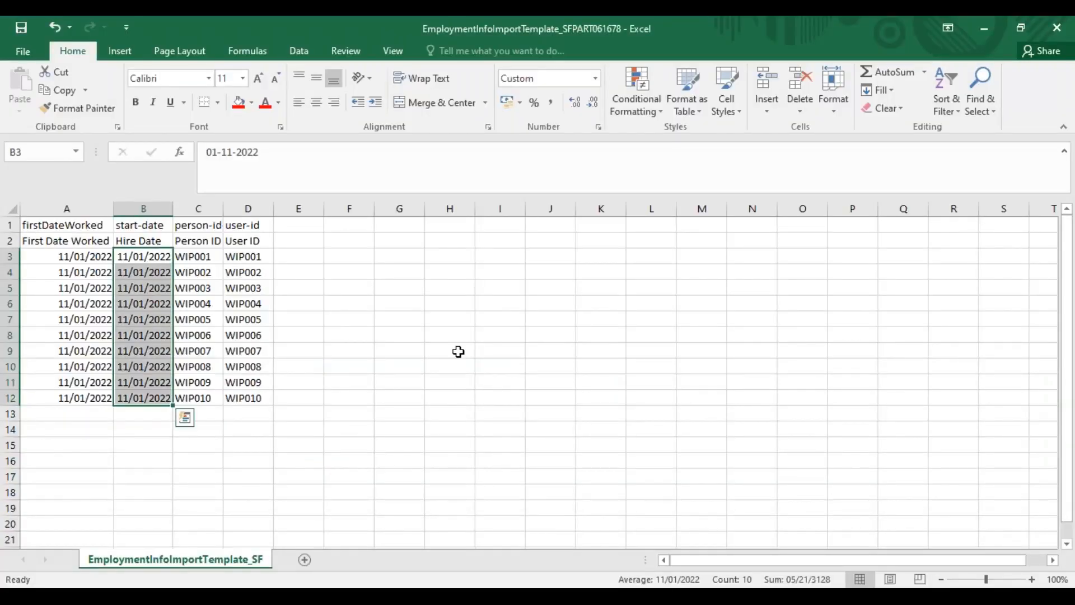
{"action": "key", "text": "ctrl+s"}
{"action": "left_click", "coordinate": [476, 354]}
Back on the Import Employee Data page, import PersonInfoImportTemplate_SFPART061678 with Biographical Information as the entity
{"action": "key", "text": "alt+Tab"}
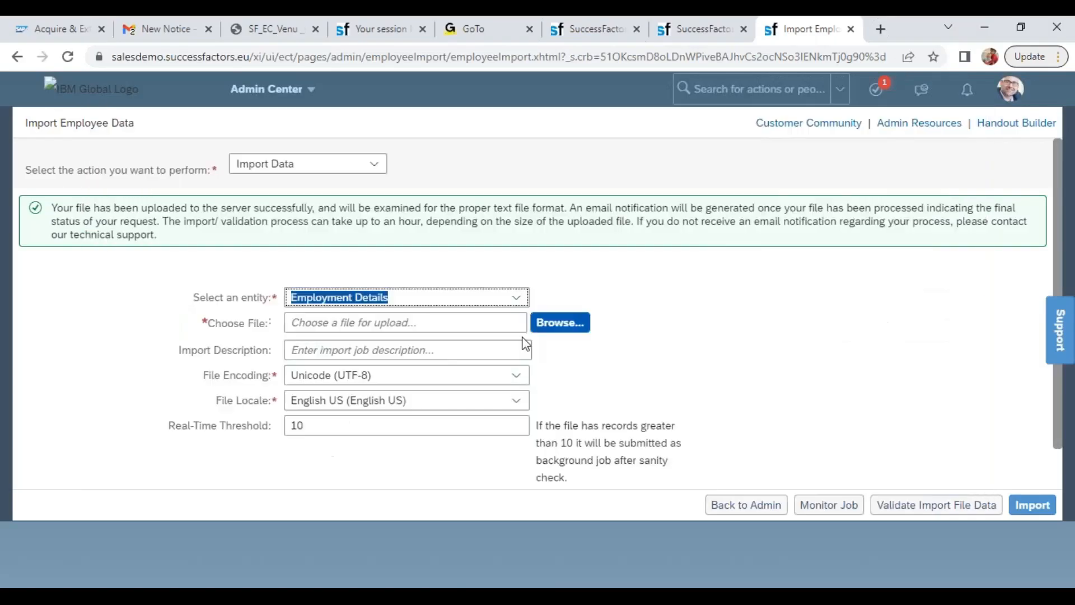
{"action": "left_click", "coordinate": [515, 297]}
{"action": "left_click", "coordinate": [402, 395]}
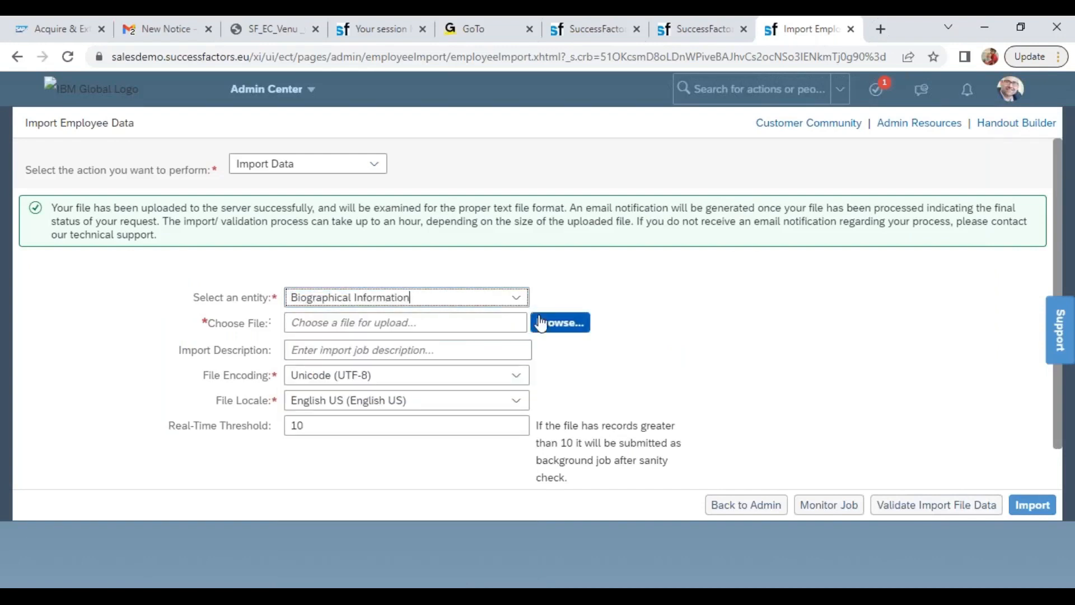
{"action": "left_click", "coordinate": [560, 322]}
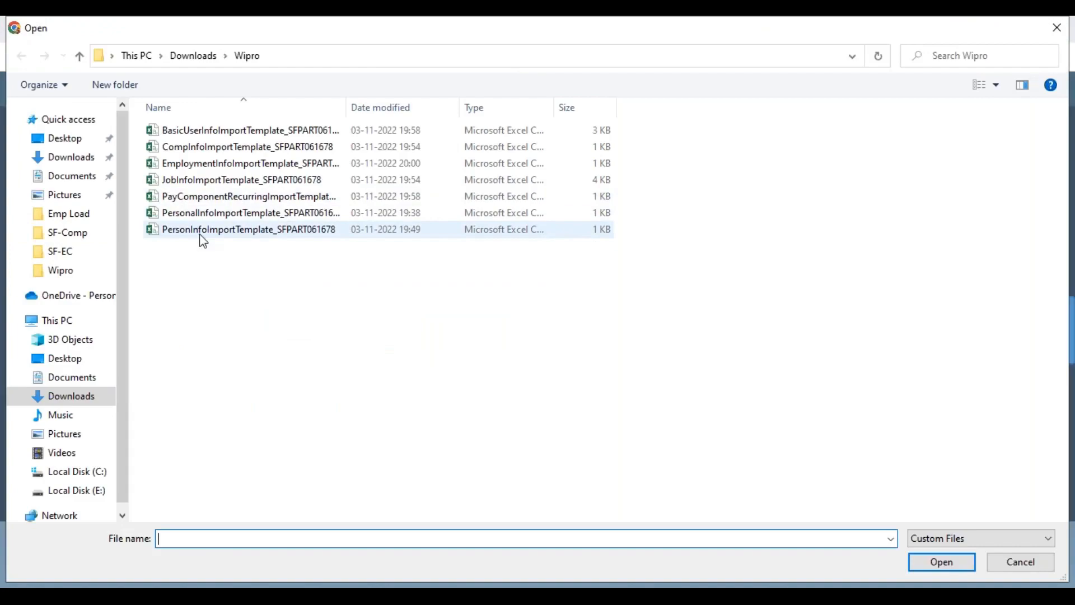
{"action": "double_click", "coordinate": [203, 237]}
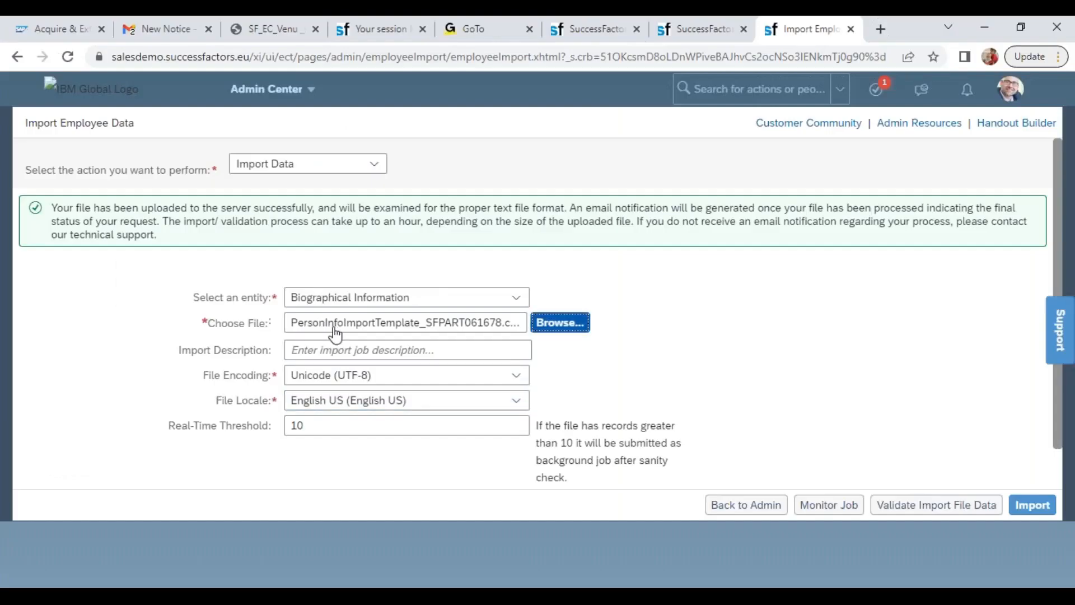
{"action": "left_click", "coordinate": [1042, 506]}
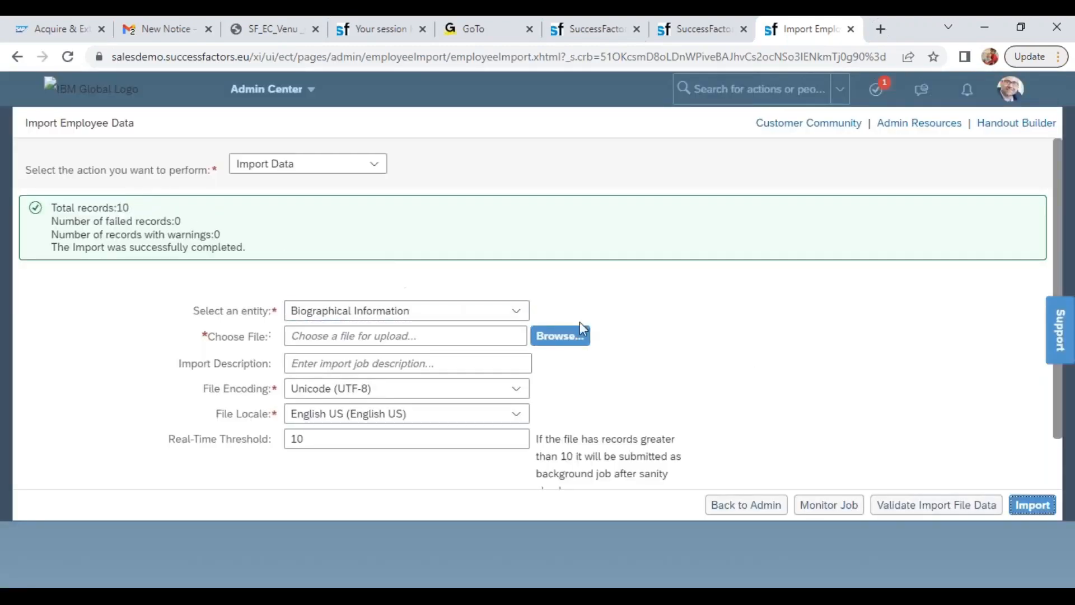
Import EmploymentInfoImportTemplate_SFPART061678 from the Wipro folder with Employment Details as the entity
{"action": "left_click", "coordinate": [516, 311]}
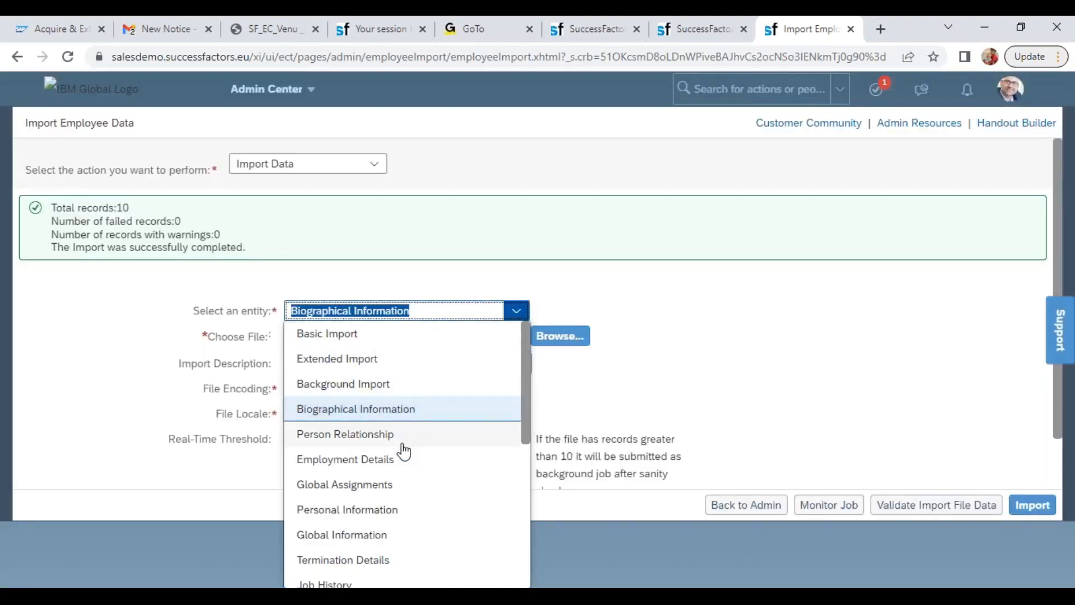
{"action": "left_click", "coordinate": [386, 470]}
{"action": "left_click", "coordinate": [575, 337]}
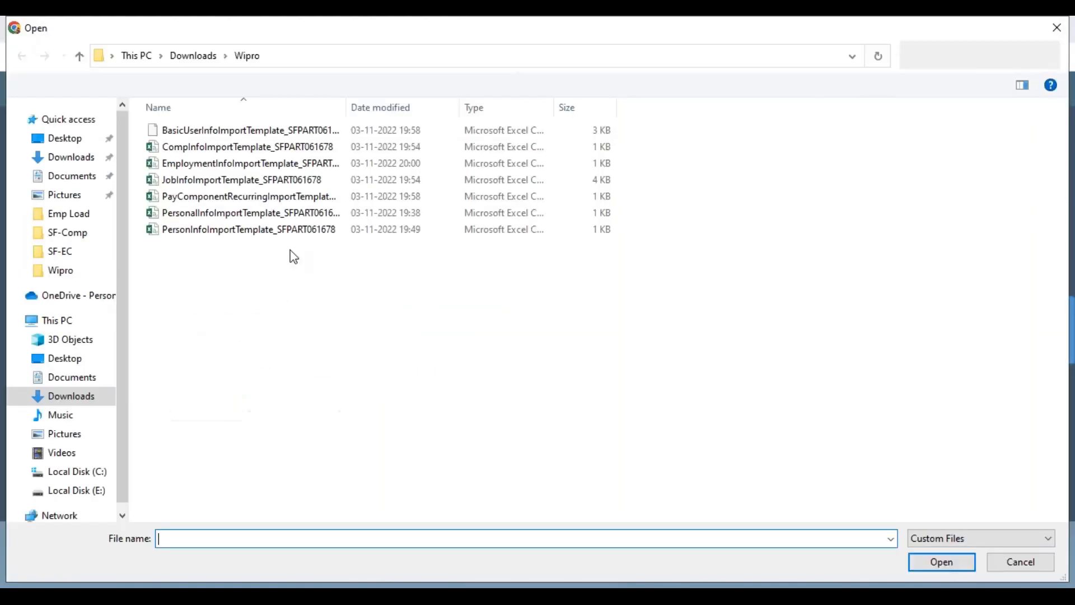
{"action": "double_click", "coordinate": [211, 163]}
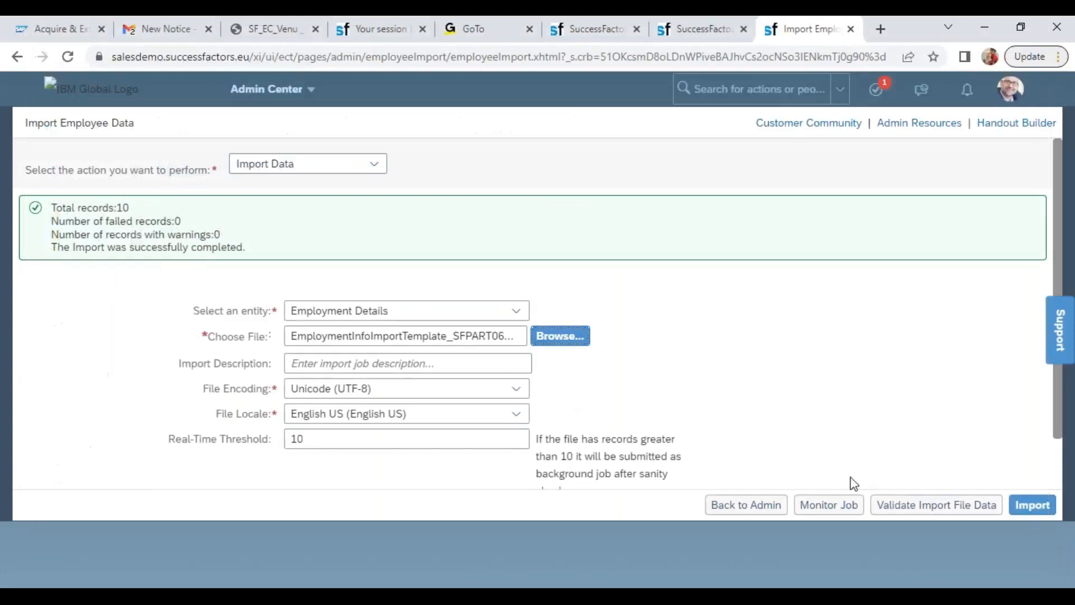
{"action": "left_click", "coordinate": [1030, 506]}
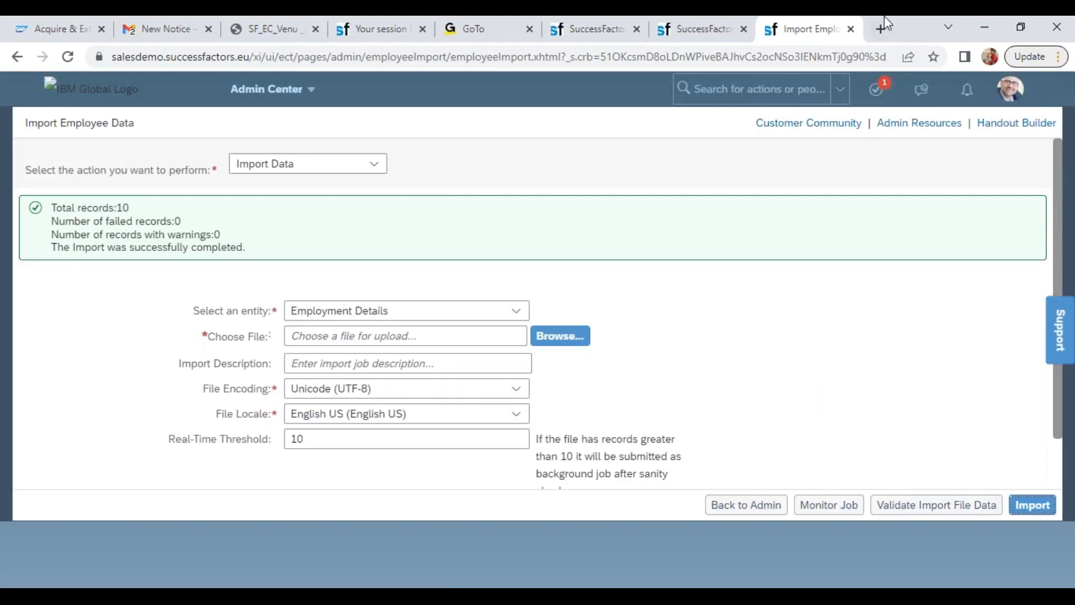
Reload the tenth Wipro employee's profile and review the Biographical Information and the hire and first-worked dates in Employment Details
{"action": "left_click", "coordinate": [677, 25]}
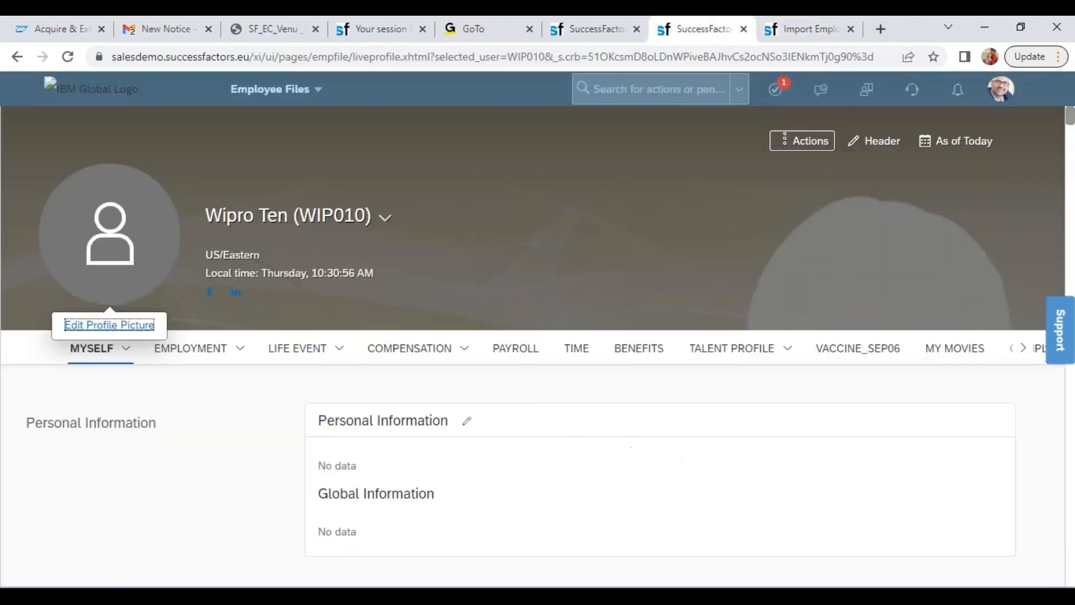
{"action": "left_click", "coordinate": [66, 60]}
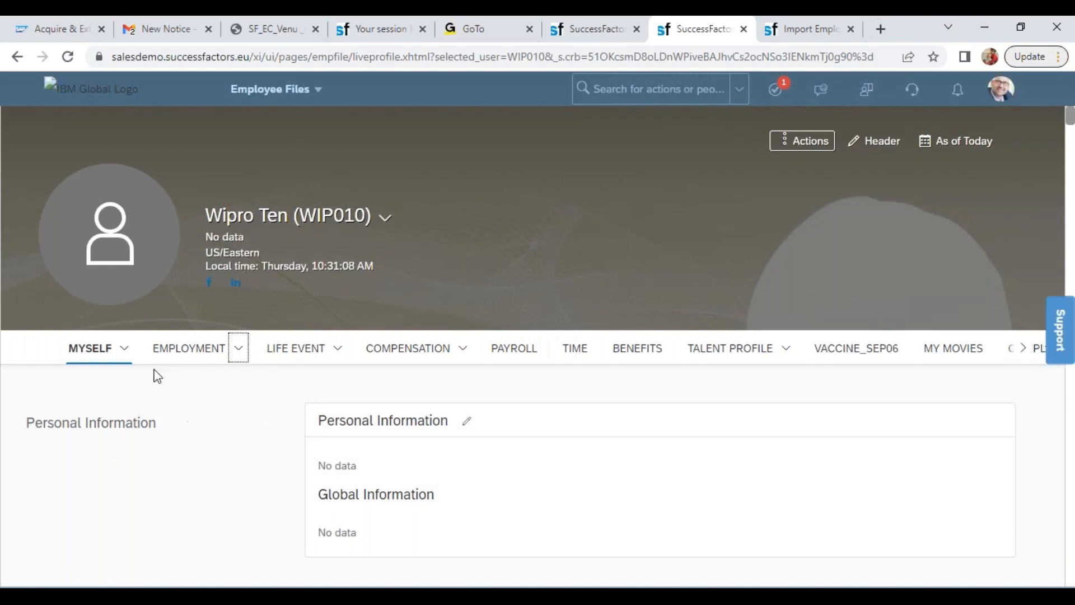
{"action": "left_click", "coordinate": [126, 352]}
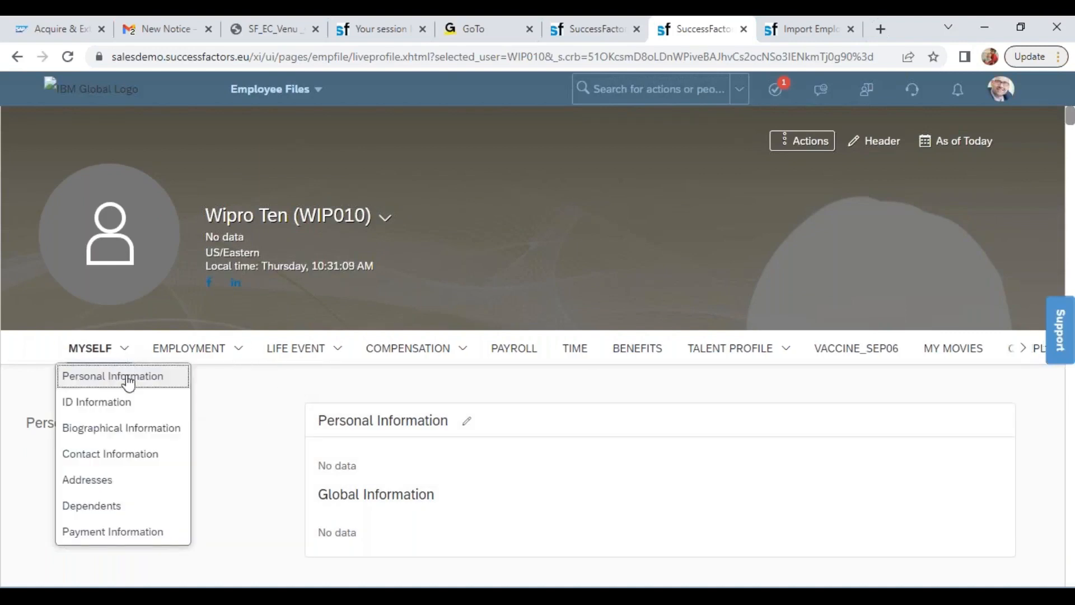
{"action": "left_click", "coordinate": [126, 427]}
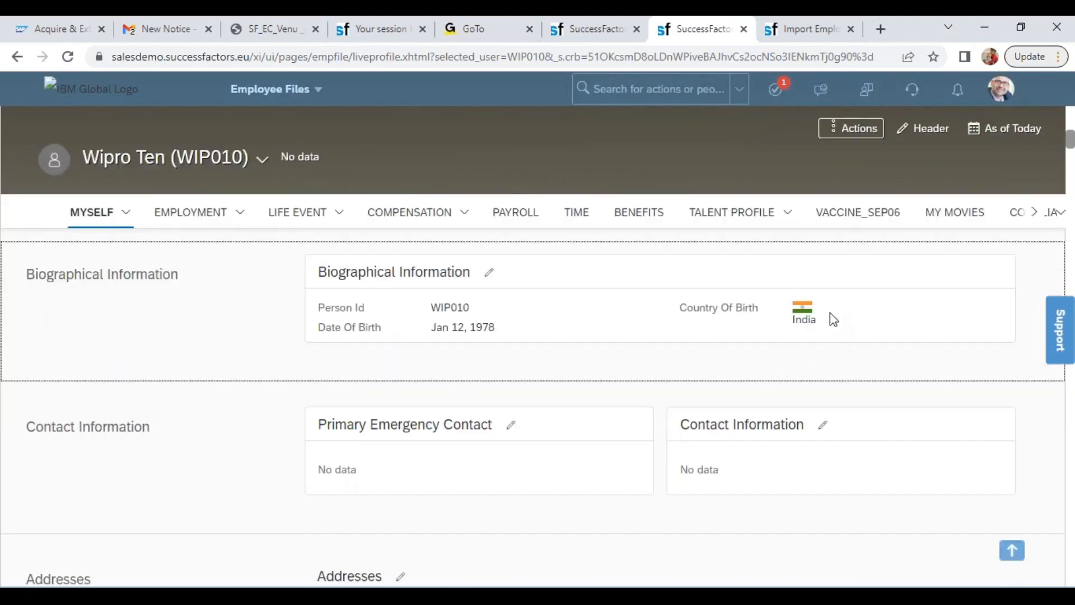
{"action": "mouse_move", "coordinate": [240, 216]}
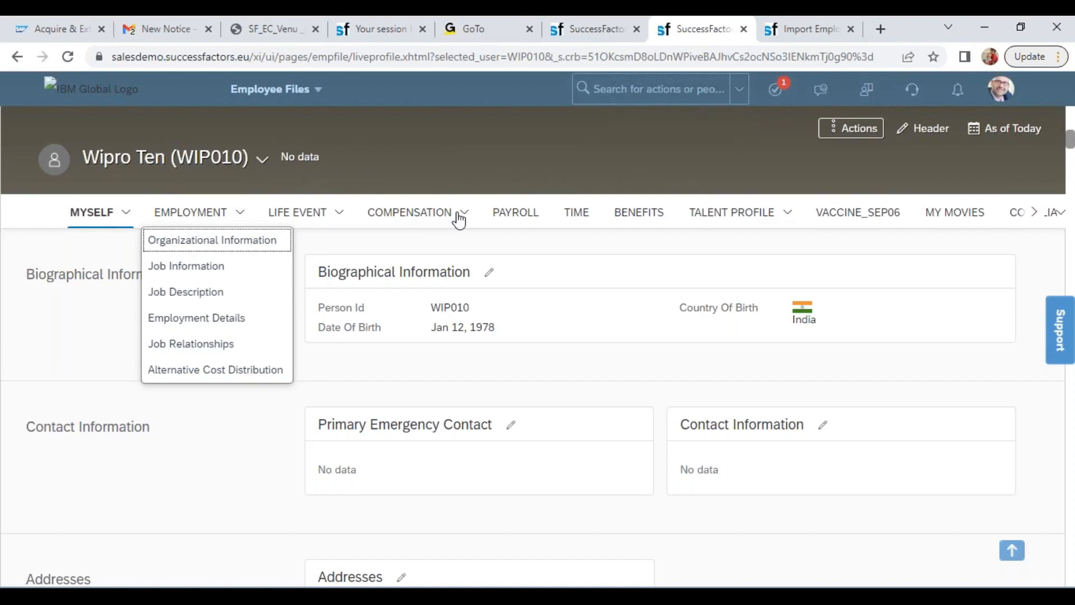
{"action": "left_click", "coordinate": [198, 318]}
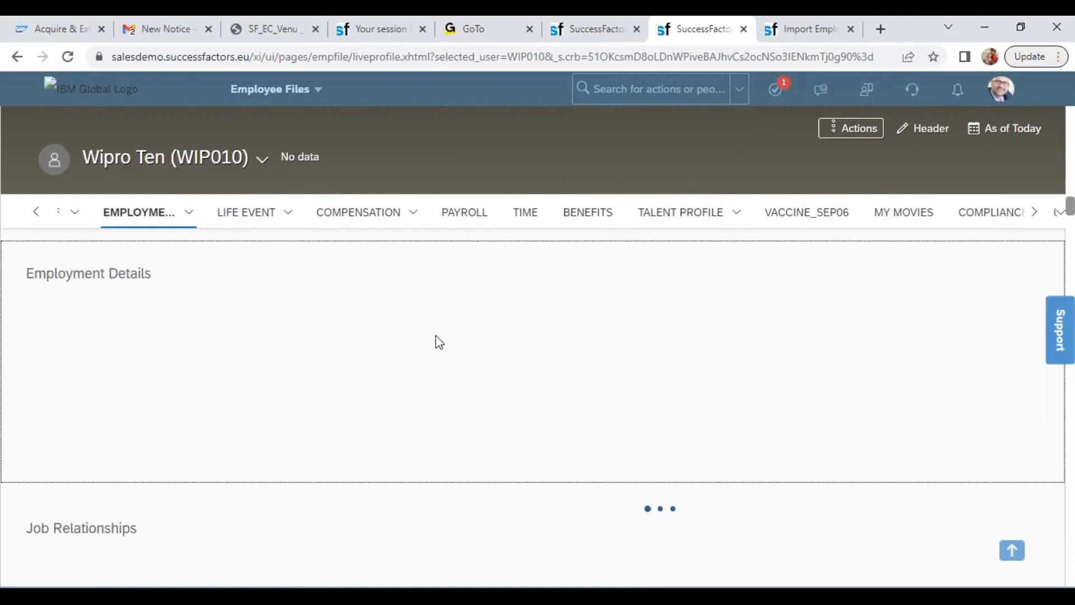
{"action": "left_click_drag", "start_coordinate": [431, 299], "coordinate": [503, 330]}
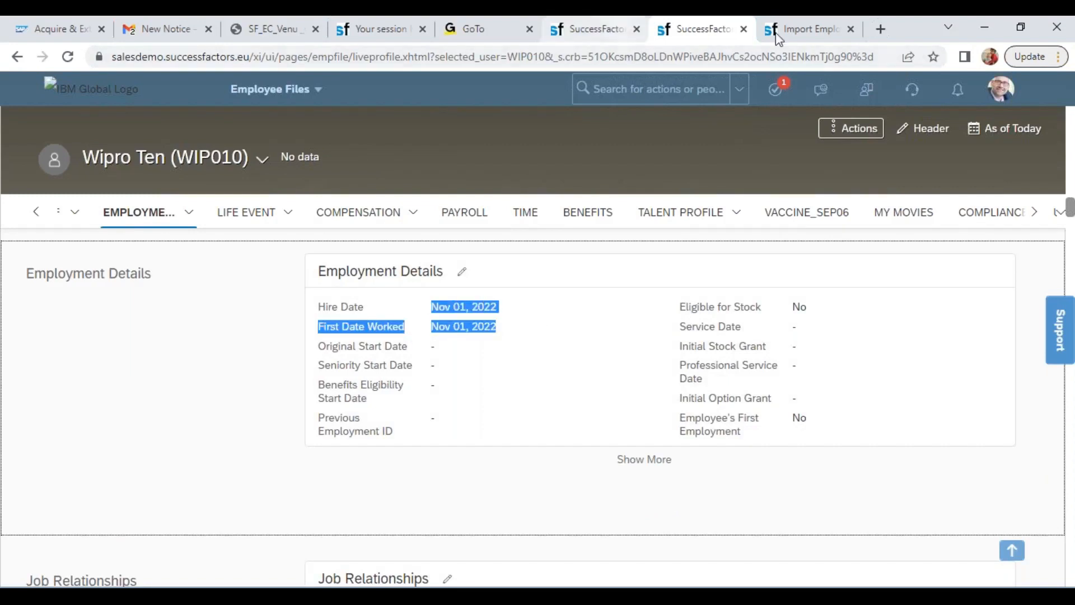
On the Import Employee Data page, try to import JobInfoImportTemplate_SFPART061678 as an incremental load of the Job History entity
{"action": "left_click", "coordinate": [810, 30]}
{"action": "left_click", "coordinate": [515, 311]}
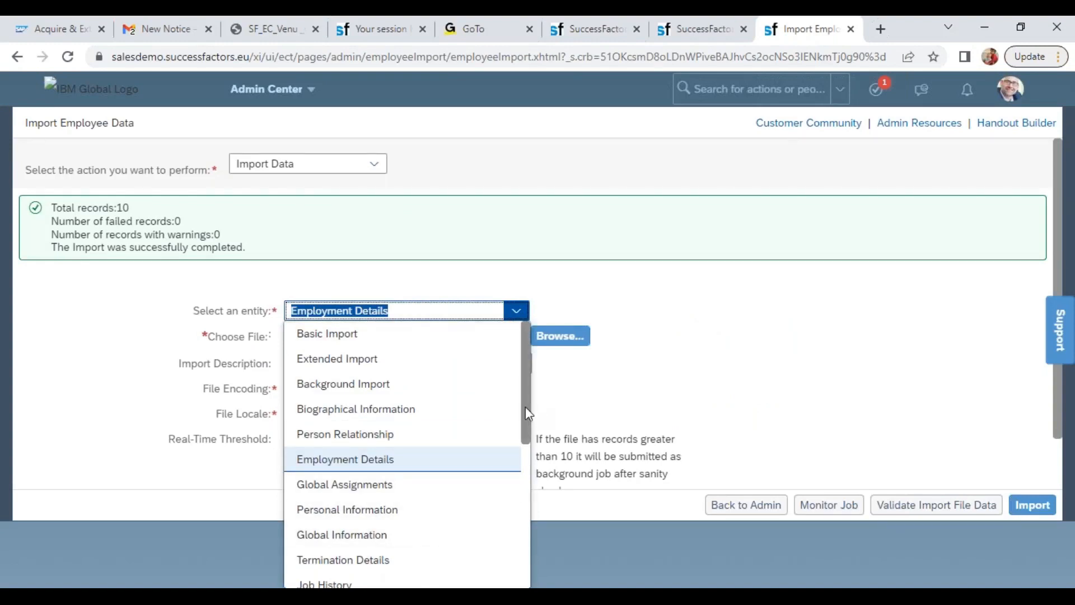
{"action": "scroll", "coordinate": [525, 407], "scroll_direction": "down", "scroll_amount": 2}
{"action": "left_click", "coordinate": [325, 513]}
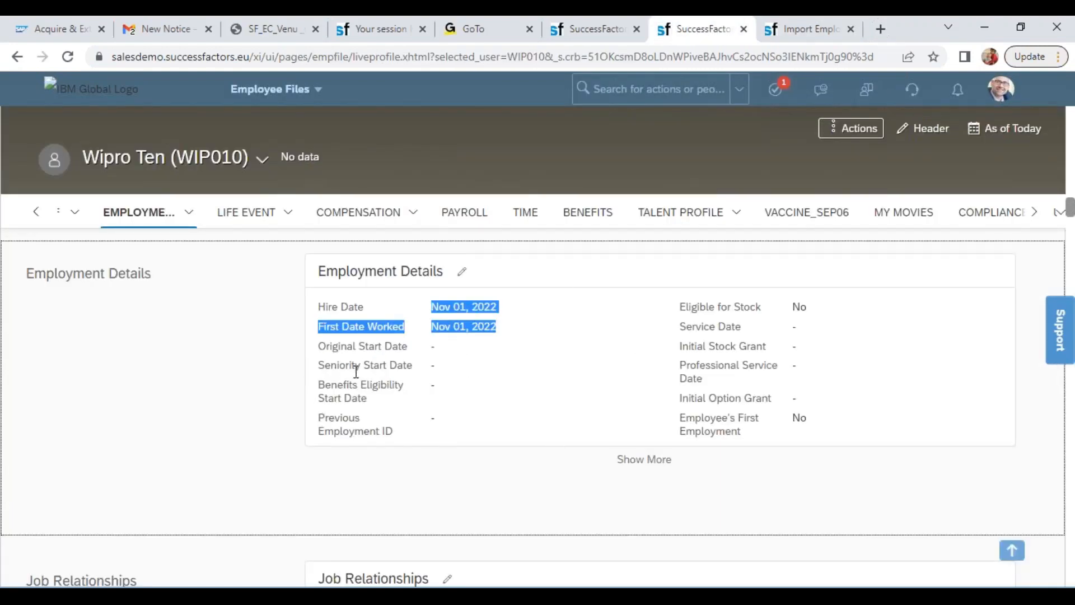
{"action": "left_click", "coordinate": [789, 39]}
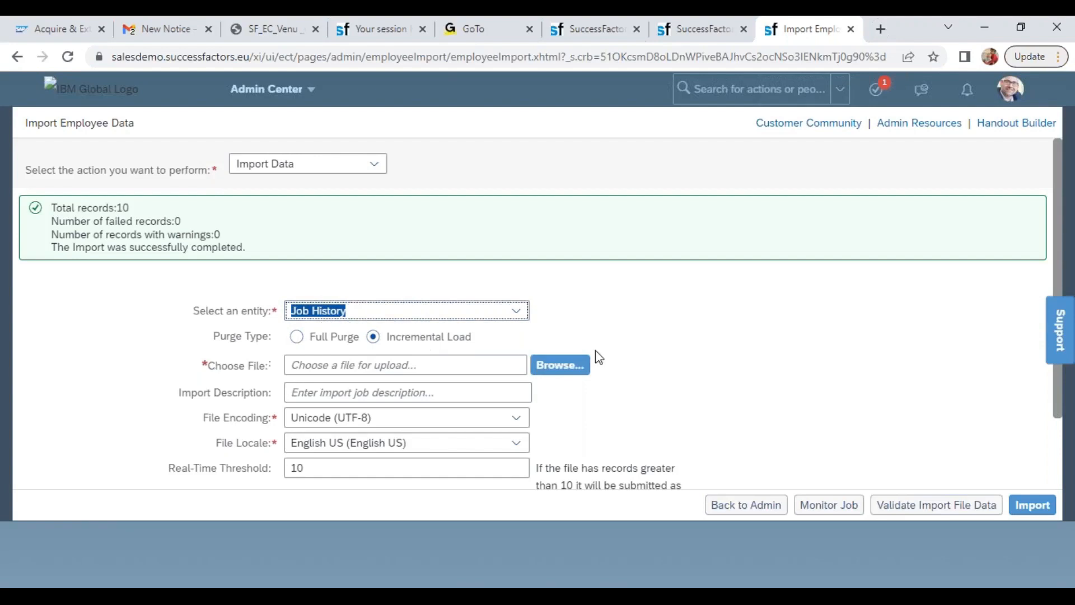
{"action": "left_click", "coordinate": [562, 365]}
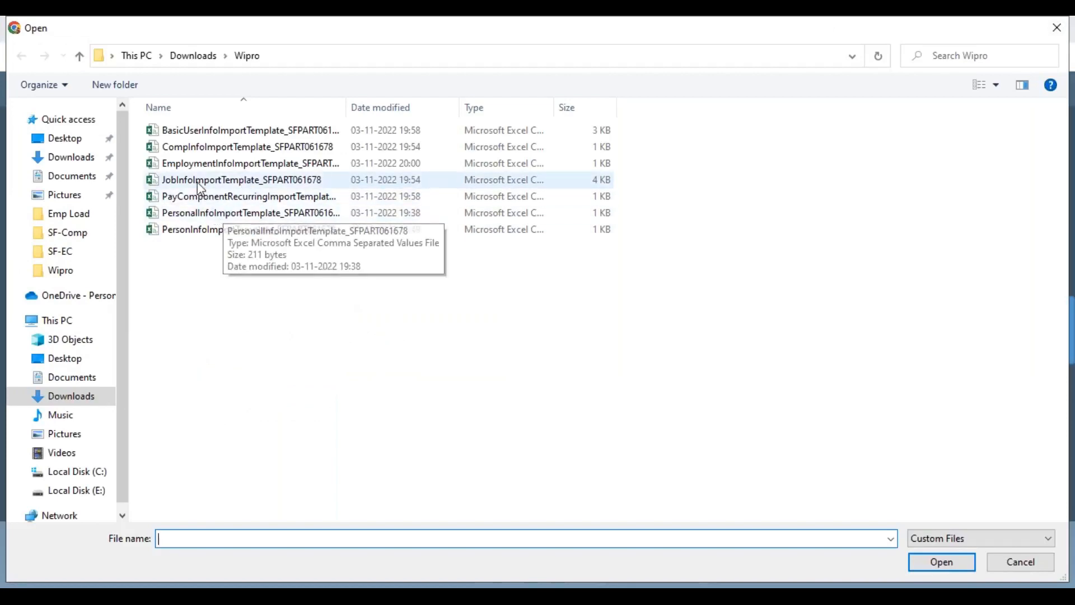
{"action": "left_click", "coordinate": [200, 180]}
{"action": "left_click", "coordinate": [941, 561]}
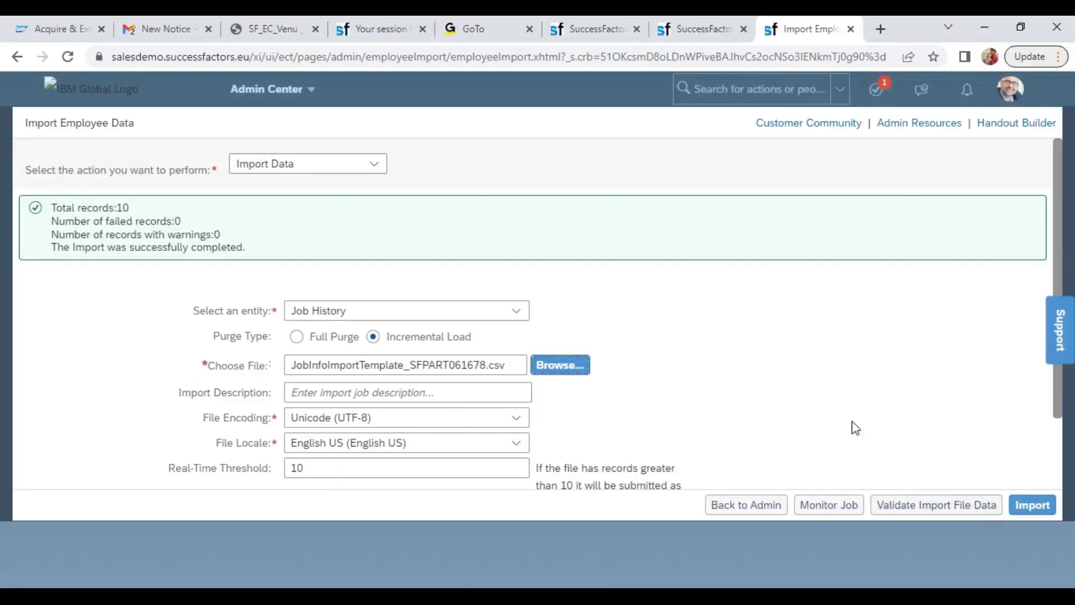
{"action": "left_click", "coordinate": [1039, 508]}
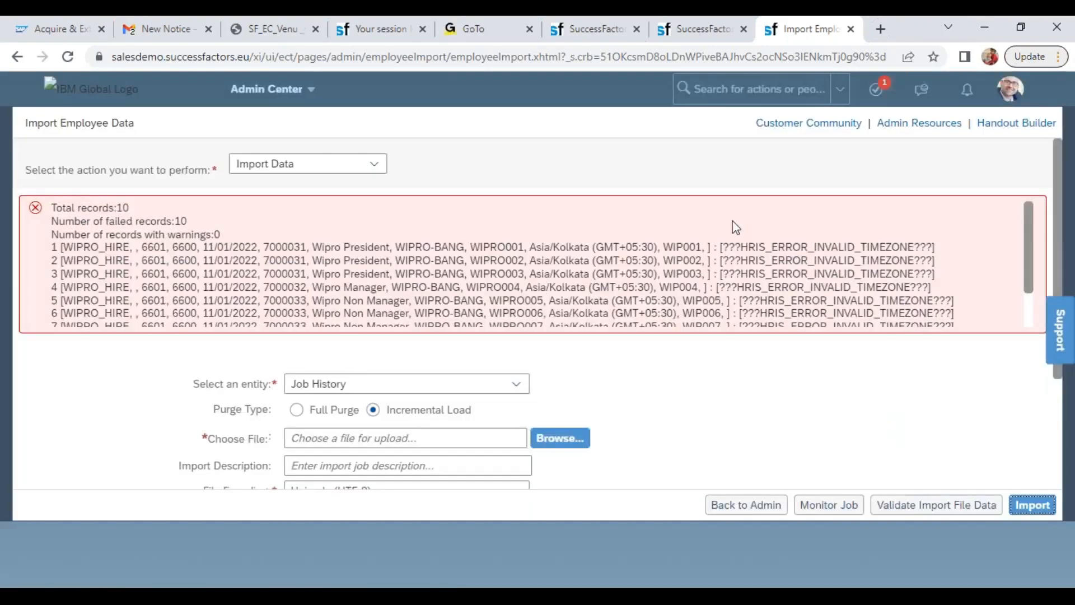
In the JobInfoImportTemplate_SFPART061678 workbook, remove the GMT offset from WIP001's timezone so it reads Asia/Kolkata
{"action": "left_click_drag", "start_coordinate": [772, 246], "coordinate": [903, 247]}
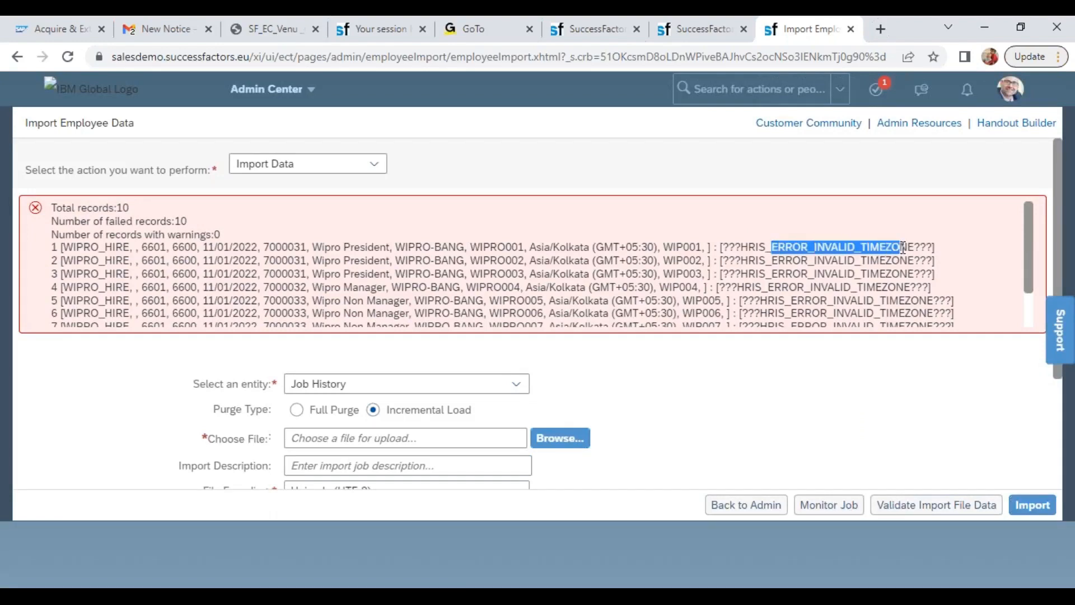
{"action": "key", "text": "alt+Tab"}
{"action": "key", "text": "alt+Tab"}
{"action": "key", "text": "Tab"}
{"action": "key", "text": "Tab"}
{"action": "key", "text": "Tab"}
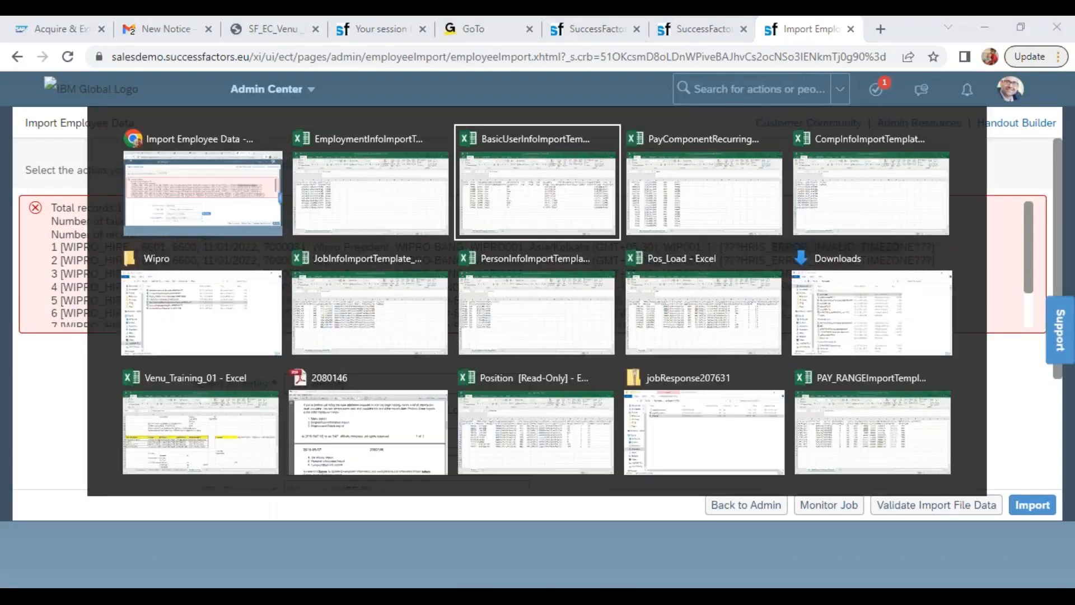
{"action": "key", "text": "alt+Tab"}
{"action": "key", "text": "alt+Tab"}
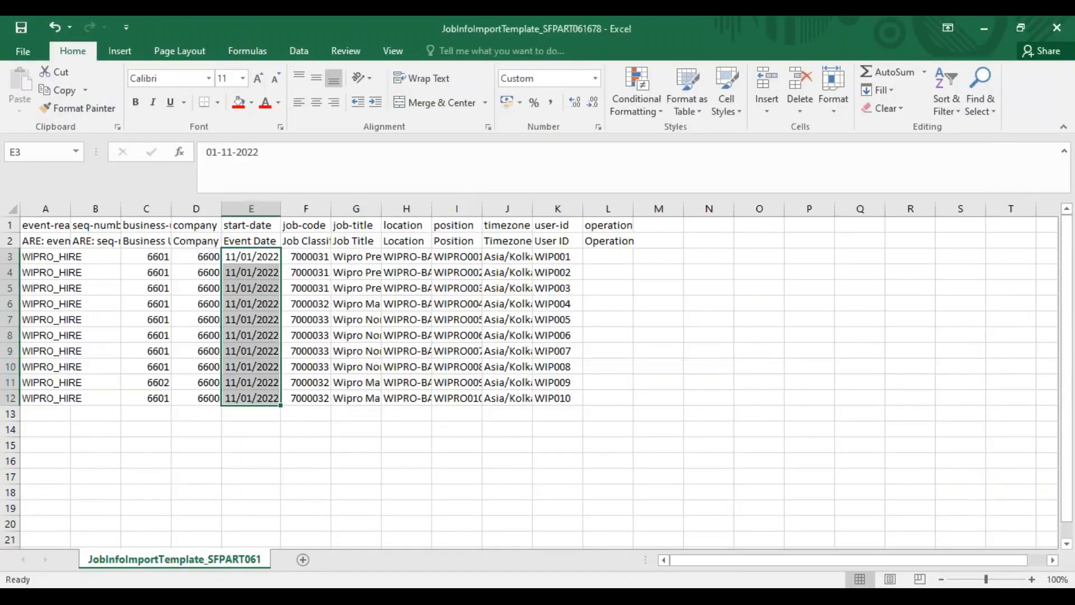
{"action": "double_click", "coordinate": [419, 156]}
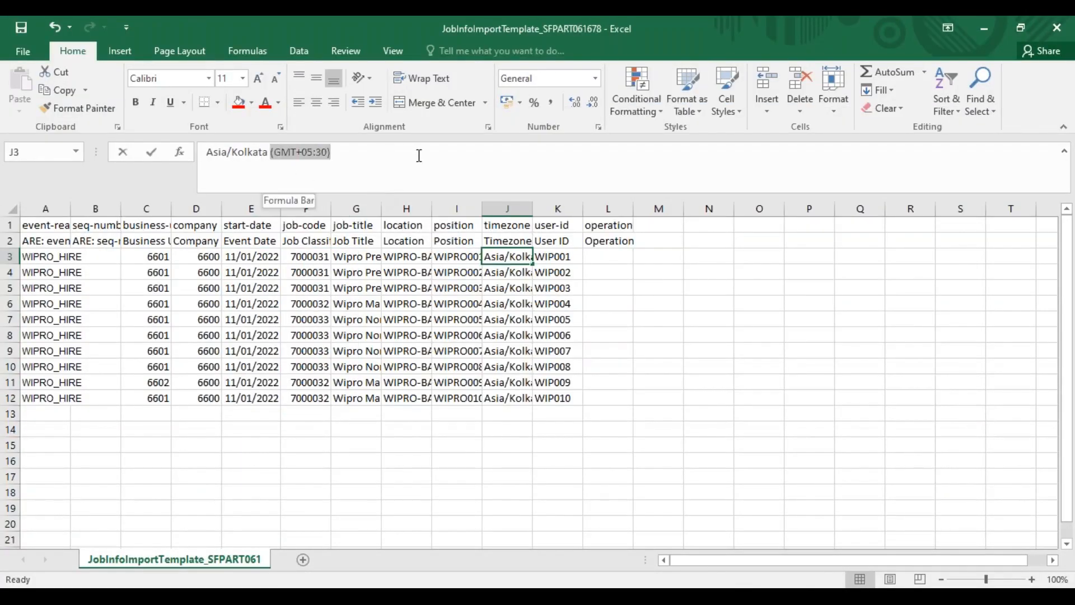
{"action": "key", "text": "BackSpace"}
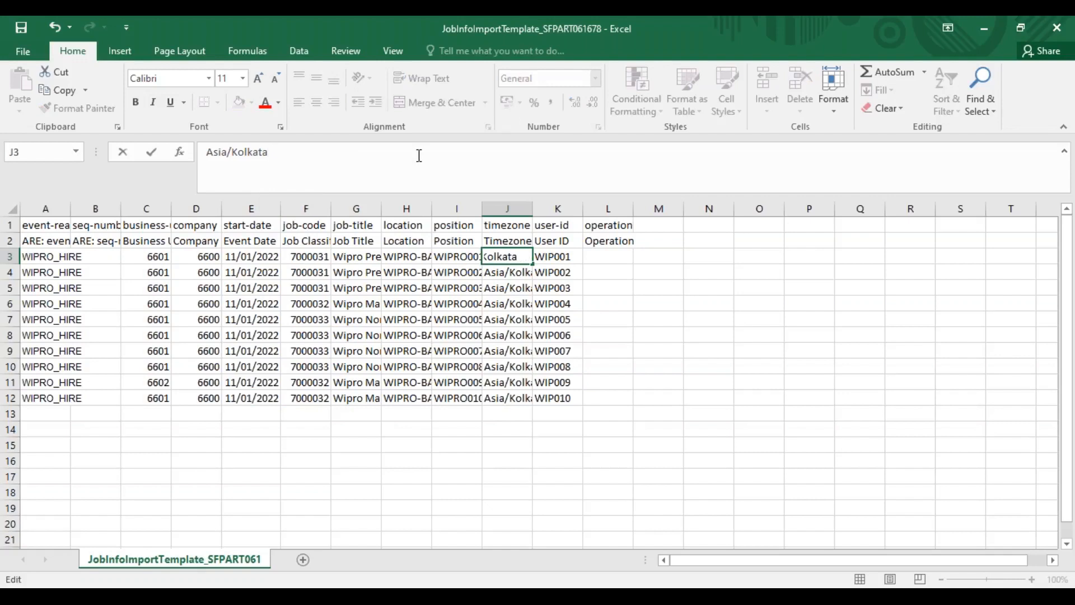
{"action": "key", "text": "Return"}
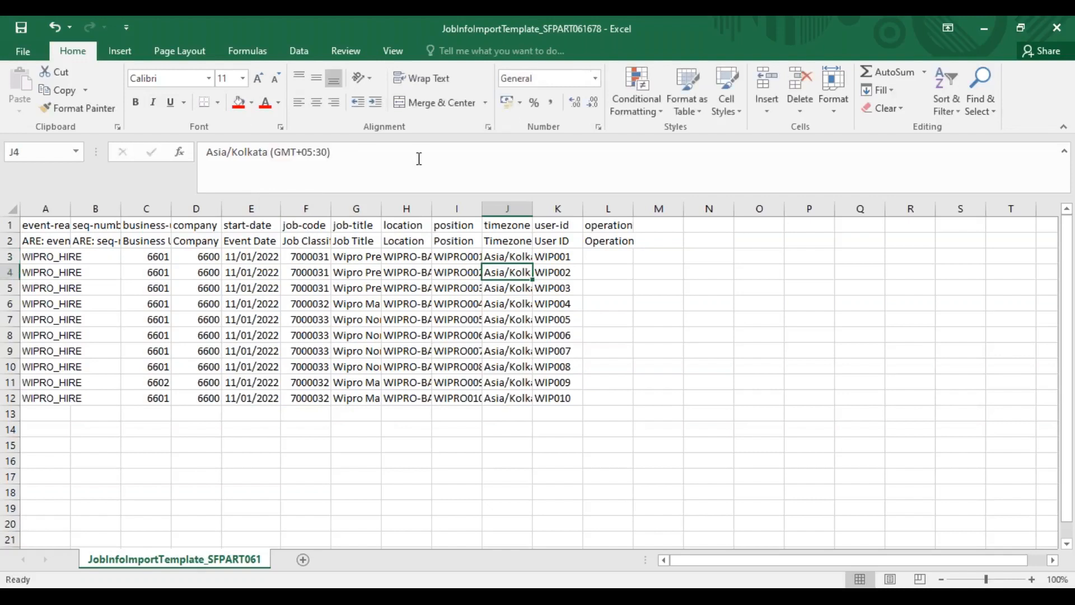
Fill the Asia/Kolkata timezone down to the remaining employee rows and save the job info template
{"action": "left_click", "coordinate": [508, 257]}
{"action": "double_click", "coordinate": [532, 264]}
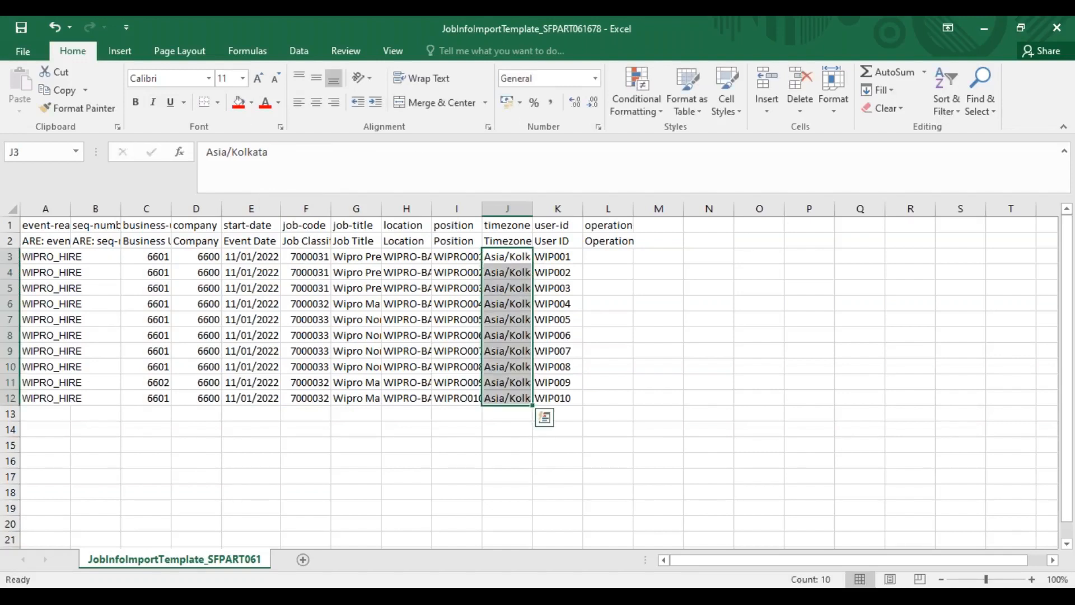
{"action": "key", "text": "ctrl+s"}
{"action": "key", "text": "Return"}
{"action": "key", "text": "ctrl+s"}
{"action": "key", "text": "Return"}
Back on the Import Employee Data page, import the corrected JobInfoImportTemplate_SFPART061678 as an incremental load of Job History
{"action": "key", "text": "alt+Tab"}
{"action": "key", "text": "alt+shift+Tab"}
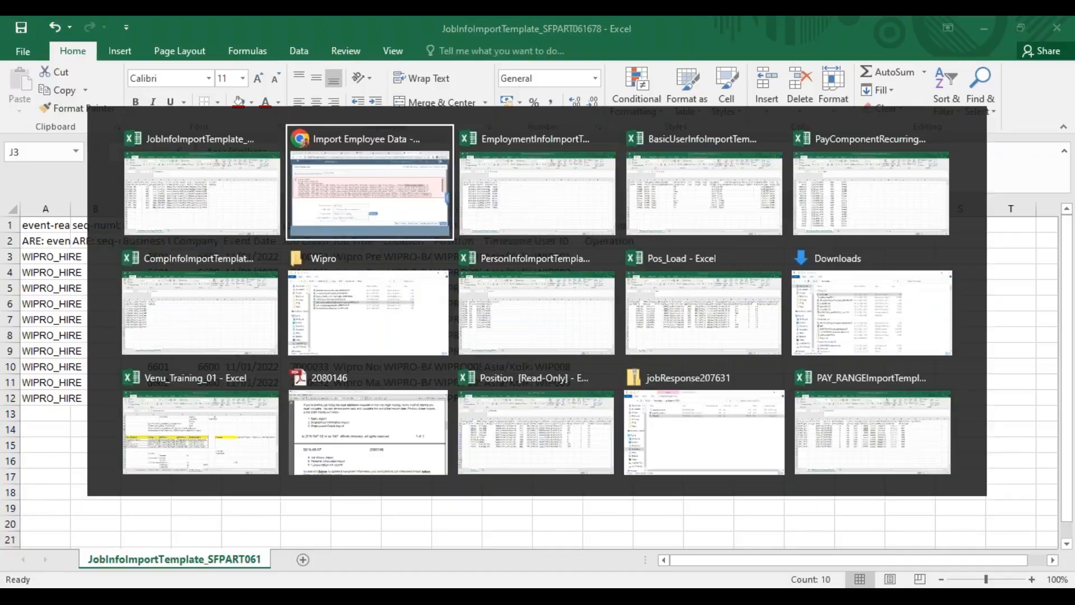
{"action": "left_click", "coordinate": [554, 442]}
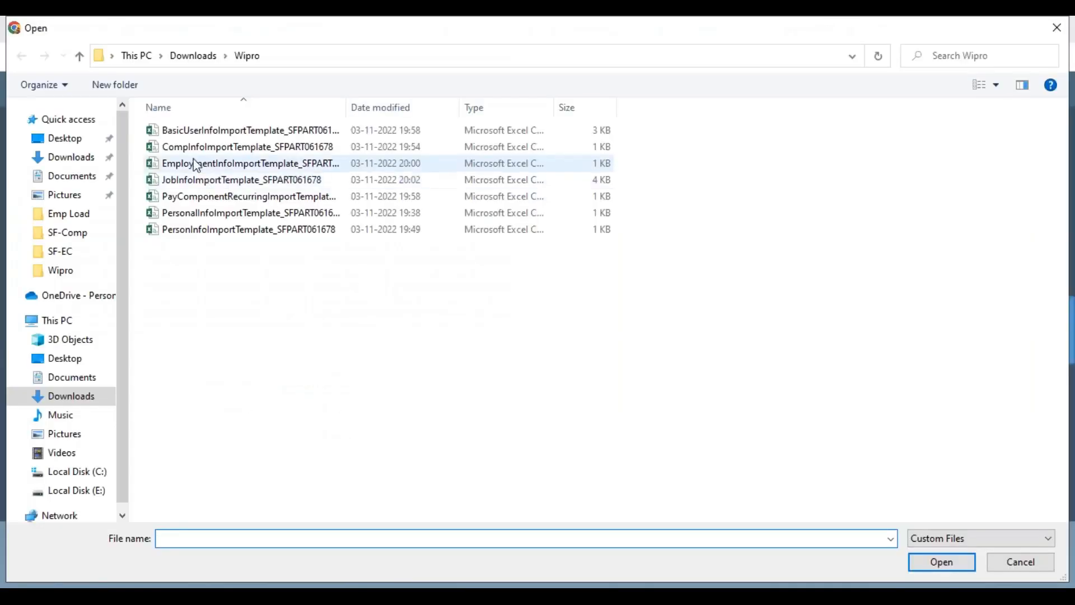
{"action": "left_click", "coordinate": [192, 180]}
{"action": "double_click", "coordinate": [190, 182]}
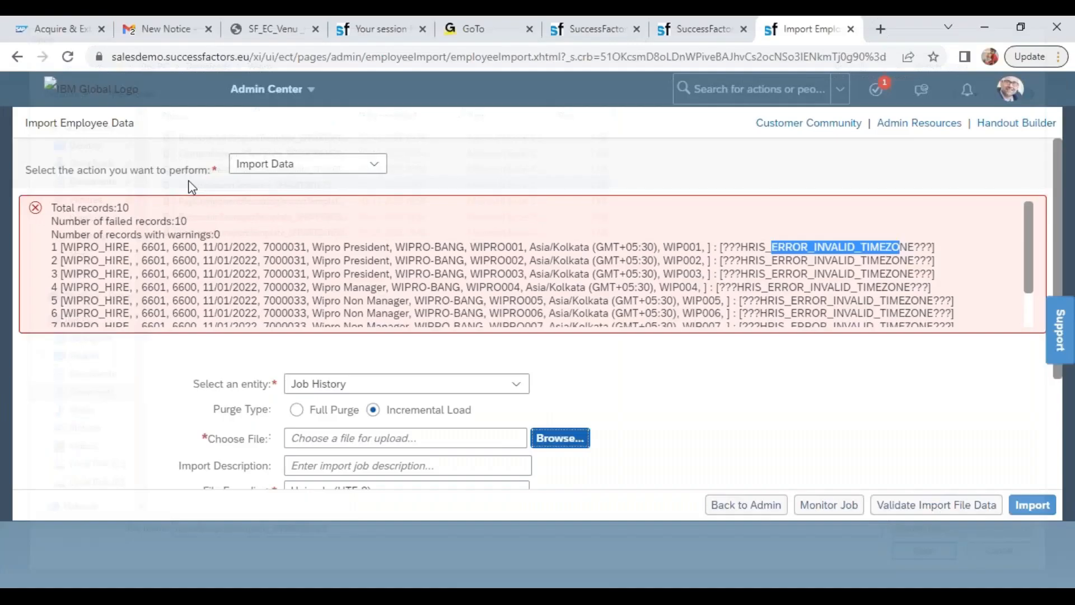
{"action": "left_click", "coordinate": [1032, 504]}
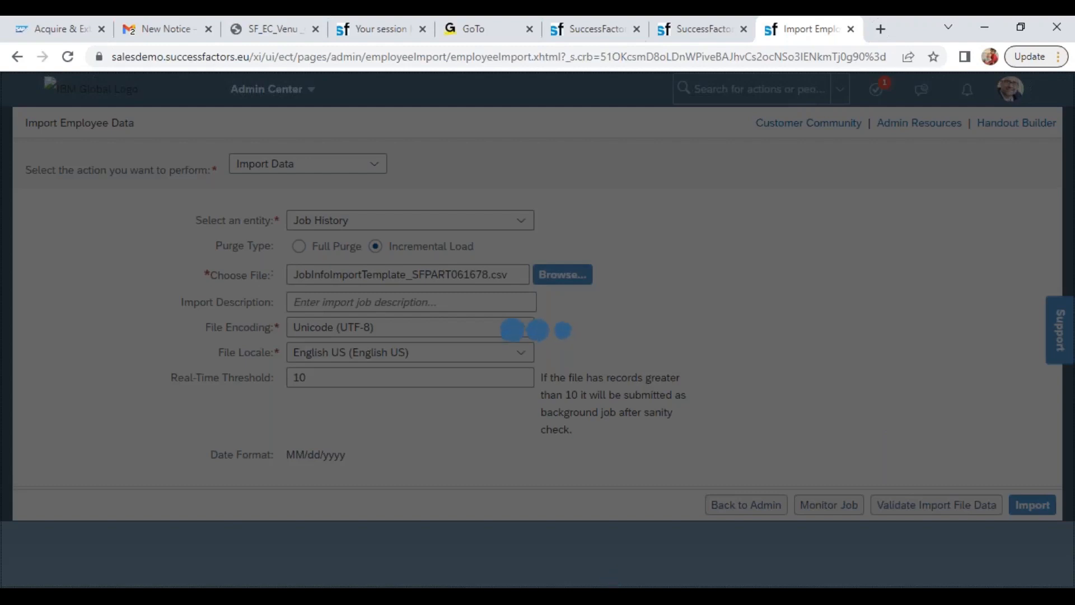
Open PersonalInfoImportTemplate_SFPART061678 from the Wipro folder and fill its Person ID column with the user IDs WIP001 to WIP010 from the job info template
{"action": "mouse_move", "coordinate": [138, 596]}
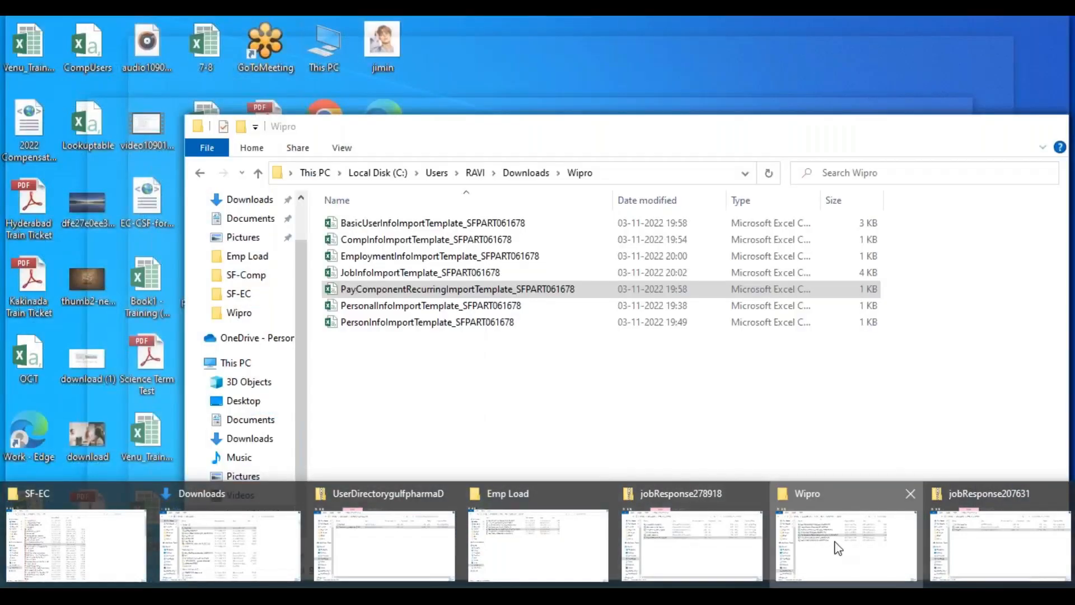
{"action": "left_click", "coordinate": [834, 546]}
{"action": "left_click", "coordinate": [392, 307]}
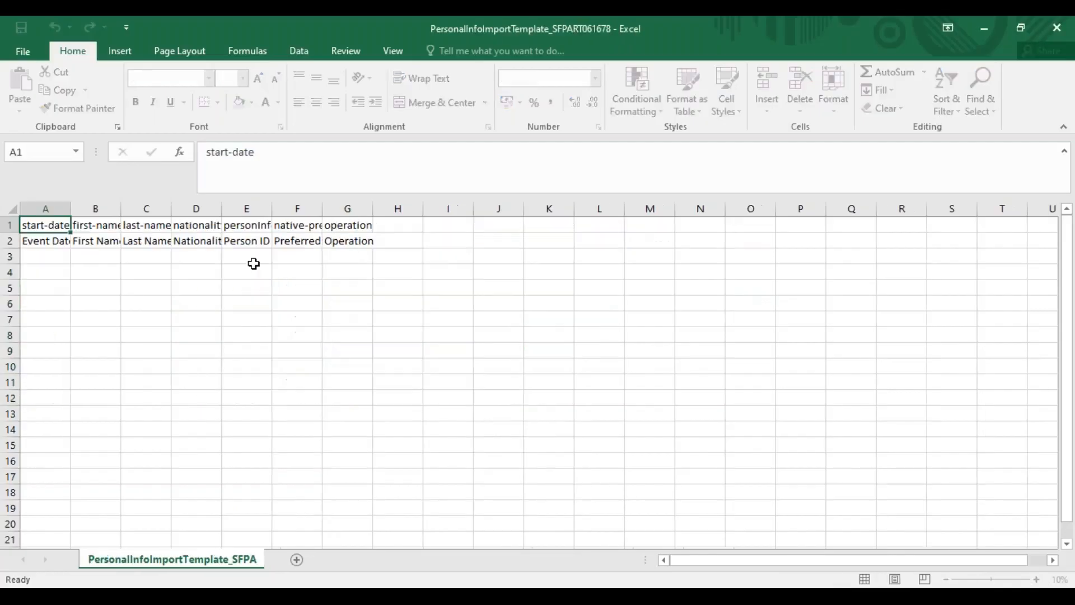
{"action": "left_click", "coordinate": [252, 259]}
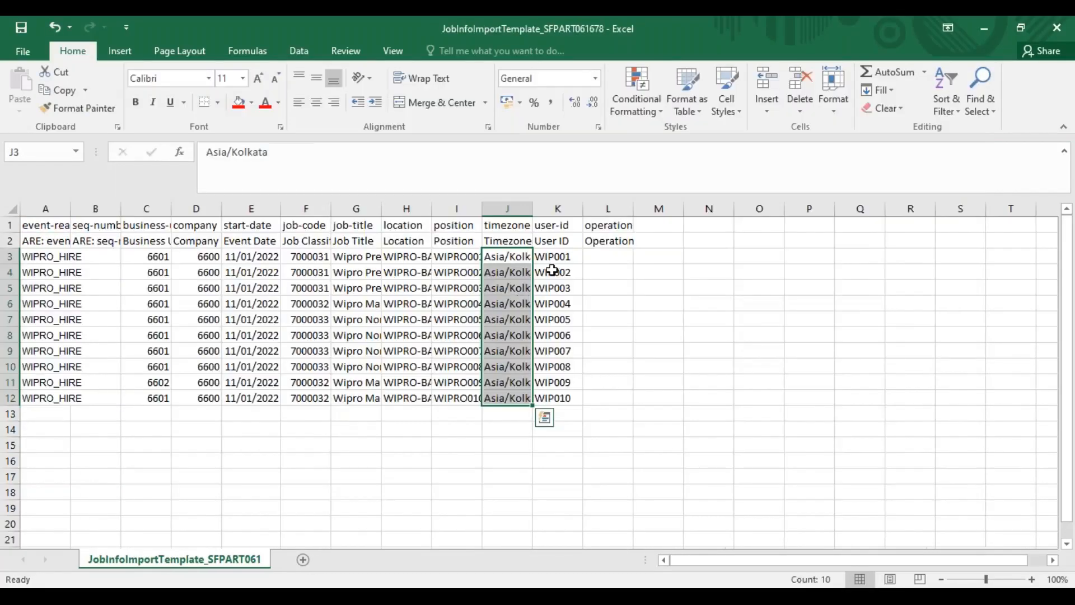
{"action": "left_click_drag", "start_coordinate": [553, 256], "coordinate": [559, 393]}
{"action": "key", "text": "ctrl+c"}
{"action": "key", "text": "alt+Tab"}
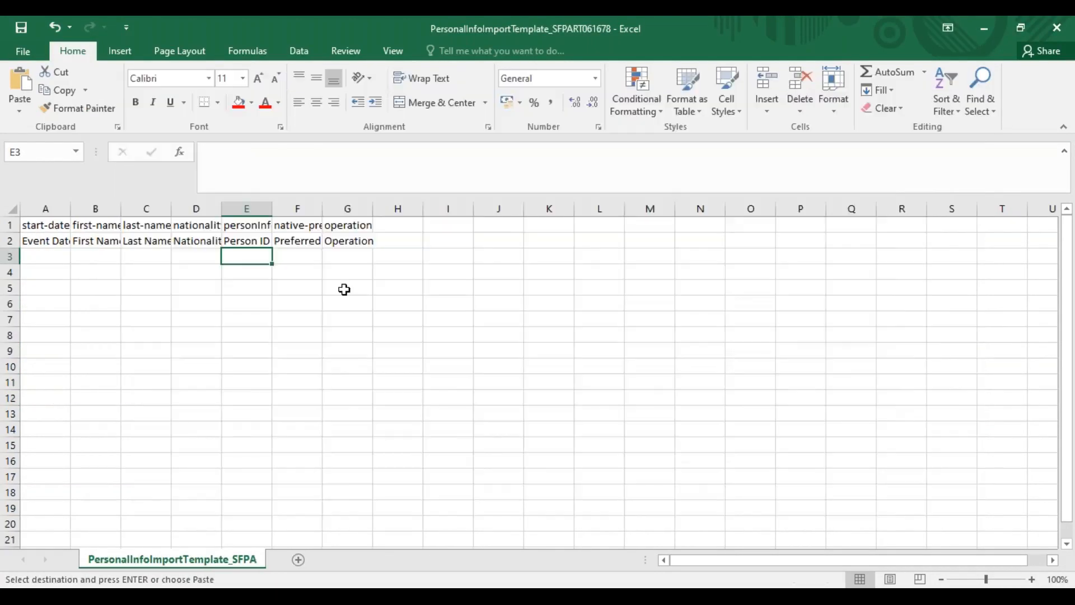
{"action": "key", "text": "ctrl+v"}
Copy the 11/01/2022 start dates from the job info template into the personal info template's Event Date column and widen it to fit
{"action": "left_click", "coordinate": [204, 254]}
{"action": "left_click", "coordinate": [101, 255]}
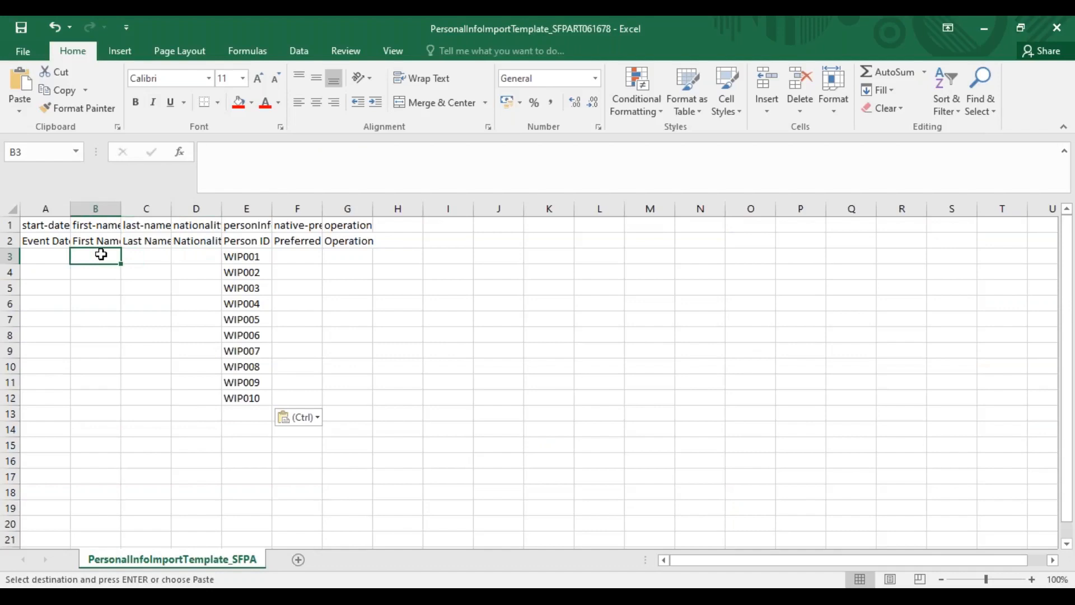
{"action": "left_click", "coordinate": [45, 254]}
{"action": "key", "text": "alt+Tab"}
{"action": "left_click_drag", "start_coordinate": [249, 257], "coordinate": [250, 405]}
{"action": "key", "text": "ctrl+c"}
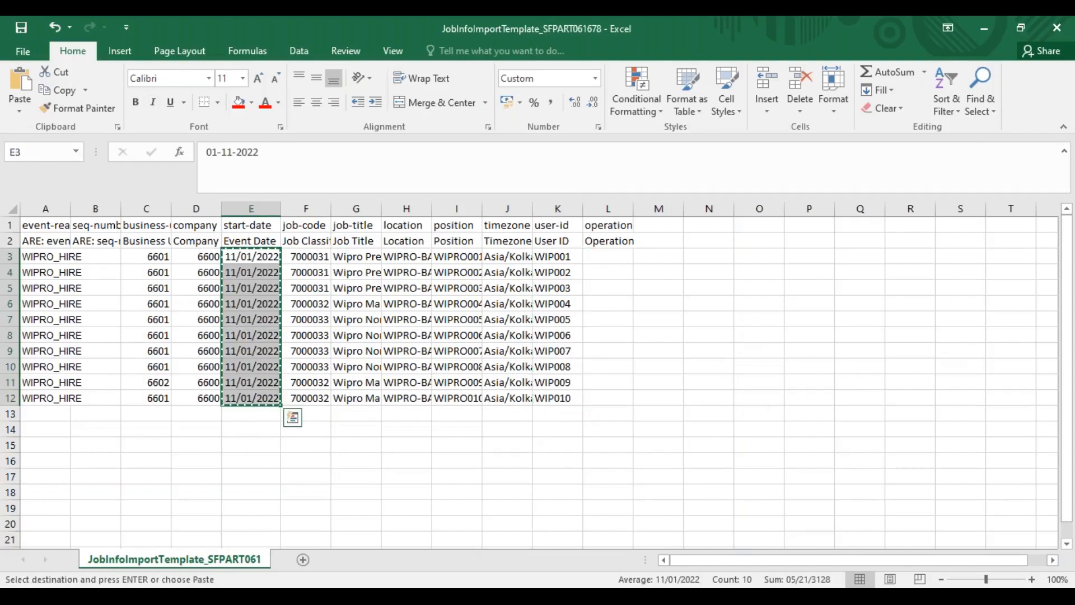
{"action": "key", "text": "alt+Tab"}
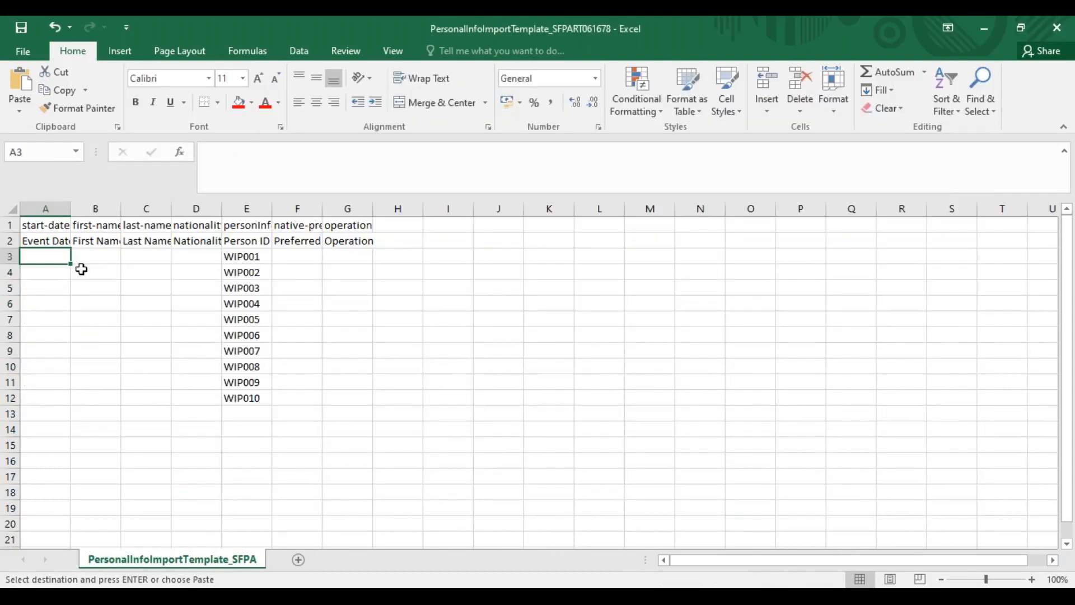
{"action": "key", "text": "ctrl+v"}
{"action": "double_click", "coordinate": [71, 208]}
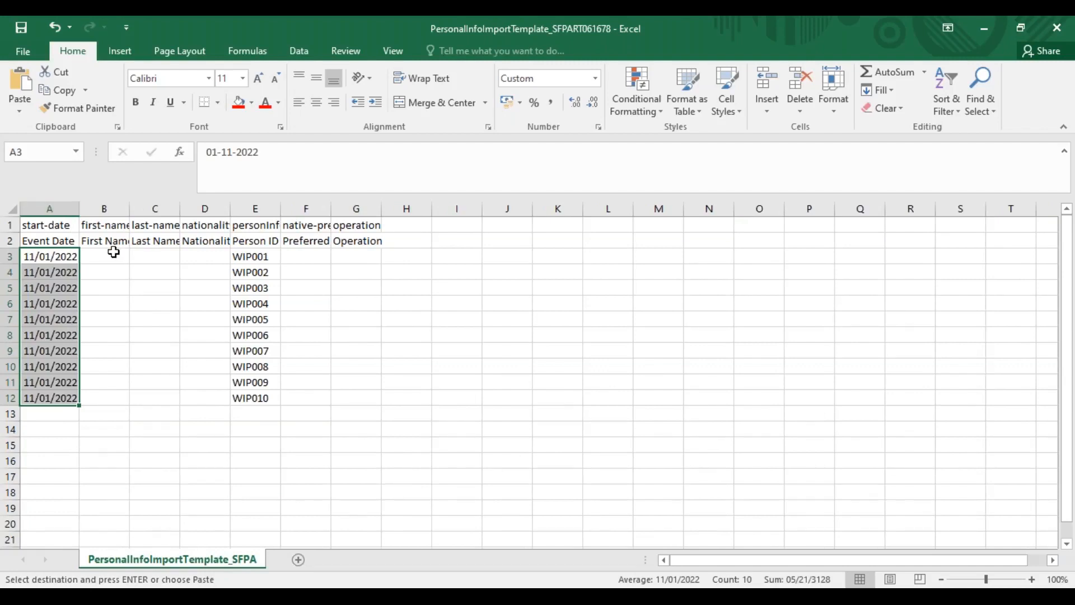
Enter IND as the nationality for all ten employees in the personal info template
{"action": "left_click", "coordinate": [114, 252]}
{"action": "left_click", "coordinate": [205, 256]}
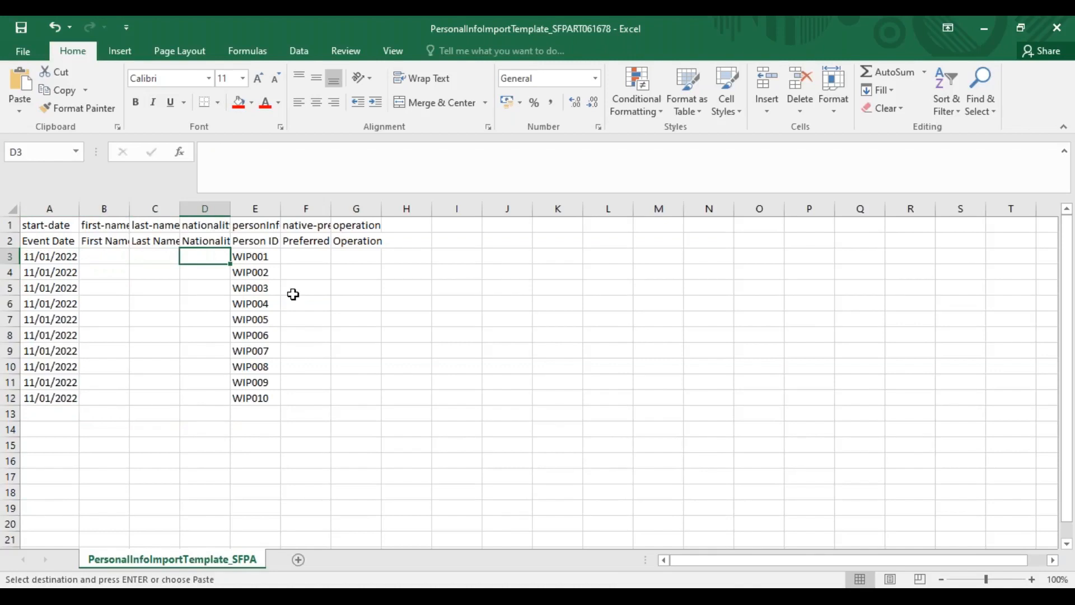
{"action": "type", "text": "IND"}
{"action": "key", "text": "Return"}
{"action": "key", "text": "Up"}
{"action": "left_click_drag", "start_coordinate": [211, 291], "coordinate": [207, 395]}
{"action": "key", "text": "ctrl+d"}
Switch to the employee profile in the browser, search for wipro and open the Wipro CEO's profile
{"action": "left_click", "coordinate": [314, 255]}
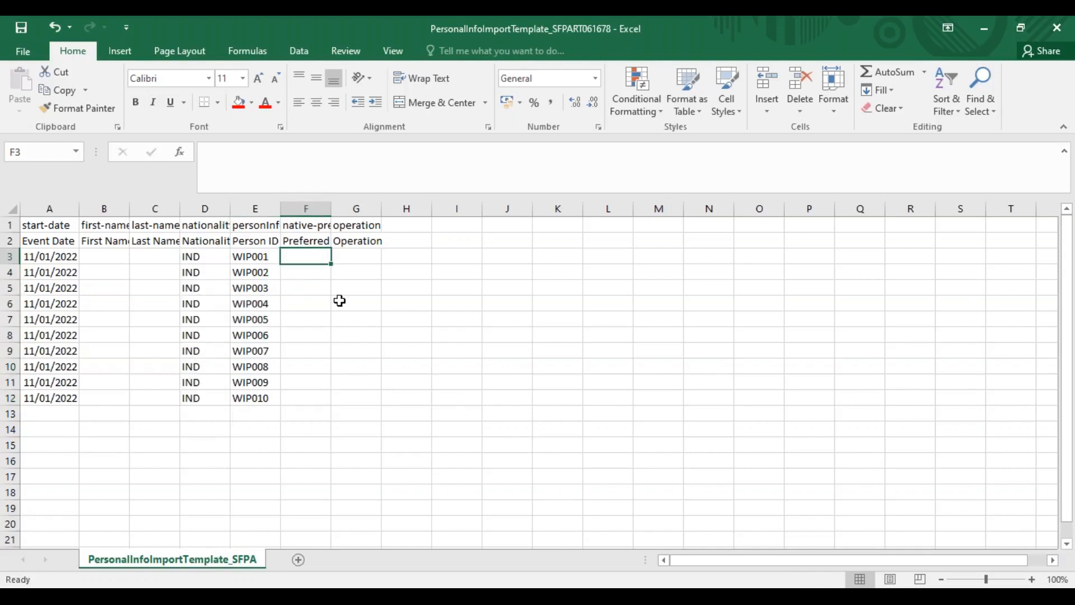
{"action": "key", "text": "alt+Tab"}
{"action": "key", "text": "Tab"}
{"action": "key", "text": "Tab"}
{"action": "key", "text": "Tab"}
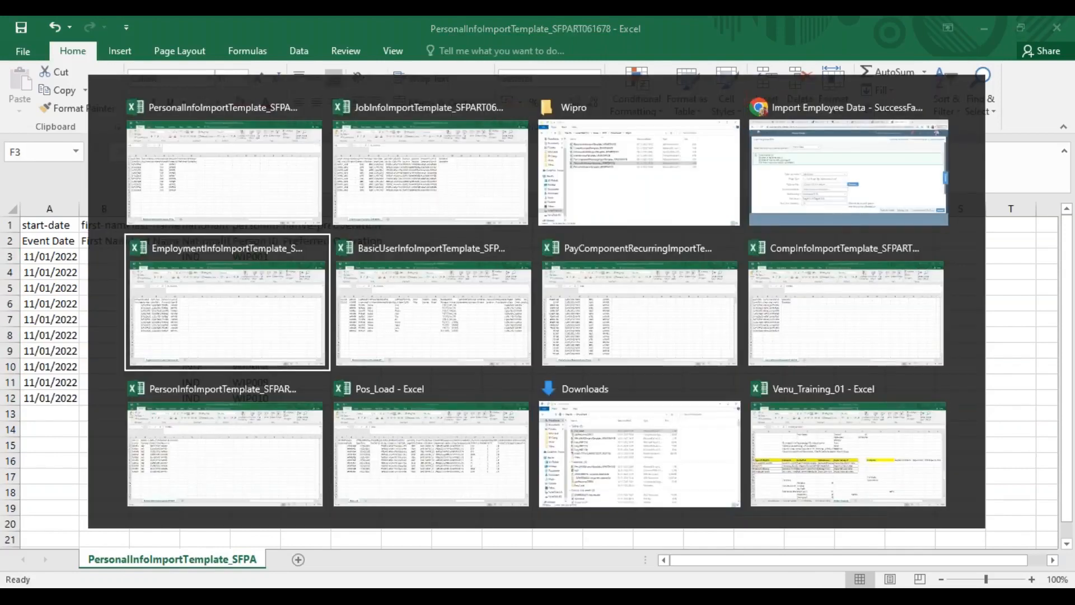
{"action": "key", "text": "Tab"}
{"action": "key", "text": "Tab"}
{"action": "key", "text": "Up"}
{"action": "key", "text": "Right"}
{"action": "left_click", "coordinate": [707, 33]}
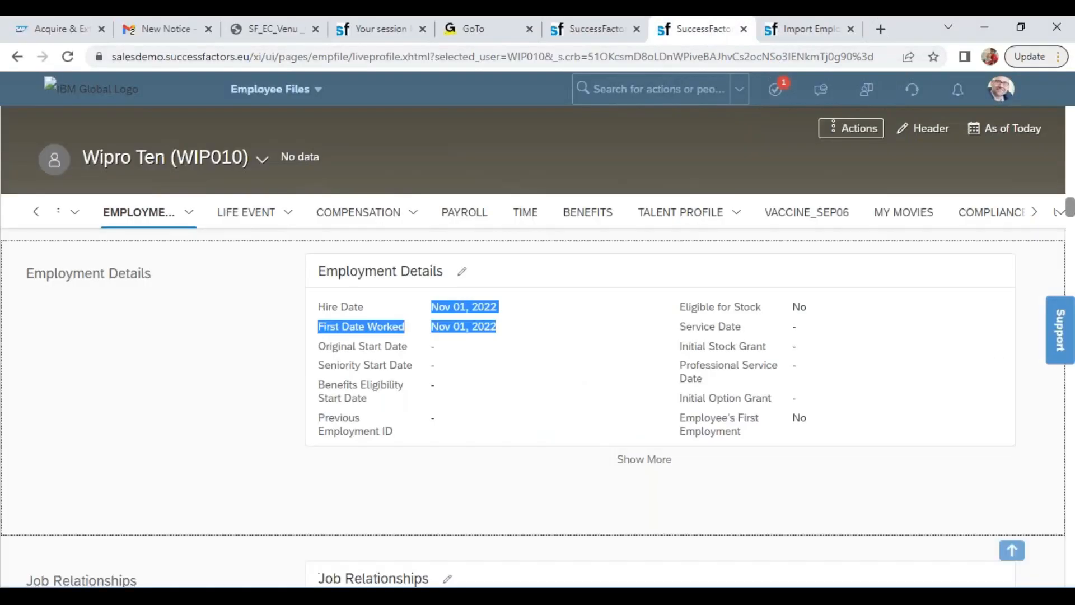
{"action": "left_click", "coordinate": [262, 180]}
{"action": "left_click", "coordinate": [261, 161]}
{"action": "type", "text": "wipro"}
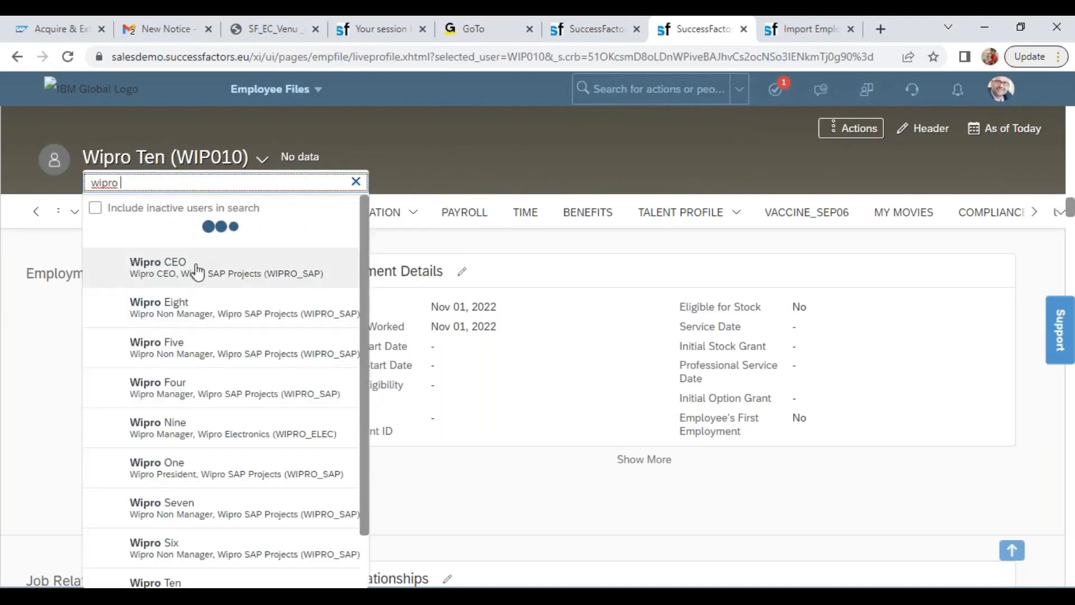
{"action": "key", "text": "Return"}
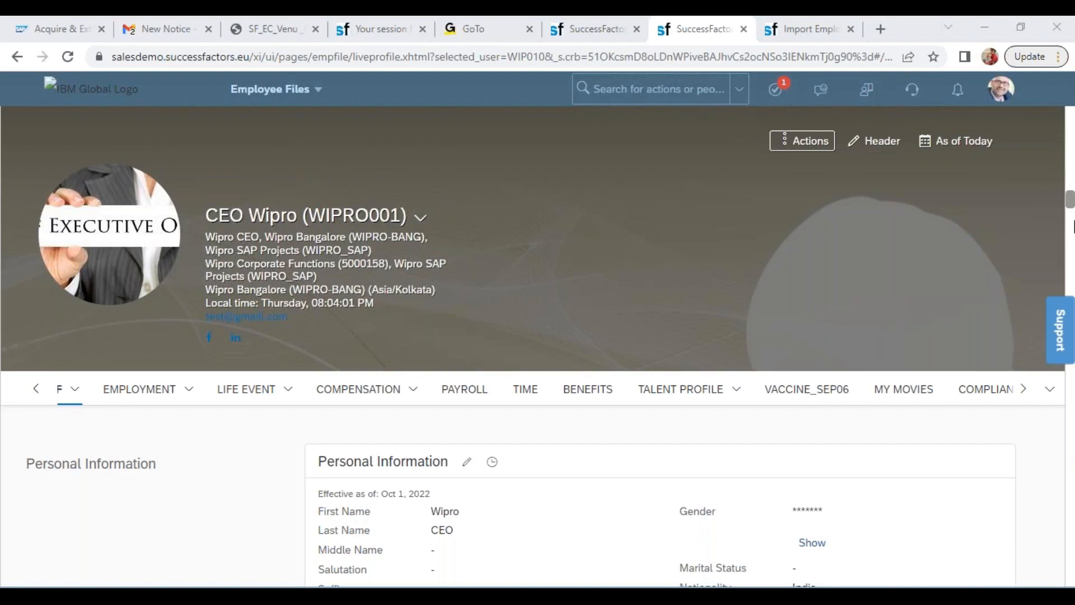
Find the Preferred Language in the CEO's Personal Information and copy its value
{"action": "scroll", "coordinate": [1070, 207], "scroll_direction": "down", "scroll_amount": 5}
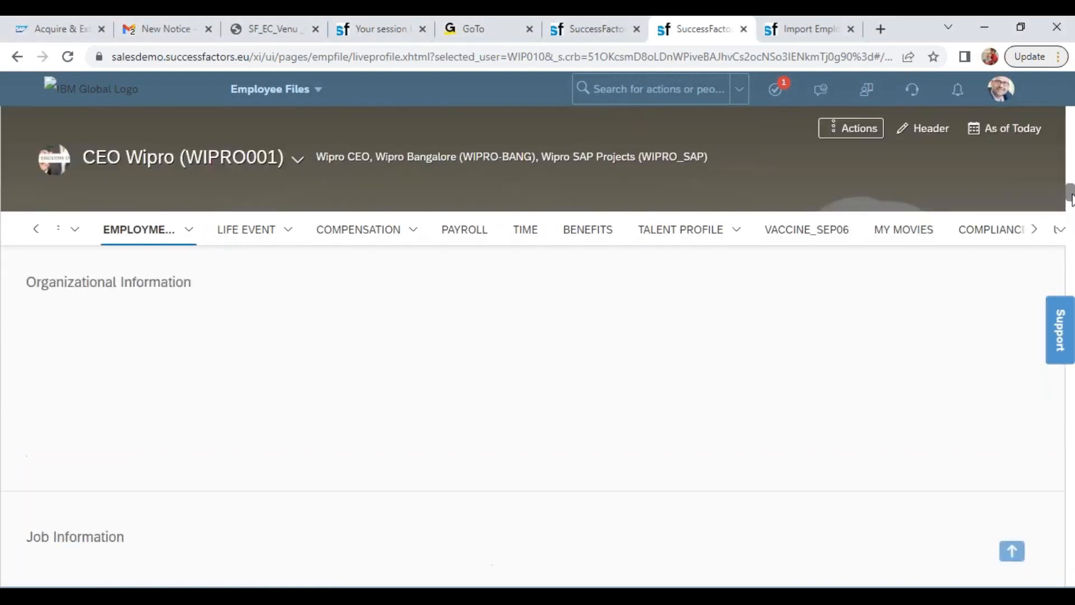
{"action": "left_click_drag", "start_coordinate": [1070, 183], "coordinate": [1070, 23]}
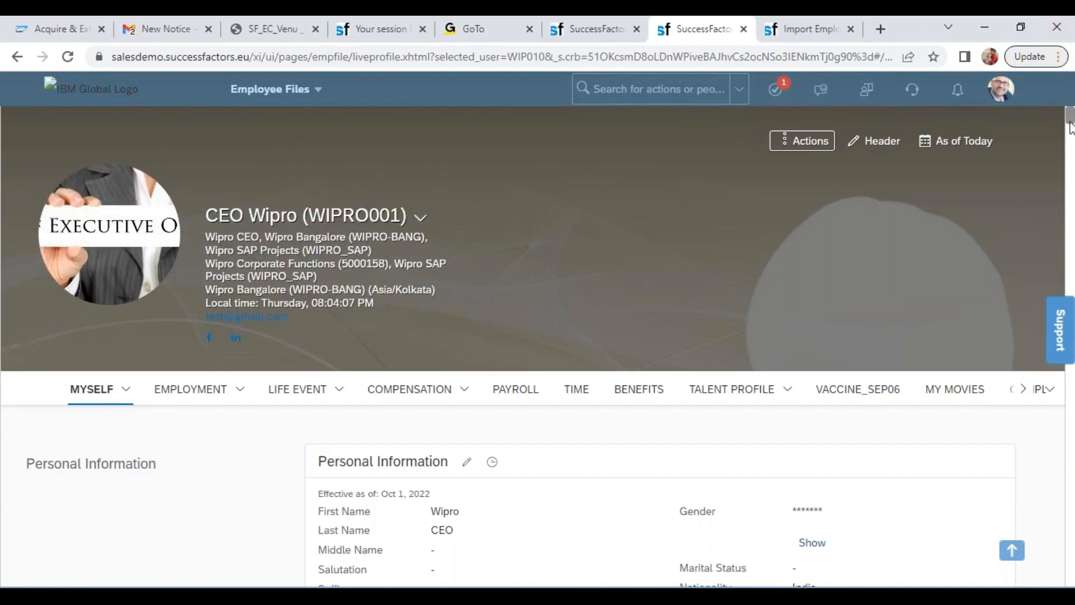
{"action": "scroll", "coordinate": [1070, 134], "scroll_direction": "down", "scroll_amount": 3}
{"action": "scroll", "coordinate": [1070, 138], "scroll_direction": "up", "scroll_amount": 2}
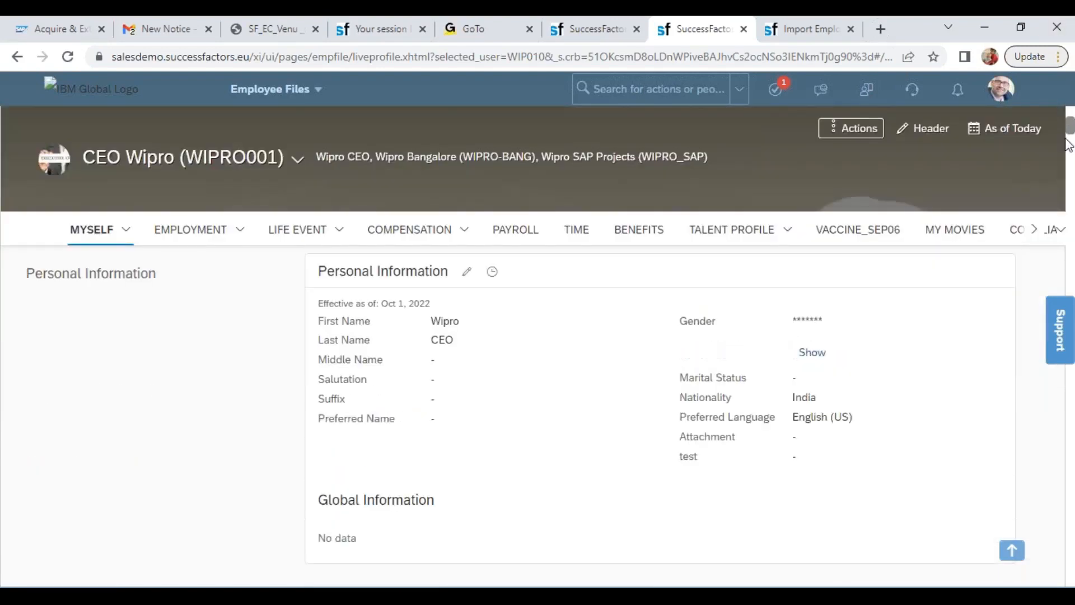
{"action": "triple_click", "coordinate": [810, 416]}
{"action": "key", "text": "ctrl+c"}
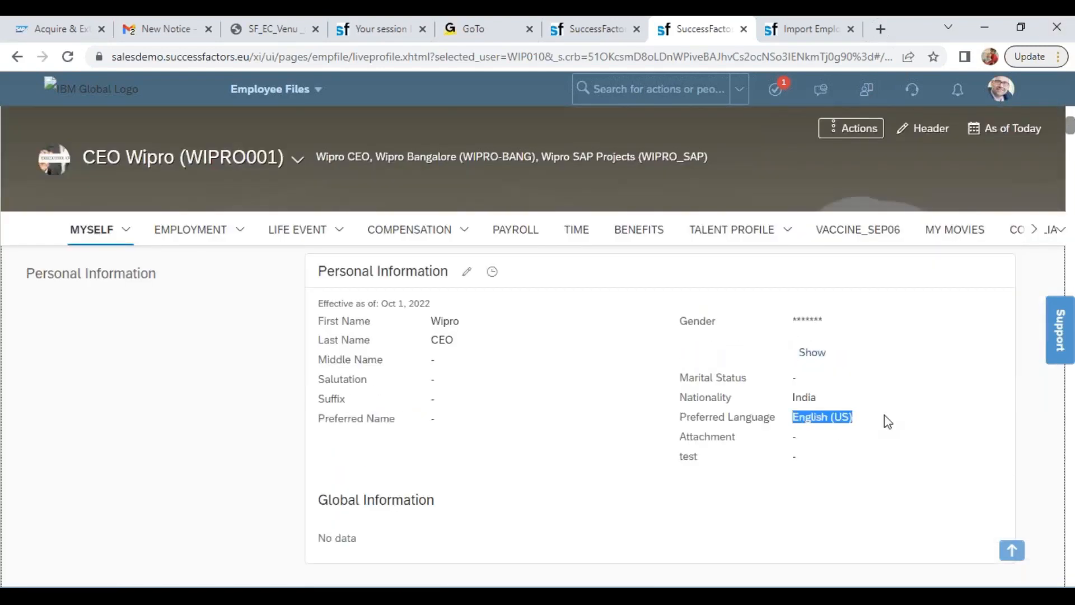
Back in the personal info template, fill the preferred language column with English (US) for all ten employees
{"action": "key", "text": "alt+Tab"}
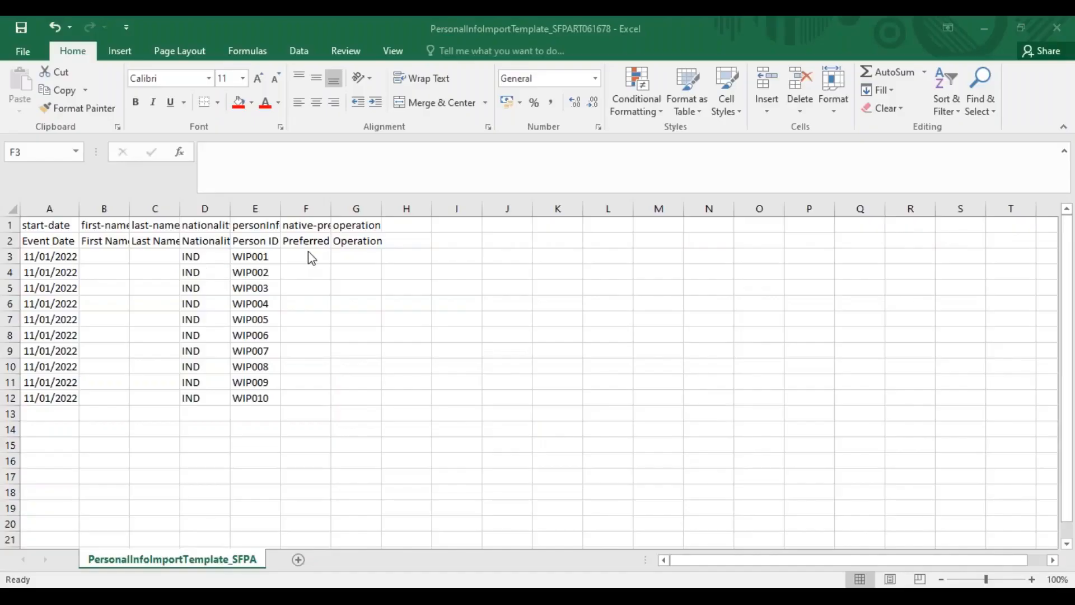
{"action": "left_click", "coordinate": [311, 257]}
{"action": "key", "text": "ctrl+v"}
{"action": "left_click_drag", "start_coordinate": [305, 255], "coordinate": [307, 401]}
{"action": "type", "text": "English (US) English (US) English (US) English (US) English (US) English (US) English (US) English (US) English (US) English (US)"}
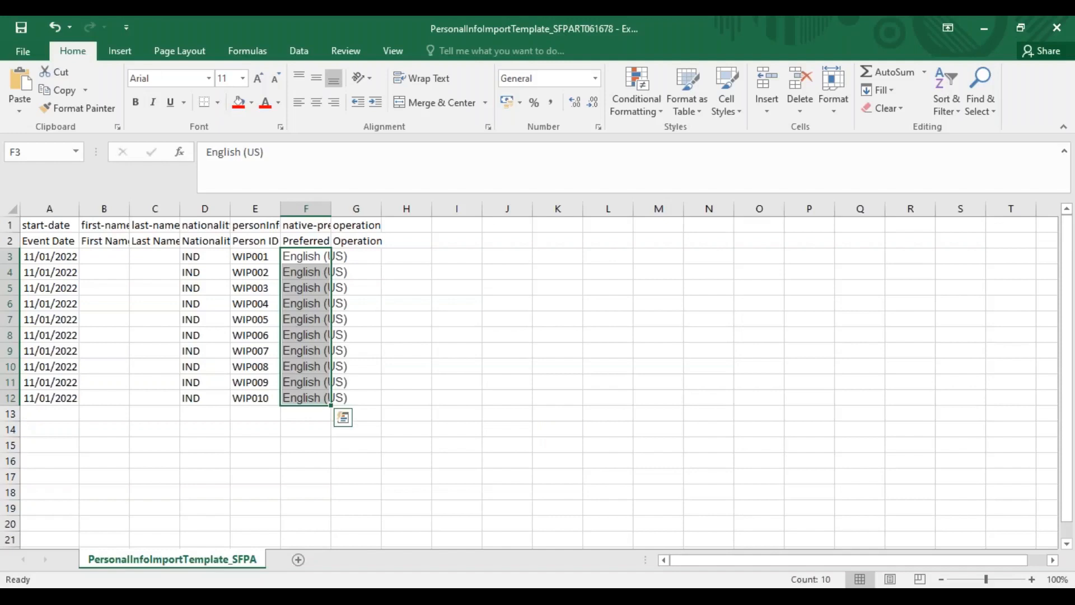
Enter the employee's first name and last-name initial in row 3 of the personal info template
{"action": "left_click", "coordinate": [112, 260]}
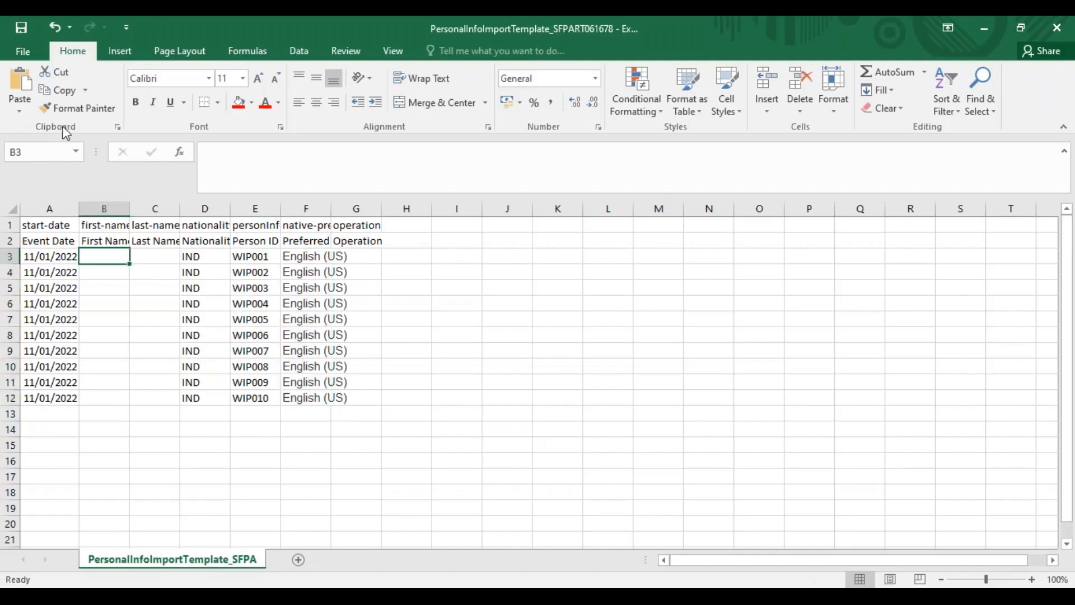
{"action": "key", "text": "alt+Tab"}
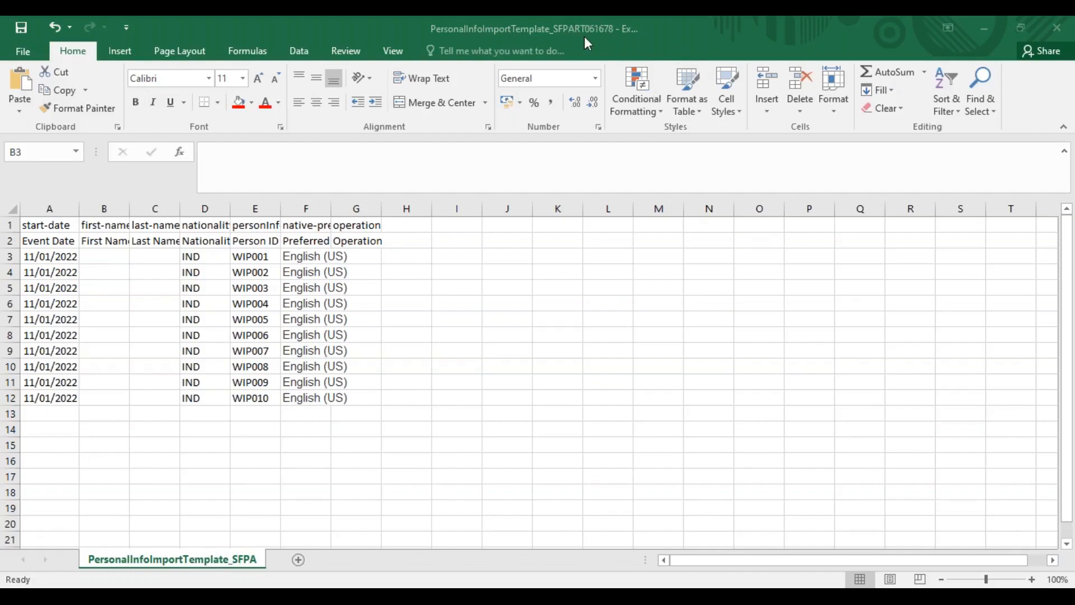
{"action": "left_click", "coordinate": [112, 259]}
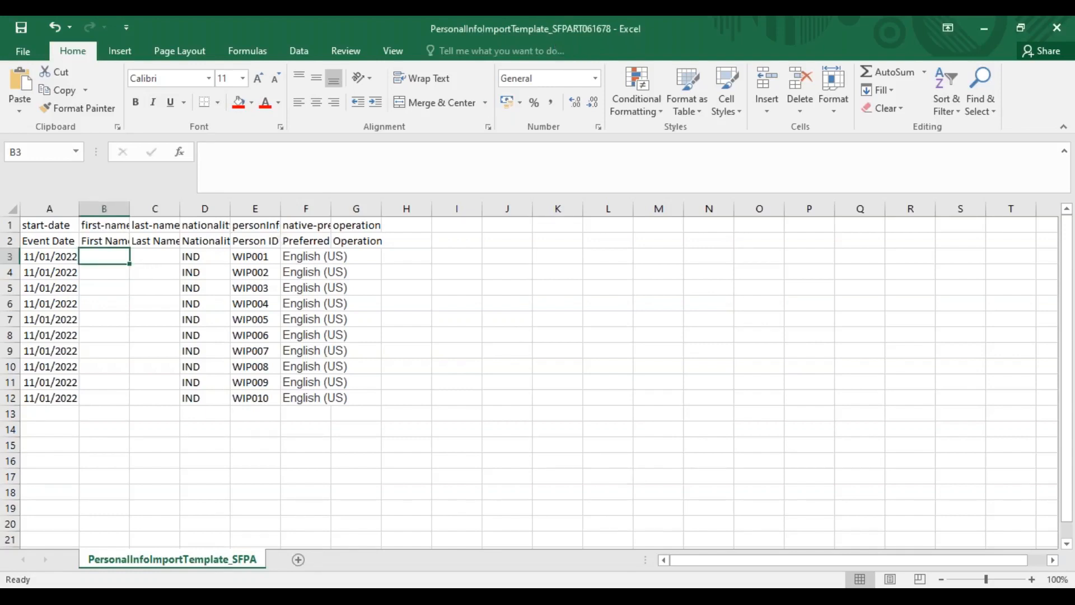
{"action": "type", "text": "Priyam"}
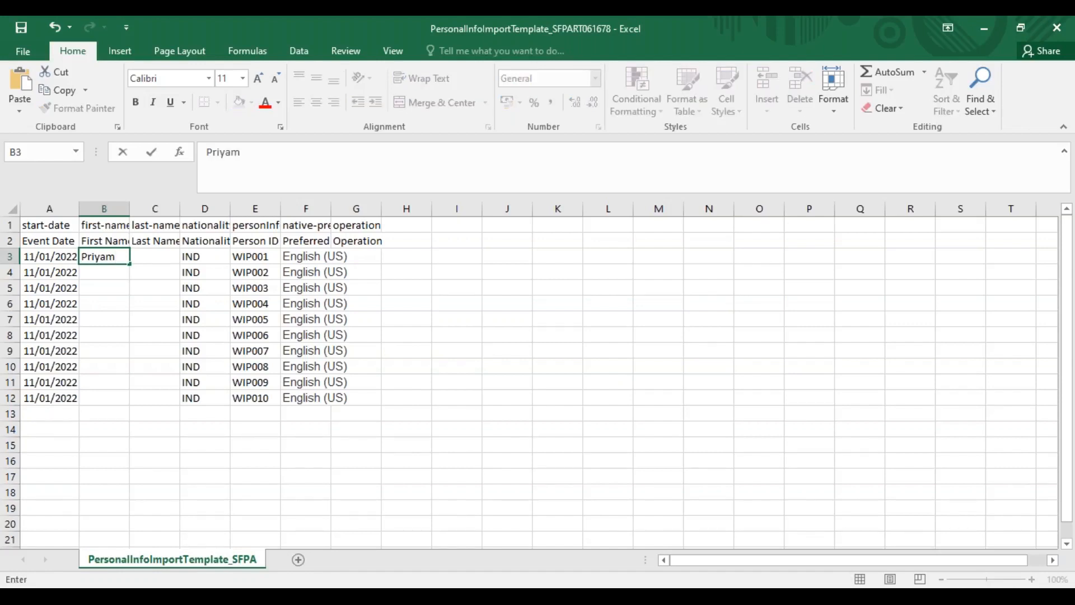
{"action": "type", "text": "wada"}
{"action": "key", "text": "Tab"}
{"action": "type", "text": "P"}
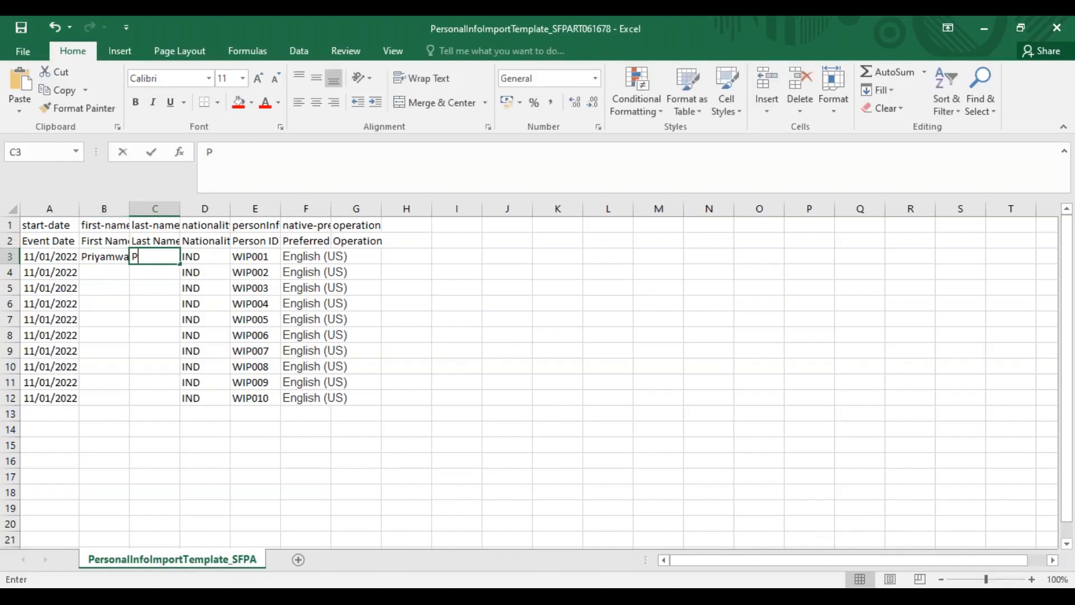
Fill in the first name and last-name initial for the employee in row 4
{"action": "left_click", "coordinate": [95, 273]}
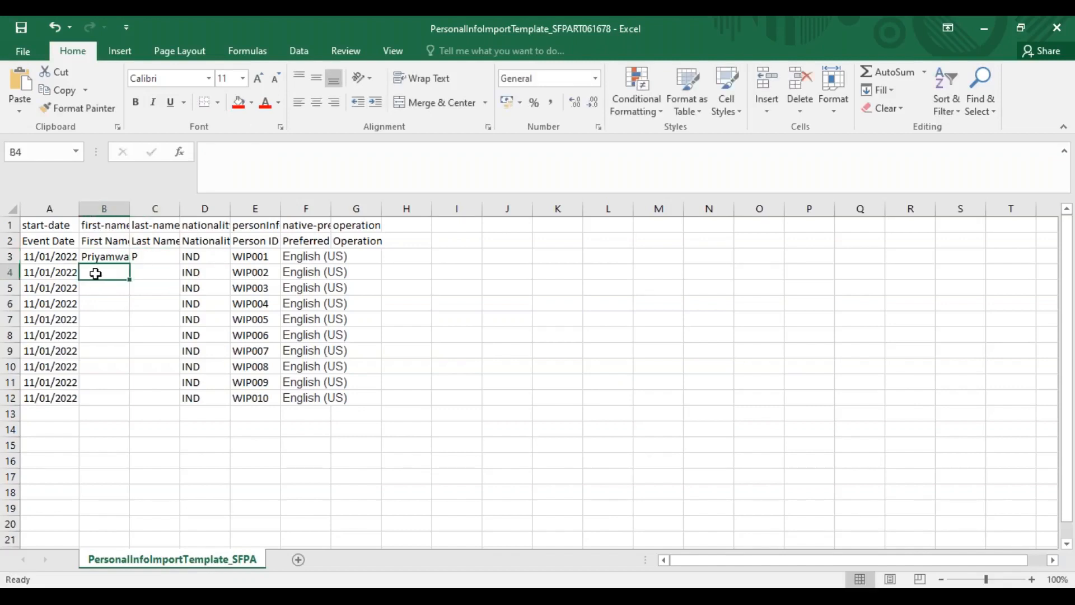
{"action": "type", "text": "Debasu"}
{"action": "key", "text": "BackSpace"}
{"action": "type", "text": "his"}
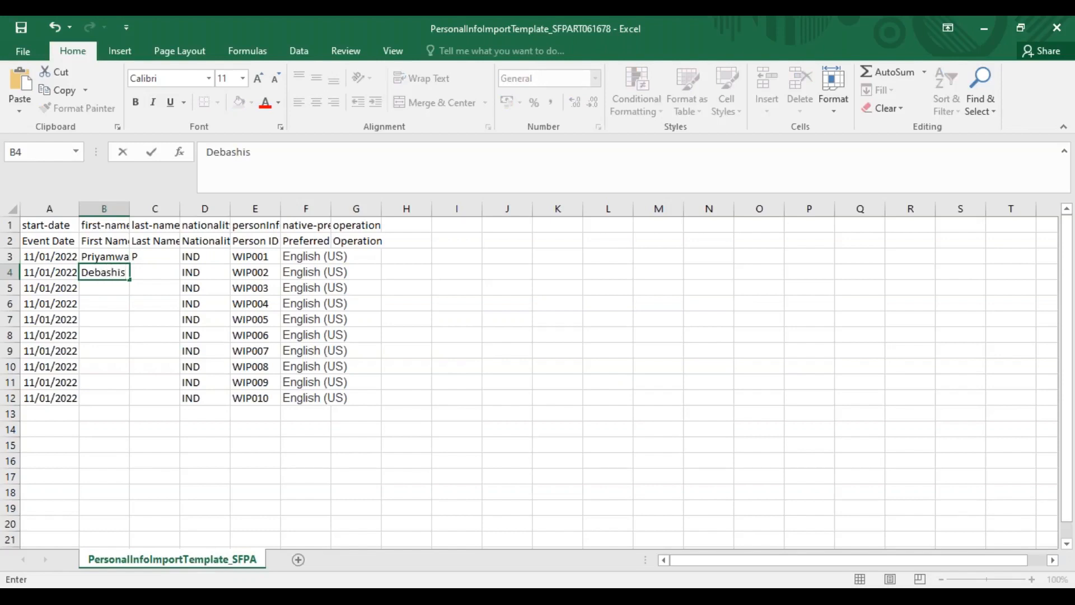
{"action": "key", "text": "Tab"}
{"action": "type", "text": "B"}
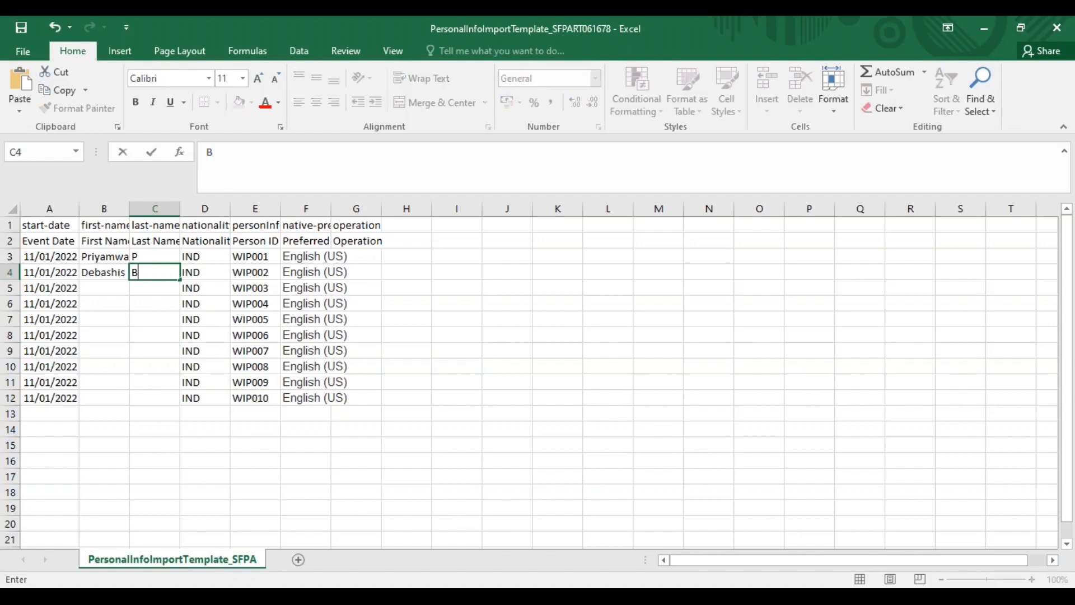
Fill in the first names and last-name initials for the employees in rows 5 and 6
{"action": "left_click", "coordinate": [96, 292]}
{"action": "type", "text": "Jeevitha"}
{"action": "key", "text": "Tab"}
{"action": "type", "text": "N"}
{"action": "key", "text": "Return"}
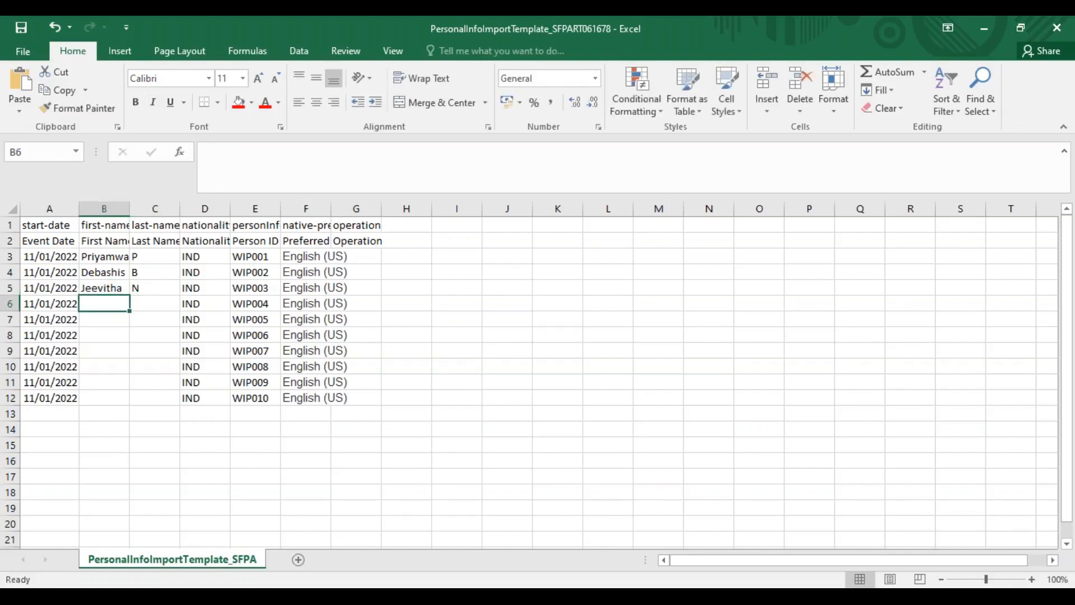
{"action": "type", "text": "enkat"}
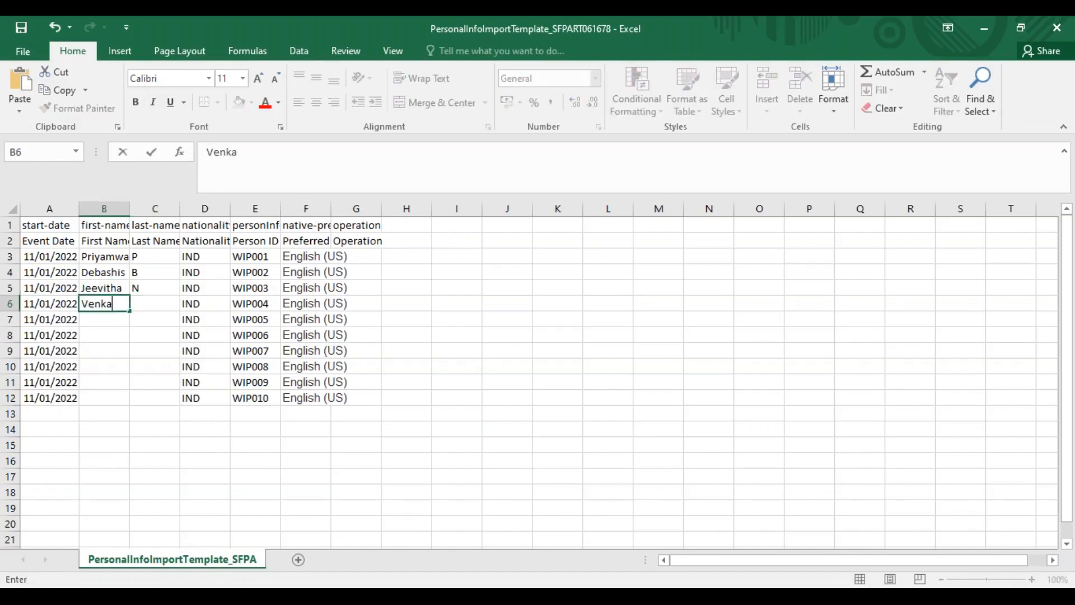
{"action": "key", "text": "Tab"}
{"action": "type", "text": "K"}
{"action": "key", "text": "Return"}
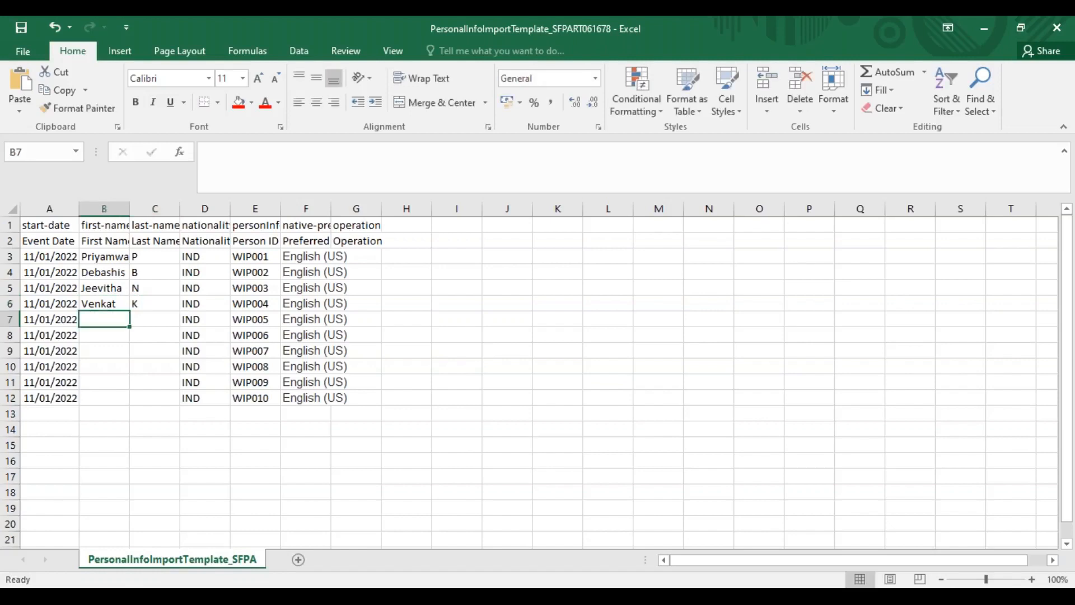
Fill in the first names and last-name initials for the employees in rows 7 and 8
{"action": "type", "text": "Laxman"}
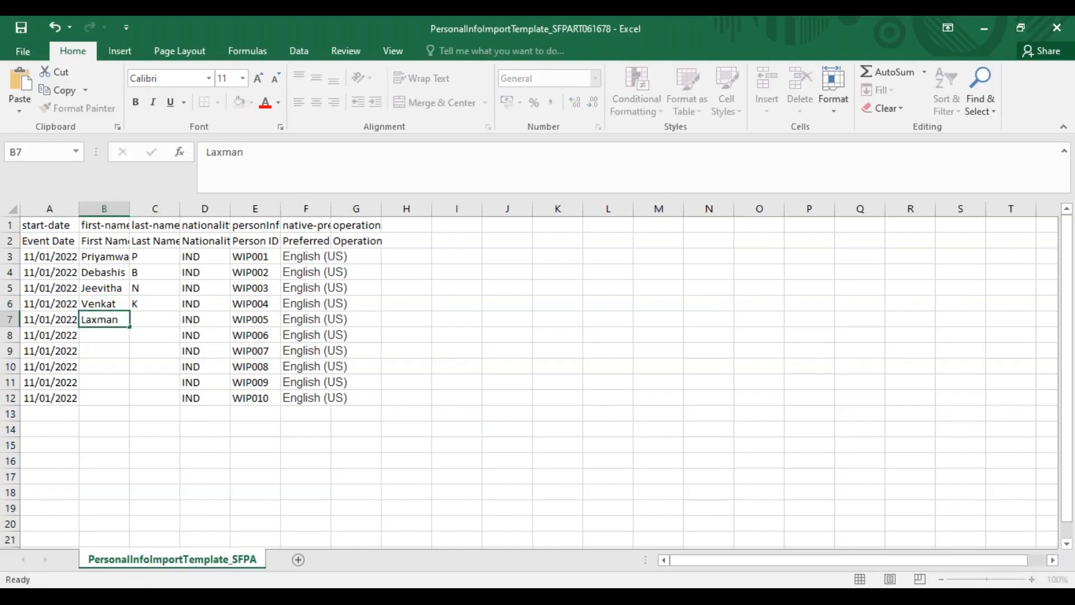
{"action": "key", "text": "Tab"}
{"action": "type", "text": "M"}
{"action": "key", "text": "Return"}
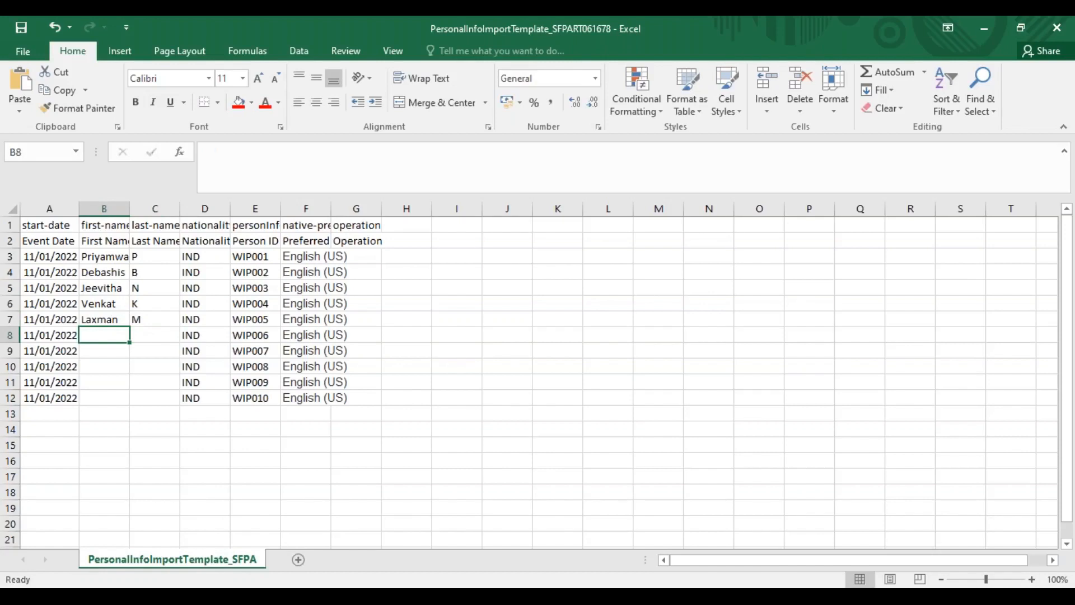
{"action": "type", "text": "Muzamil"}
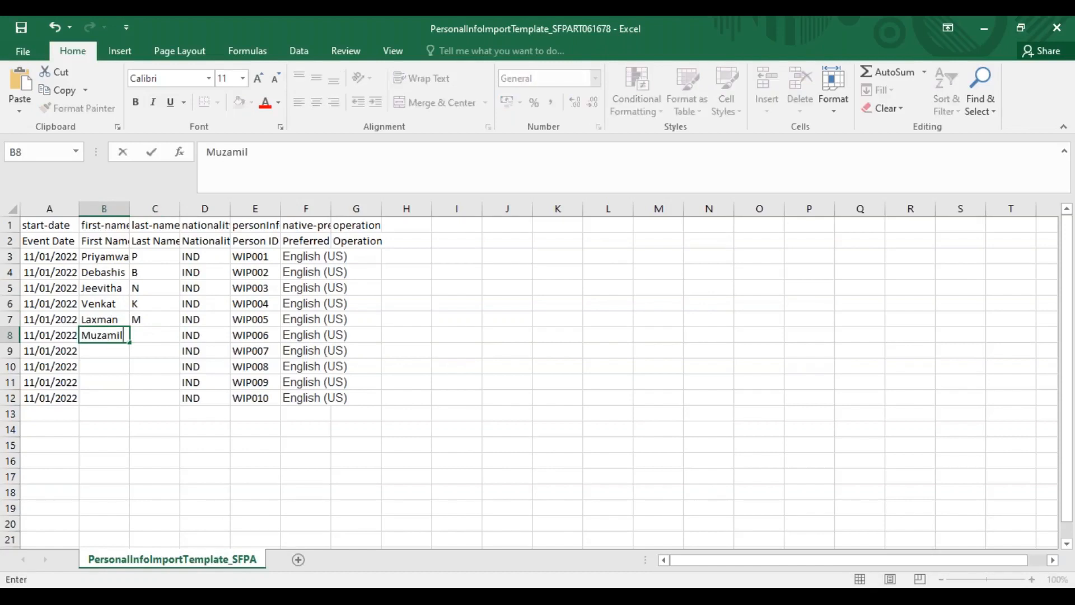
{"action": "type", "text": "mi"}
{"action": "key", "text": "Tab"}
{"action": "type", "text": "H"}
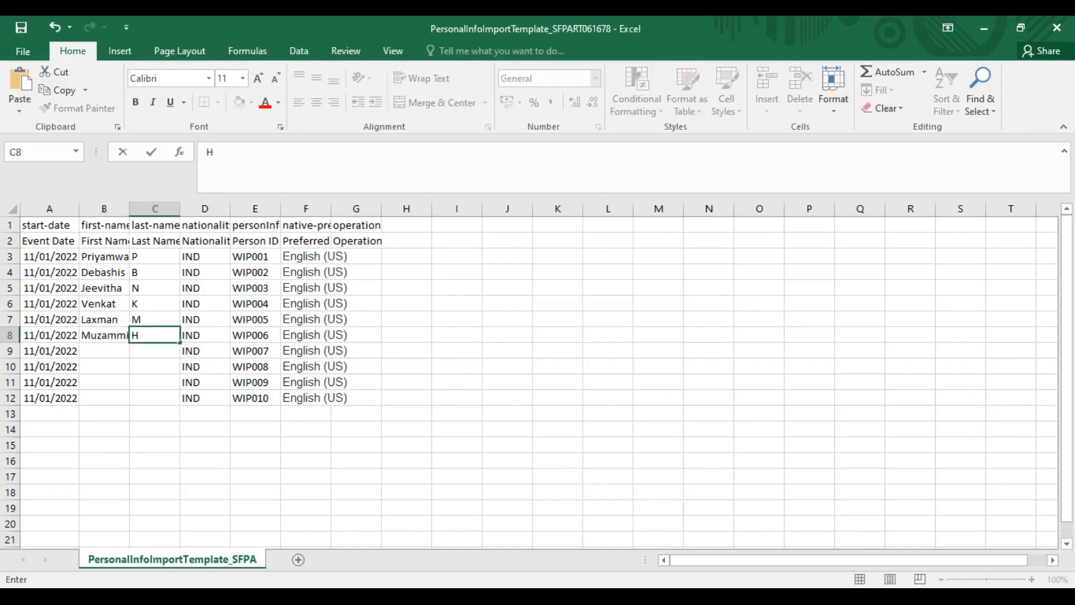
{"action": "type", "text": "A"}
{"action": "key", "text": "Return"}
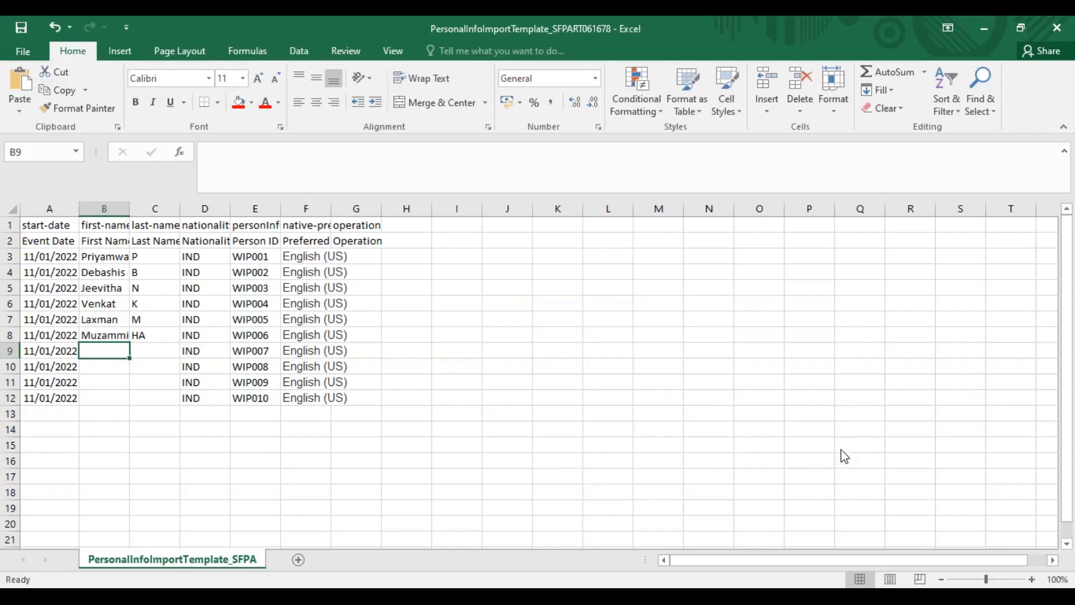
{"action": "left_click", "coordinate": [863, 519]}
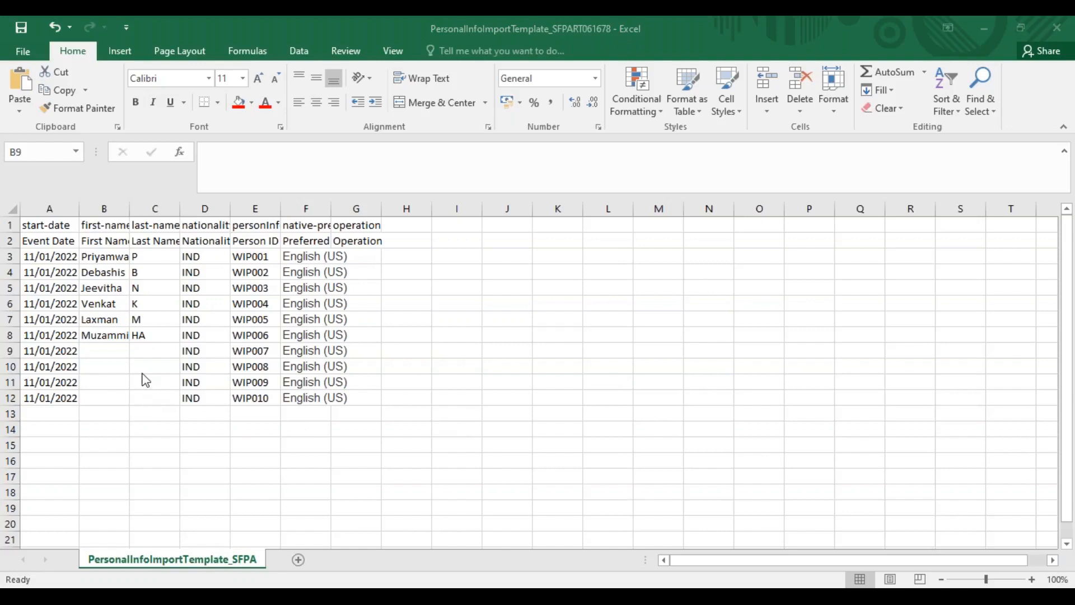
Fill in the first names and last-name initials for the employees in rows 9 and 10
{"action": "left_click", "coordinate": [100, 354]}
{"action": "type", "text": "Rafi"}
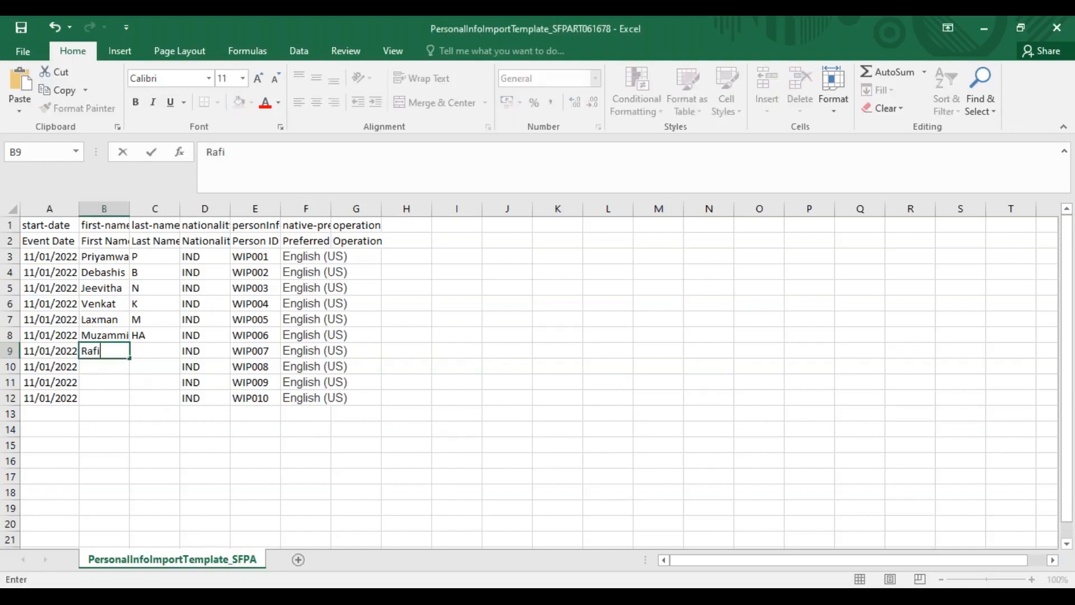
{"action": "key", "text": "Tab"}
{"action": "type", "text": "S"}
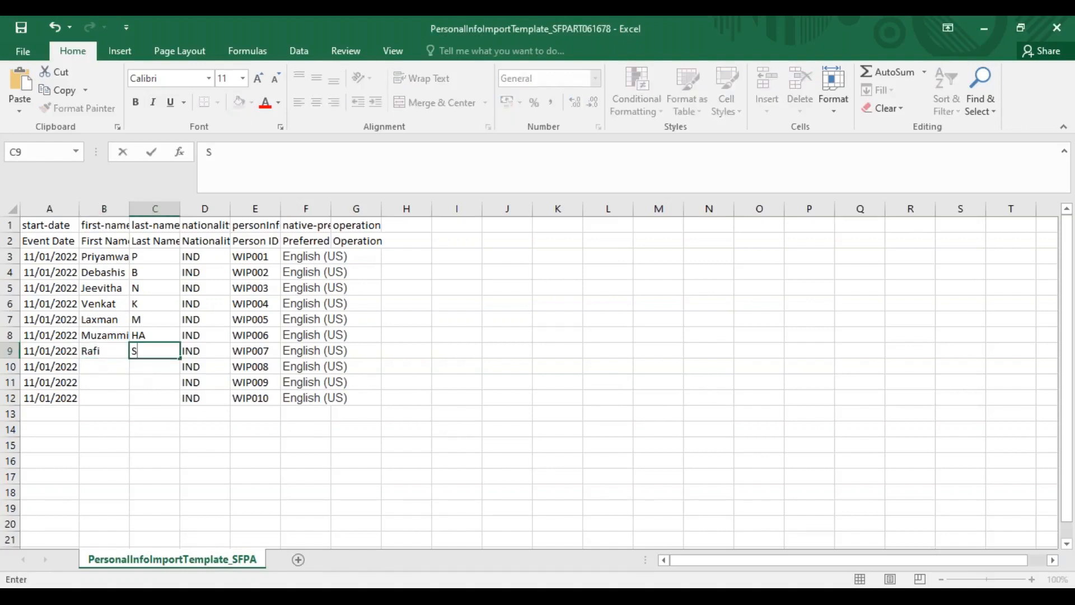
{"action": "key", "text": "Return"}
{"action": "type", "text": "Shridhar"}
{"action": "key", "text": "Tab"}
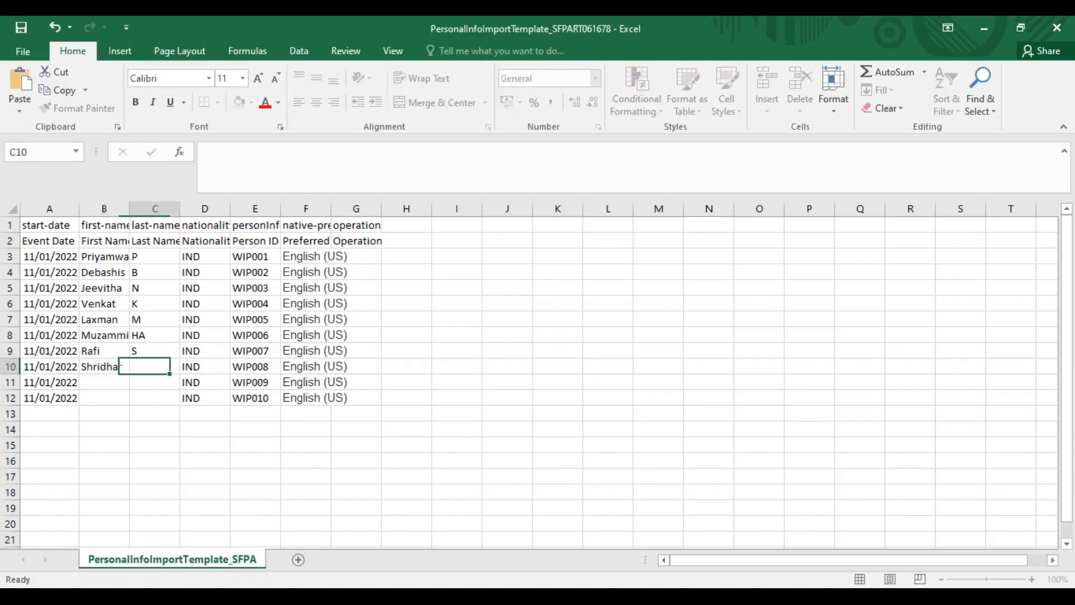
{"action": "type", "text": "S"}
{"action": "key", "text": "Return"}
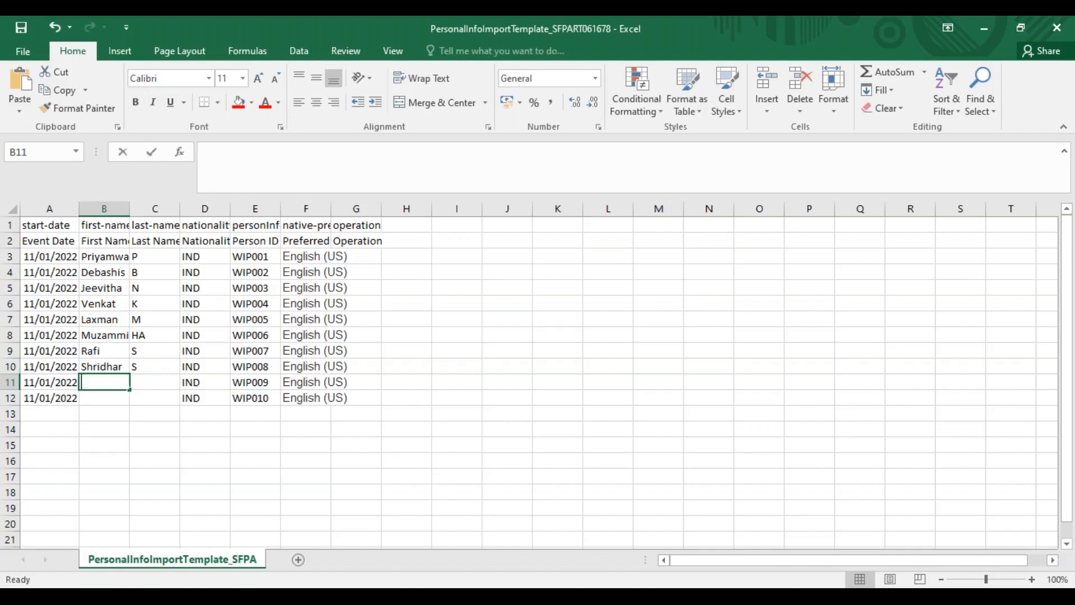
Complete the name columns with the first names and last-name initials for the employees in rows 11 and 12
{"action": "type", "text": "Sowmya"}
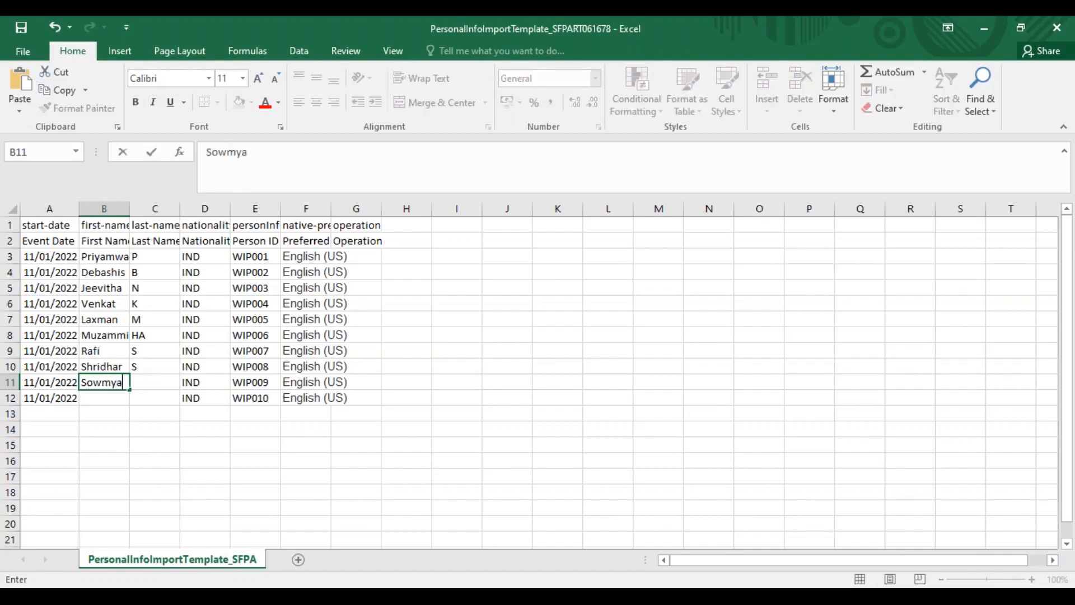
{"action": "key", "text": "Tab"}
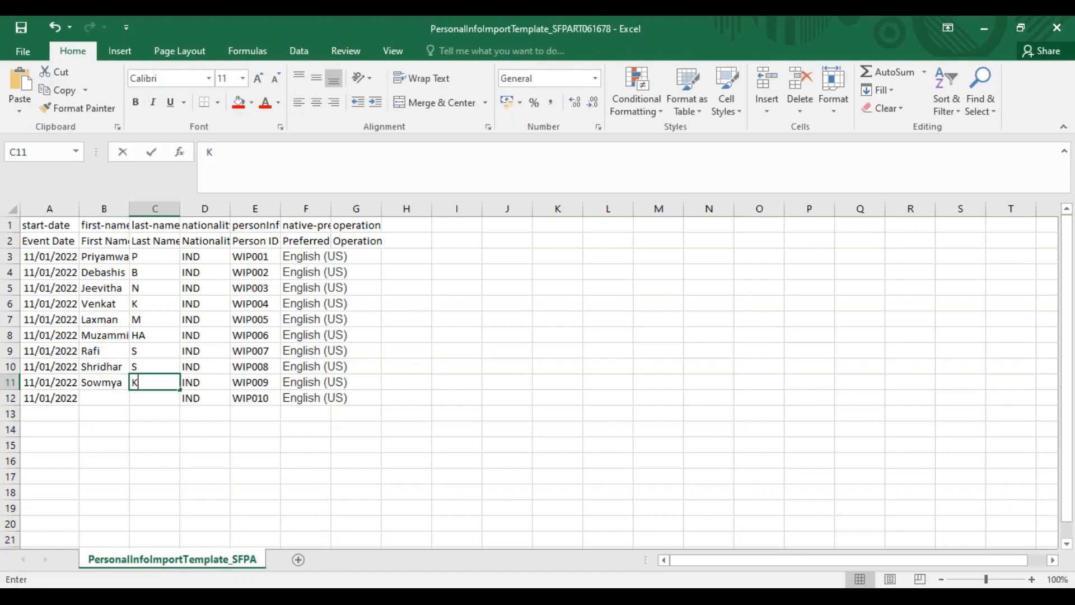
{"action": "type", "text": "K"}
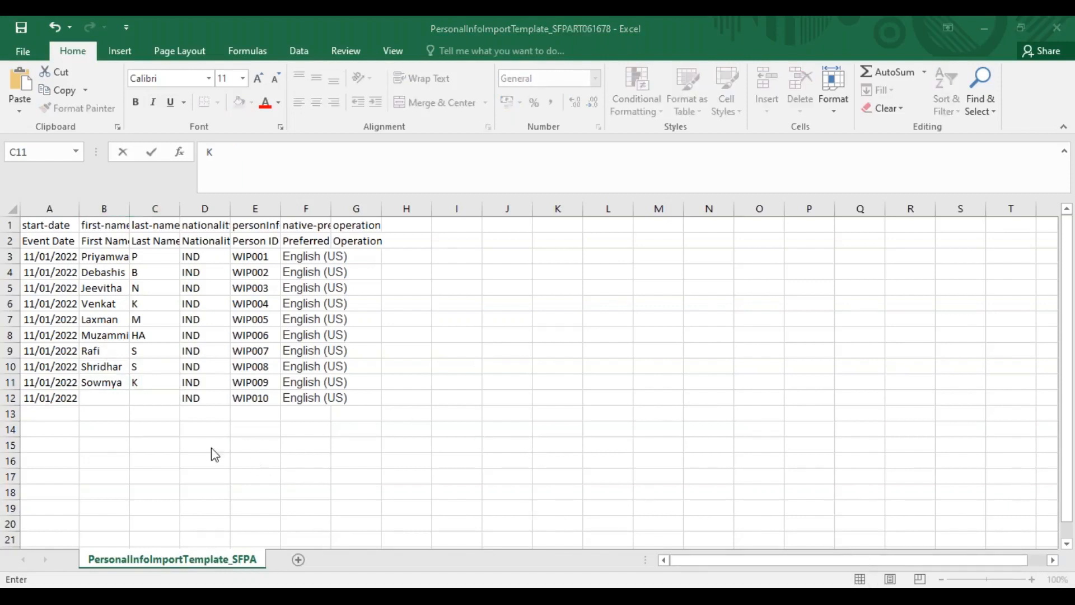
{"action": "left_click", "coordinate": [105, 398]}
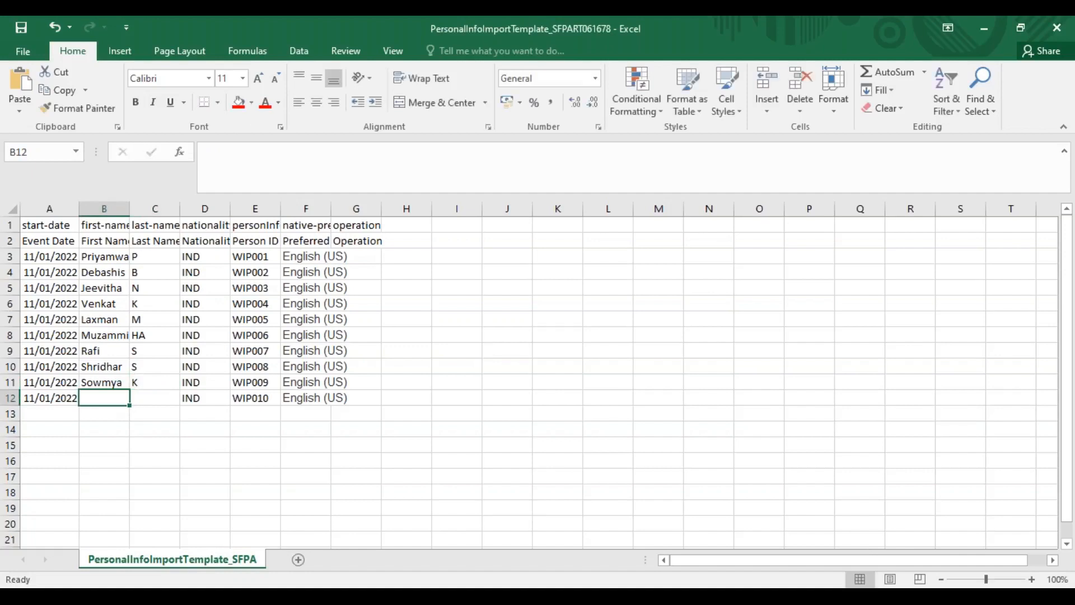
{"action": "type", "text": "Vijay"}
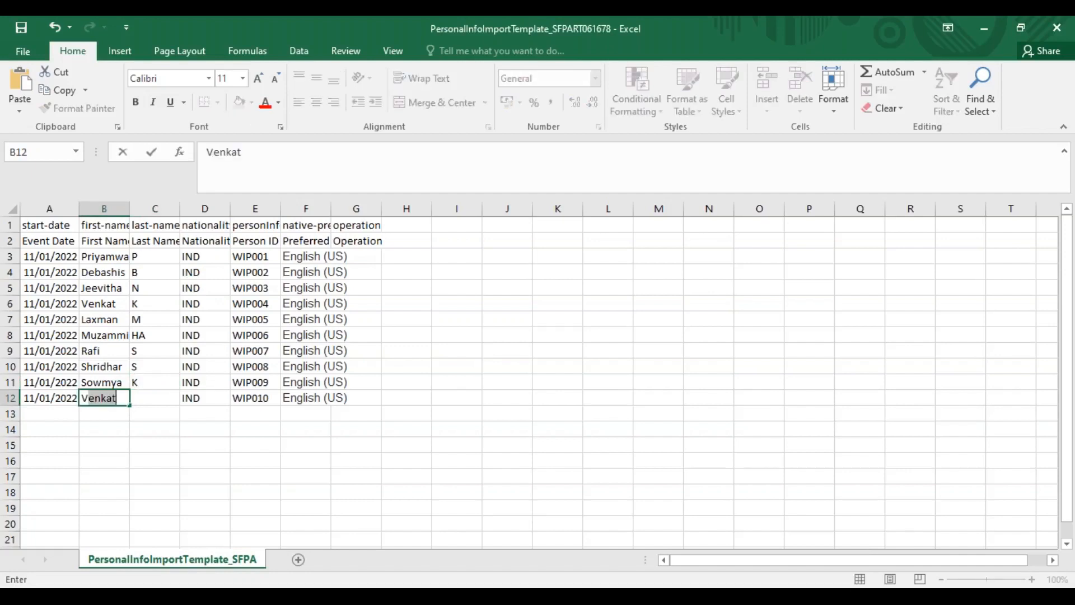
{"action": "key", "text": "Tab"}
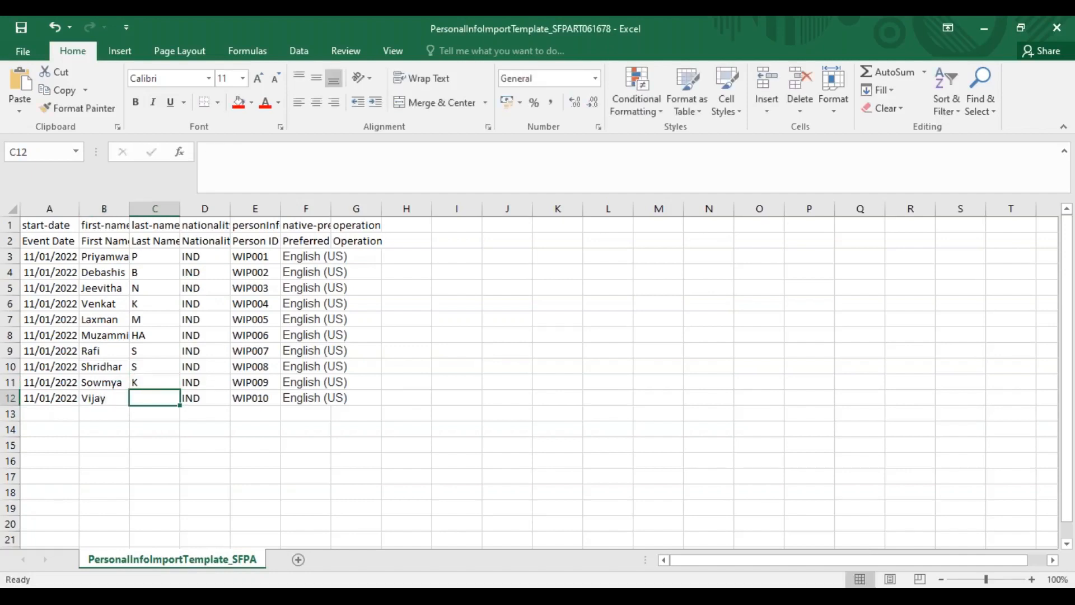
{"action": "type", "text": "B"}
{"action": "double_click", "coordinate": [108, 398]}
{"action": "type", "text": "="}
{"action": "left_click", "coordinate": [187, 320]}
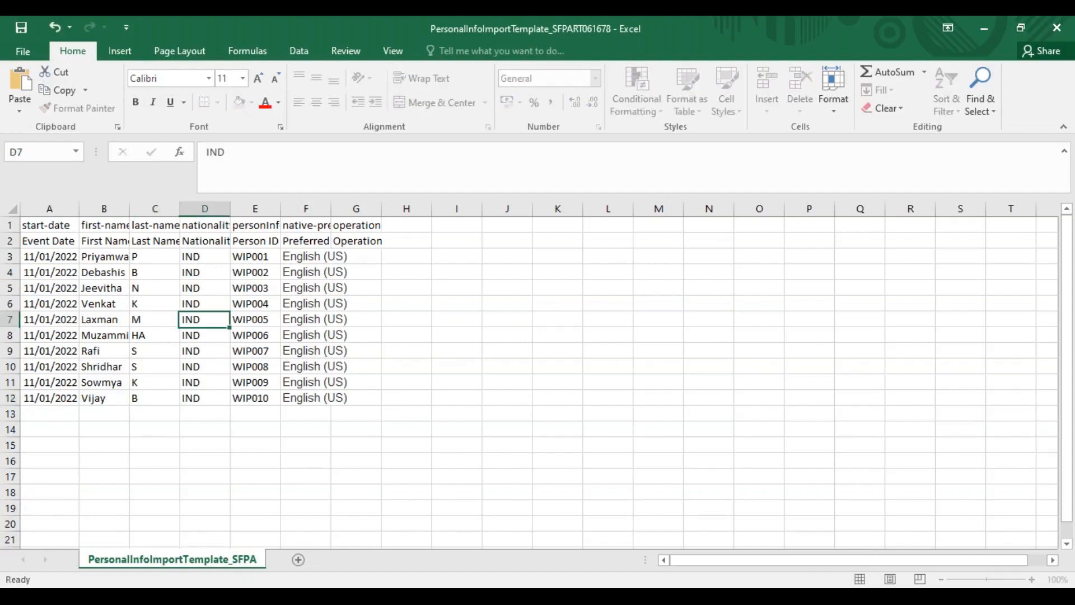
Save the personal info template, keeping the CSV (Comma delimited) format
{"action": "key", "text": "ctrl+s"}
{"action": "left_click", "coordinate": [479, 356]}
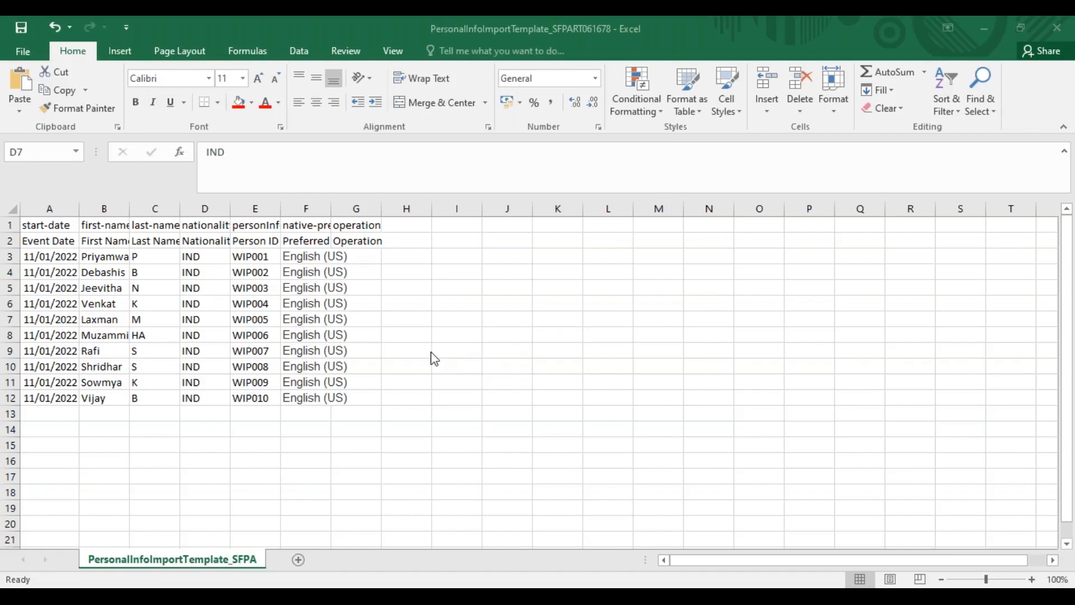
{"action": "key", "text": "ctrl+s"}
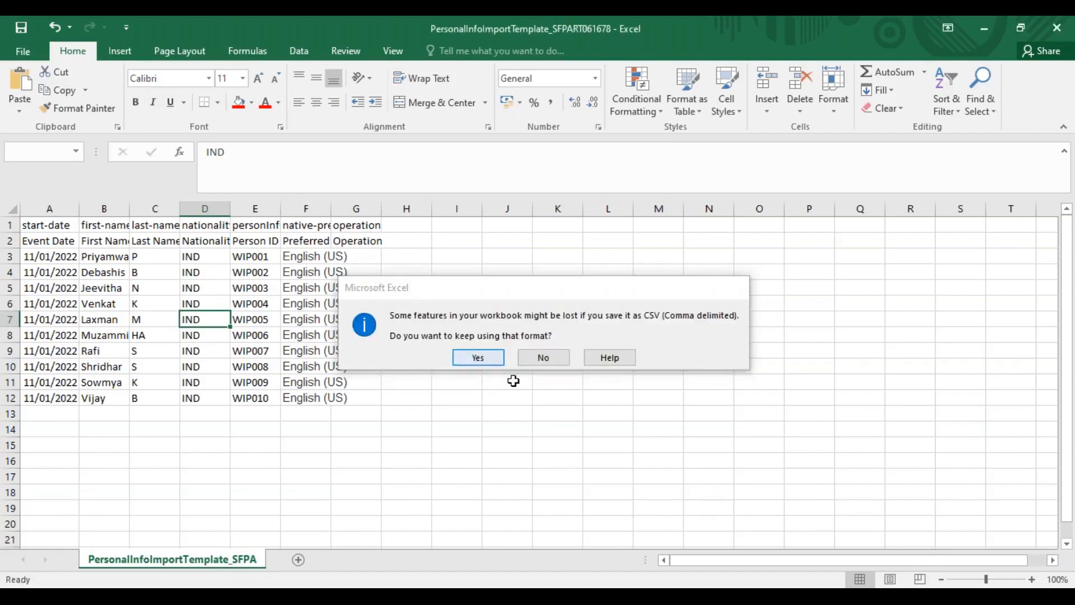
{"action": "key", "text": "Return"}
Switch to the employee profile in the browser, search for wipr and open the ninth Wipro employee's profile to check the Personal Information
{"action": "key", "text": "alt+Tab"}
{"action": "key", "text": "Tab"}
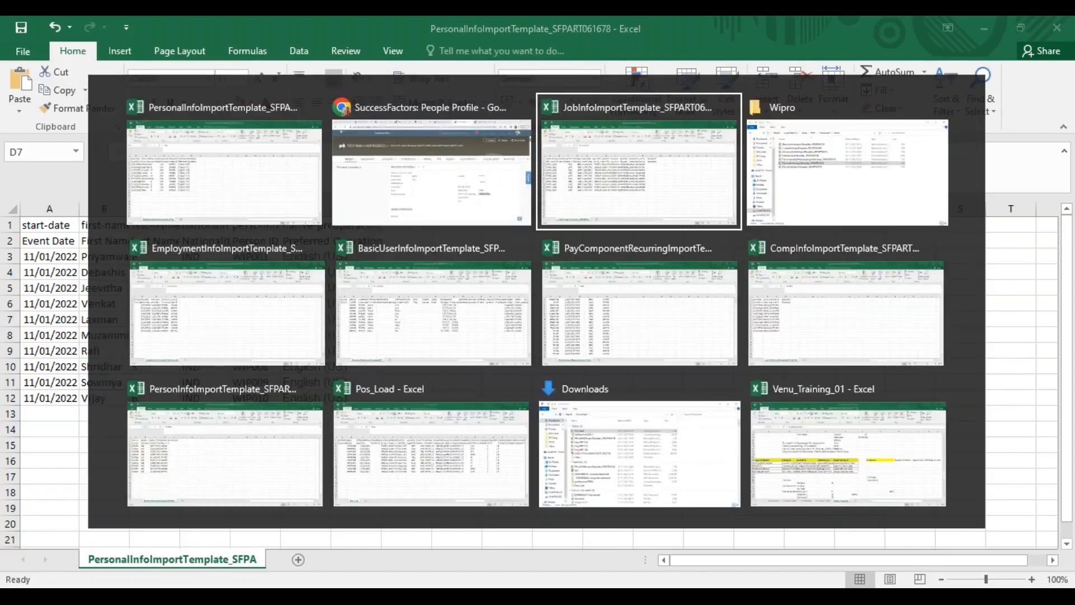
{"action": "key", "text": "alt+shift+Tab"}
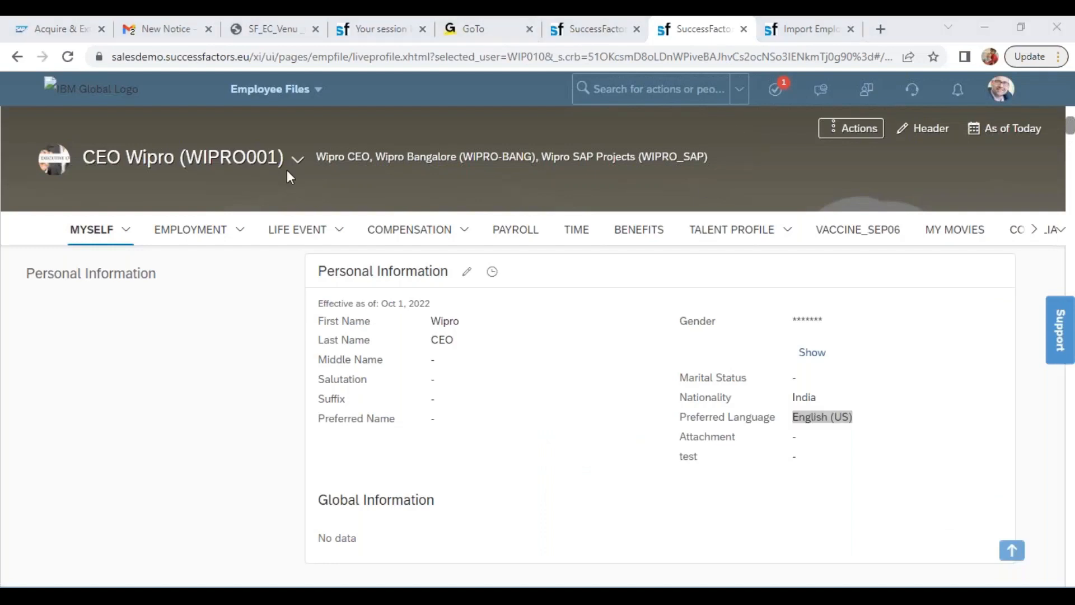
{"action": "left_click", "coordinate": [298, 160]}
{"action": "type", "text": "wipr"}
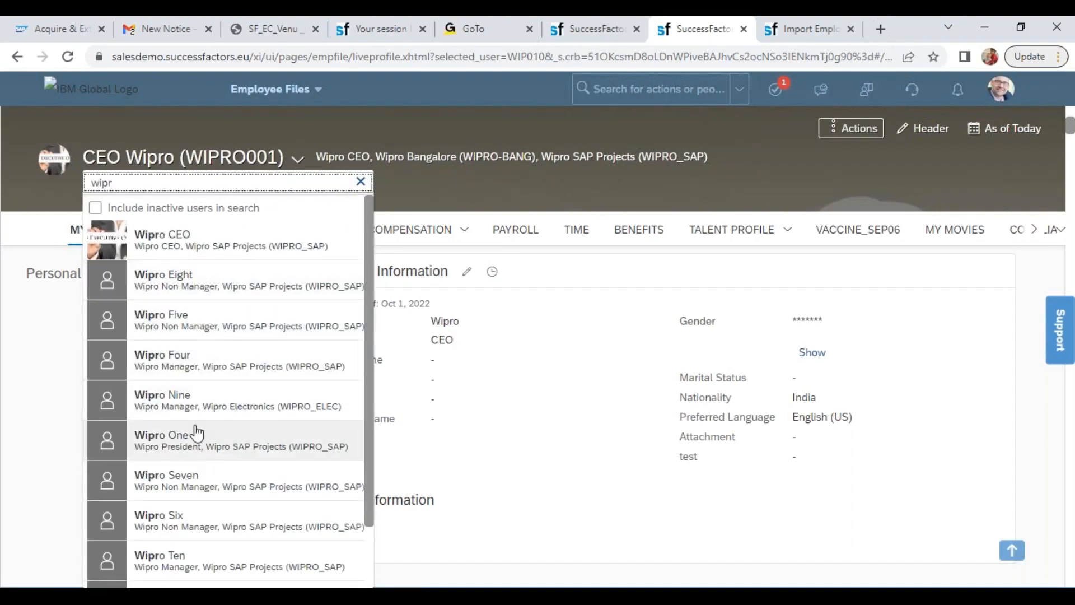
{"action": "left_click", "coordinate": [204, 397]}
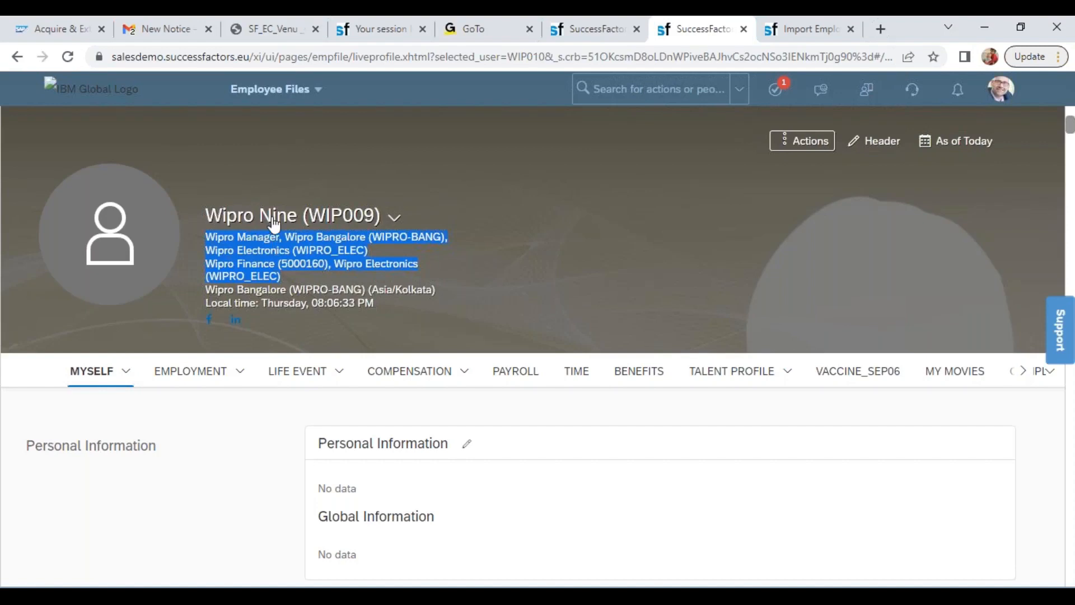
Import the PersonalInfoImportTemplate file from the Wipro folder for the Personal Information entity on the Import Employee Data page
{"action": "left_click", "coordinate": [799, 28]}
{"action": "left_click", "coordinate": [511, 309]}
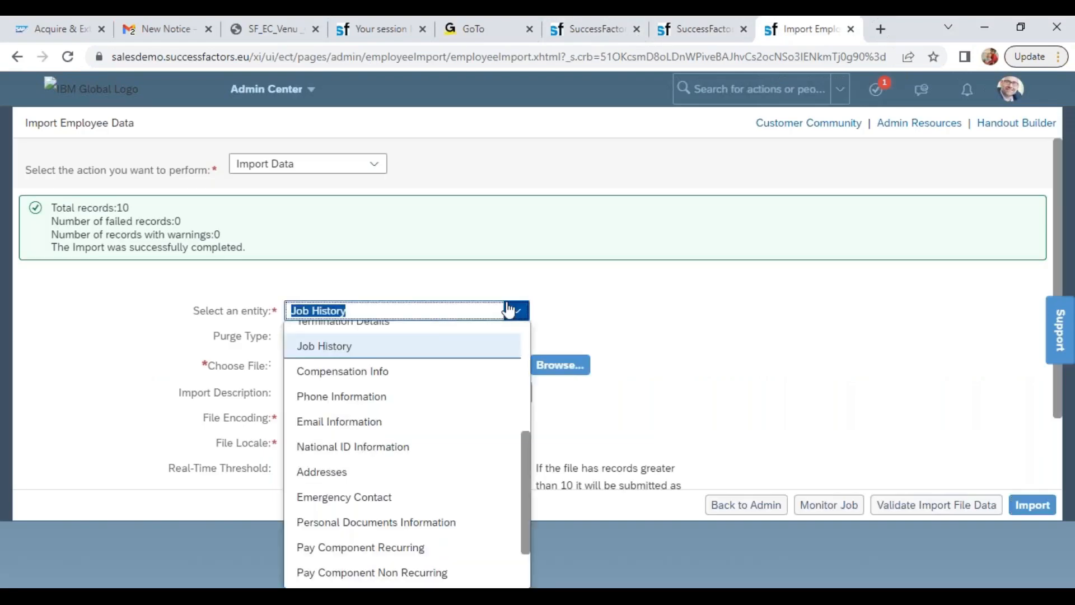
{"action": "scroll", "coordinate": [512, 487], "scroll_direction": "up", "scroll_amount": 4}
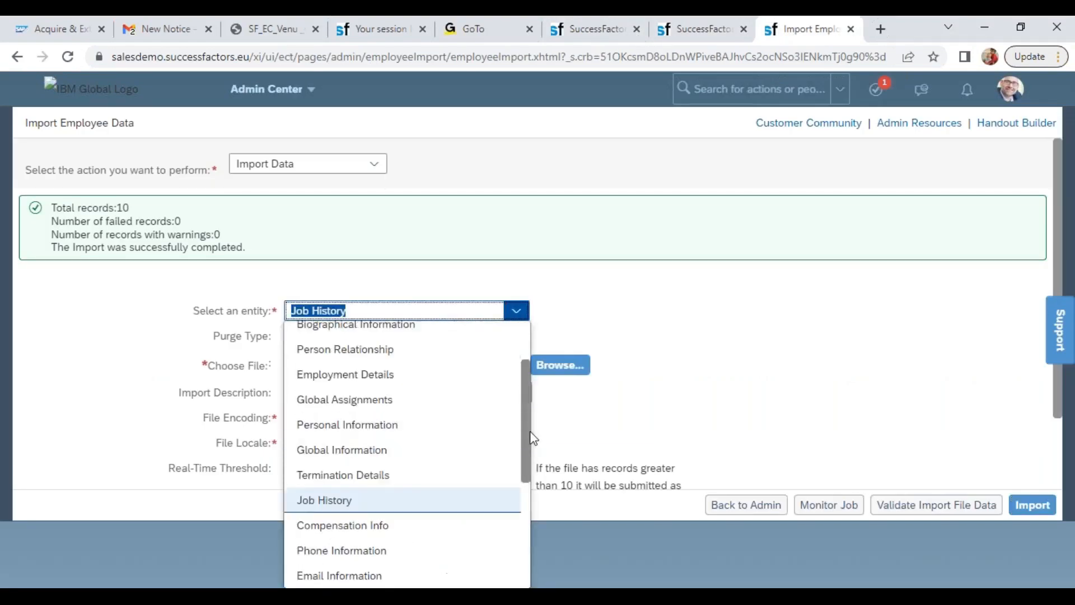
{"action": "left_click", "coordinate": [347, 464]}
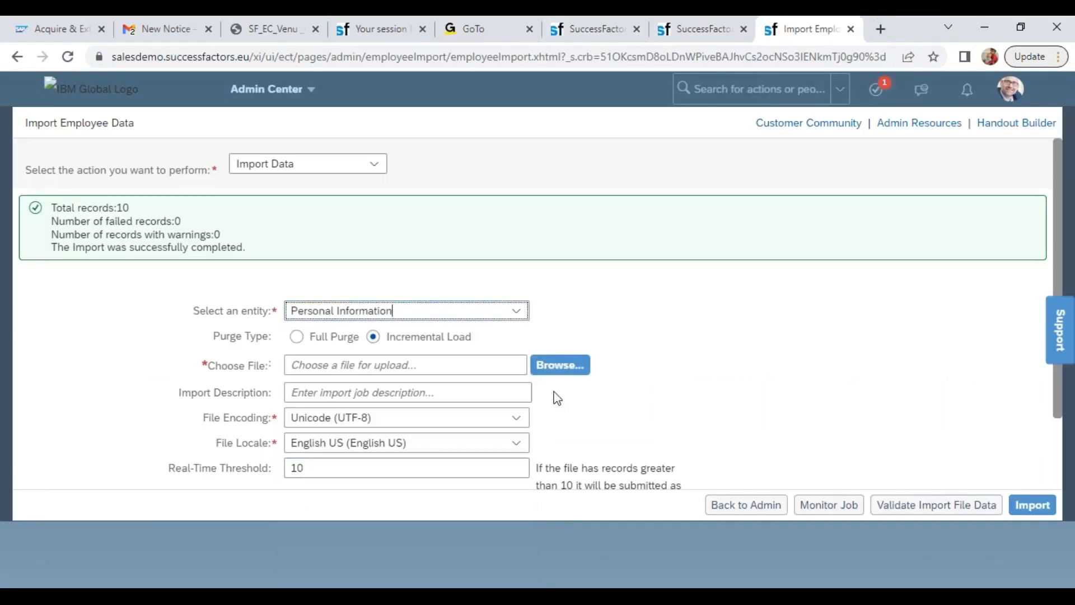
{"action": "left_click", "coordinate": [562, 370]}
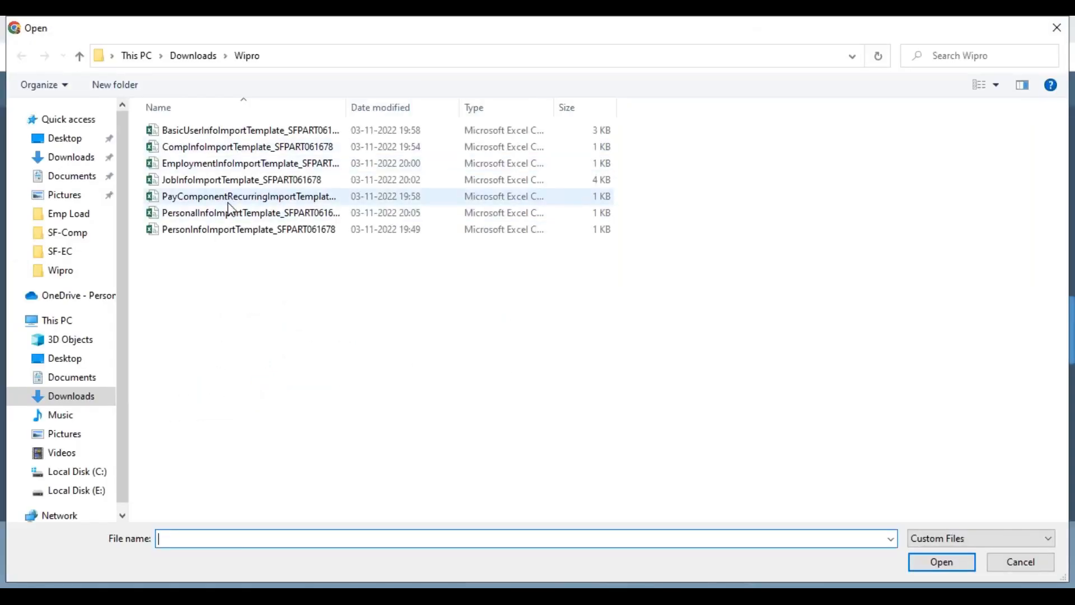
{"action": "left_click", "coordinate": [224, 213]}
{"action": "left_click", "coordinate": [942, 562]}
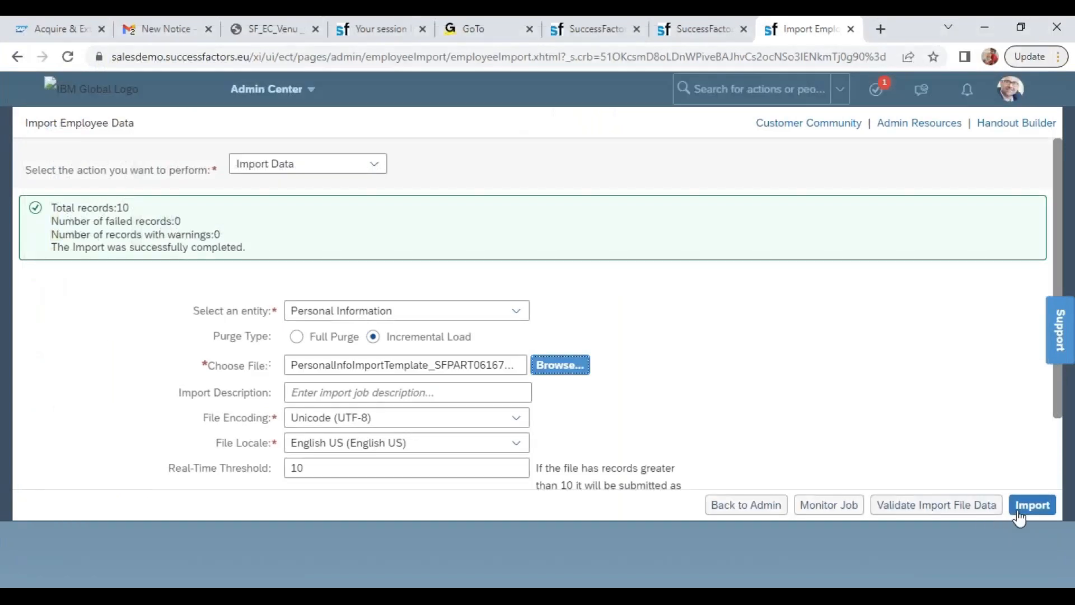
{"action": "left_click", "coordinate": [1024, 511]}
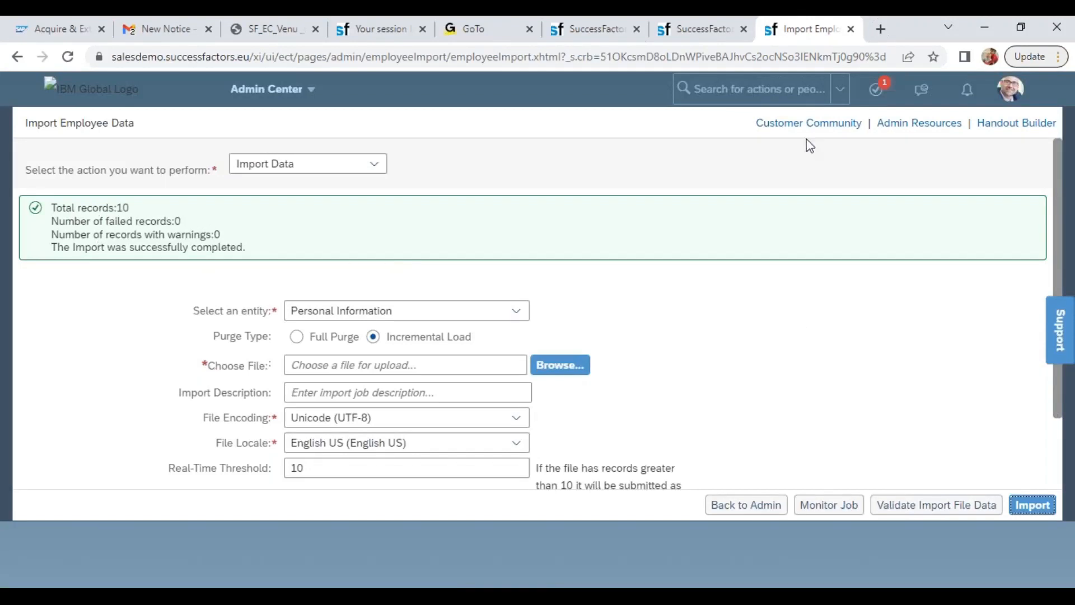
Return to the ninth Wipro employee's profile and reload it to check the imported name and Personal Information
{"action": "left_click", "coordinate": [691, 29]}
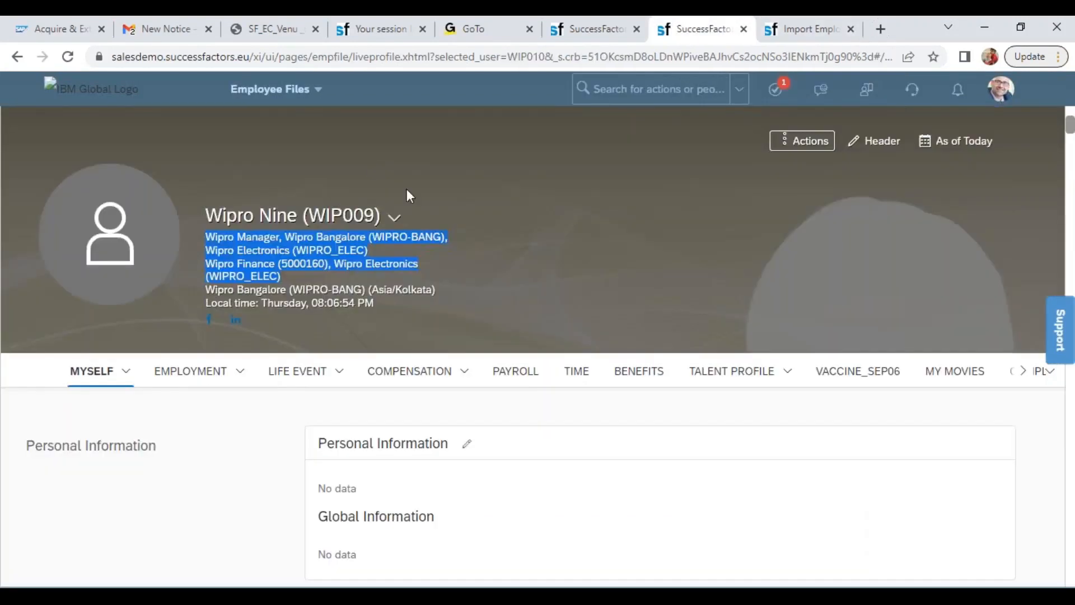
{"action": "left_click", "coordinate": [67, 57]}
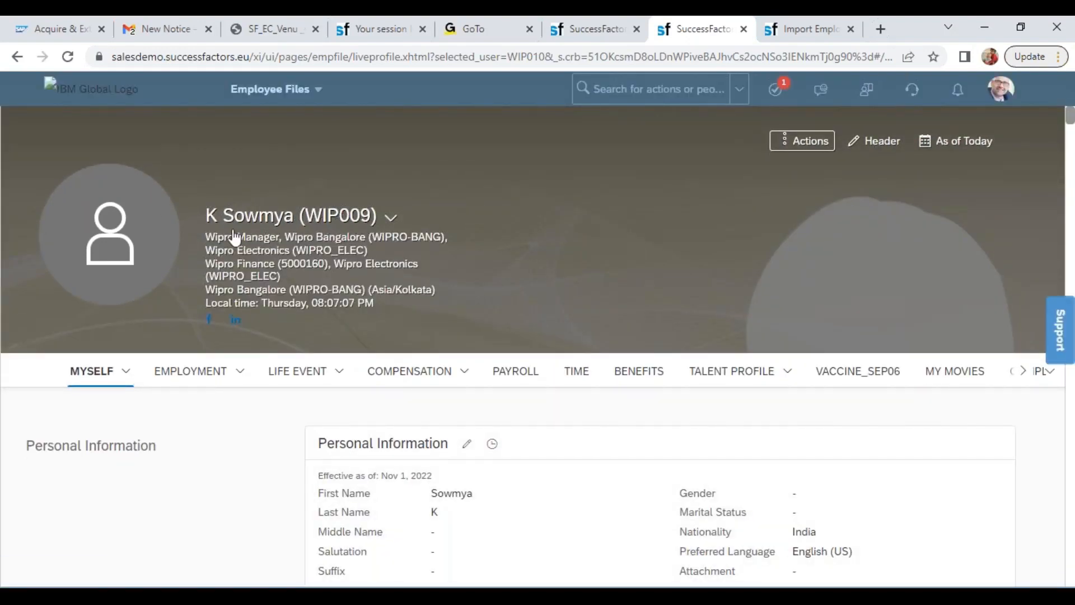
{"action": "left_click", "coordinate": [391, 217]}
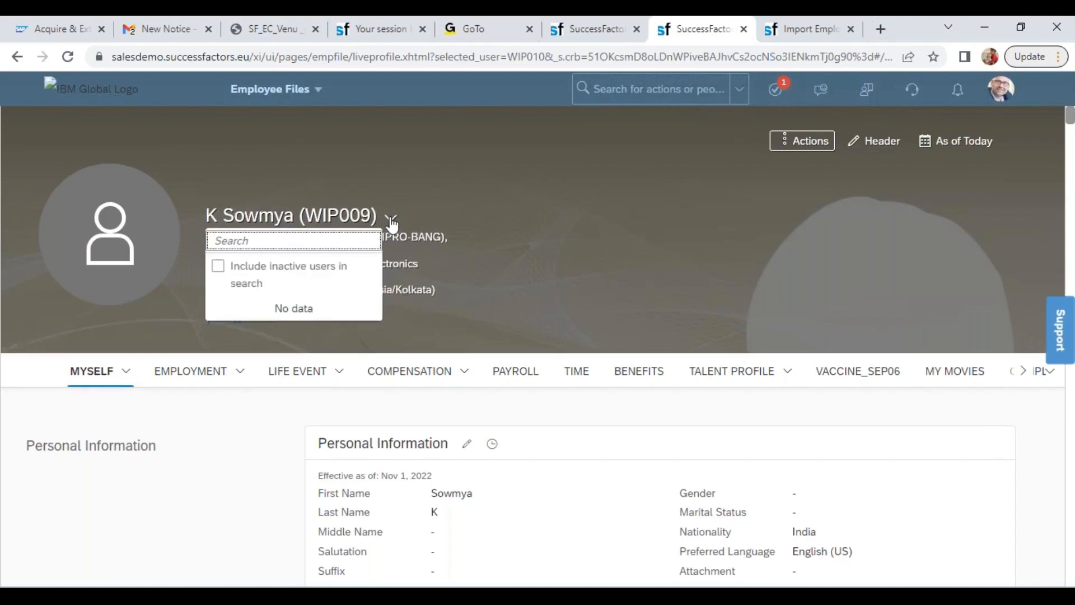
Search people for wip to review the Wipro employees' names, and examine the open profile's Personal Information section
{"action": "left_click", "coordinate": [646, 89]}
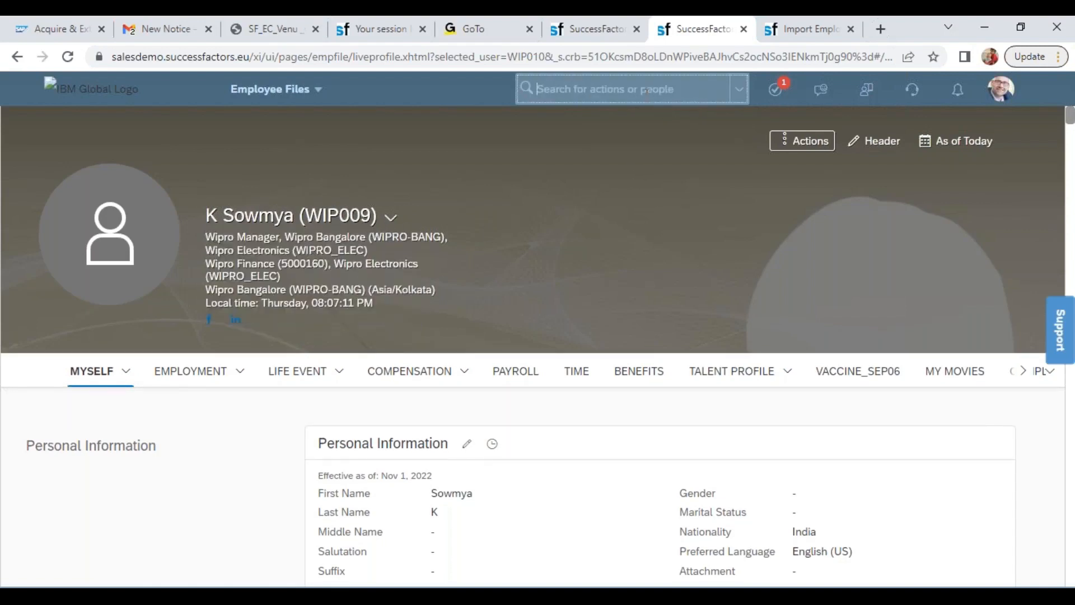
{"action": "type", "text": "wip"}
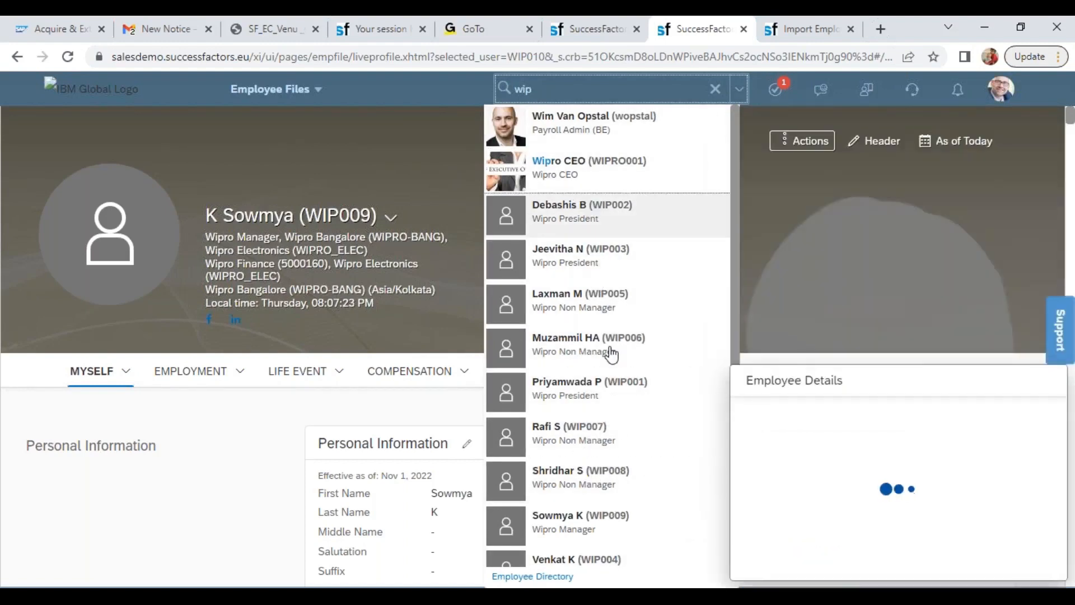
{"action": "left_click", "coordinate": [837, 236]}
{"action": "left_click_drag", "start_coordinate": [346, 442], "coordinate": [790, 540]}
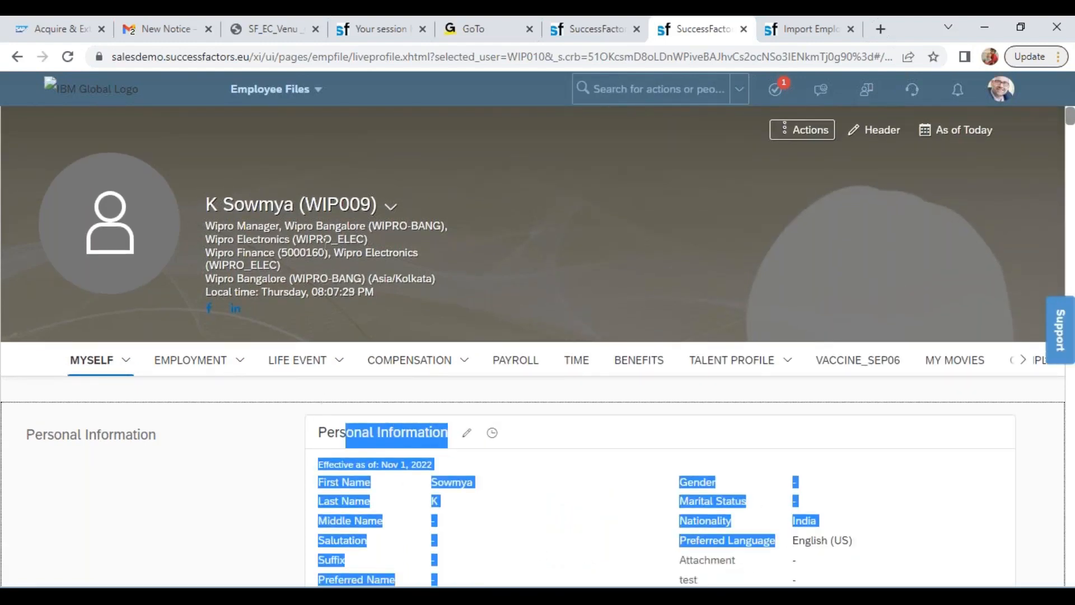
{"action": "left_click", "coordinate": [161, 240]}
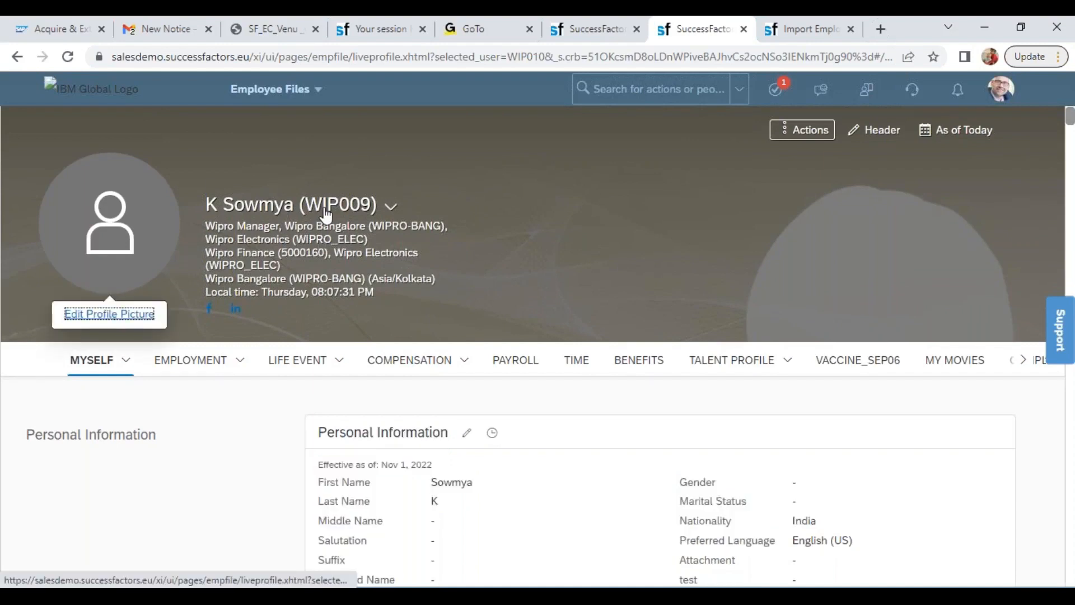
Import CompInfoImportTemplate_SFPART061678.csv for the Compensation Info entity on the Import Employee Data page
{"action": "left_click", "coordinate": [809, 34]}
{"action": "left_click", "coordinate": [525, 312]}
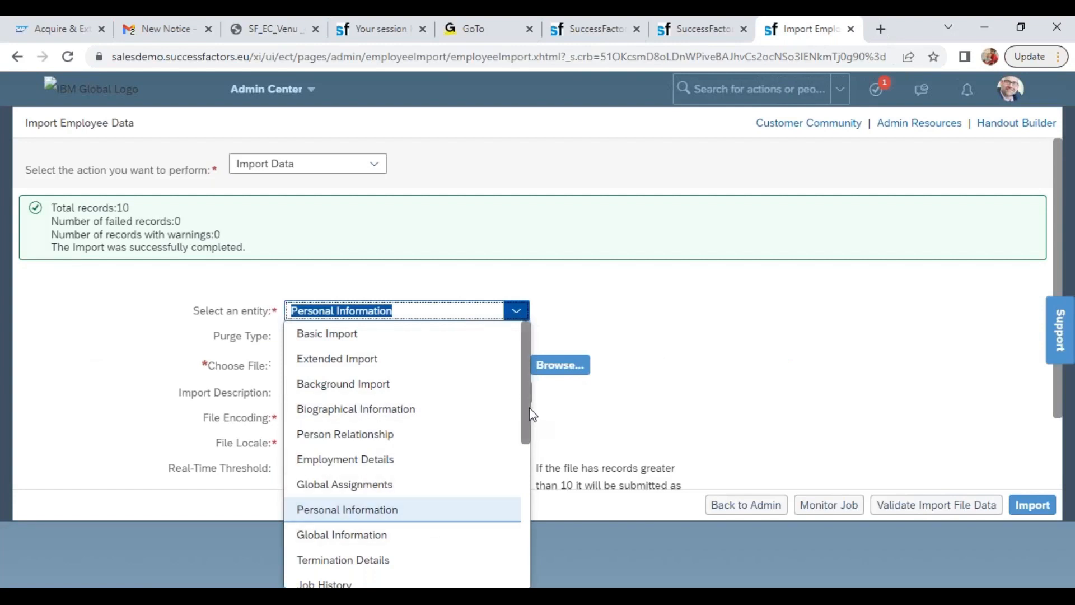
{"action": "left_click_drag", "start_coordinate": [530, 426], "coordinate": [536, 476]}
{"action": "left_click", "coordinate": [405, 470]}
{"action": "left_click", "coordinate": [549, 367]}
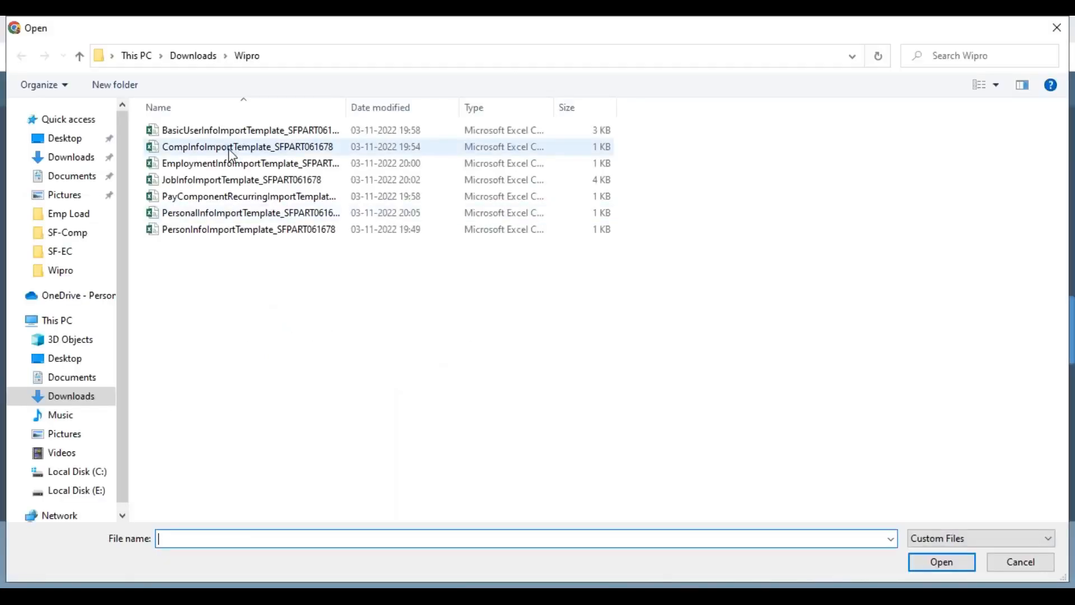
{"action": "double_click", "coordinate": [230, 149]}
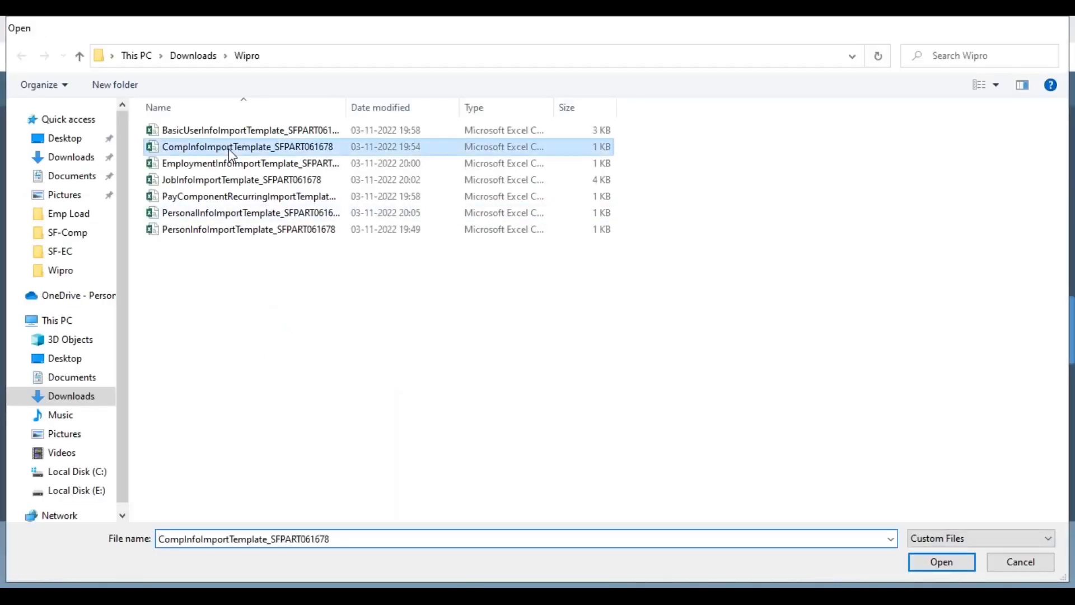
{"action": "left_click", "coordinate": [1019, 508]}
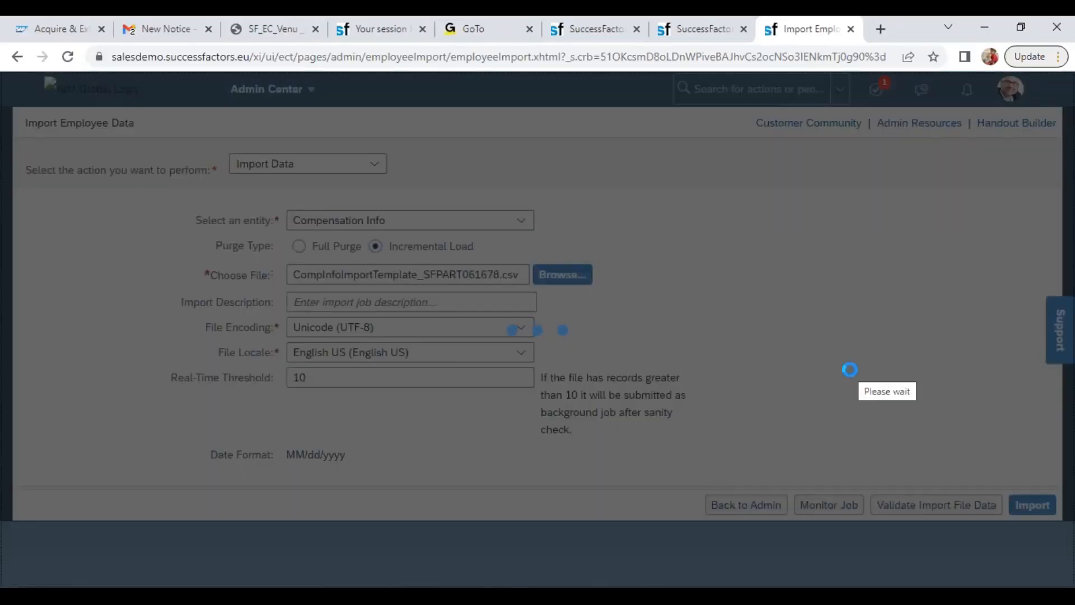
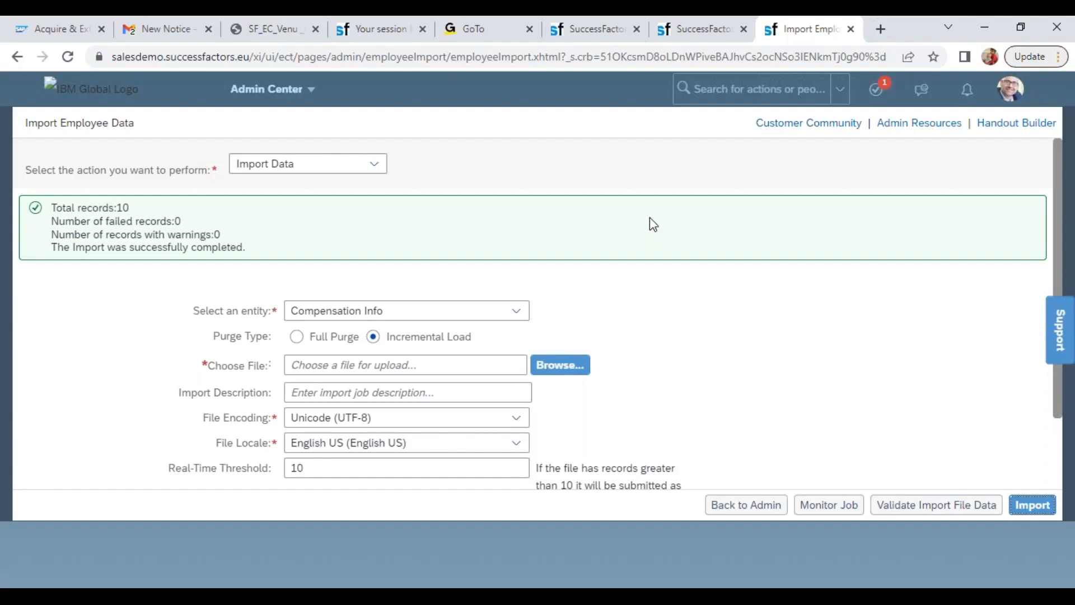
Import the PayComponentRecurringImportTemplate file from the Wipro folder as Pay Component Recurring data
{"action": "left_click", "coordinate": [518, 315]}
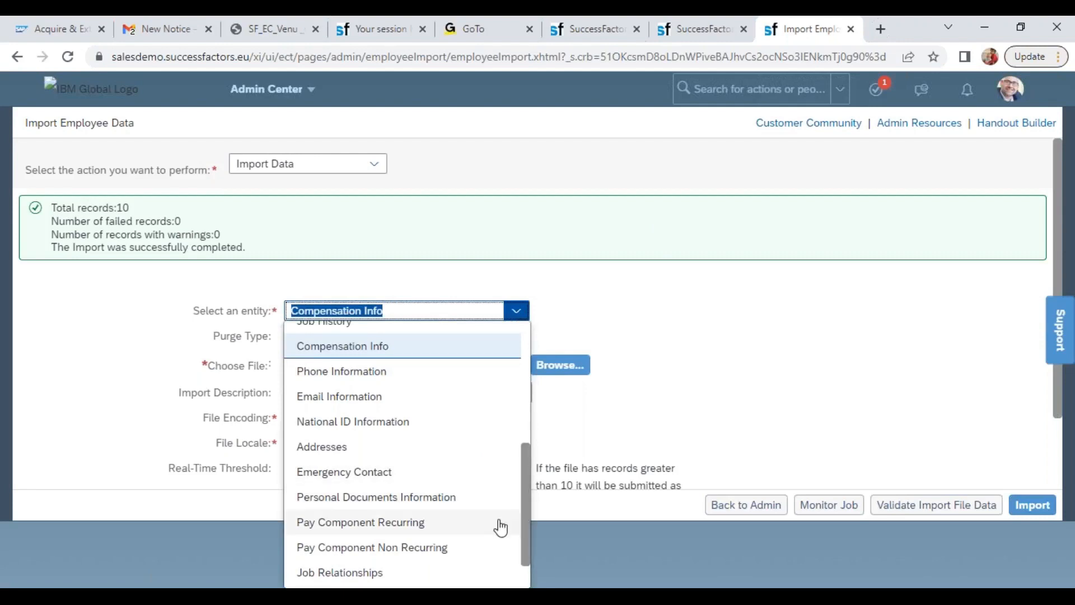
{"action": "left_click", "coordinate": [439, 522]}
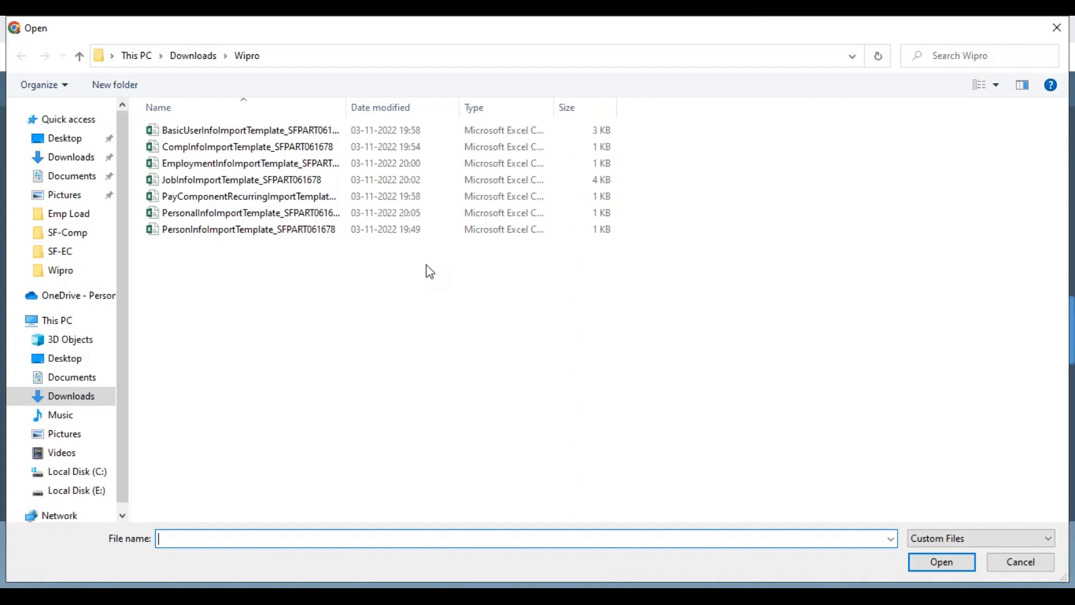
{"action": "double_click", "coordinate": [295, 197]}
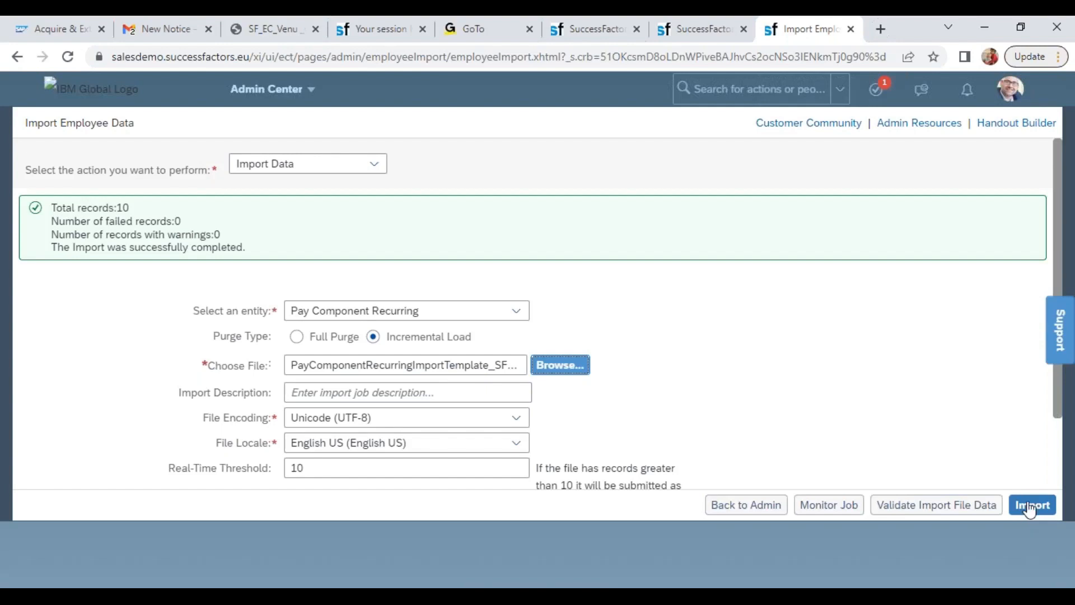
{"action": "mouse_move", "coordinate": [759, 395]}
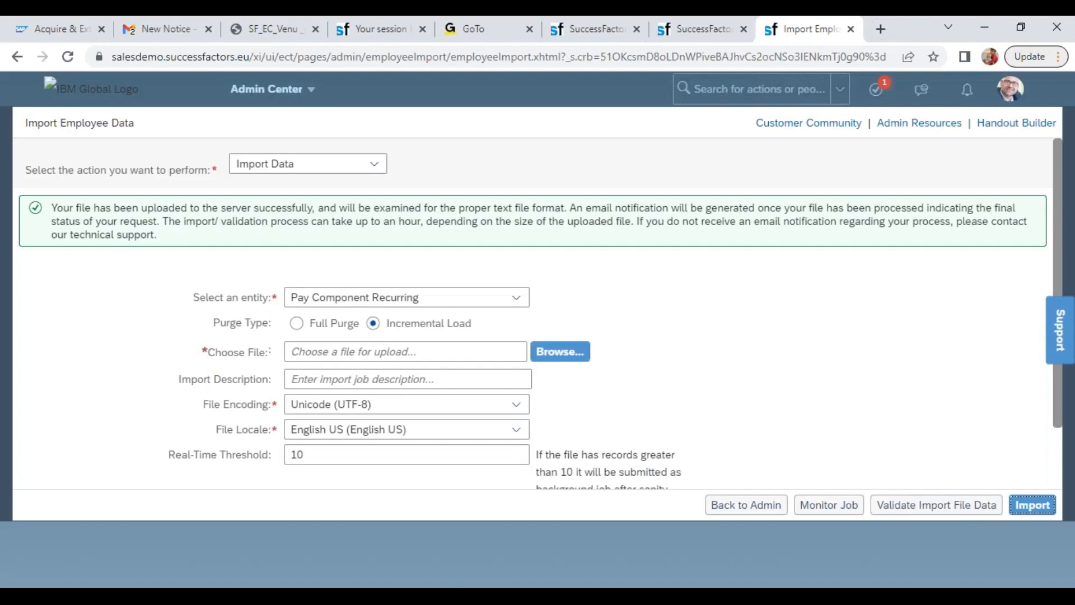
Switch to the BasicUserInfoImportTemplate_SFPART061678 workbook in Excel and review its user ID, name, manager, HR and department-to-time-zone columns
{"action": "left_click", "coordinate": [591, 29]}
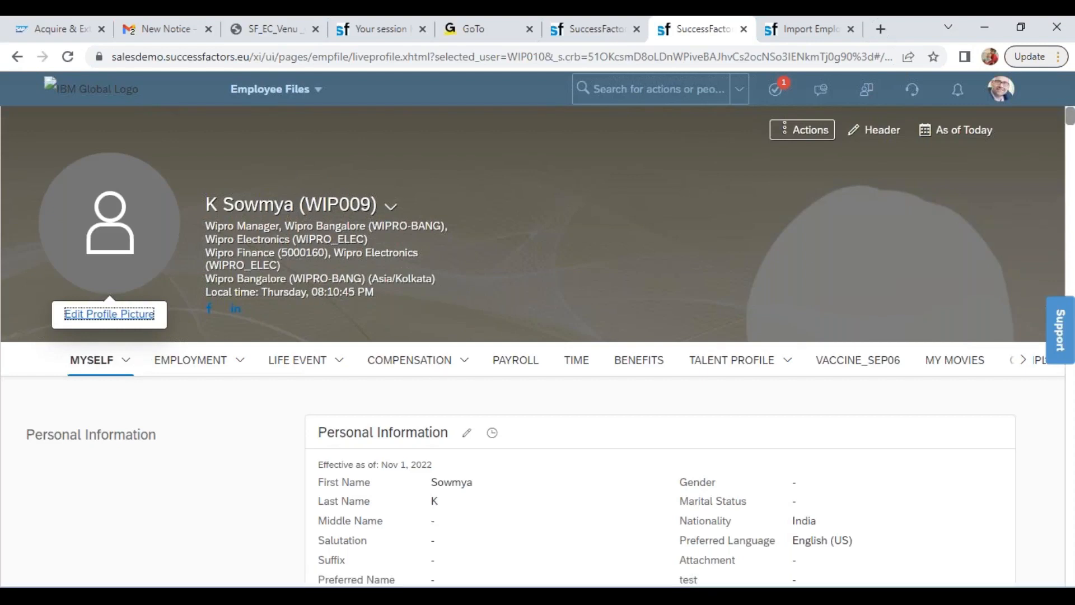
{"action": "left_click", "coordinate": [498, 596]}
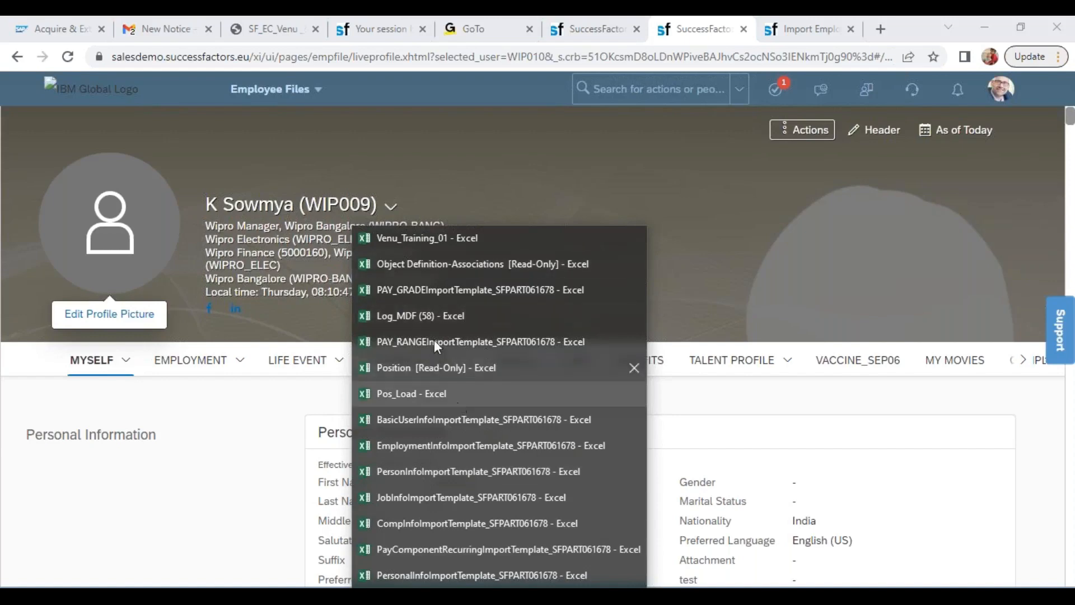
{"action": "left_click", "coordinate": [440, 426]}
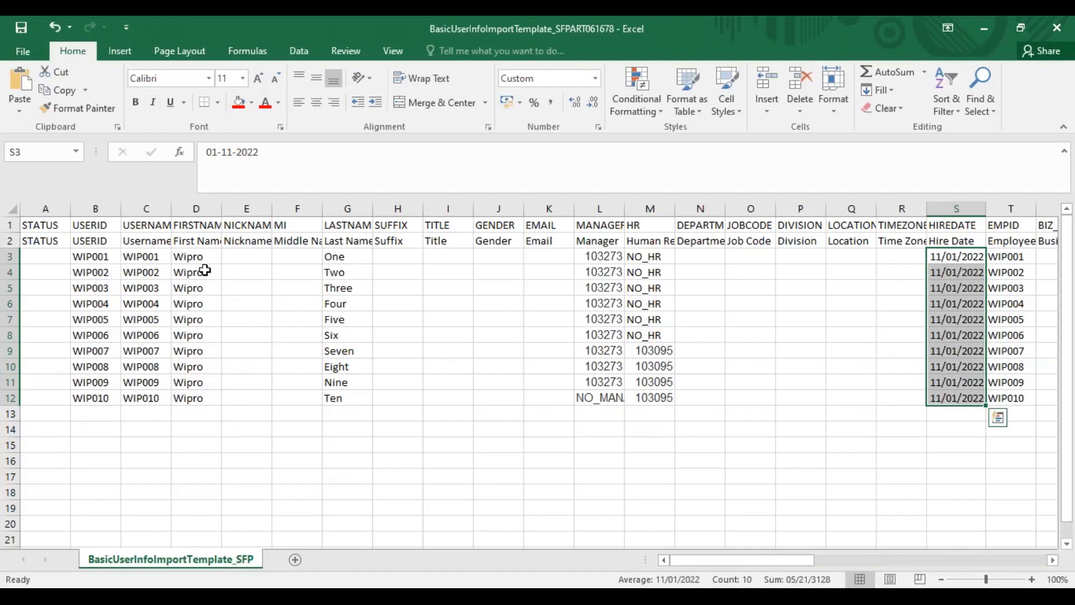
{"action": "left_click", "coordinate": [103, 256]}
{"action": "left_click_drag", "start_coordinate": [103, 256], "coordinate": [149, 398]}
{"action": "left_click", "coordinate": [216, 260]}
{"action": "left_click_drag", "start_coordinate": [216, 260], "coordinate": [341, 262]}
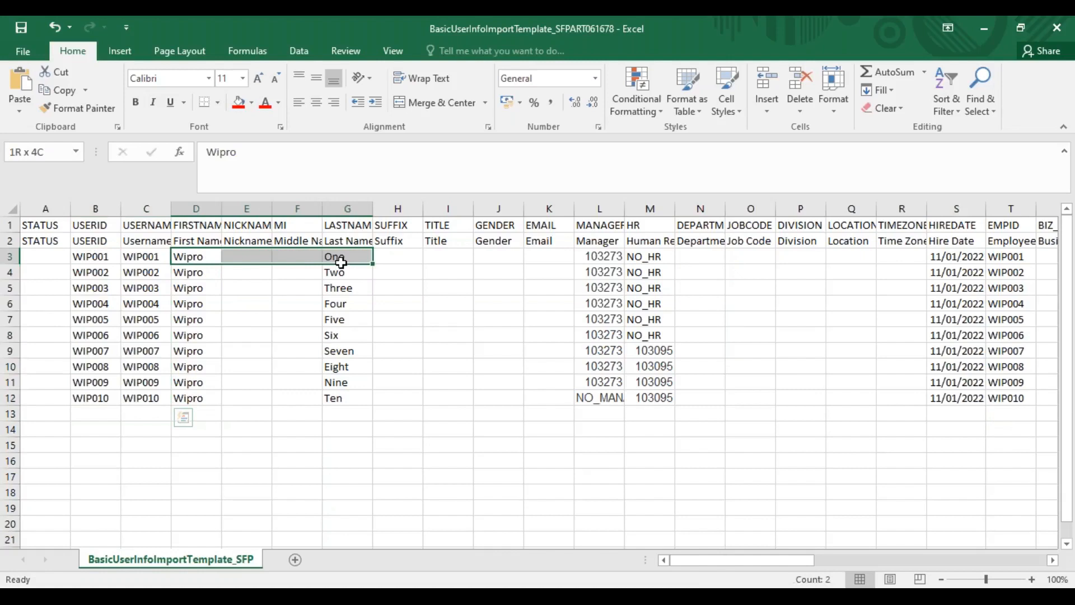
{"action": "left_click", "coordinate": [599, 258]}
{"action": "left_click", "coordinate": [631, 253]}
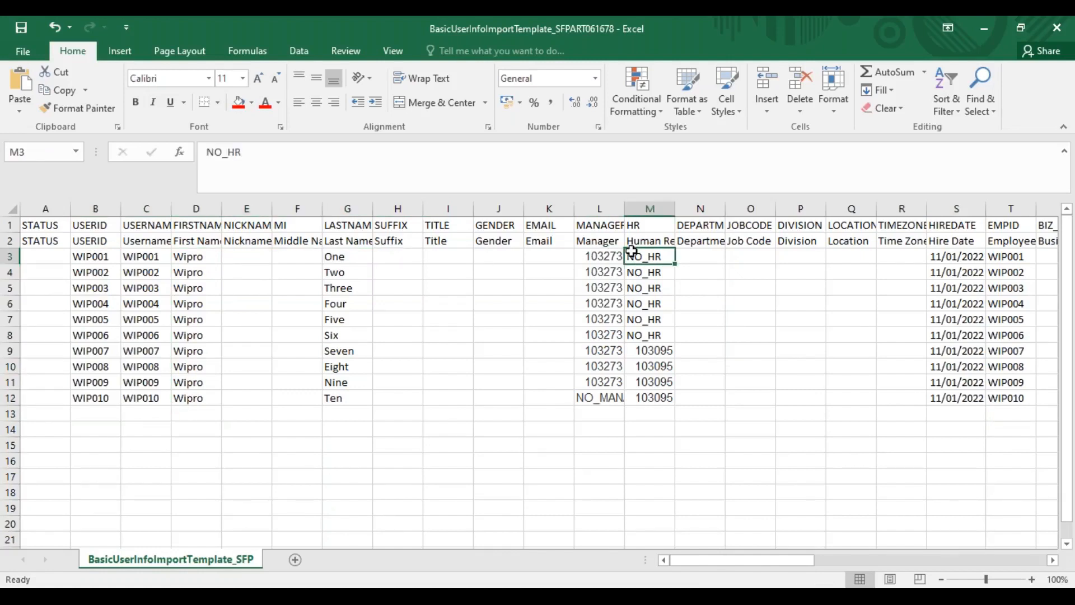
{"action": "left_click_drag", "start_coordinate": [684, 252], "coordinate": [897, 394]}
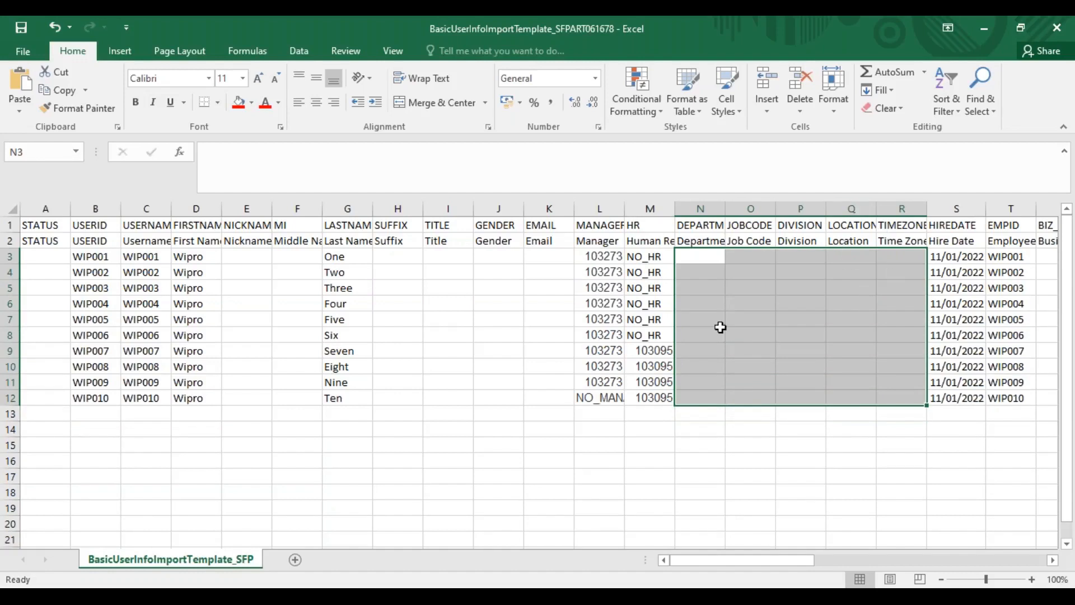
Return to the employee's profile in the browser and show the Current Pay compensation details
{"action": "key", "text": "alt+Tab"}
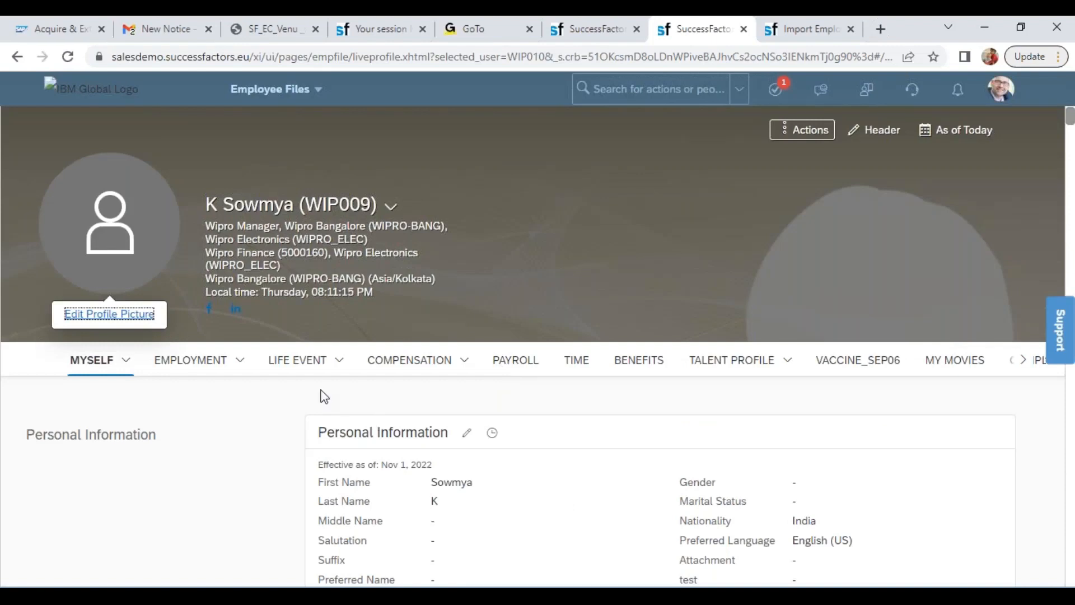
{"action": "left_click", "coordinate": [469, 369]}
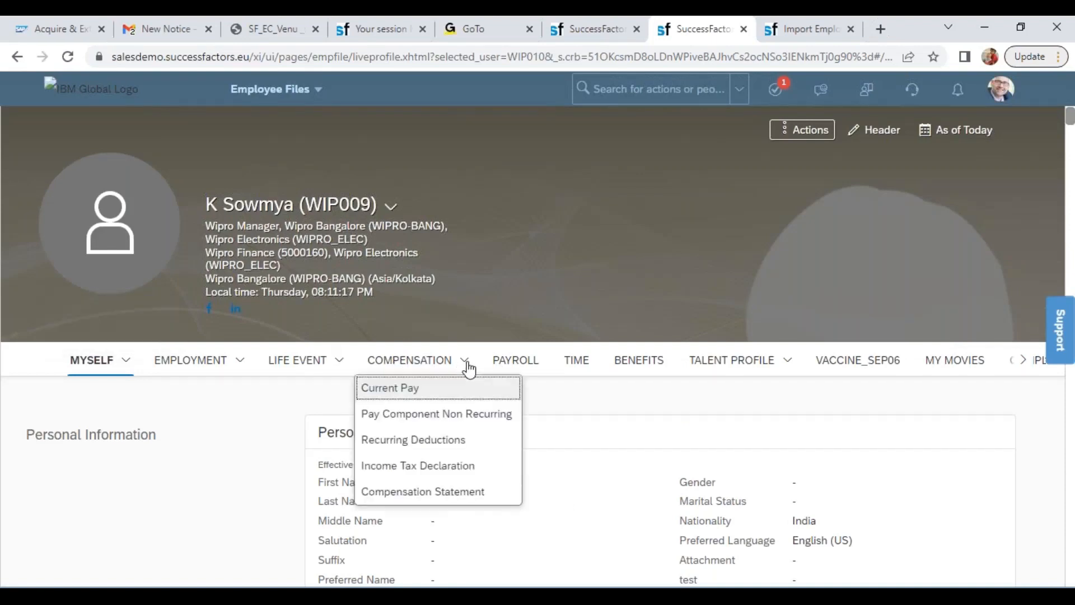
{"action": "left_click", "coordinate": [421, 386]}
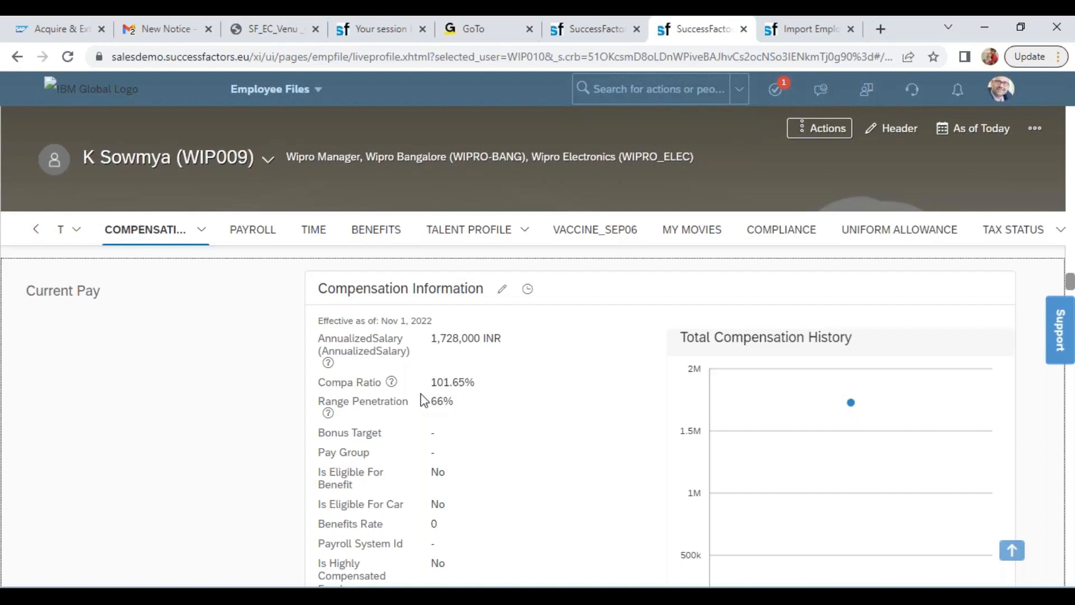
Switch to the 2080146 import steps document in Adobe Reader and highlight the Basic Import and Personal Information Import entries in turn
{"action": "key", "text": "alt+Tab"}
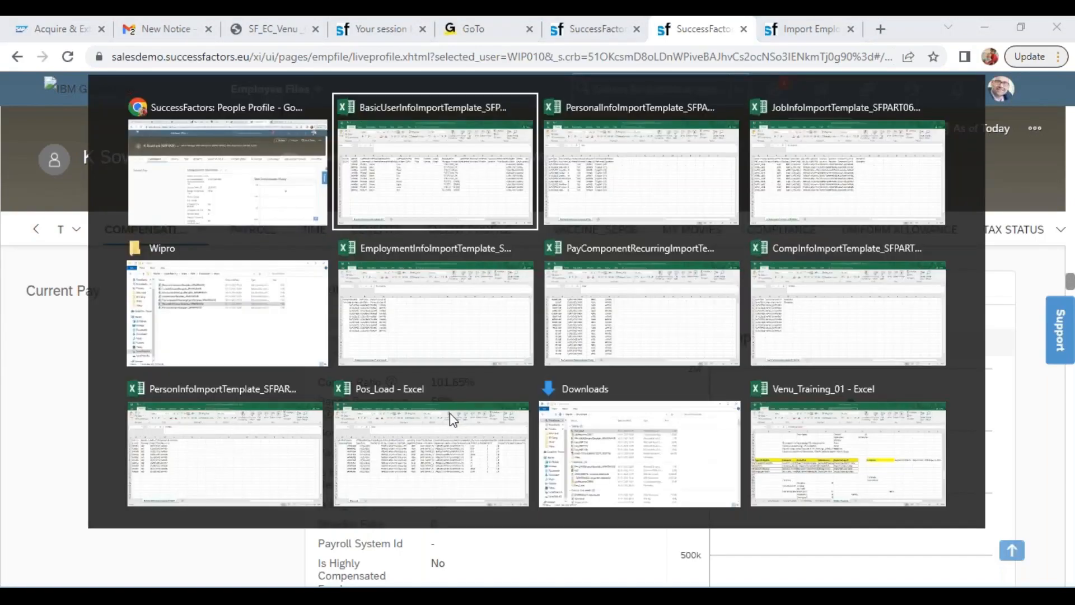
{"action": "key", "text": "alt+Tab"}
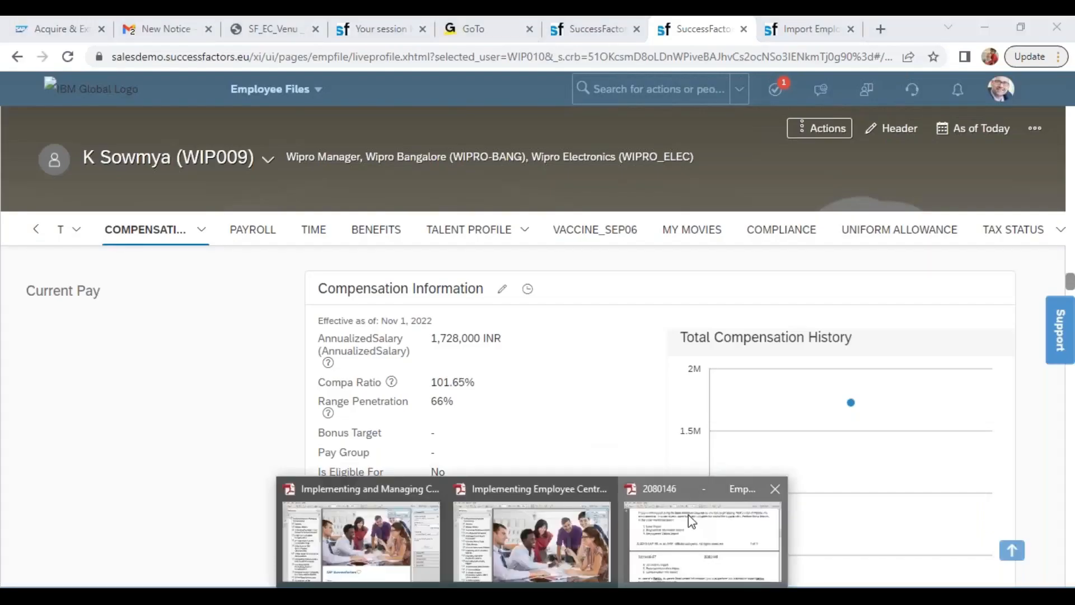
{"action": "left_click", "coordinate": [687, 515]}
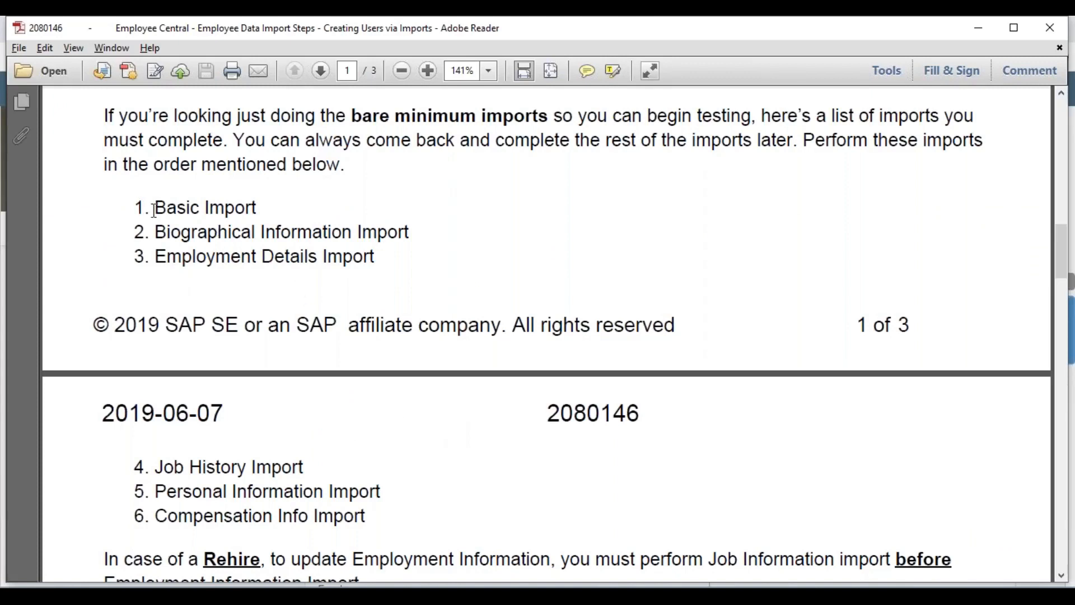
{"action": "left_click_drag", "start_coordinate": [156, 210], "coordinate": [259, 209]}
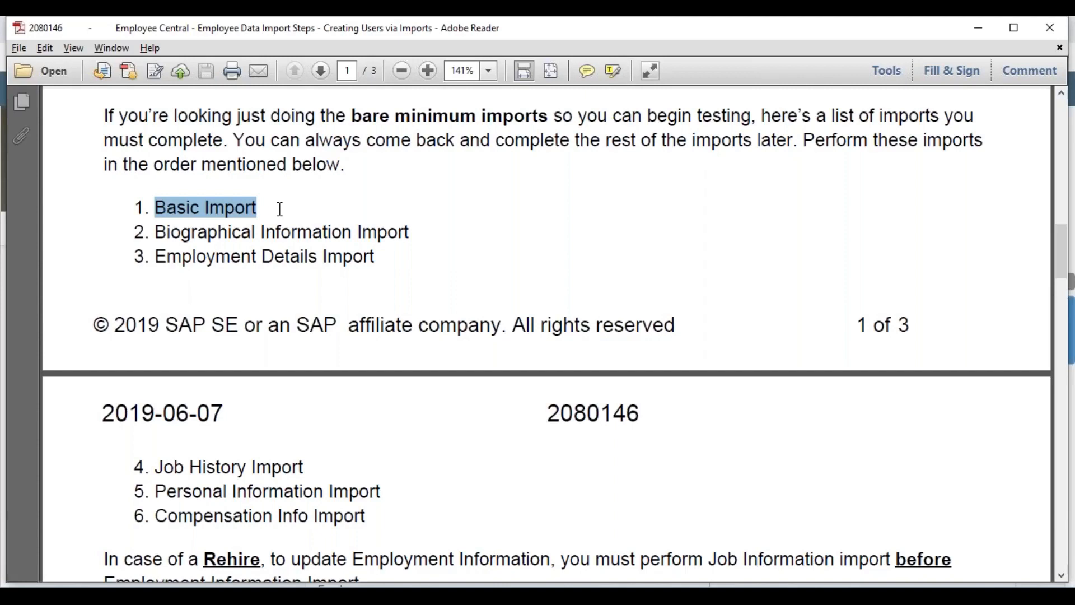
{"action": "left_click_drag", "start_coordinate": [154, 492], "coordinate": [373, 496]}
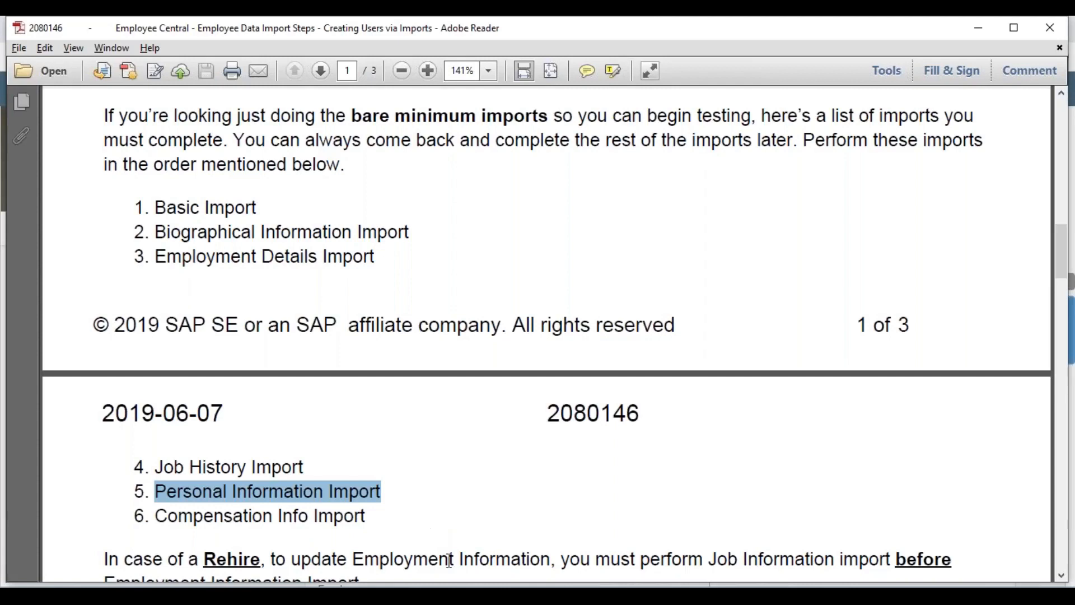
Compare the person ID columns of the PersonInfoImportTemplate and PersonalInfoImportTemplate workbooks in Excel
{"action": "left_click", "coordinate": [499, 597]}
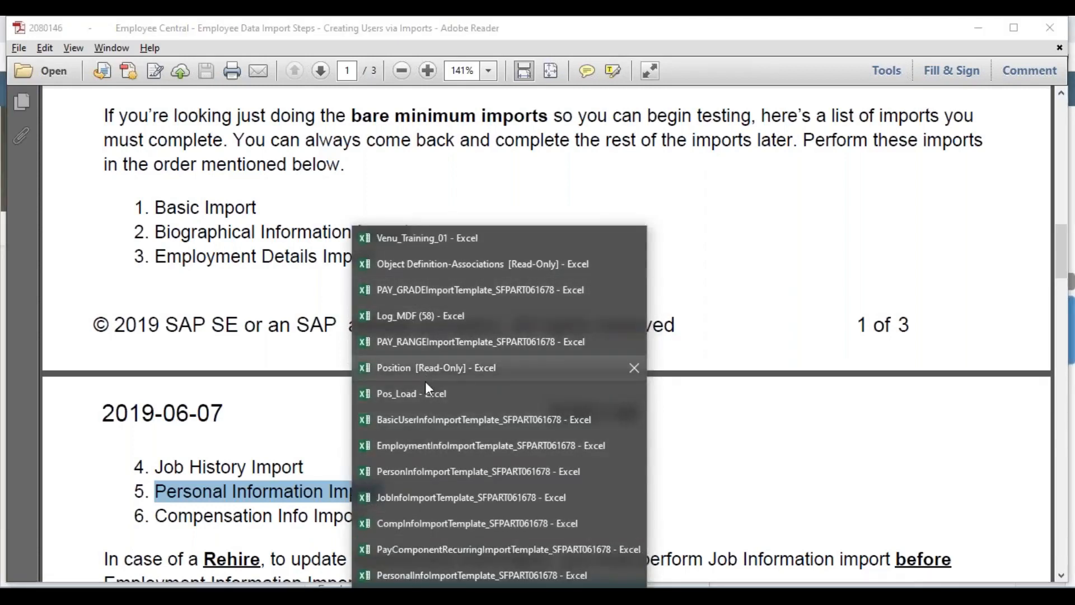
{"action": "left_click", "coordinate": [423, 477]}
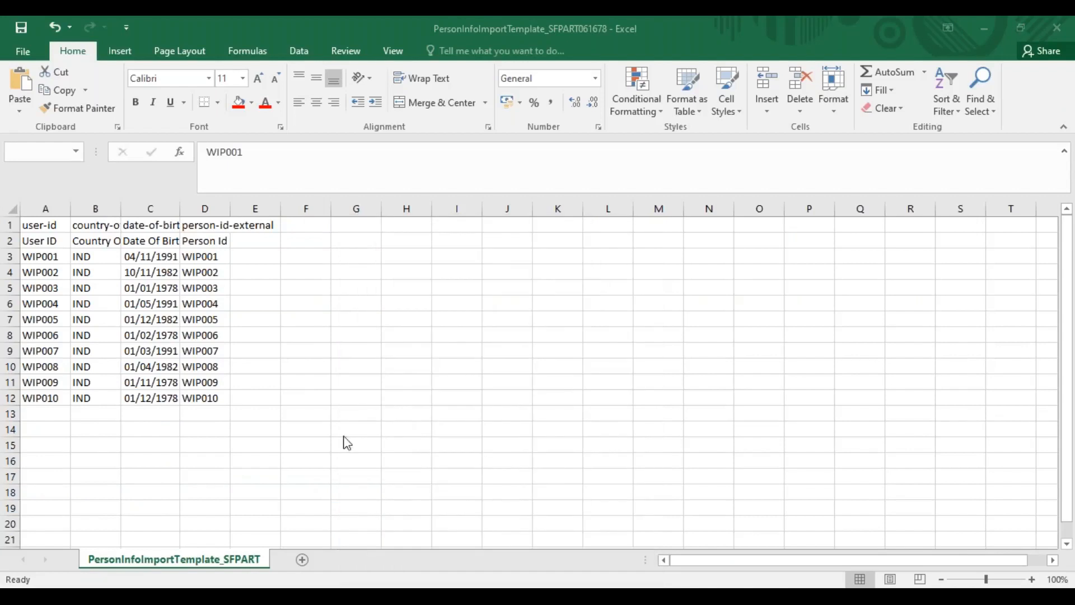
{"action": "left_click_drag", "start_coordinate": [205, 256], "coordinate": [204, 397]}
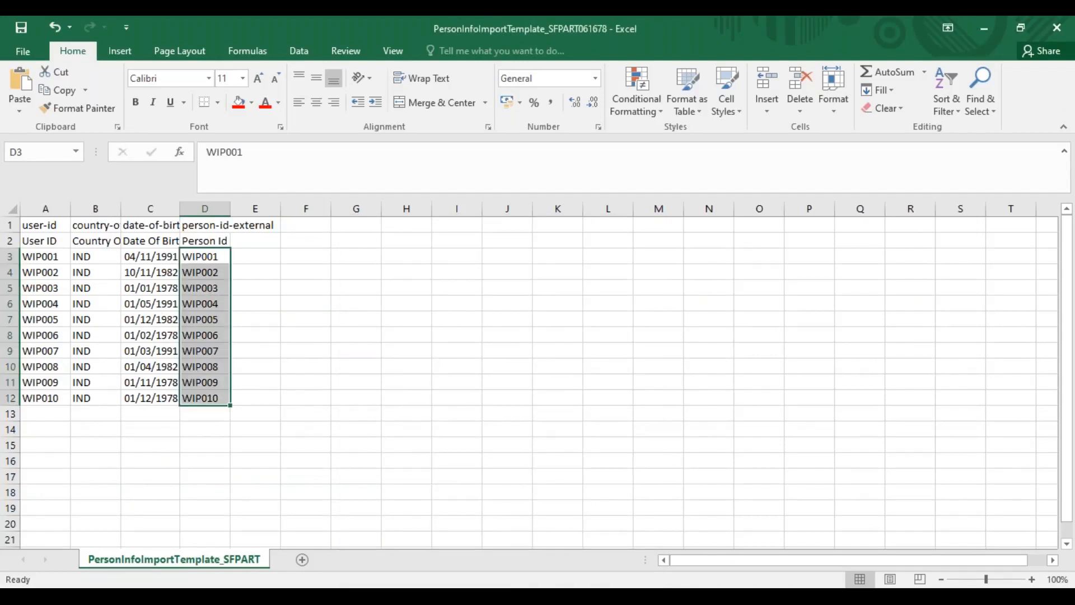
{"action": "left_click", "coordinate": [499, 597]}
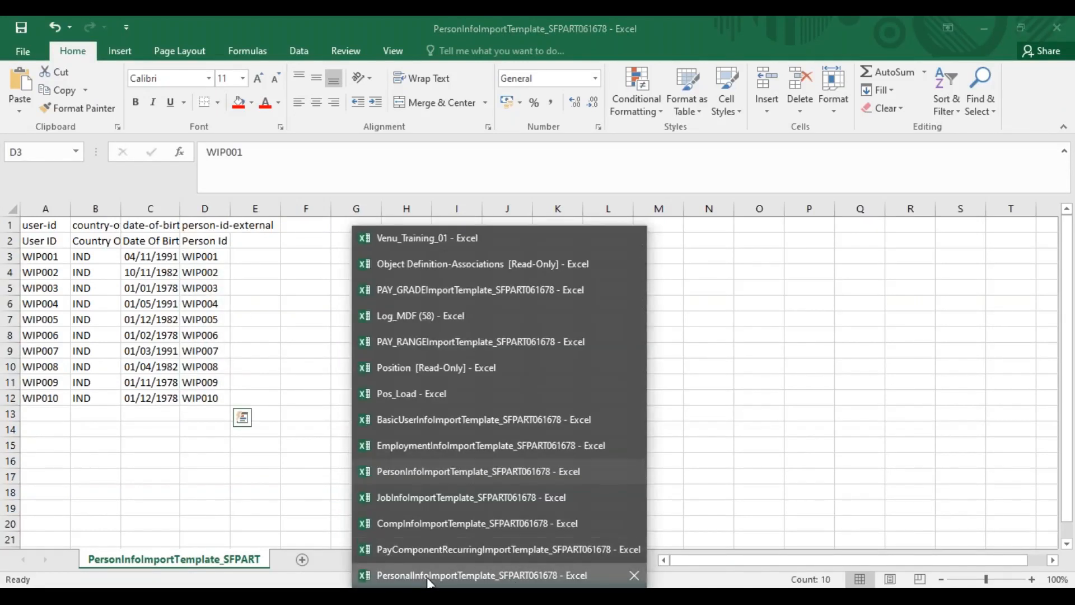
{"action": "left_click", "coordinate": [455, 574]}
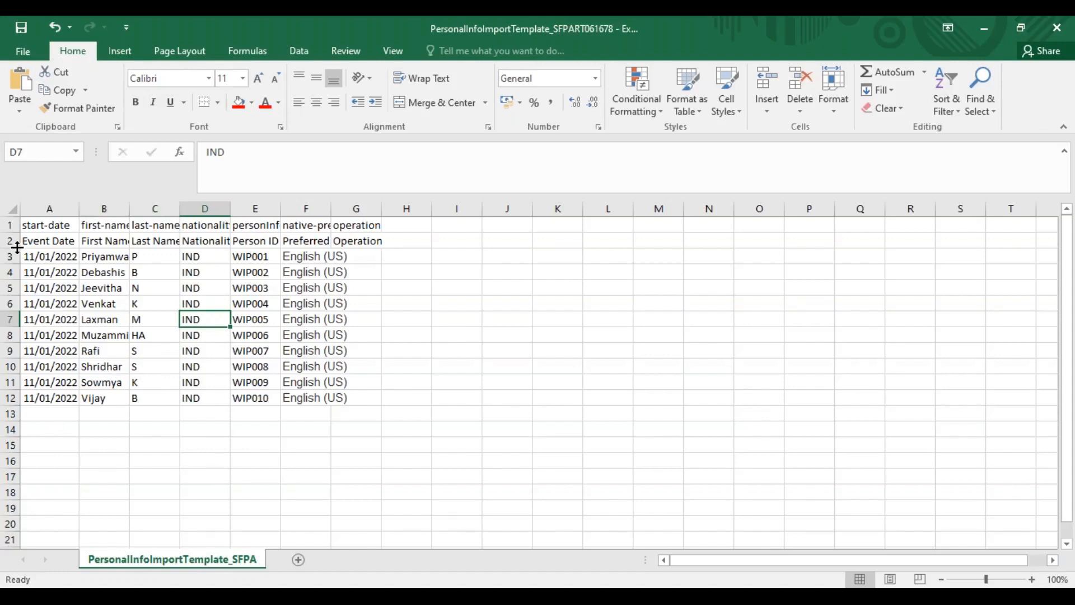
{"action": "left_click", "coordinate": [255, 209]}
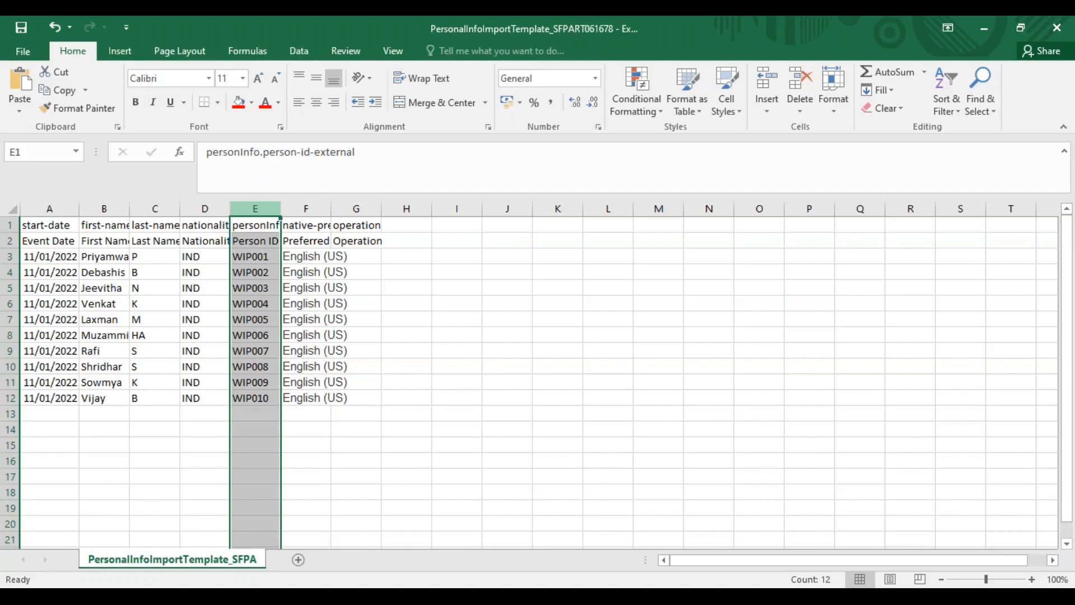
{"action": "key", "text": "alt+Tab"}
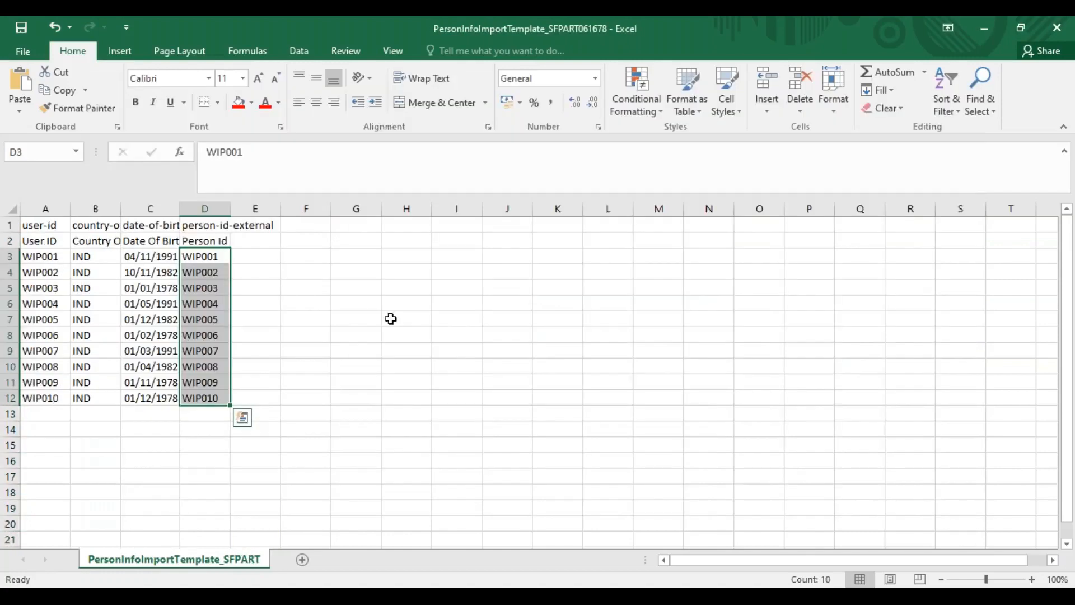
Return to the employee's profile in the browser and examine the pay components, annualized salary, compa ratio and range penetration
{"action": "key", "text": "alt+Tab"}
{"action": "key", "text": "Tab"}
{"action": "key", "text": "Tab"}
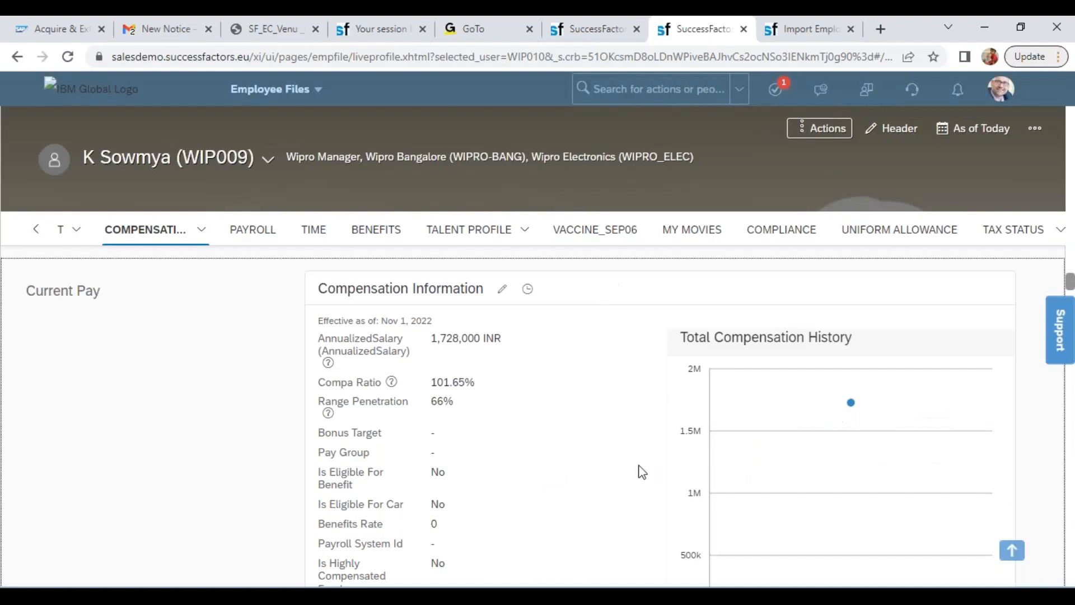
{"action": "left_click", "coordinate": [1043, 109]}
{"action": "left_click_drag", "start_coordinate": [1069, 283], "coordinate": [1071, 294]}
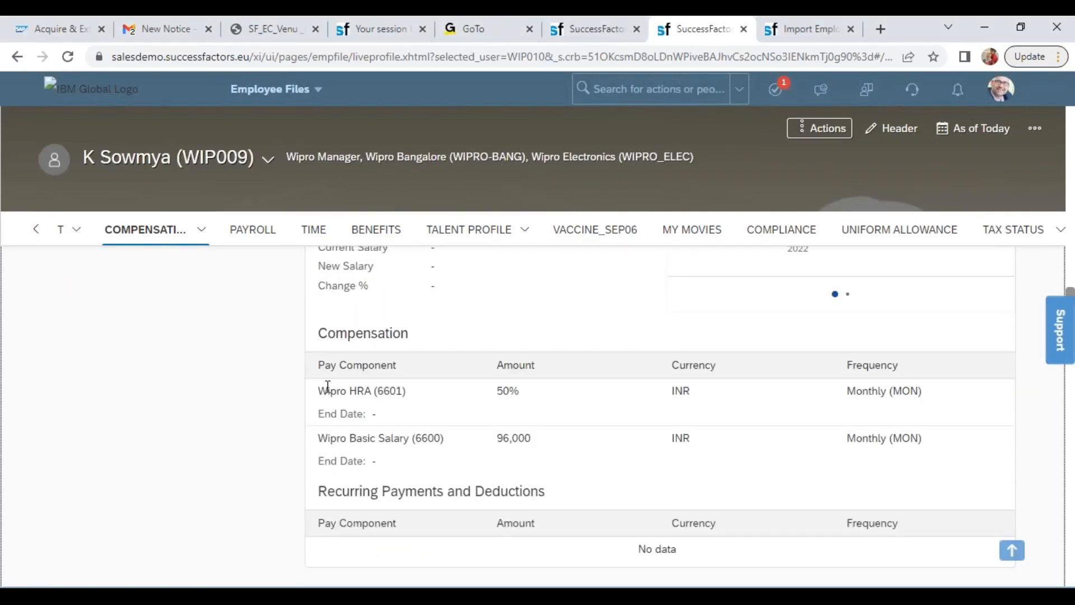
{"action": "left_click_drag", "start_coordinate": [327, 391], "coordinate": [529, 454]}
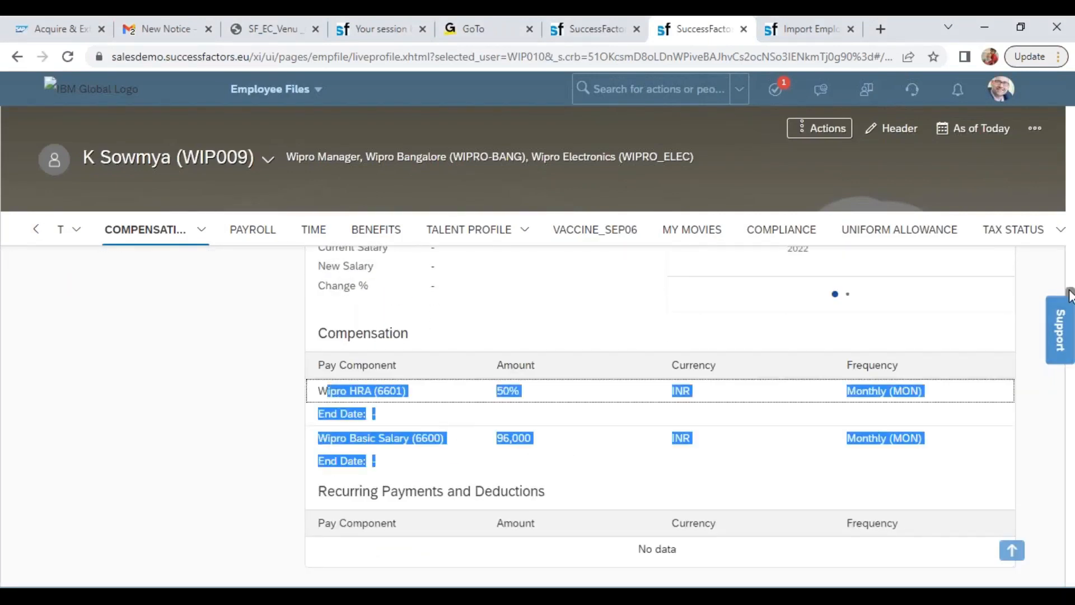
{"action": "scroll", "coordinate": [1069, 290], "scroll_direction": "up", "scroll_amount": 3}
{"action": "scroll", "coordinate": [1070, 290], "scroll_direction": "up", "scroll_amount": 4}
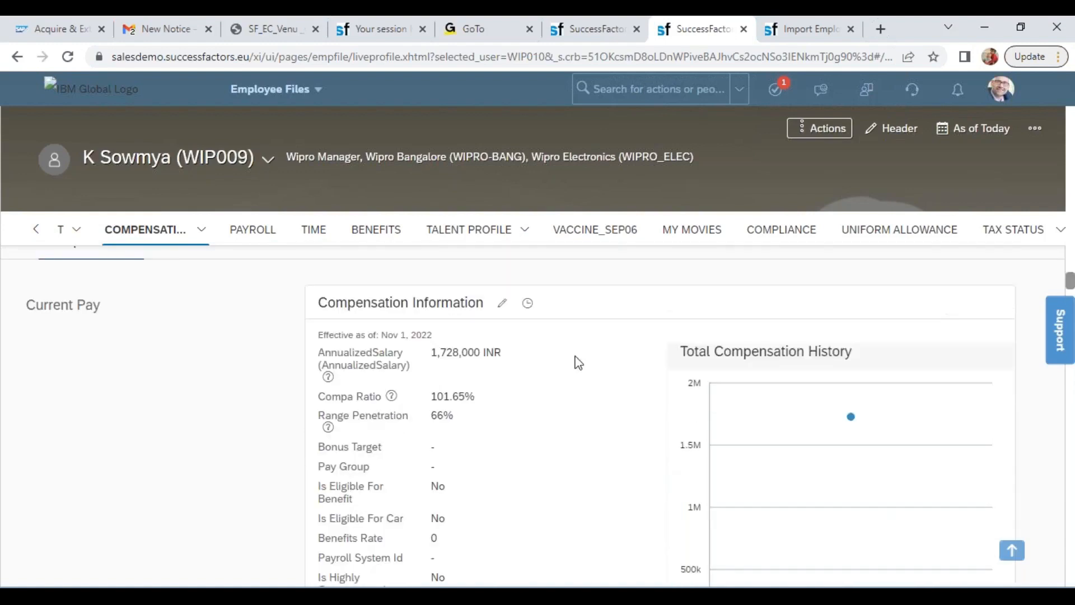
{"action": "left_click_drag", "start_coordinate": [446, 351], "coordinate": [479, 417]}
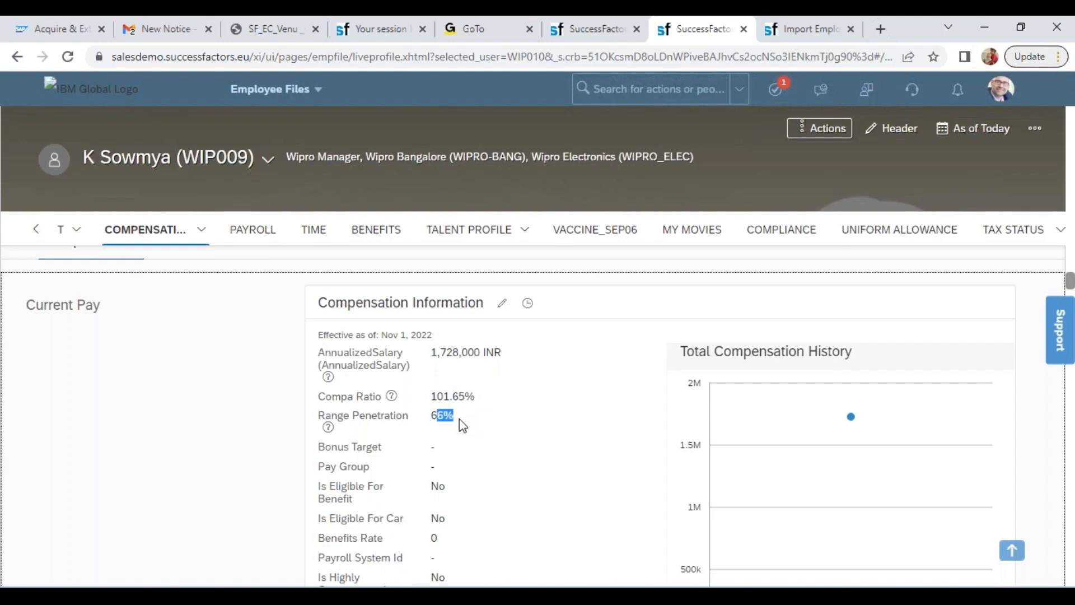
Review the Nov 01, 2022 compensation change history record, including its event, event reason and pay components, and close the history
{"action": "left_click", "coordinate": [528, 303]}
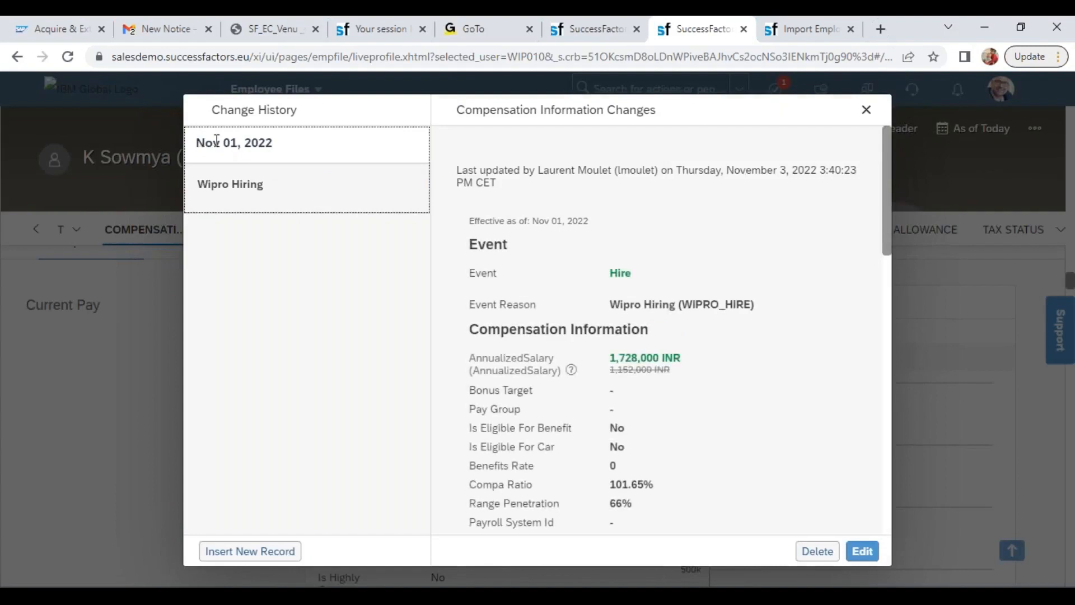
{"action": "left_click", "coordinate": [263, 141]}
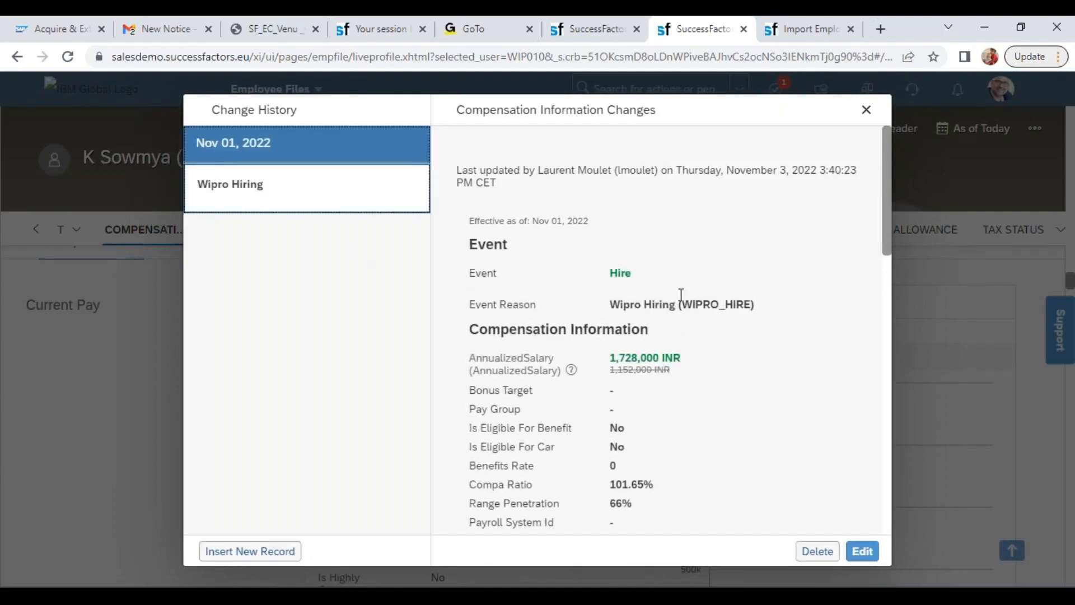
{"action": "left_click_drag", "start_coordinate": [613, 267], "coordinate": [755, 305]}
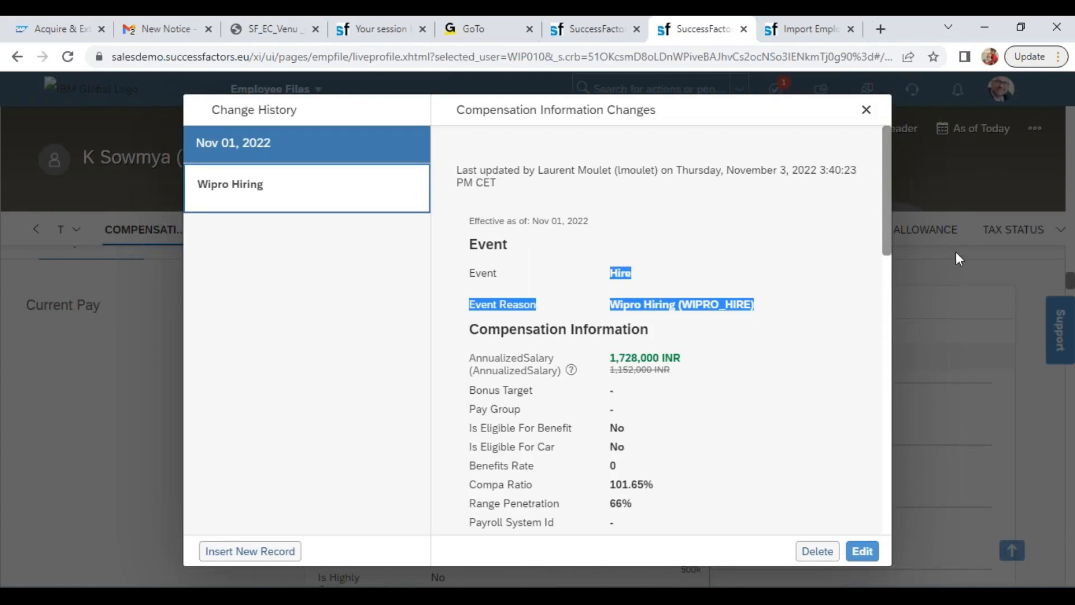
{"action": "left_click_drag", "start_coordinate": [888, 246], "coordinate": [892, 527]}
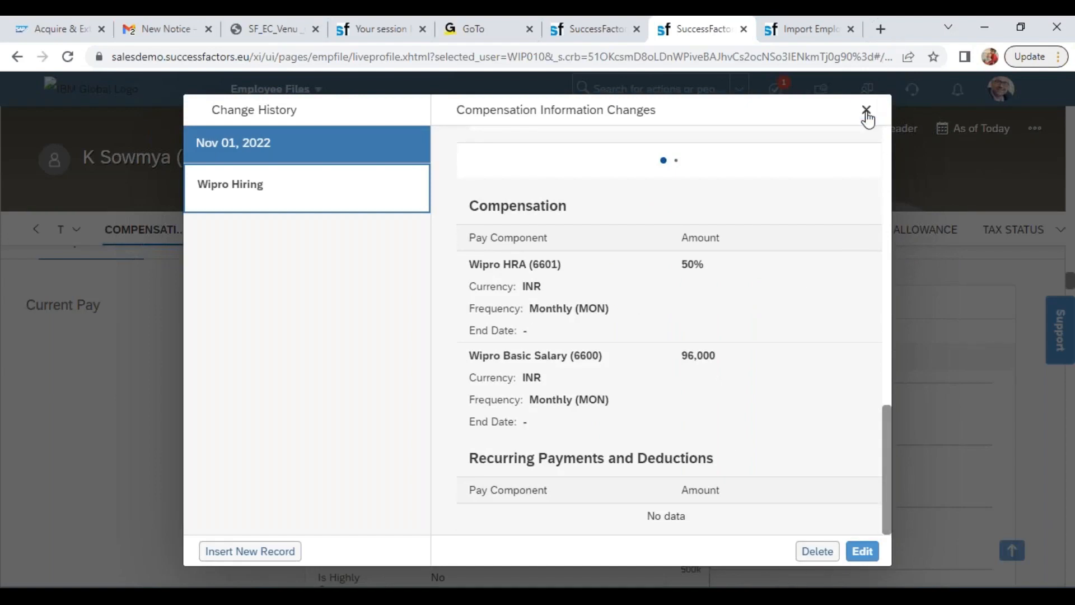
{"action": "left_click", "coordinate": [866, 110]}
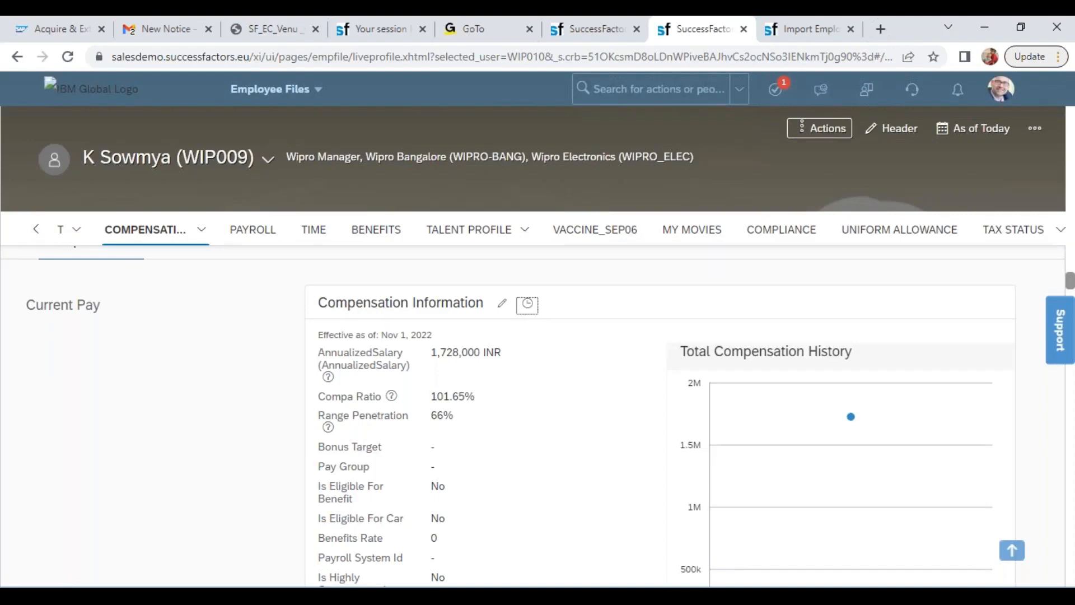
Open the employee's Job Information change history, examine the event and event reason of the Nov 01, 2022 Wipro Hiring record, and close the history
{"action": "left_click", "coordinate": [36, 230]}
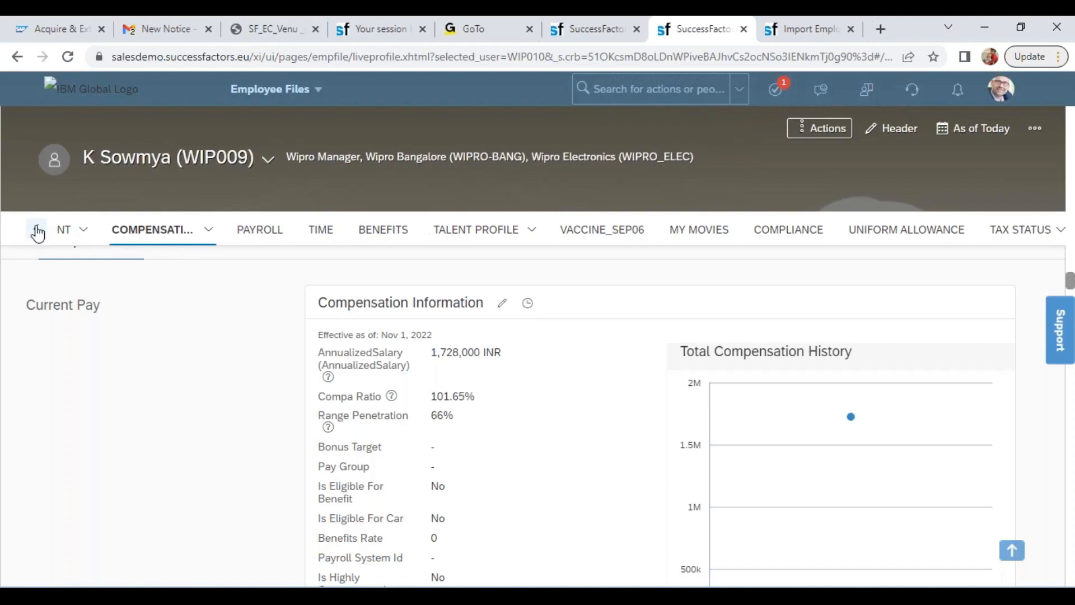
{"action": "left_click", "coordinate": [37, 233]}
{"action": "left_click", "coordinate": [239, 230]}
{"action": "left_click", "coordinate": [219, 284]}
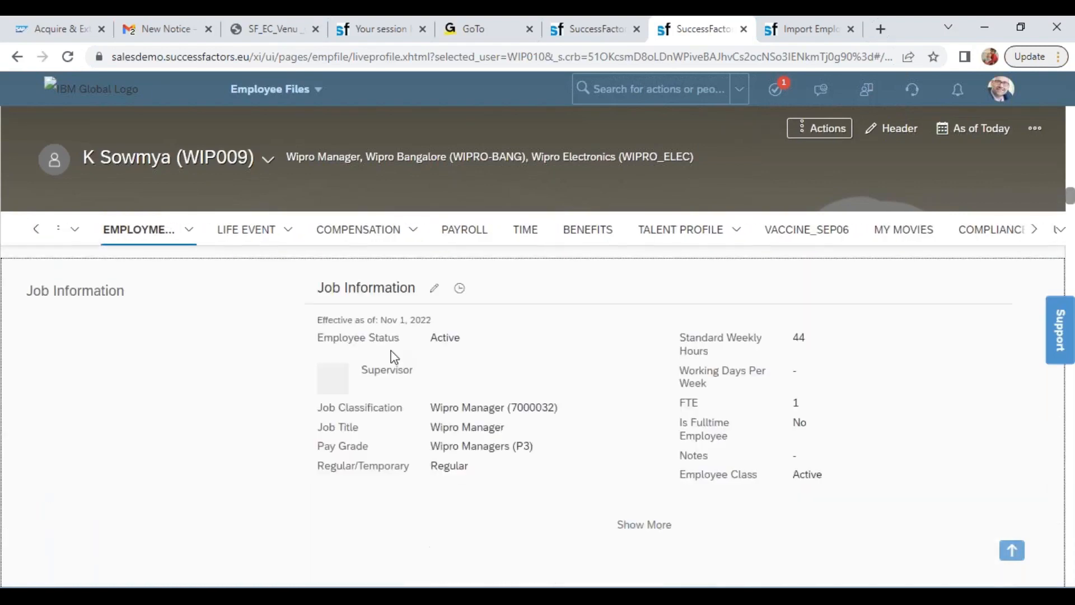
{"action": "left_click", "coordinate": [458, 297]}
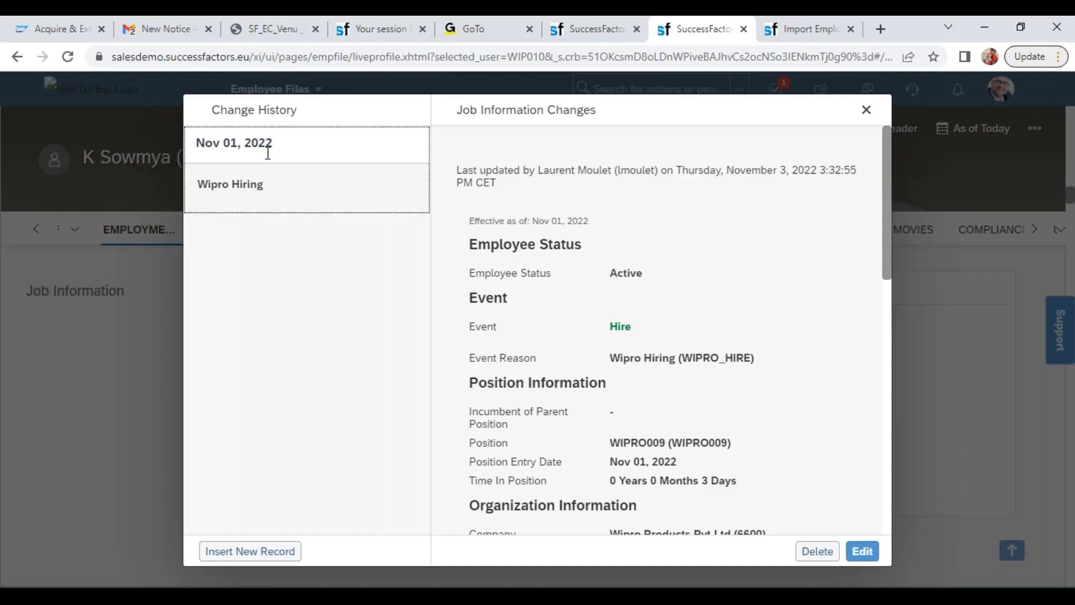
{"action": "left_click", "coordinate": [303, 201]}
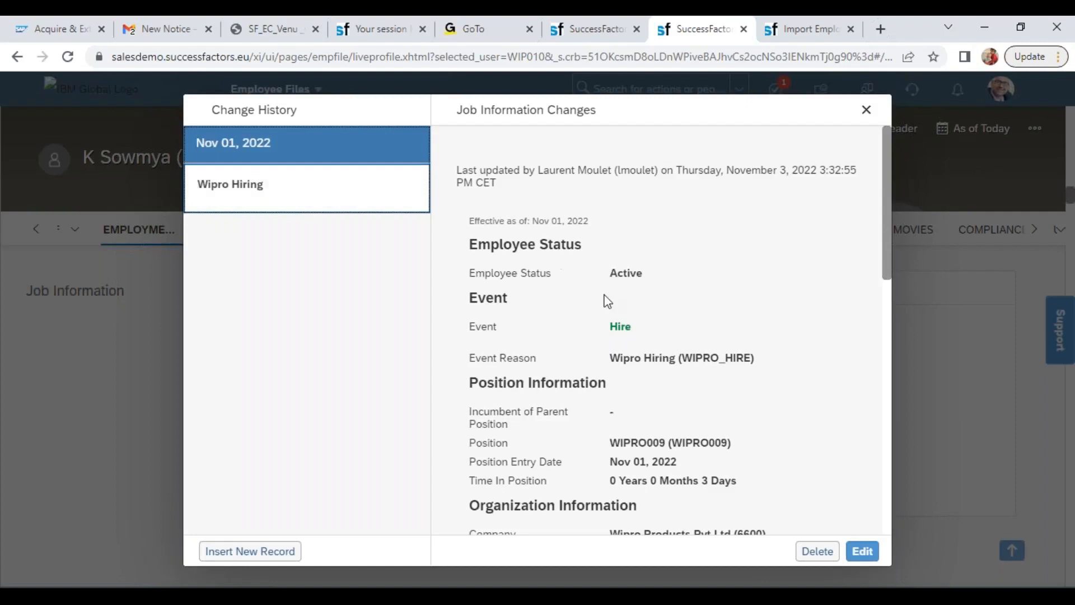
{"action": "double_click", "coordinate": [637, 355]}
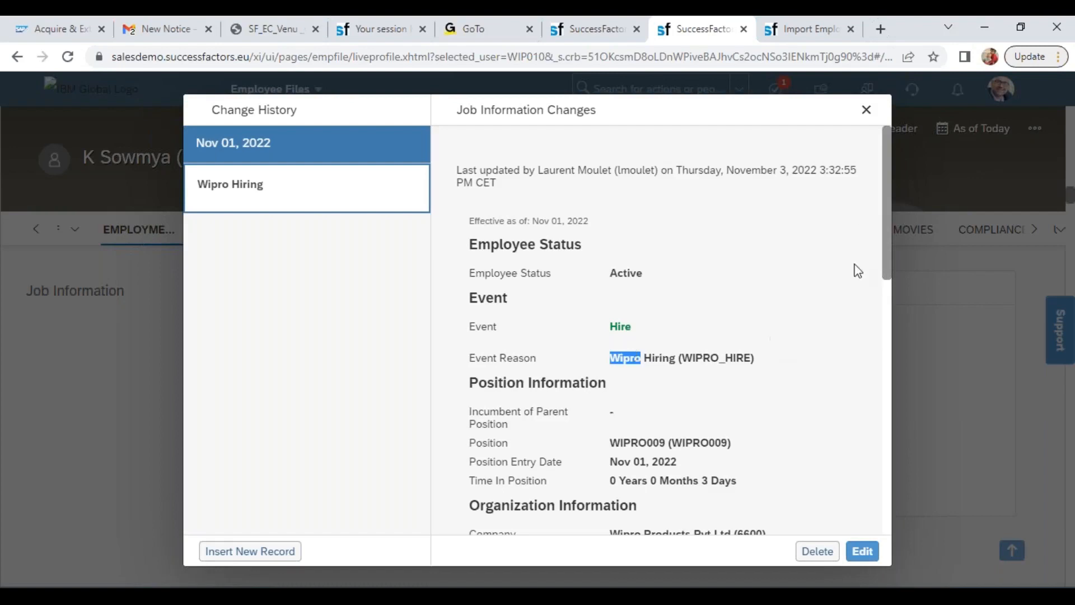
{"action": "left_click", "coordinate": [866, 110]}
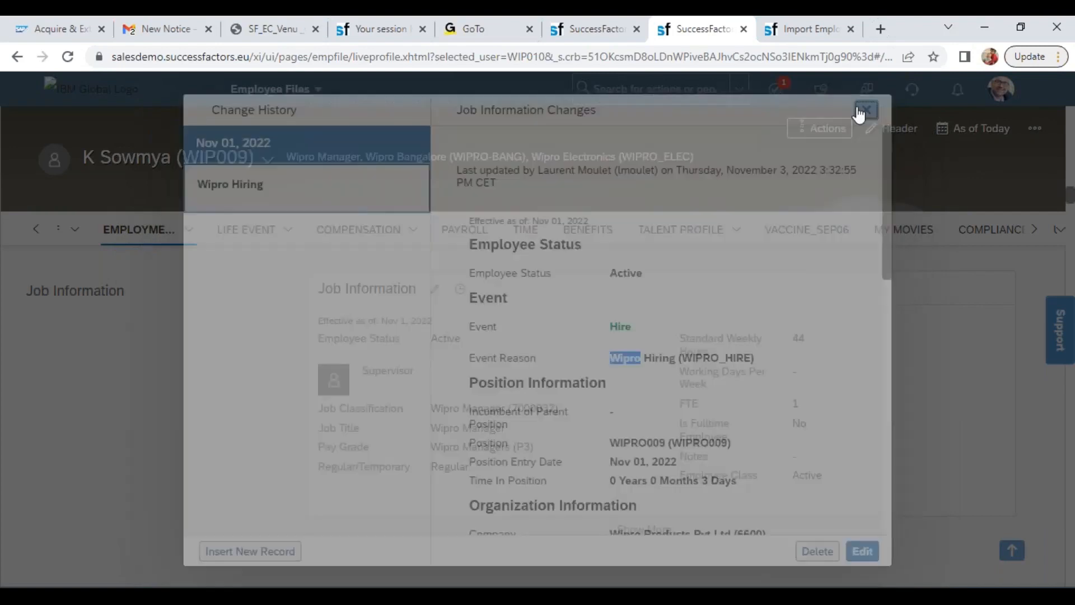
Switch to the Import Employee Data page and choose Job History as the entity to import
{"action": "left_click", "coordinate": [800, 29]}
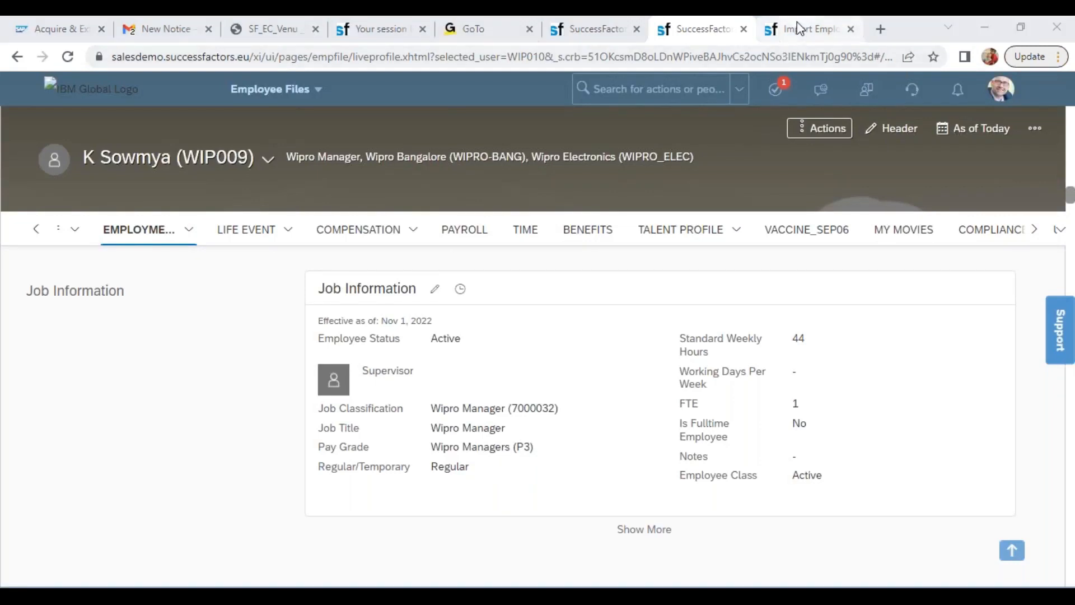
{"action": "left_click", "coordinate": [516, 296]}
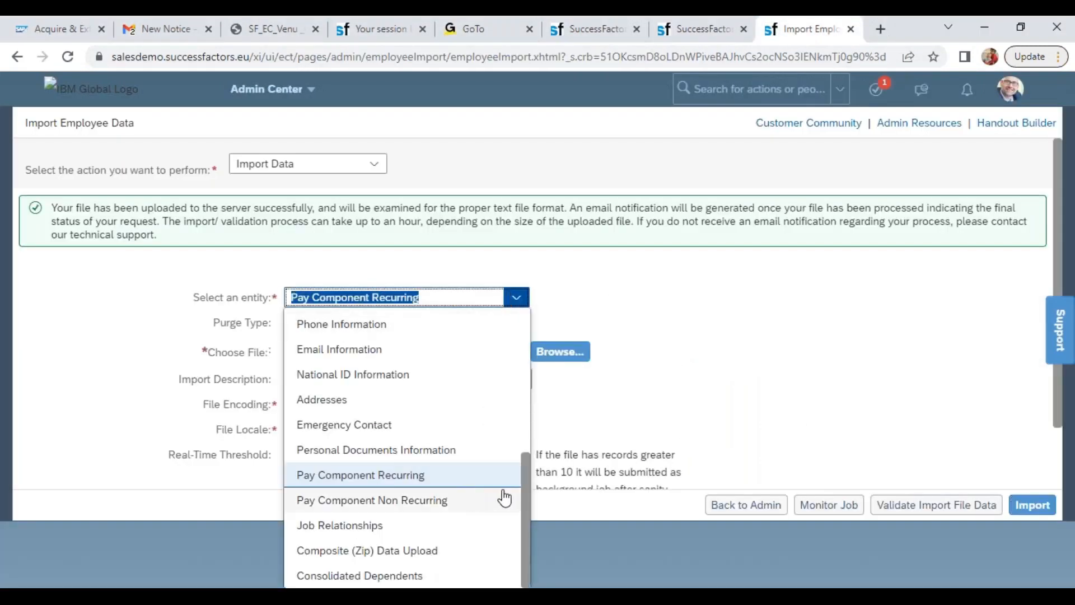
{"action": "left_click_drag", "start_coordinate": [524, 518], "coordinate": [519, 395]}
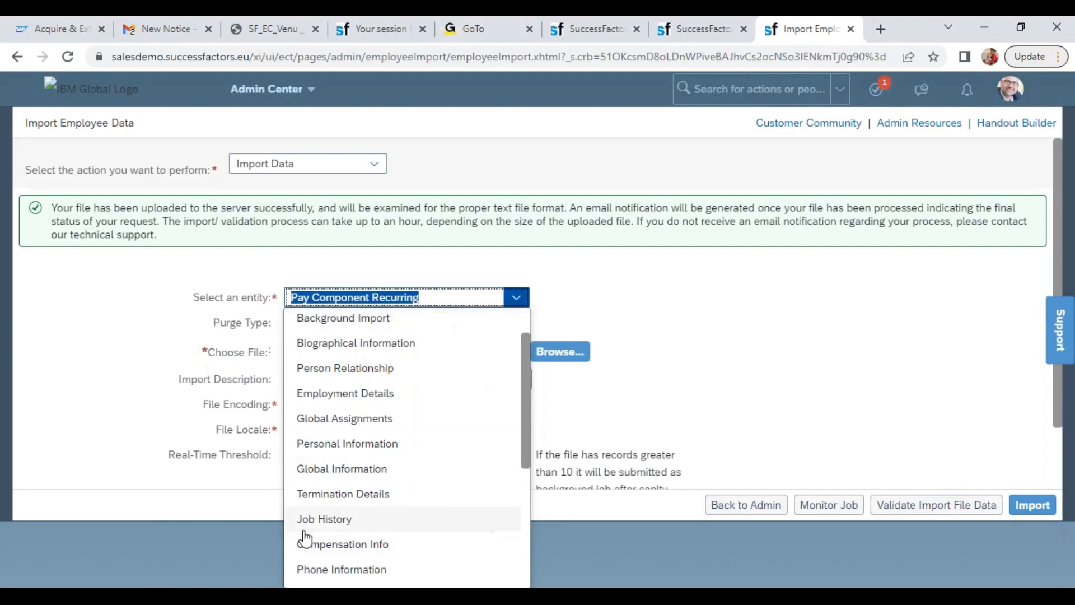
{"action": "left_click", "coordinate": [338, 521]}
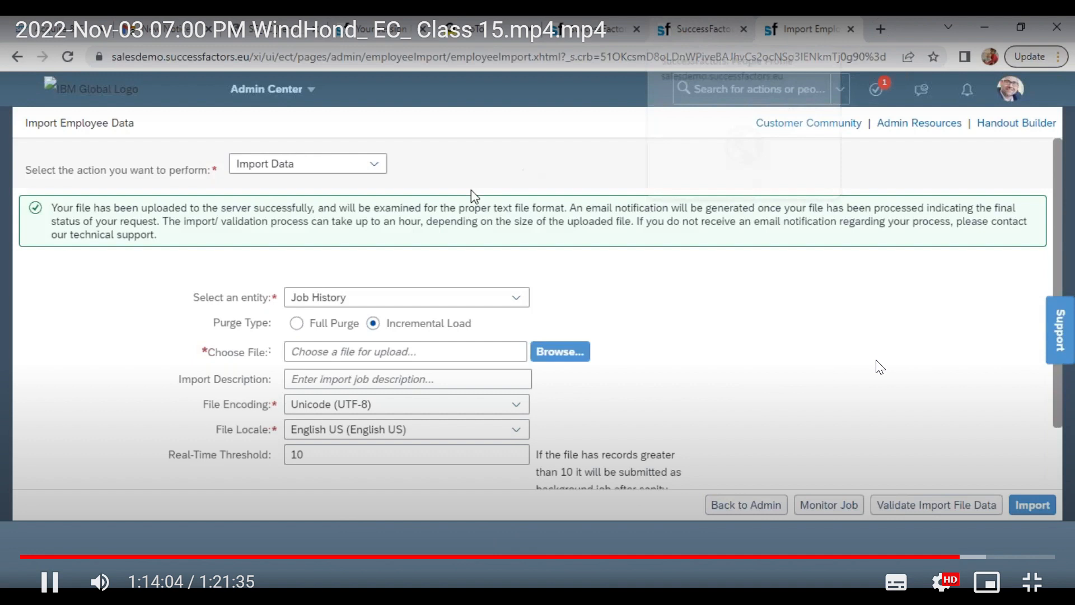
Change the action to Download Template and choose Job History as the template entity
{"action": "left_click", "coordinate": [379, 169]}
{"action": "left_click", "coordinate": [383, 176]}
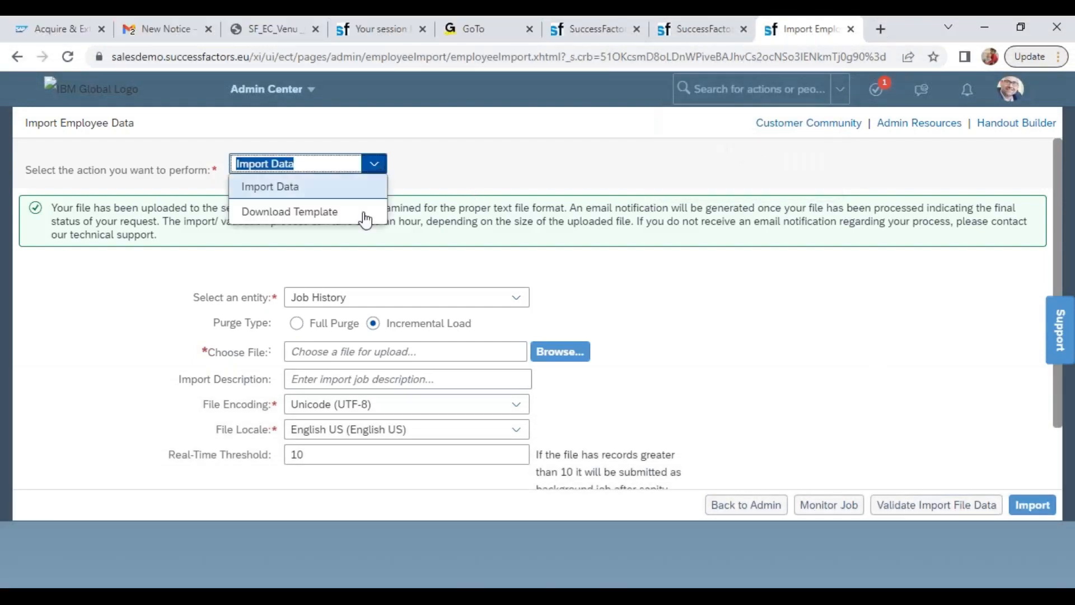
{"action": "left_click", "coordinate": [331, 220]}
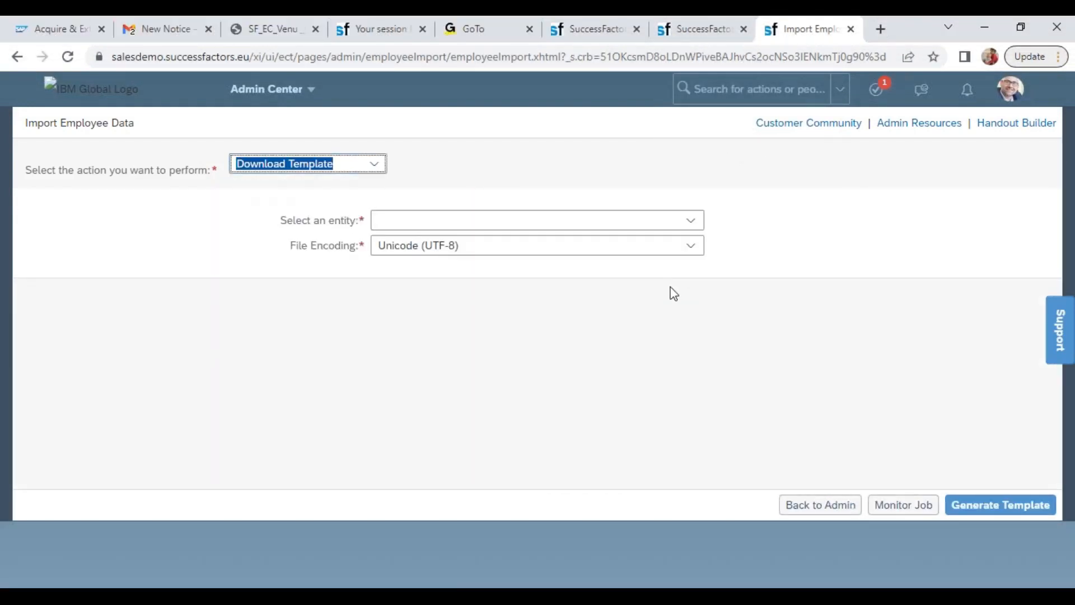
{"action": "left_click", "coordinate": [690, 221]}
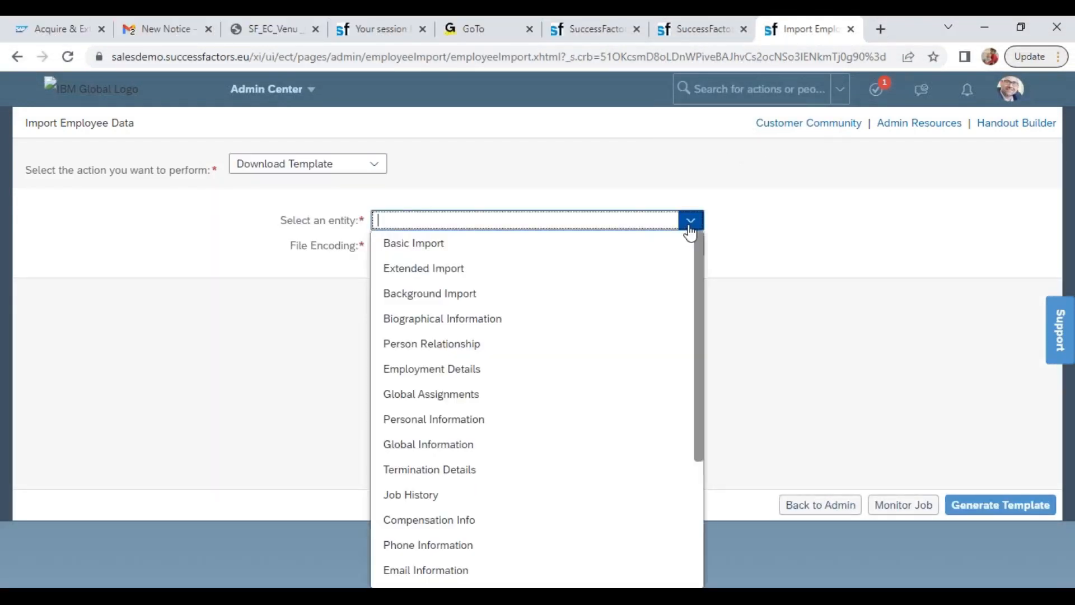
{"action": "left_click", "coordinate": [470, 496]}
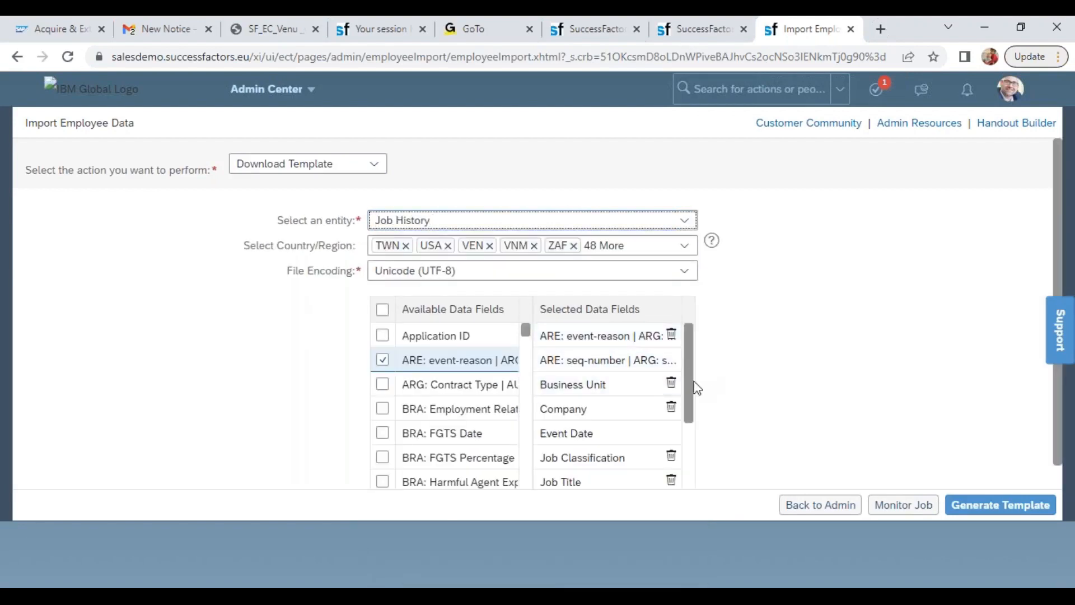
Remove Business Unit, Company, Job Classification, Job Title, Location, Position, Supervisor and Timezone from the selected data fields
{"action": "left_click", "coordinate": [671, 383]}
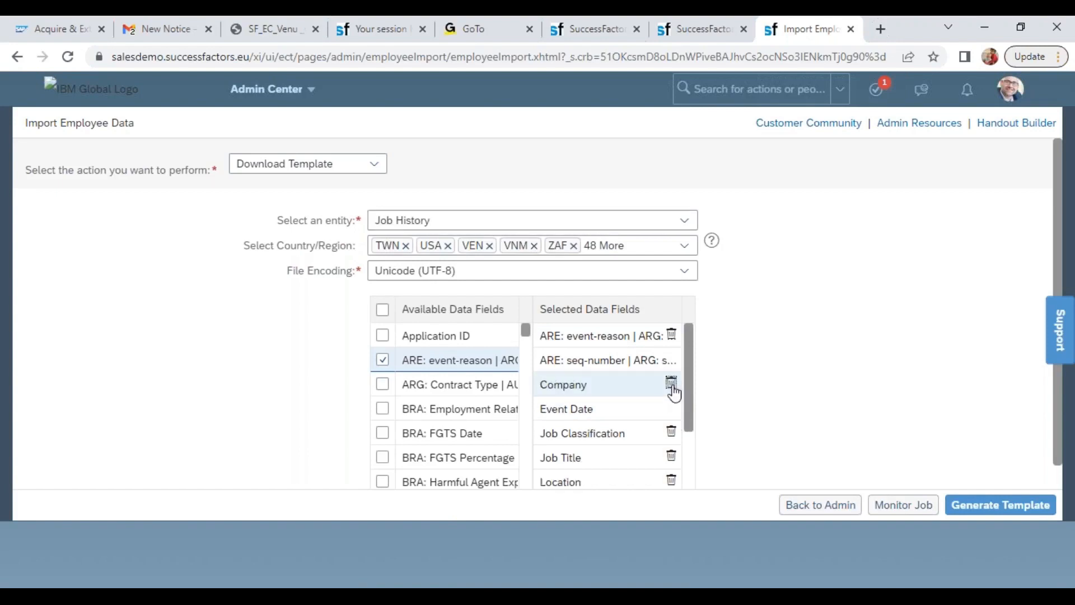
{"action": "left_click", "coordinate": [671, 383]}
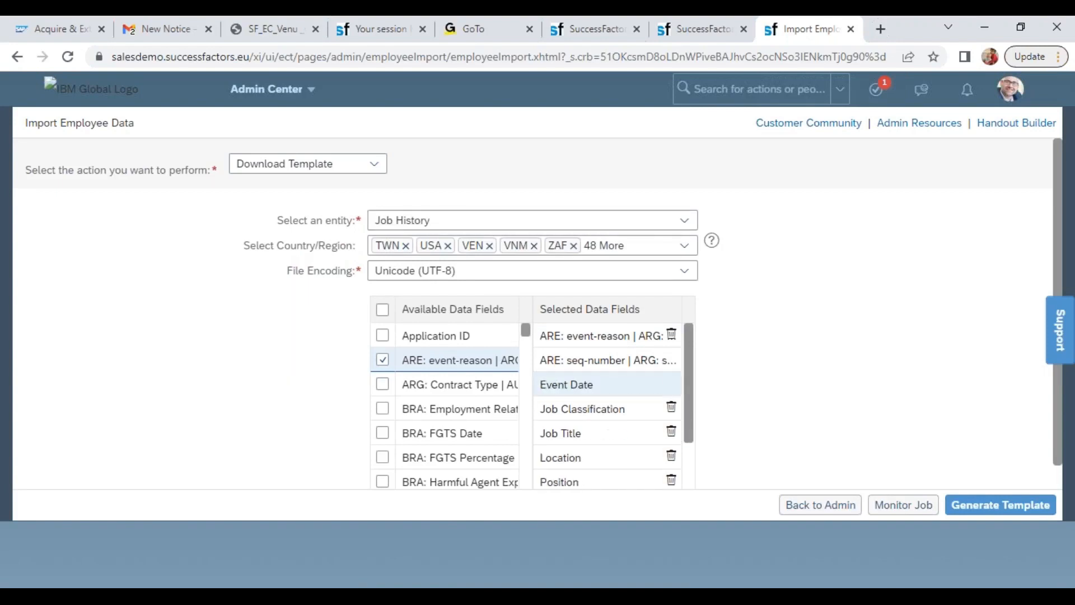
{"action": "left_click", "coordinate": [671, 408]}
{"action": "left_click", "coordinate": [672, 408]}
{"action": "left_click", "coordinate": [671, 408]}
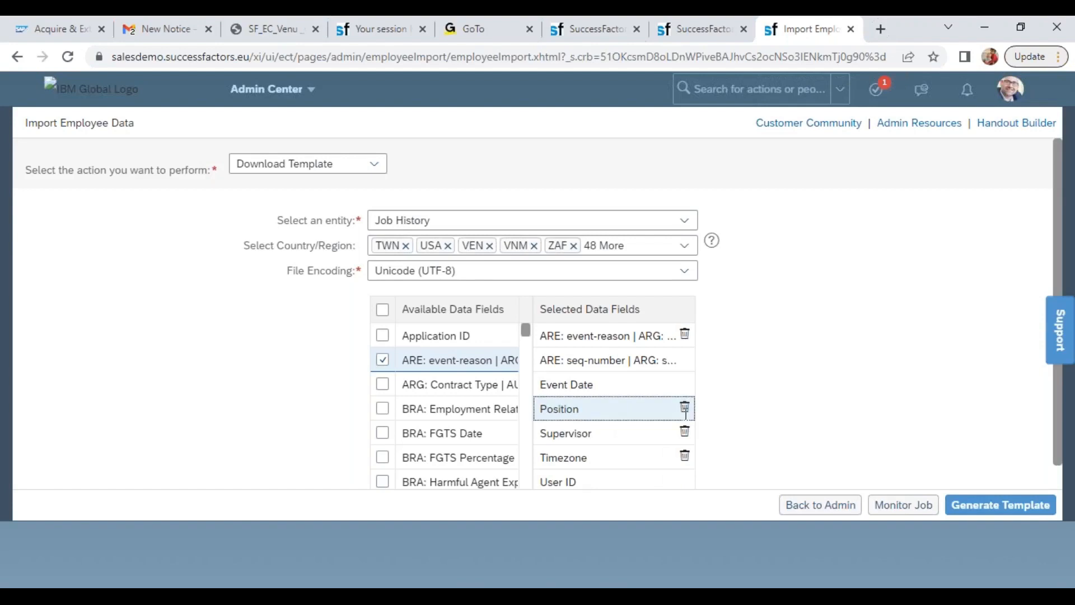
{"action": "left_click", "coordinate": [684, 409]}
{"action": "left_click", "coordinate": [684, 410]}
{"action": "left_click", "coordinate": [685, 410]}
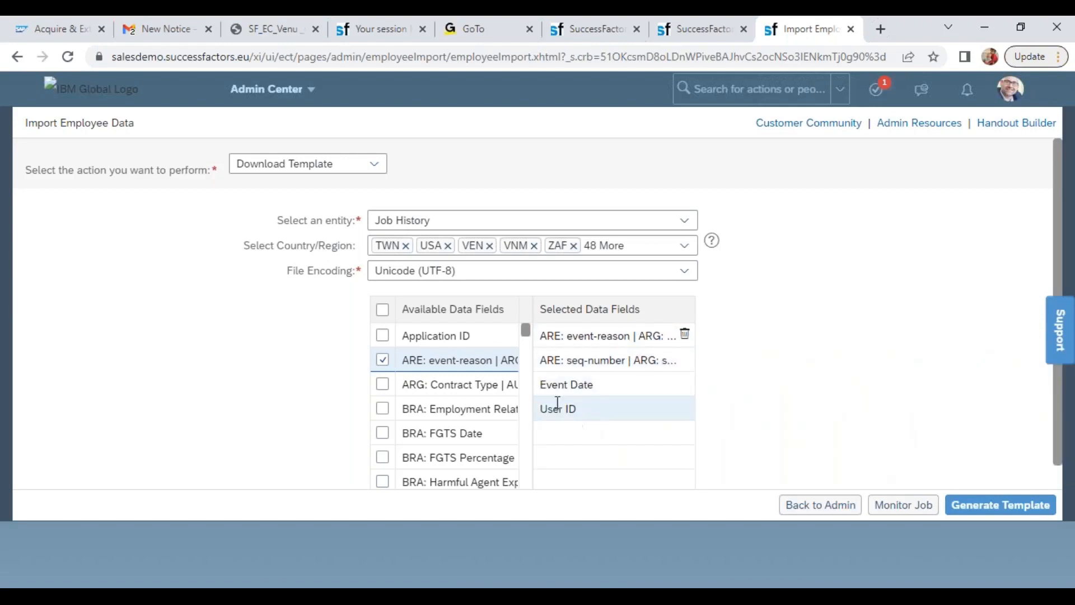
Find Department among the available data fields and add it to the selected fields
{"action": "left_click_drag", "start_coordinate": [525, 336], "coordinate": [530, 367]}
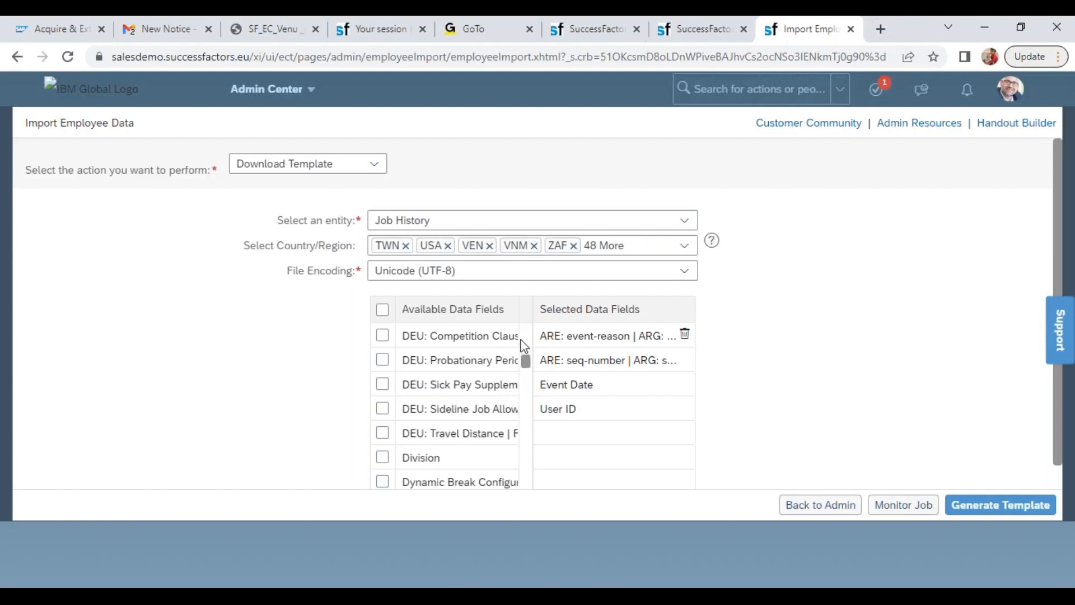
{"action": "scroll", "coordinate": [525, 336], "scroll_direction": "up", "scroll_amount": 3}
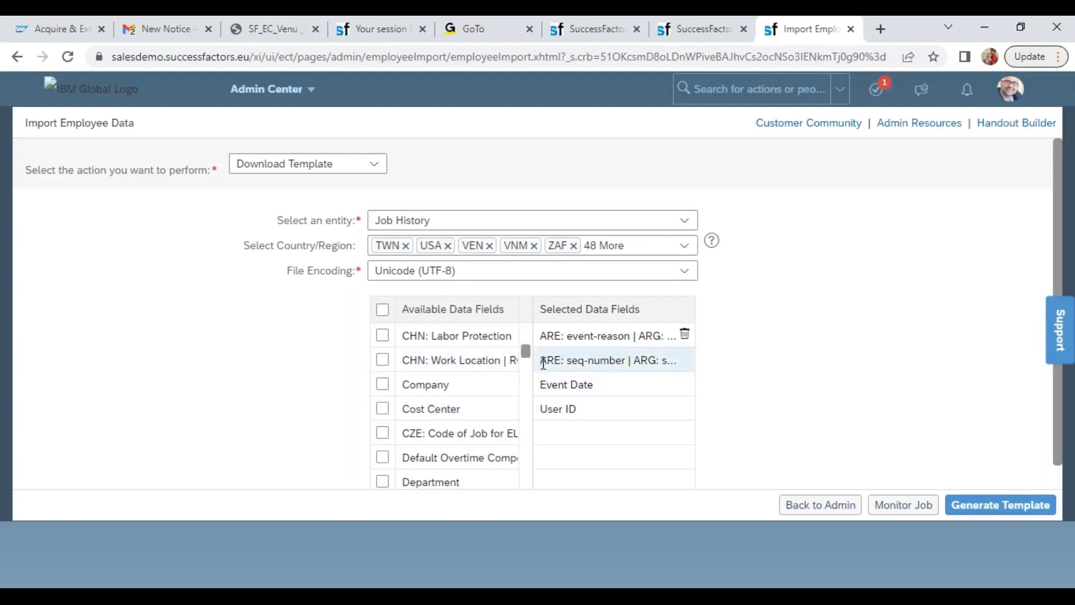
{"action": "scroll", "coordinate": [526, 384], "scroll_direction": "down", "scroll_amount": 3}
{"action": "scroll", "coordinate": [526, 358], "scroll_direction": "up", "scroll_amount": 3}
{"action": "left_click", "coordinate": [383, 481]}
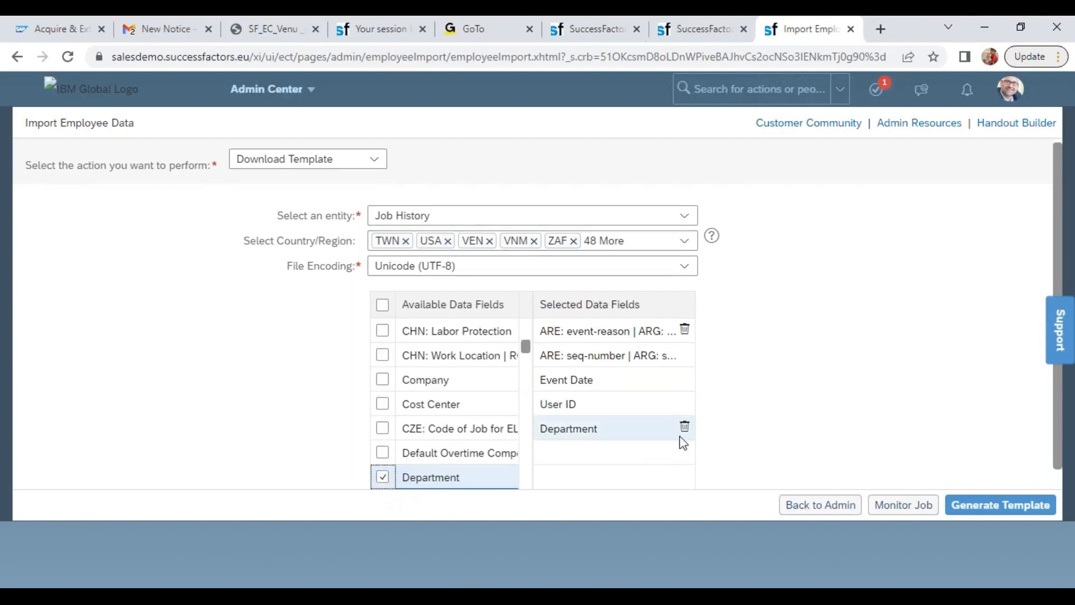
Deselect all countries/regions for the template, try USA as the only country, and remove it again
{"action": "left_click", "coordinate": [678, 242]}
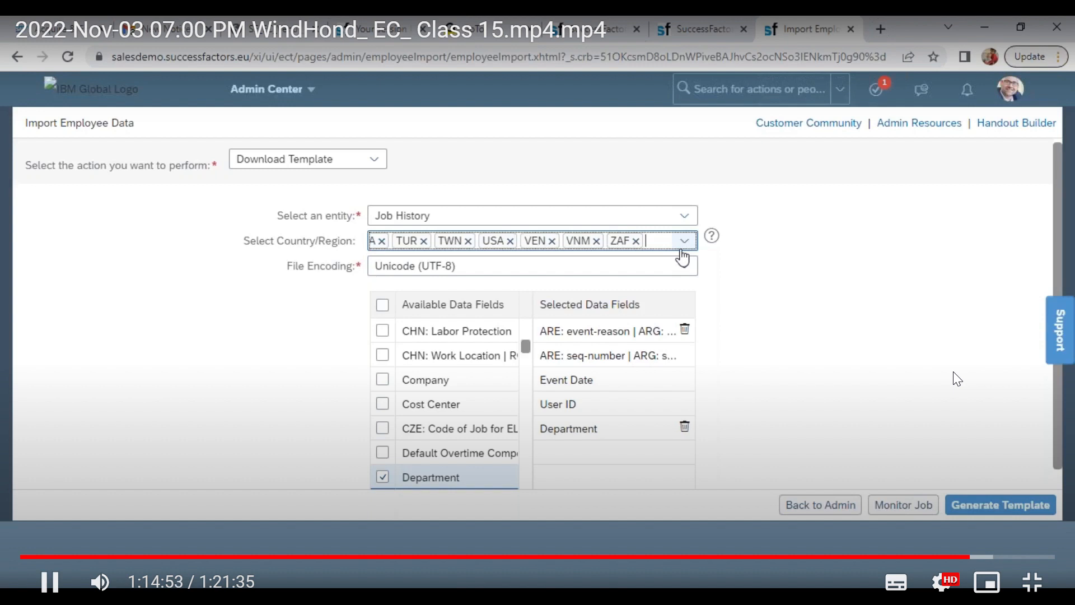
{"action": "left_click", "coordinate": [682, 244]}
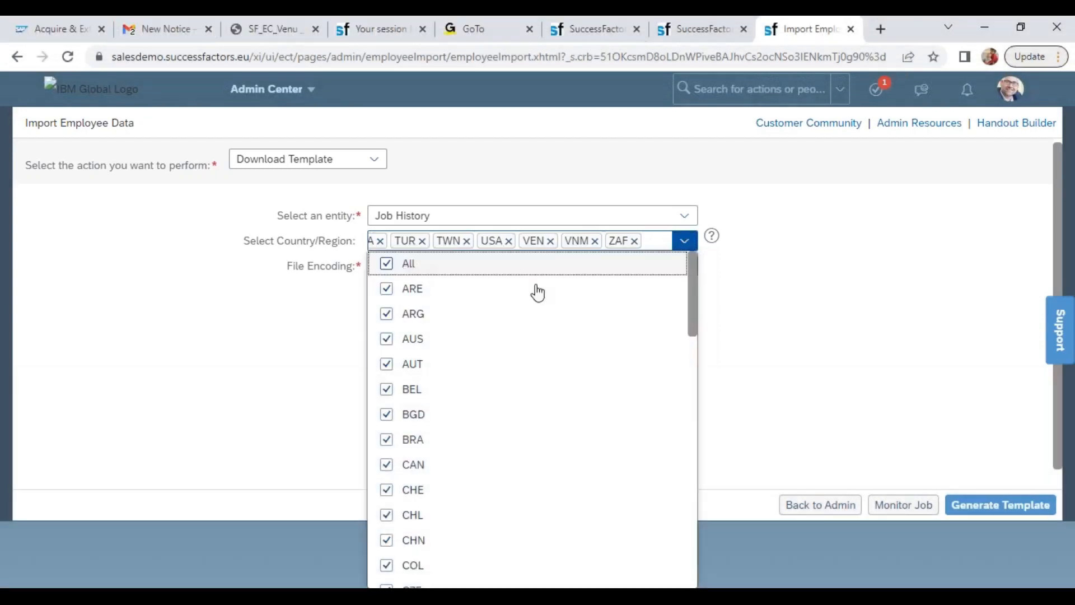
{"action": "left_click", "coordinate": [532, 268]}
{"action": "left_click_drag", "start_coordinate": [689, 303], "coordinate": [690, 587]}
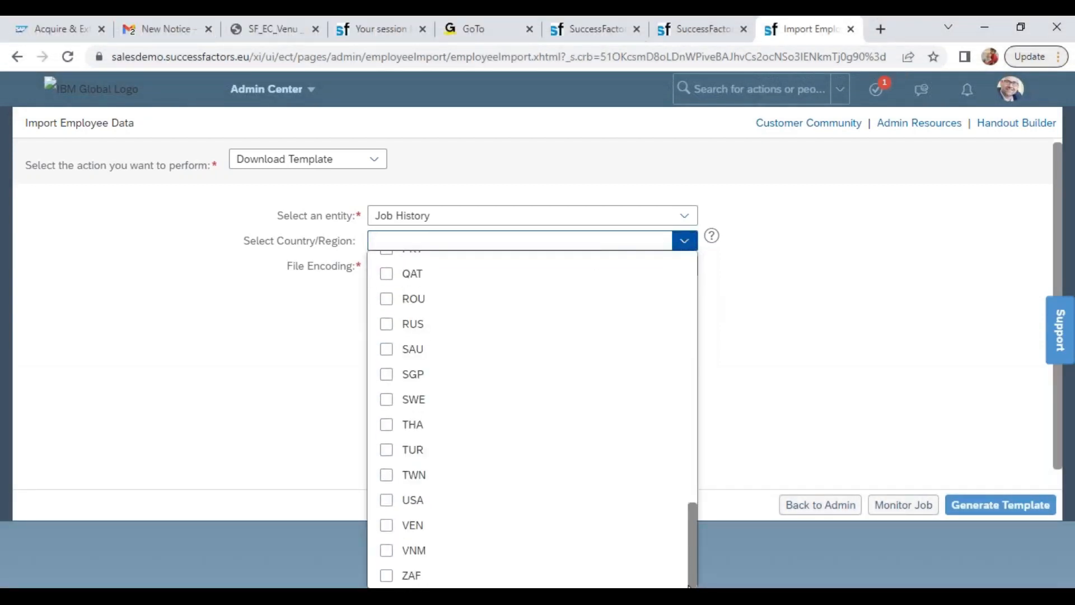
{"action": "left_click", "coordinate": [388, 500]}
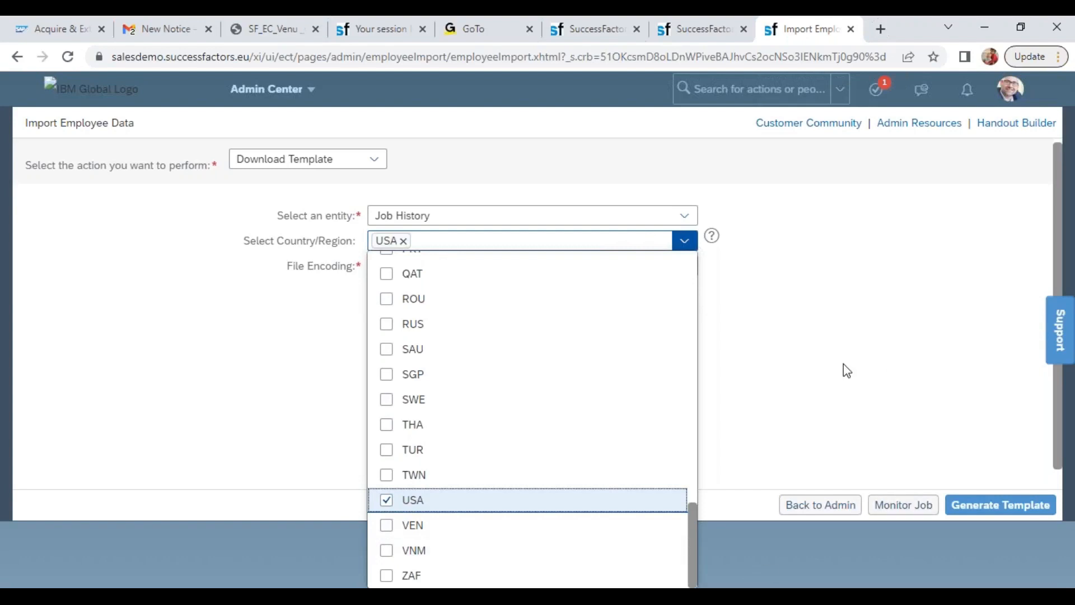
{"action": "left_click", "coordinate": [825, 356]}
{"action": "mouse_move", "coordinate": [691, 383]}
{"action": "left_mouse_down"}
{"action": "mouse_move", "coordinate": [689, 477]}
{"action": "mouse_move", "coordinate": [684, 363]}
{"action": "left_mouse_up"}
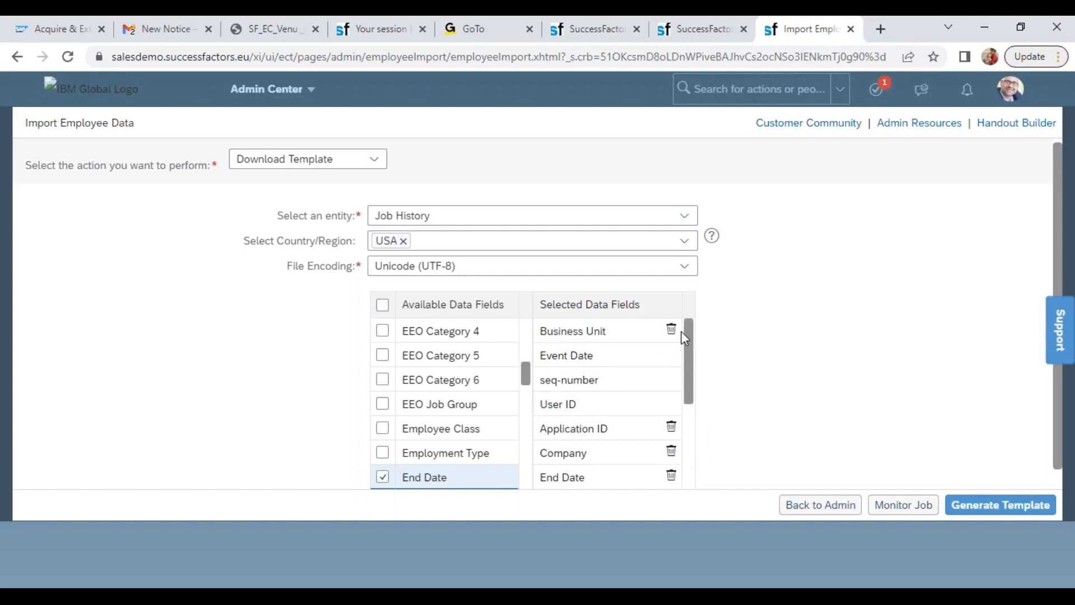
{"action": "left_click", "coordinate": [404, 241]}
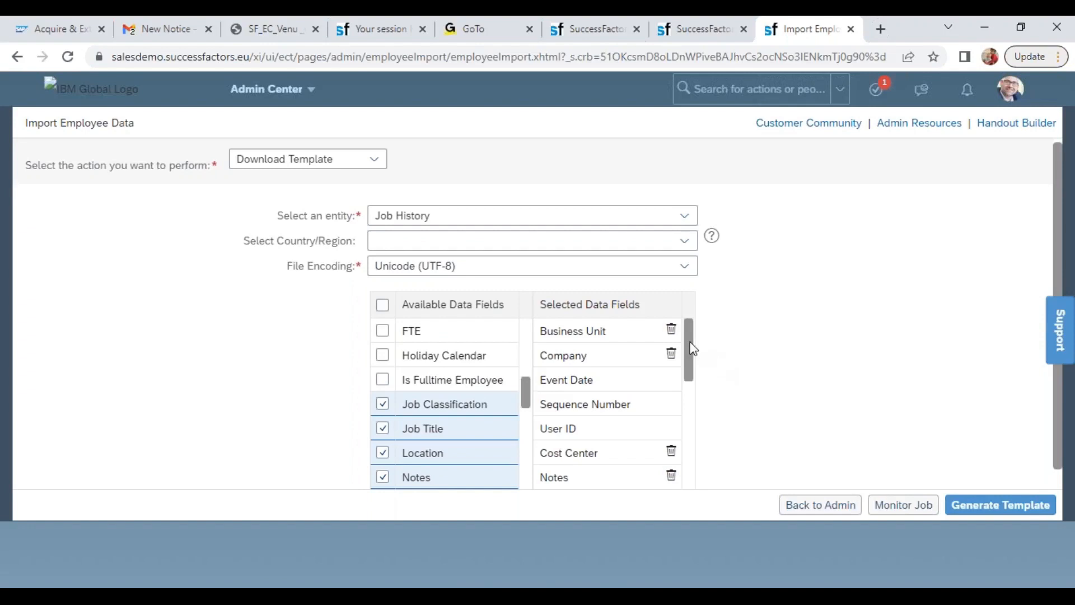
Remove Business Unit, Company, Cost Center, Notes, Pay Grade, Position Entry Date, Regular/Temporary and the other removable fields listed before Event Reason from the selection
{"action": "left_click", "coordinate": [672, 330]}
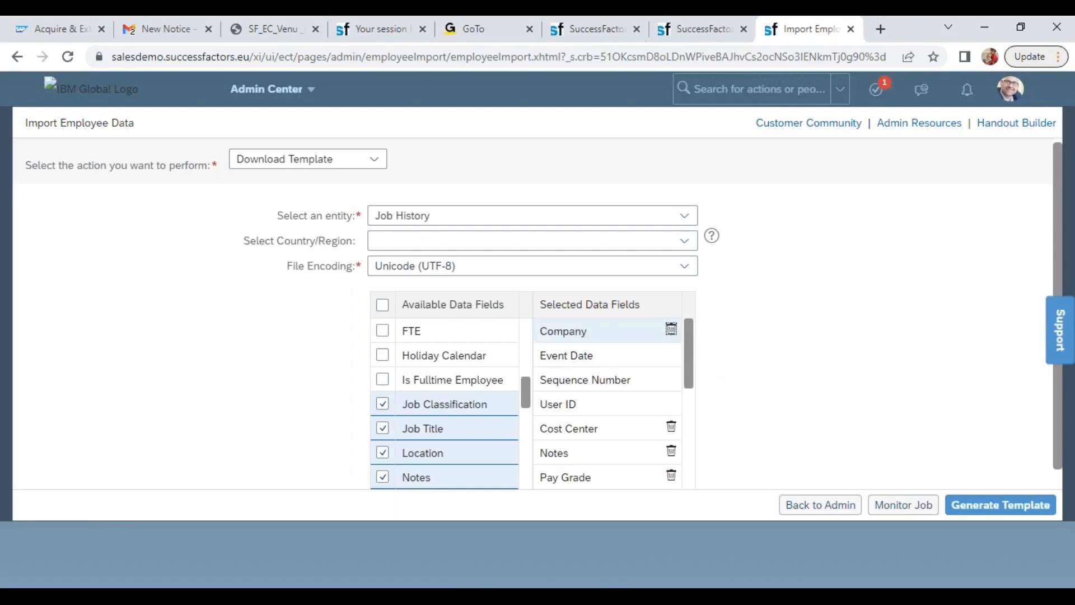
{"action": "left_click", "coordinate": [672, 330]}
{"action": "left_click", "coordinate": [672, 405]}
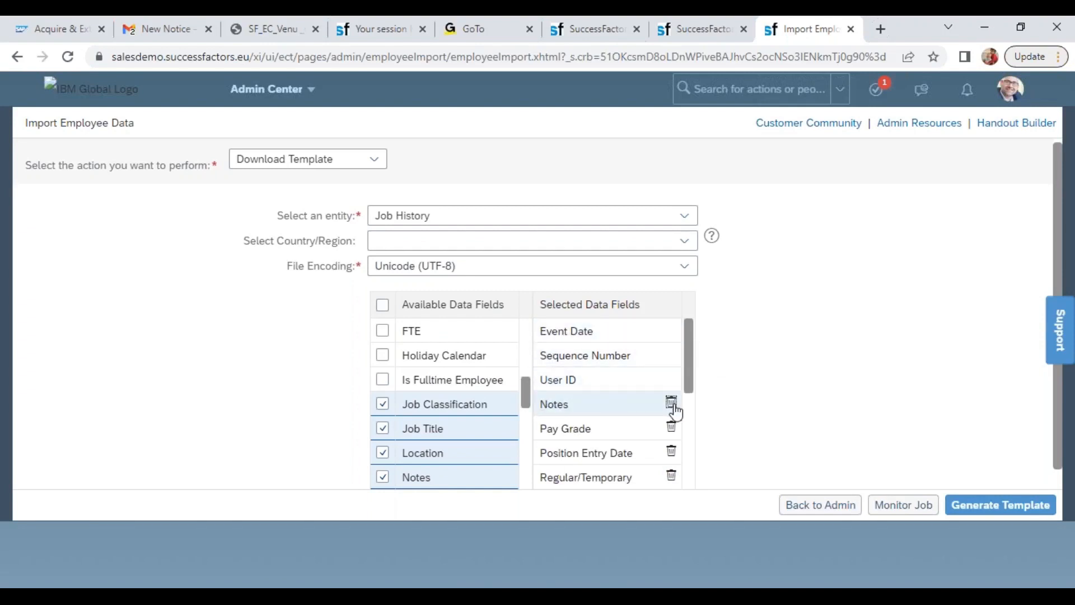
{"action": "left_click", "coordinate": [672, 403]}
{"action": "left_click", "coordinate": [672, 403]}
{"action": "left_click", "coordinate": [672, 403]}
{"action": "left_click", "coordinate": [671, 404]}
{"action": "left_click", "coordinate": [671, 403]}
{"action": "left_click", "coordinate": [671, 403]}
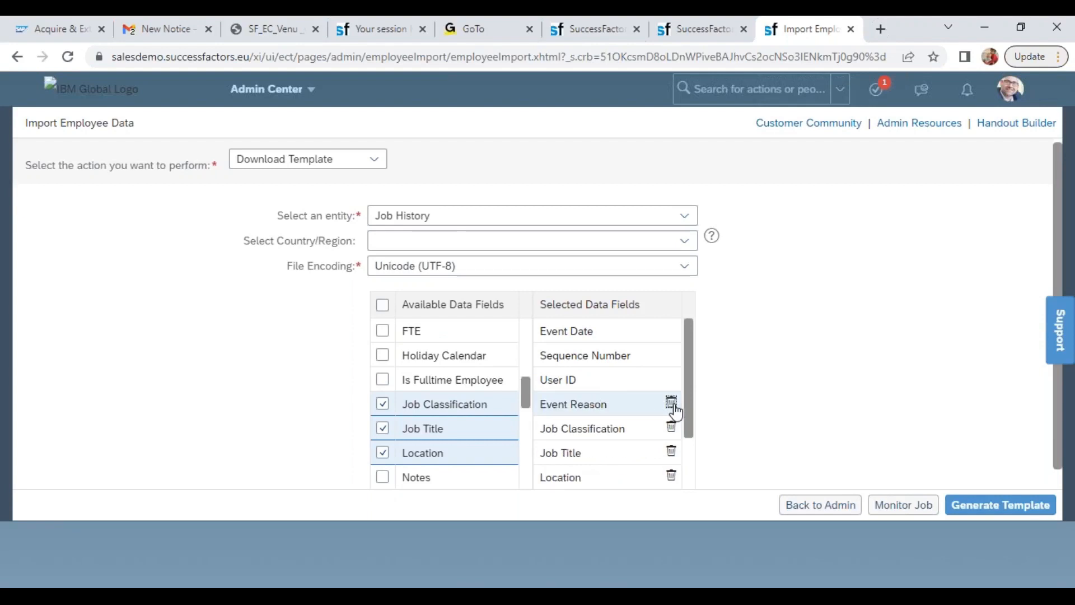
Remove Job Classification, Job Title, Location, Position, Supervisor and Timezone from the selected data fields, keeping Event Reason, and add Department
{"action": "left_click", "coordinate": [672, 428]}
{"action": "left_click", "coordinate": [671, 428]}
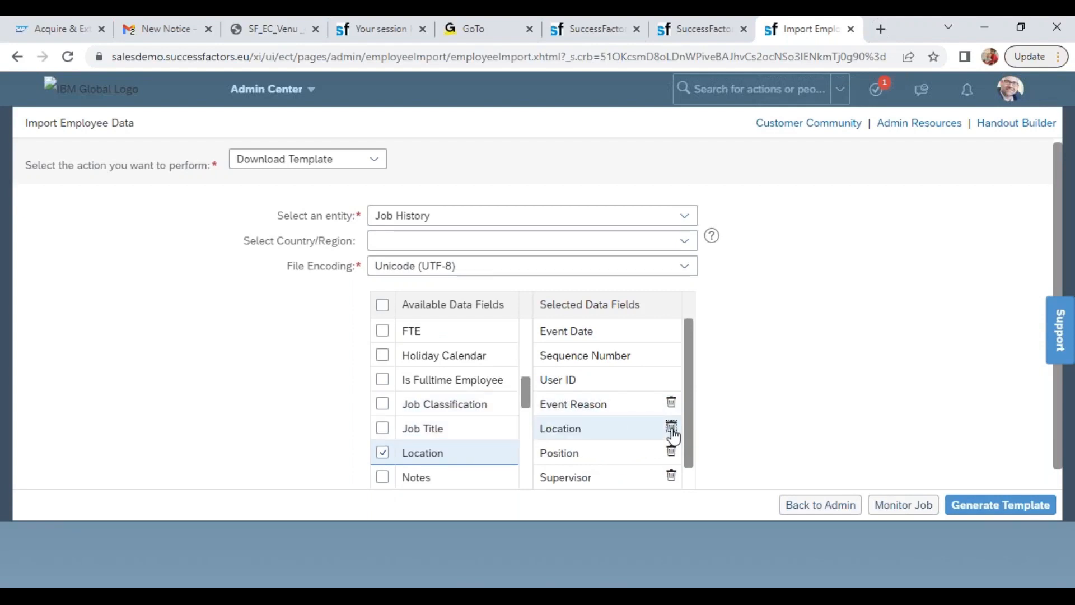
{"action": "left_click", "coordinate": [672, 428]}
{"action": "double_click", "coordinate": [671, 428]}
{"action": "left_click", "coordinate": [688, 426]}
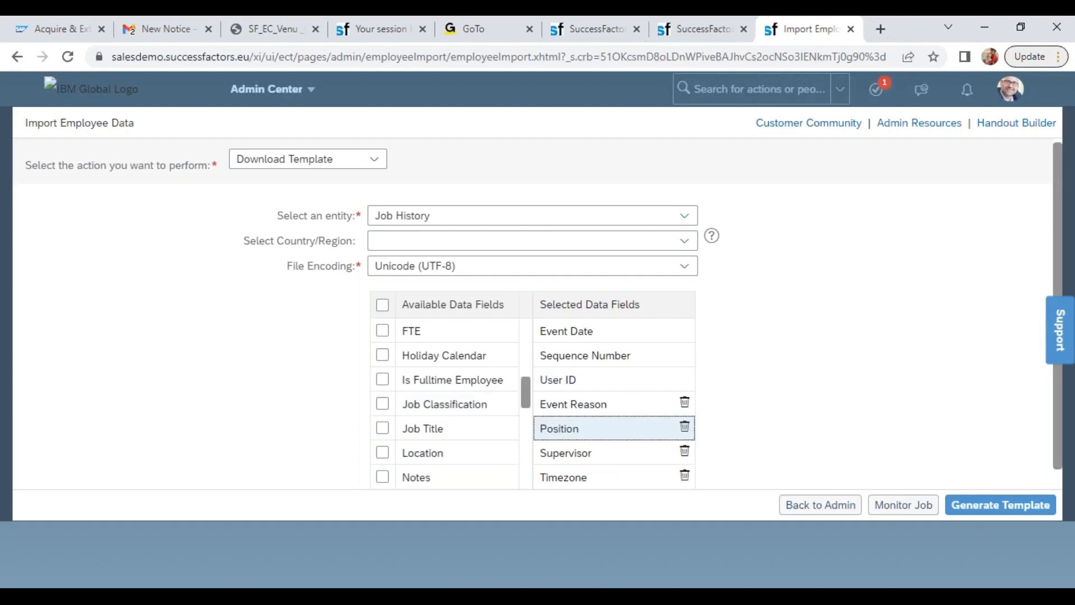
{"action": "left_click", "coordinate": [684, 428]}
{"action": "left_click", "coordinate": [684, 427]}
{"action": "left_click", "coordinate": [685, 428]}
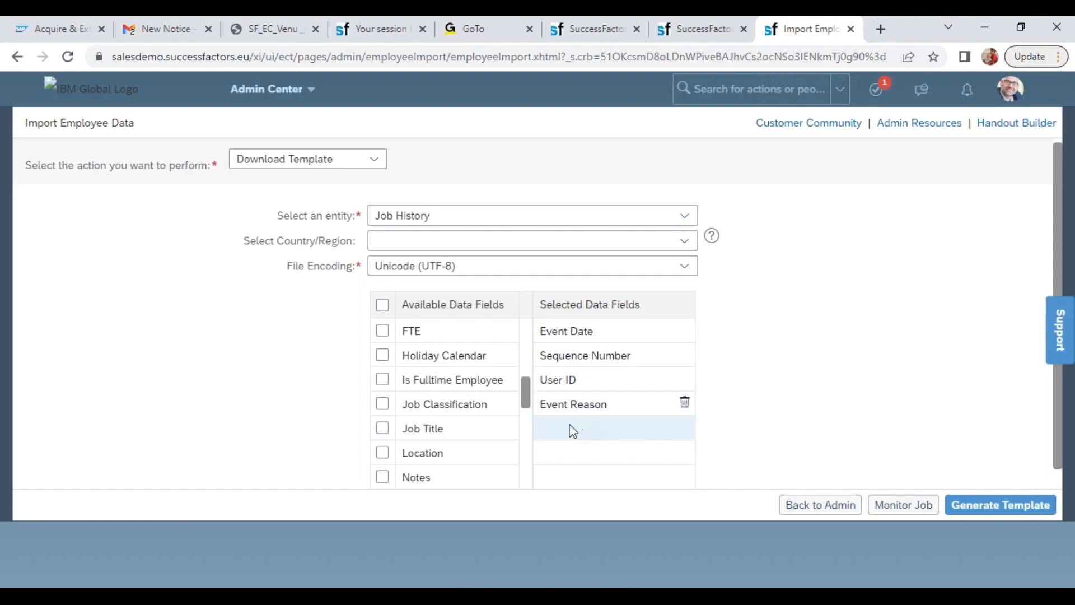
{"action": "left_click_drag", "start_coordinate": [529, 397], "coordinate": [539, 332]}
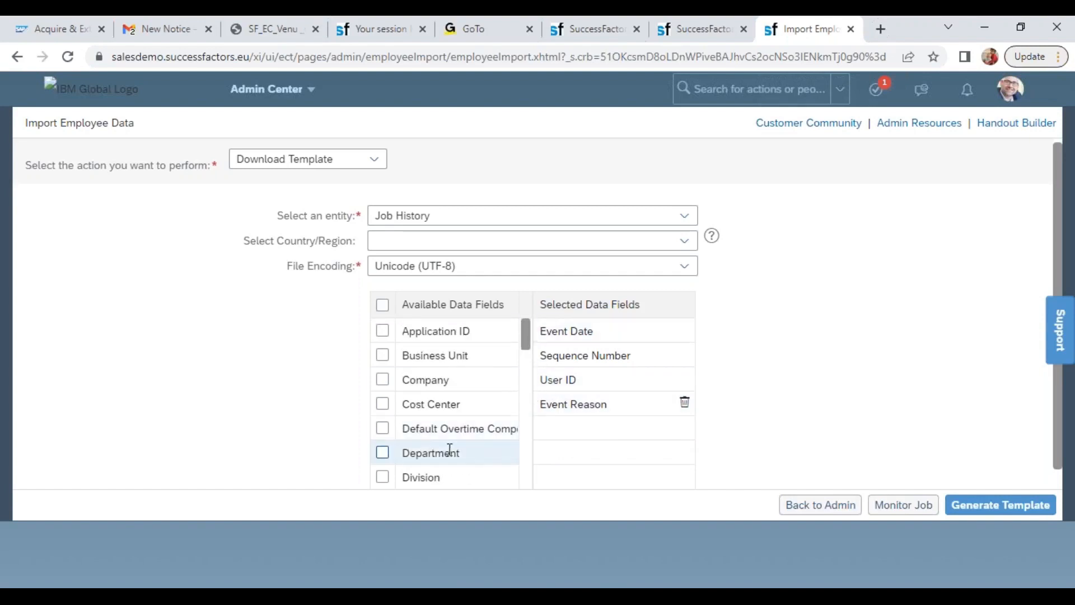
{"action": "left_click", "coordinate": [386, 453]}
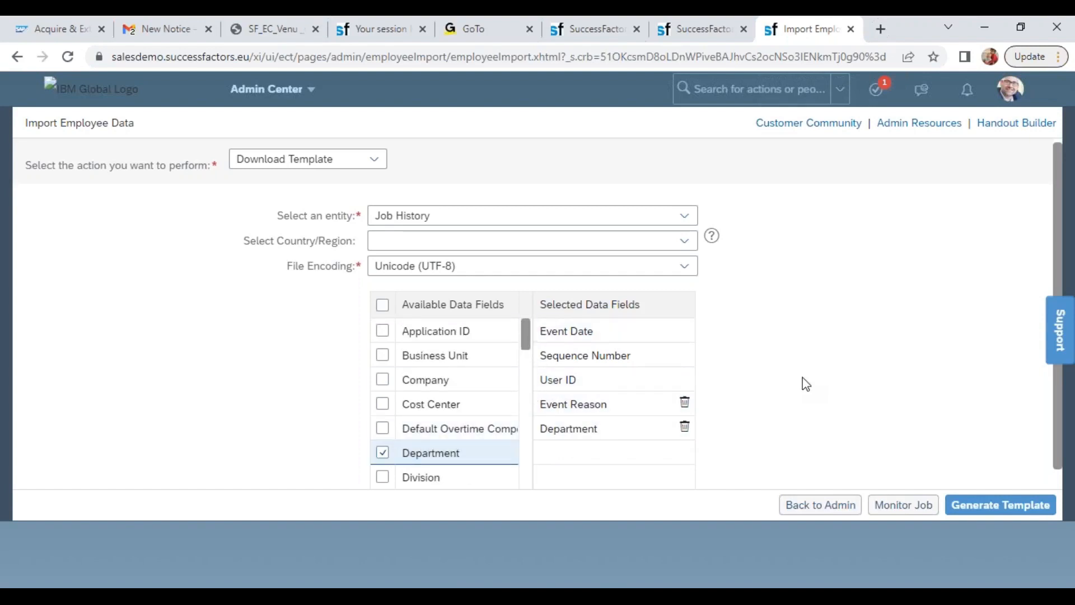
Generate the Job History template with Event Reason and Department, always allowing the site to download multiple files
{"action": "left_click", "coordinate": [1001, 506]}
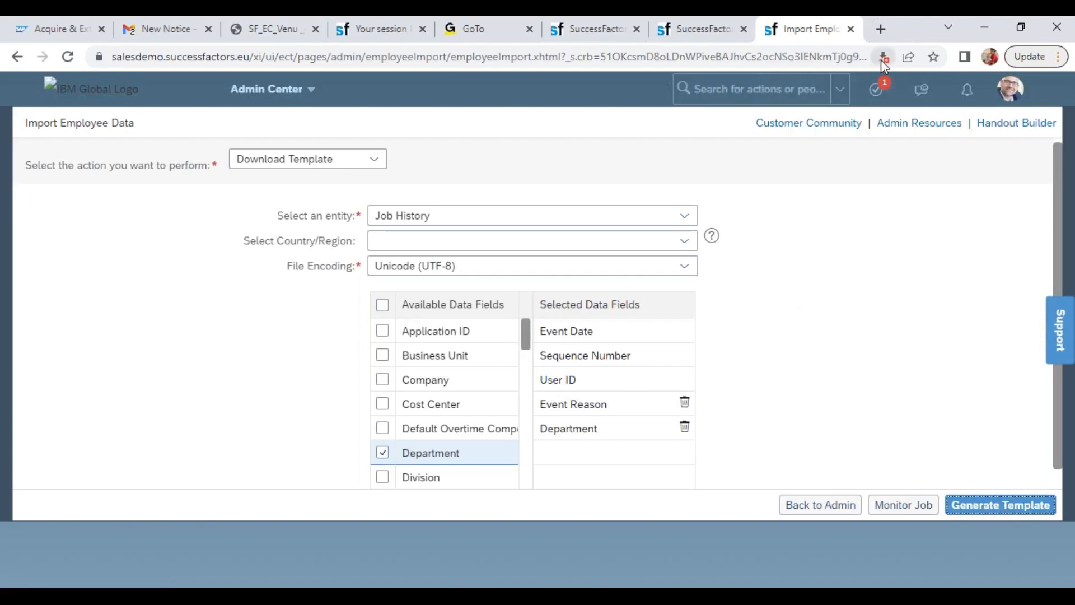
{"action": "left_click", "coordinate": [883, 56]}
{"action": "left_click", "coordinate": [714, 128]}
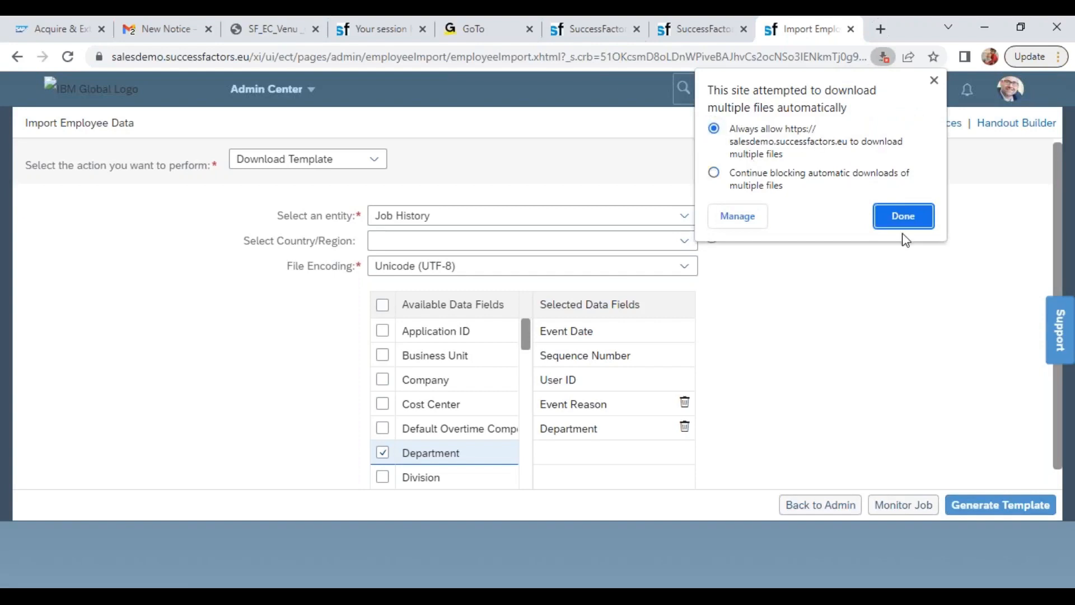
{"action": "left_click", "coordinate": [896, 216]}
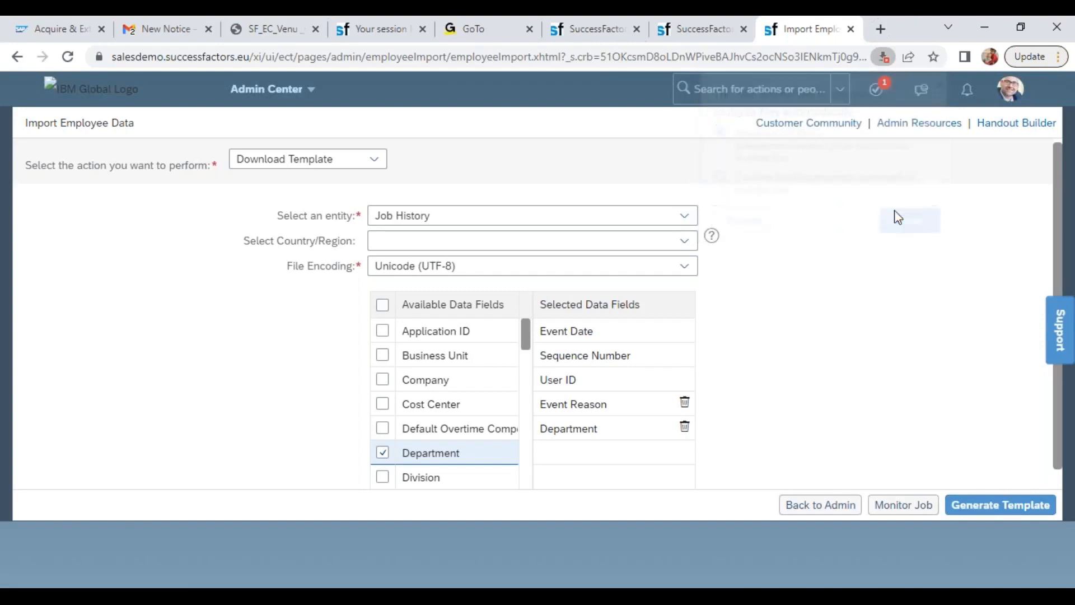
{"action": "left_click", "coordinate": [973, 507]}
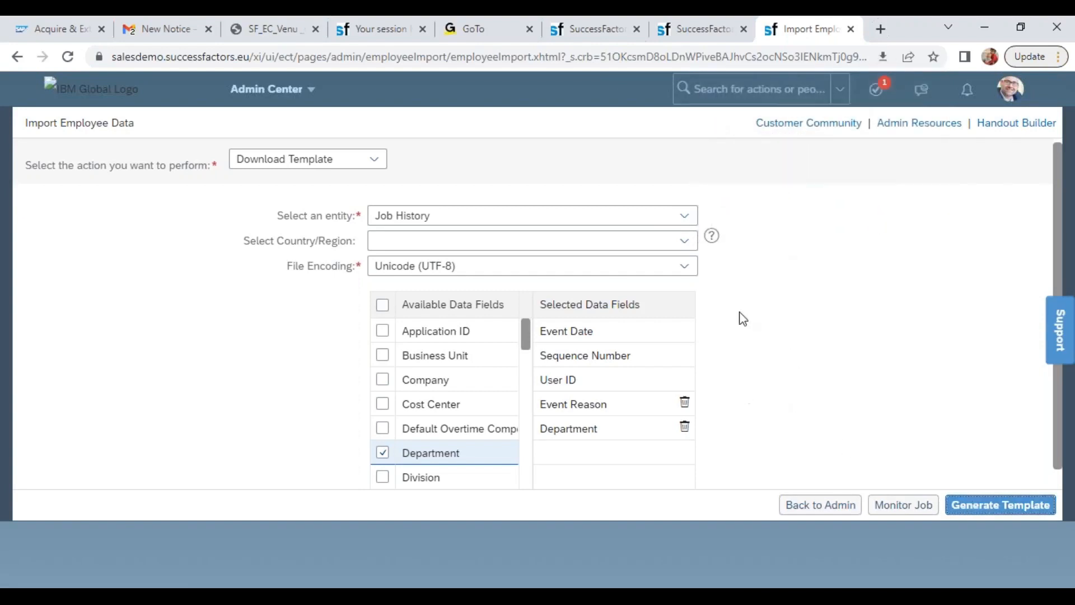
Try to open the downloaded JobInfoImportTemplate_SFPART061678 file from the browser and from the Downloads folder
{"action": "left_click", "coordinate": [165, 567]}
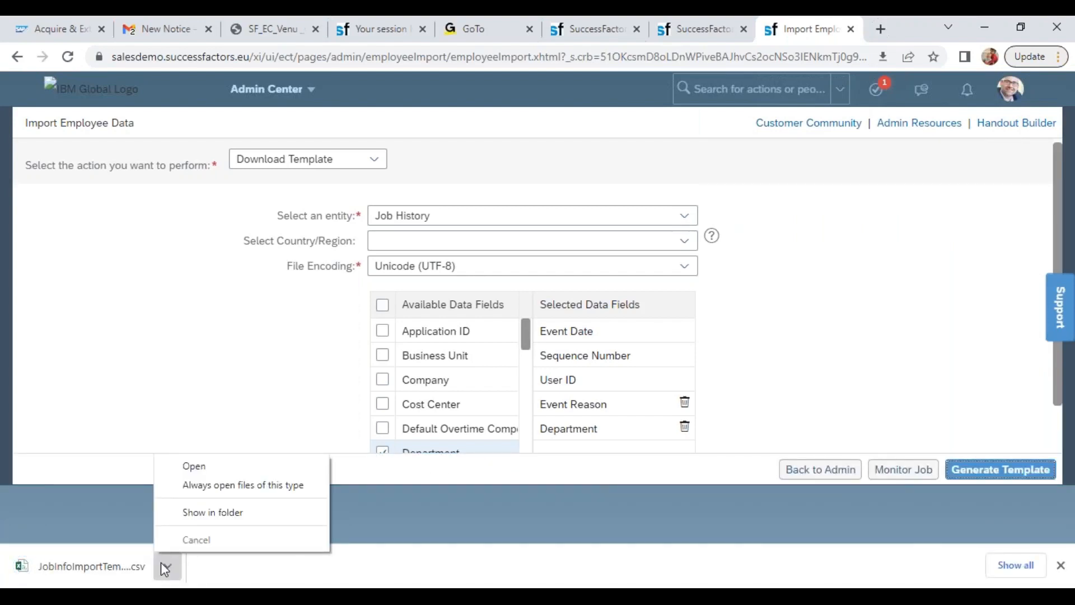
{"action": "left_click", "coordinate": [193, 468]}
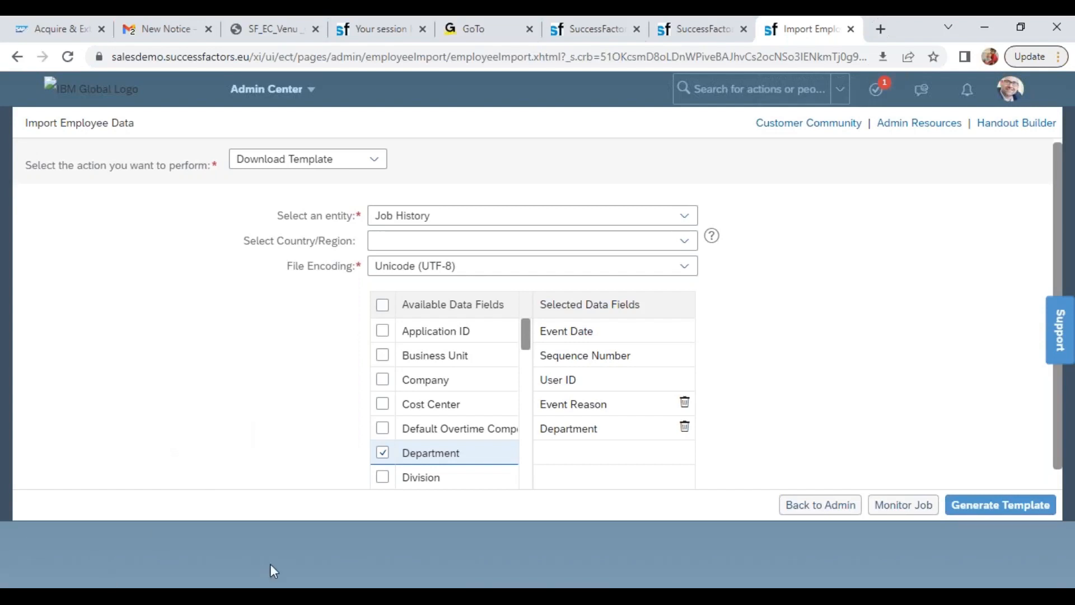
{"action": "mouse_move", "coordinate": [320, 585]}
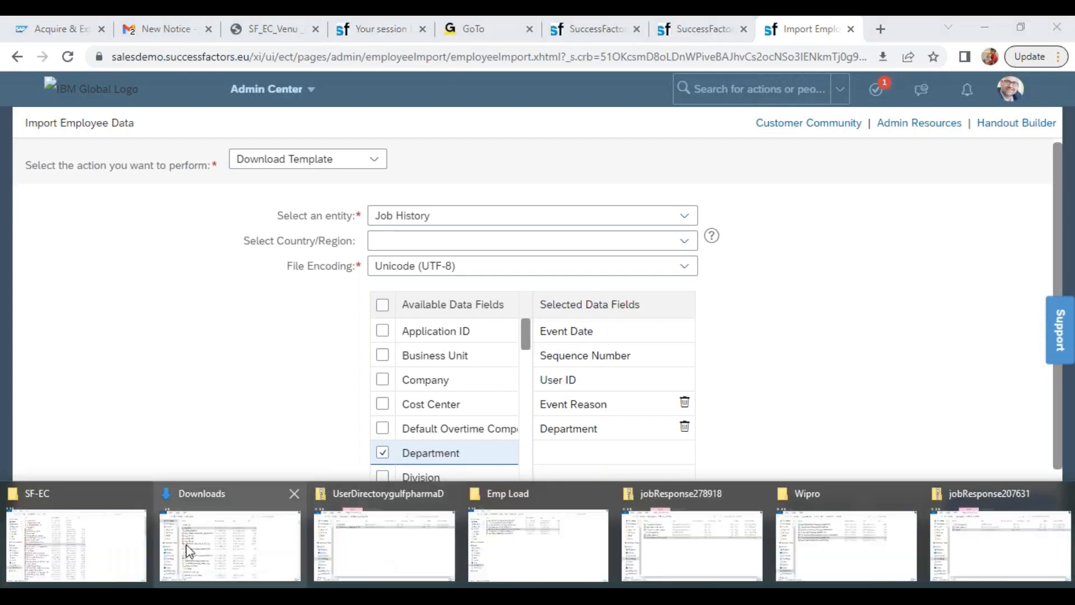
{"action": "left_click", "coordinate": [230, 547]}
{"action": "left_click", "coordinate": [147, 220]}
{"action": "left_click", "coordinate": [153, 183]}
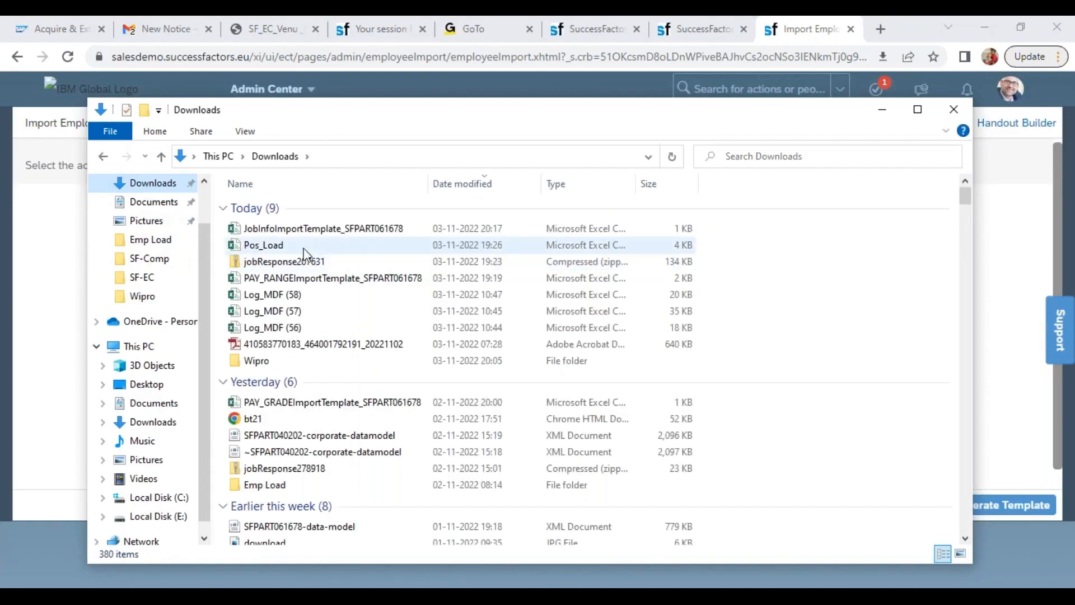
{"action": "left_click", "coordinate": [301, 230]}
{"action": "double_click", "coordinate": [298, 230]}
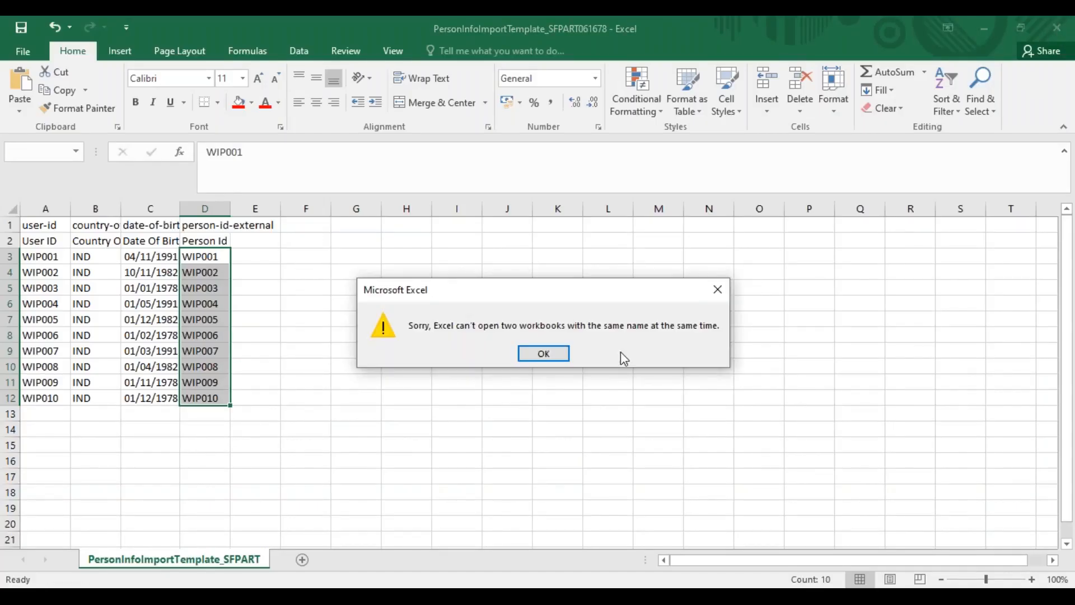
{"action": "left_click", "coordinate": [555, 355]}
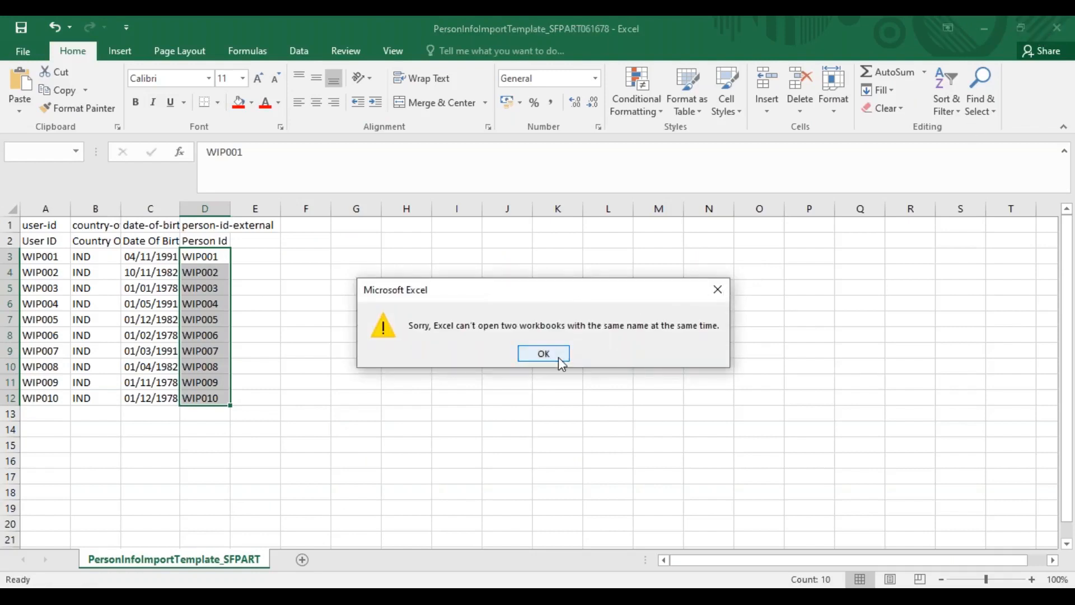
{"action": "left_click", "coordinate": [559, 357]}
Close the PersonInfoImportTemplate workbook and the older JobInfoImportTemplate workbook without saving their changes
{"action": "left_click", "coordinate": [1061, 31]}
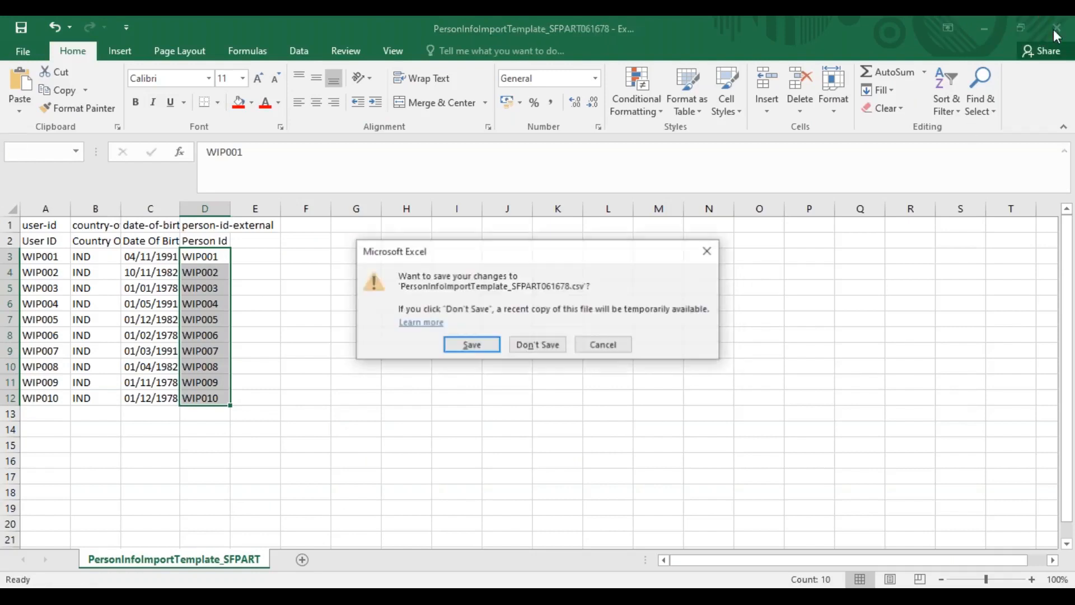
{"action": "left_click", "coordinate": [539, 345]}
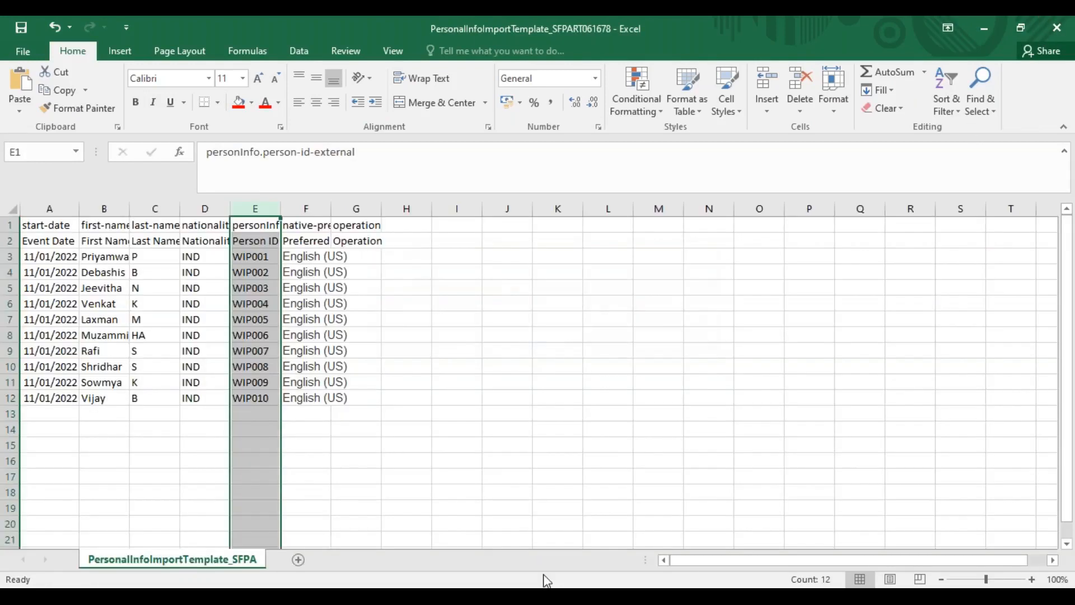
{"action": "mouse_move", "coordinate": [547, 581]}
{"action": "mouse_move", "coordinate": [587, 546]}
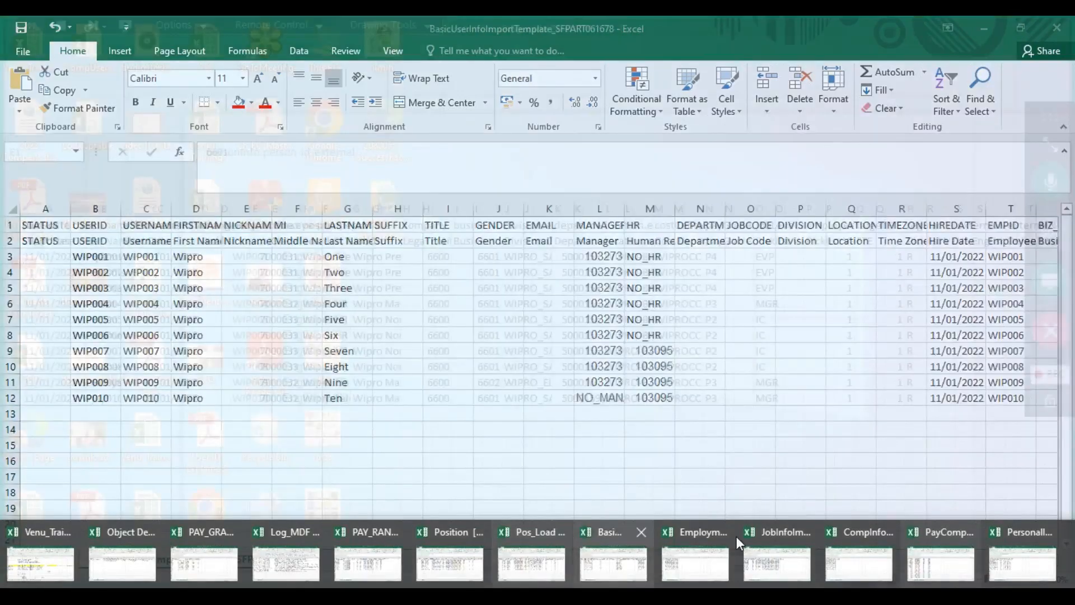
{"action": "left_click", "coordinate": [804, 533]}
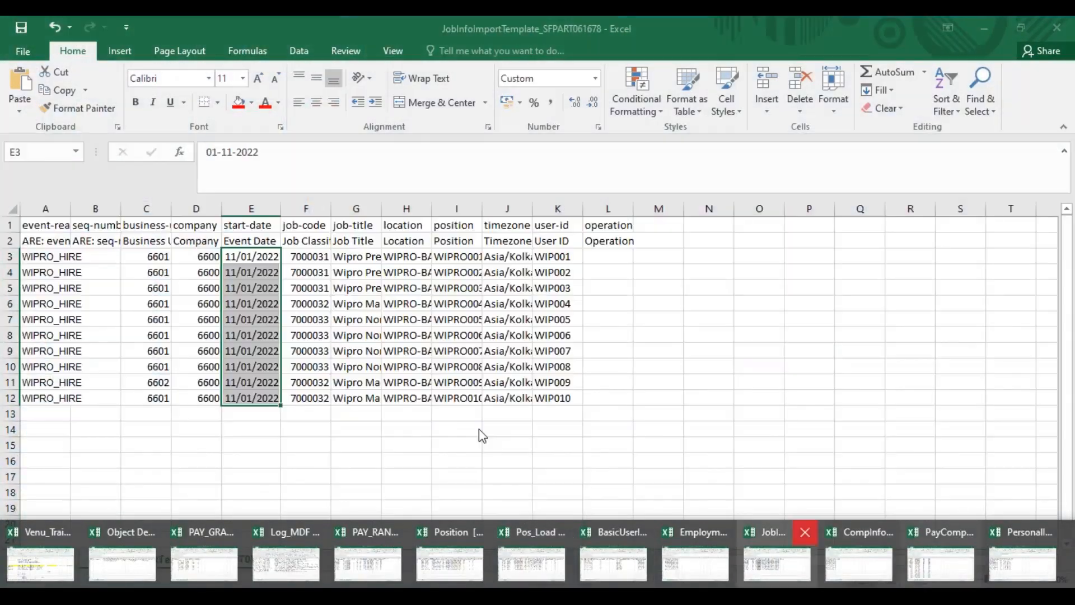
{"action": "left_click", "coordinate": [533, 342]}
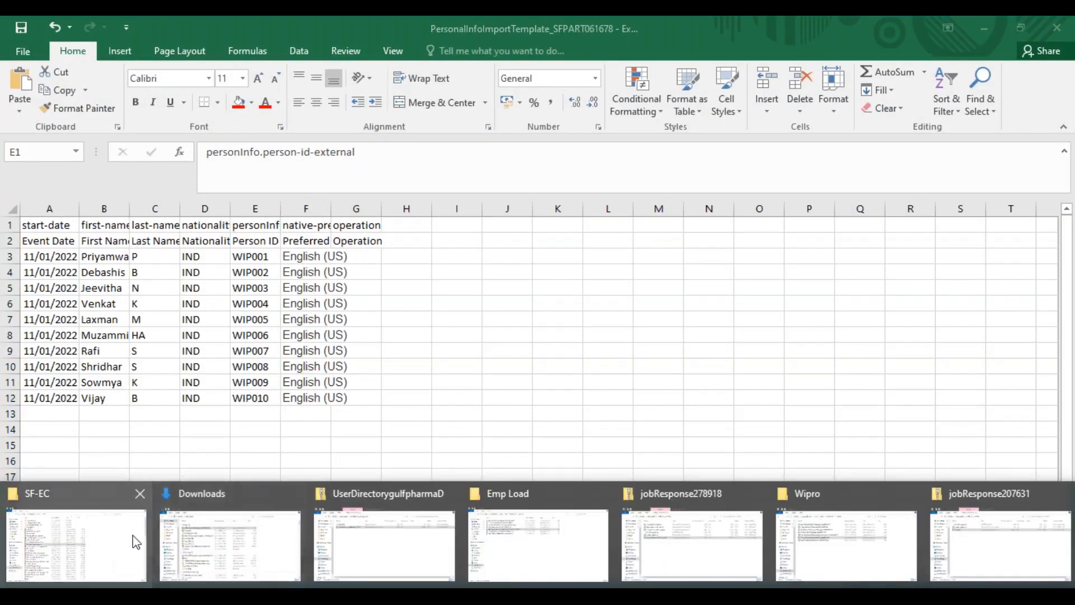
Open the new JobInfoImportTemplate_SFPART061678 file from the Downloads folder and review its User ID, Event Reason, Department and Event Date columns
{"action": "left_click", "coordinate": [229, 550]}
{"action": "left_click", "coordinate": [271, 234]}
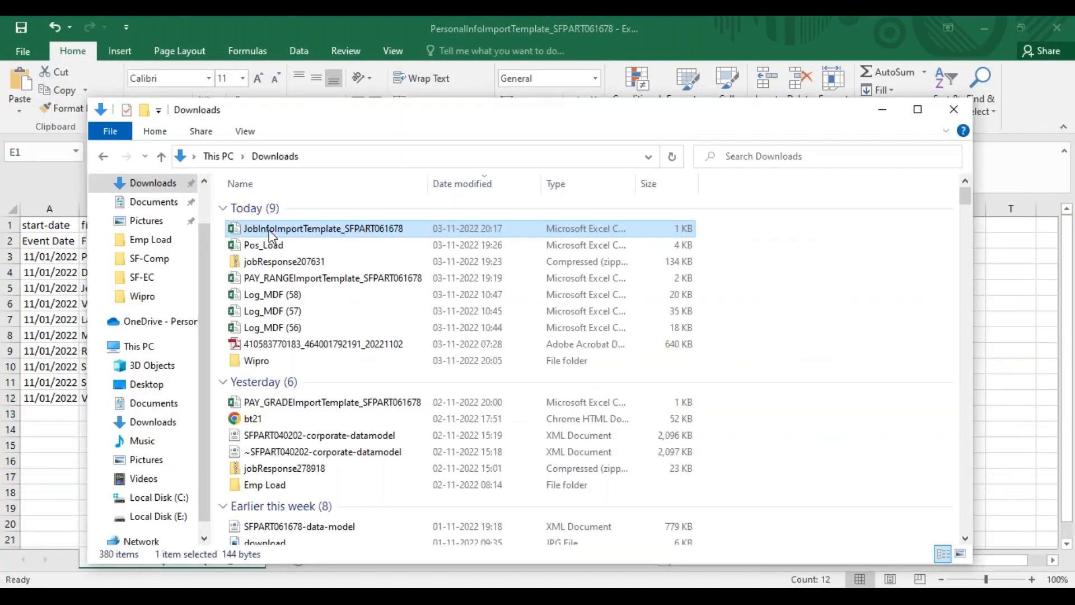
{"action": "double_click", "coordinate": [271, 234]}
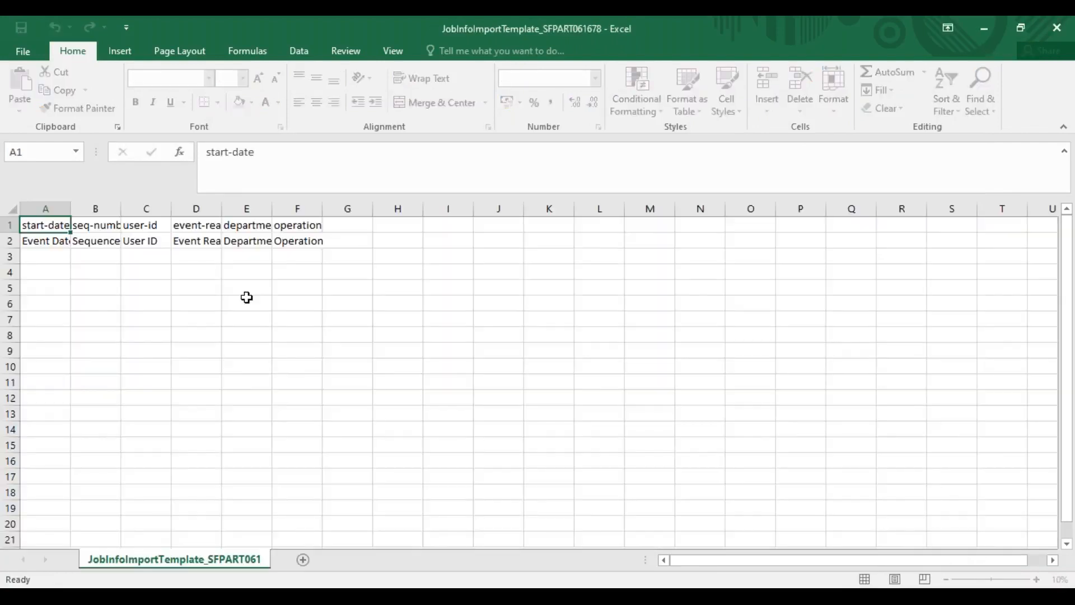
{"action": "left_click", "coordinate": [146, 208]}
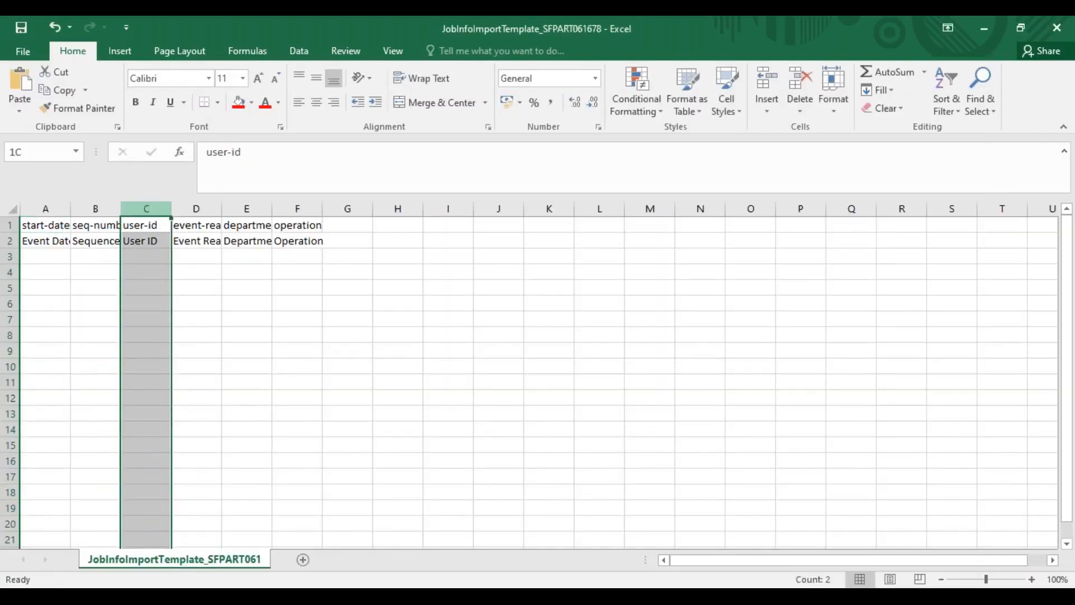
{"action": "left_click", "coordinate": [141, 255]}
{"action": "left_click", "coordinate": [181, 256]}
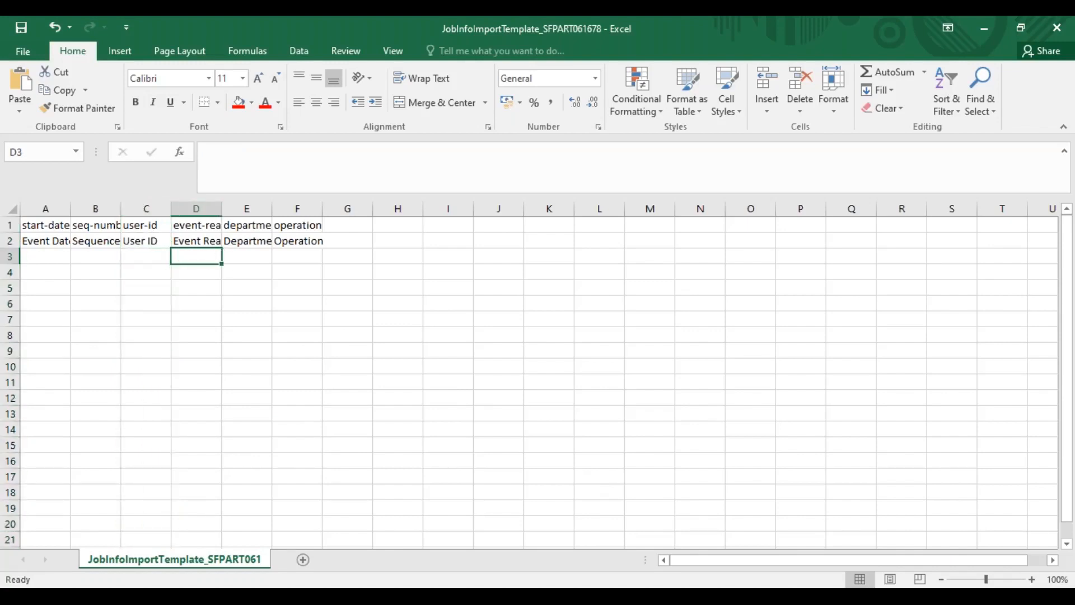
{"action": "left_click", "coordinate": [234, 255]}
{"action": "left_click", "coordinate": [49, 256]}
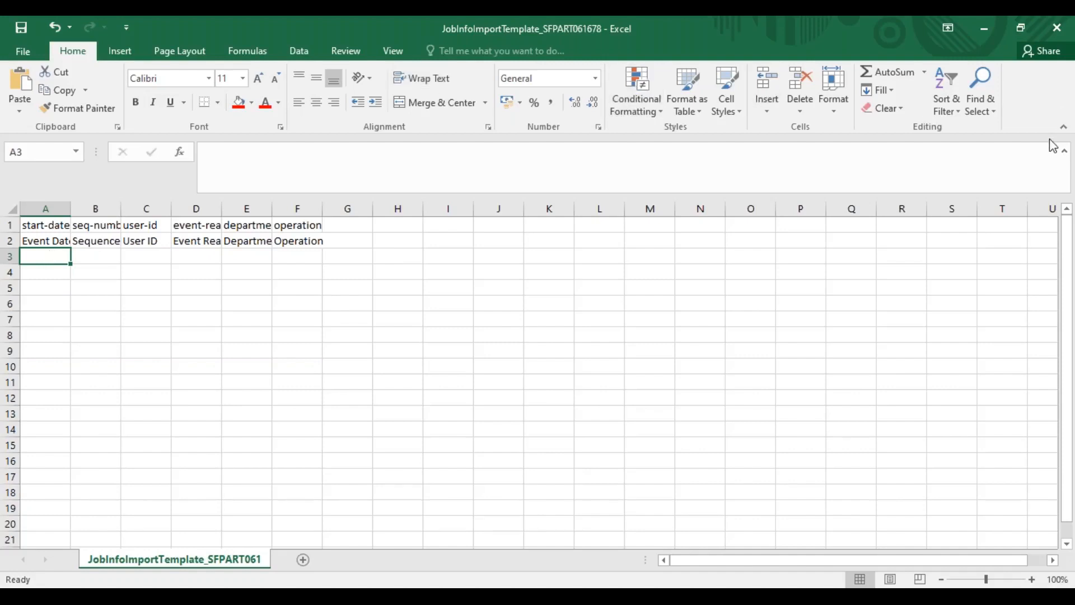
Switch back to the Import Employee Data page in Chrome and look at the Country/Region options without choosing a country
{"action": "key", "text": "alt+Tab"}
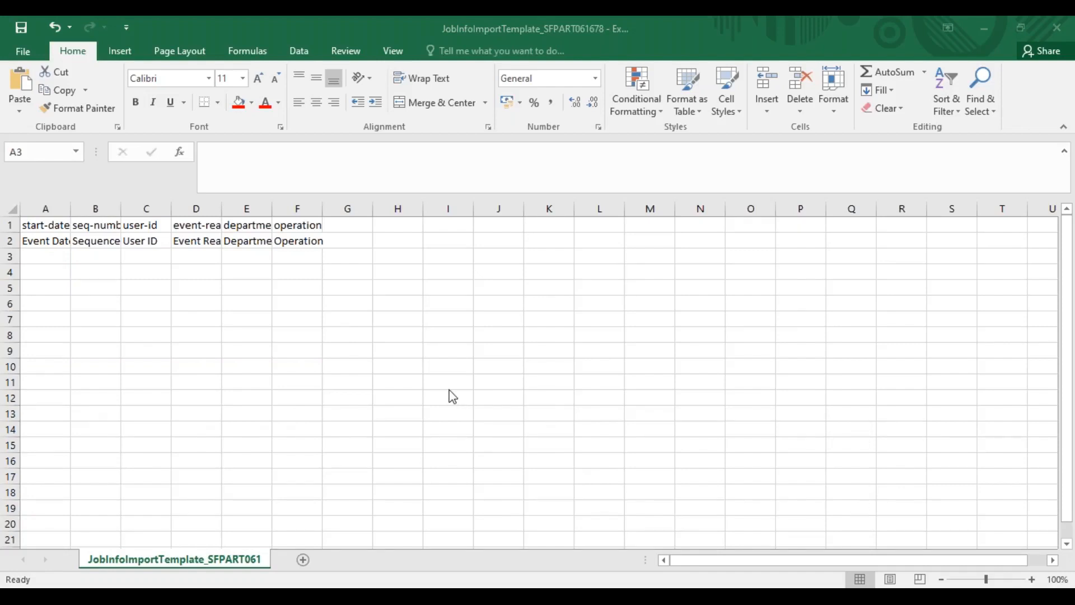
{"action": "key", "text": "alt+Tab"}
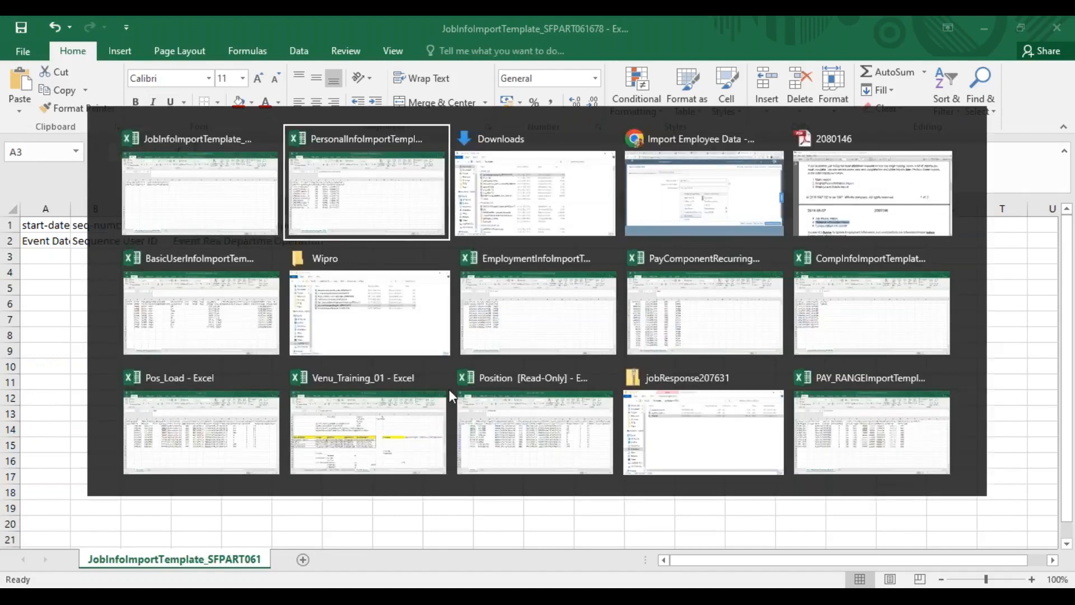
{"action": "key", "text": "alt+Tab"}
{"action": "key", "text": "alt+Tab"}
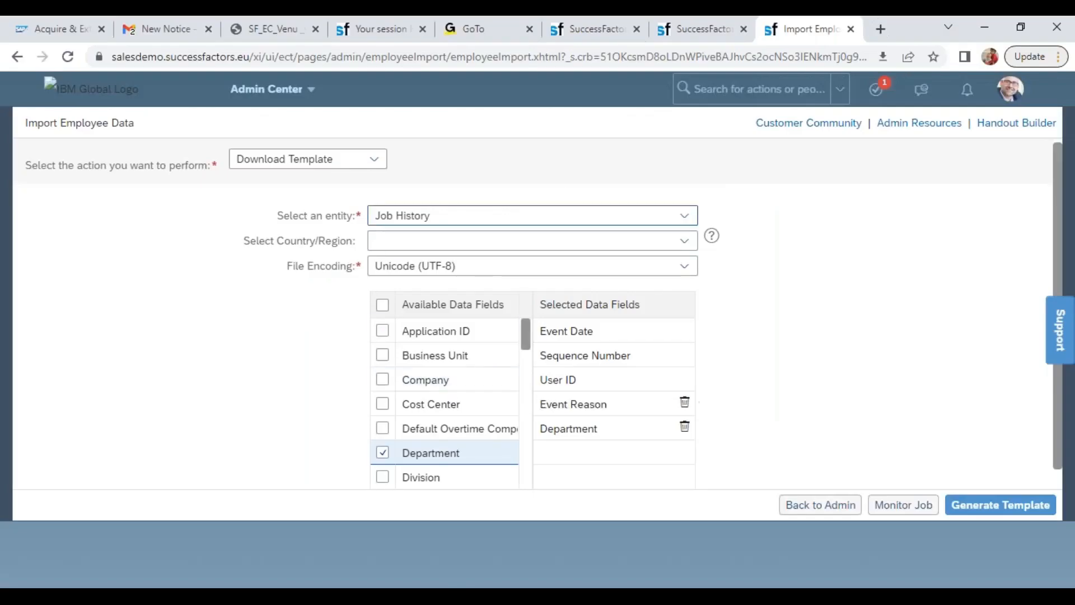
{"action": "left_click", "coordinate": [587, 53]}
{"action": "left_click", "coordinate": [1060, 474]}
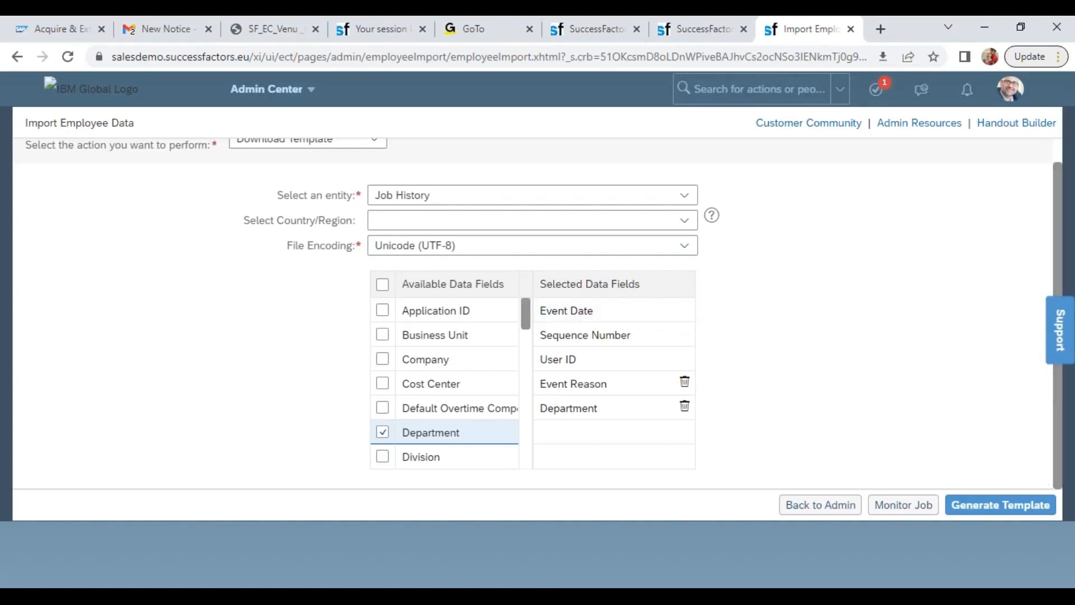
{"action": "left_click", "coordinate": [685, 221]}
{"action": "left_click", "coordinate": [789, 305]}
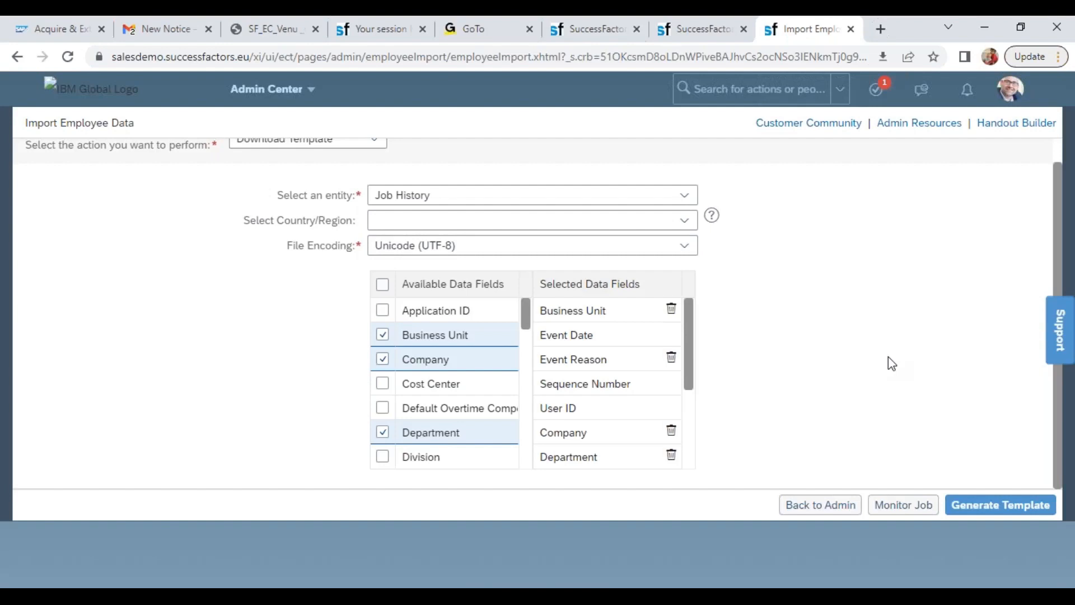
{"action": "left_click", "coordinate": [605, 38]}
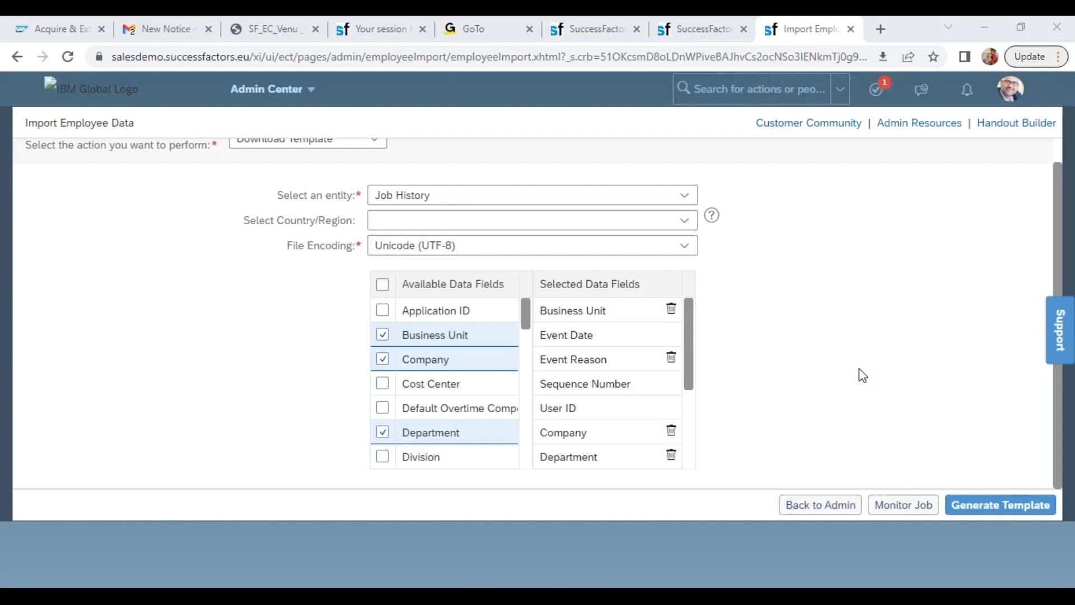
{"action": "mouse_move", "coordinate": [985, 375]}
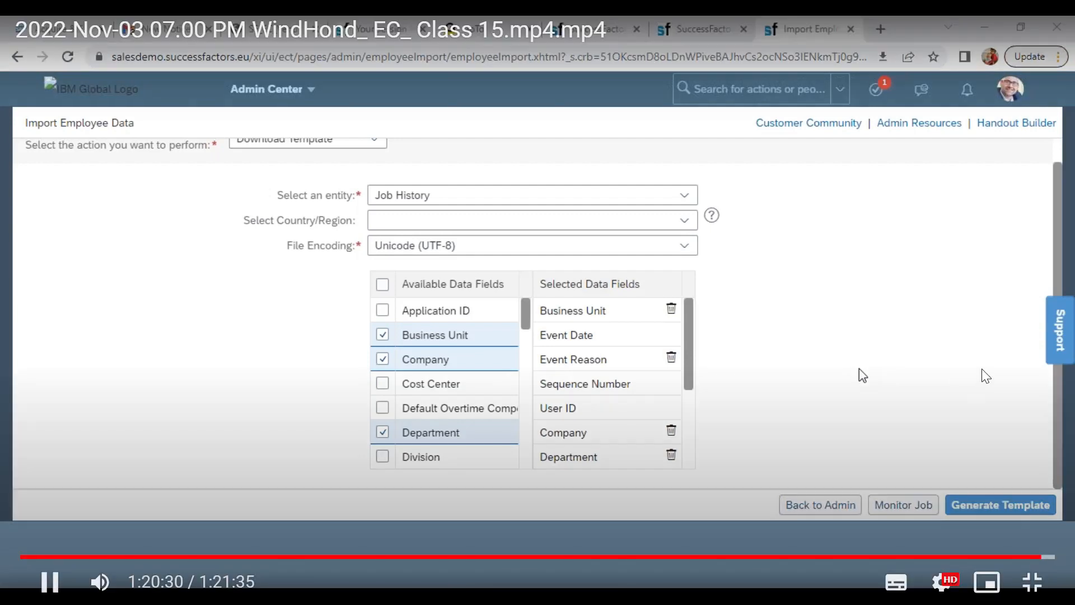